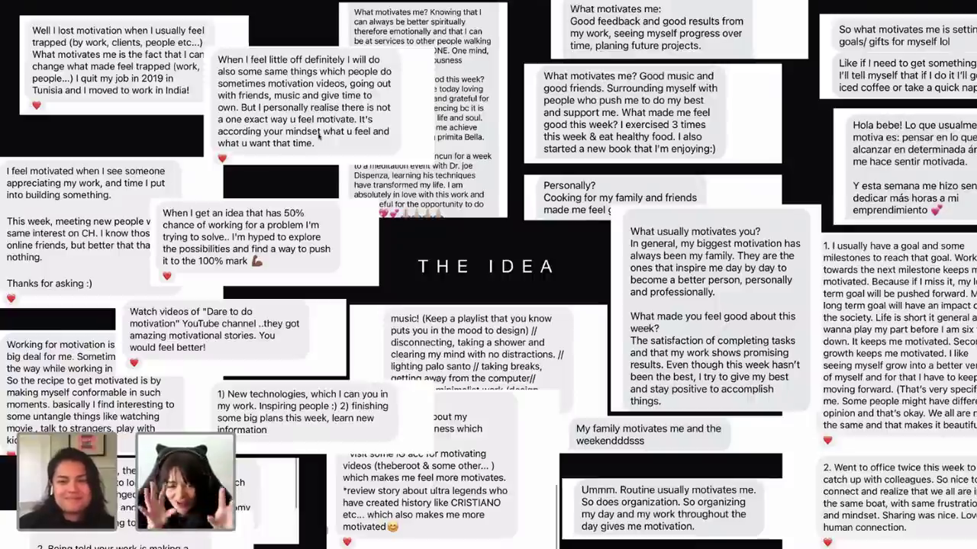
Advance the presentation through the Lift You Up and Day 1 slides to Day 2, and close Presentation.pdf.
{"action": "key", "text": "Right"}
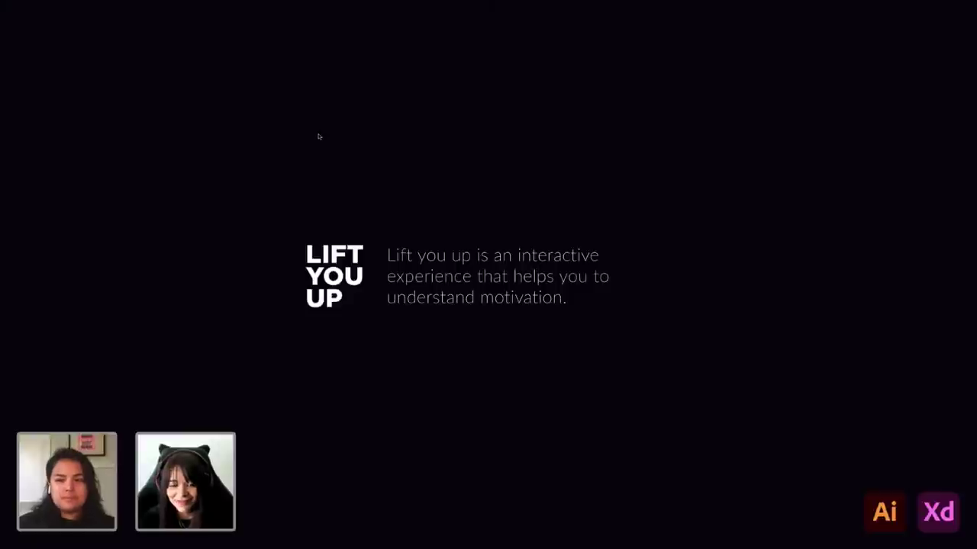
{"action": "key", "text": "Right"}
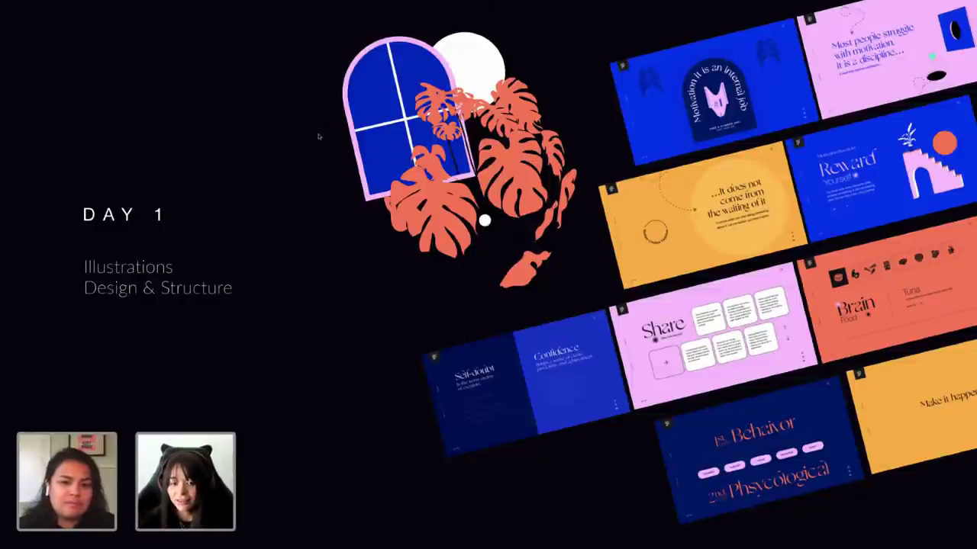
{"action": "key", "text": "Right"}
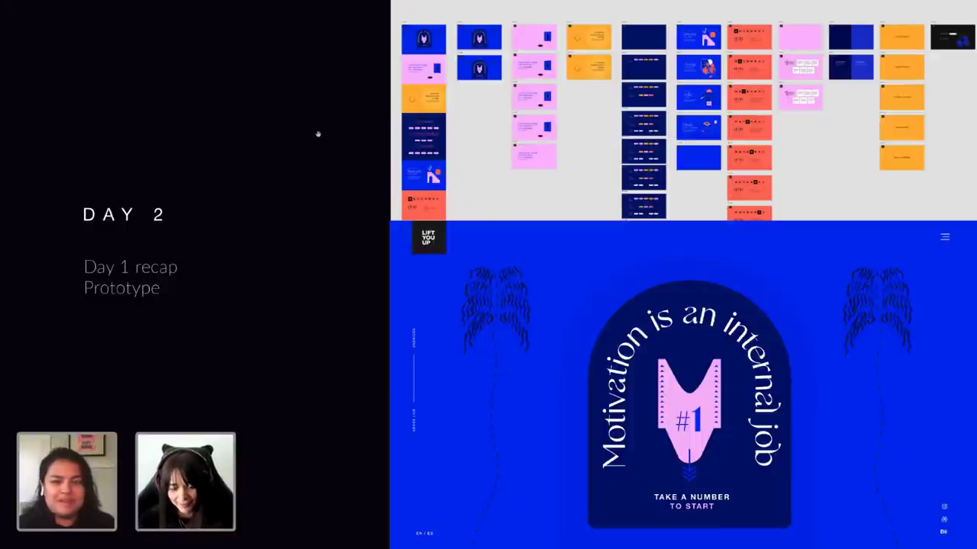
{"action": "key", "text": "Escape"}
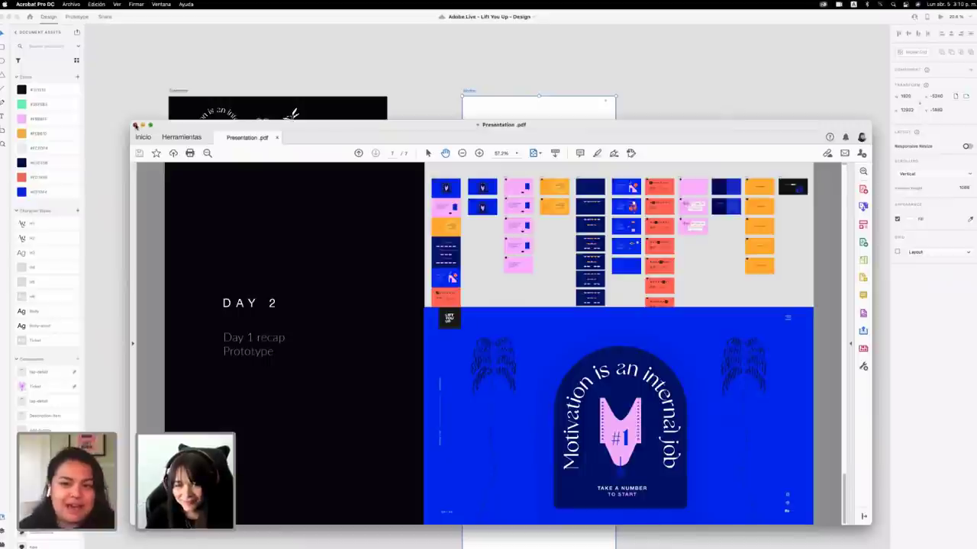
{"action": "left_click", "coordinate": [134, 125]}
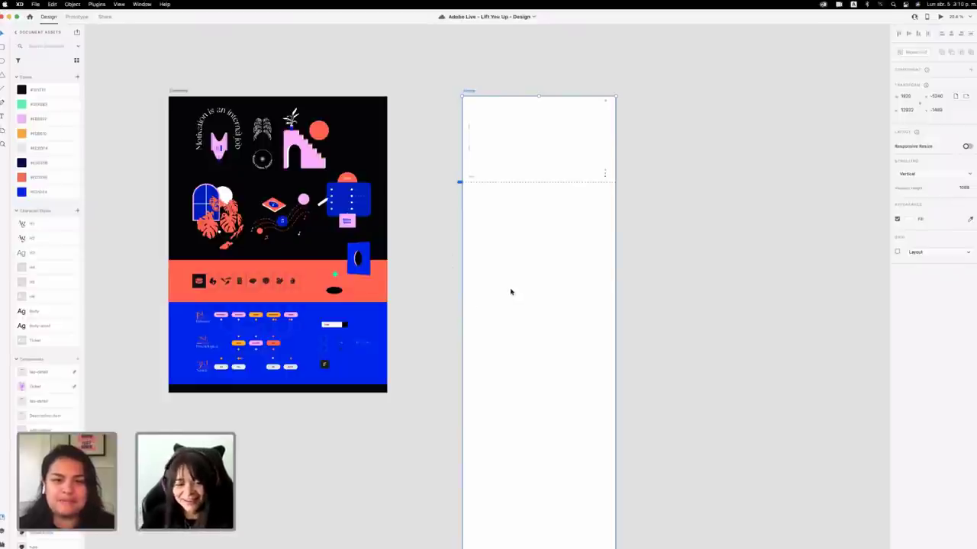
Switch to Adobe Illustrator with the illustrations-AdobeLive.ai file and enlarge its window to cover most of the screen.
{"action": "scroll", "coordinate": [497, 283], "scroll_direction": "down", "scroll_amount": 4}
{"action": "scroll", "coordinate": [498, 284], "scroll_direction": "up", "scroll_amount": 3}
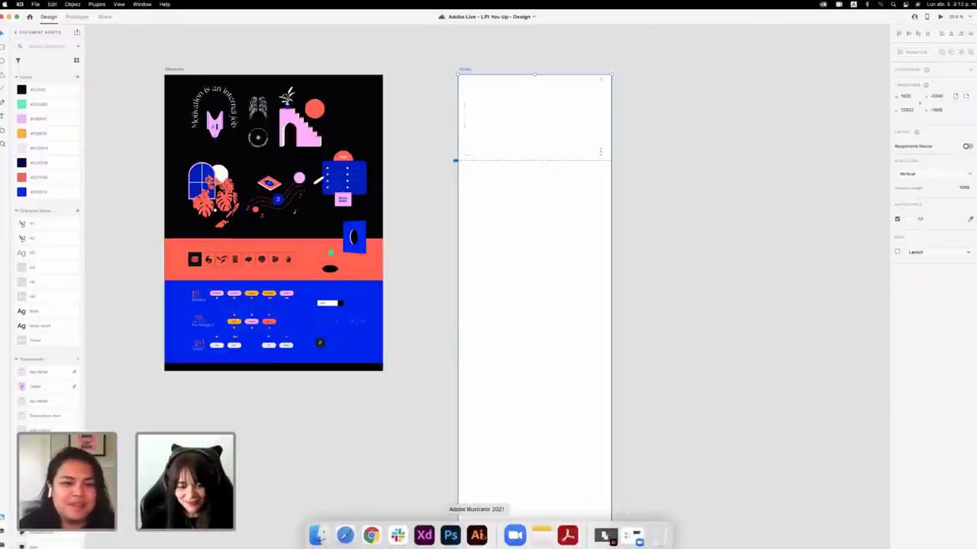
{"action": "left_click", "coordinate": [478, 535]}
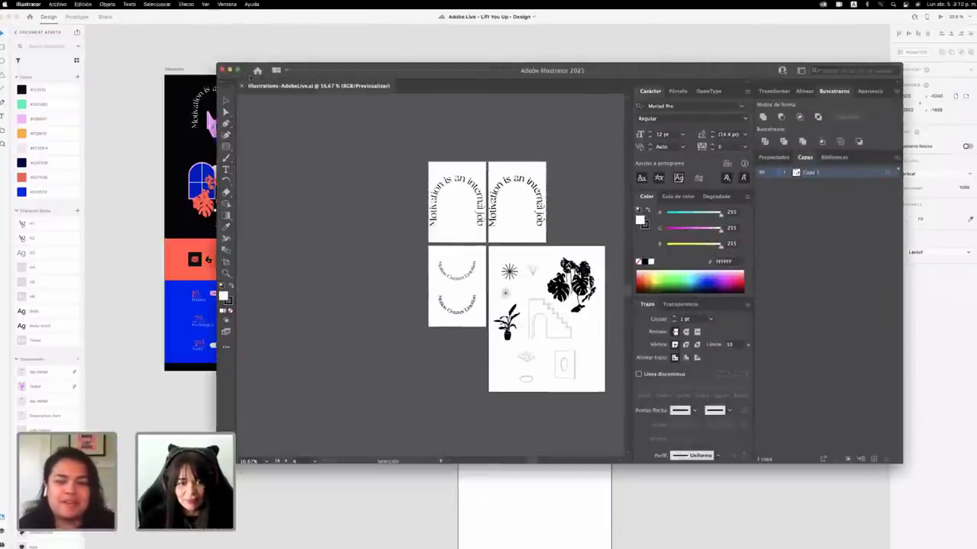
{"action": "left_click_drag", "start_coordinate": [324, 72], "coordinate": [312, 86]}
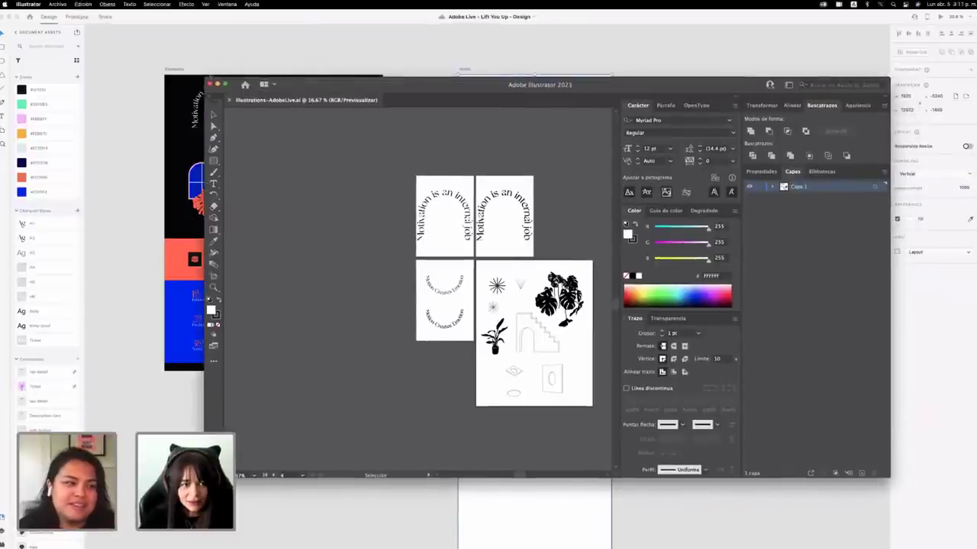
{"action": "left_click_drag", "start_coordinate": [204, 78], "coordinate": [83, 41]}
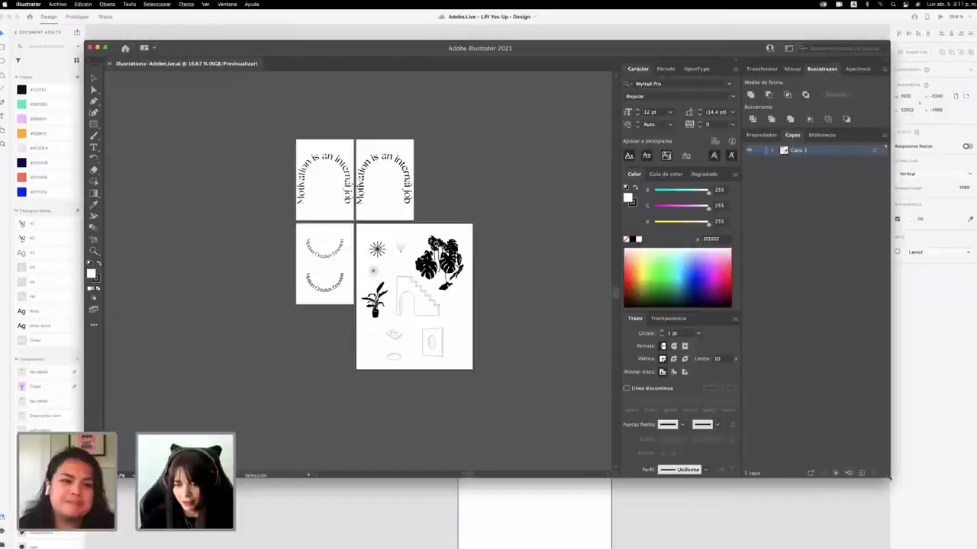
{"action": "left_click_drag", "start_coordinate": [890, 478], "coordinate": [976, 548]}
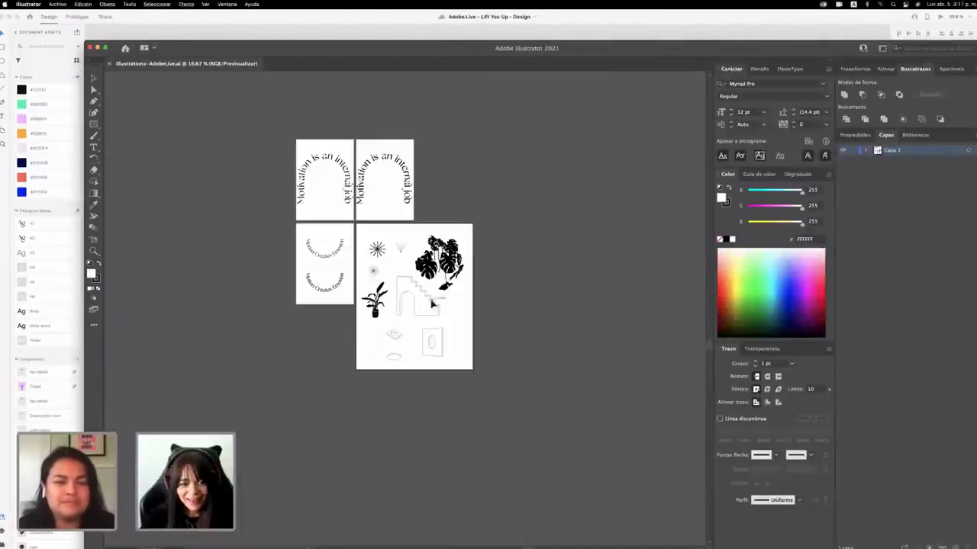
Examine the plant, staircase and starburst illustrations and the curved lettering artboards in the Illustrator file.
{"action": "scroll", "coordinate": [412, 270], "scroll_direction": "up", "scroll_amount": 1}
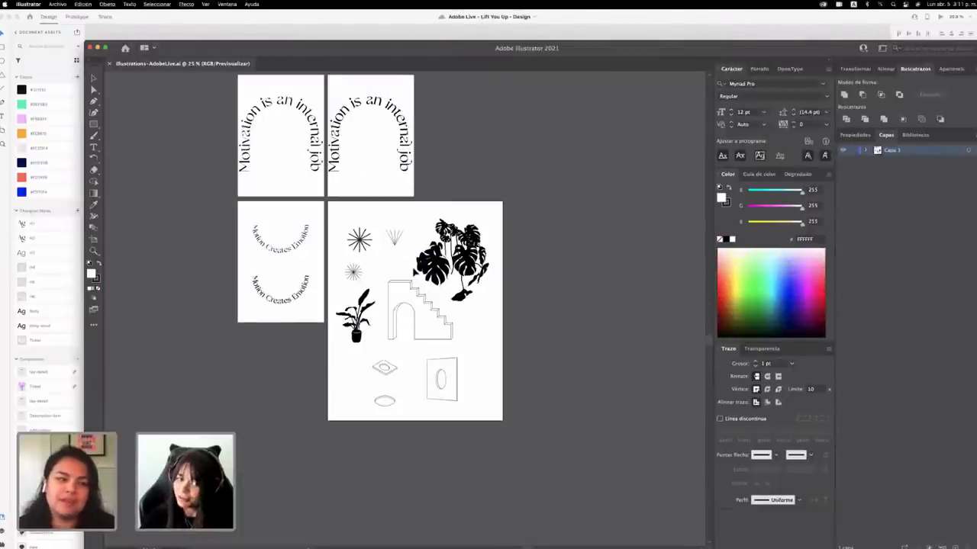
{"action": "scroll", "coordinate": [416, 271], "scroll_direction": "up", "scroll_amount": 1}
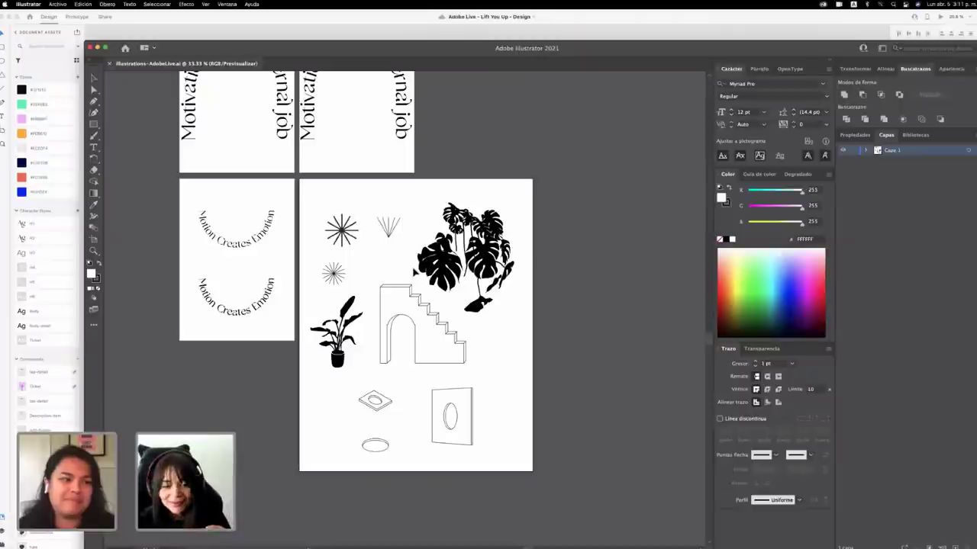
{"action": "scroll", "coordinate": [414, 272], "scroll_direction": "up", "scroll_amount": 1}
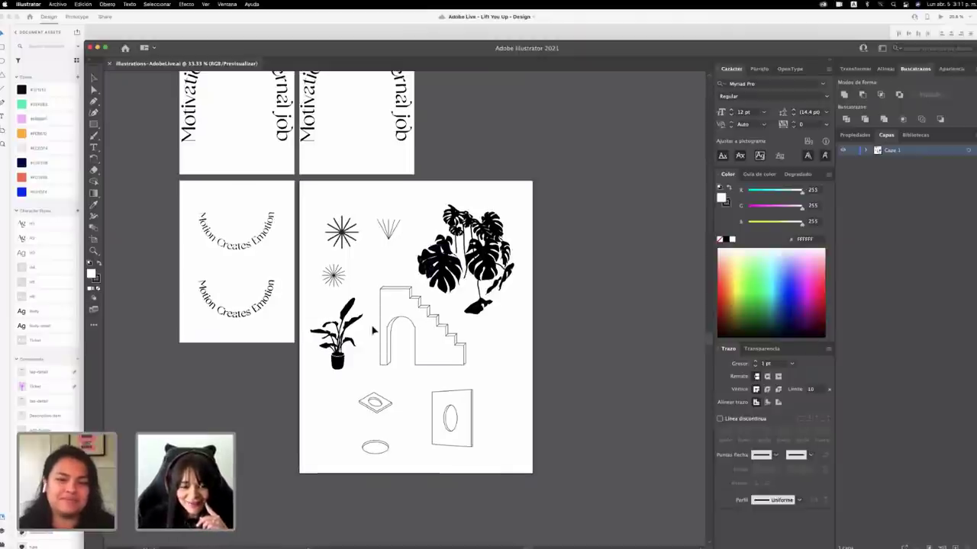
{"action": "left_click", "coordinate": [473, 255]}
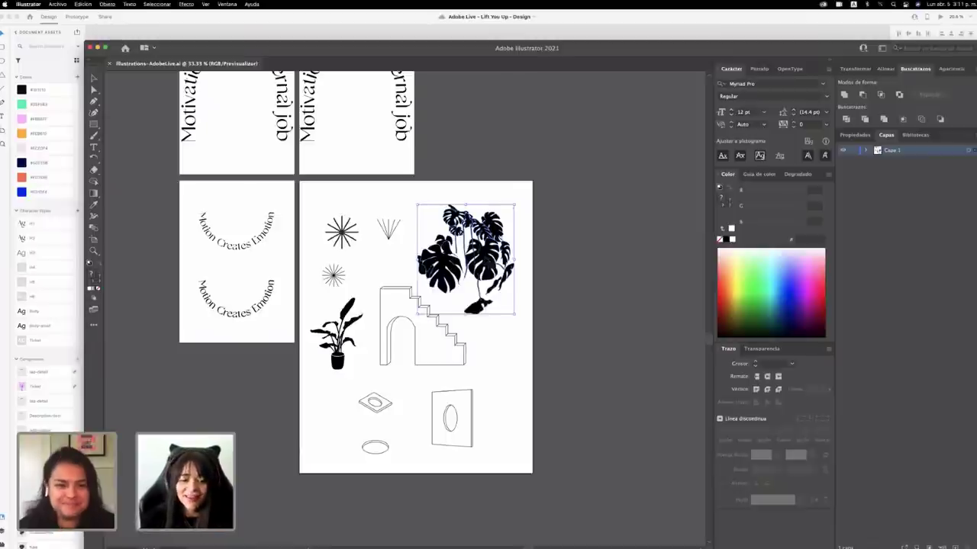
{"action": "left_click", "coordinate": [438, 344]}
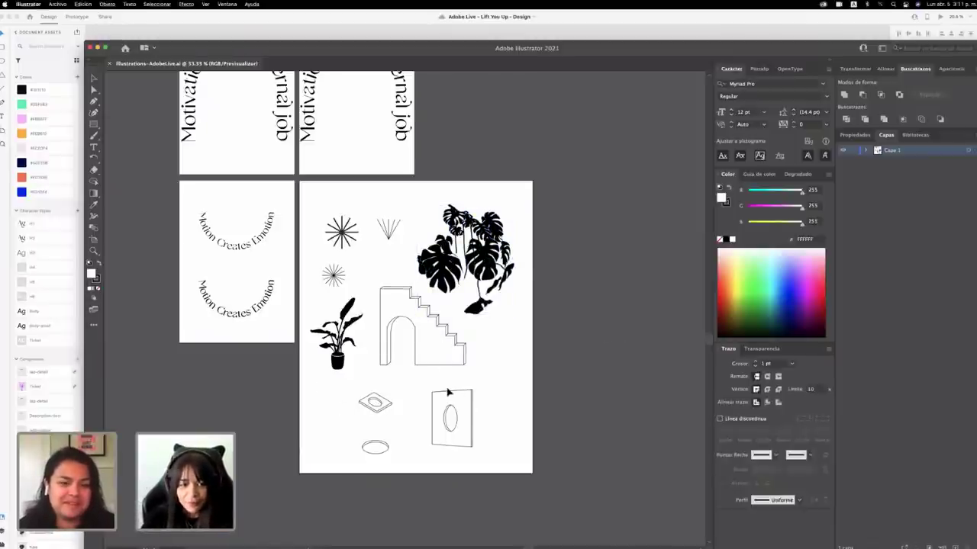
{"action": "scroll", "coordinate": [448, 391], "scroll_direction": "up", "scroll_amount": 5}
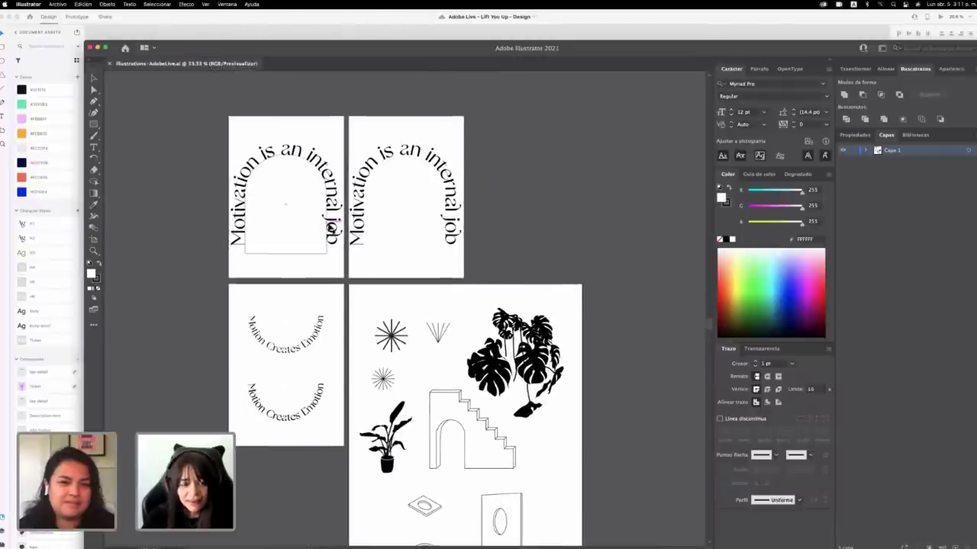
{"action": "scroll", "coordinate": [331, 227], "scroll_direction": "left", "scroll_amount": 5}
{"action": "scroll", "coordinate": [331, 227], "scroll_direction": "down", "scroll_amount": 3}
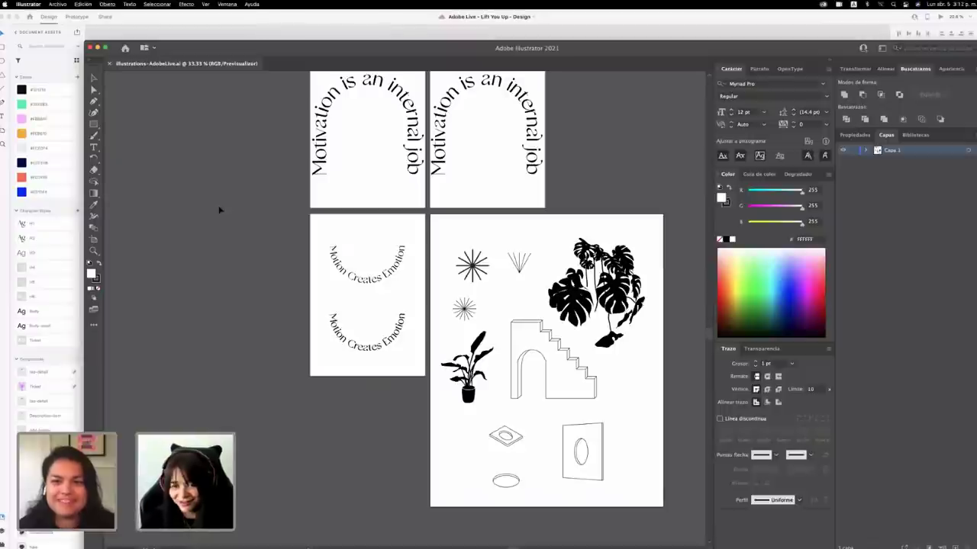
{"action": "scroll", "coordinate": [409, 221], "scroll_direction": "up", "scroll_amount": 2}
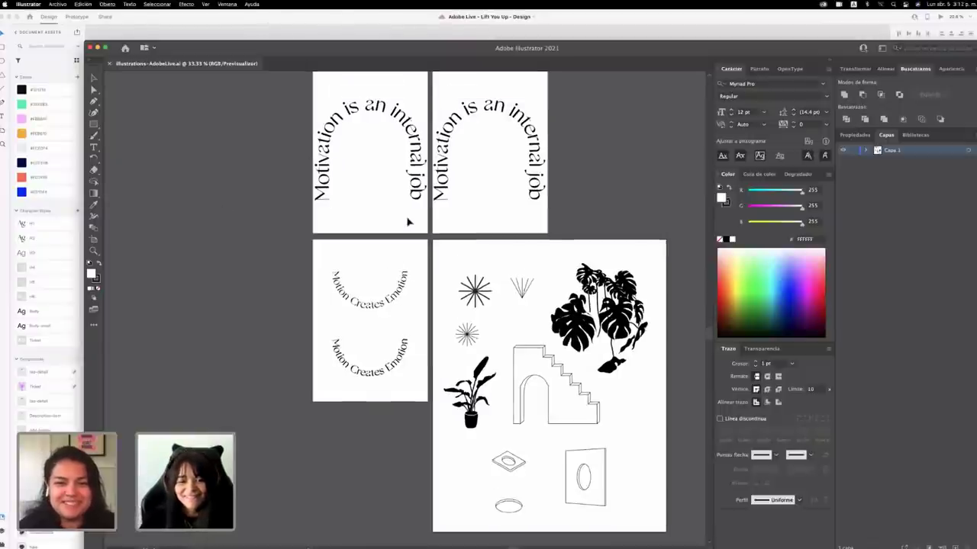
{"action": "scroll", "coordinate": [408, 221], "scroll_direction": "left", "scroll_amount": 5}
{"action": "scroll", "coordinate": [409, 221], "scroll_direction": "up", "scroll_amount": 2}
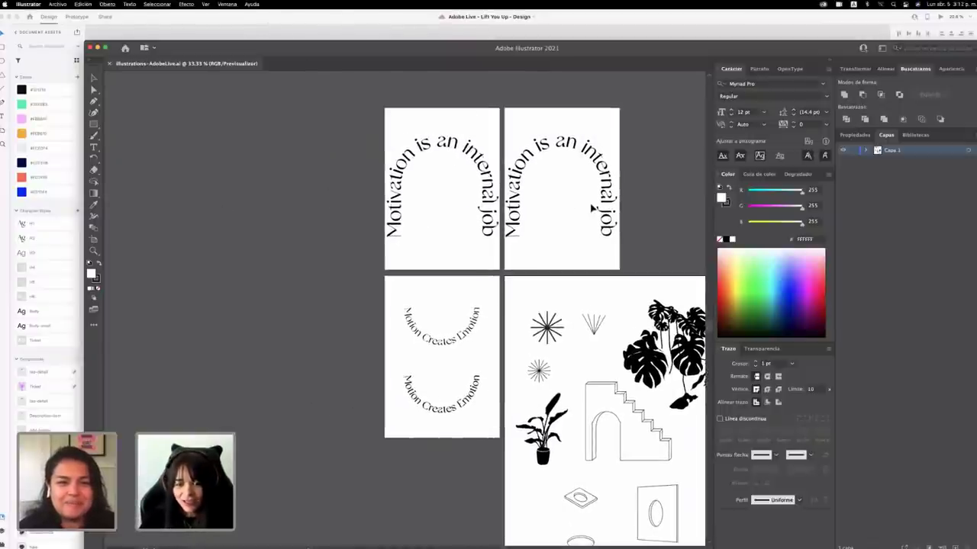
{"action": "scroll", "coordinate": [593, 208], "scroll_direction": "down", "scroll_amount": 2}
{"action": "scroll", "coordinate": [593, 208], "scroll_direction": "right", "scroll_amount": 3}
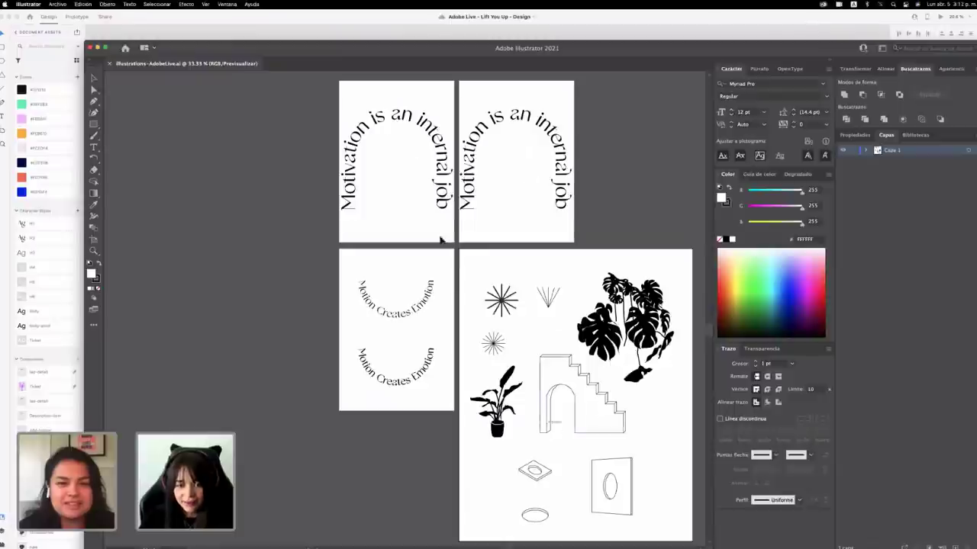
Minimize Illustrator to return to Adobe XD and examine the Elements artboard and the H1 character style.
{"action": "left_click", "coordinate": [97, 48]}
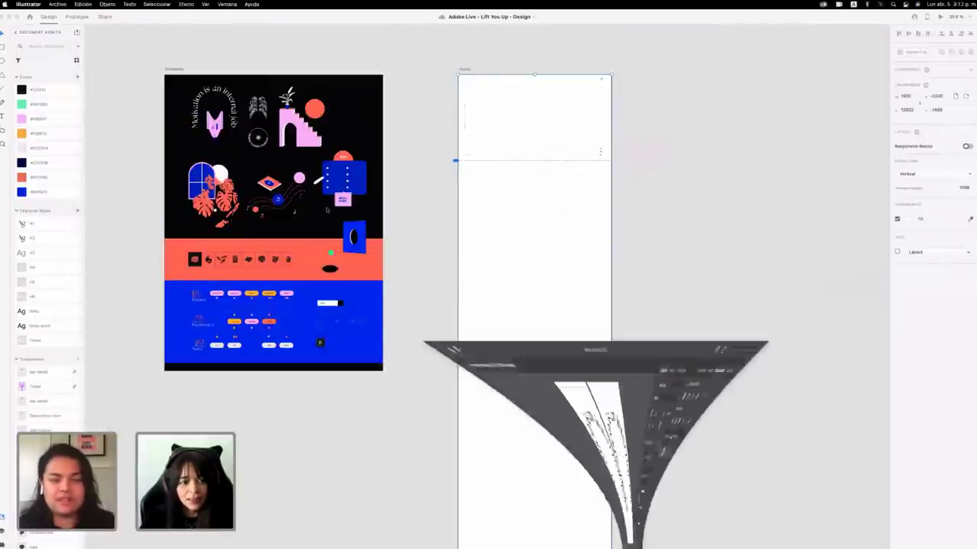
{"action": "scroll", "coordinate": [257, 162], "scroll_direction": "left", "scroll_amount": 3}
{"action": "scroll", "coordinate": [257, 162], "scroll_direction": "up", "scroll_amount": 1}
{"action": "scroll", "coordinate": [257, 162], "scroll_direction": "up", "scroll_amount": 3}
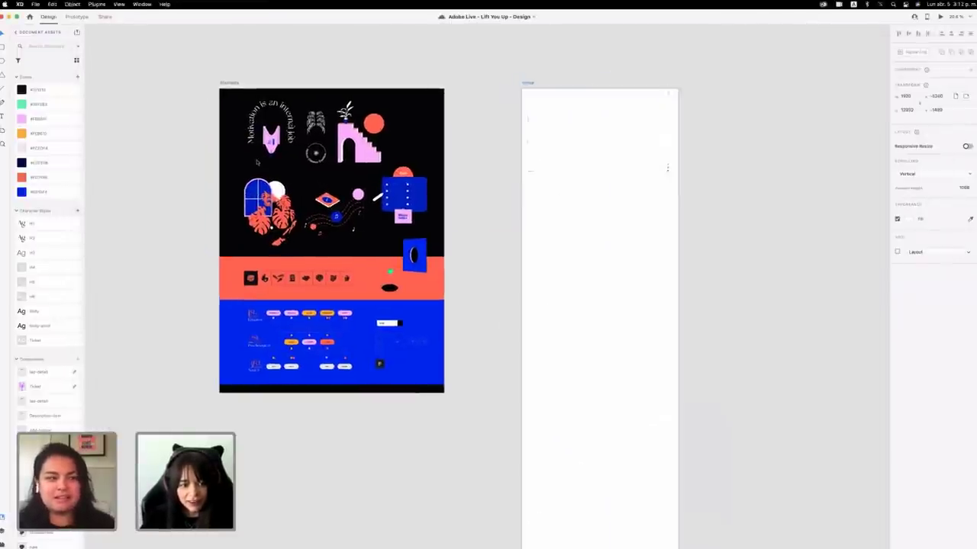
{"action": "scroll", "coordinate": [258, 161], "scroll_direction": "right", "scroll_amount": 2}
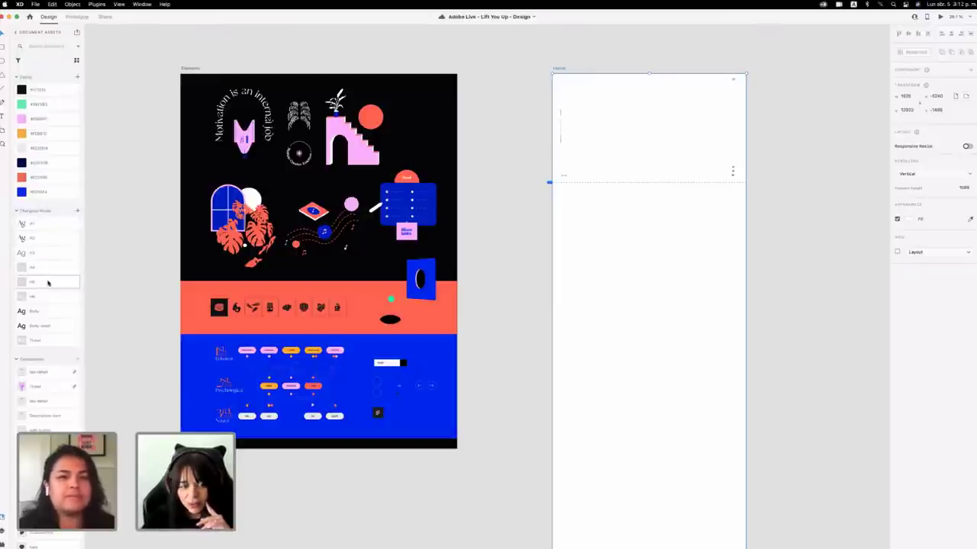
{"action": "mouse_move", "coordinate": [35, 226]}
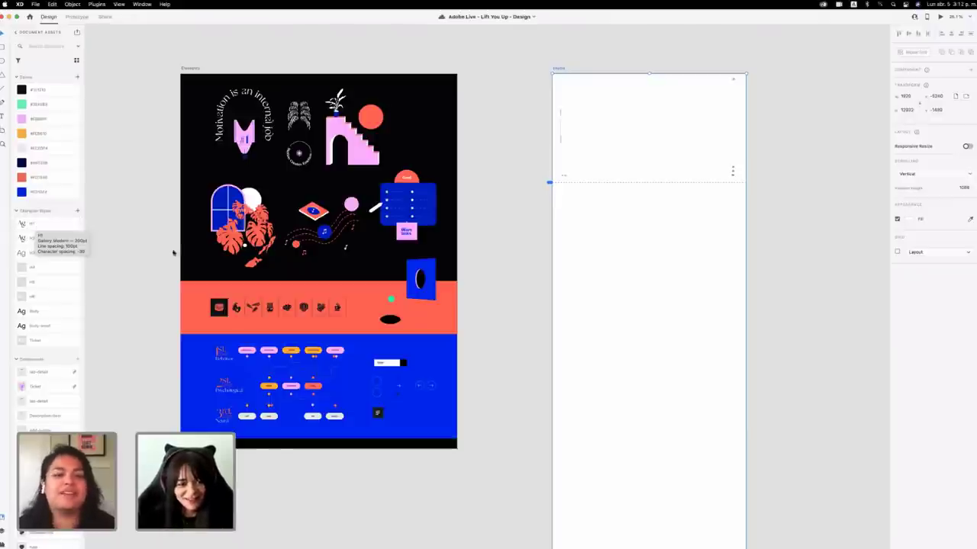
Locate the black-and-white Structure artboard far from the Elements artboard and examine its opening headline sections.
{"action": "scroll", "coordinate": [156, 253], "scroll_direction": "left", "scroll_amount": 5}
{"action": "scroll", "coordinate": [156, 254], "scroll_direction": "down", "scroll_amount": 3}
{"action": "scroll", "coordinate": [155, 253], "scroll_direction": "down", "scroll_amount": 3}
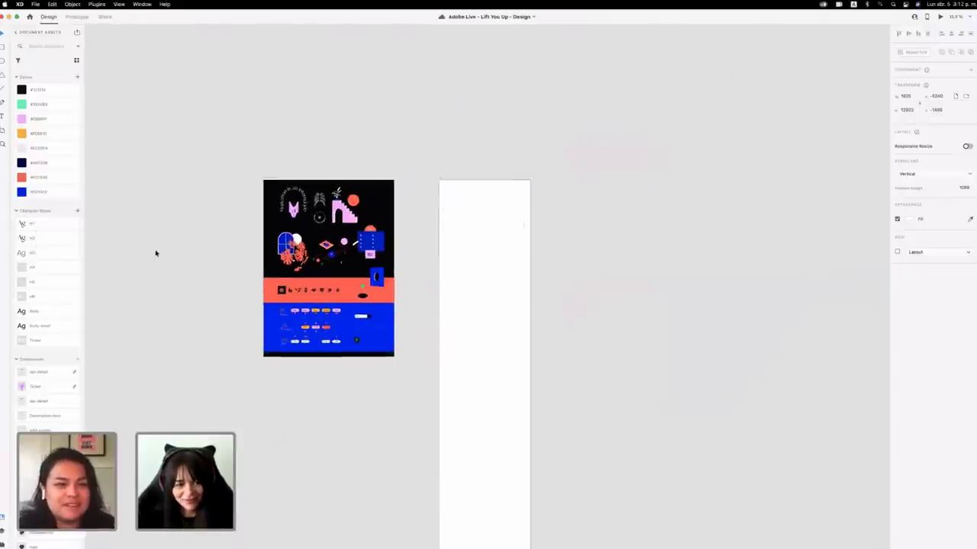
{"action": "scroll", "coordinate": [155, 253], "scroll_direction": "left", "scroll_amount": 5}
{"action": "scroll", "coordinate": [156, 254], "scroll_direction": "down", "scroll_amount": 3}
{"action": "scroll", "coordinate": [156, 253], "scroll_direction": "left", "scroll_amount": 5}
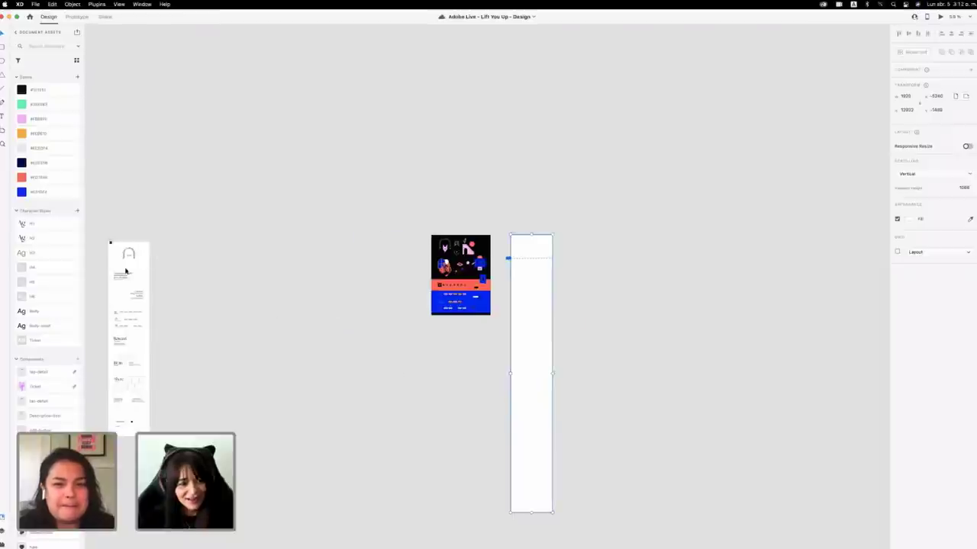
{"action": "scroll", "coordinate": [151, 247], "scroll_direction": "up", "scroll_amount": 5}
{"action": "scroll", "coordinate": [148, 241], "scroll_direction": "up", "scroll_amount": 4}
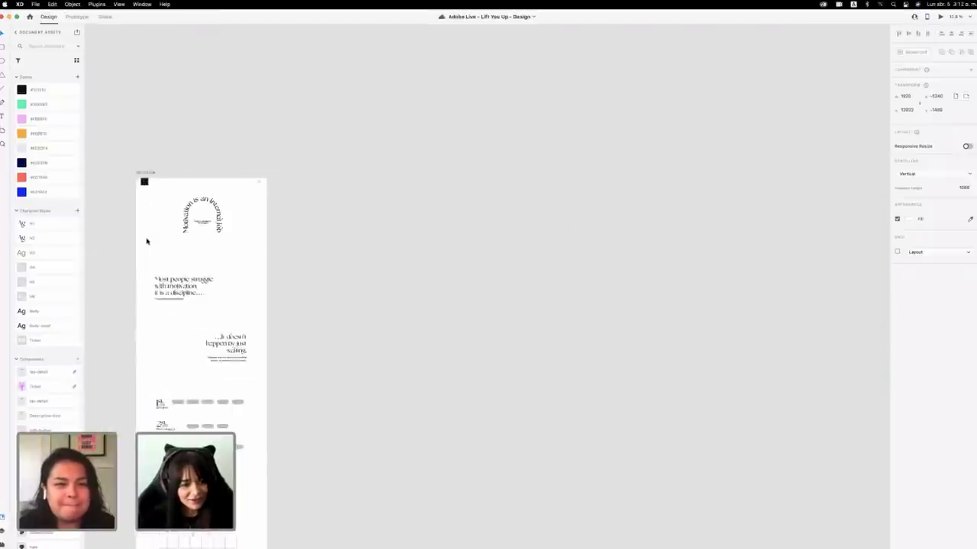
{"action": "scroll", "coordinate": [147, 241], "scroll_direction": "down", "scroll_amount": 2}
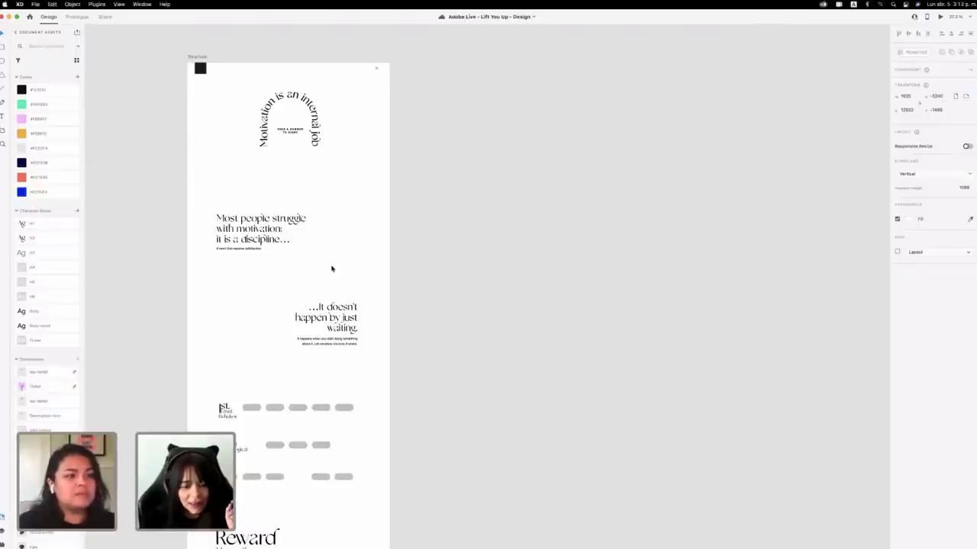
Examine the Structure artboard's lower sections, from the levels and Reward heading through Brain Food, Share, Self-doubt and Subscribe.
{"action": "scroll", "coordinate": [331, 267], "scroll_direction": "down", "scroll_amount": 5}
{"action": "scroll", "coordinate": [331, 268], "scroll_direction": "down", "scroll_amount": 1}
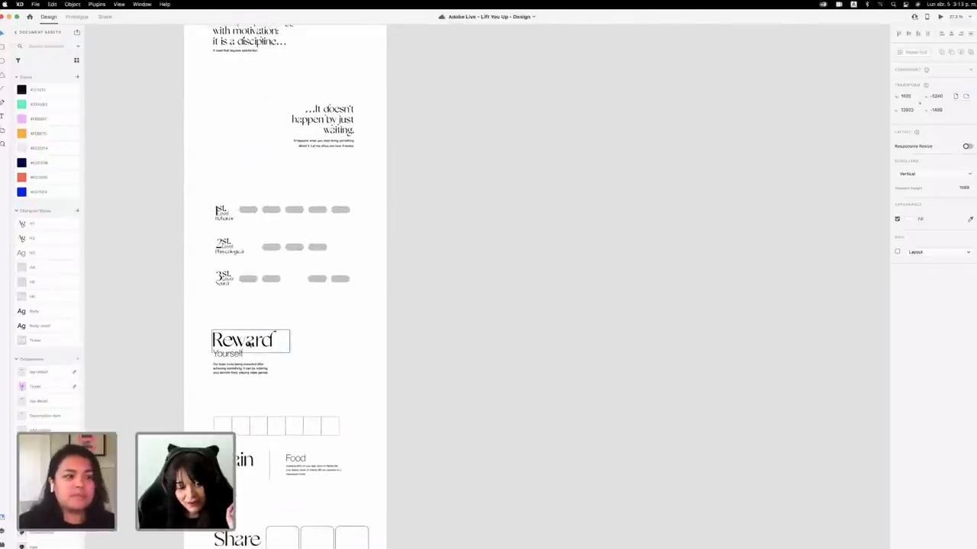
{"action": "left_click", "coordinate": [243, 344]}
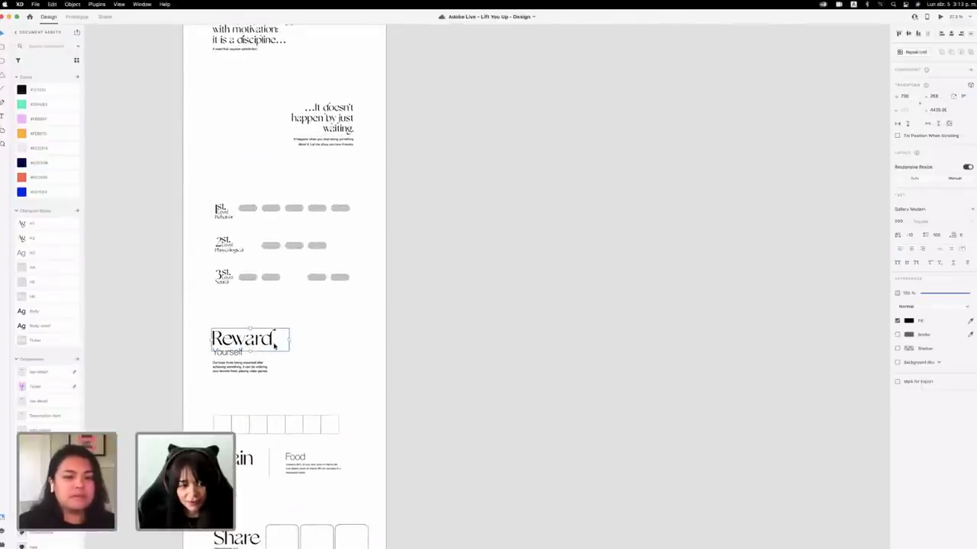
{"action": "scroll", "coordinate": [273, 350], "scroll_direction": "down", "scroll_amount": 8}
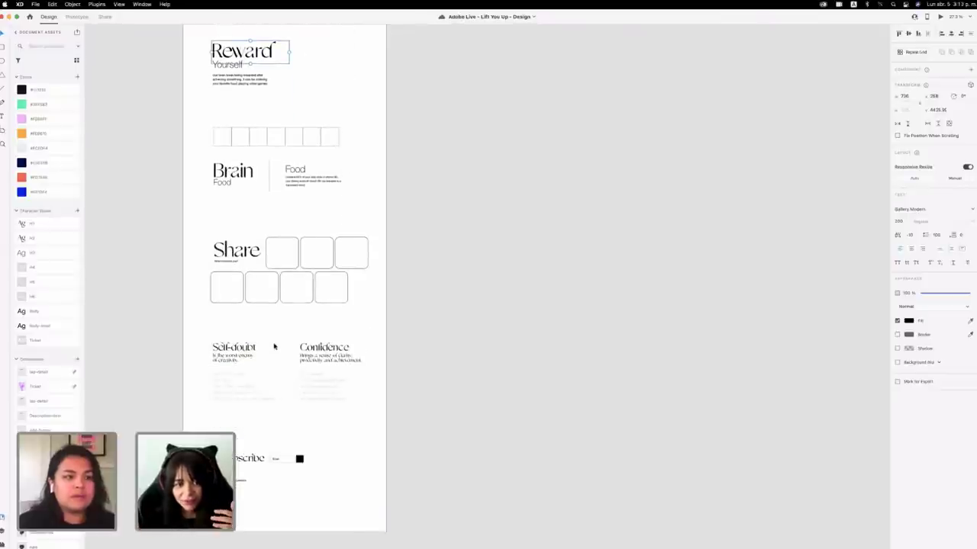
{"action": "scroll", "coordinate": [274, 347], "scroll_direction": "left", "scroll_amount": 2}
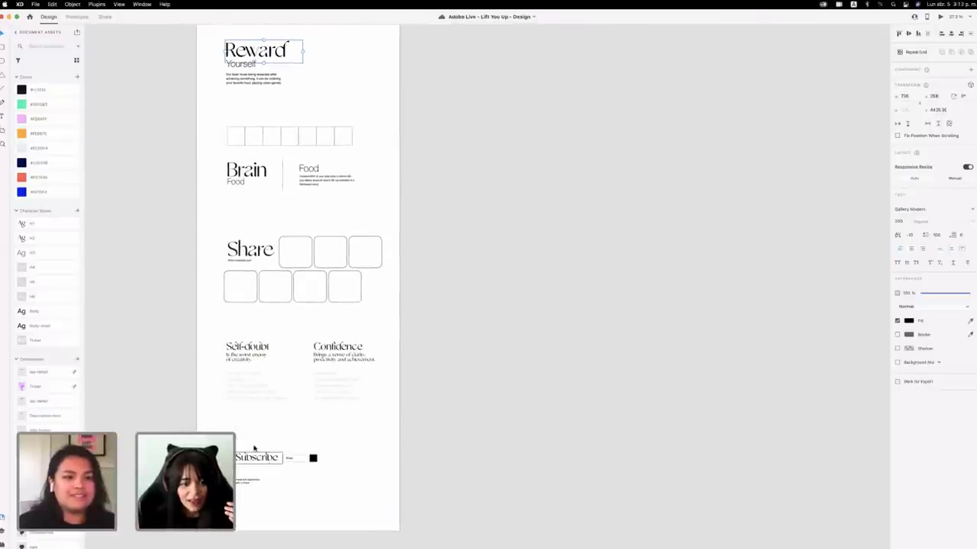
{"action": "scroll", "coordinate": [256, 358], "scroll_direction": "up", "scroll_amount": 4}
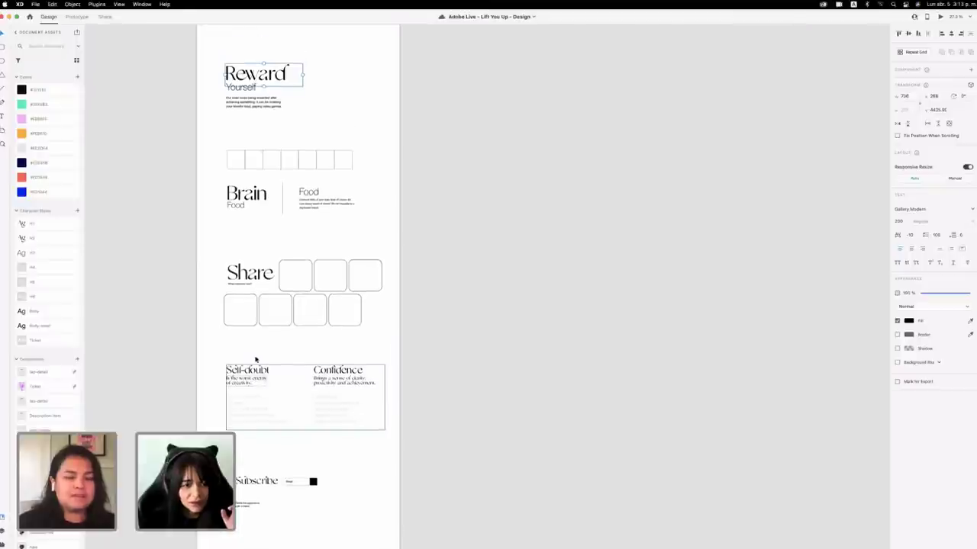
{"action": "scroll", "coordinate": [316, 353], "scroll_direction": "up", "scroll_amount": 1}
{"action": "scroll", "coordinate": [316, 355], "scroll_direction": "up", "scroll_amount": 11}
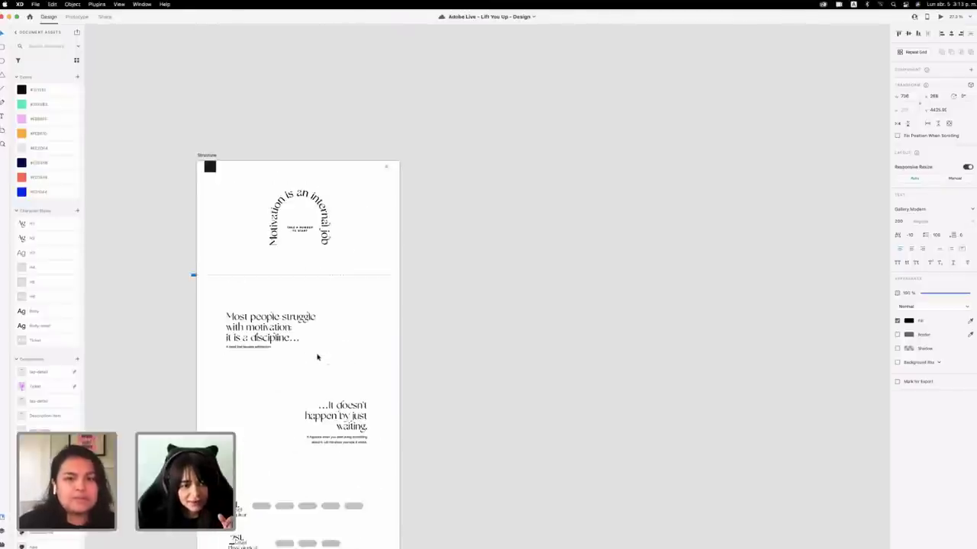
{"action": "scroll", "coordinate": [318, 356], "scroll_direction": "right", "scroll_amount": 3}
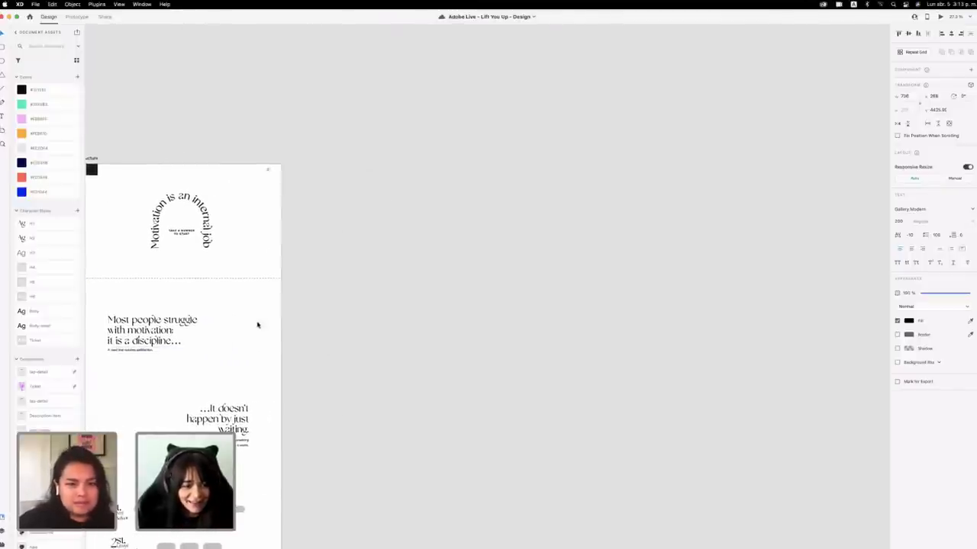
Compare the Structure artboard with the Elements artboard and the mostly blank Home artboard.
{"action": "scroll", "coordinate": [316, 272], "scroll_direction": "down", "scroll_amount": 2}
{"action": "scroll", "coordinate": [316, 273], "scroll_direction": "right", "scroll_amount": 10}
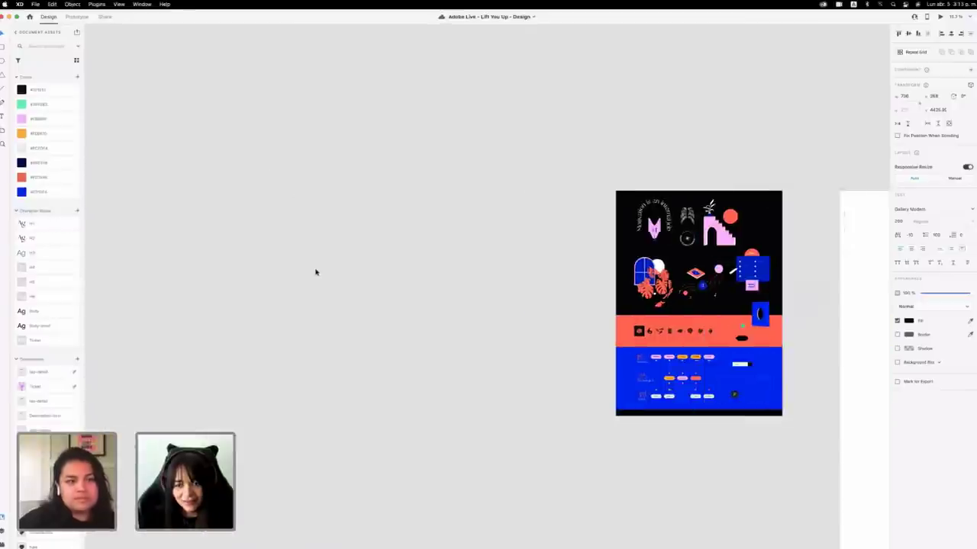
{"action": "scroll", "coordinate": [316, 273], "scroll_direction": "right", "scroll_amount": 1}
{"action": "scroll", "coordinate": [316, 273], "scroll_direction": "left", "scroll_amount": 10}
{"action": "scroll", "coordinate": [316, 272], "scroll_direction": "down", "scroll_amount": 1}
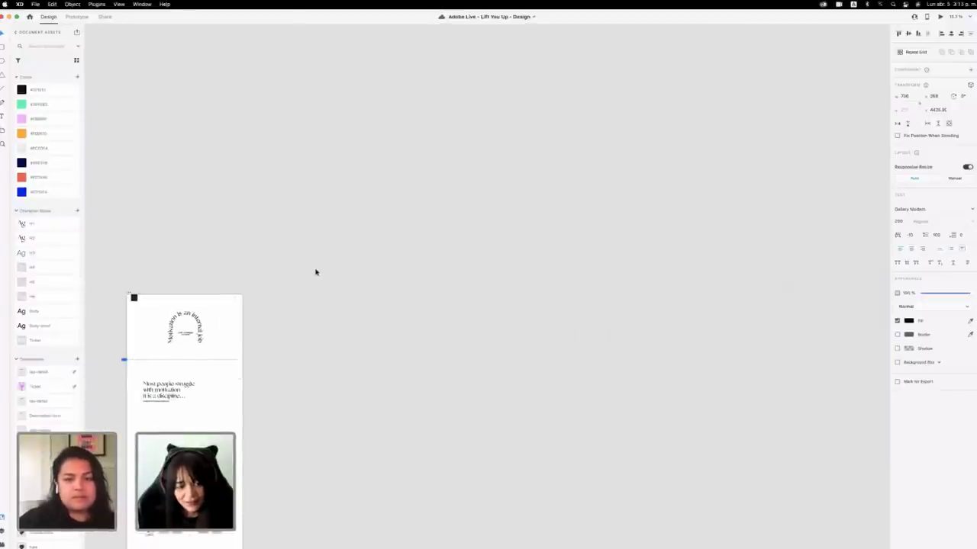
{"action": "scroll", "coordinate": [176, 343], "scroll_direction": "right", "scroll_amount": 15}
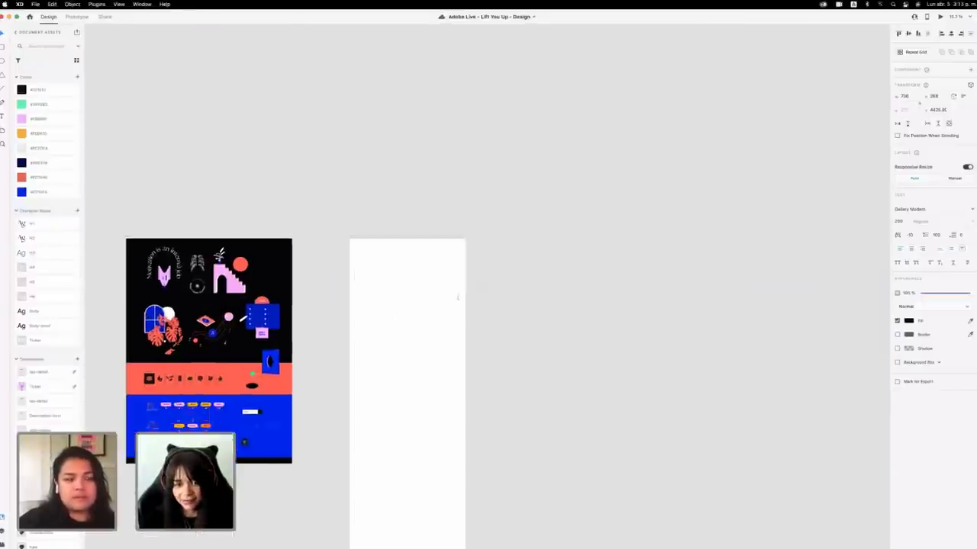
{"action": "scroll", "coordinate": [496, 285], "scroll_direction": "down", "scroll_amount": 2}
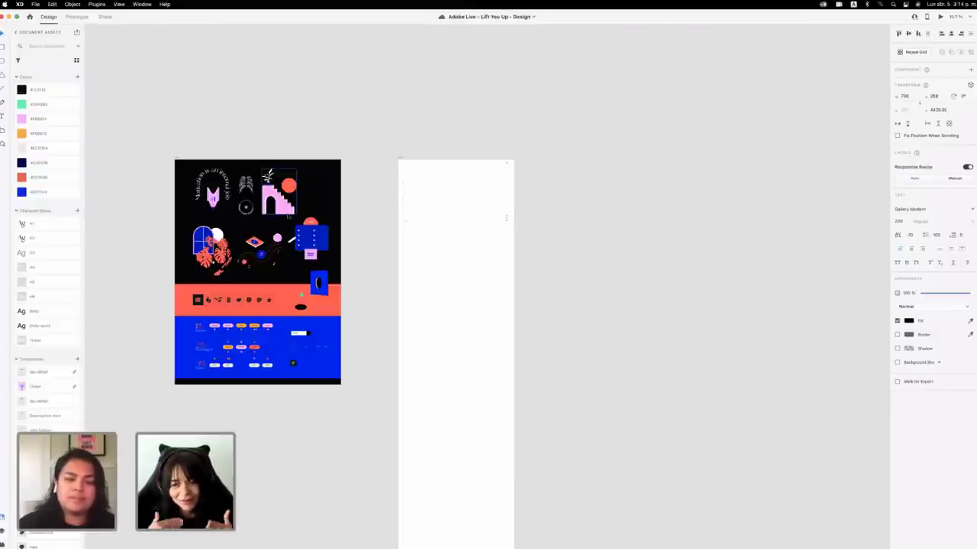
{"action": "scroll", "coordinate": [478, 298], "scroll_direction": "up", "scroll_amount": 3}
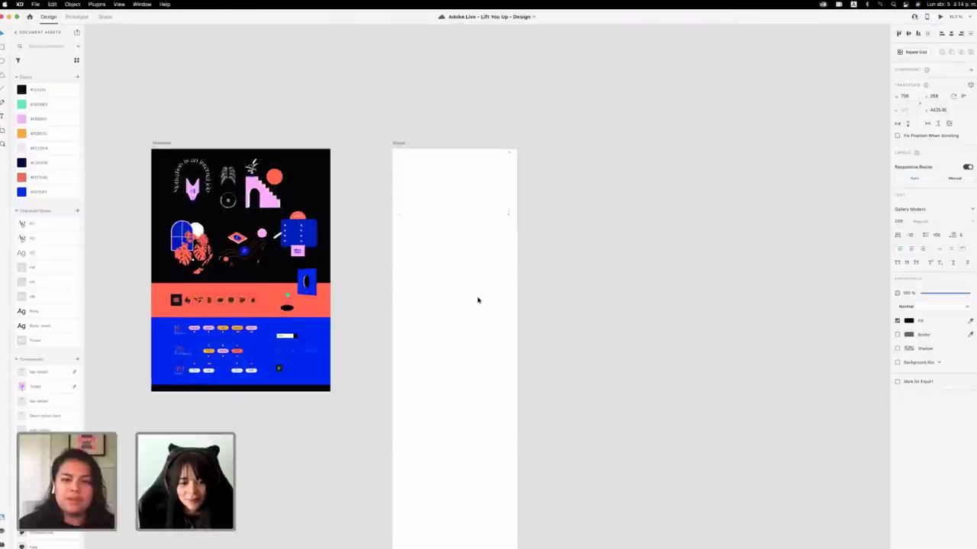
{"action": "scroll", "coordinate": [477, 300], "scroll_direction": "left", "scroll_amount": 3}
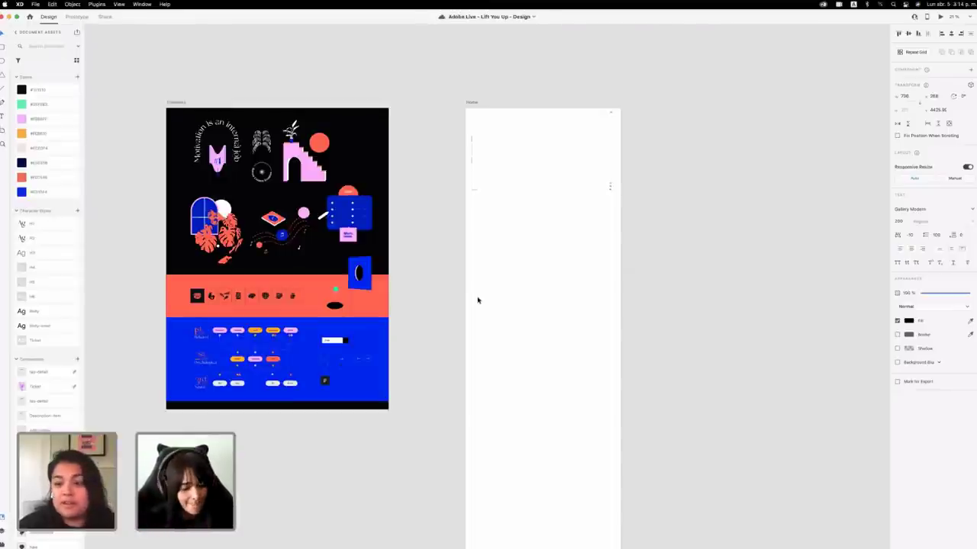
{"action": "scroll", "coordinate": [478, 300], "scroll_direction": "up", "scroll_amount": 2}
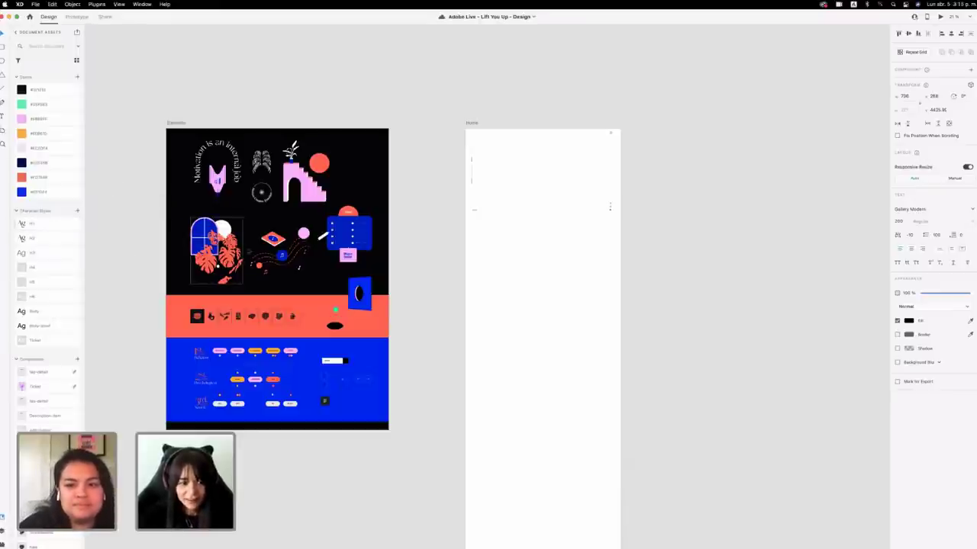
Inspect the first-level numeral beside the Behavior row of the levels diagram on the Elements artboard.
{"action": "scroll", "coordinate": [297, 267], "scroll_direction": "down", "scroll_amount": 2}
{"action": "scroll", "coordinate": [206, 368], "scroll_direction": "up", "scroll_amount": 3}
{"action": "scroll", "coordinate": [207, 367], "scroll_direction": "up", "scroll_amount": 5}
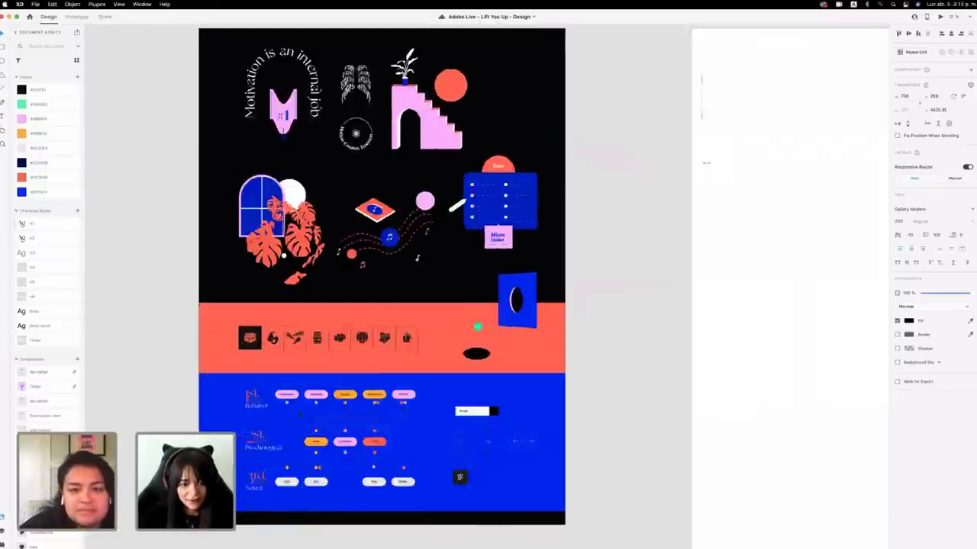
{"action": "left_click", "coordinate": [296, 417]}
{"action": "double_click", "coordinate": [296, 418]}
{"action": "double_click", "coordinate": [297, 417]}
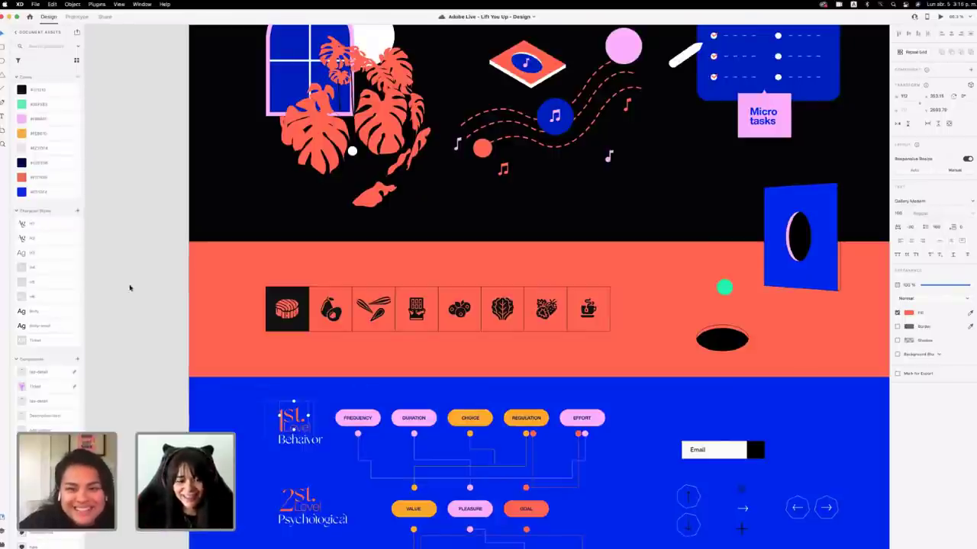
{"action": "left_click", "coordinate": [149, 269]}
{"action": "key", "text": "super+0"}
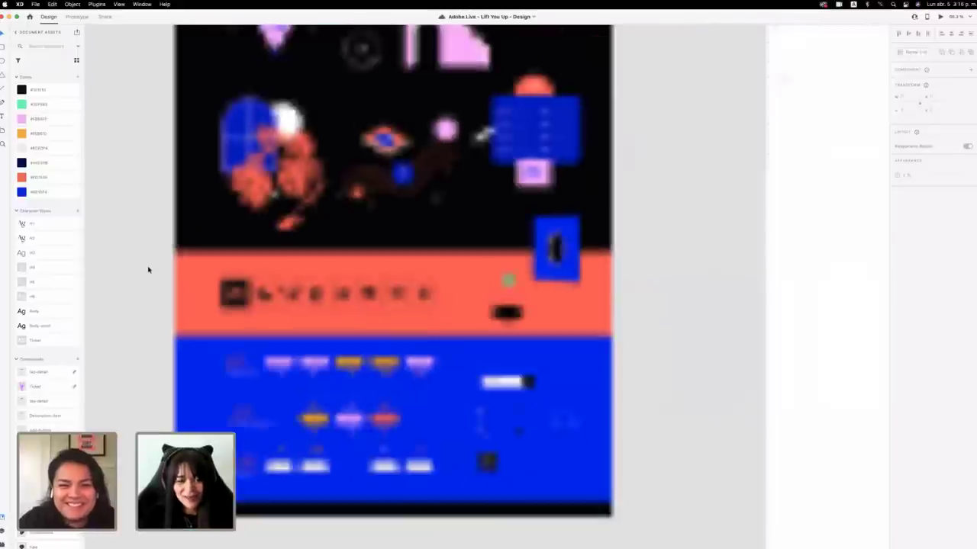
Examine the Home artboard's fixed components: the vertical side label, social icons and menu icon.
{"action": "scroll", "coordinate": [600, 322], "scroll_direction": "down", "scroll_amount": 3}
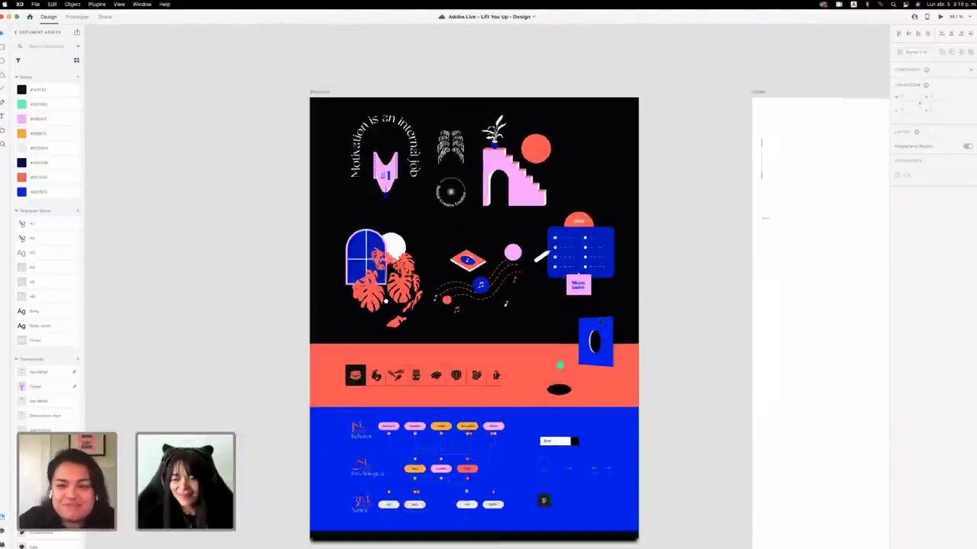
{"action": "scroll", "coordinate": [601, 321], "scroll_direction": "right", "scroll_amount": 3}
{"action": "scroll", "coordinate": [601, 322], "scroll_direction": "right", "scroll_amount": 2}
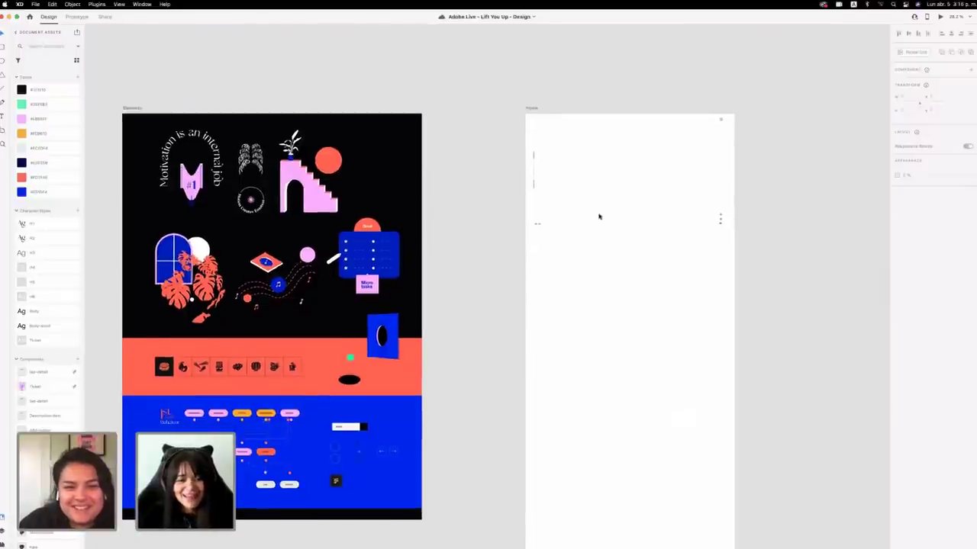
{"action": "scroll", "coordinate": [600, 215], "scroll_direction": "right", "scroll_amount": 2}
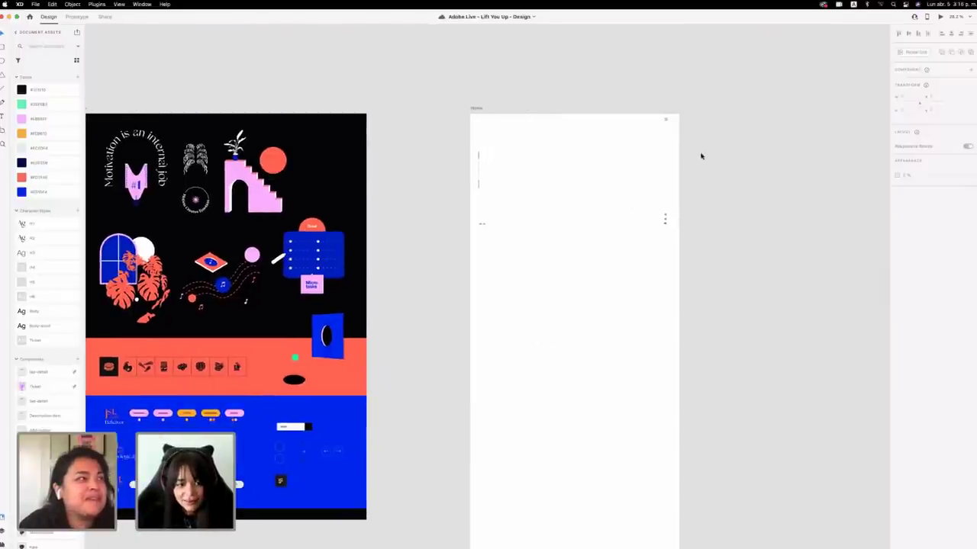
{"action": "scroll", "coordinate": [667, 116], "scroll_direction": "up", "scroll_amount": 3}
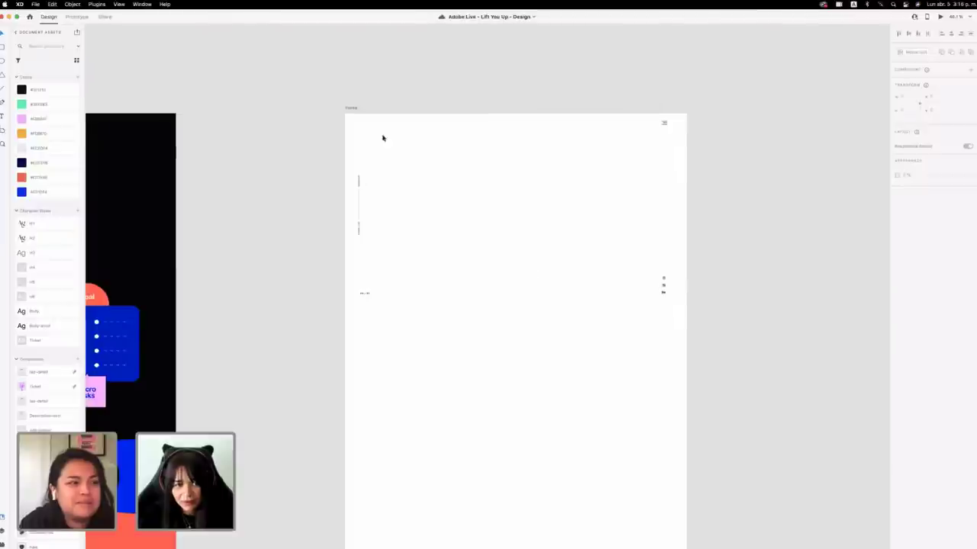
{"action": "left_click", "coordinate": [359, 186]}
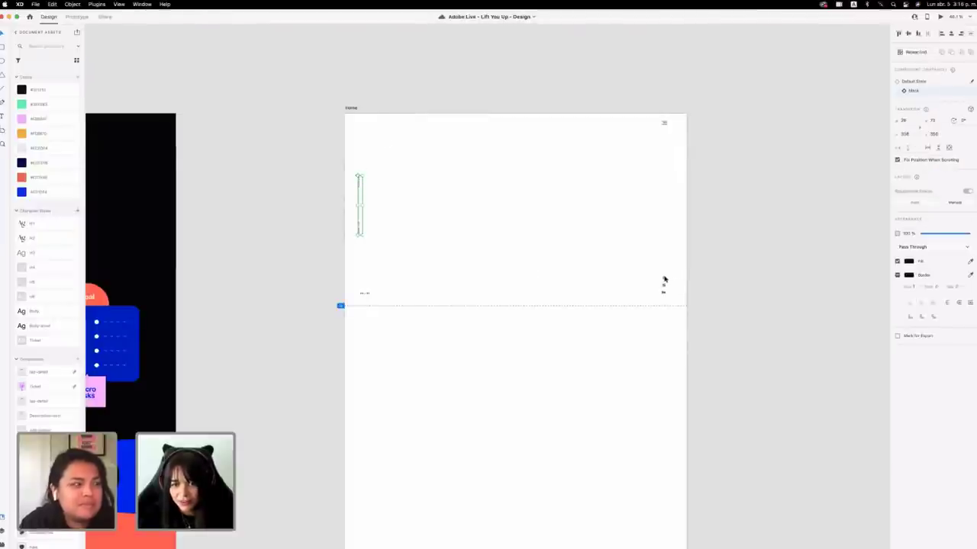
{"action": "left_click", "coordinate": [664, 278]}
{"action": "left_click", "coordinate": [663, 123]}
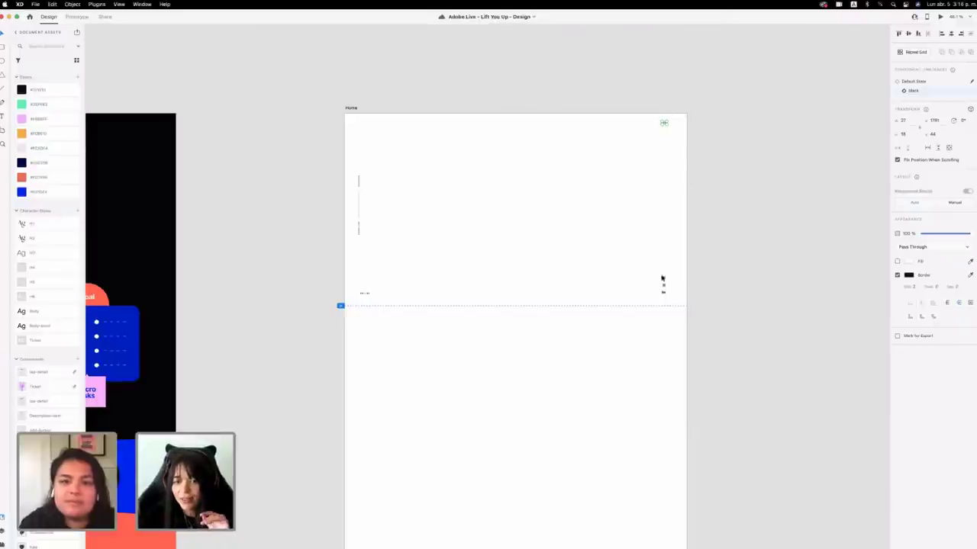
{"action": "scroll", "coordinate": [584, 286], "scroll_direction": "down", "scroll_amount": 2}
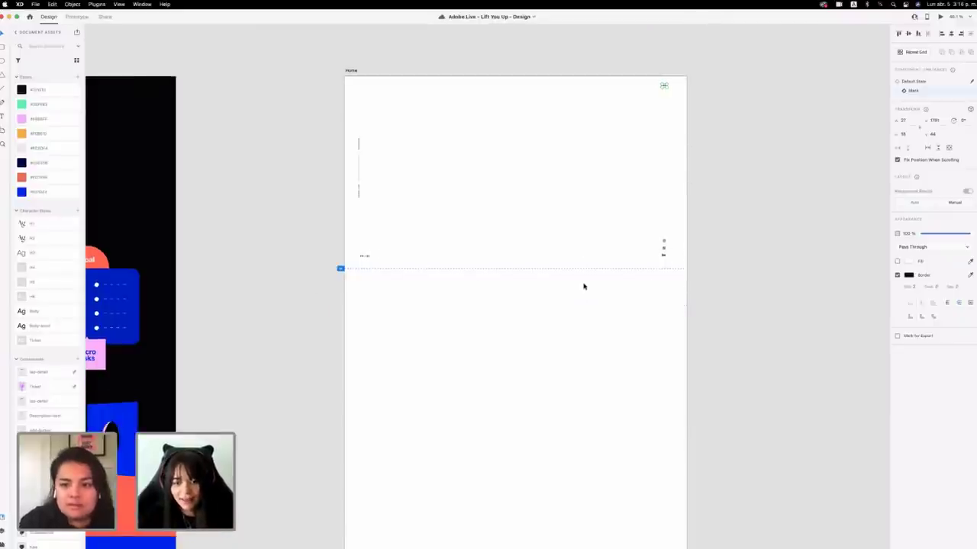
Examine the Home artboard's EN / ES language switch, vertical side label and menu icon at closer range.
{"action": "scroll", "coordinate": [582, 283], "scroll_direction": "up", "scroll_amount": 5}
{"action": "left_click", "coordinate": [274, 245]}
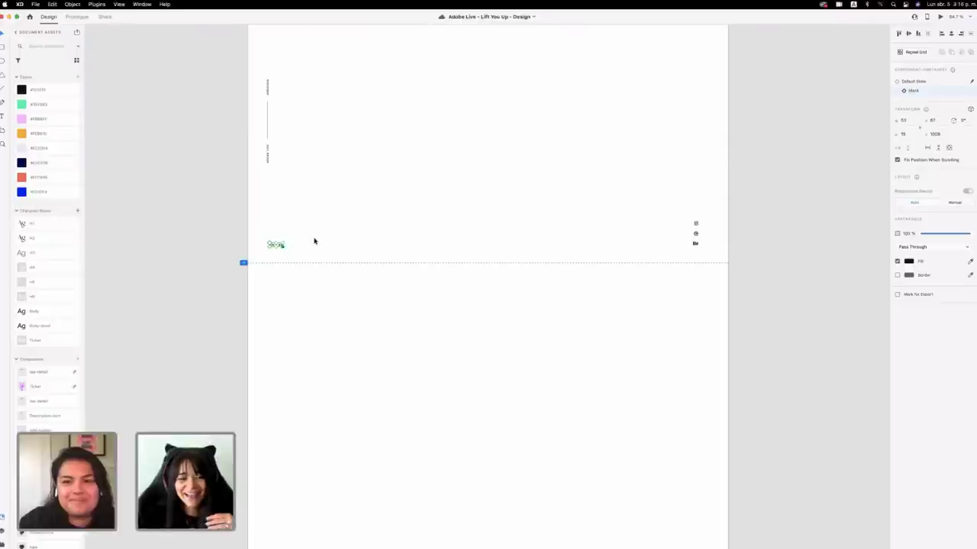
{"action": "left_click", "coordinate": [314, 240]}
{"action": "scroll", "coordinate": [312, 239], "scroll_direction": "up", "scroll_amount": 2}
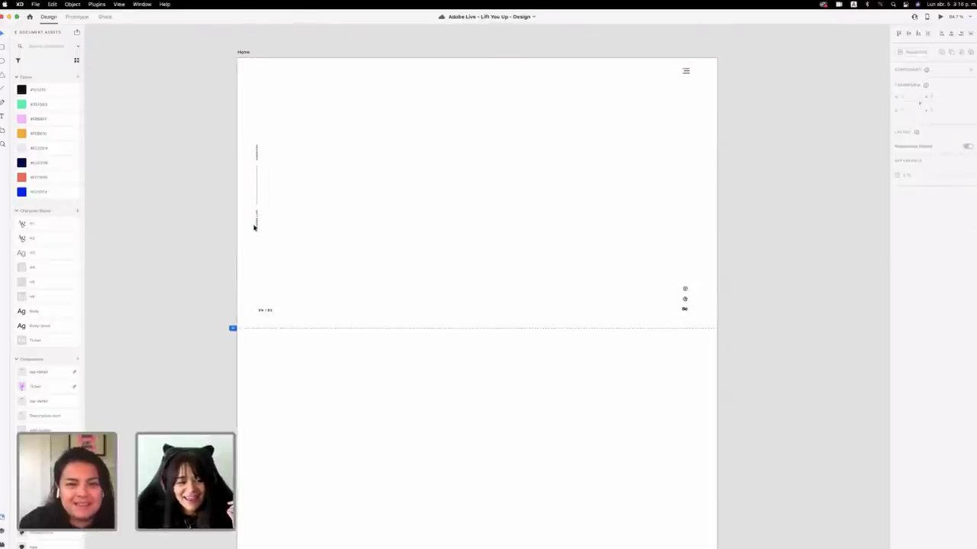
{"action": "scroll", "coordinate": [255, 169], "scroll_direction": "down", "scroll_amount": 1}
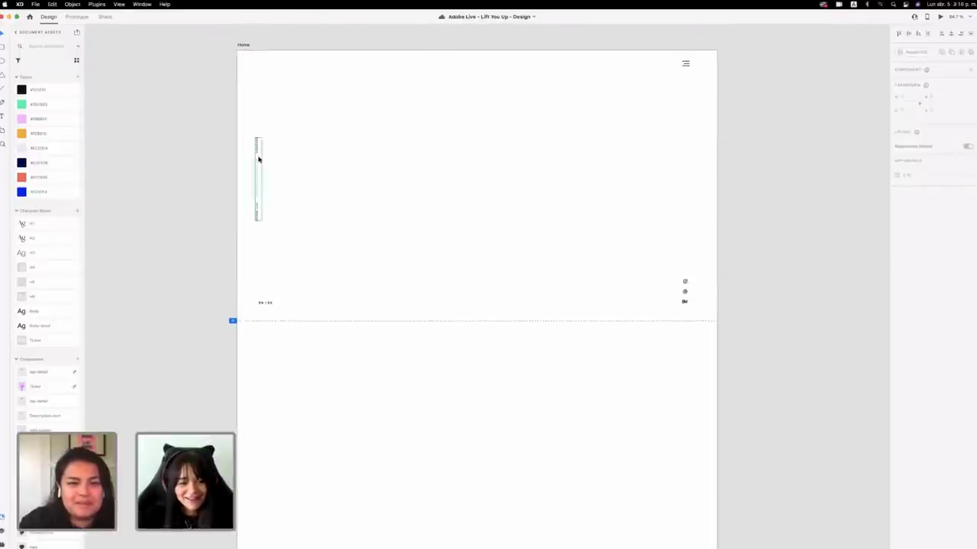
{"action": "scroll", "coordinate": [256, 170], "scroll_direction": "up", "scroll_amount": 5}
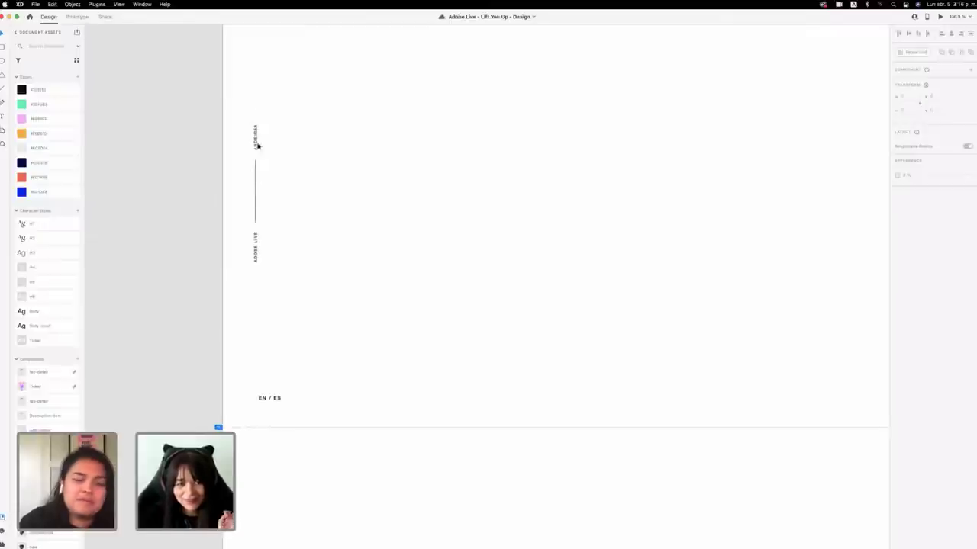
{"action": "left_click", "coordinate": [256, 138]}
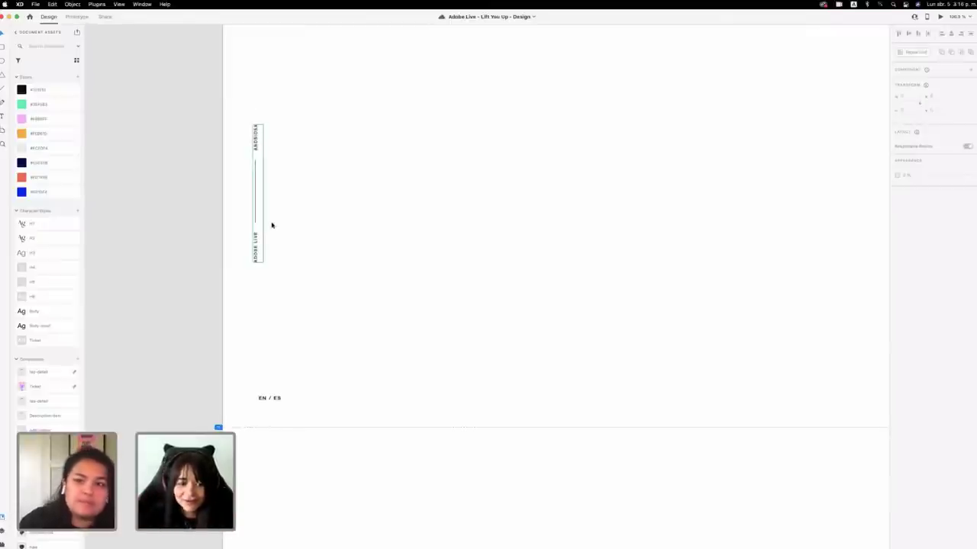
{"action": "left_click", "coordinate": [272, 225]}
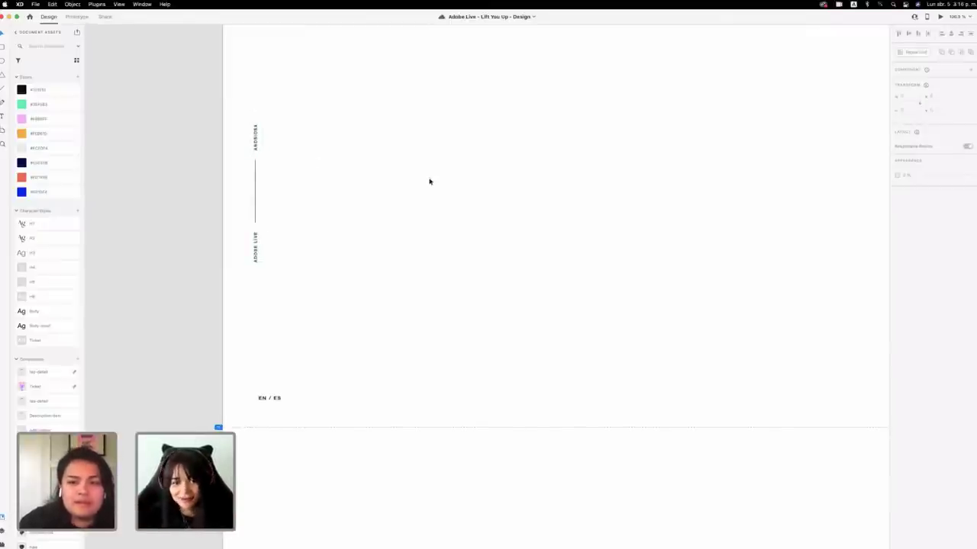
{"action": "scroll", "coordinate": [430, 182], "scroll_direction": "down", "scroll_amount": 5}
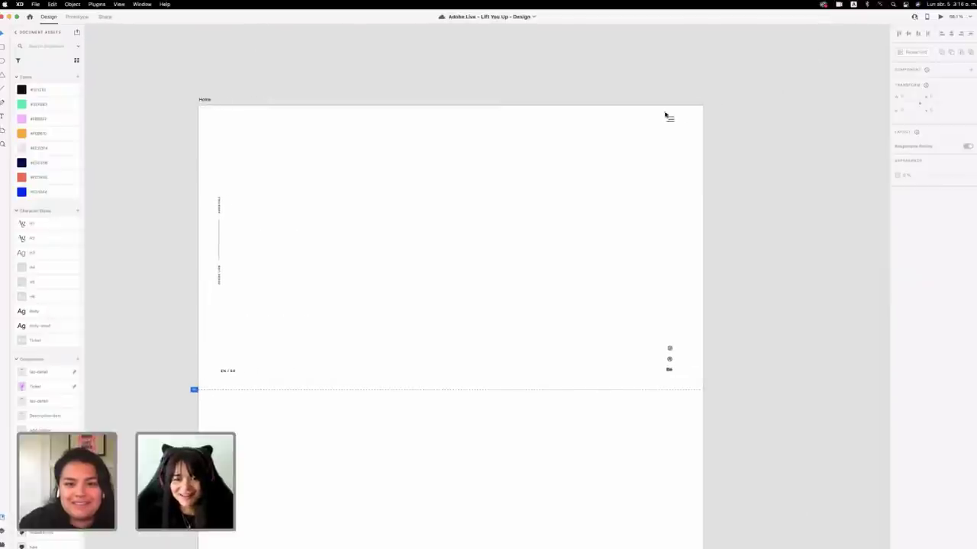
{"action": "left_click", "coordinate": [667, 115]}
Draw a full-width rectangle about 1920 by 1118 px over the opening Home section and send it to the back.
{"action": "scroll", "coordinate": [372, 148], "scroll_direction": "down", "scroll_amount": 3}
{"action": "scroll", "coordinate": [372, 148], "scroll_direction": "left", "scroll_amount": 5}
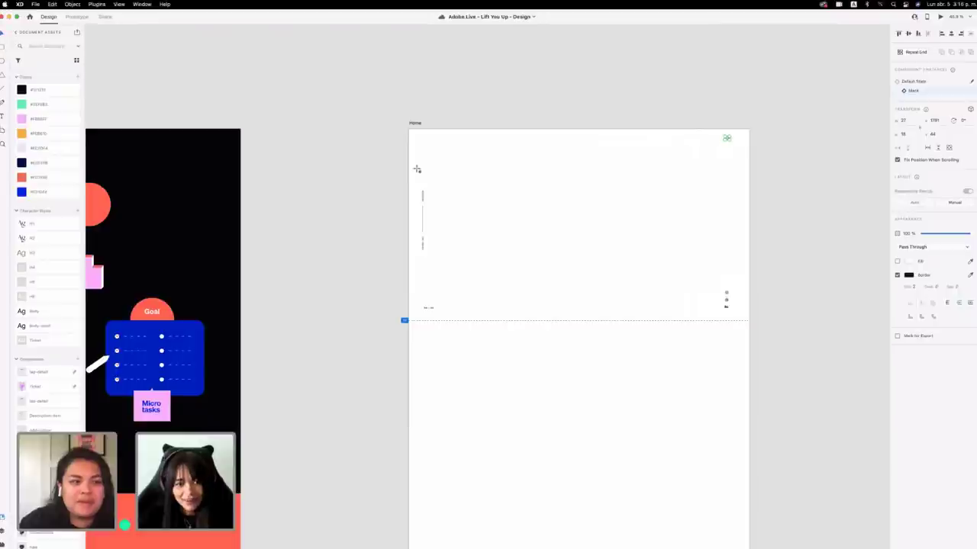
{"action": "mouse_move", "coordinate": [407, 126]}
{"action": "left_mouse_down"}
{"action": "mouse_move", "coordinate": [539, 221]}
{"action": "mouse_move", "coordinate": [748, 326]}
{"action": "left_mouse_up"}
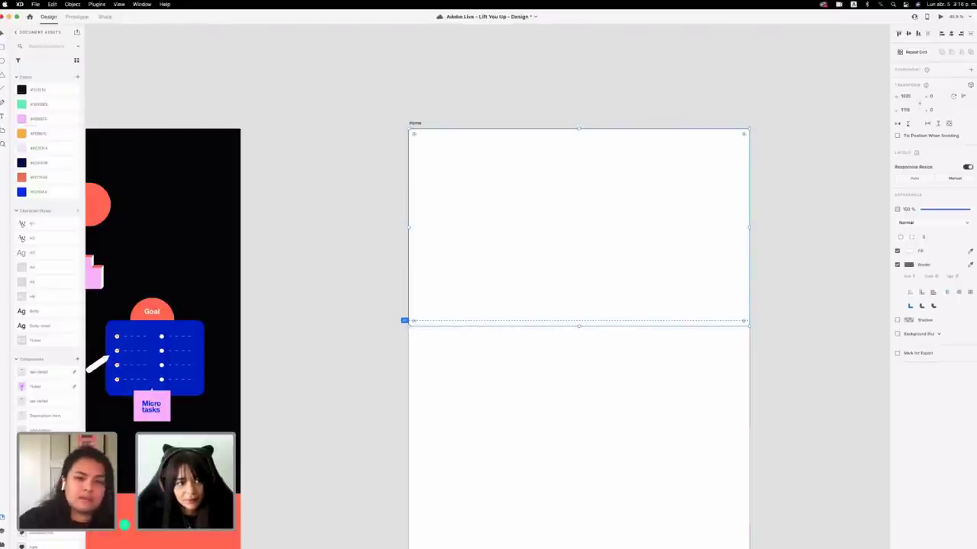
{"action": "right_click", "coordinate": [593, 232]}
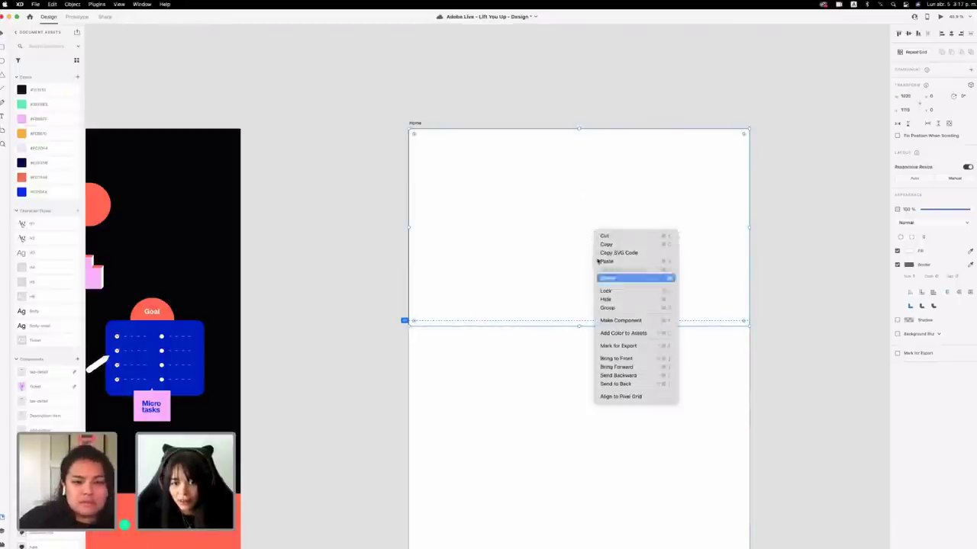
{"action": "left_click", "coordinate": [637, 385]}
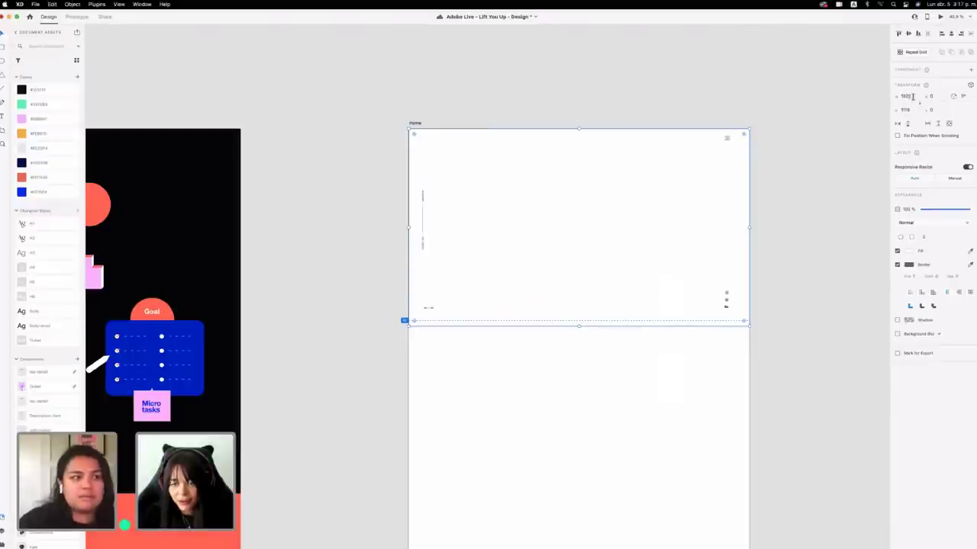
Adjust the background rectangle's height to extend past the Home artboard's dashed viewport line, about 1300 px tall.
{"action": "left_click_drag", "start_coordinate": [583, 329], "coordinate": [580, 320]}
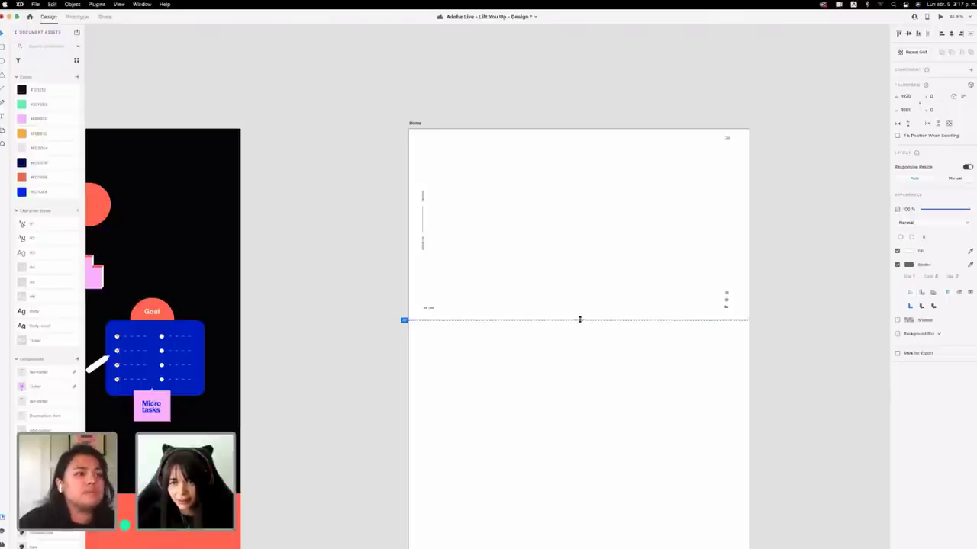
{"action": "left_click_drag", "start_coordinate": [580, 319], "coordinate": [579, 319]}
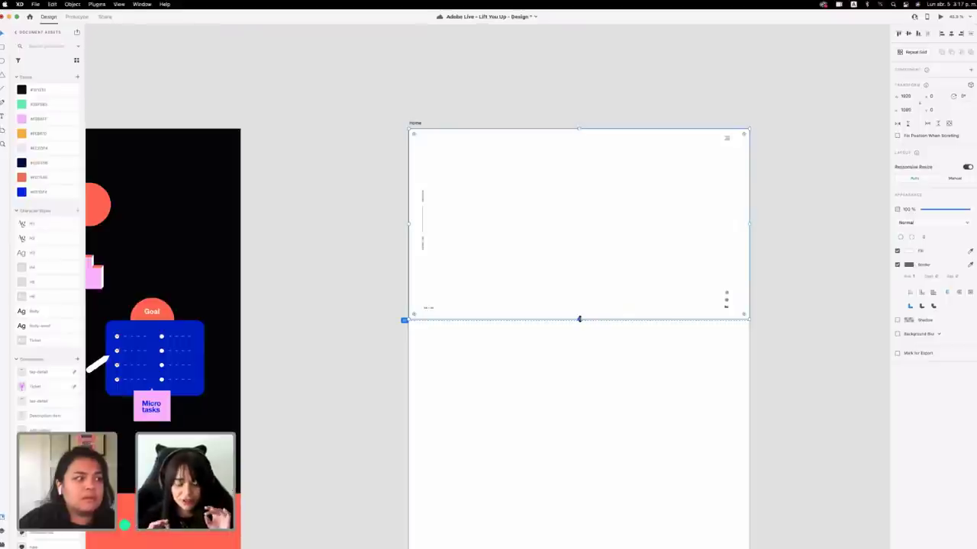
{"action": "left_click_drag", "start_coordinate": [579, 319], "coordinate": [578, 358]}
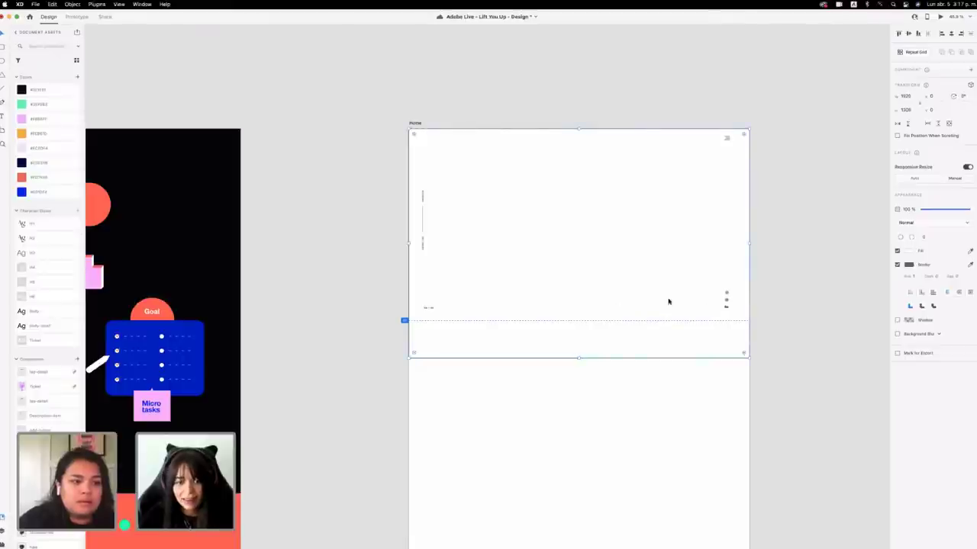
Remove the background rectangle's border and fill it with the bright blue document color.
{"action": "scroll", "coordinate": [255, 225], "scroll_direction": "left", "scroll_amount": 5}
{"action": "scroll", "coordinate": [255, 226], "scroll_direction": "left", "scroll_amount": 3}
{"action": "scroll", "coordinate": [255, 226], "scroll_direction": "right", "scroll_amount": 4}
{"action": "scroll", "coordinate": [255, 227], "scroll_direction": "down", "scroll_amount": 2}
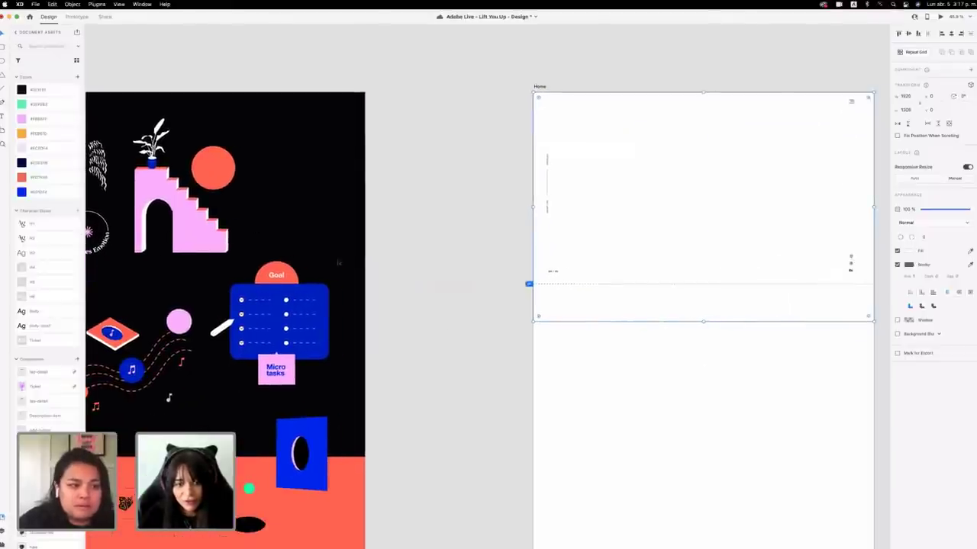
{"action": "scroll", "coordinate": [580, 372], "scroll_direction": "right", "scroll_amount": 5}
{"action": "scroll", "coordinate": [580, 372], "scroll_direction": "up", "scroll_amount": 1}
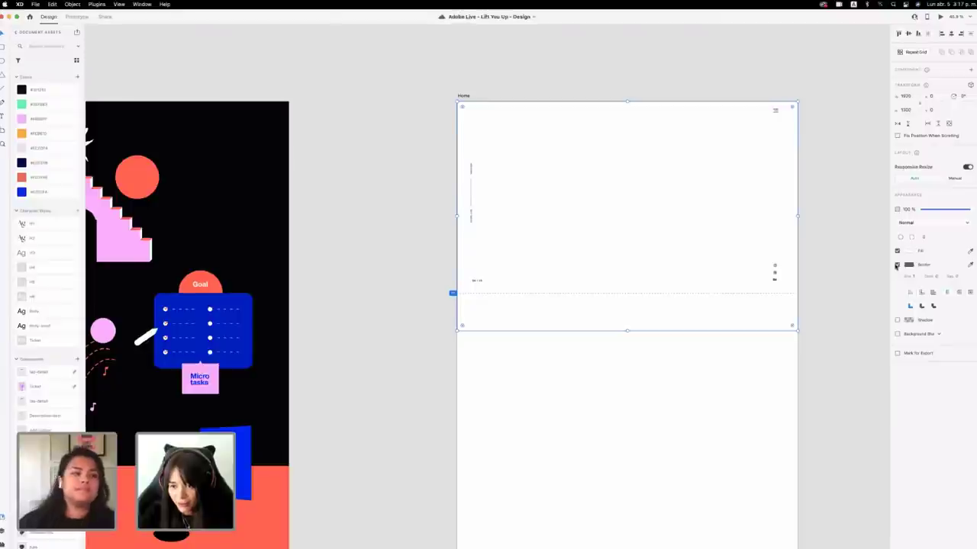
{"action": "left_click", "coordinate": [897, 264]}
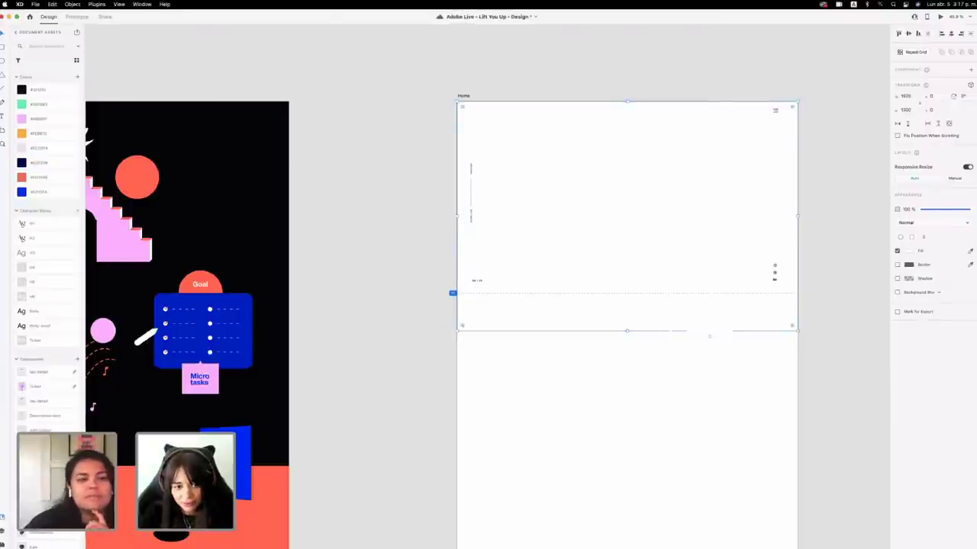
{"action": "left_click", "coordinate": [42, 196]}
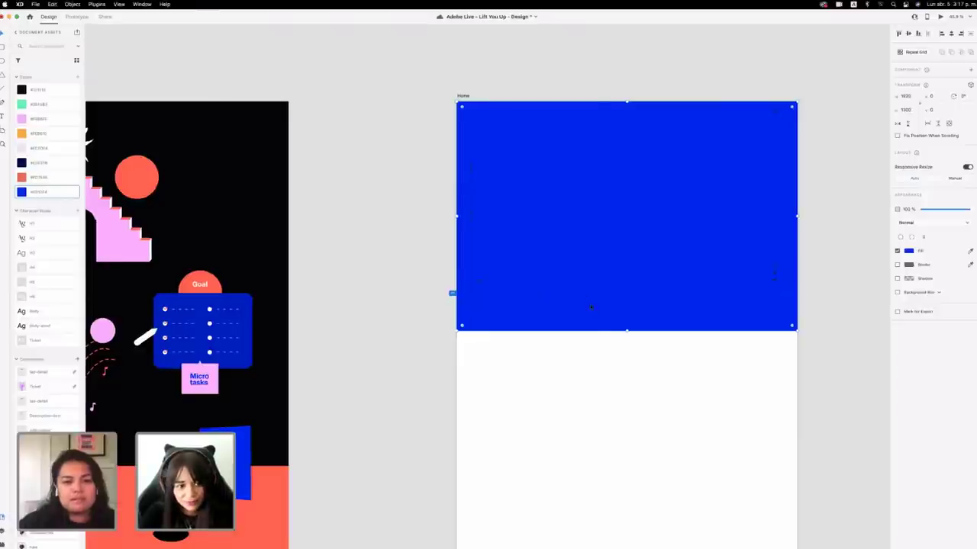
Send the blue background rectangle behind the other elements of the Home artboard.
{"action": "scroll", "coordinate": [595, 312], "scroll_direction": "right", "scroll_amount": 3}
{"action": "right_click", "coordinate": [607, 307]}
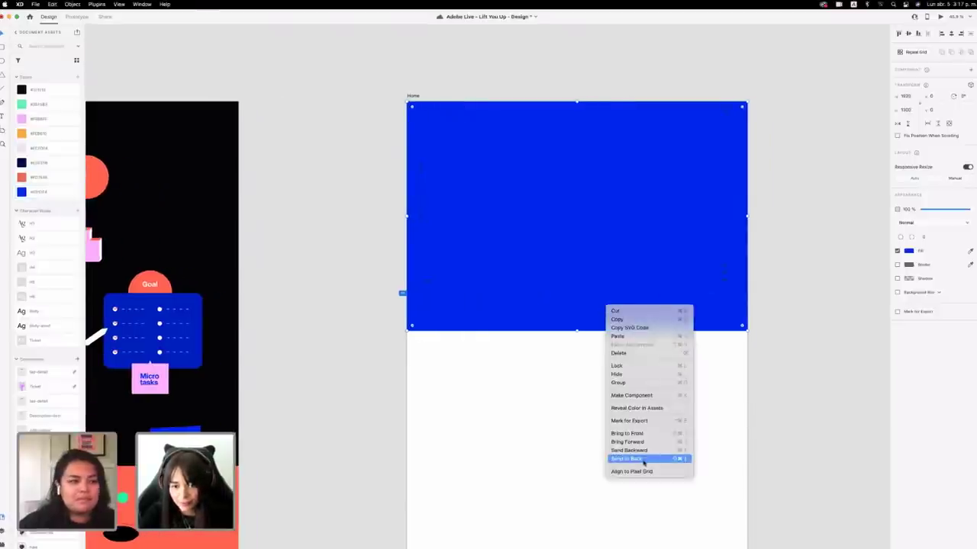
{"action": "left_click", "coordinate": [643, 458]}
{"action": "left_click", "coordinate": [766, 381]}
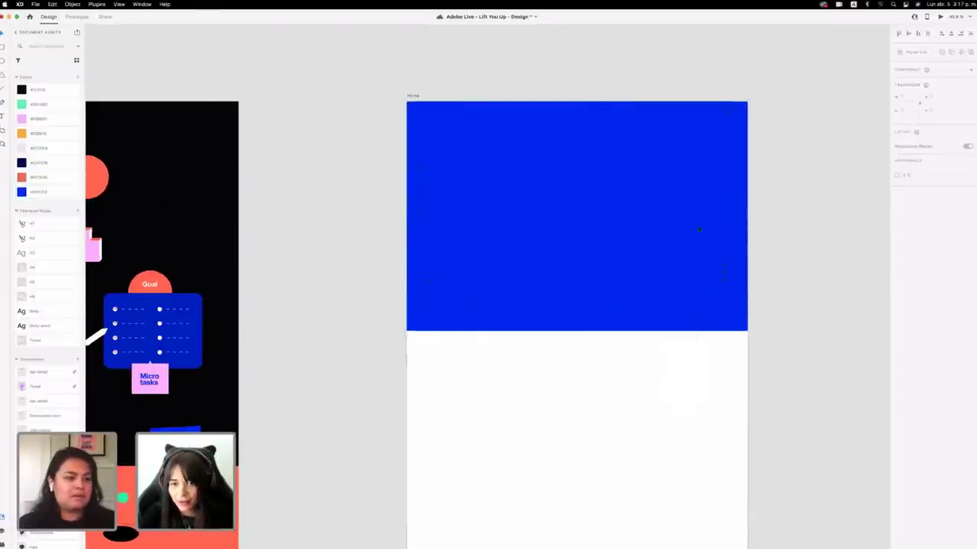
Switch the menu icon component on the blue section to its Default State.
{"action": "left_click", "coordinate": [726, 111]}
{"action": "scroll", "coordinate": [725, 112], "scroll_direction": "left", "scroll_amount": 1}
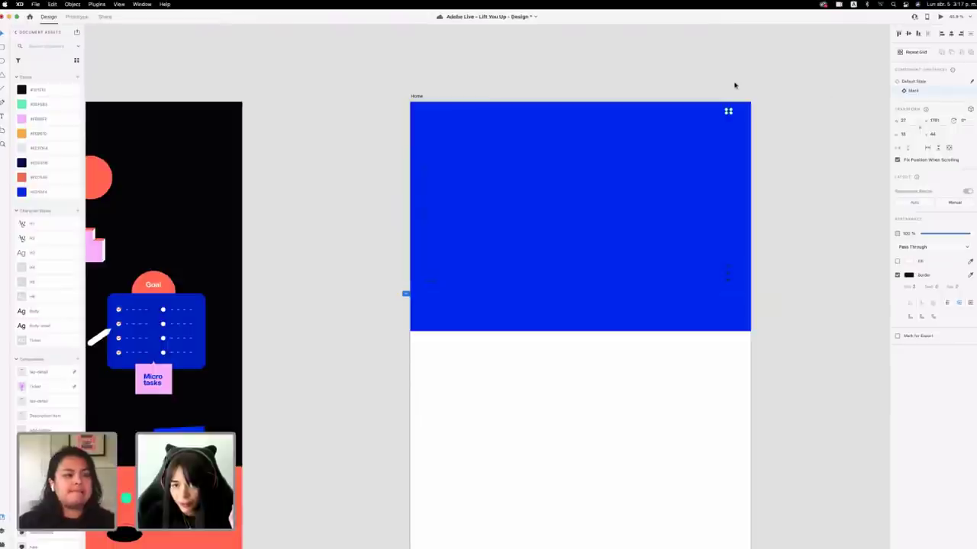
{"action": "left_click", "coordinate": [661, 65]}
{"action": "left_click", "coordinate": [730, 113]}
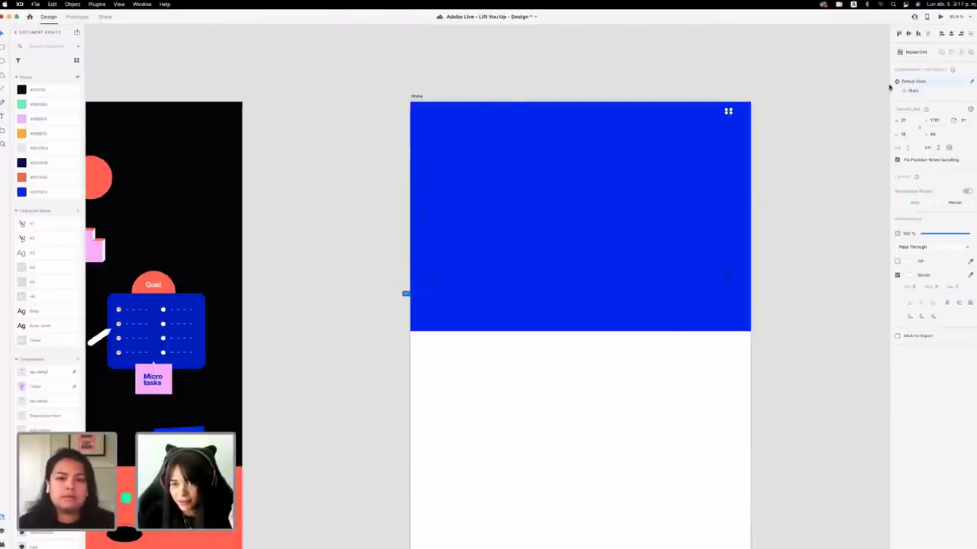
Switch each of the three stacked social icons in the opening Home section to its Default State.
{"action": "double_click", "coordinate": [730, 281]}
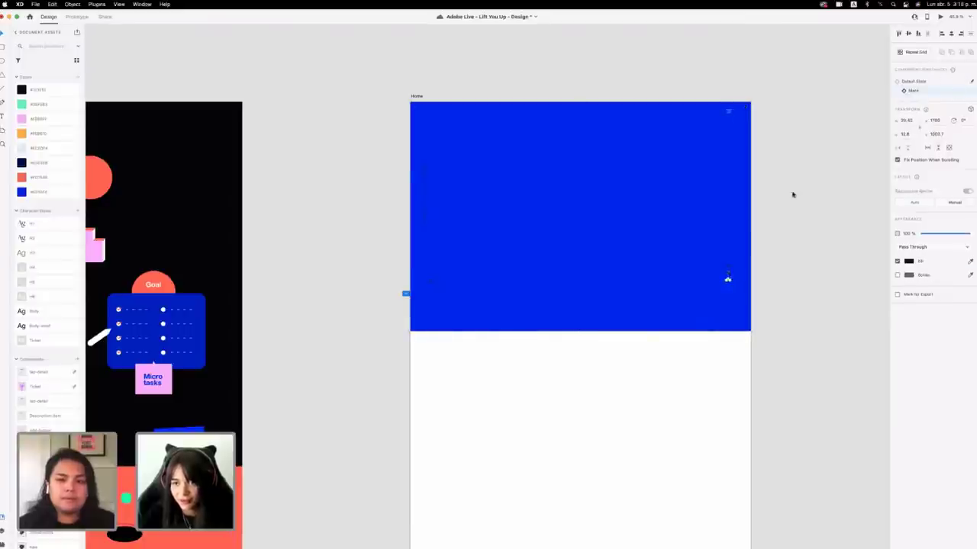
{"action": "left_click", "coordinate": [923, 81]}
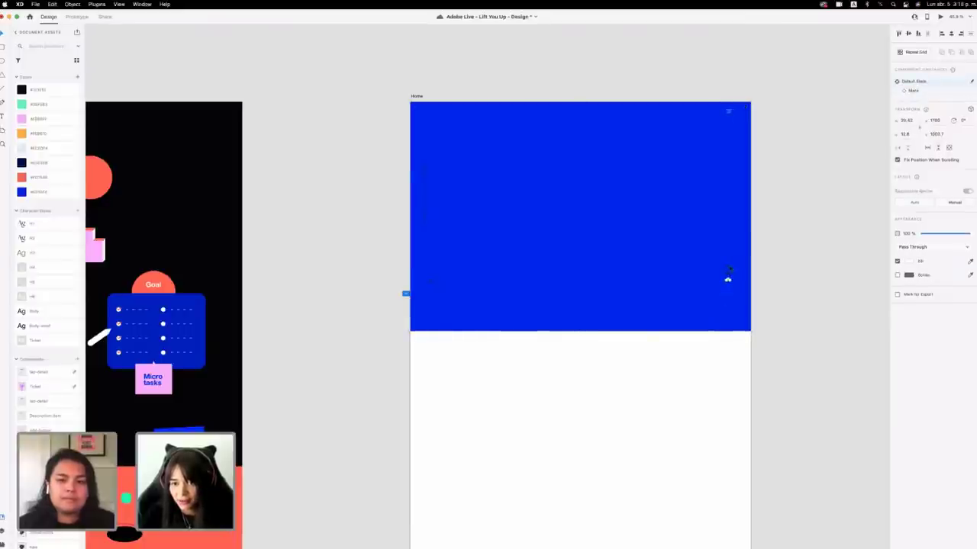
{"action": "left_click", "coordinate": [729, 271]}
{"action": "left_click", "coordinate": [729, 267]}
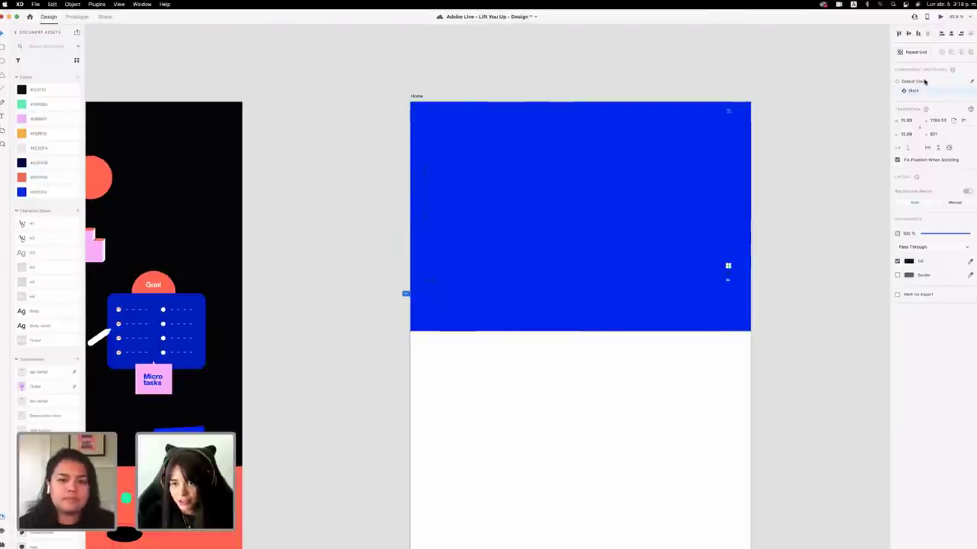
{"action": "left_click", "coordinate": [924, 81]}
{"action": "left_click", "coordinate": [768, 296]}
{"action": "left_click", "coordinate": [728, 275]}
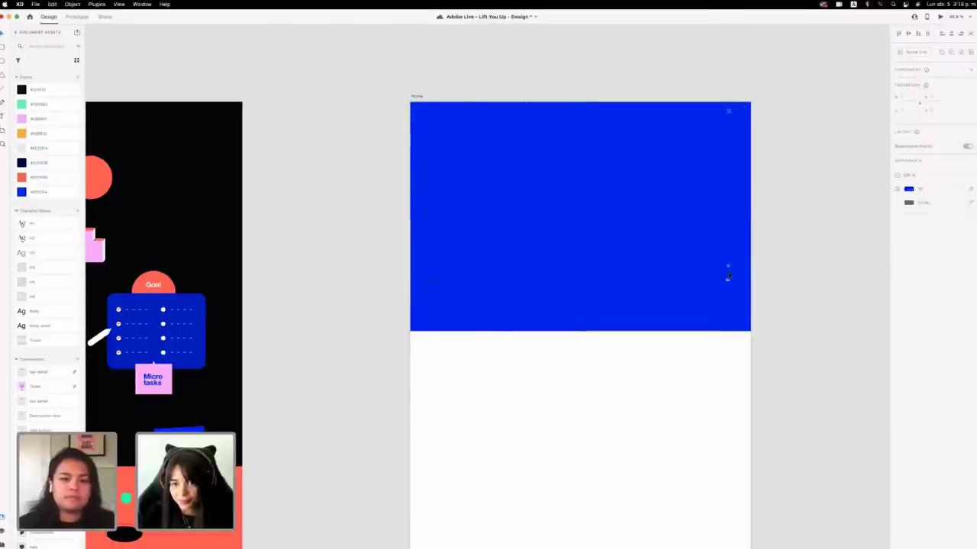
{"action": "left_click", "coordinate": [728, 273]}
{"action": "left_click", "coordinate": [927, 82]}
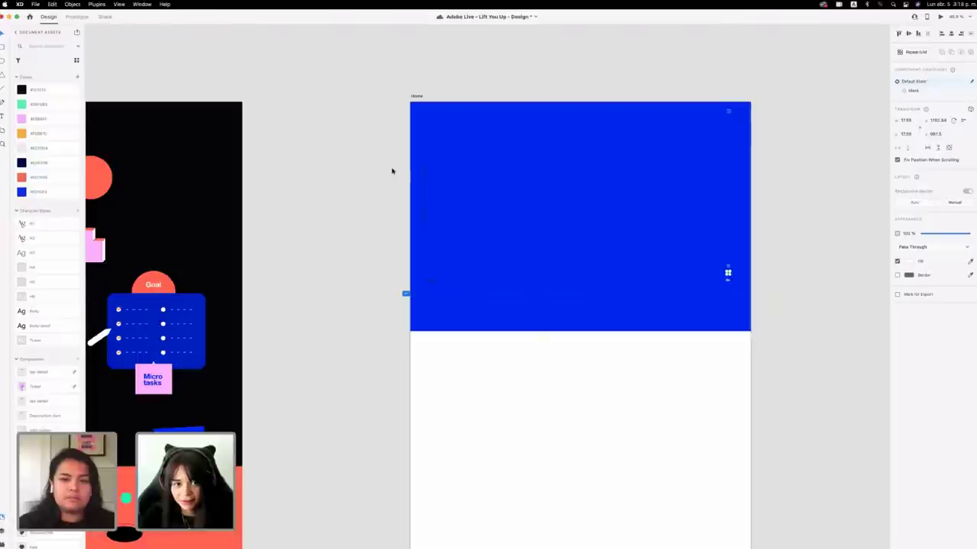
Change the fill of the ADOBE LIVE text in the vertical side label to white (#FFFFFF).
{"action": "left_click", "coordinate": [425, 183]}
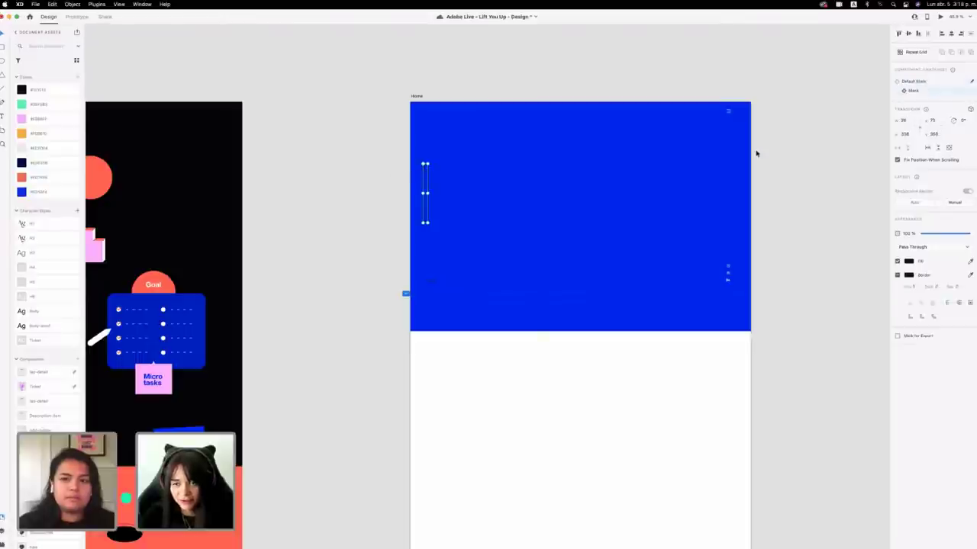
{"action": "left_click", "coordinate": [908, 261]}
{"action": "left_click", "coordinate": [824, 353]}
{"action": "left_click", "coordinate": [824, 353]}
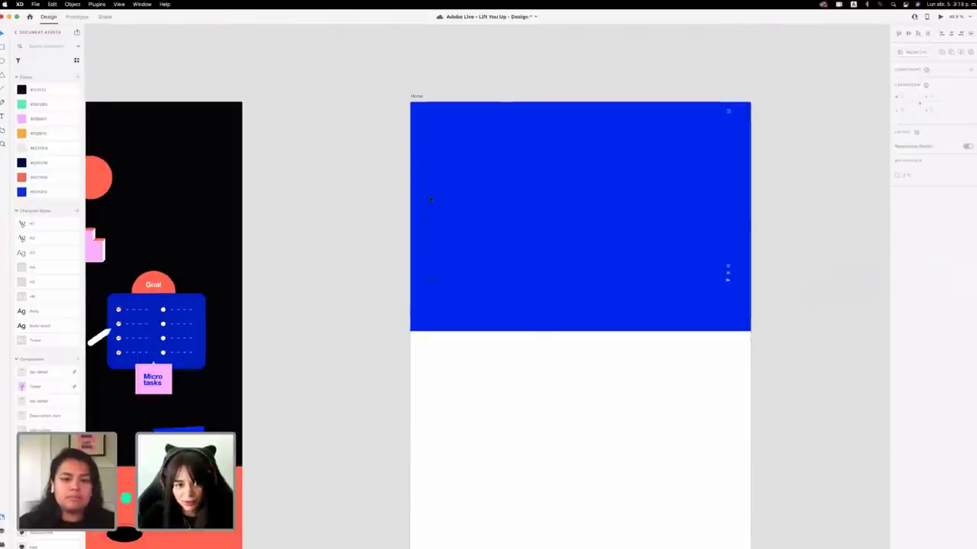
{"action": "scroll", "coordinate": [431, 198], "scroll_direction": "up", "scroll_amount": 6}
{"action": "left_click", "coordinate": [411, 265]}
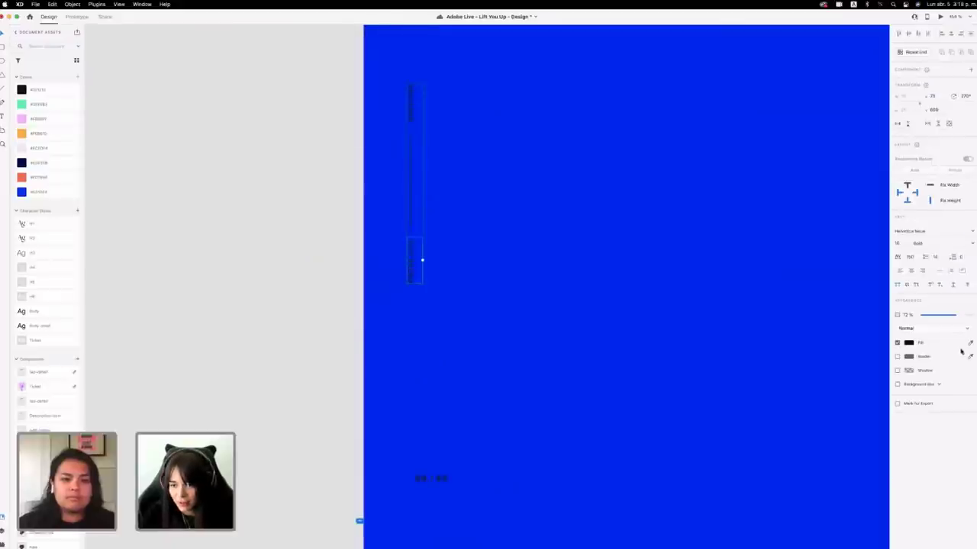
{"action": "left_click", "coordinate": [908, 343]}
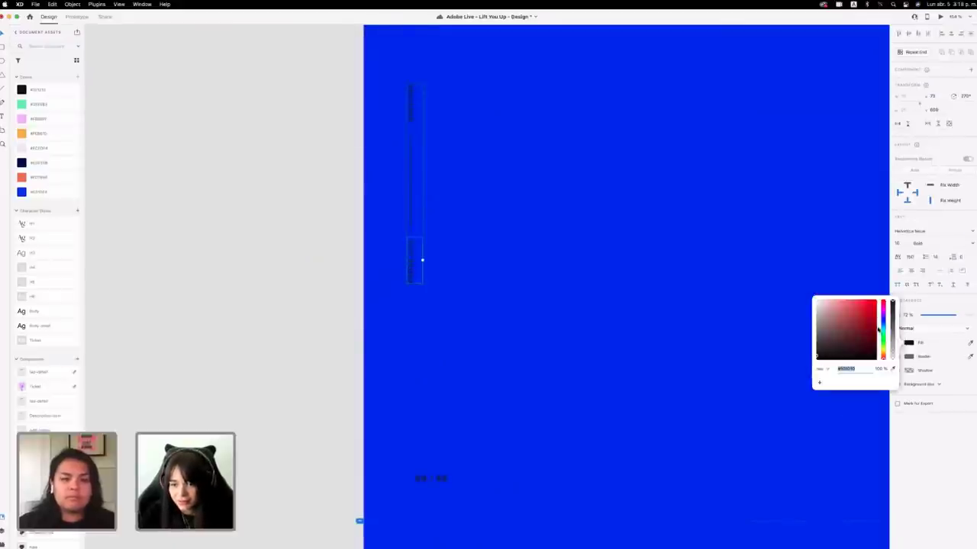
{"action": "left_click_drag", "start_coordinate": [846, 317], "coordinate": [793, 287]}
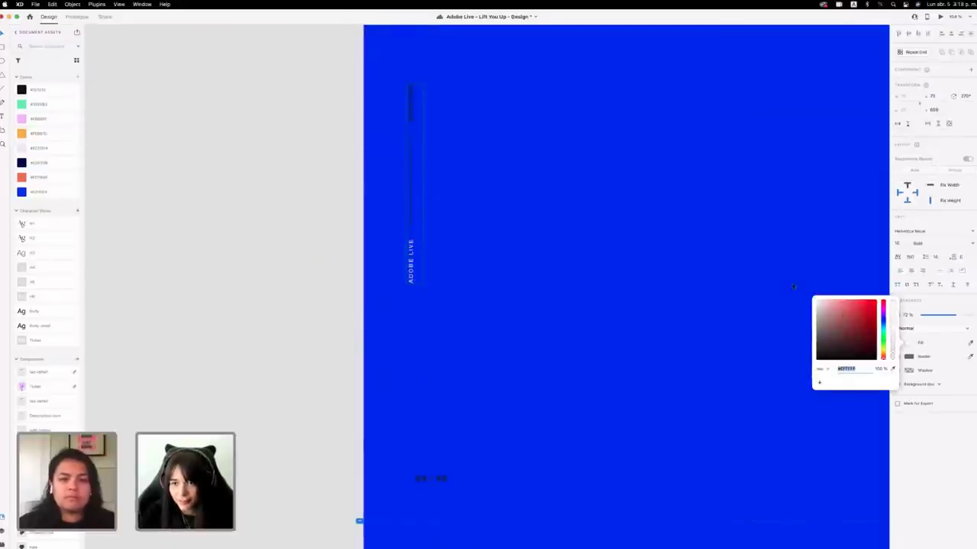
Recolor the side label's upper text and its connecting vertical line white (#FFFFFF).
{"action": "left_click", "coordinate": [414, 102]}
{"action": "left_click", "coordinate": [908, 342]}
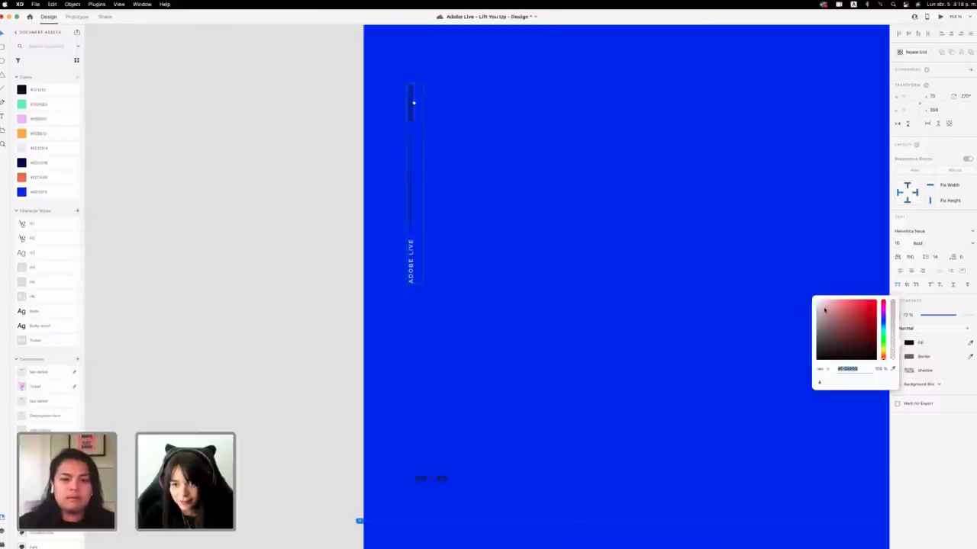
{"action": "left_click_drag", "start_coordinate": [825, 304], "coordinate": [779, 274]}
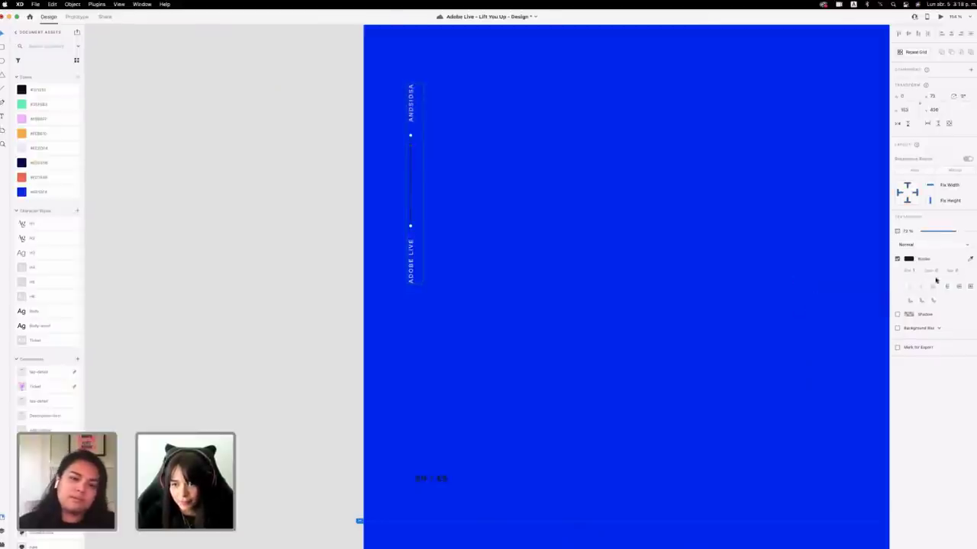
{"action": "left_click", "coordinate": [908, 259]}
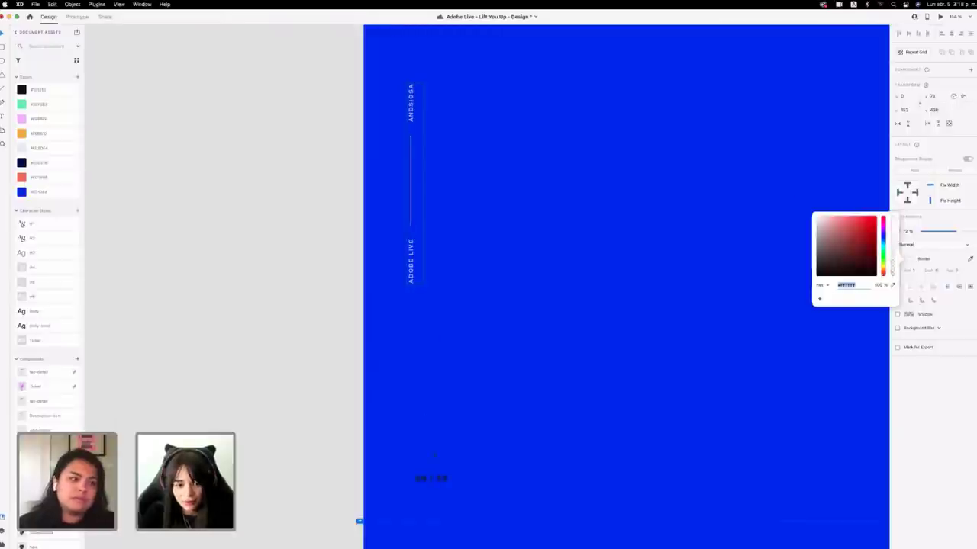
Switch the EN / ES language selector component to its Default State.
{"action": "left_click", "coordinate": [433, 478]}
{"action": "left_click", "coordinate": [928, 83]}
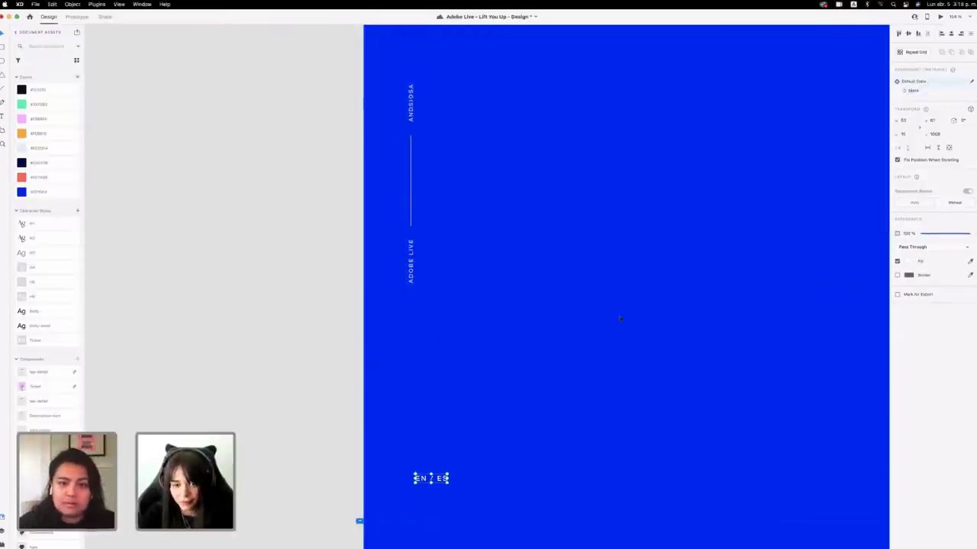
{"action": "left_click", "coordinate": [620, 318]}
{"action": "scroll", "coordinate": [620, 319], "scroll_direction": "down", "scroll_amount": 10}
{"action": "scroll", "coordinate": [622, 319], "scroll_direction": "up", "scroll_amount": 2}
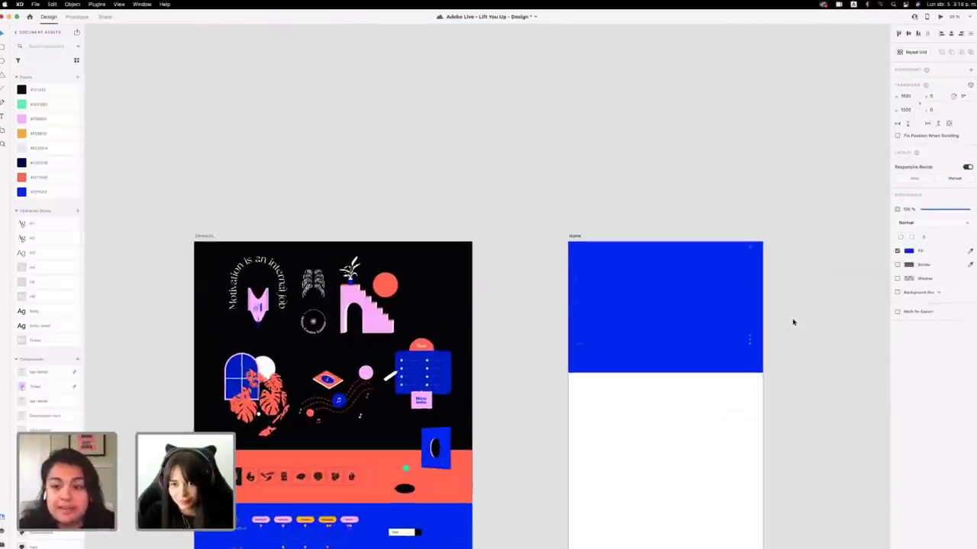
{"action": "scroll", "coordinate": [793, 322], "scroll_direction": "up", "scroll_amount": 3}
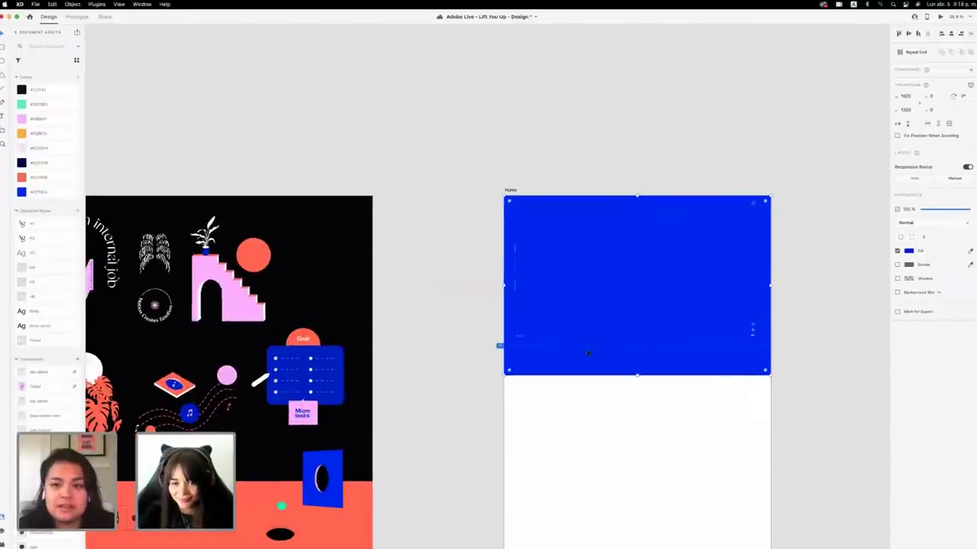
{"action": "left_click", "coordinate": [520, 336]}
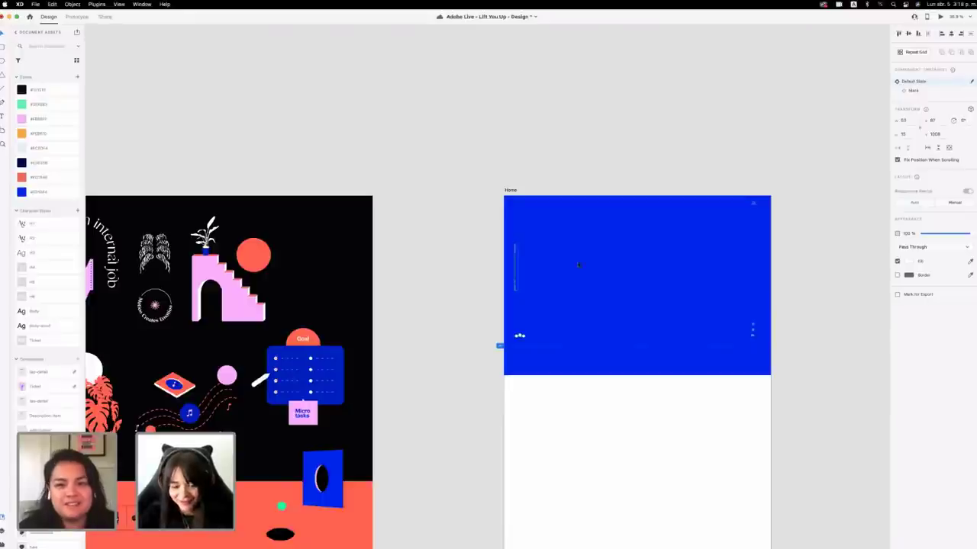
Copy the black LIFT YOU UP logo from the artboard of prepared elements and paste it onto the Home artboard.
{"action": "scroll", "coordinate": [152, 215], "scroll_direction": "left", "scroll_amount": 5}
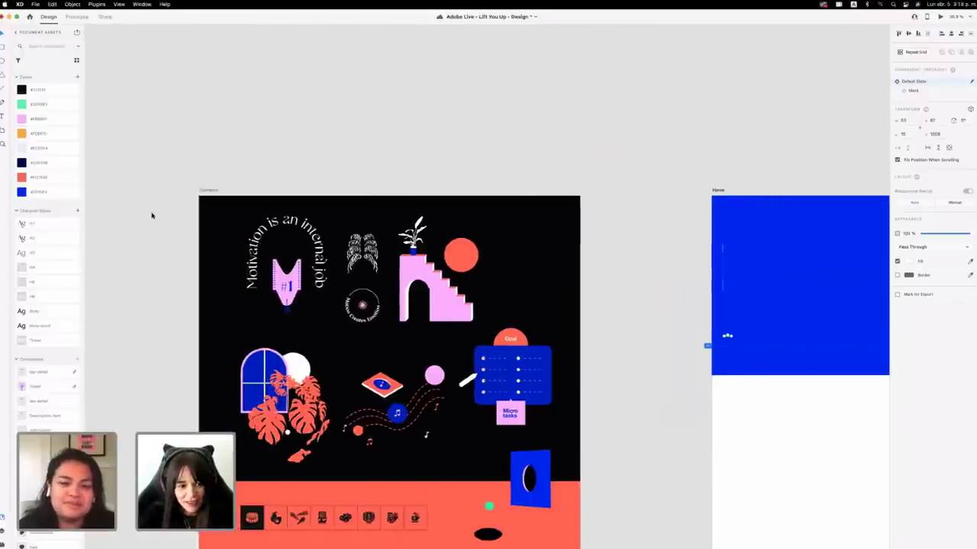
{"action": "scroll", "coordinate": [151, 215], "scroll_direction": "down", "scroll_amount": 6}
{"action": "scroll", "coordinate": [151, 216], "scroll_direction": "right", "scroll_amount": 2}
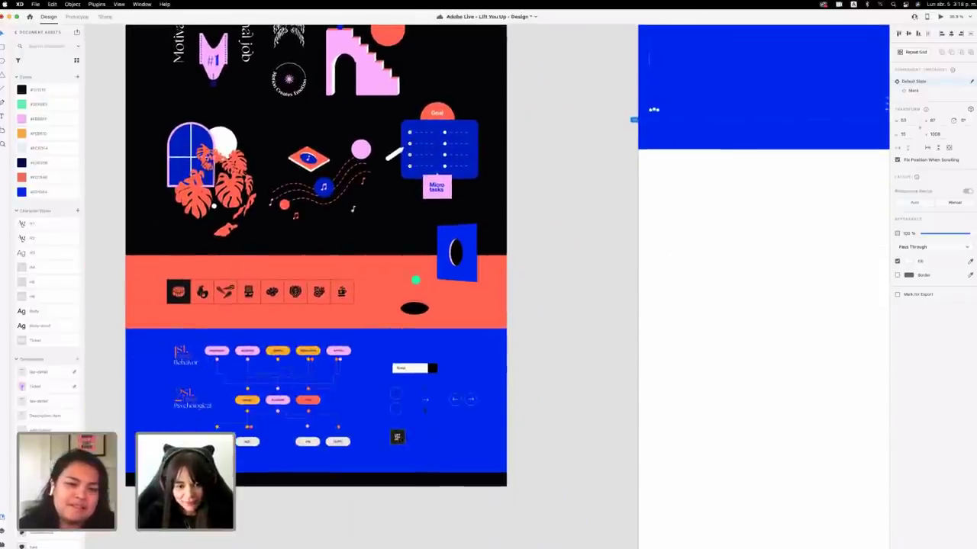
{"action": "left_click", "coordinate": [396, 437]}
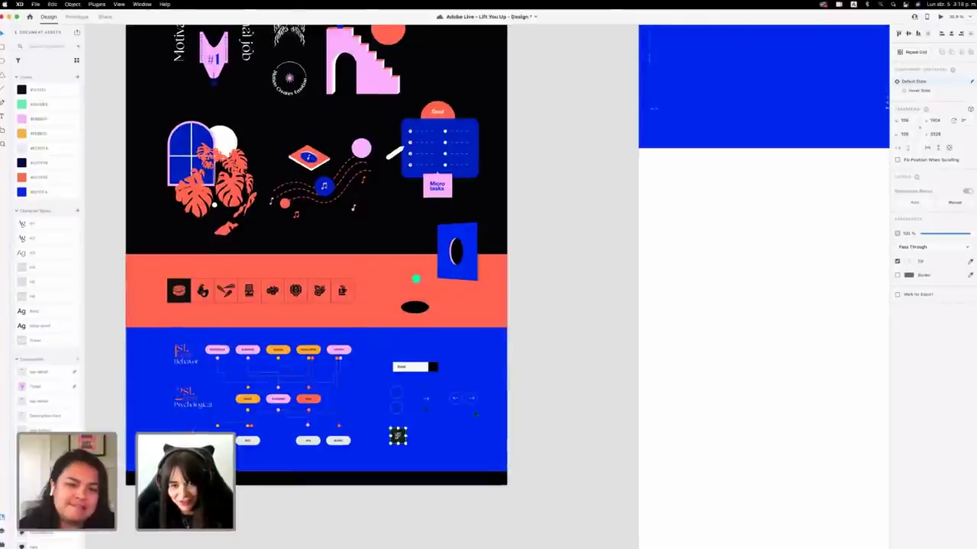
{"action": "scroll", "coordinate": [473, 412], "scroll_direction": "right", "scroll_amount": 3}
{"action": "scroll", "coordinate": [480, 371], "scroll_direction": "up", "scroll_amount": 2}
{"action": "scroll", "coordinate": [563, 168], "scroll_direction": "up", "scroll_amount": 3}
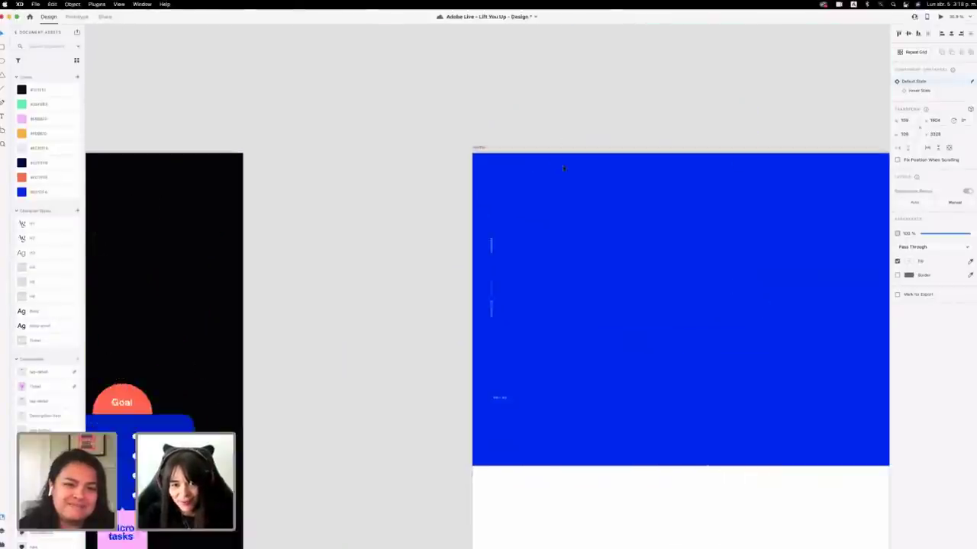
{"action": "scroll", "coordinate": [563, 168], "scroll_direction": "up", "scroll_amount": 2}
{"action": "scroll", "coordinate": [563, 168], "scroll_direction": "right", "scroll_amount": 3}
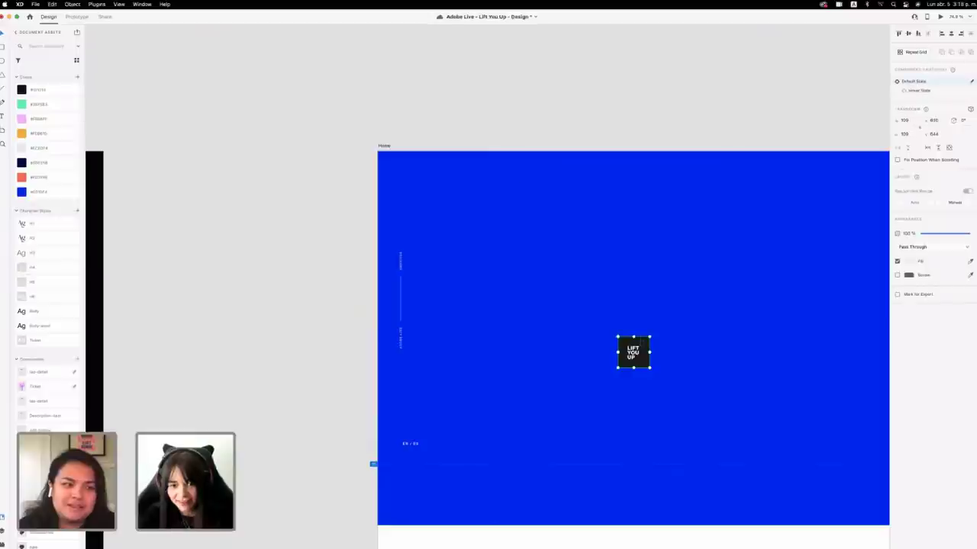
Place the LIFT YOU UP logo flush with Home's upper edge, aligned with the vertical side label, and save the document.
{"action": "left_click_drag", "start_coordinate": [633, 352], "coordinate": [416, 167]}
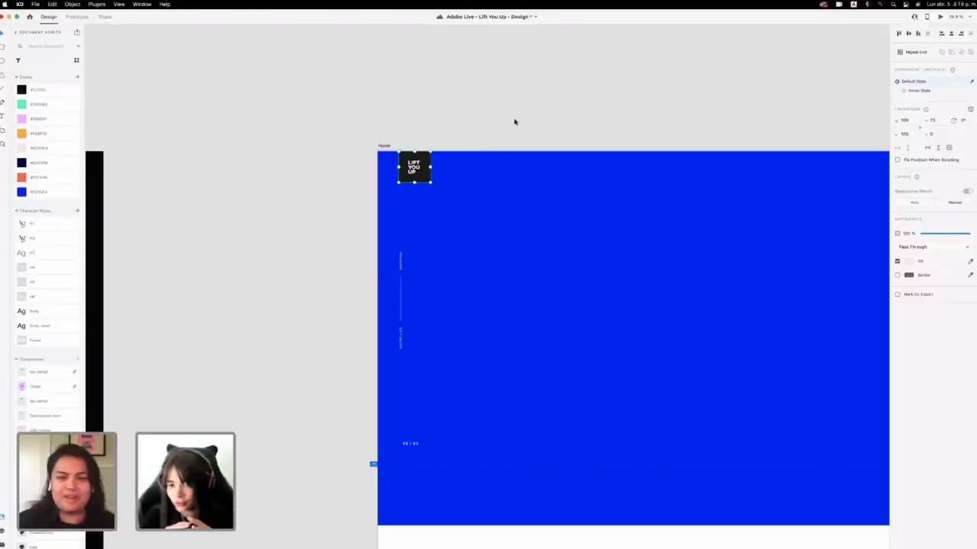
{"action": "key", "text": "super+s"}
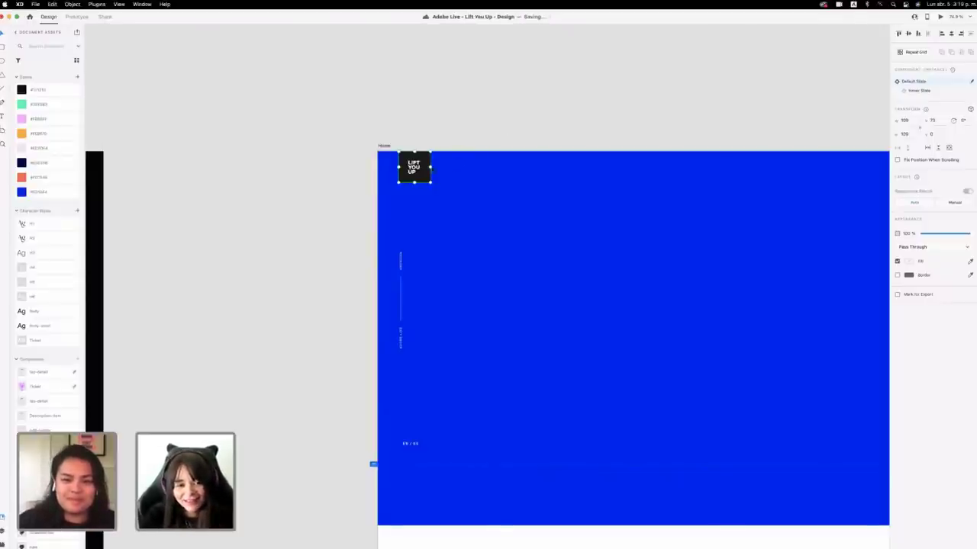
{"action": "left_click", "coordinate": [466, 126]}
{"action": "scroll", "coordinate": [468, 128], "scroll_direction": "down", "scroll_amount": 3}
{"action": "scroll", "coordinate": [468, 128], "scroll_direction": "right", "scroll_amount": 1}
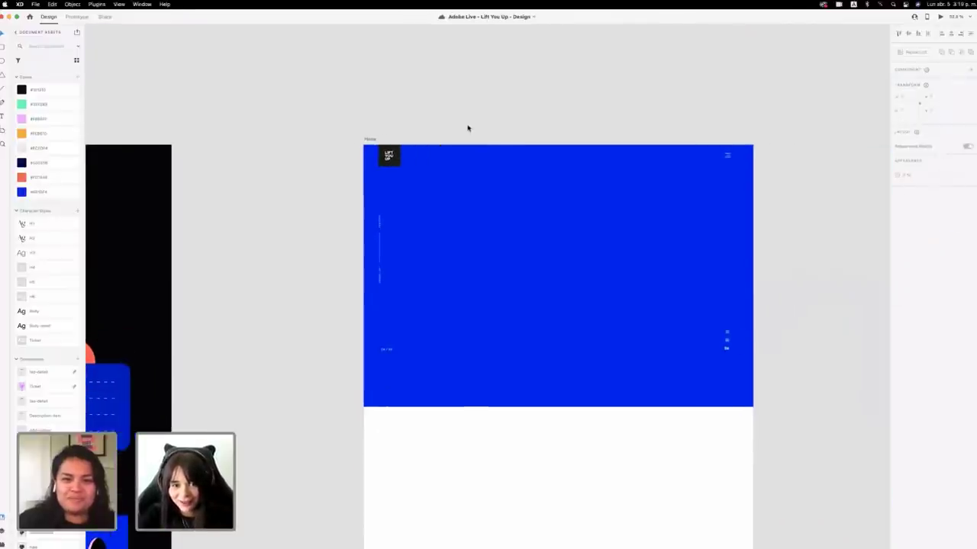
{"action": "scroll", "coordinate": [478, 127], "scroll_direction": "left", "scroll_amount": 3}
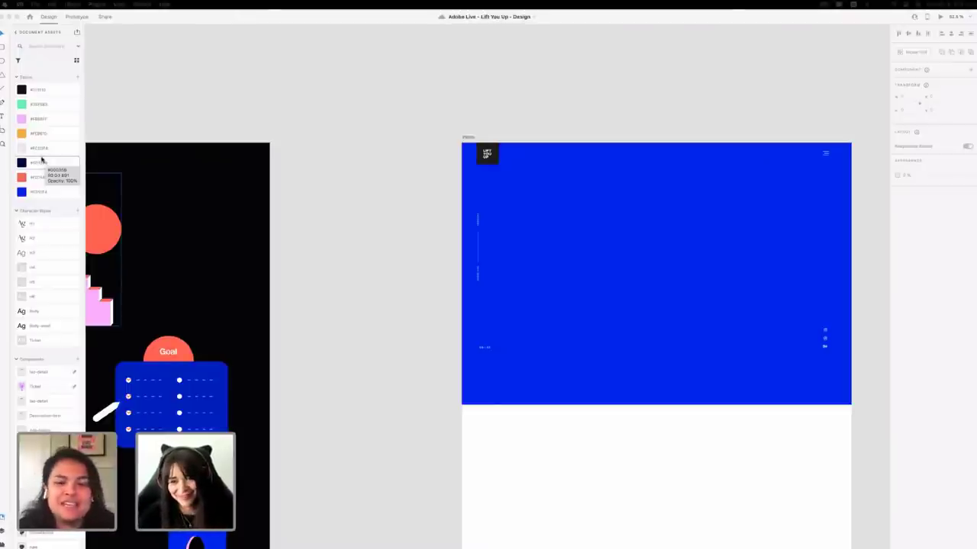
{"action": "scroll", "coordinate": [421, 133], "scroll_direction": "right", "scroll_amount": 5}
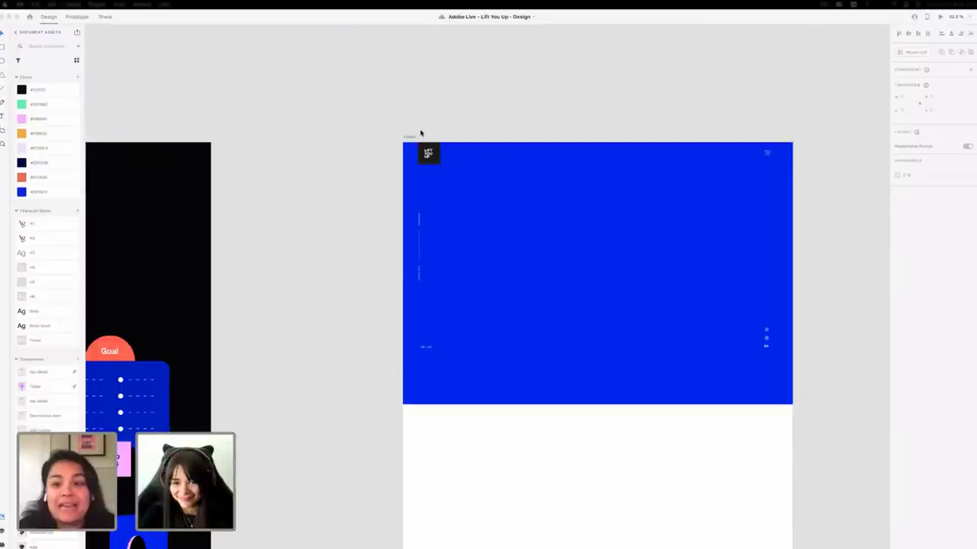
{"action": "scroll", "coordinate": [420, 134], "scroll_direction": "left", "scroll_amount": 2}
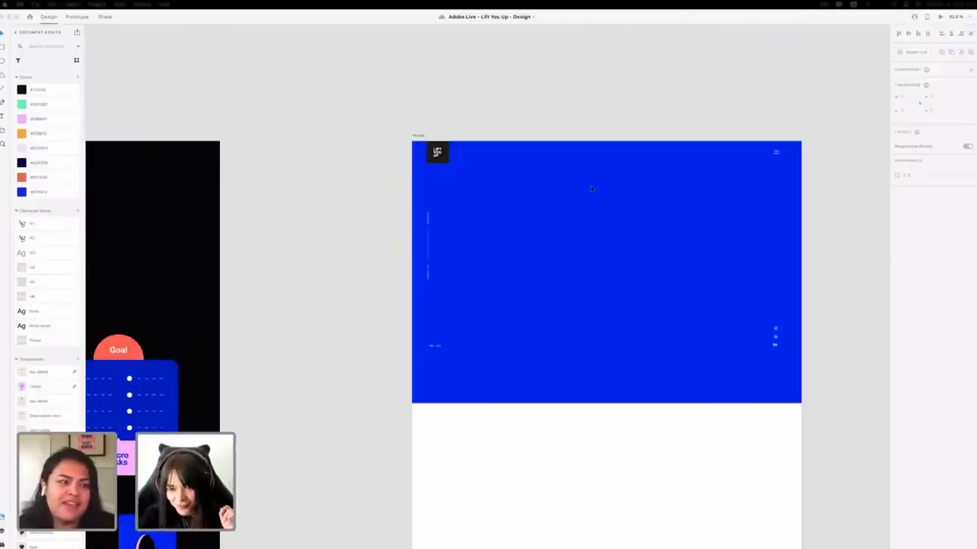
{"action": "scroll", "coordinate": [592, 189], "scroll_direction": "right", "scroll_amount": 4}
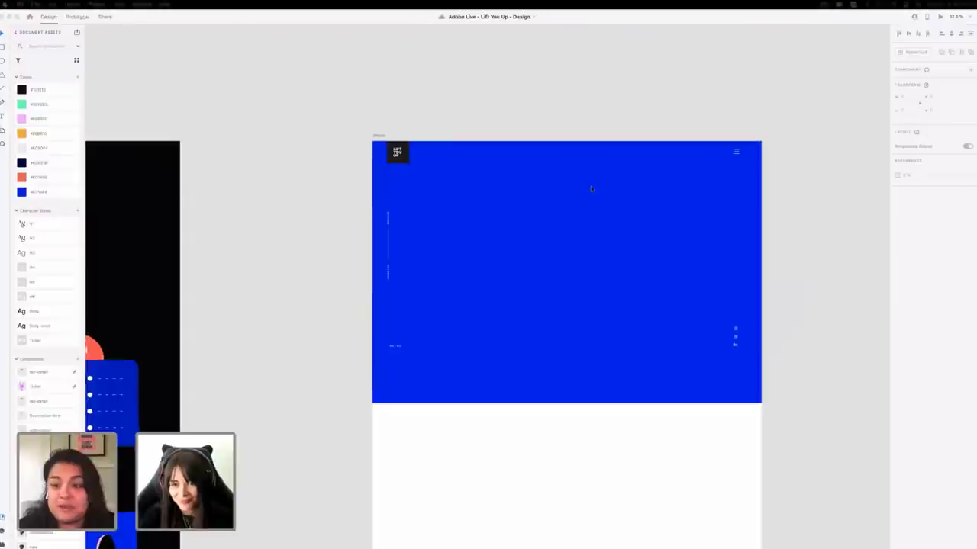
{"action": "scroll", "coordinate": [591, 188], "scroll_direction": "left", "scroll_amount": 1}
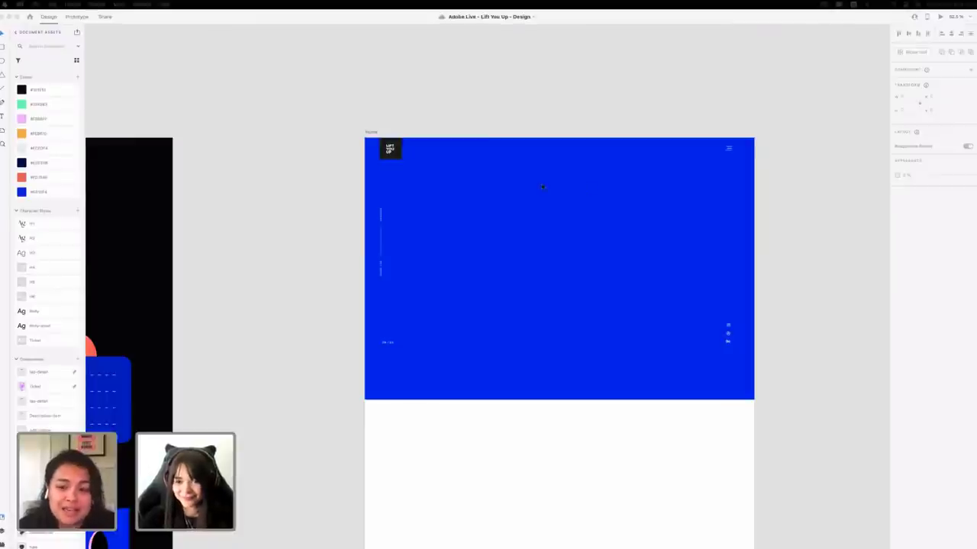
{"action": "scroll", "coordinate": [542, 186], "scroll_direction": "down", "scroll_amount": 3}
{"action": "scroll", "coordinate": [542, 186], "scroll_direction": "left", "scroll_amount": 3}
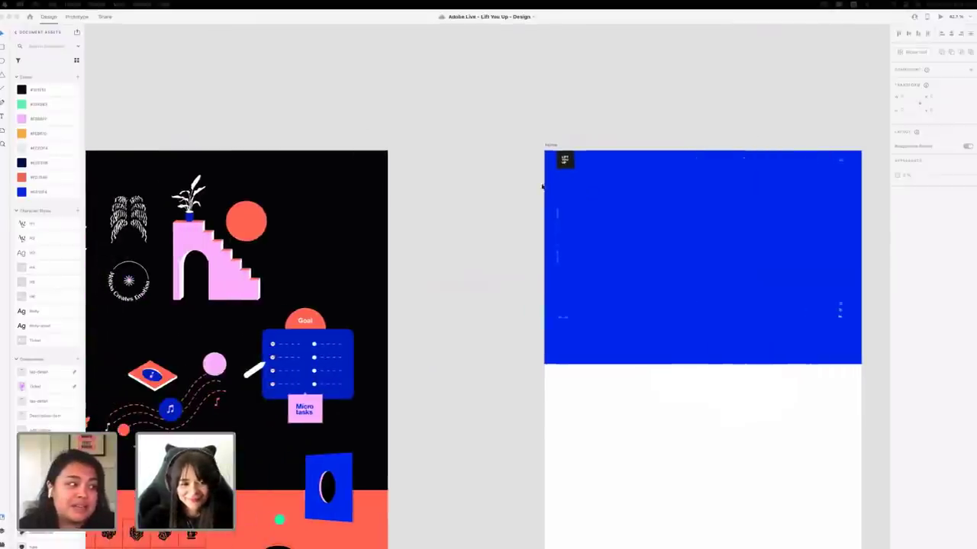
Copy the curved "Motivation is an internal job" lettering from the prepared elements artboard onto Home's blue section.
{"action": "scroll", "coordinate": [542, 186], "scroll_direction": "down", "scroll_amount": 3}
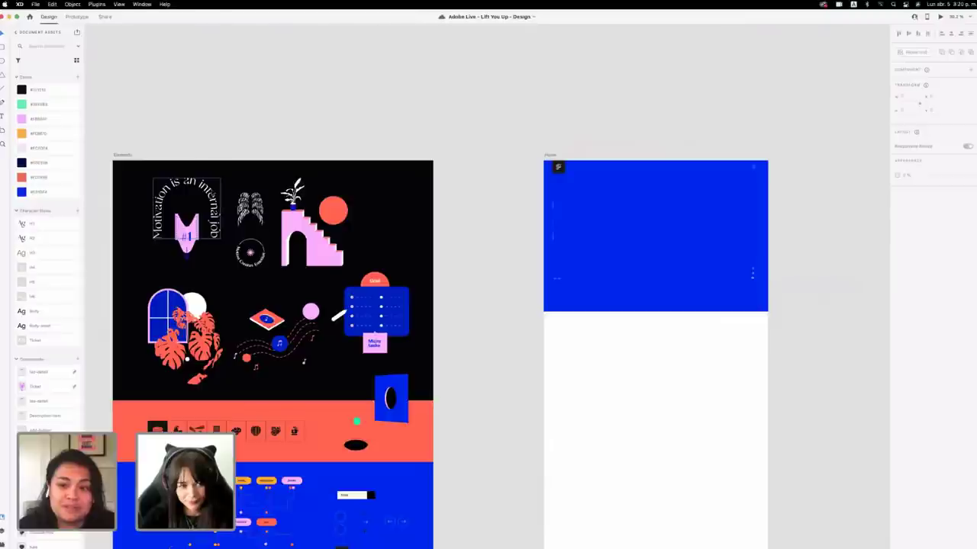
{"action": "left_click_drag", "start_coordinate": [212, 195], "coordinate": [687, 217]}
{"action": "left_click", "coordinate": [807, 275]}
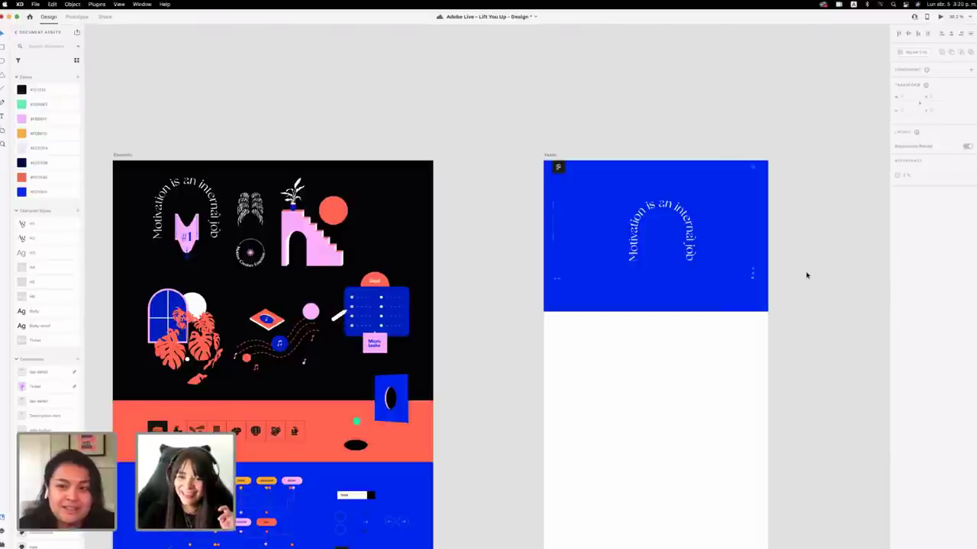
Adjust the curved lettering's position slightly higher near the middle of Home's blue section, and save the document.
{"action": "left_click", "coordinate": [683, 214]}
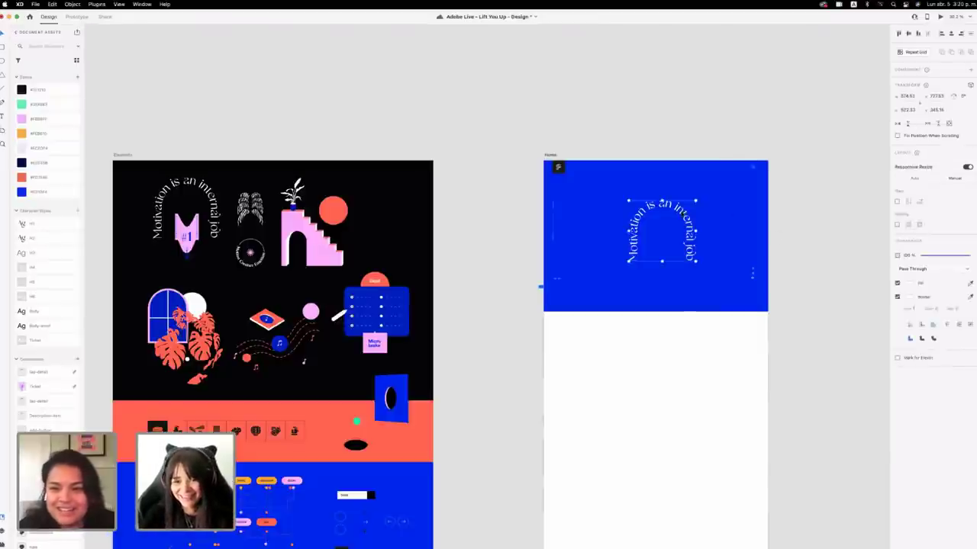
{"action": "key", "text": "Up"}
{"action": "key", "text": "Up"}
{"action": "key", "text": "Up"}
{"action": "key", "text": "Up"}
{"action": "key", "text": "Up"}
{"action": "key", "text": "Up"}
{"action": "key", "text": "Up"}
{"action": "key", "text": "Up"}
{"action": "key", "text": "Up"}
{"action": "key", "text": "Up"}
{"action": "key", "text": "Up"}
{"action": "key", "text": "Up"}
{"action": "key", "text": "Up"}
{"action": "key", "text": "Up"}
{"action": "key", "text": "Up"}
{"action": "key", "text": "Up"}
{"action": "key", "text": "Up"}
{"action": "key", "text": "Up"}
{"action": "key", "text": "Up"}
{"action": "key", "text": "Up"}
{"action": "key", "text": "Right"}
{"action": "key", "text": "Right"}
{"action": "key", "text": "Right"}
{"action": "key", "text": "Right"}
{"action": "key", "text": "Right"}
{"action": "key", "text": "Right"}
{"action": "key", "text": "Right"}
{"action": "key", "text": "Right"}
{"action": "key", "text": "Right"}
{"action": "key", "text": "Right"}
{"action": "key", "text": "Right"}
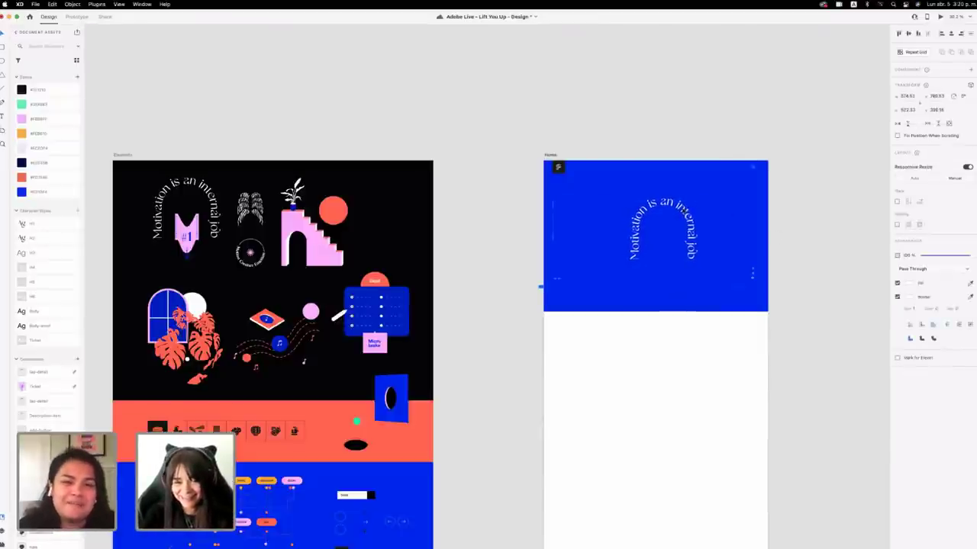
{"action": "left_click", "coordinate": [827, 250]}
{"action": "left_click_drag", "start_coordinate": [681, 210], "coordinate": [678, 209]}
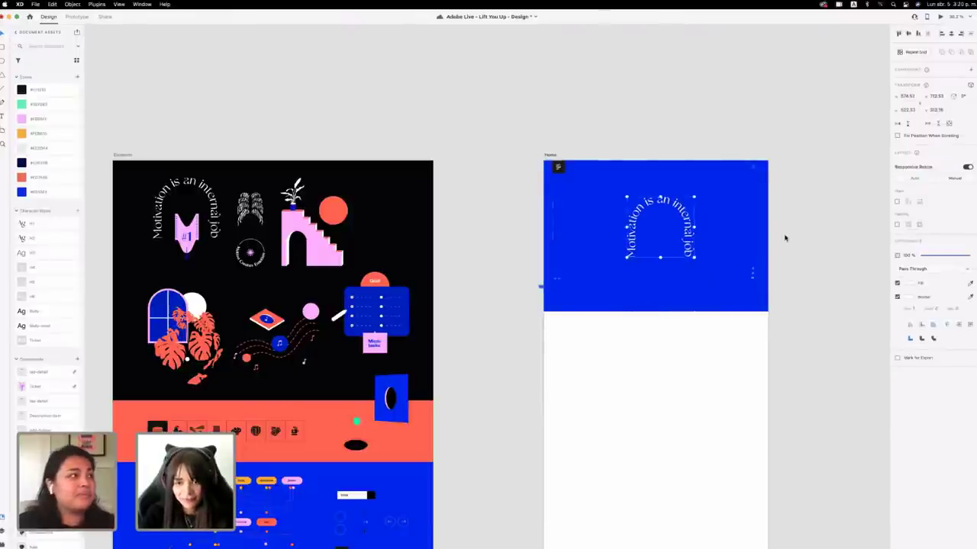
{"action": "left_click", "coordinate": [786, 238]}
{"action": "scroll", "coordinate": [737, 230], "scroll_direction": "right", "scroll_amount": 5}
{"action": "scroll", "coordinate": [702, 224], "scroll_direction": "left", "scroll_amount": 2}
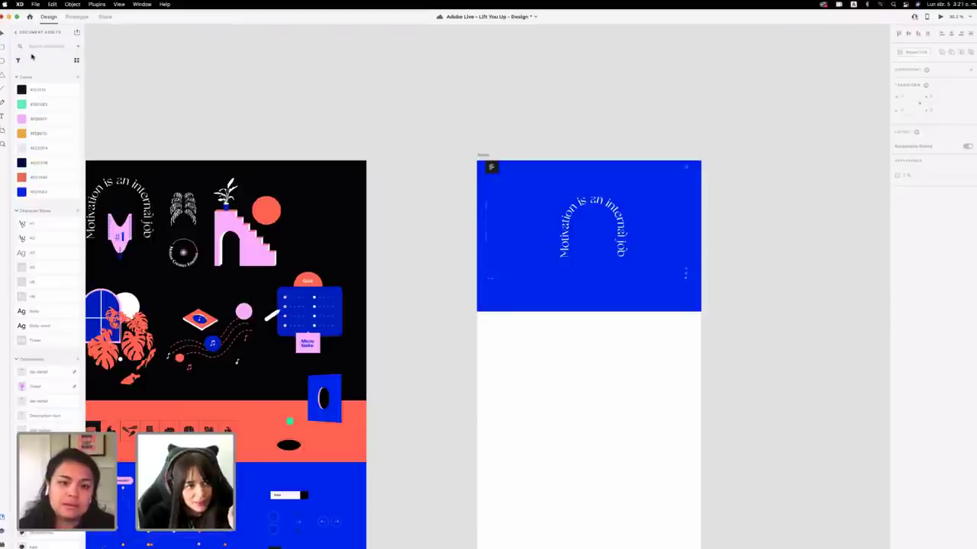
{"action": "key", "text": "super+s"}
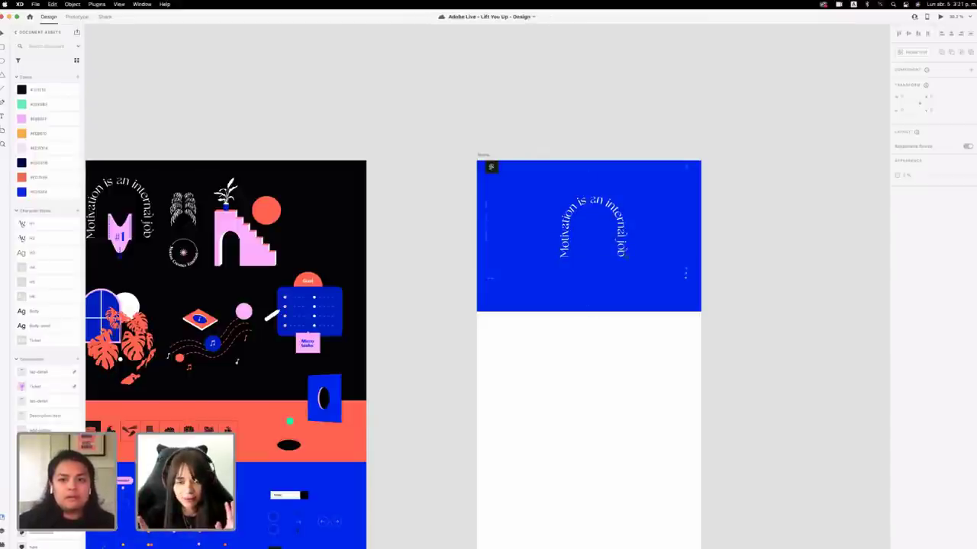
Draw a white circle about 510 px in diameter over the curved lettering on Home.
{"action": "scroll", "coordinate": [626, 241], "scroll_direction": "up", "scroll_amount": 5}
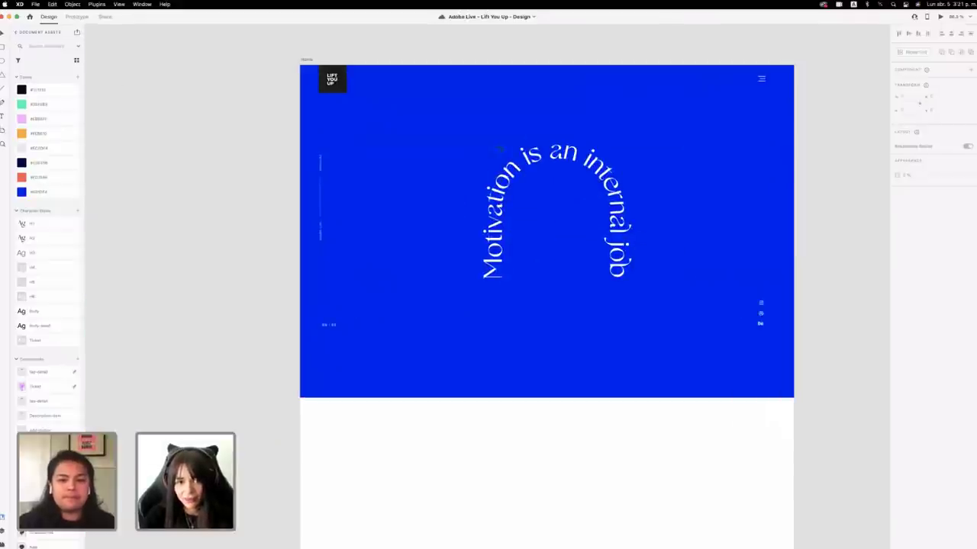
{"action": "left_click_drag", "start_coordinate": [494, 141], "coordinate": [626, 272]}
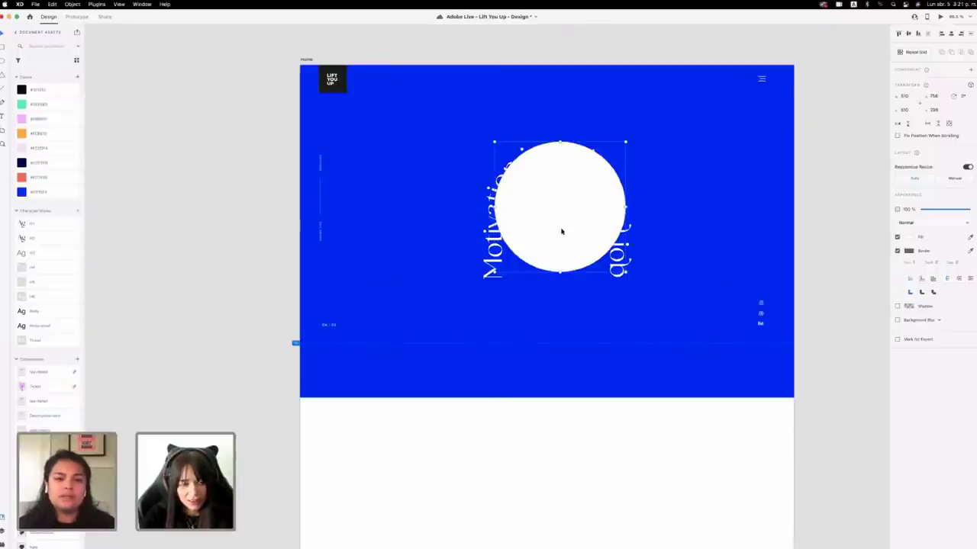
{"action": "left_click_drag", "start_coordinate": [589, 234], "coordinate": [585, 235]}
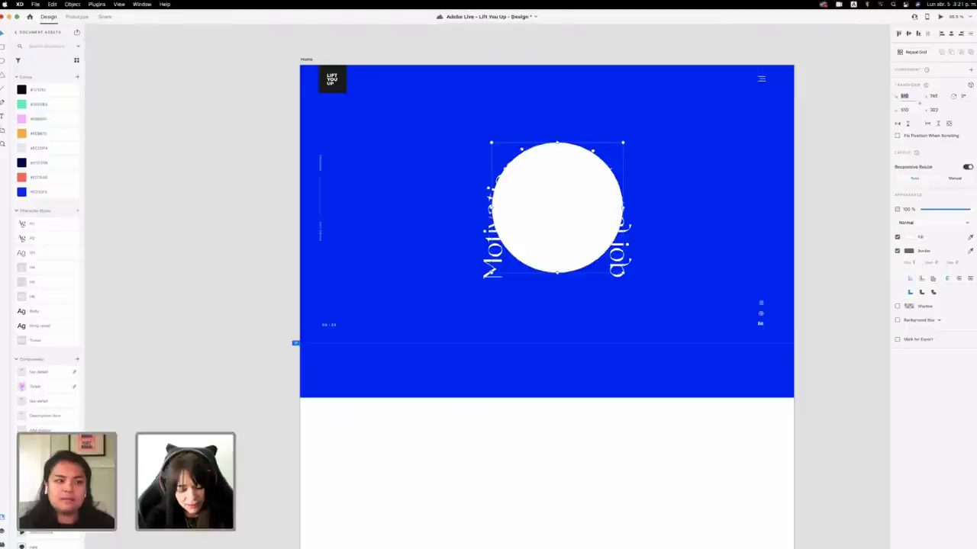
Set the circle's width and height to 658 px each.
{"action": "type", "text": "65"}
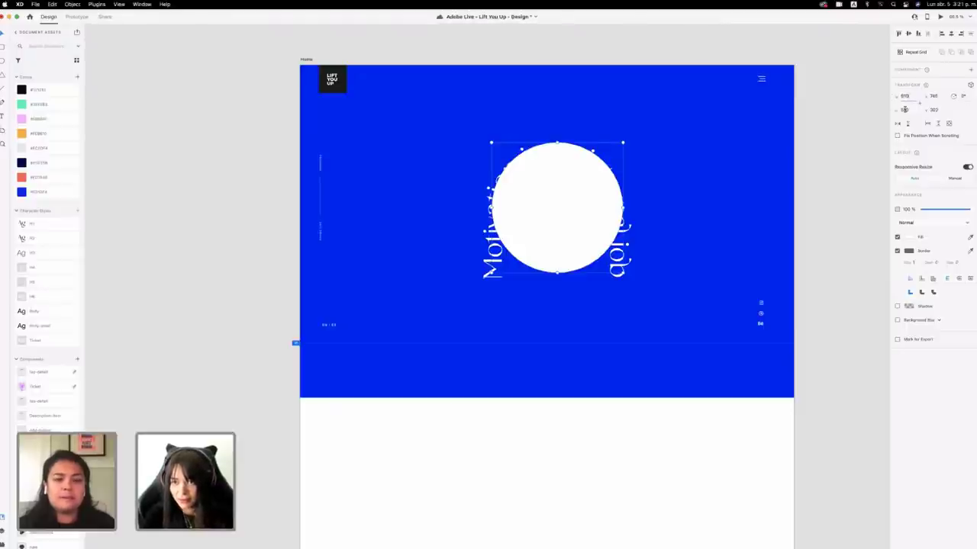
{"action": "left_click_drag", "start_coordinate": [904, 110], "coordinate": [894, 110]}
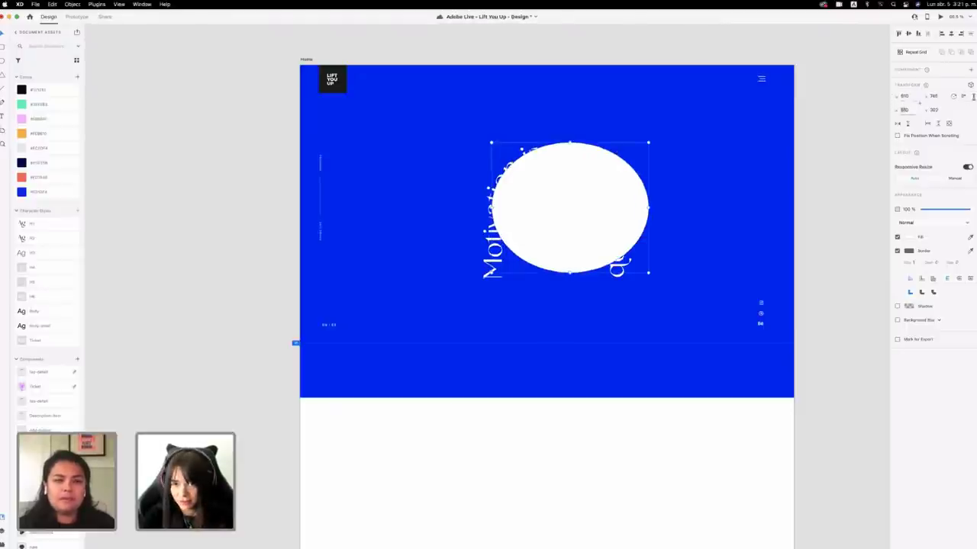
{"action": "left_click", "coordinate": [906, 96]}
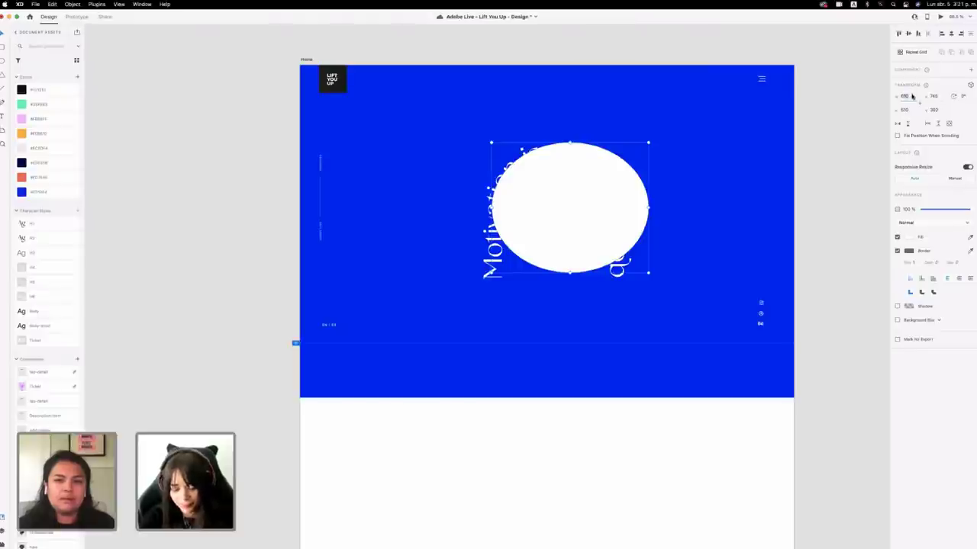
{"action": "type", "text": "658"}
{"action": "left_click_drag", "start_coordinate": [902, 110], "coordinate": [913, 111]}
{"action": "type", "text": "658"}
{"action": "key", "text": "Return"}
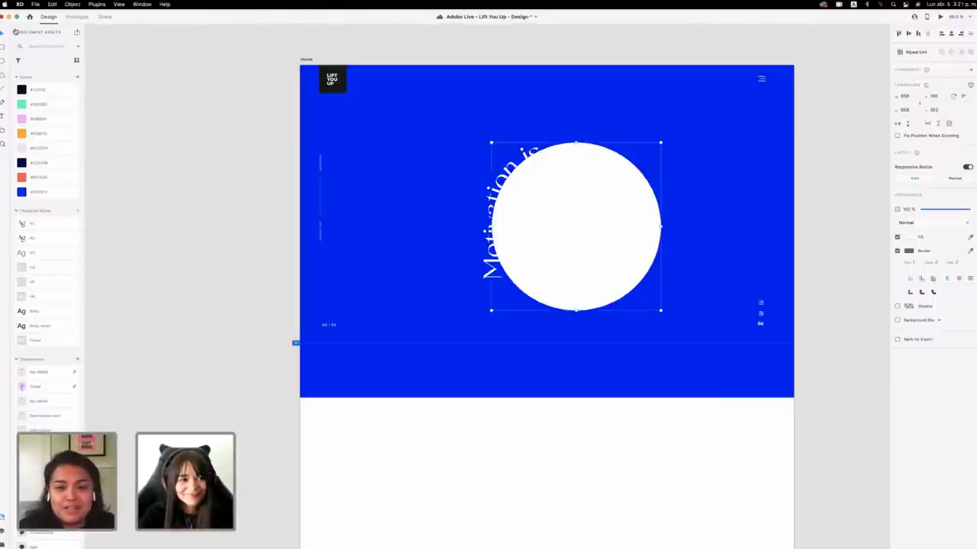
Reposition the circle over the curved lettering, centred horizontally in the blue section, and remove its border.
{"action": "left_click_drag", "start_coordinate": [563, 213], "coordinate": [541, 209]}
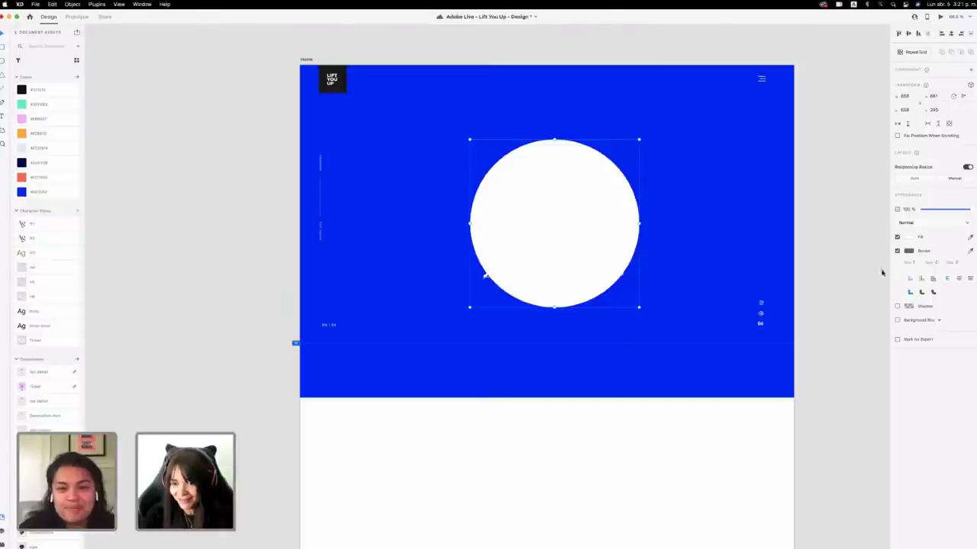
{"action": "left_click", "coordinate": [897, 251]}
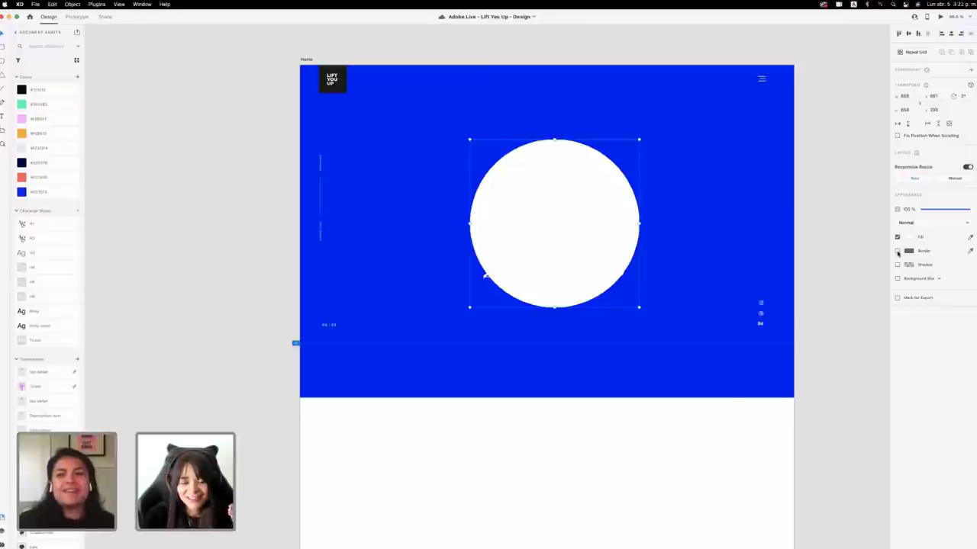
{"action": "left_click_drag", "start_coordinate": [565, 223], "coordinate": [555, 222]}
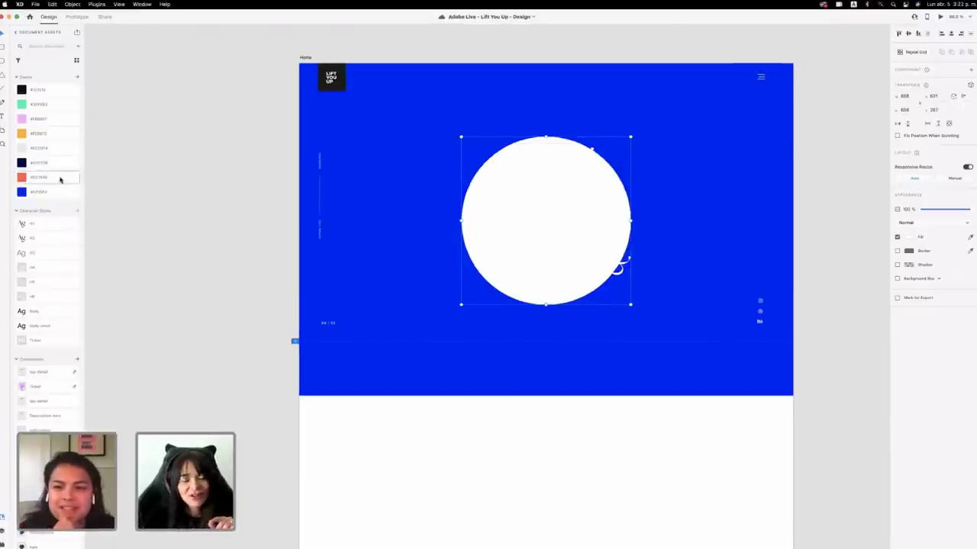
{"action": "mouse_move", "coordinate": [59, 179]}
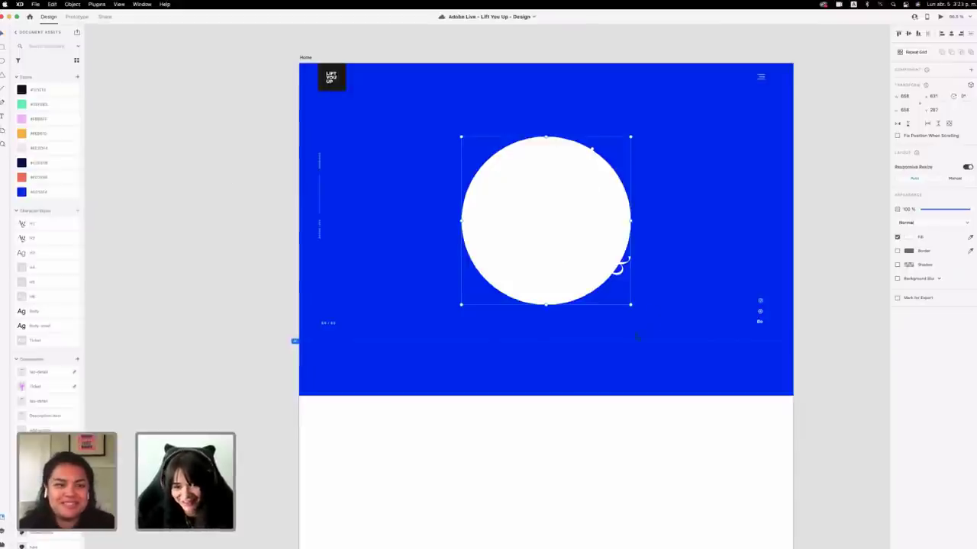
Draw a rectangle 658 px wide and about 386 px high over the circle's lower half to outline an arch.
{"action": "left_click_drag", "start_coordinate": [635, 336], "coordinate": [461, 215]}
{"action": "left_click_drag", "start_coordinate": [634, 275], "coordinate": [631, 273]}
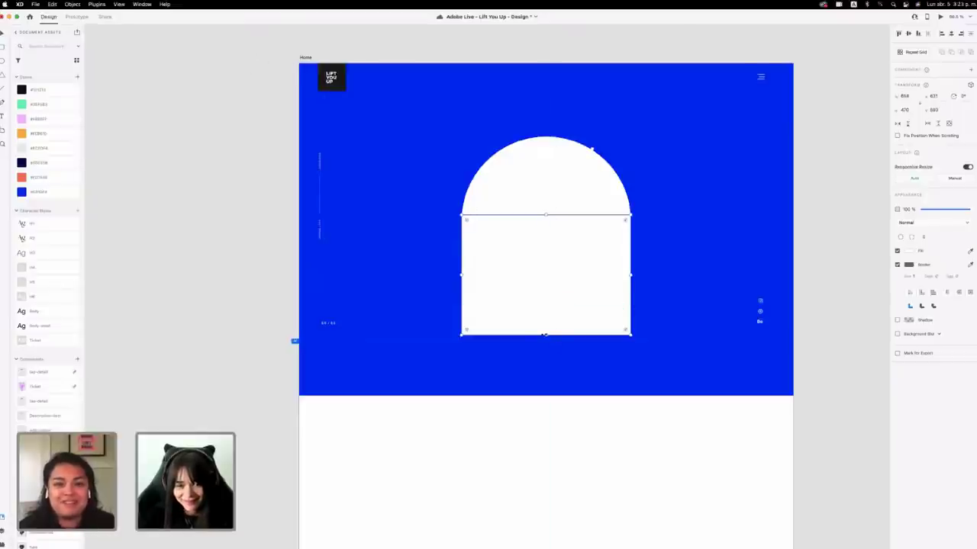
{"action": "left_click_drag", "start_coordinate": [546, 334], "coordinate": [546, 313]}
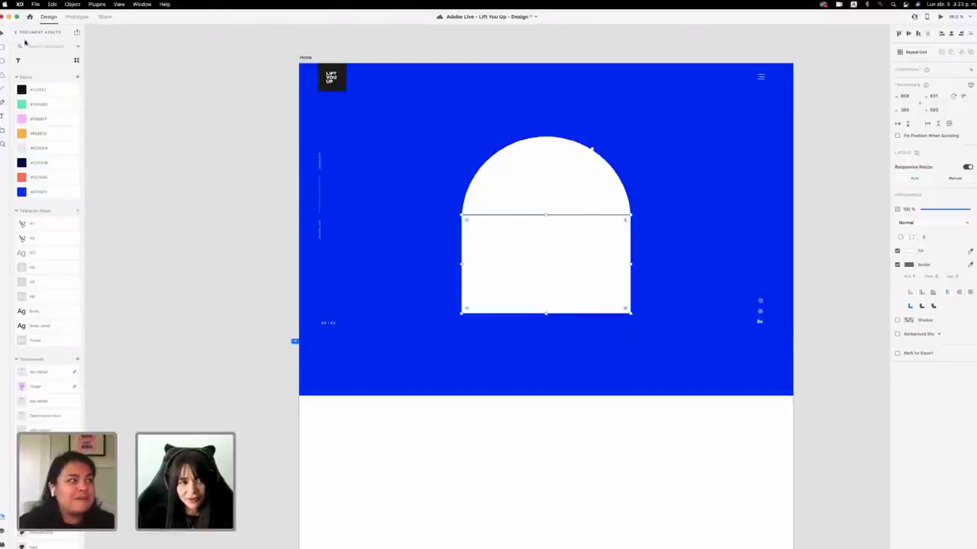
Extend the rectangle downward to a height of about 430 px and round its corners slightly.
{"action": "left_click", "coordinate": [519, 174]}
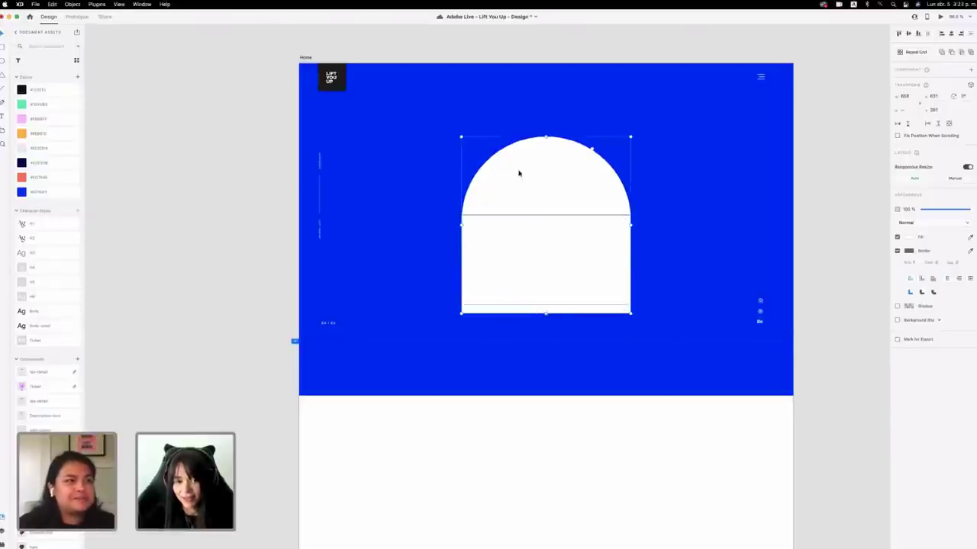
{"action": "left_click", "coordinate": [639, 315]}
{"action": "left_click", "coordinate": [620, 304]}
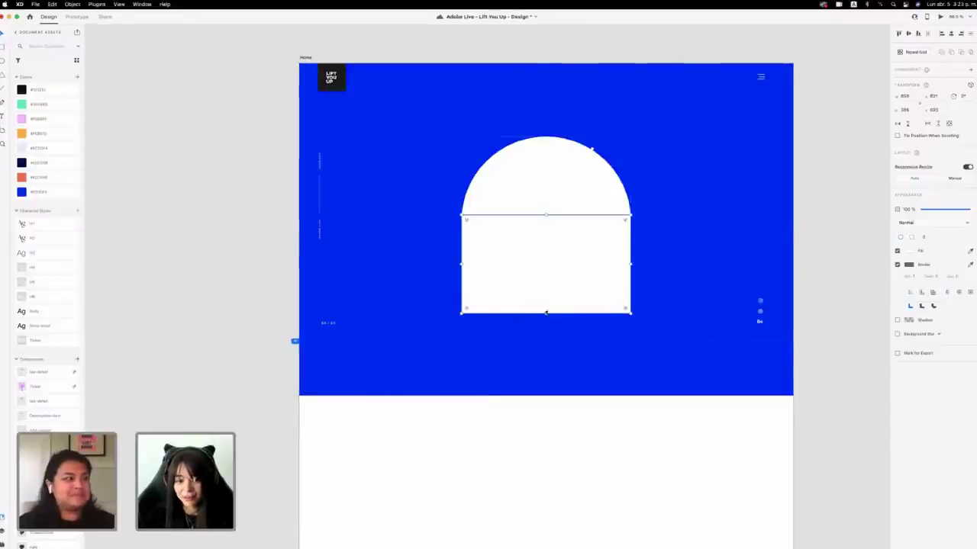
{"action": "left_click_drag", "start_coordinate": [545, 313], "coordinate": [545, 325]}
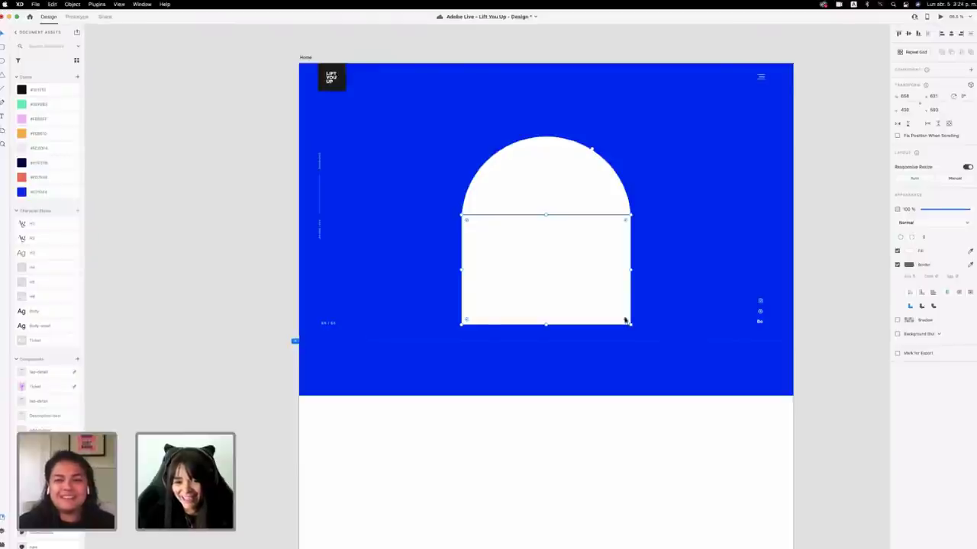
{"action": "left_click_drag", "start_coordinate": [626, 321], "coordinate": [622, 317]}
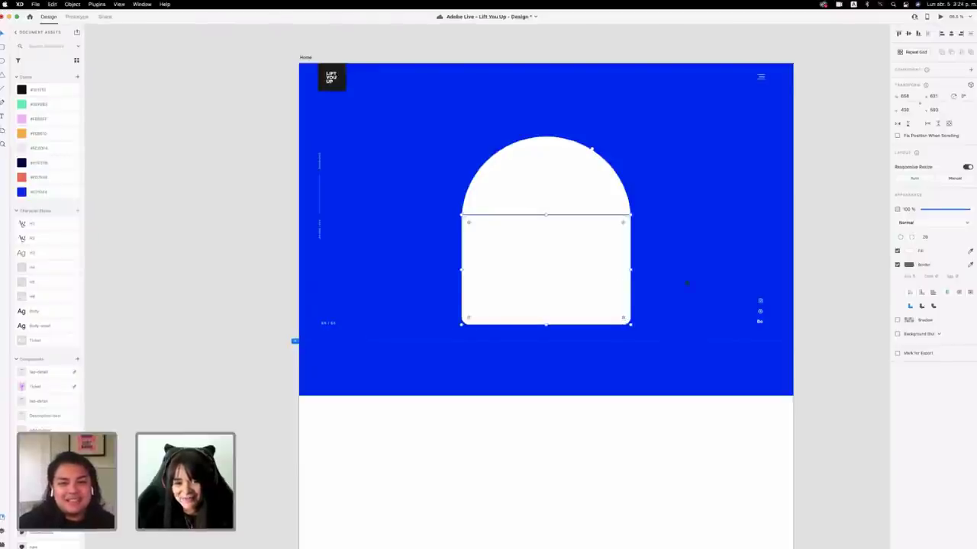
Save the document and unite the circle and rectangle into a single arch shape with Add.
{"action": "left_click", "coordinate": [569, 169], "text": "shift"}
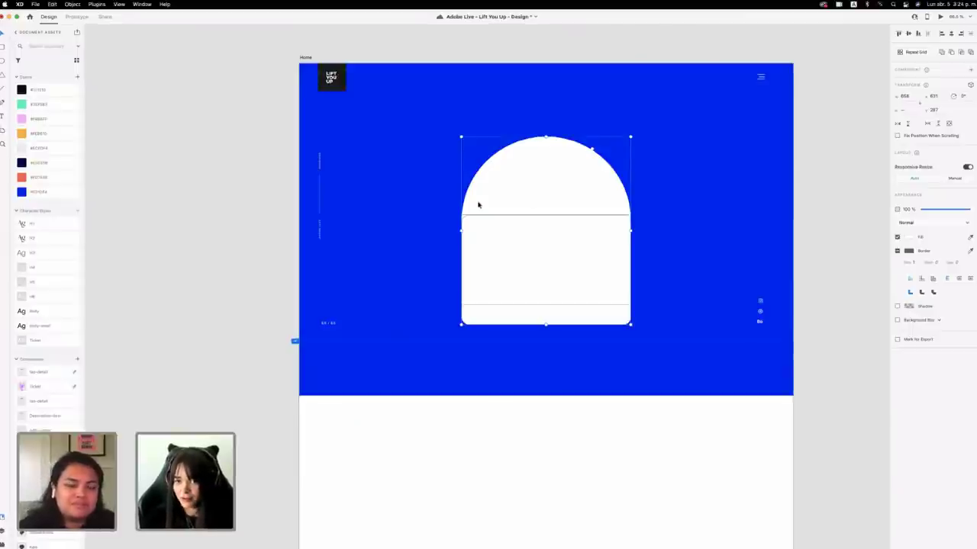
{"action": "key", "text": "super+s"}
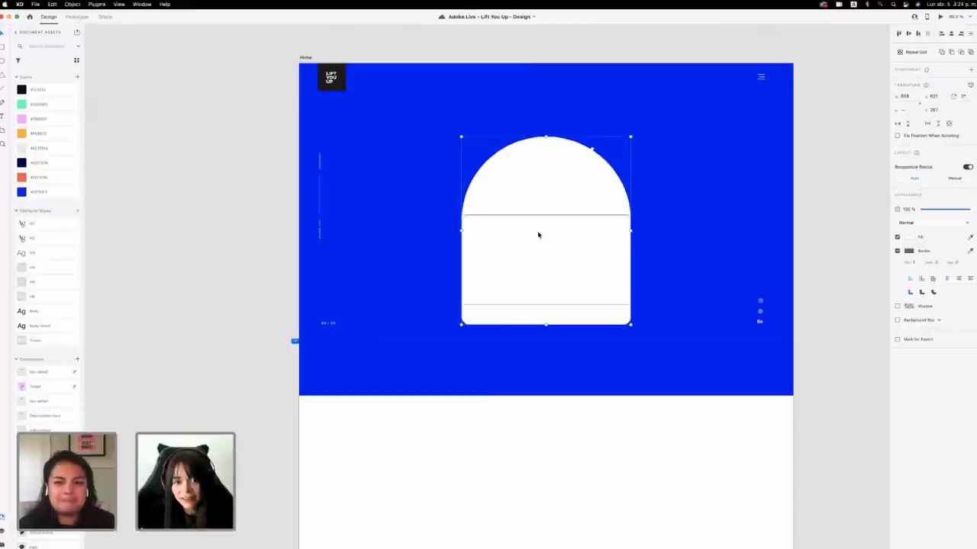
{"action": "left_click", "coordinate": [942, 52]}
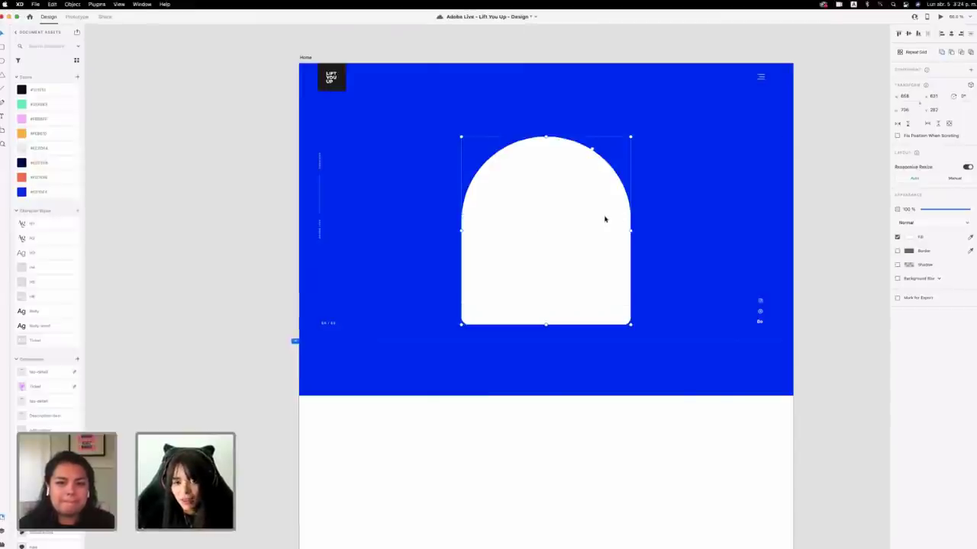
Move the arch slightly higher in the blue section and fill it with the document's dark navy color.
{"action": "left_click_drag", "start_coordinate": [603, 218], "coordinate": [607, 216]}
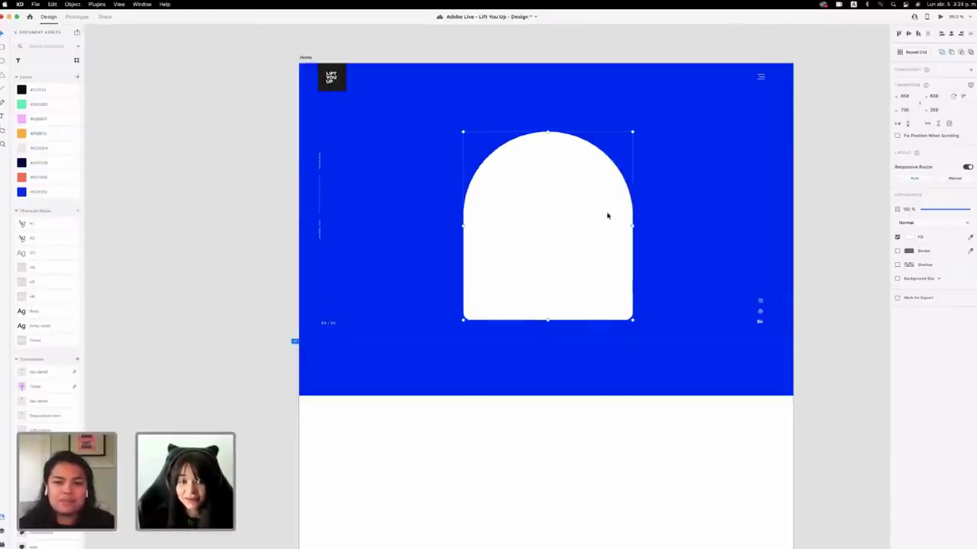
{"action": "left_click_drag", "start_coordinate": [604, 213], "coordinate": [603, 212]}
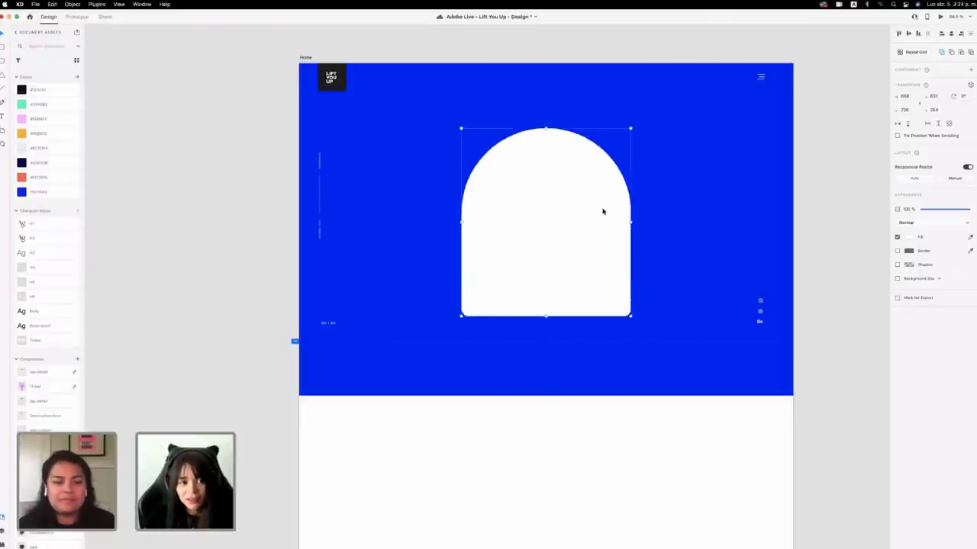
{"action": "left_click", "coordinate": [49, 163]}
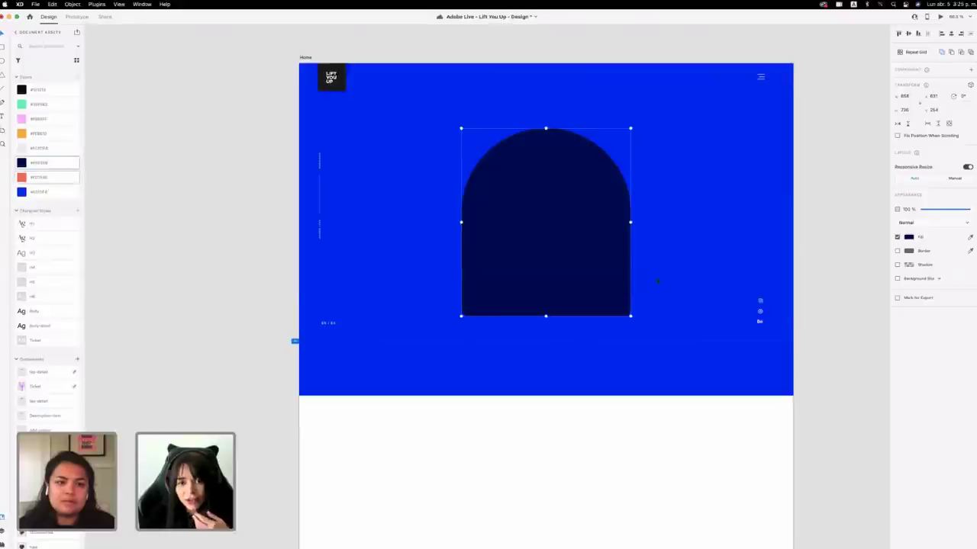
Send the navy arch and the blue background rectangle behind the curved lettering.
{"action": "left_click", "coordinate": [648, 271]}
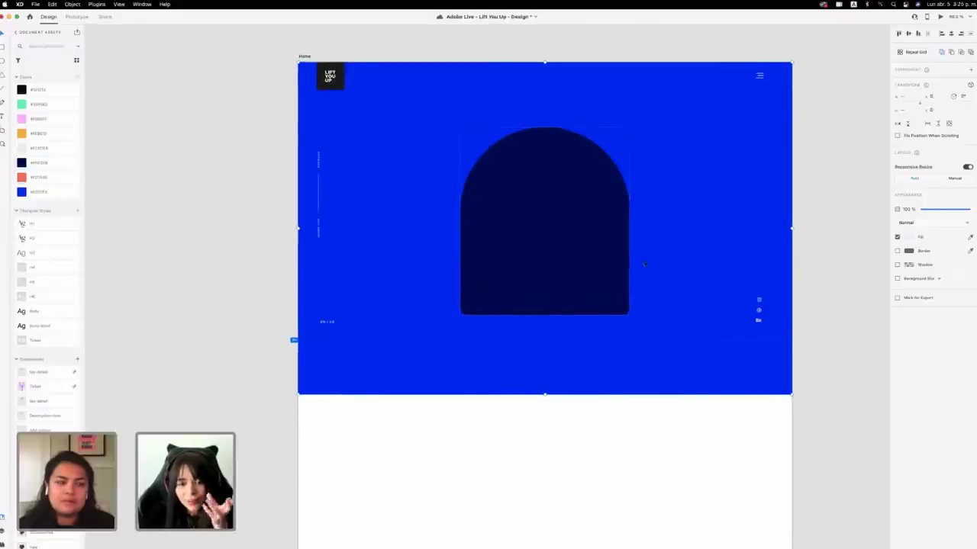
{"action": "right_click", "coordinate": [648, 259]}
{"action": "left_click", "coordinate": [666, 428]}
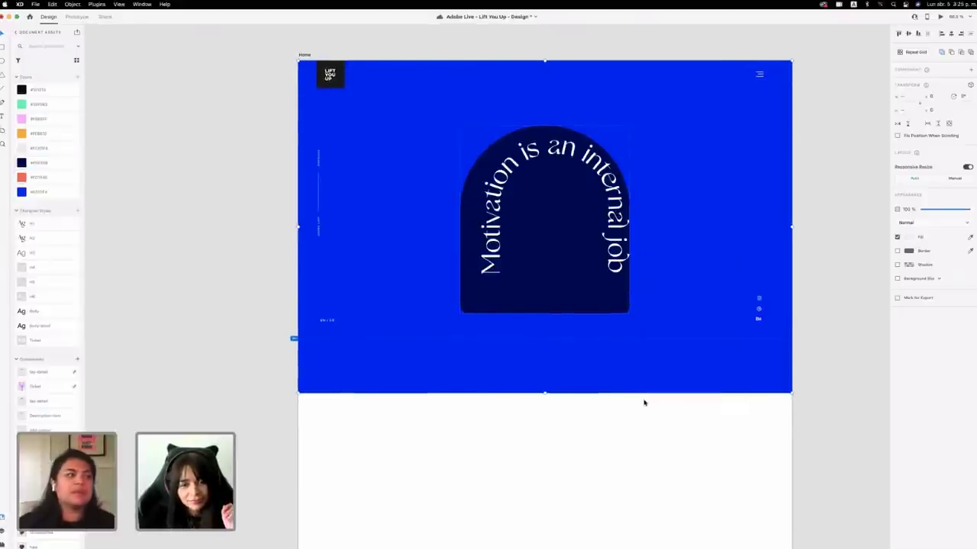
{"action": "left_click", "coordinate": [841, 316]}
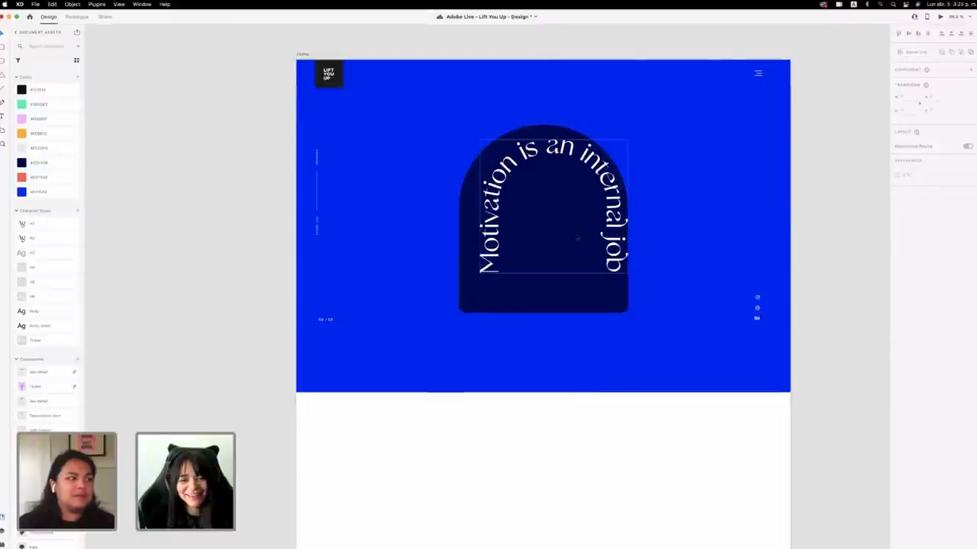
Shift the navy arch slightly right and up behind the curved lettering, and fine-tune the lettering's position within it.
{"action": "scroll", "coordinate": [547, 292], "scroll_direction": "down", "scroll_amount": 1}
{"action": "left_click_drag", "start_coordinate": [547, 292], "coordinate": [553, 284]}
{"action": "scroll", "coordinate": [558, 287], "scroll_direction": "right", "scroll_amount": 1}
{"action": "scroll", "coordinate": [546, 207], "scroll_direction": "down", "scroll_amount": 1}
{"action": "left_click_drag", "start_coordinate": [547, 207], "coordinate": [561, 202]}
{"action": "left_click", "coordinate": [830, 280]}
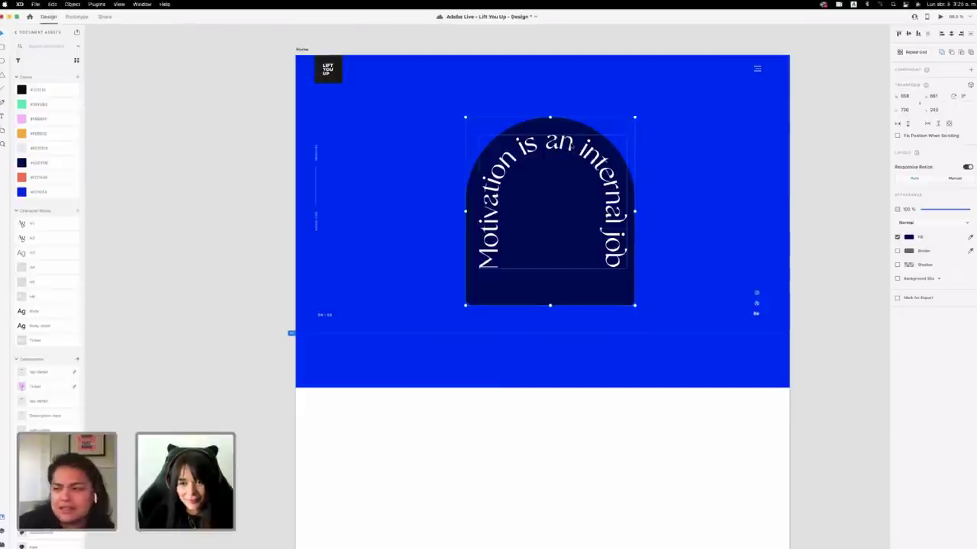
{"action": "left_click", "coordinate": [572, 147]}
{"action": "left_click_drag", "start_coordinate": [572, 146], "coordinate": [572, 146]}
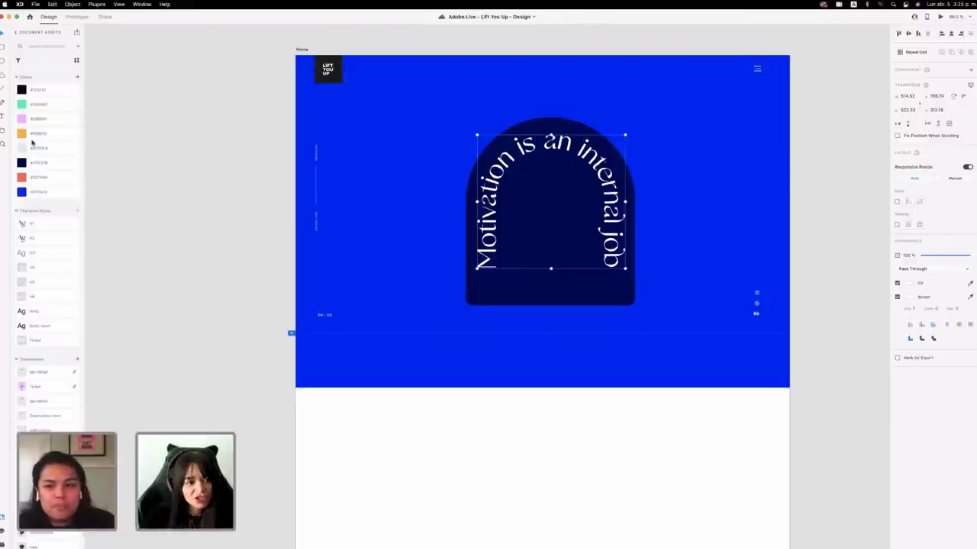
Copy the pink #1 pencil illustration from the black illustrations artboard and place it centered inside the navy arch beneath the curved lettering.
{"action": "left_click", "coordinate": [197, 183]}
{"action": "scroll", "coordinate": [198, 183], "scroll_direction": "down", "scroll_amount": 5}
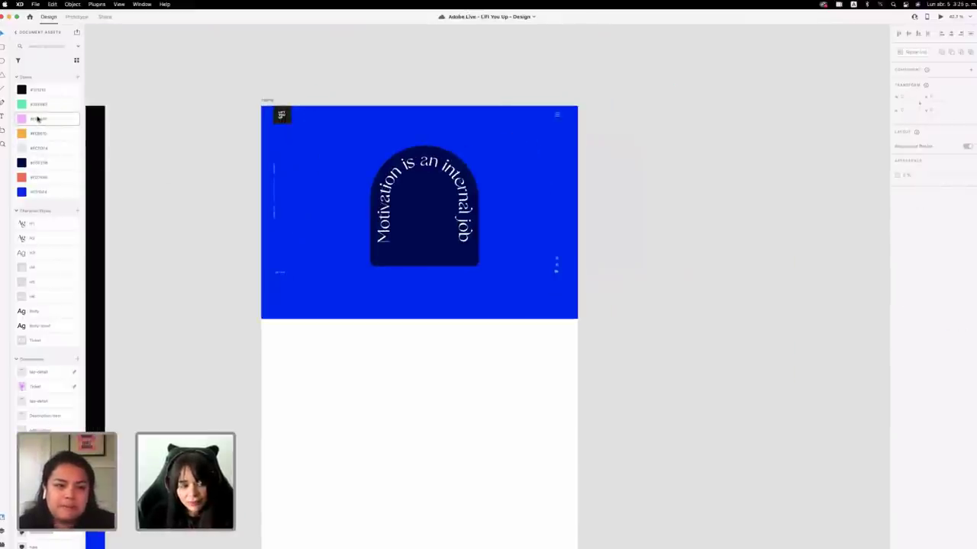
{"action": "scroll", "coordinate": [175, 171], "scroll_direction": "left", "scroll_amount": 5}
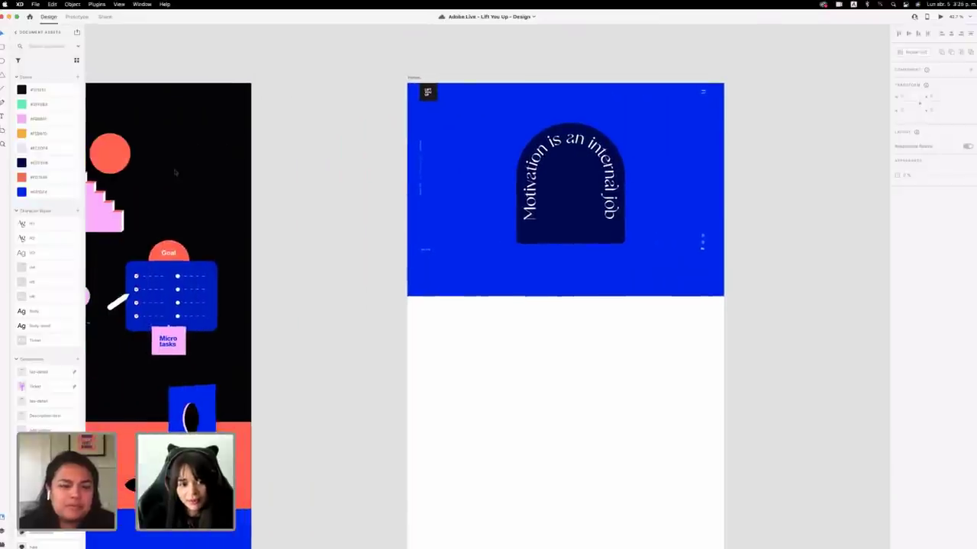
{"action": "scroll", "coordinate": [175, 172], "scroll_direction": "left", "scroll_amount": 5}
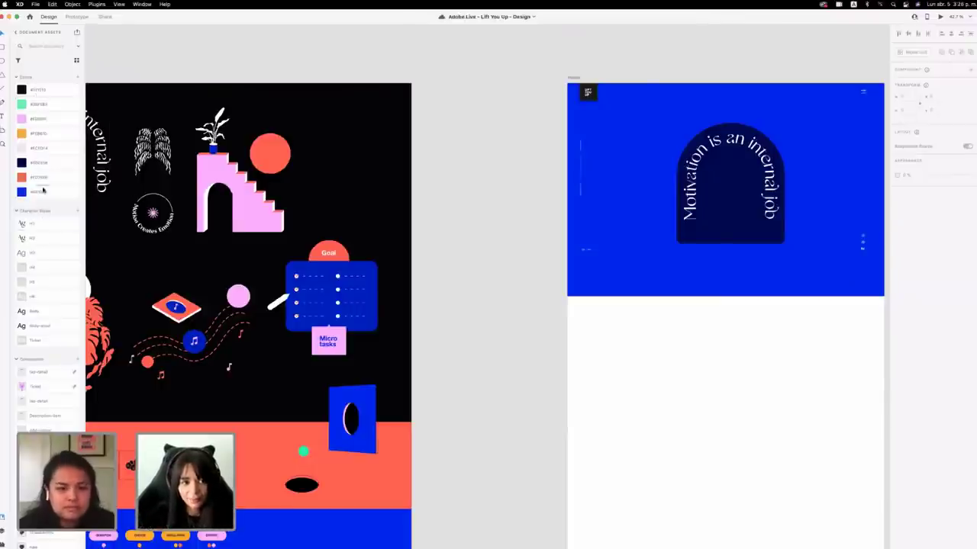
{"action": "scroll", "coordinate": [579, 262], "scroll_direction": "left", "scroll_amount": 3}
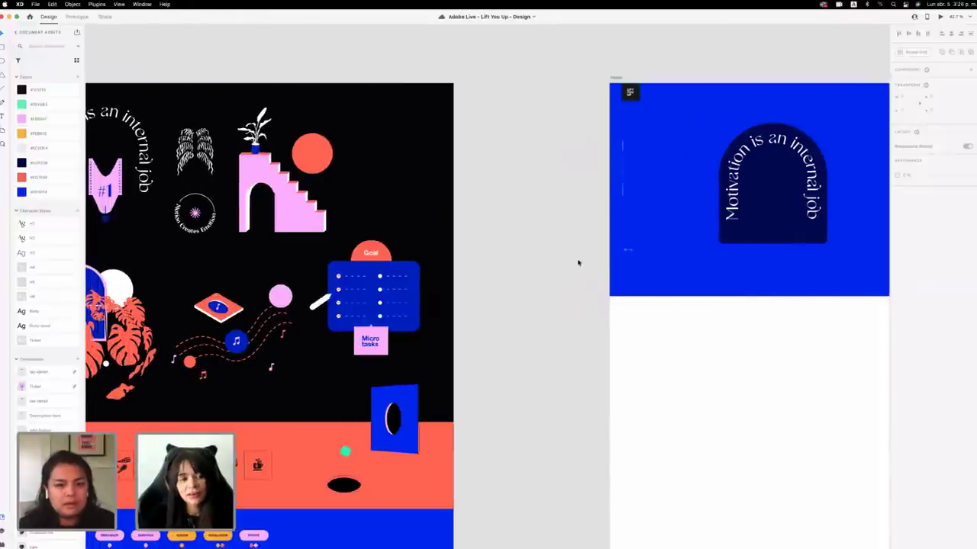
{"action": "scroll", "coordinate": [578, 262], "scroll_direction": "left", "scroll_amount": 3}
{"action": "left_click", "coordinate": [161, 186]}
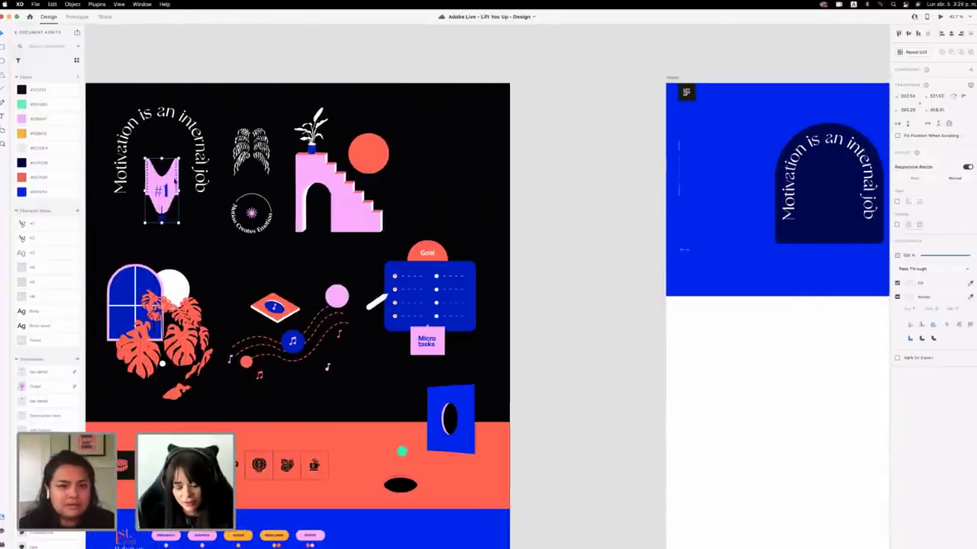
{"action": "scroll", "coordinate": [630, 221], "scroll_direction": "right", "scroll_amount": 8}
{"action": "left_click", "coordinate": [558, 191]}
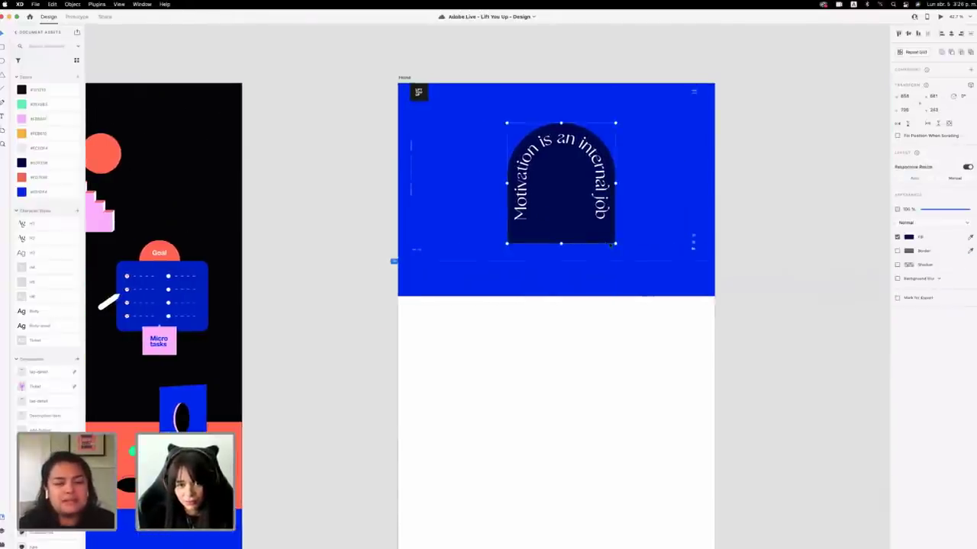
{"action": "key", "text": "ctrl+v"}
{"action": "left_click_drag", "start_coordinate": [497, 193], "coordinate": [558, 190]}
{"action": "left_click", "coordinate": [728, 235]}
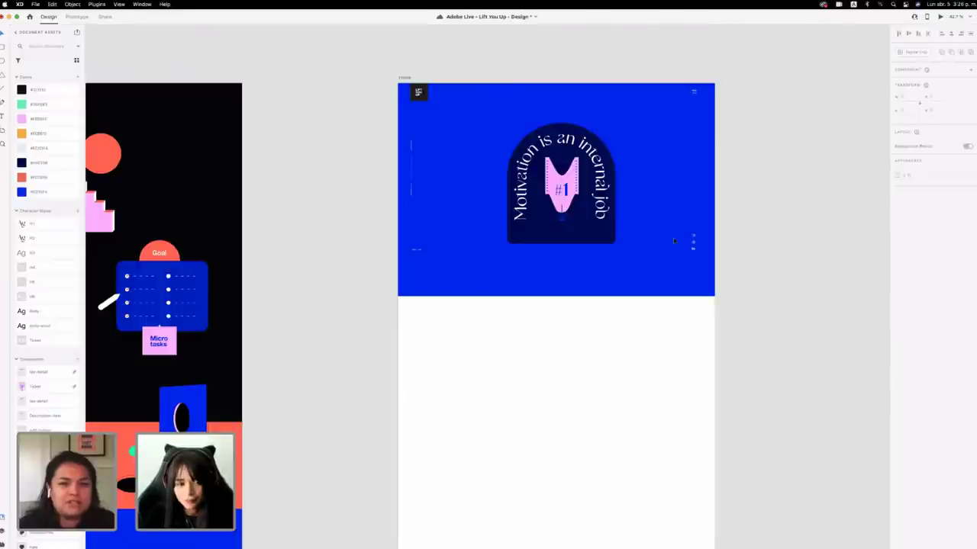
{"action": "scroll", "coordinate": [673, 240], "scroll_direction": "left", "scroll_amount": 3}
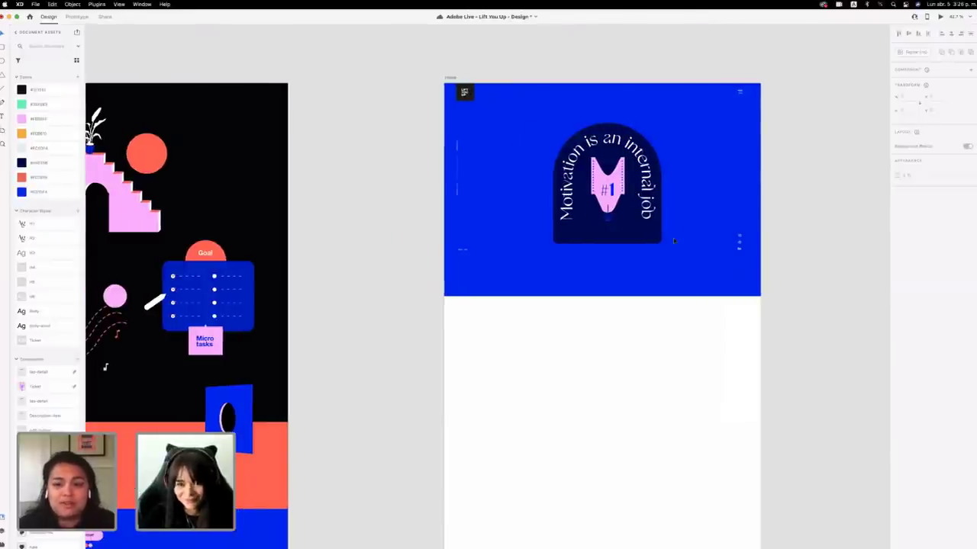
{"action": "scroll", "coordinate": [673, 240], "scroll_direction": "left", "scroll_amount": 8}
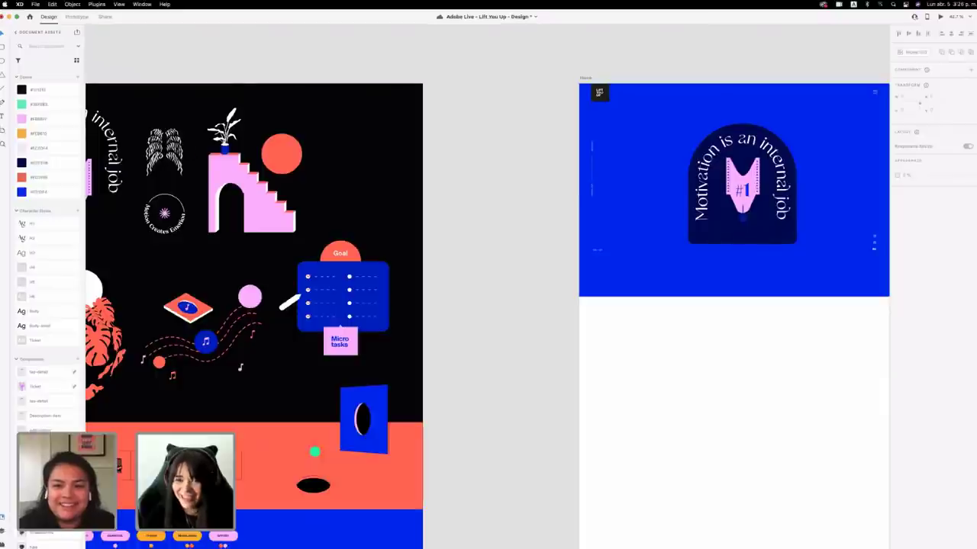
{"action": "left_click_drag", "start_coordinate": [174, 148], "coordinate": [664, 136]}
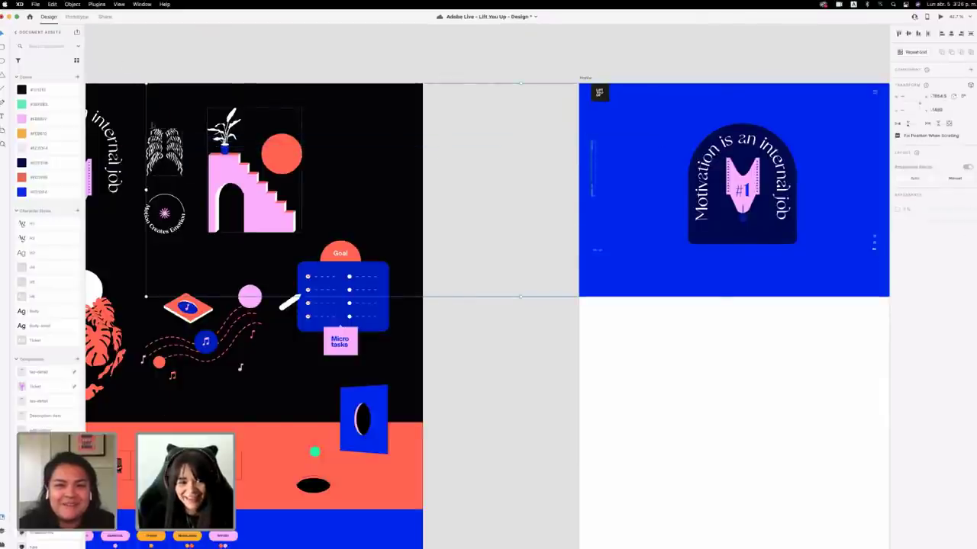
{"action": "left_click", "coordinate": [153, 126]}
{"action": "left_click", "coordinate": [164, 151]}
Examine the #1 pencil inside the navy arch up close and compare the opening section with the available illustrations.
{"action": "scroll", "coordinate": [751, 175], "scroll_direction": "up", "scroll_amount": 3}
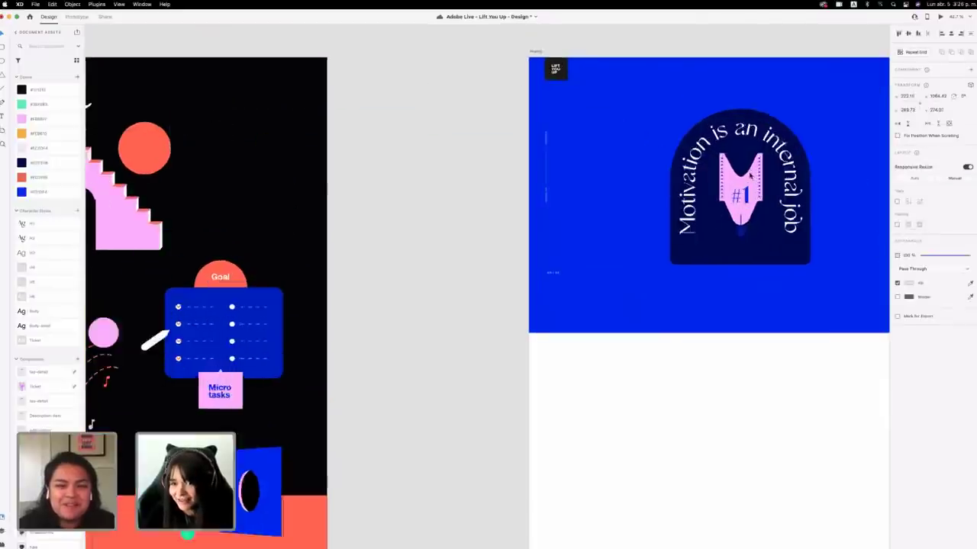
{"action": "scroll", "coordinate": [750, 175], "scroll_direction": "up", "scroll_amount": 5}
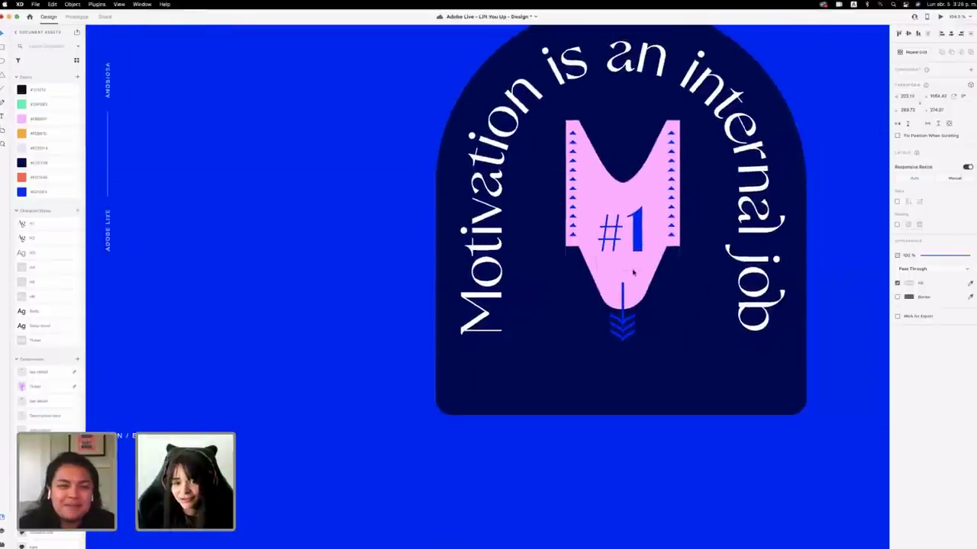
{"action": "scroll", "coordinate": [632, 272], "scroll_direction": "down", "scroll_amount": 5}
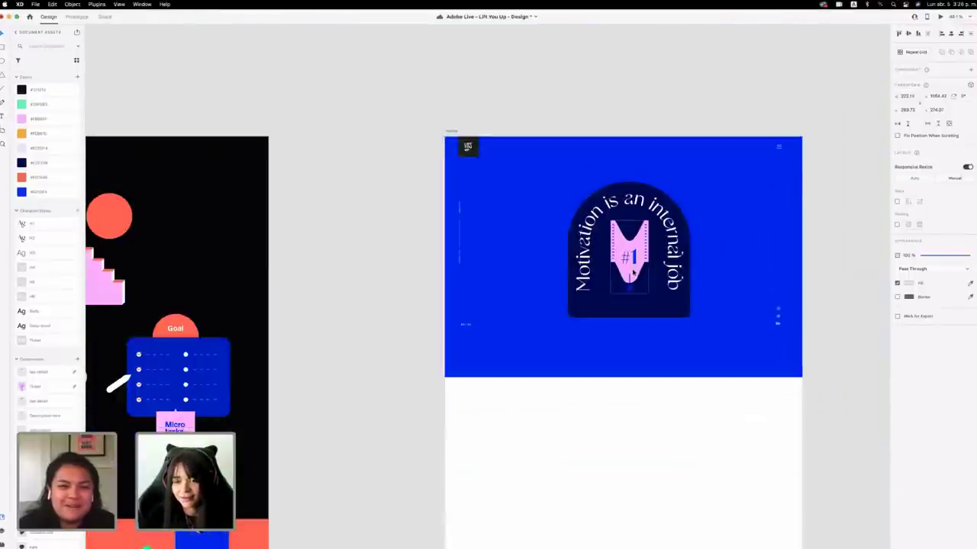
{"action": "scroll", "coordinate": [633, 273], "scroll_direction": "up", "scroll_amount": 2}
{"action": "scroll", "coordinate": [633, 272], "scroll_direction": "down", "scroll_amount": 3}
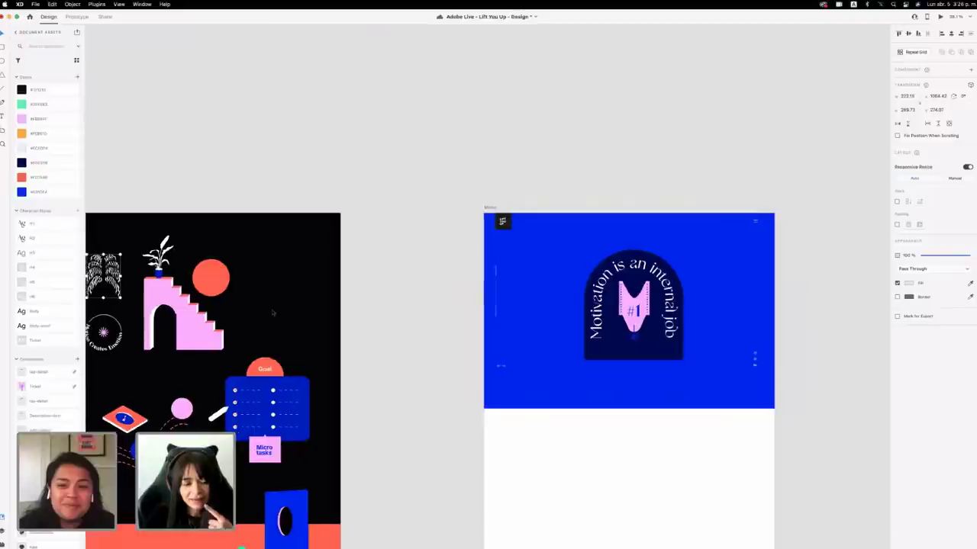
{"action": "scroll", "coordinate": [273, 312], "scroll_direction": "left", "scroll_amount": 4}
{"action": "scroll", "coordinate": [275, 312], "scroll_direction": "down", "scroll_amount": 3}
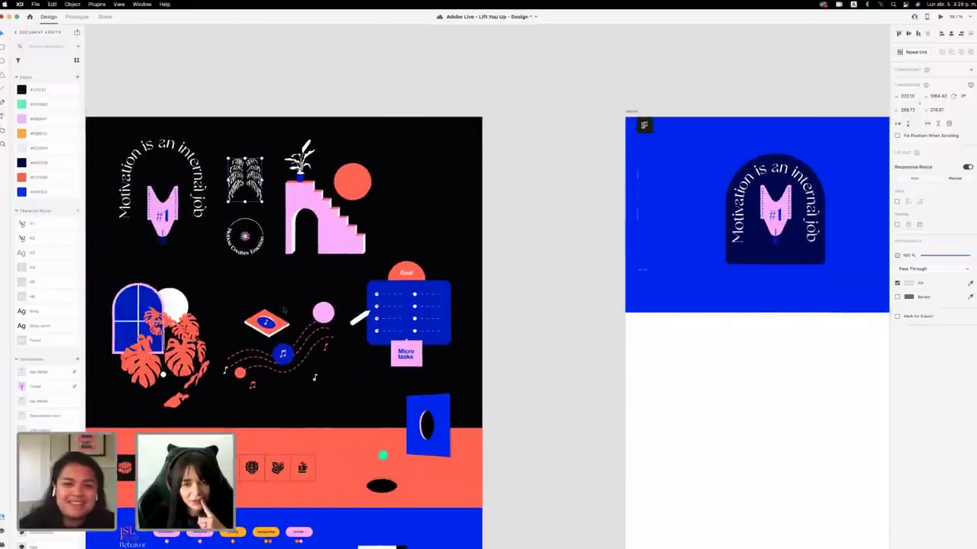
{"action": "scroll", "coordinate": [284, 311], "scroll_direction": "right", "scroll_amount": 4}
{"action": "scroll", "coordinate": [284, 311], "scroll_direction": "down", "scroll_amount": 1}
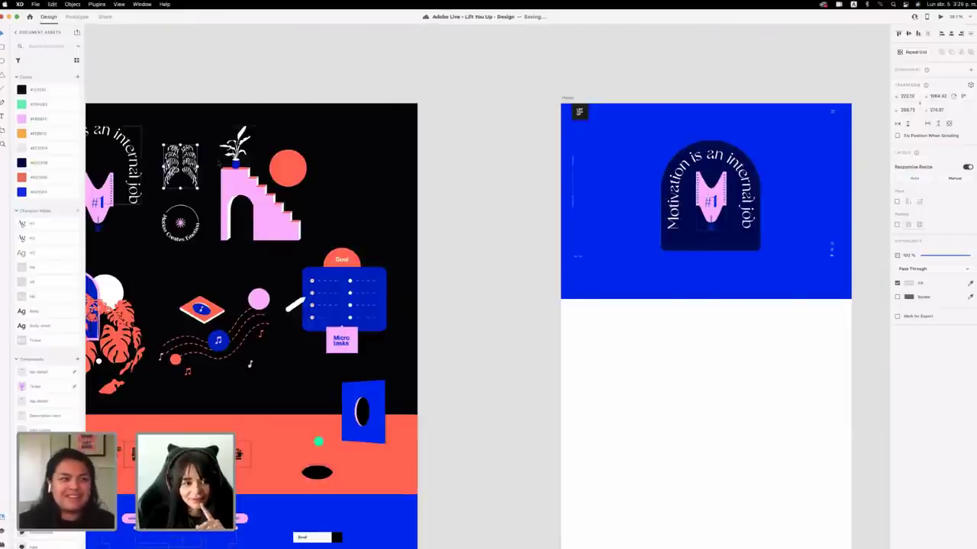
{"action": "scroll", "coordinate": [488, 305], "scroll_direction": "left", "scroll_amount": 2}
{"action": "scroll", "coordinate": [233, 166], "scroll_direction": "up", "scroll_amount": 1}
{"action": "left_click_drag", "start_coordinate": [234, 167], "coordinate": [237, 166]}
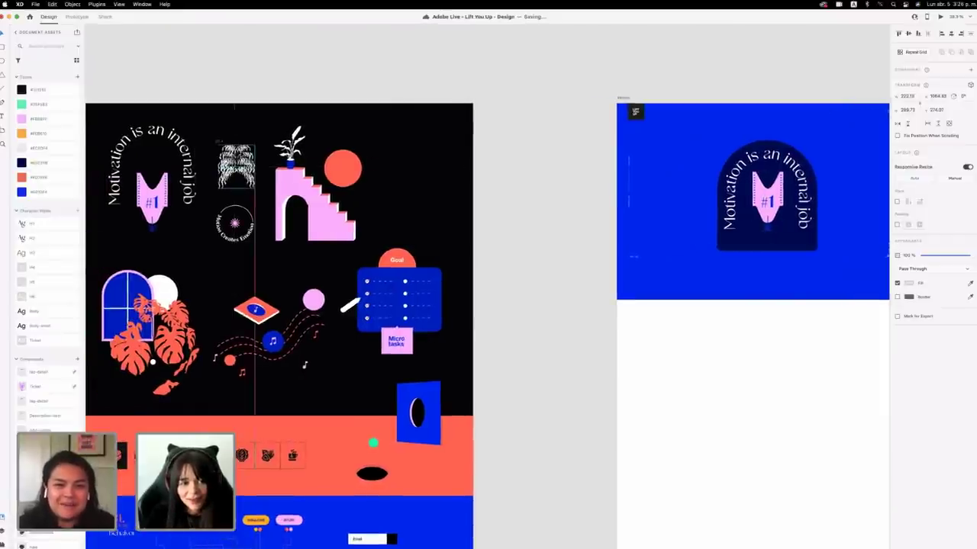
{"action": "key", "text": "super+z"}
{"action": "key", "text": "Escape"}
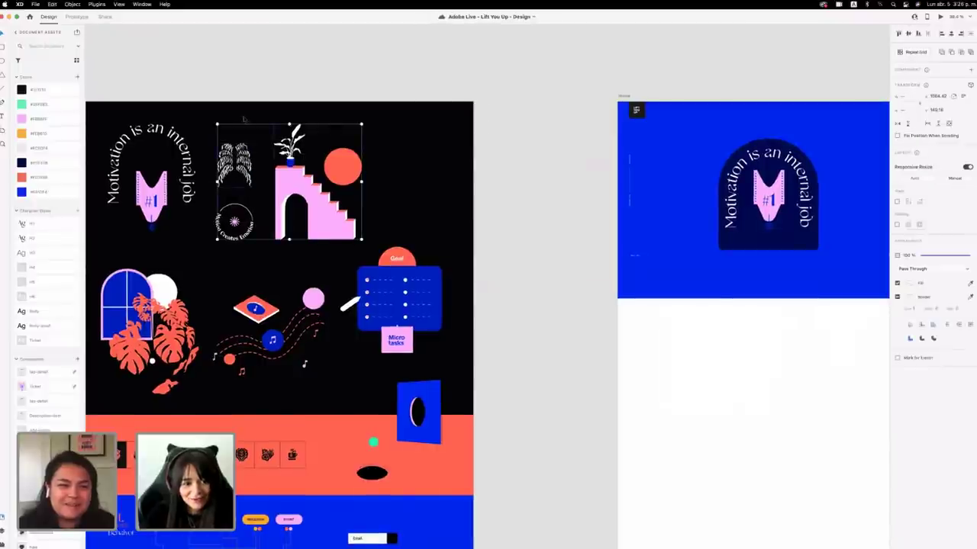
{"action": "key", "text": "Escape"}
{"action": "scroll", "coordinate": [229, 155], "scroll_direction": "down", "scroll_amount": 1}
{"action": "left_click_drag", "start_coordinate": [240, 145], "coordinate": [598, 165]}
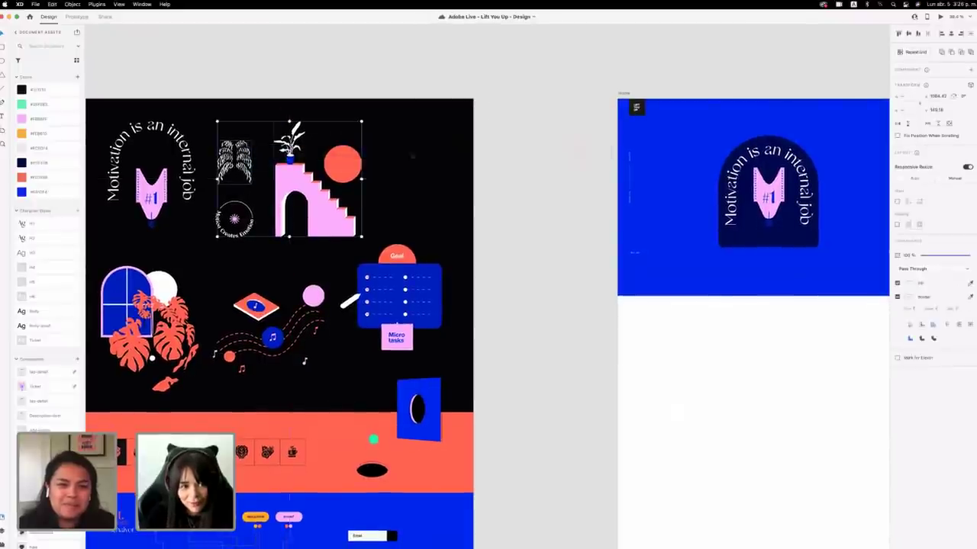
Copy the white leaf illustration into the Home artboard's blue section, place it near the logo at about X 240, Y 120, and save.
{"action": "left_click", "coordinate": [237, 150]}
{"action": "scroll", "coordinate": [237, 150], "scroll_direction": "up", "scroll_amount": 1}
{"action": "left_click", "coordinate": [236, 156]}
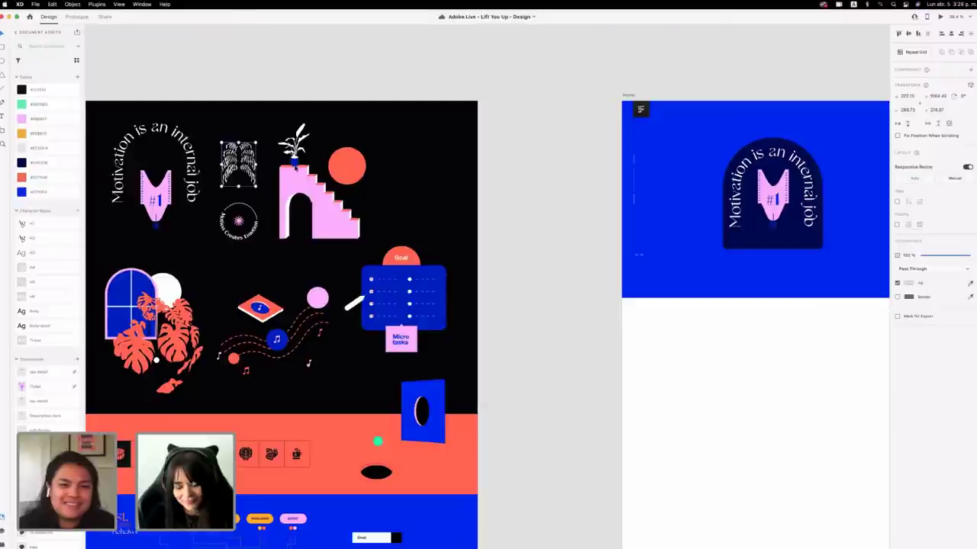
{"action": "left_click", "coordinate": [659, 190]}
{"action": "scroll", "coordinate": [659, 190], "scroll_direction": "right", "scroll_amount": 5}
{"action": "key", "text": "super+v"}
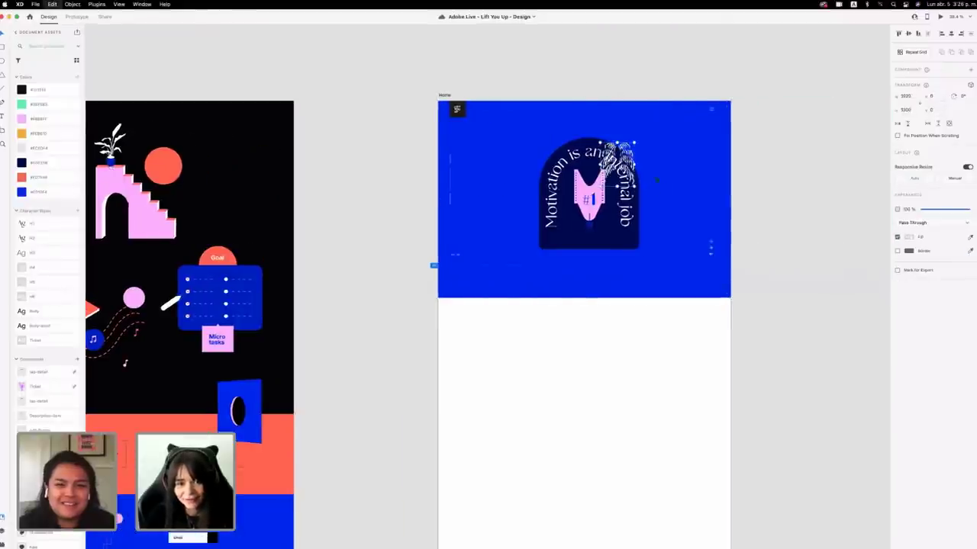
{"action": "left_click_drag", "start_coordinate": [630, 151], "coordinate": [527, 132]}
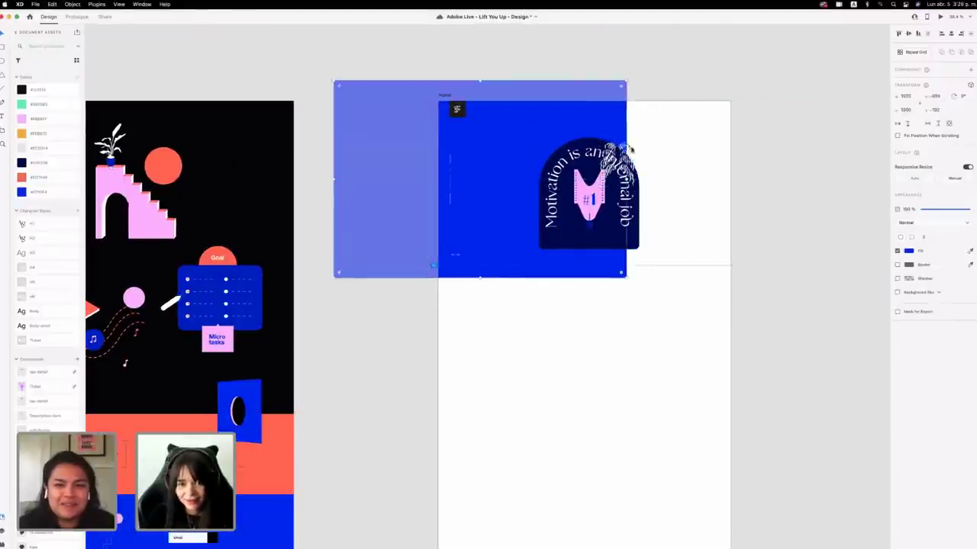
{"action": "key", "text": "super+z"}
{"action": "left_click_drag", "start_coordinate": [622, 161], "coordinate": [504, 124]}
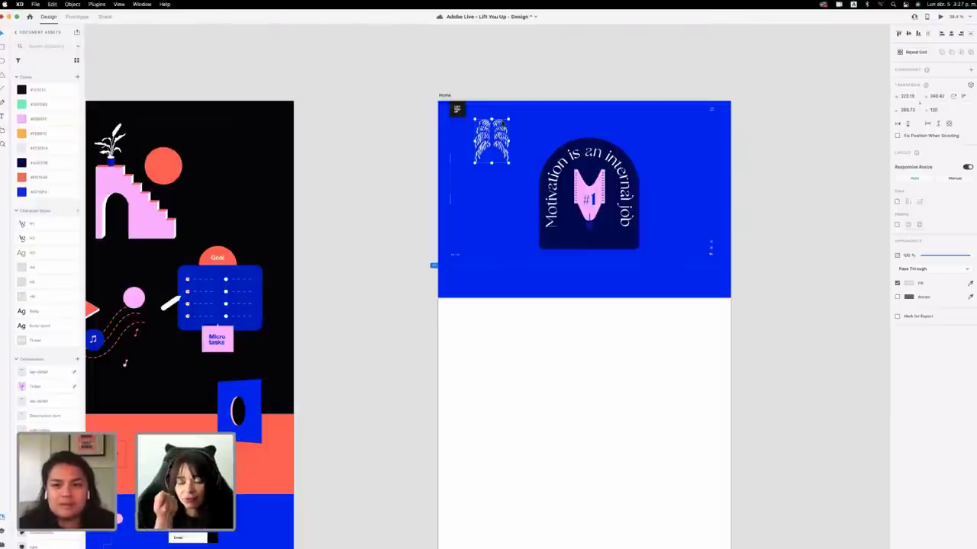
{"action": "key", "text": "super+s"}
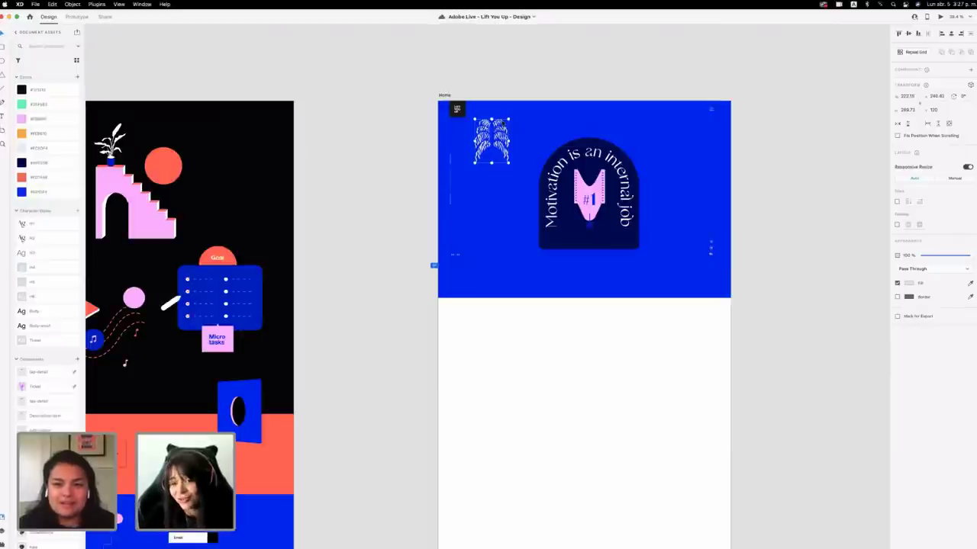
Duplicate the white leaf illustration to the opposite side of the arch at the same height, with equal spacing from the arch.
{"action": "scroll", "coordinate": [518, 137], "scroll_direction": "right", "scroll_amount": 1}
{"action": "scroll", "coordinate": [515, 137], "scroll_direction": "right", "scroll_amount": 3}
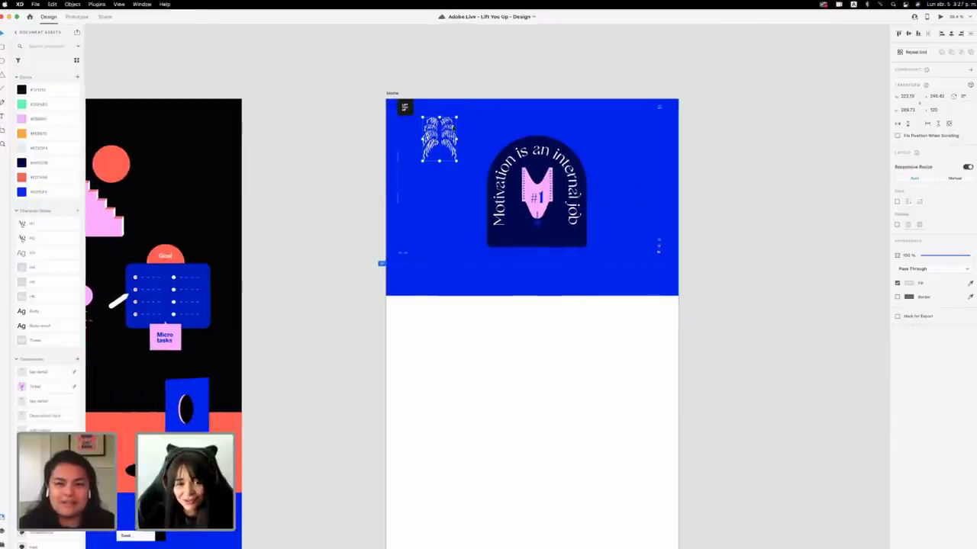
{"action": "scroll", "coordinate": [473, 126], "scroll_direction": "right", "scroll_amount": 2}
{"action": "scroll", "coordinate": [426, 106], "scroll_direction": "up", "scroll_amount": 2}
{"action": "scroll", "coordinate": [426, 106], "scroll_direction": "up", "scroll_amount": 2}
{"action": "left_click", "coordinate": [407, 126]}
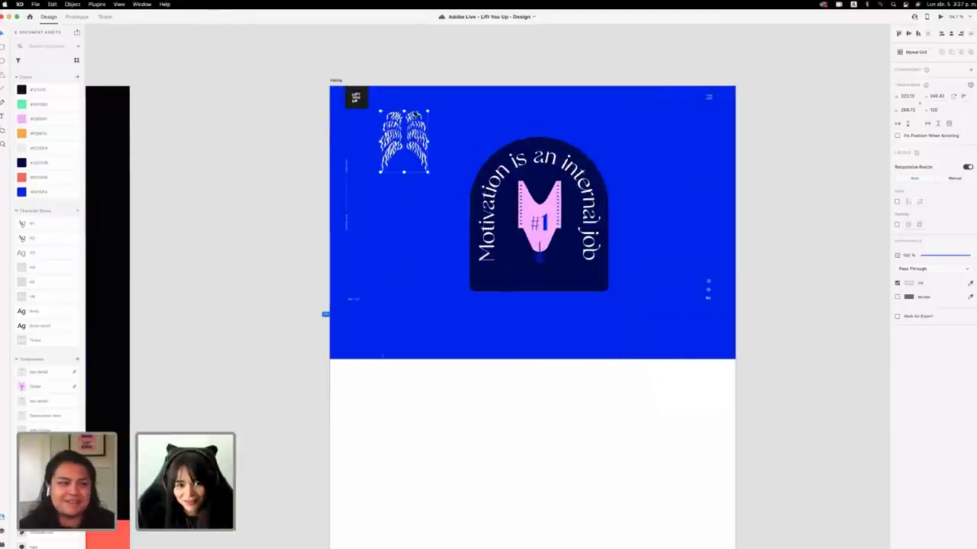
{"action": "left_click_drag", "start_coordinate": [416, 115], "coordinate": [676, 119]}
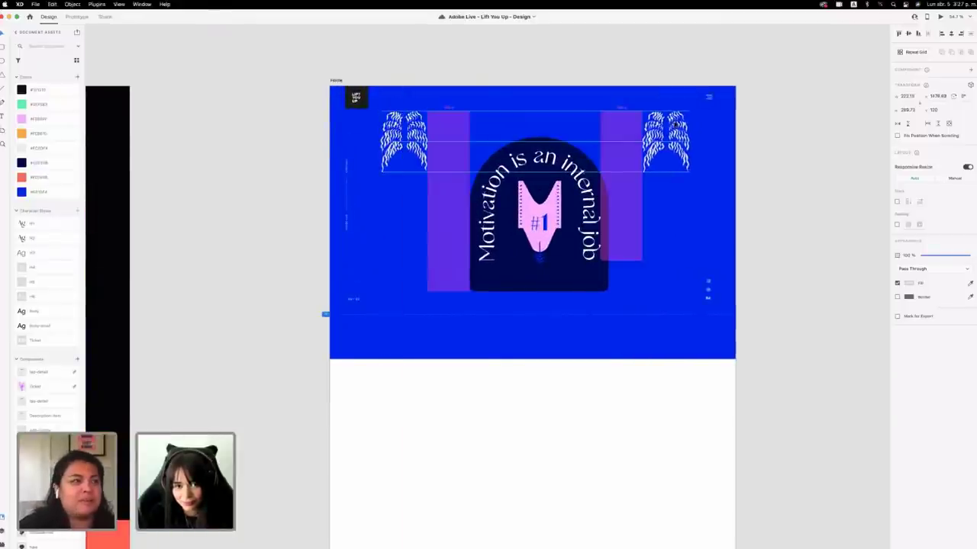
{"action": "left_click", "coordinate": [575, 48]}
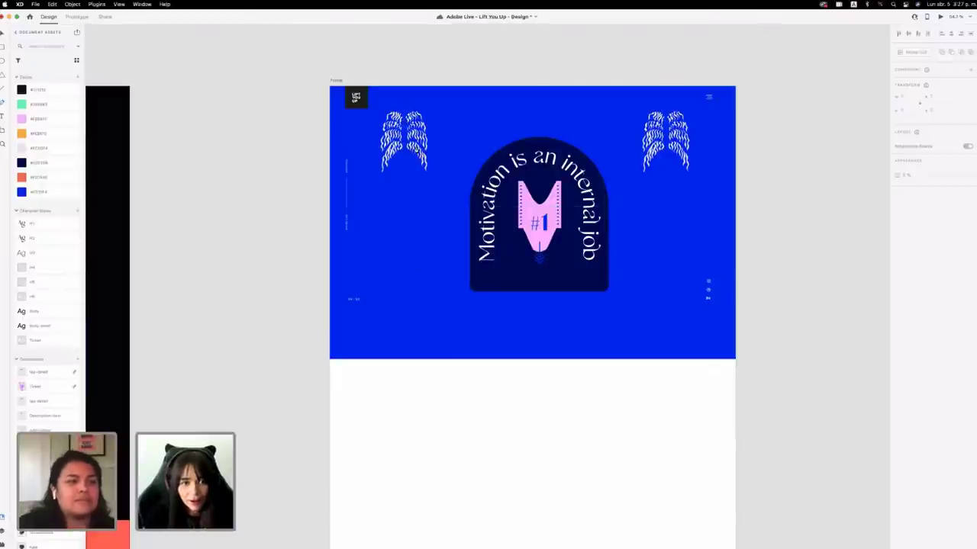
Start a wavy palm trunk with the Pen tool, running from the centre of the leaves near the logo down the blue section.
{"action": "left_click", "coordinate": [406, 122]}
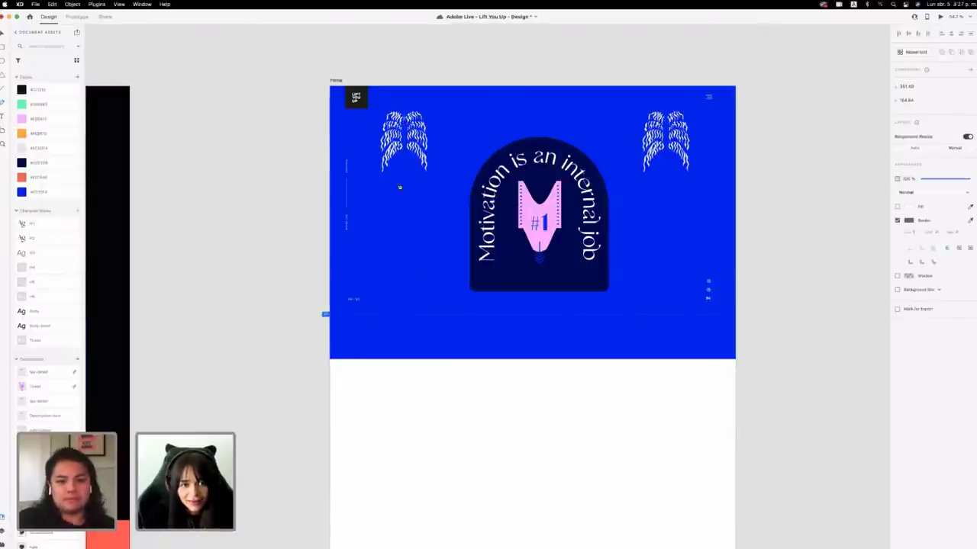
{"action": "scroll", "coordinate": [407, 170], "scroll_direction": "up", "scroll_amount": 3}
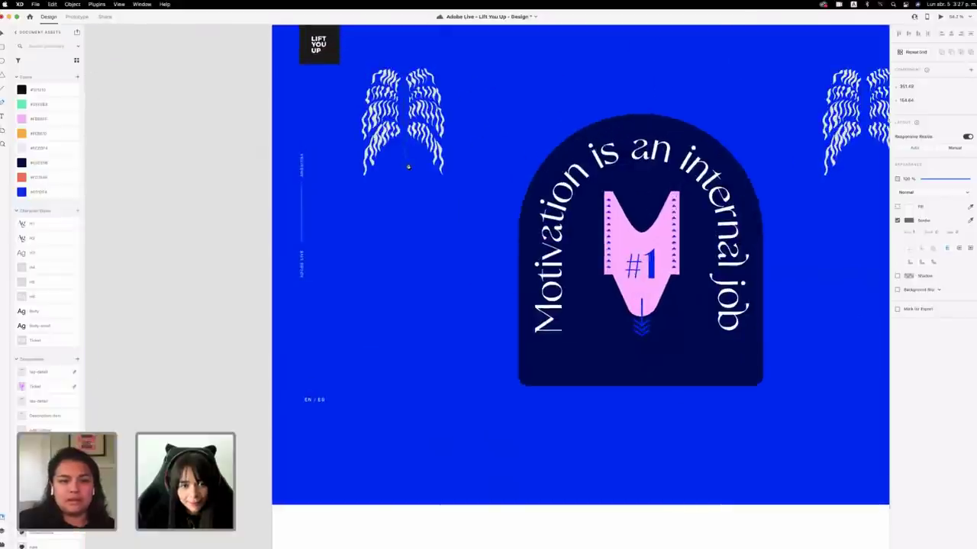
{"action": "left_click", "coordinate": [407, 162]}
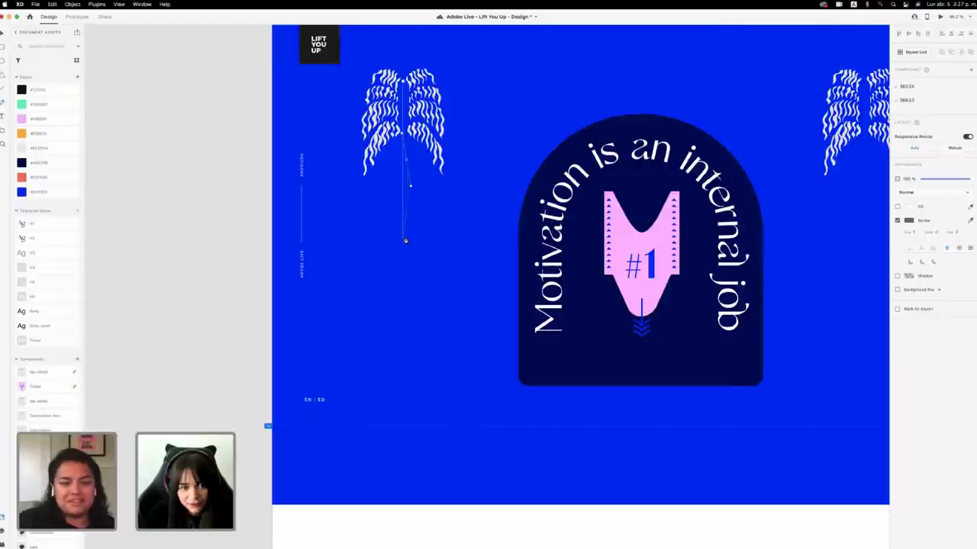
{"action": "left_click_drag", "start_coordinate": [405, 241], "coordinate": [412, 336]}
{"action": "scroll", "coordinate": [405, 252], "scroll_direction": "up", "scroll_amount": 1}
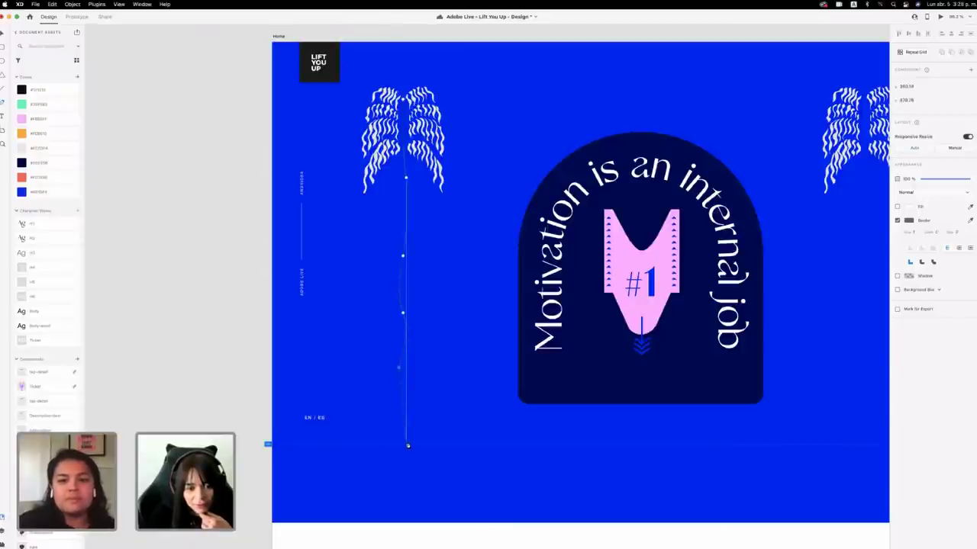
{"action": "left_click_drag", "start_coordinate": [405, 443], "coordinate": [422, 456]}
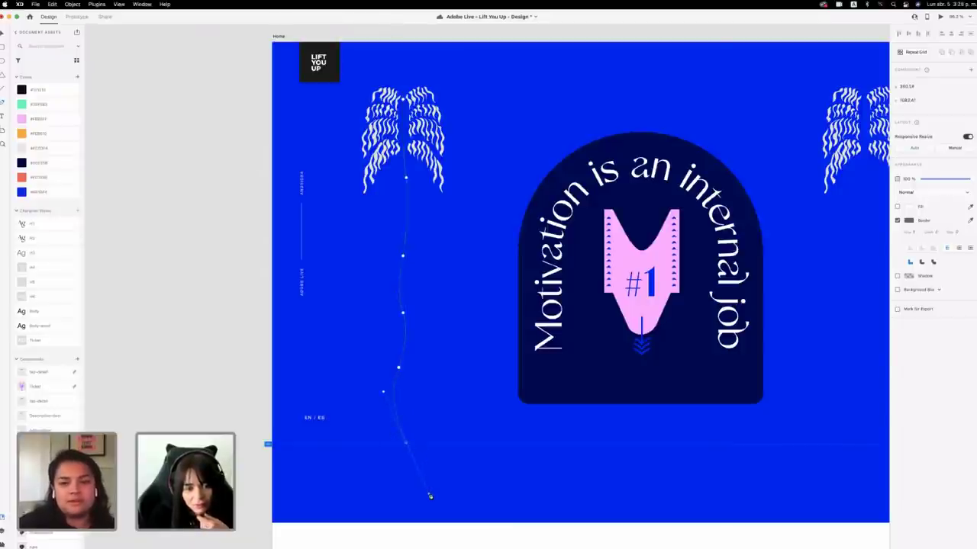
{"action": "key", "text": "super+z"}
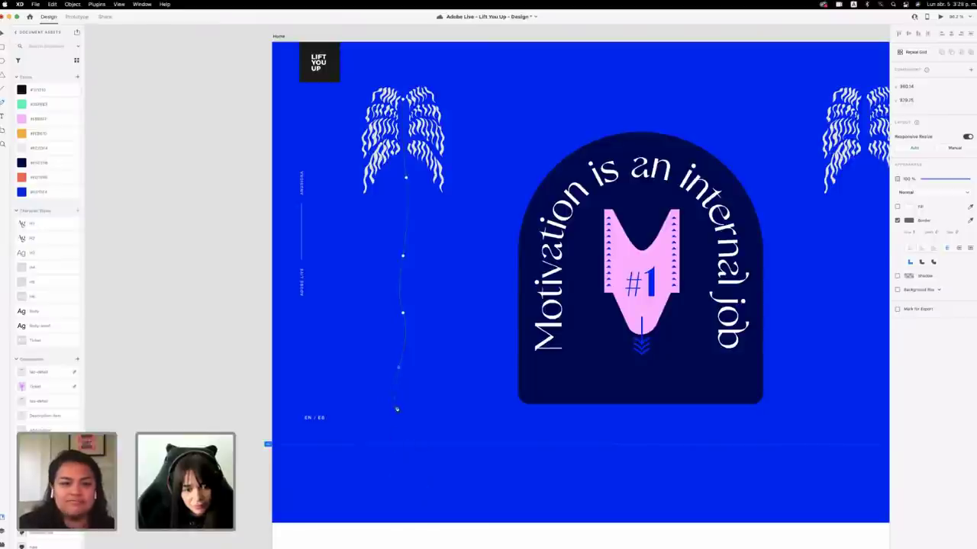
{"action": "left_click_drag", "start_coordinate": [393, 412], "coordinate": [403, 434]}
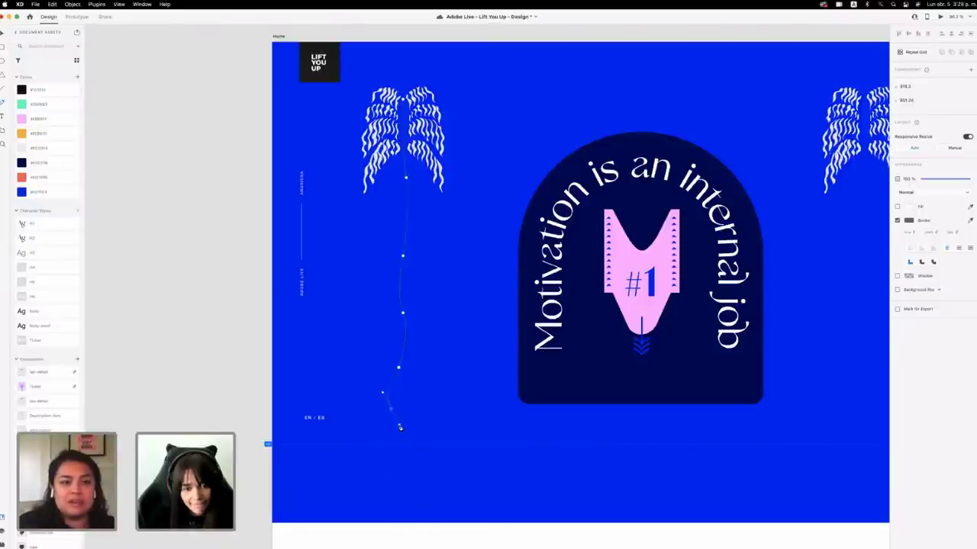
{"action": "left_click", "coordinate": [392, 445]}
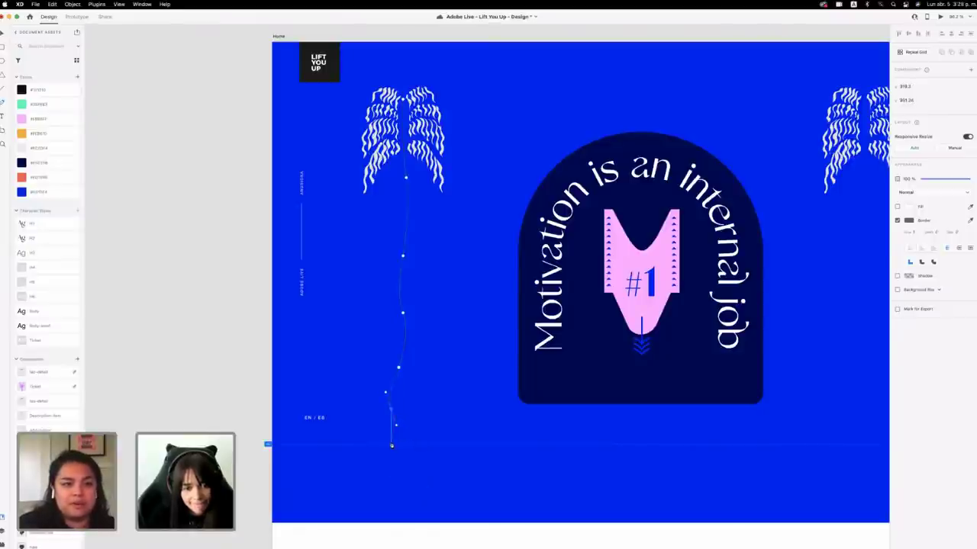
{"action": "key", "text": "super+z"}
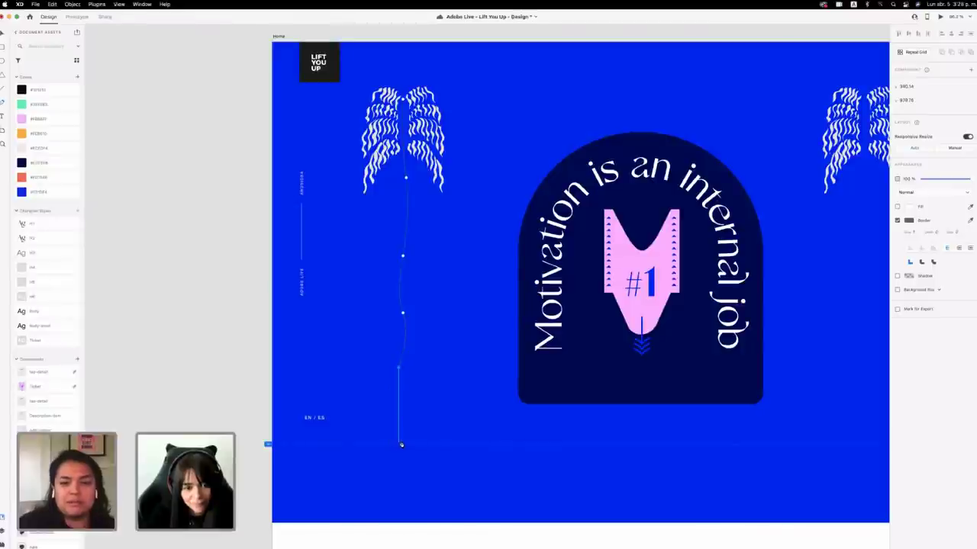
{"action": "key", "text": "super+z"}
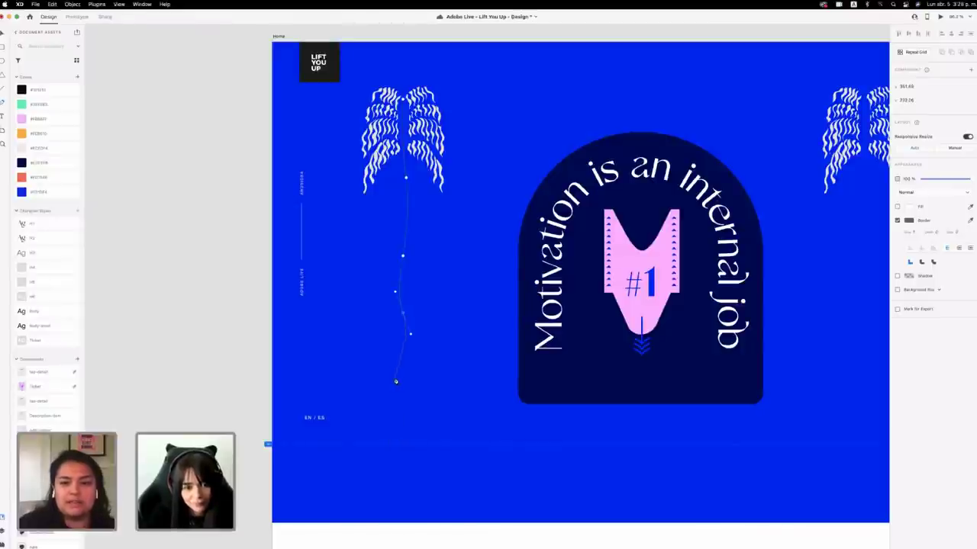
Finish the wavy trunk path with a curved lower end, about 62 wide and 932 tall overall.
{"action": "left_click", "coordinate": [394, 381]}
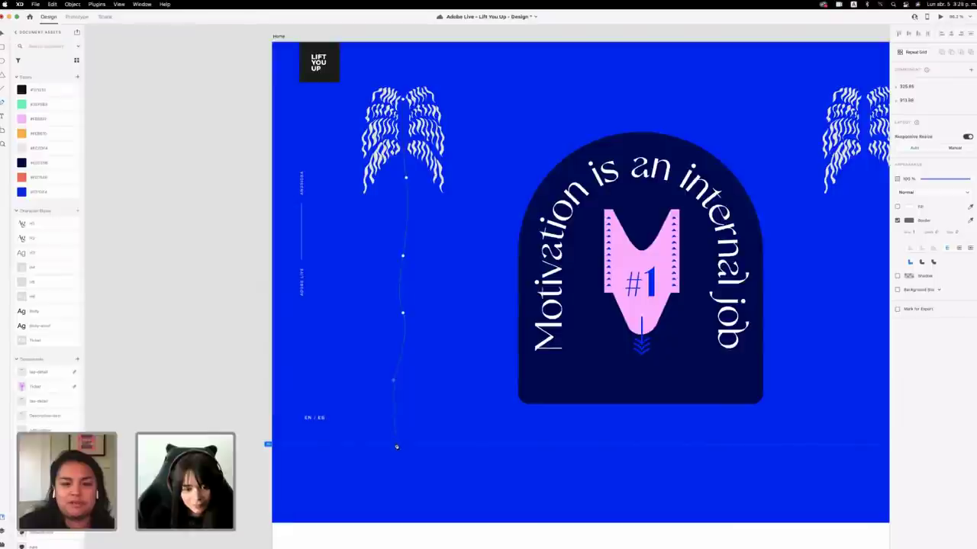
{"action": "left_click_drag", "start_coordinate": [395, 444], "coordinate": [408, 455]}
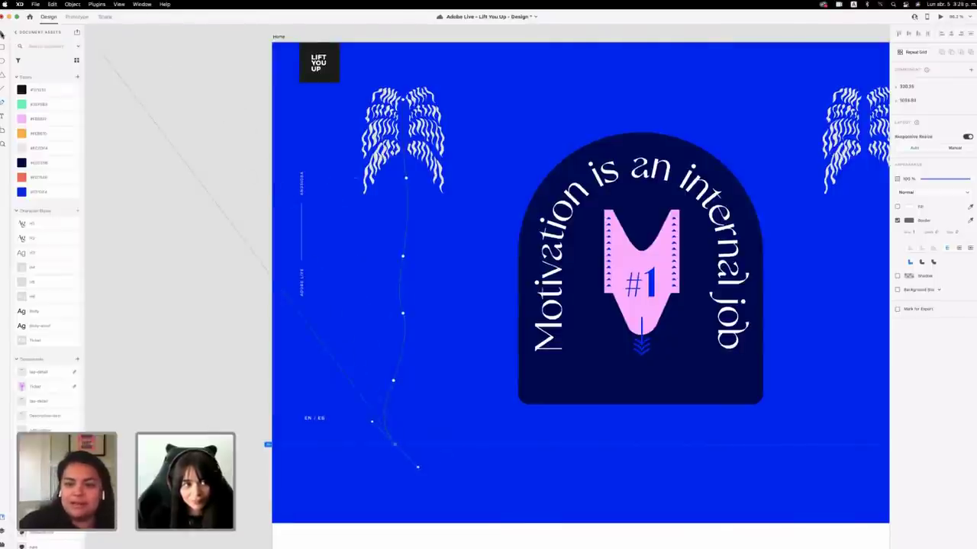
{"action": "left_click", "coordinate": [2, 34]}
{"action": "left_click", "coordinate": [438, 268]}
{"action": "scroll", "coordinate": [438, 267], "scroll_direction": "left", "scroll_amount": 1}
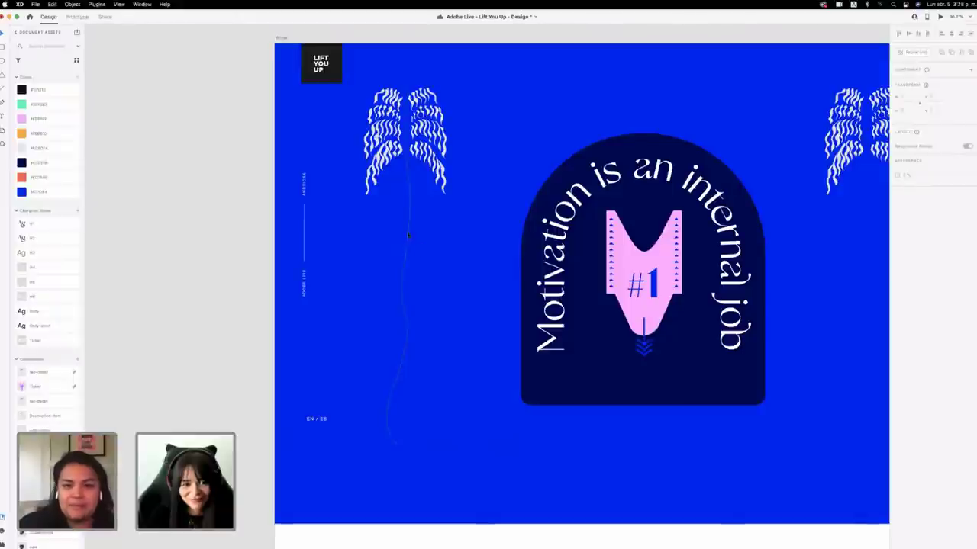
Give the trunk path a white border with a thickness of 3 and save the document.
{"action": "left_click", "coordinate": [408, 235]}
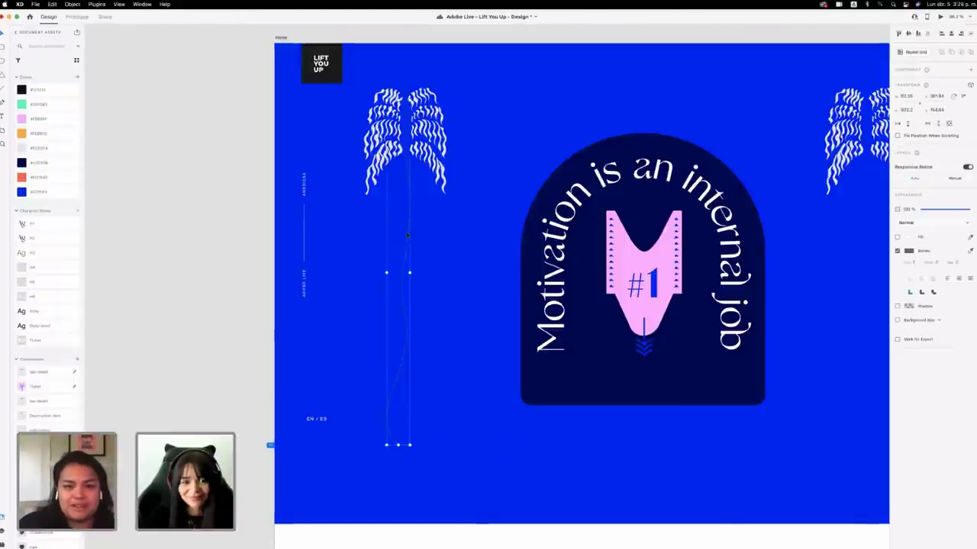
{"action": "left_click", "coordinate": [909, 251]}
{"action": "left_click_drag", "start_coordinate": [847, 222], "coordinate": [807, 196]}
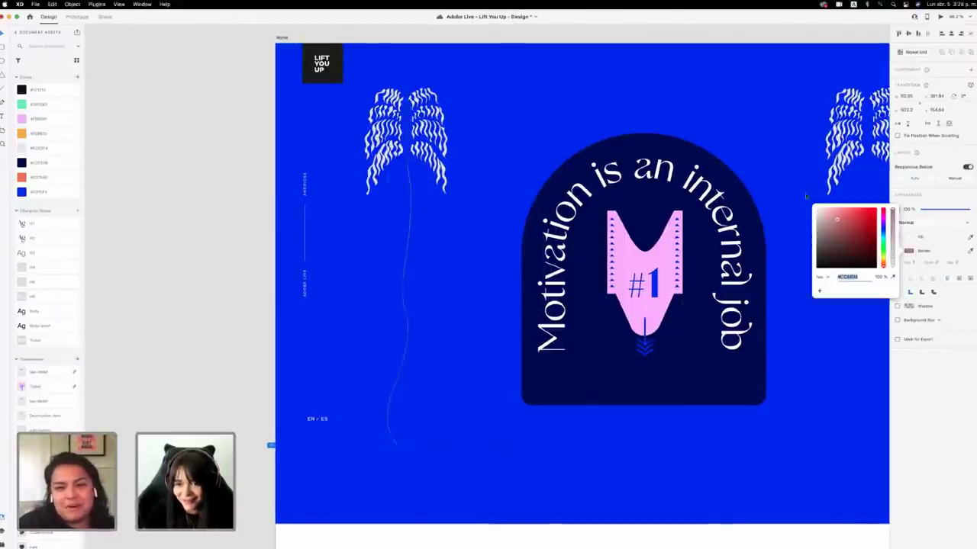
{"action": "left_click", "coordinate": [962, 308]}
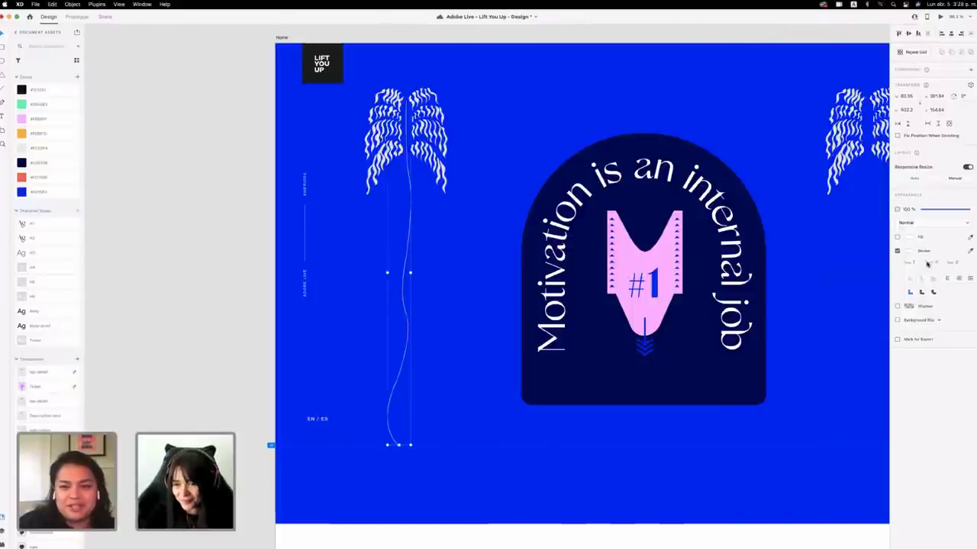
{"action": "left_click", "coordinate": [909, 251]}
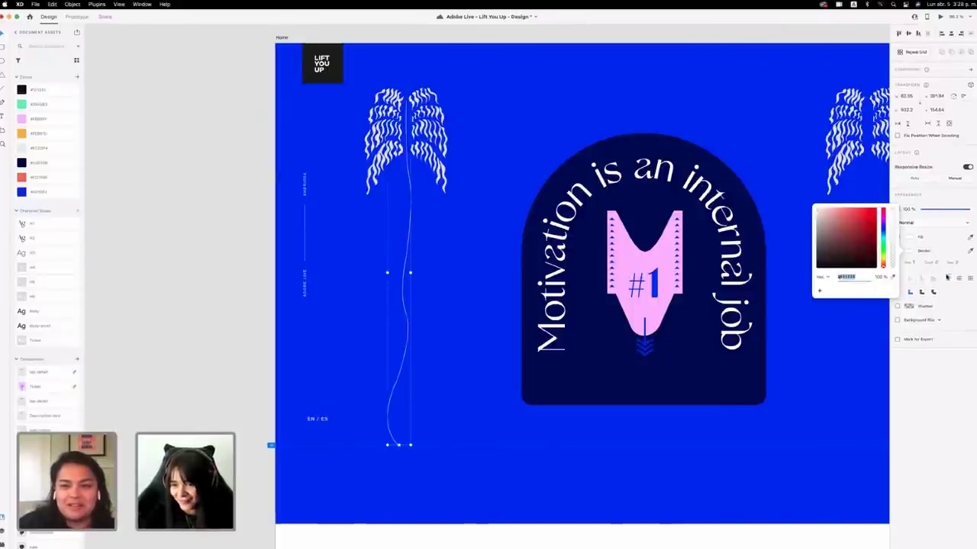
{"action": "left_click", "coordinate": [956, 278]}
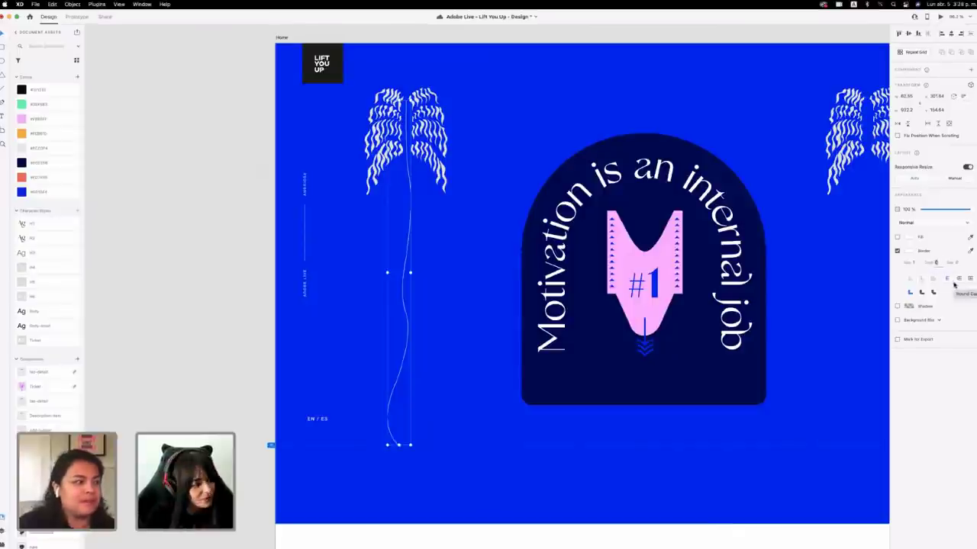
{"action": "left_click", "coordinate": [953, 284]}
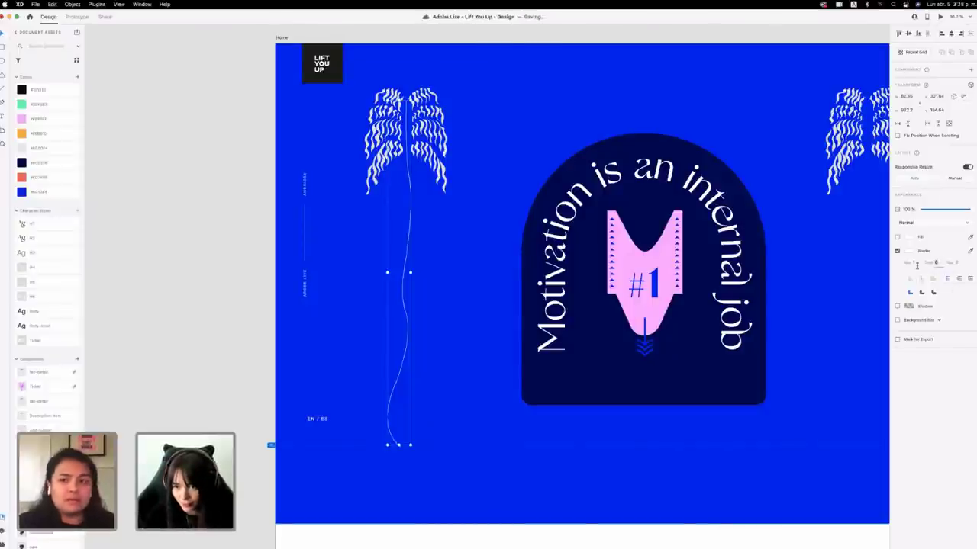
{"action": "type", "text": "2"}
{"action": "key", "text": "Return"}
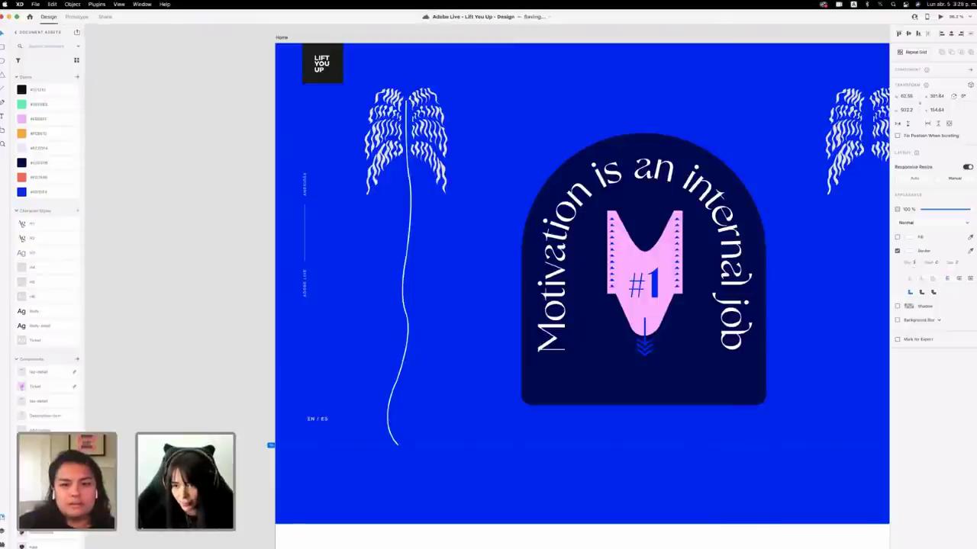
Make the trunk's border dashed with a dash of 14 and a gap of 17.
{"action": "left_click", "coordinate": [942, 265]}
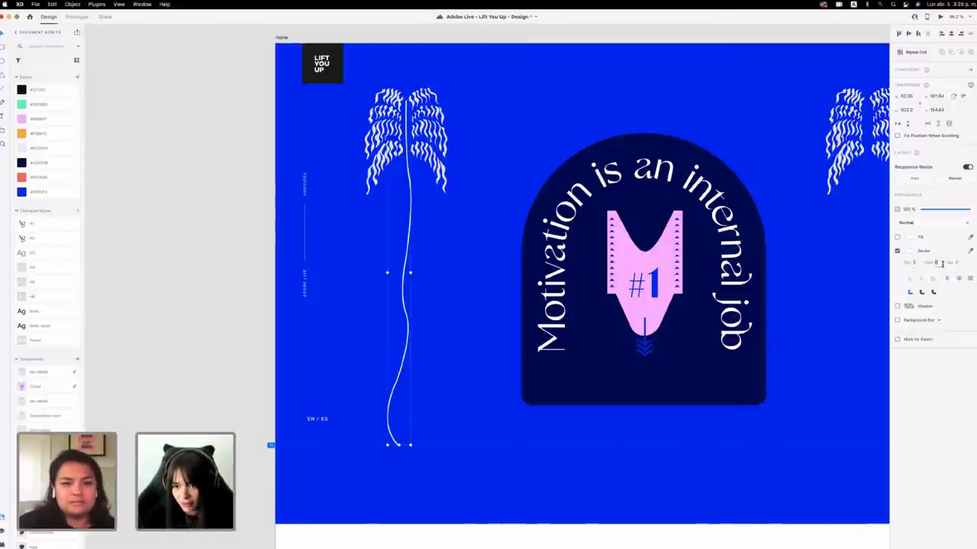
{"action": "type", "text": "12"}
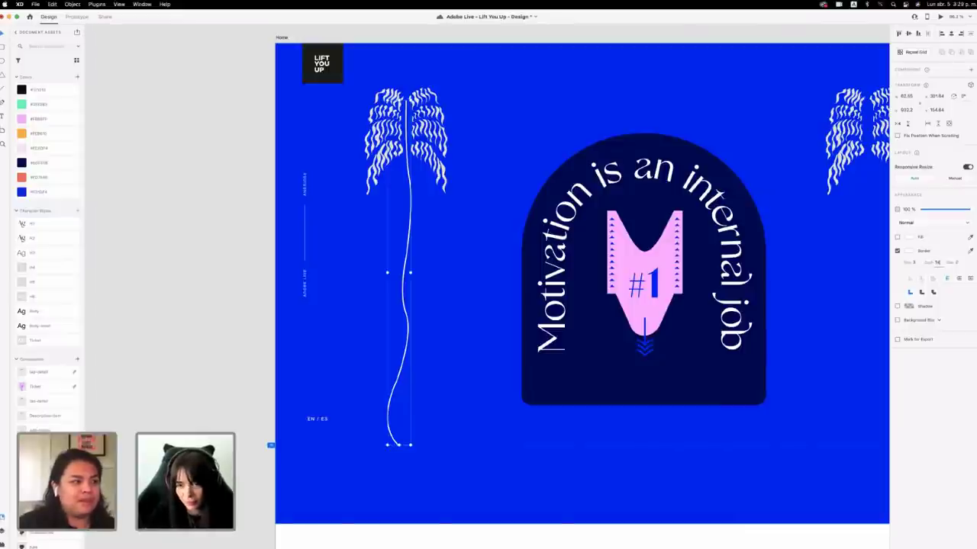
{"action": "key", "text": "Return"}
{"action": "left_click", "coordinate": [955, 261]}
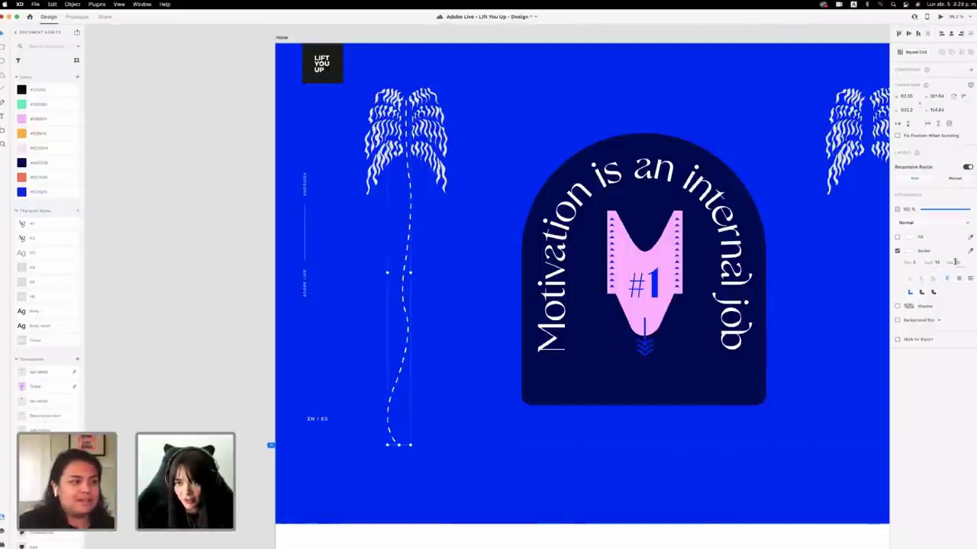
{"action": "type", "text": "17"}
{"action": "key", "text": "Return"}
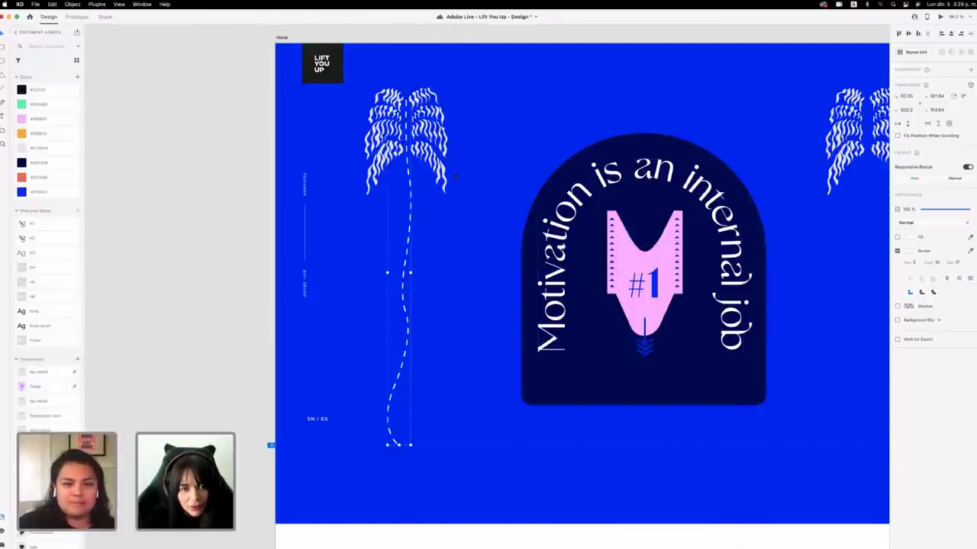
Recolour the dashed trunk and the leaves above it with the navy sampled from the arch.
{"action": "scroll", "coordinate": [440, 165], "scroll_direction": "down", "scroll_amount": 3}
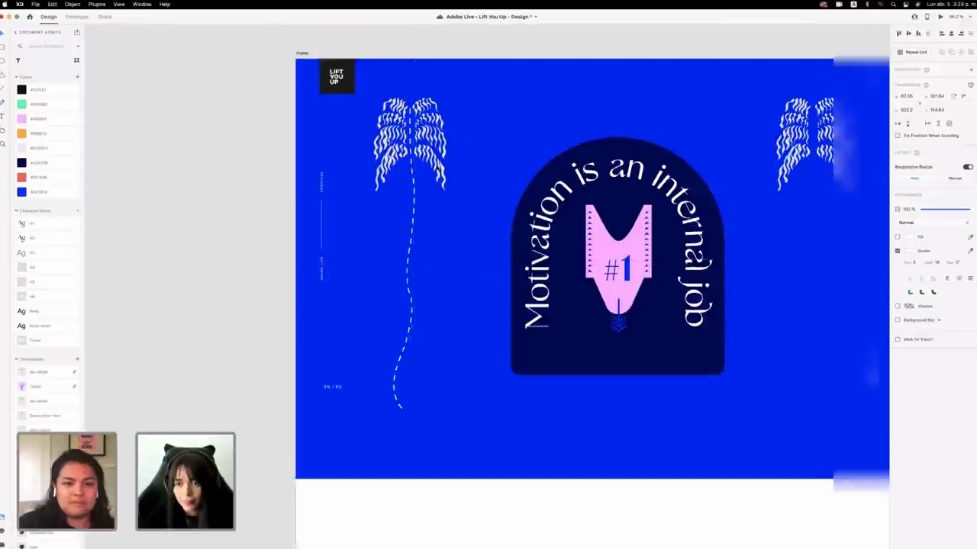
{"action": "left_click", "coordinate": [410, 306]}
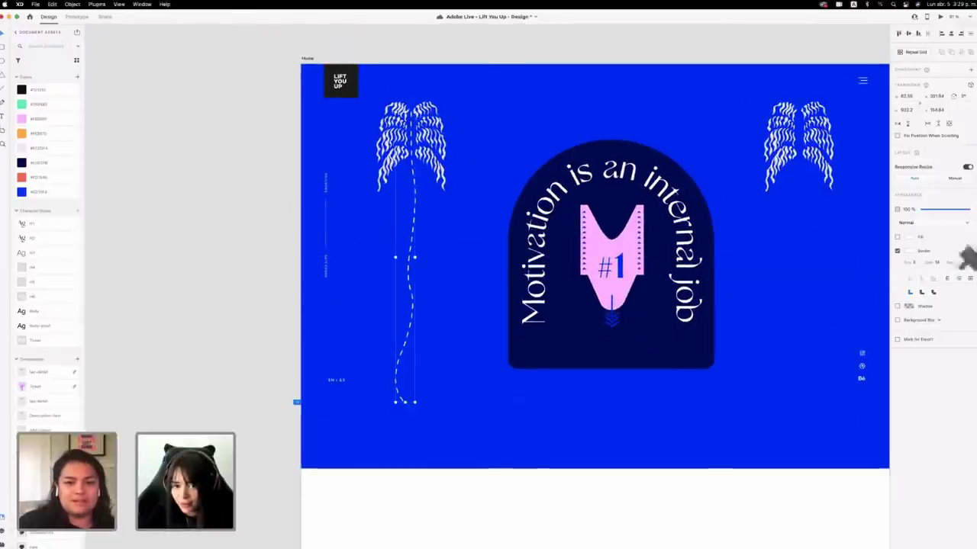
{"action": "left_click", "coordinate": [672, 344]}
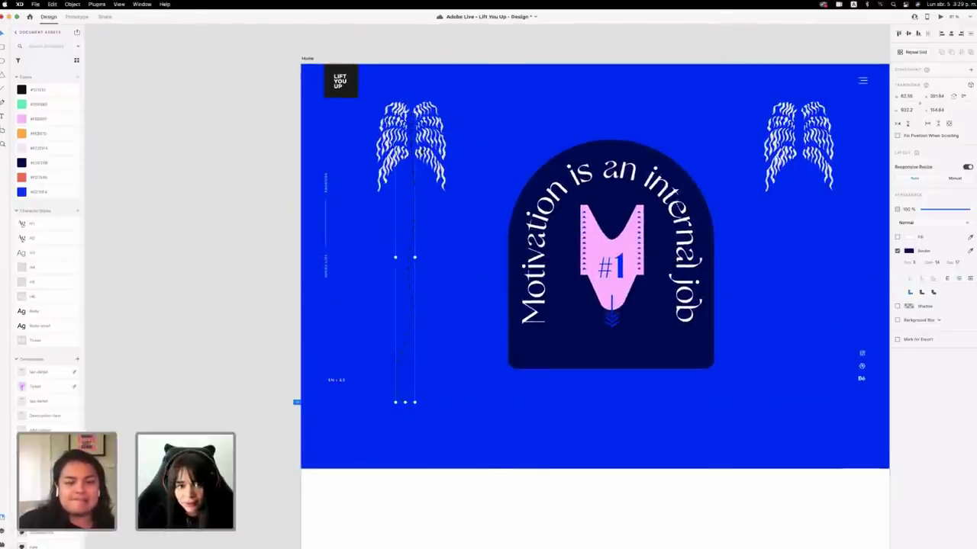
{"action": "left_click", "coordinate": [473, 313]}
{"action": "left_click", "coordinate": [439, 124]}
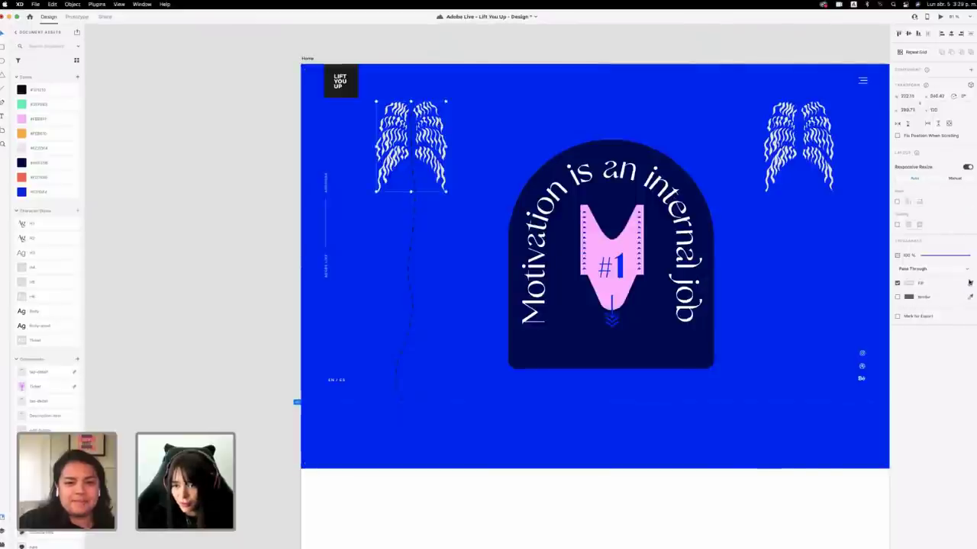
{"action": "left_click", "coordinate": [680, 177]}
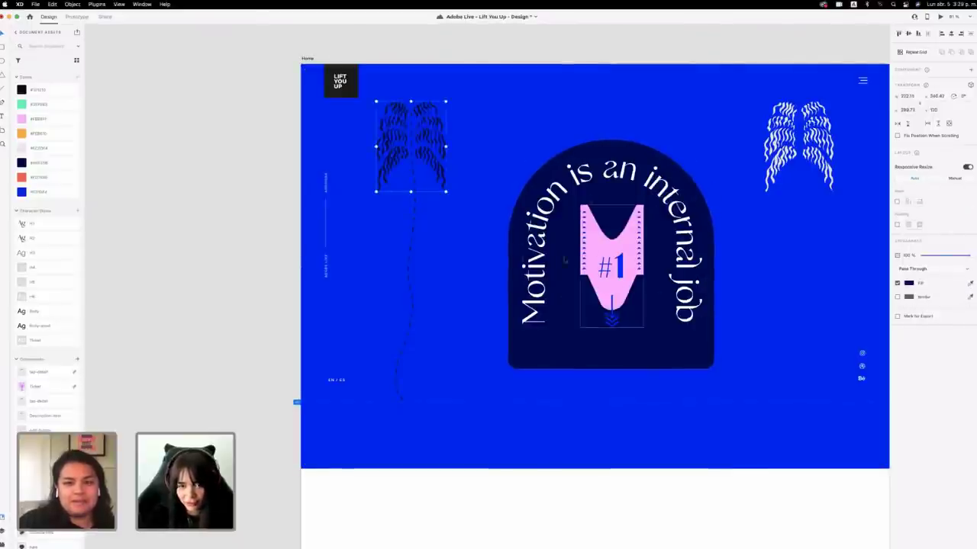
Recolour the leaves on the opposite side of the arch with the same navy.
{"action": "scroll", "coordinate": [829, 322], "scroll_direction": "right", "scroll_amount": 3}
{"action": "left_click", "coordinate": [689, 151]}
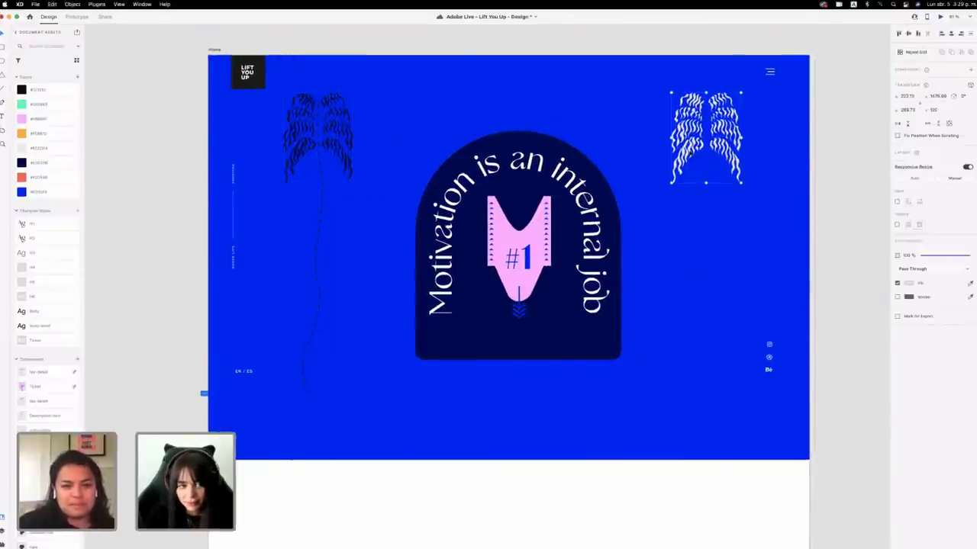
{"action": "scroll", "coordinate": [690, 153], "scroll_direction": "left", "scroll_amount": 1}
{"action": "left_click", "coordinate": [971, 284]}
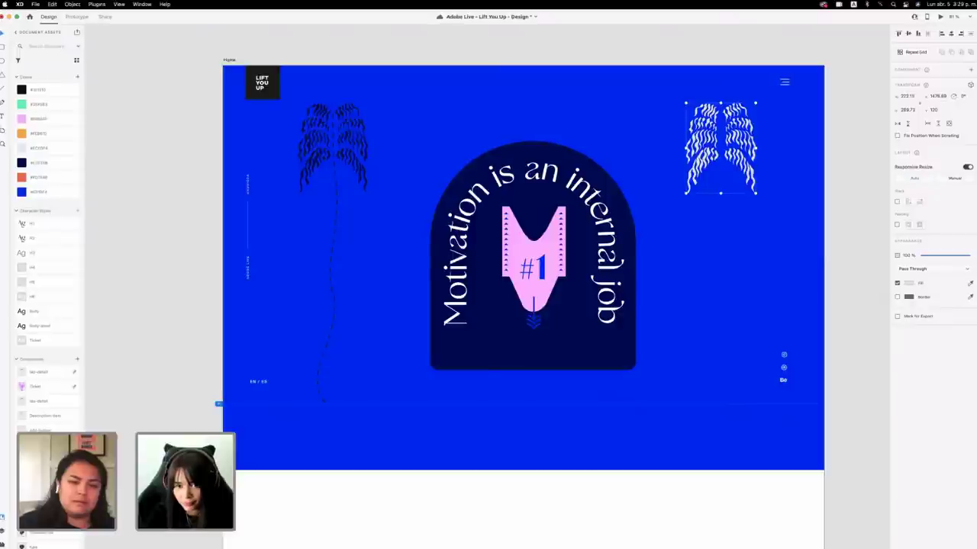
{"action": "left_click", "coordinate": [346, 247]}
Duplicate the dashed trunk beneath the opposite palm leaves at the same height, mirrored horizontally and aligned to the leaves' centre.
{"action": "left_click", "coordinate": [338, 216]}
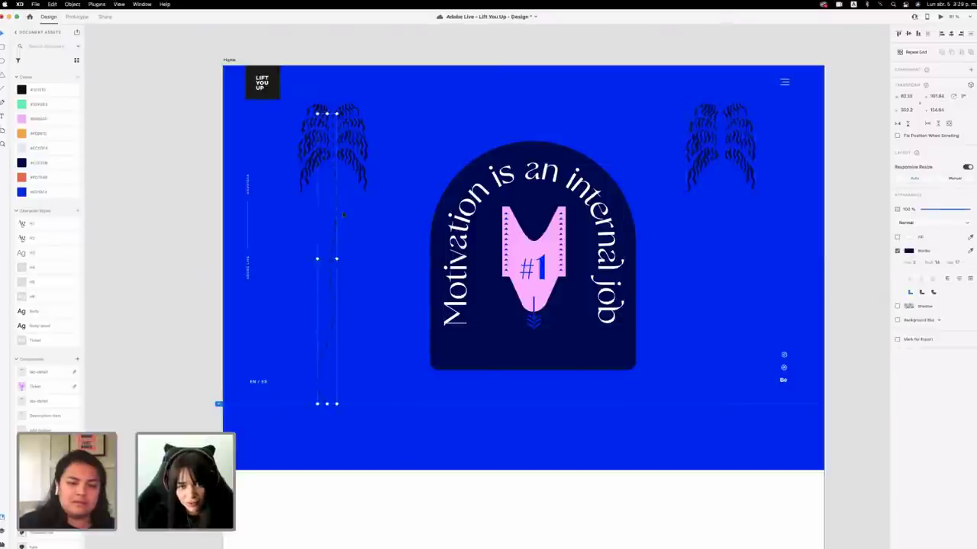
{"action": "left_click", "coordinate": [723, 236], "text": "shift"}
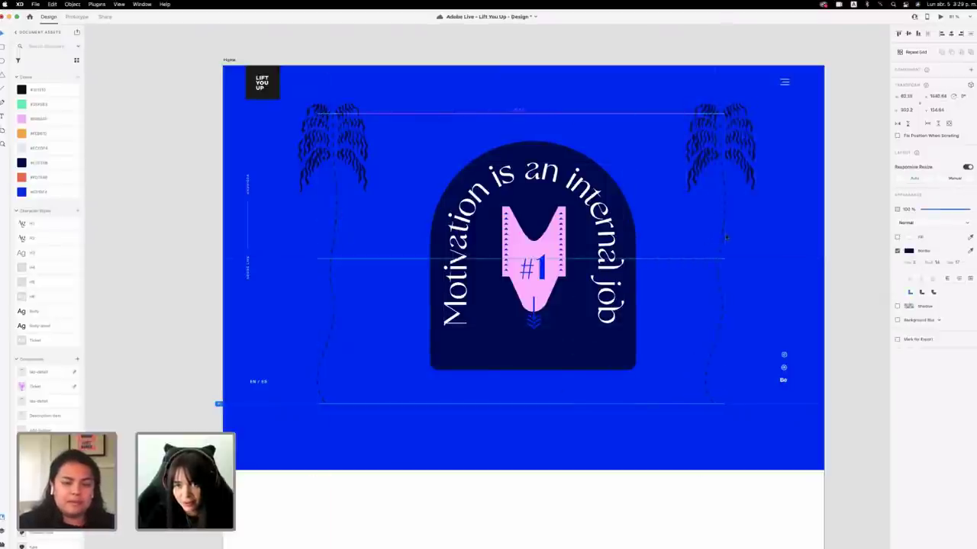
{"action": "left_click", "coordinate": [725, 238]}
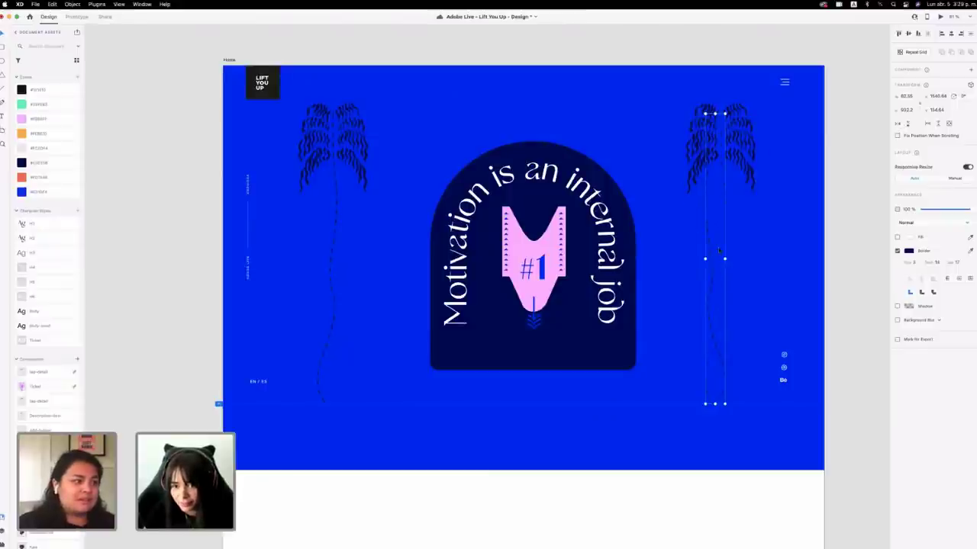
{"action": "left_click_drag", "start_coordinate": [718, 251], "coordinate": [722, 251]}
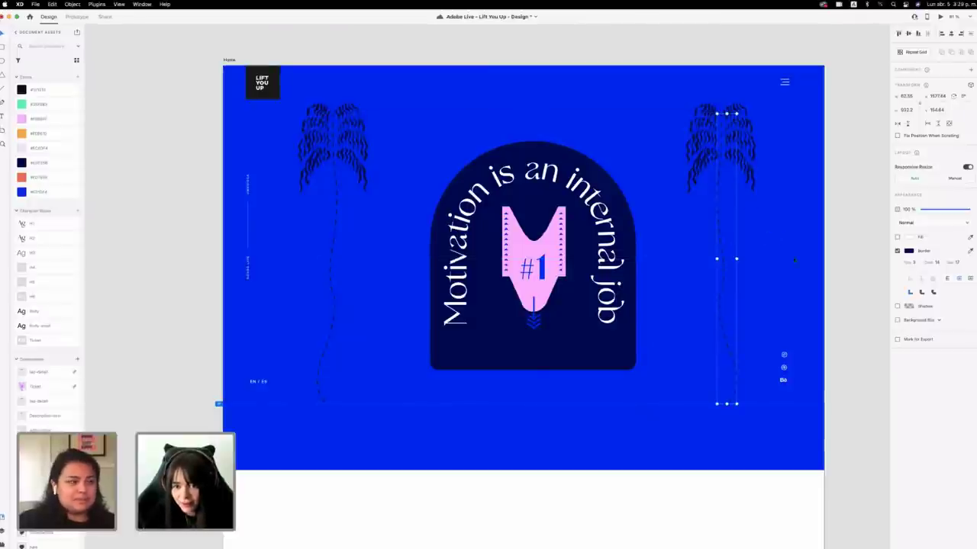
{"action": "left_click", "coordinate": [834, 257]}
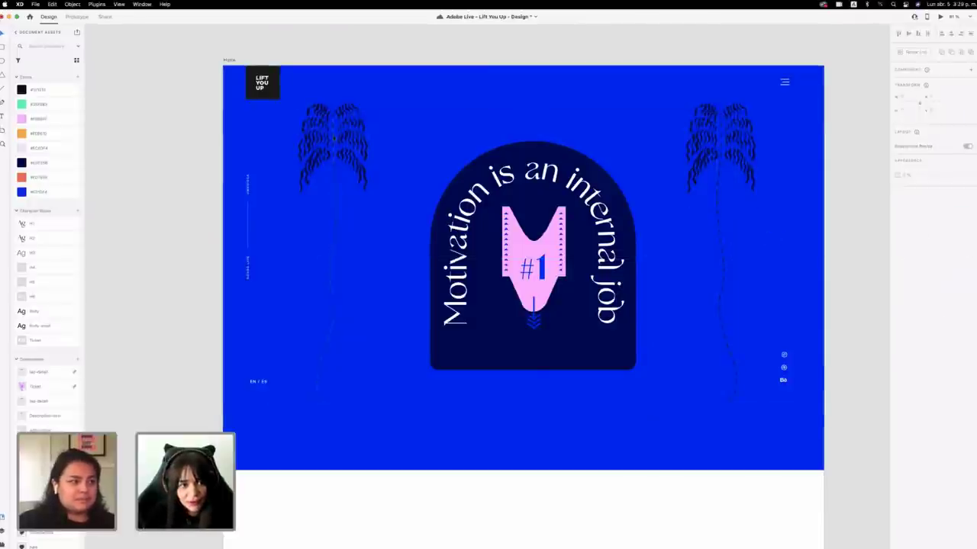
{"action": "left_click", "coordinate": [328, 260]}
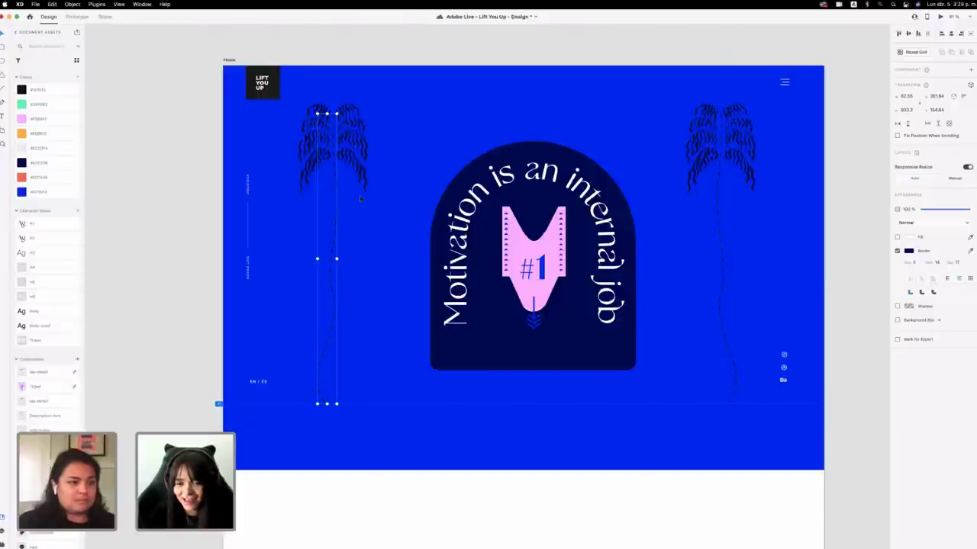
{"action": "left_click", "coordinate": [843, 276]}
{"action": "scroll", "coordinate": [509, 174], "scroll_direction": "down", "scroll_amount": 5}
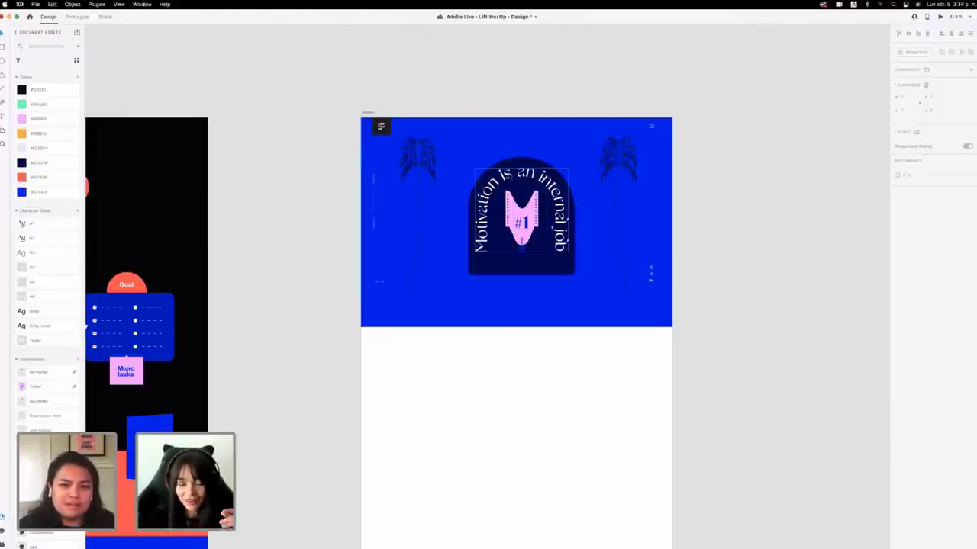
{"action": "left_click", "coordinate": [687, 246]}
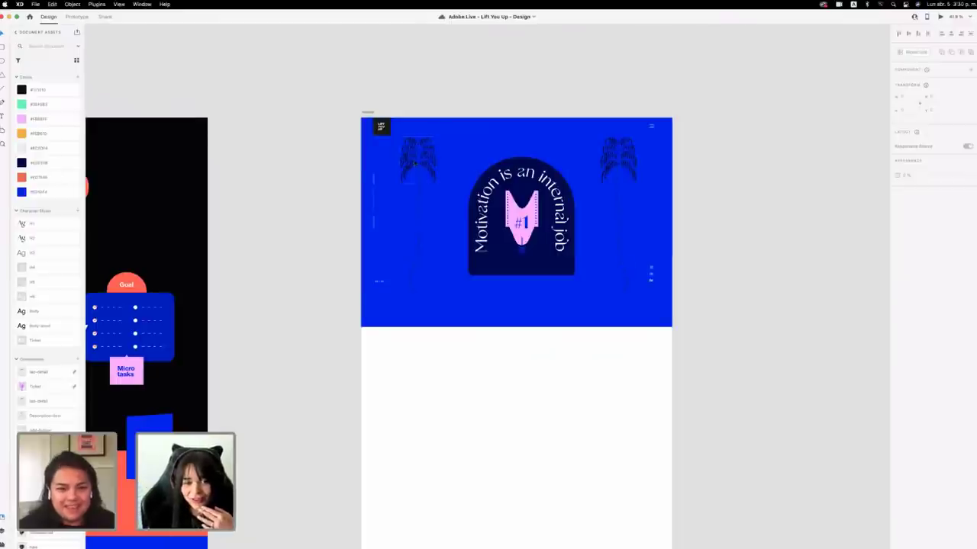
Extend the dashed palm trunk nearest the logo with a curved path segment down to the blue section's lower edge.
{"action": "left_click", "coordinate": [412, 292]}
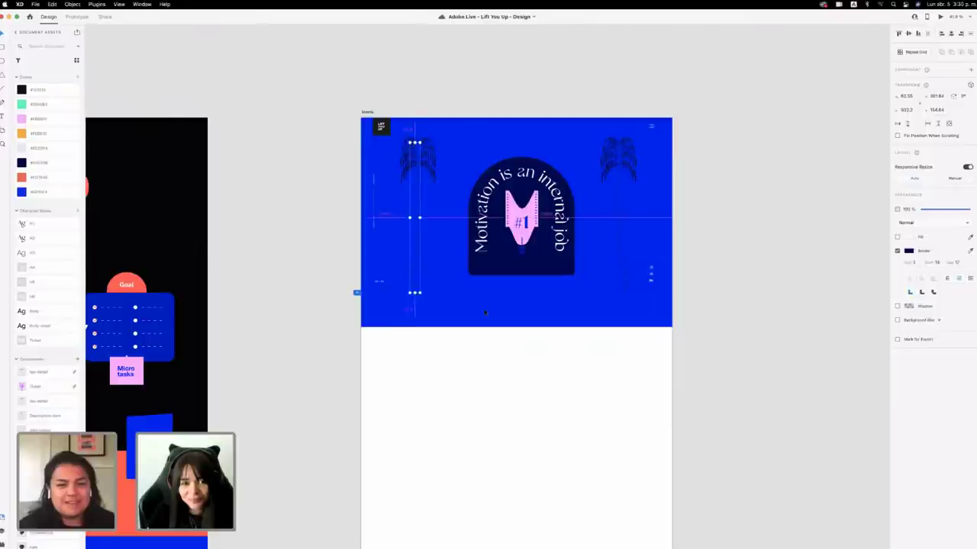
{"action": "scroll", "coordinate": [35, 80], "scroll_direction": "down", "scroll_amount": 1}
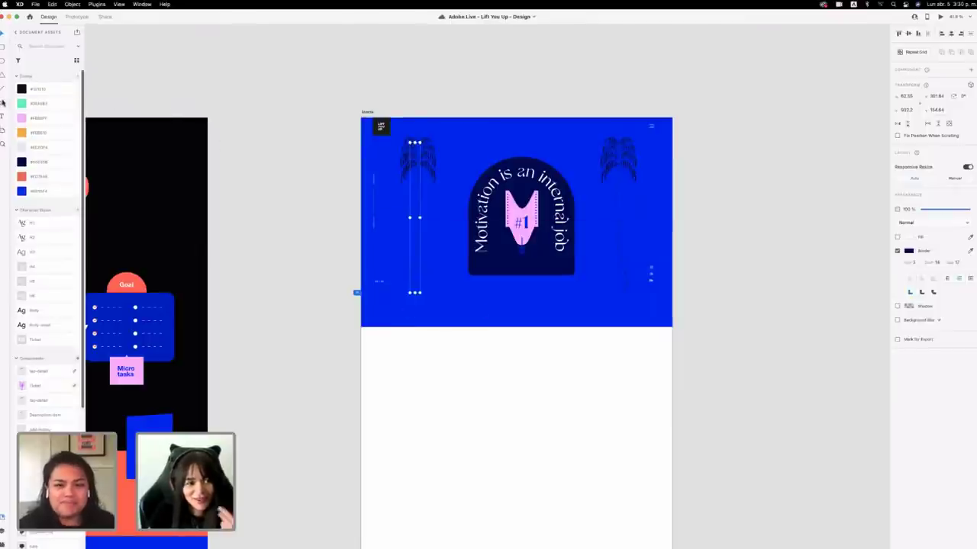
{"action": "left_click", "coordinate": [2, 103]}
{"action": "left_click", "coordinate": [414, 293]}
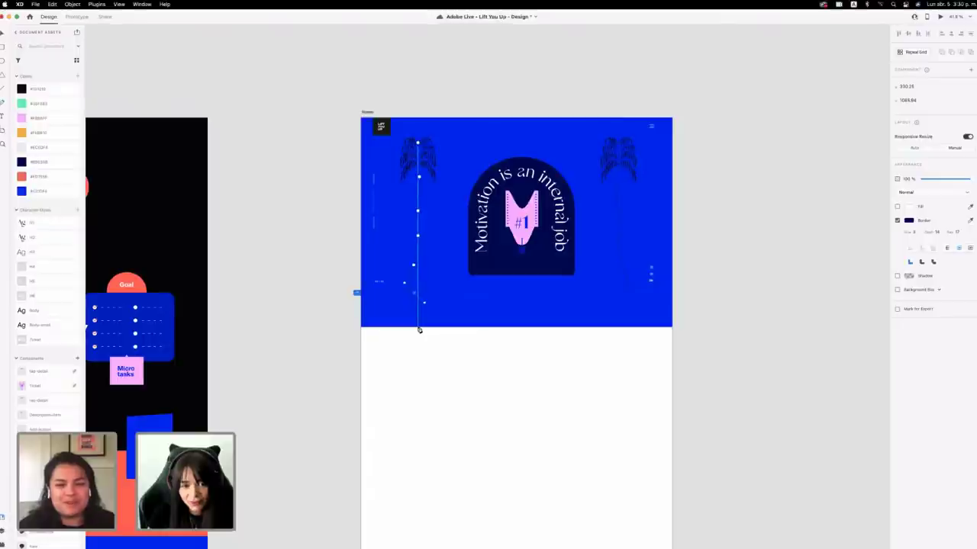
{"action": "left_click", "coordinate": [419, 329]}
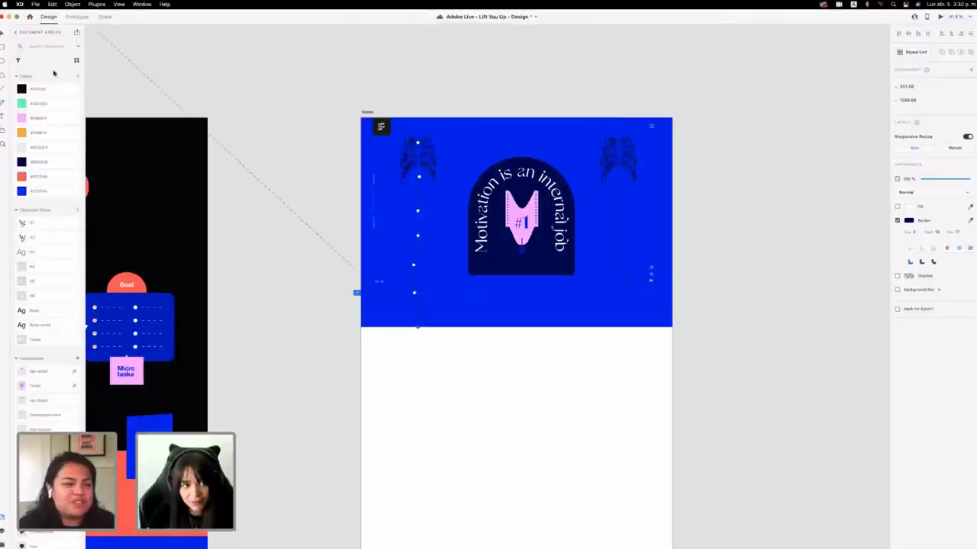
{"action": "left_click", "coordinate": [4, 34]}
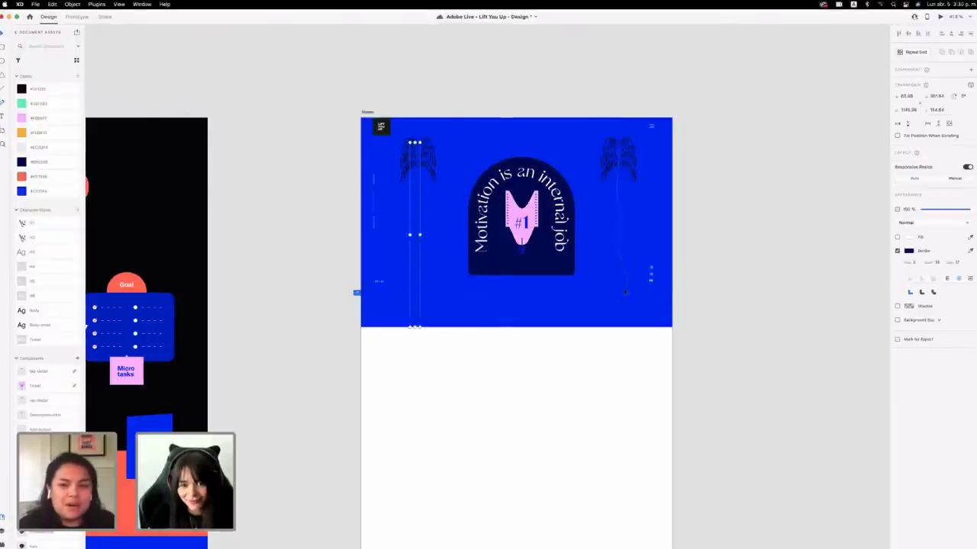
Extend the dashed trunk of the opposite palm with a matching curved segment down to the blue section's lower edge.
{"action": "left_click", "coordinate": [619, 229]}
{"action": "left_click", "coordinate": [3, 103]}
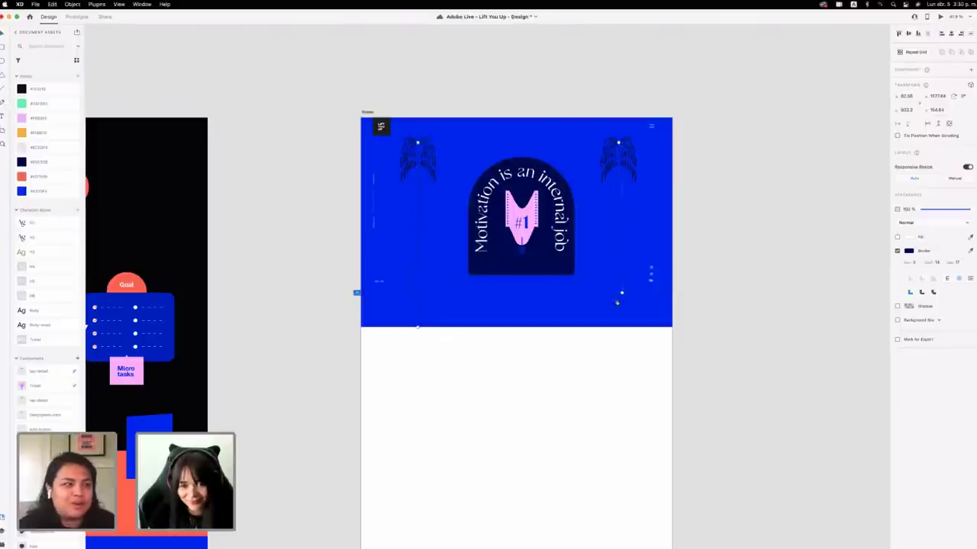
{"action": "left_click", "coordinate": [622, 295]}
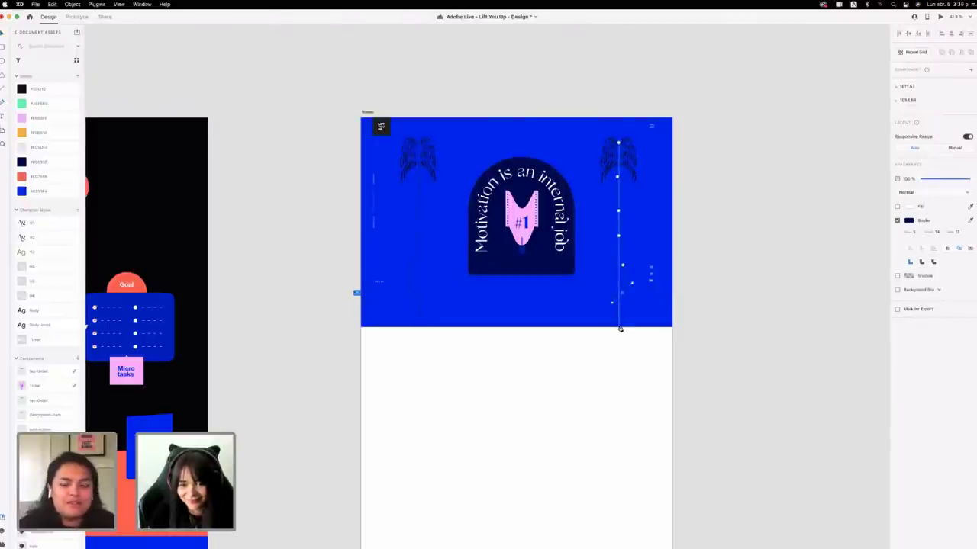
{"action": "left_click", "coordinate": [620, 328]}
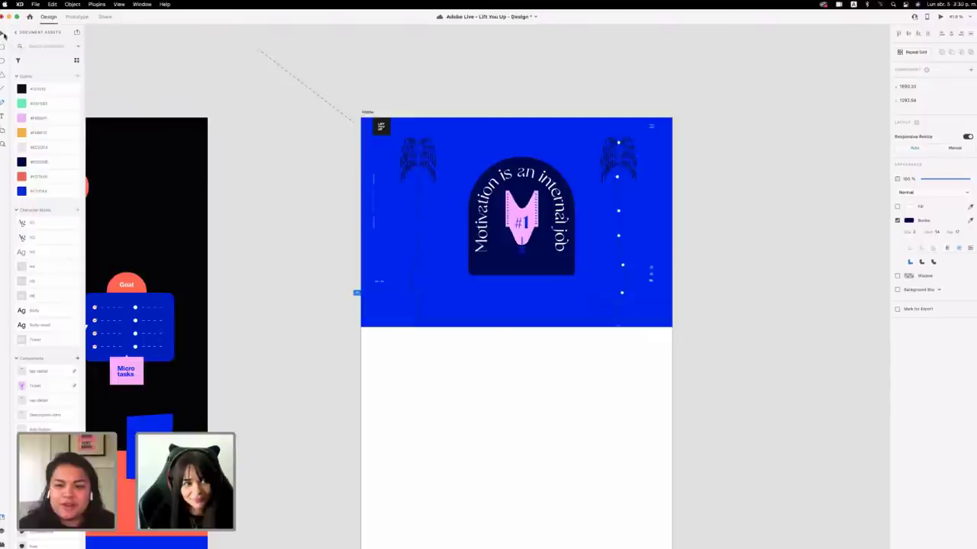
{"action": "left_click", "coordinate": [3, 34]}
{"action": "left_click", "coordinate": [269, 121]}
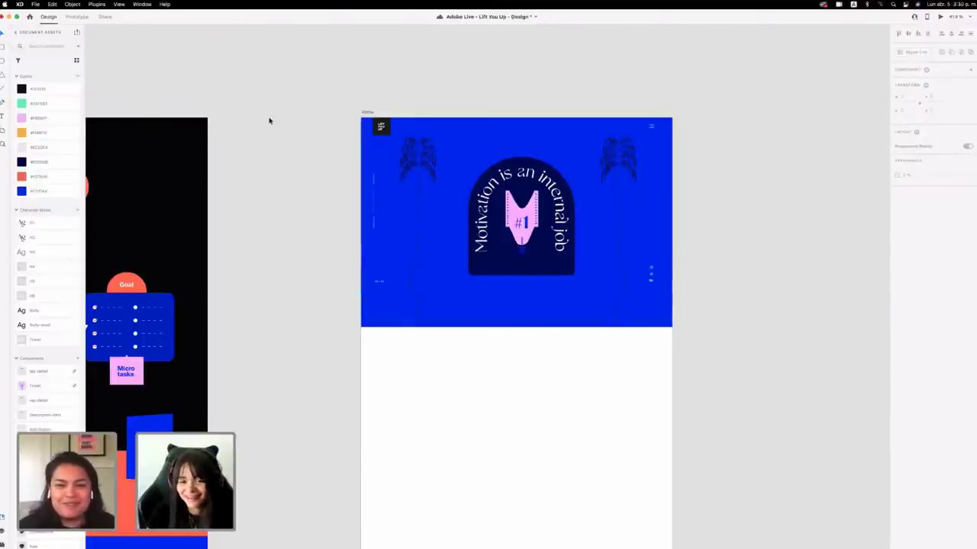
Add the text "Take a number to start" on two lines below the arch, breaking it after "number".
{"action": "scroll", "coordinate": [554, 227], "scroll_direction": "up", "scroll_amount": 5}
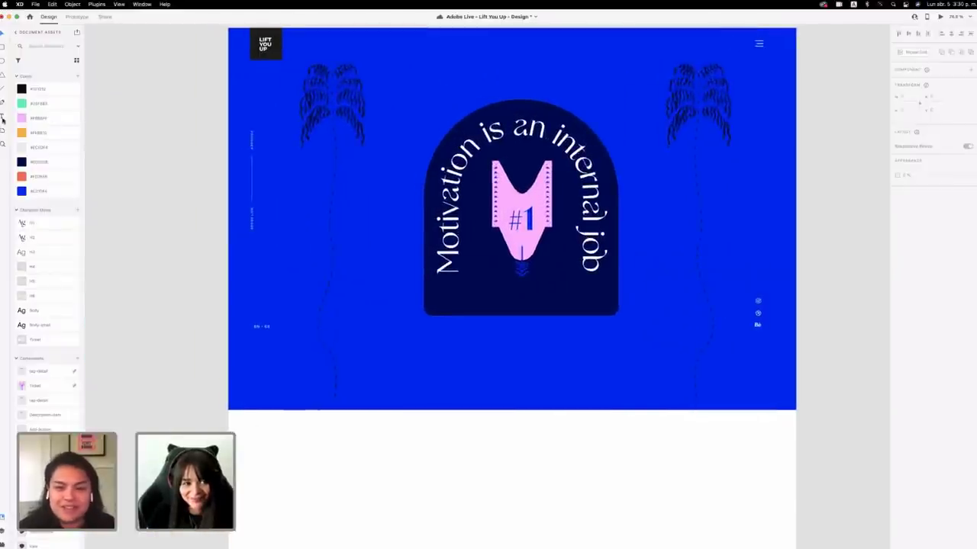
{"action": "left_click", "coordinate": [510, 382]}
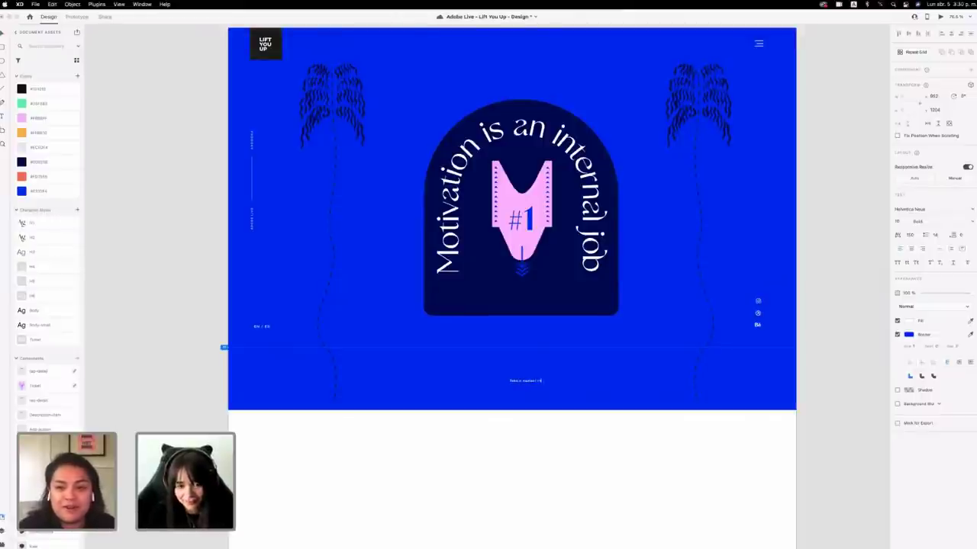
{"action": "type", "text": "Take a number to start"}
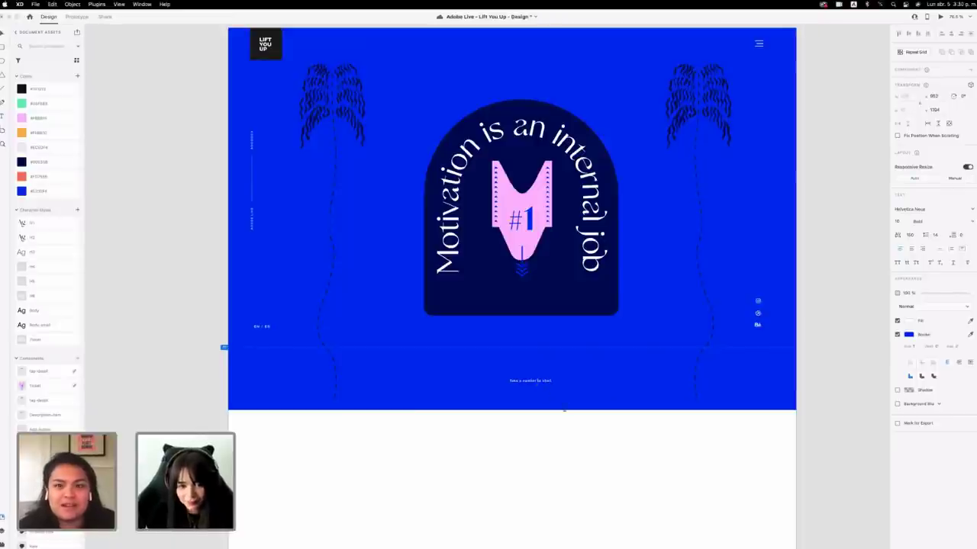
{"action": "key", "text": "Return"}
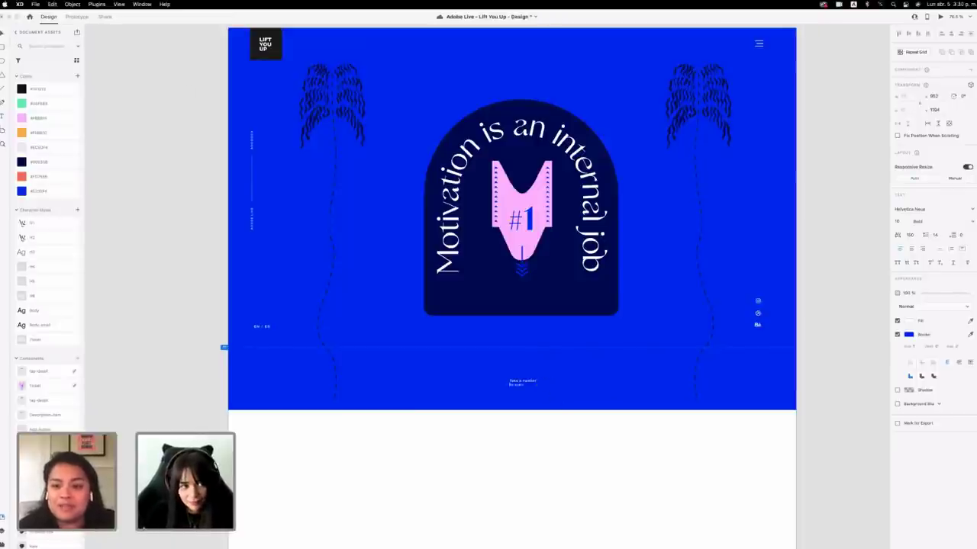
{"action": "key", "text": "Escape"}
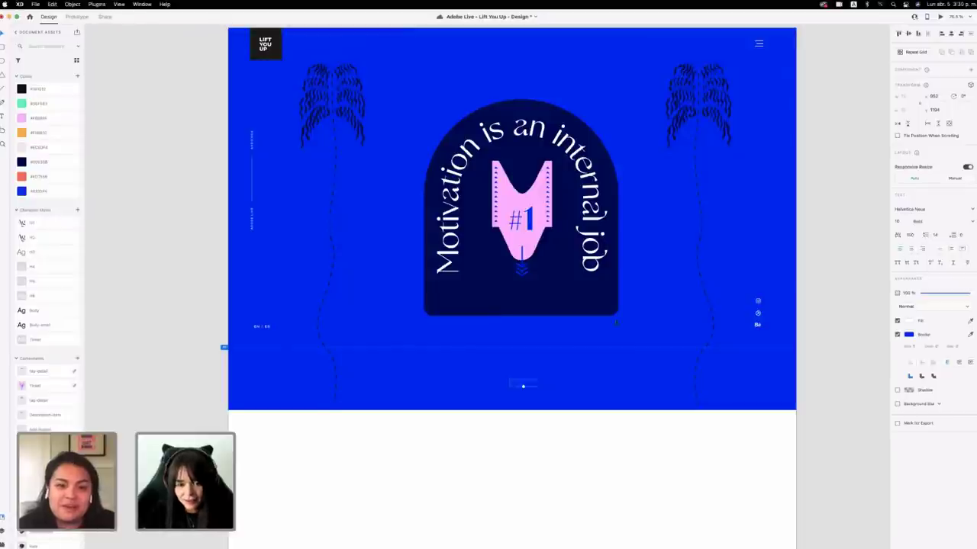
Remove the text's border, apply the saved bold uppercase 24-size character style and place it inside the arch beneath the ticket's blue arrow.
{"action": "left_click", "coordinate": [897, 336]}
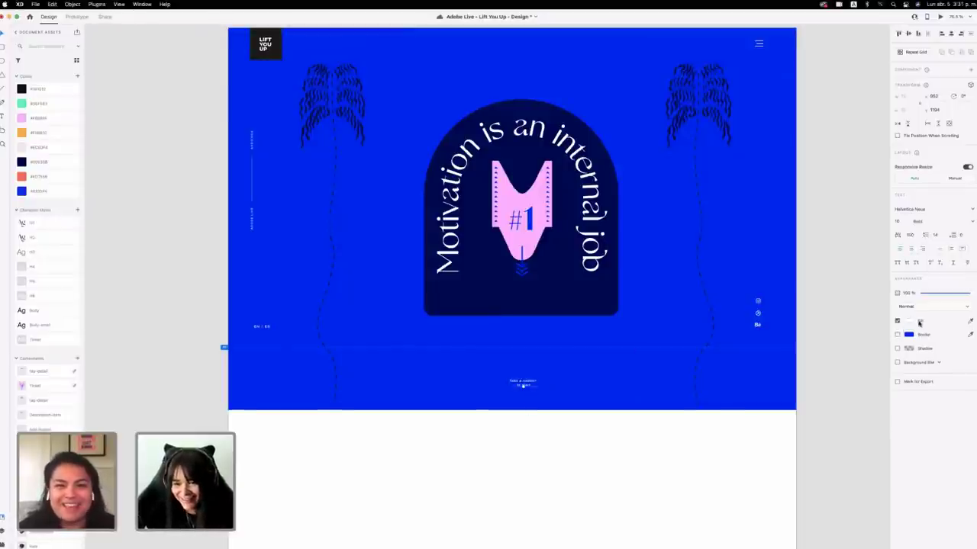
{"action": "left_click", "coordinate": [53, 339]}
{"action": "left_click_drag", "start_coordinate": [523, 391], "coordinate": [547, 293]}
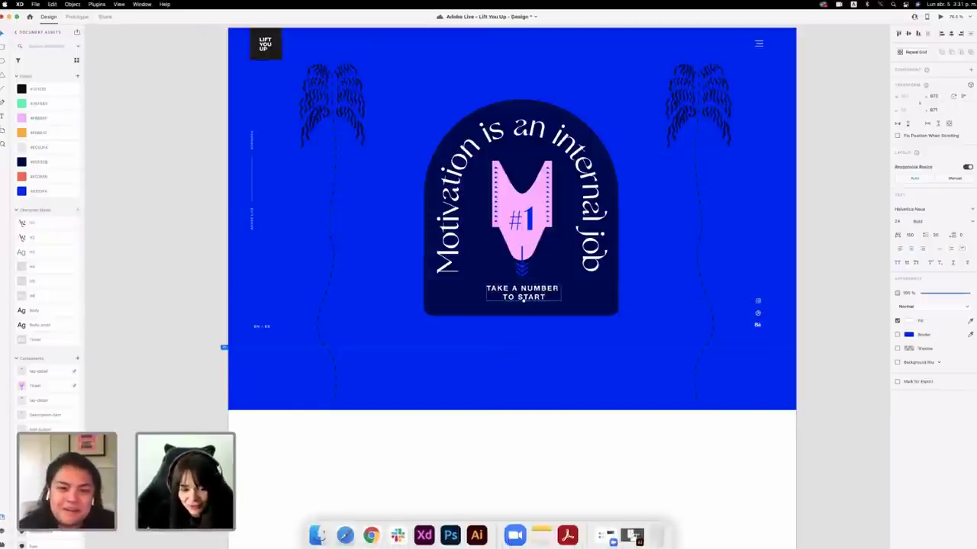
Switch to Illustrator and examine the curved headlines and the plant, star and staircase illustrations, then return to Adobe XD.
{"action": "left_click", "coordinate": [484, 538]}
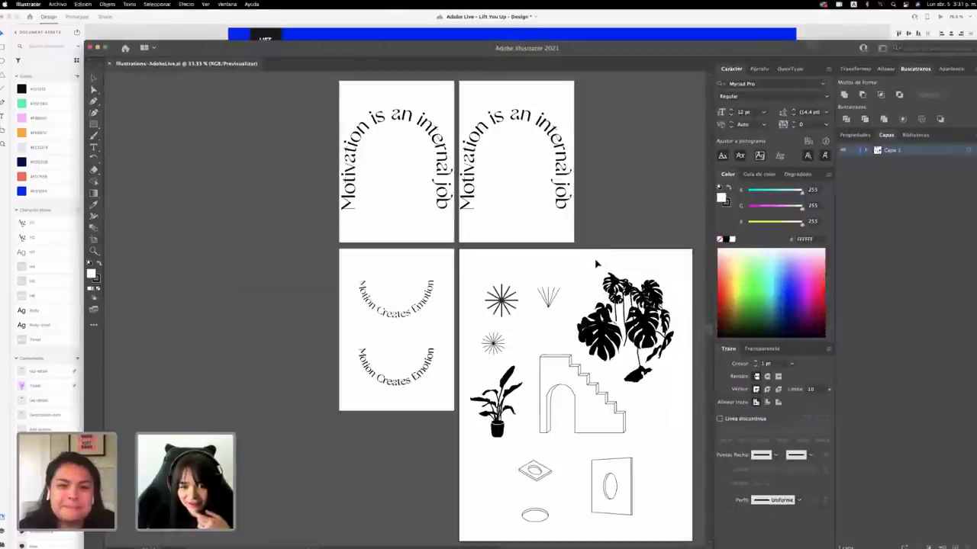
{"action": "left_click", "coordinate": [561, 296]}
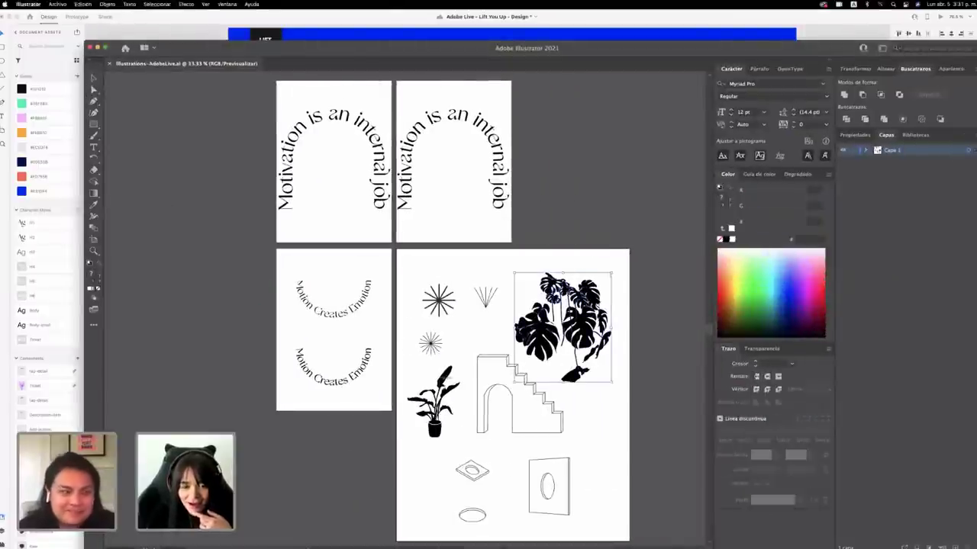
{"action": "left_click", "coordinate": [473, 372]}
{"action": "left_click", "coordinate": [558, 293]}
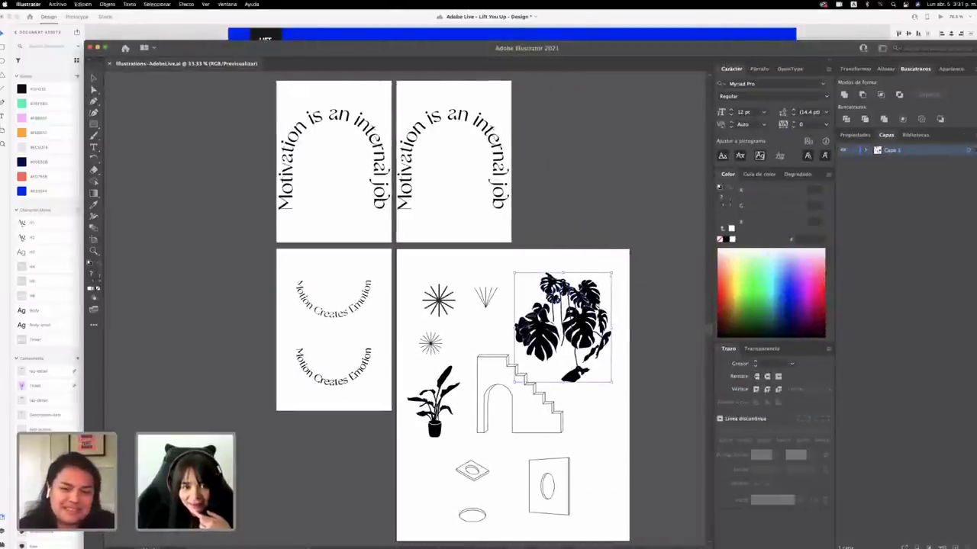
{"action": "left_click", "coordinate": [355, 126]}
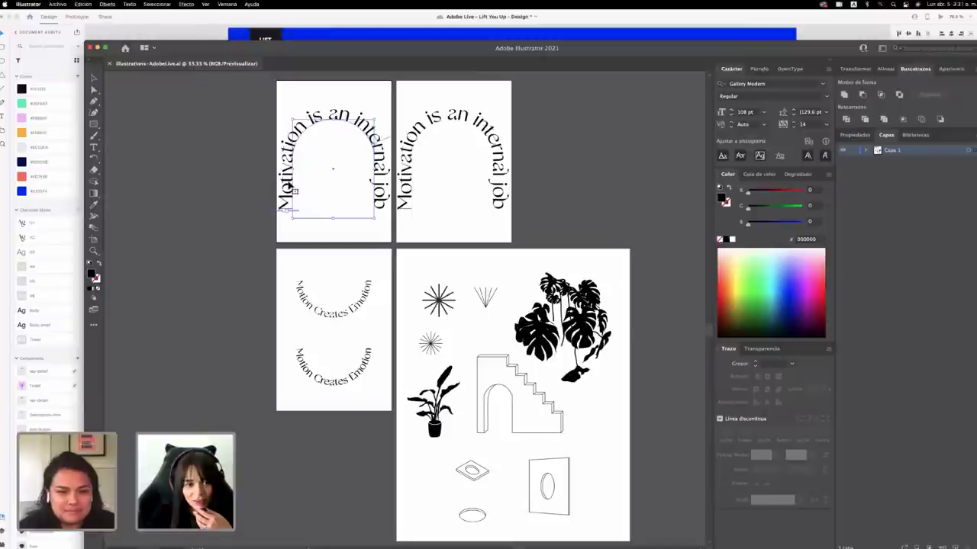
{"action": "scroll", "coordinate": [290, 188], "scroll_direction": "down", "scroll_amount": 1}
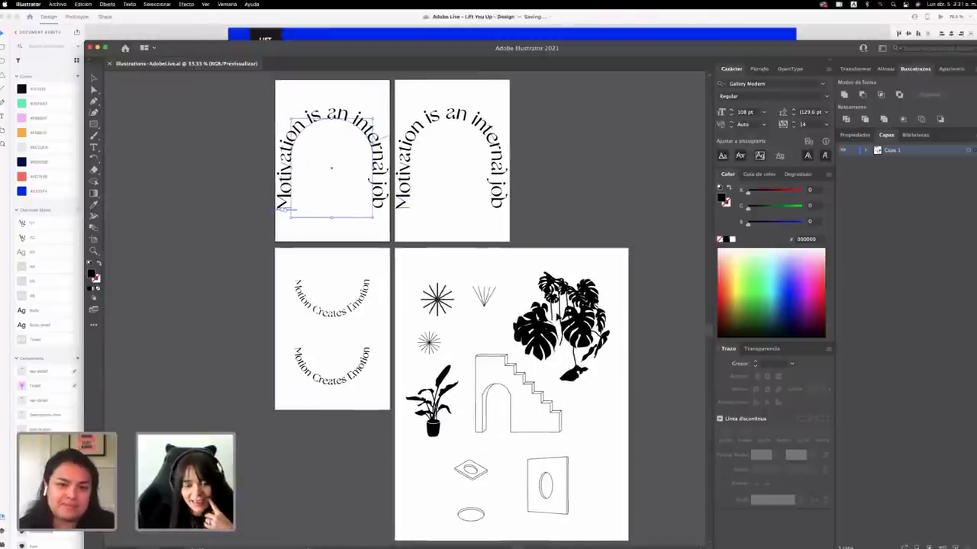
{"action": "left_click", "coordinate": [543, 269]}
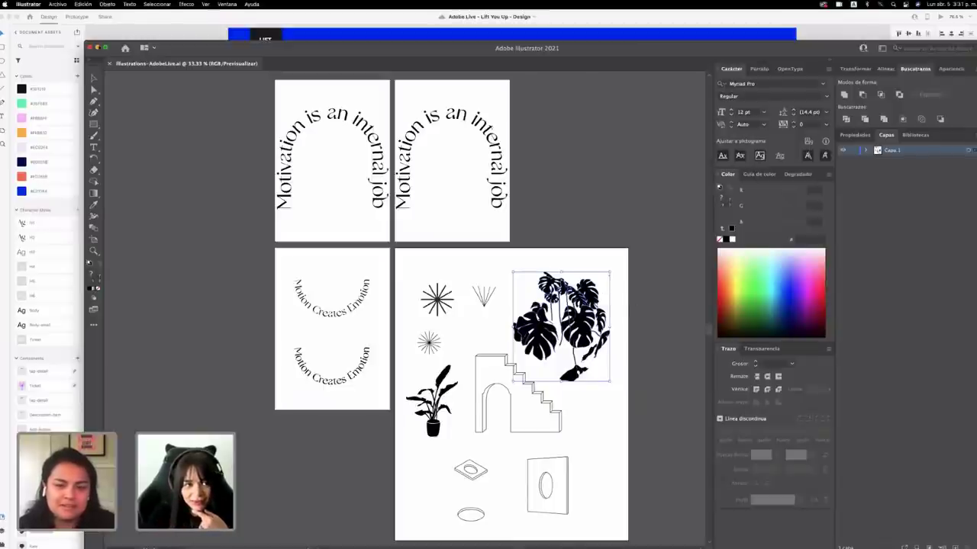
{"action": "left_click", "coordinate": [98, 47]}
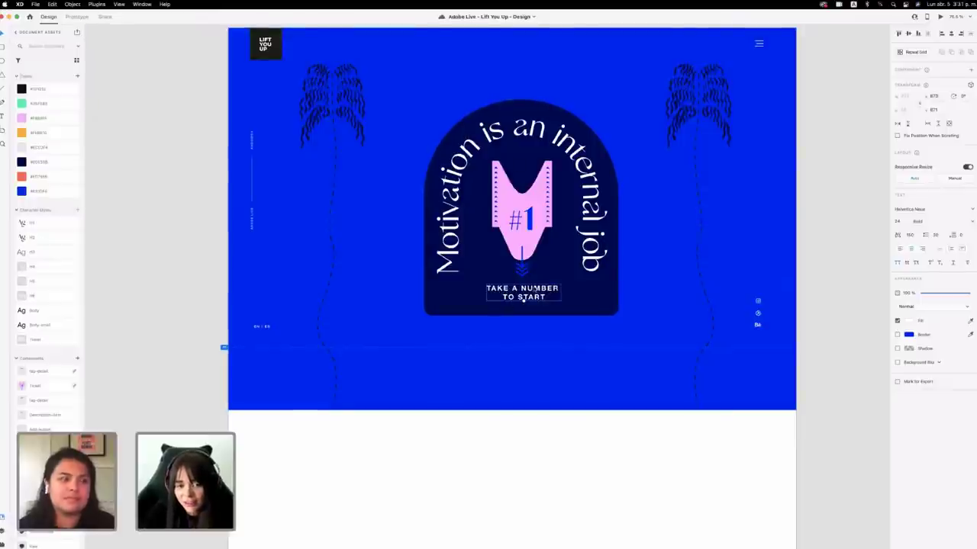
Nudge the "Take a number to start" text slightly sideways to centre it beneath the ticket.
{"action": "left_click_drag", "start_coordinate": [533, 289], "coordinate": [534, 289]}
{"action": "key", "text": "Right"}
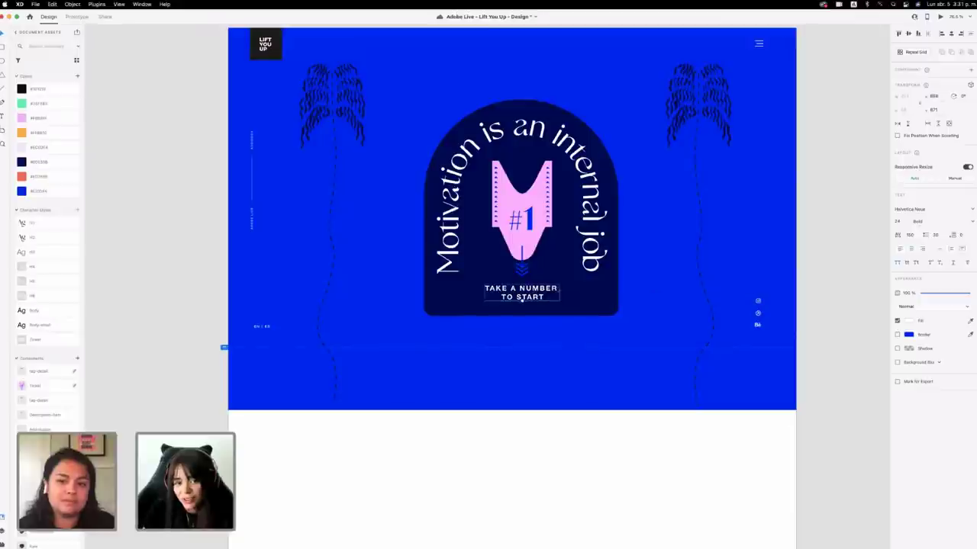
{"action": "left_click", "coordinate": [822, 294]}
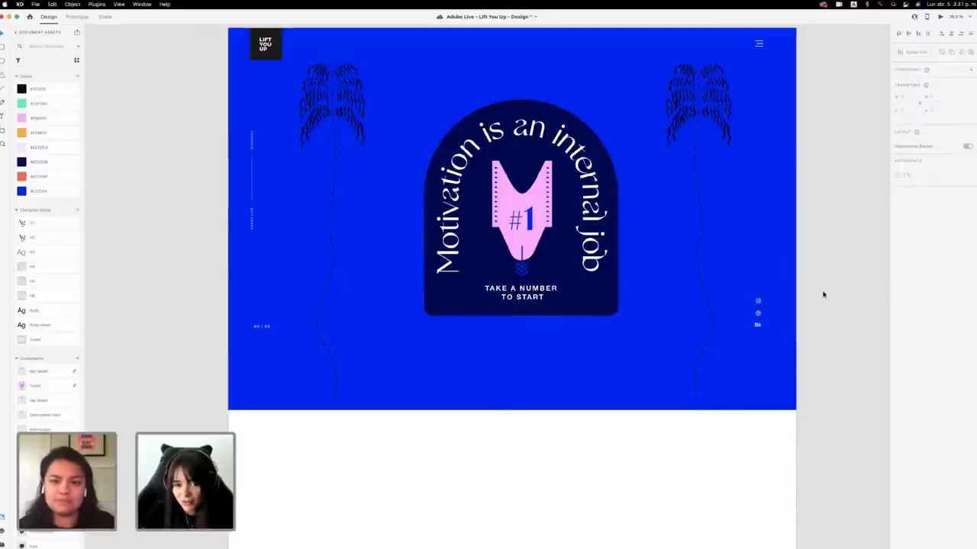
Duplicate the navy arch, offset the copy diagonally down towards the palm nearest the logo, and lower its opacity to about 10%.
{"action": "scroll", "coordinate": [823, 295], "scroll_direction": "down", "scroll_amount": 3}
{"action": "scroll", "coordinate": [823, 295], "scroll_direction": "right", "scroll_amount": 3}
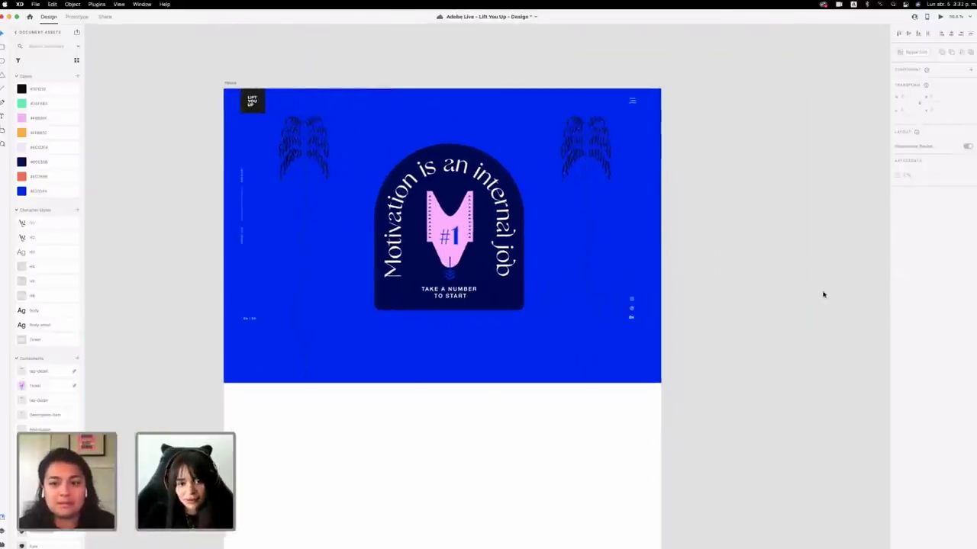
{"action": "scroll", "coordinate": [823, 295], "scroll_direction": "down", "scroll_amount": 3}
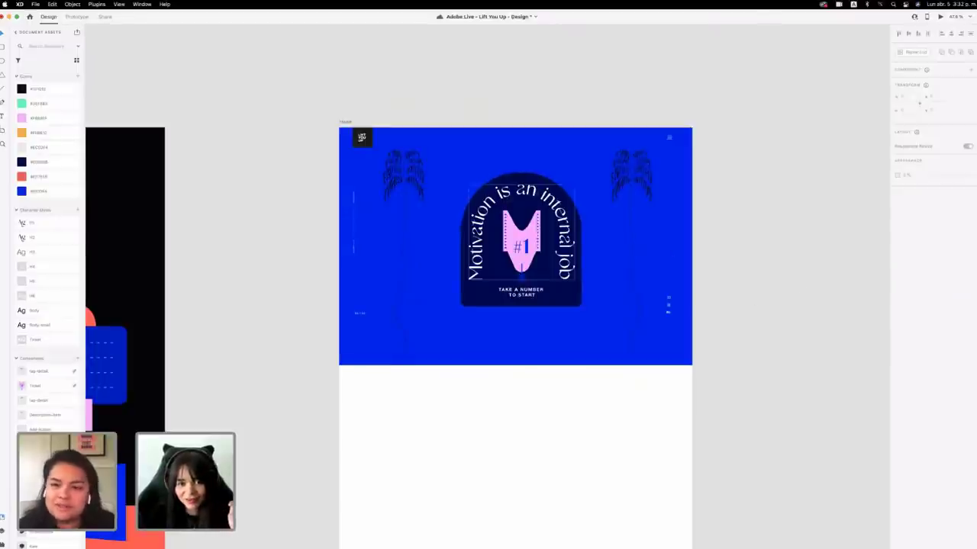
{"action": "left_click", "coordinate": [388, 218]}
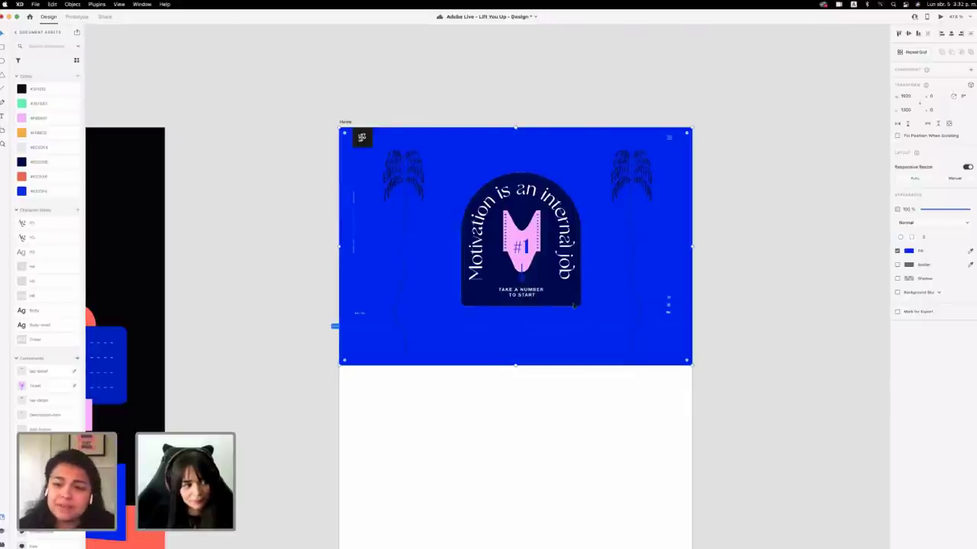
{"action": "left_click", "coordinate": [568, 306]}
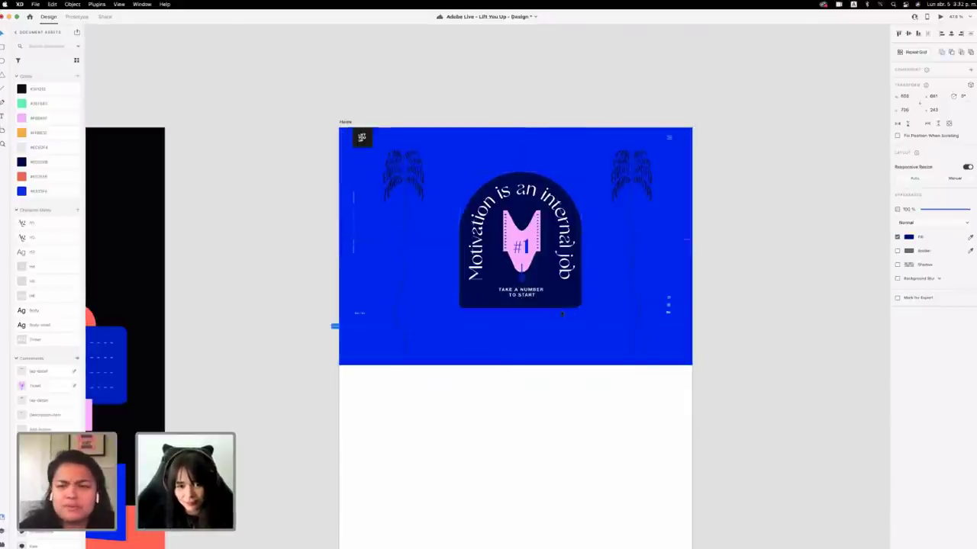
{"action": "left_click_drag", "start_coordinate": [561, 313], "coordinate": [542, 332]}
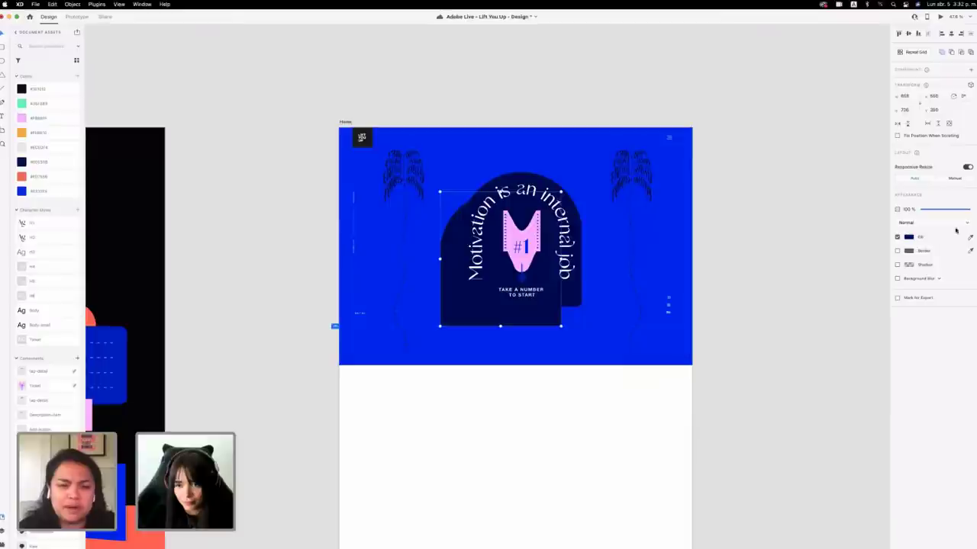
{"action": "left_click_drag", "start_coordinate": [969, 209], "coordinate": [925, 211]}
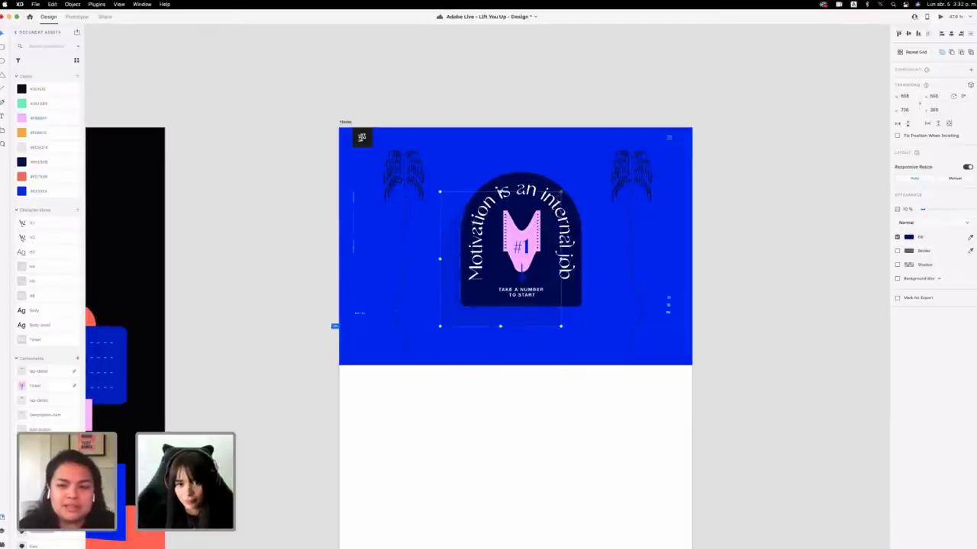
Enlarge the faint arch copy to about 833 px wide, centre it behind the navy arch and save the document.
{"action": "left_click_drag", "start_coordinate": [562, 192], "coordinate": [602, 157]}
{"action": "left_click_drag", "start_coordinate": [524, 164], "coordinate": [528, 163]}
{"action": "left_click", "coordinate": [528, 164]}
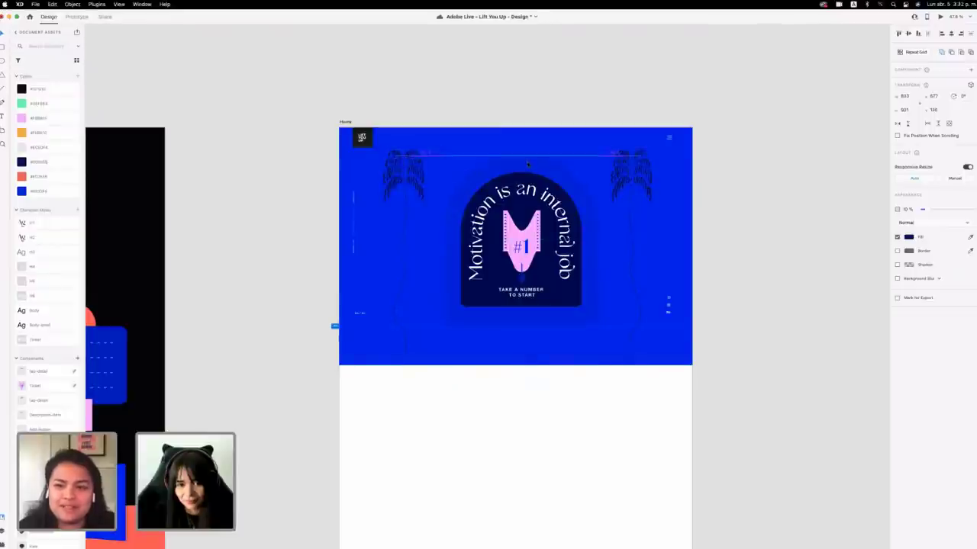
{"action": "left_click", "coordinate": [528, 164]}
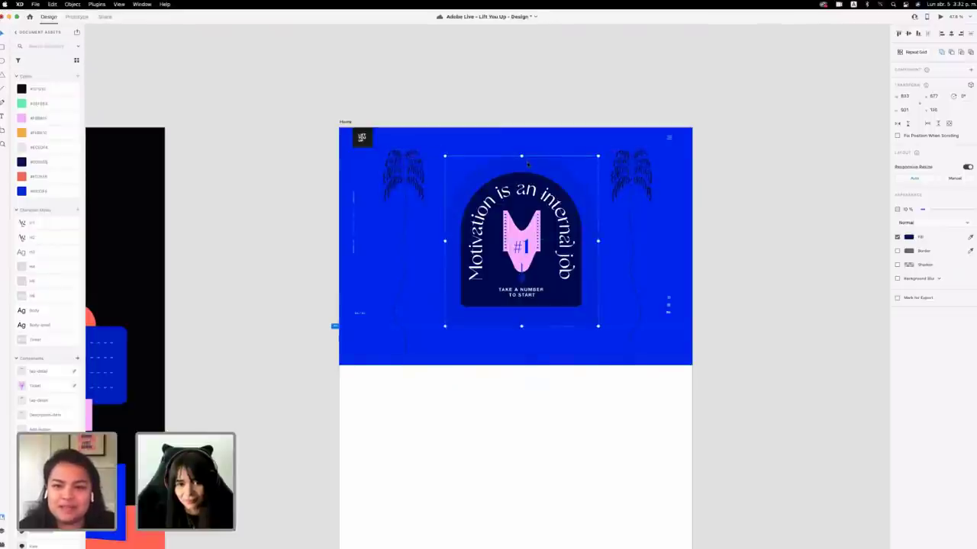
{"action": "left_click", "coordinate": [521, 158]}
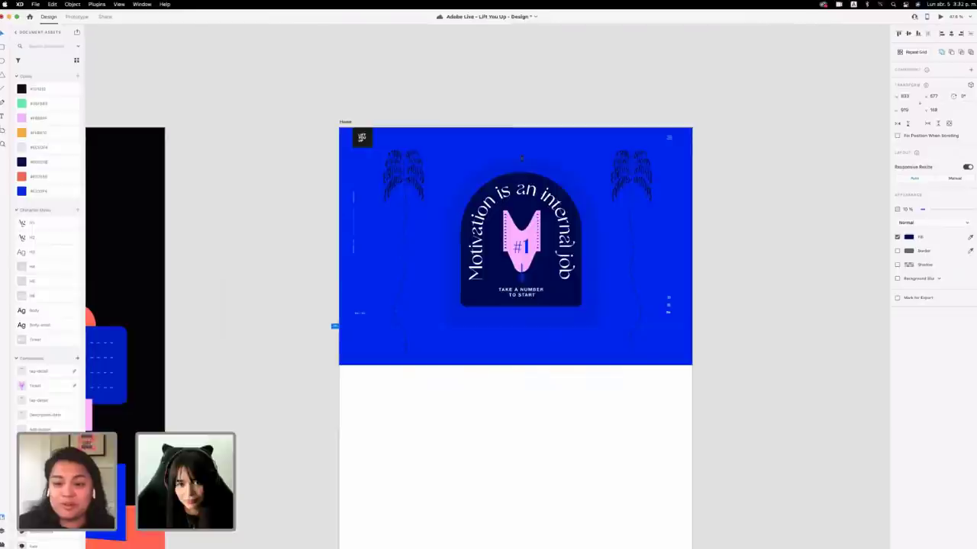
{"action": "left_click", "coordinate": [802, 288]}
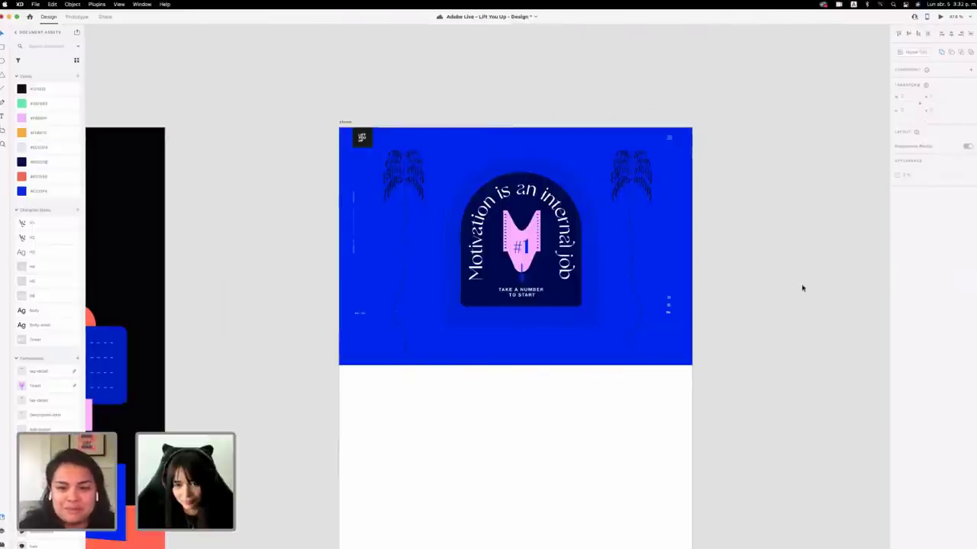
{"action": "key", "text": "super+s"}
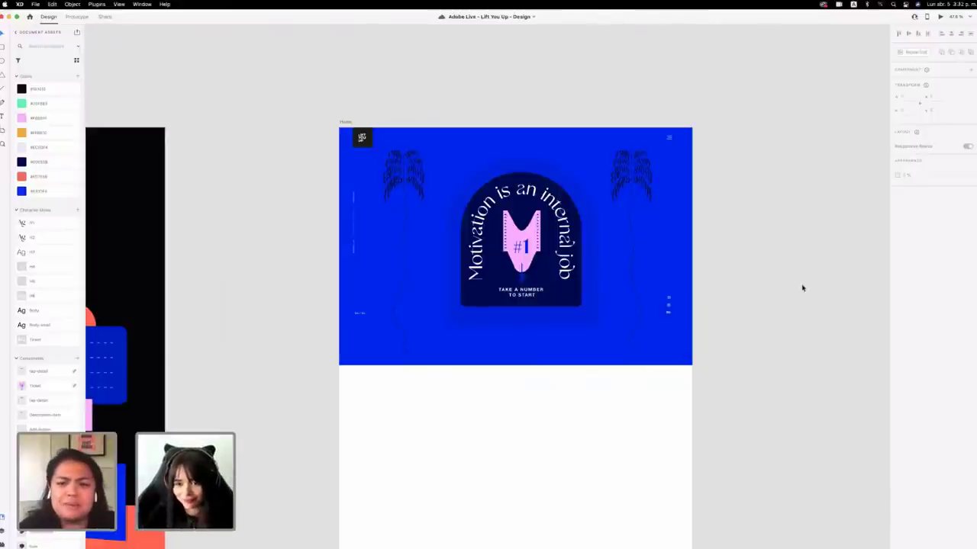
Duplicate the blue background rectangle directly beneath the opening section and fill the copy with the saved pink colour.
{"action": "scroll", "coordinate": [779, 267], "scroll_direction": "right", "scroll_amount": 2}
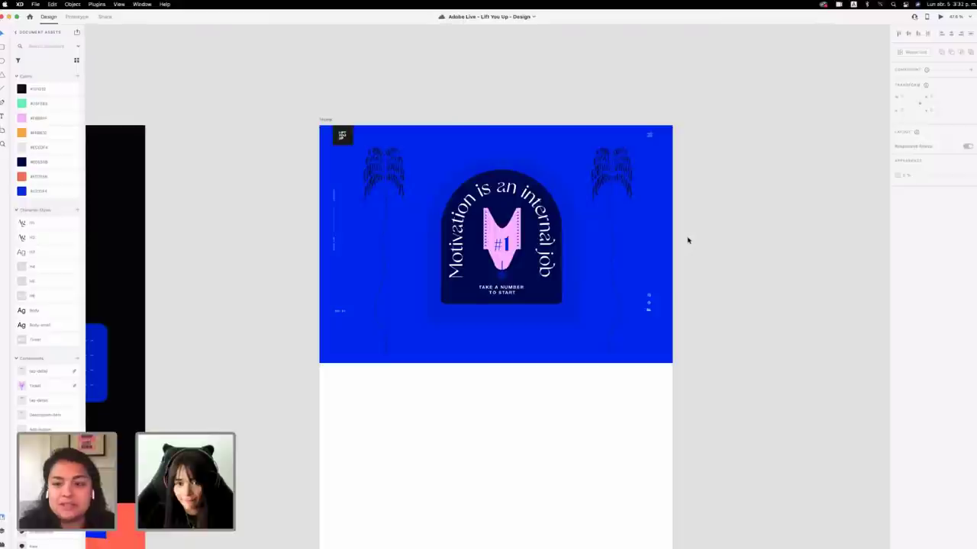
{"action": "scroll", "coordinate": [688, 240], "scroll_direction": "down", "scroll_amount": 3}
{"action": "scroll", "coordinate": [687, 241], "scroll_direction": "down", "scroll_amount": 2}
{"action": "scroll", "coordinate": [688, 241], "scroll_direction": "down", "scroll_amount": 3}
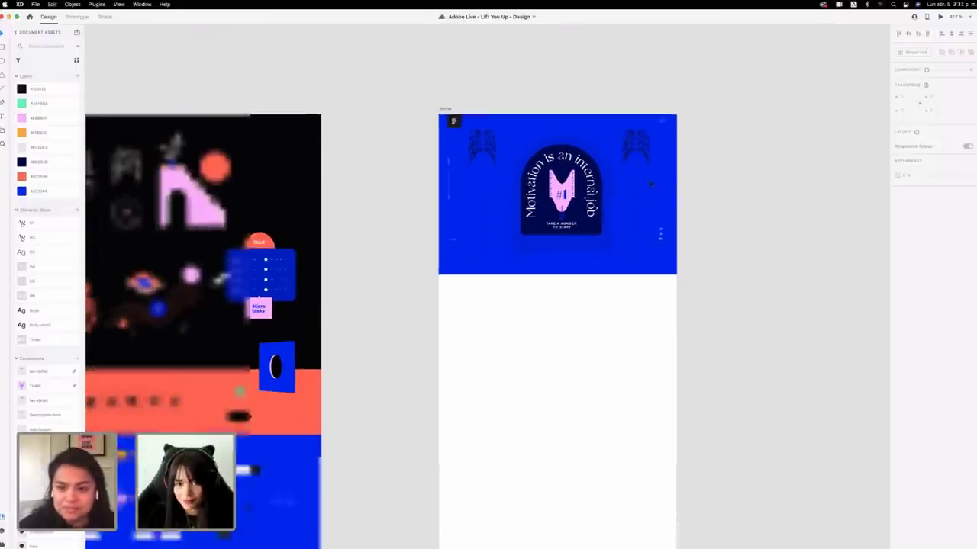
{"action": "left_click", "coordinate": [656, 156]}
{"action": "left_click_drag", "start_coordinate": [656, 157], "coordinate": [657, 310]}
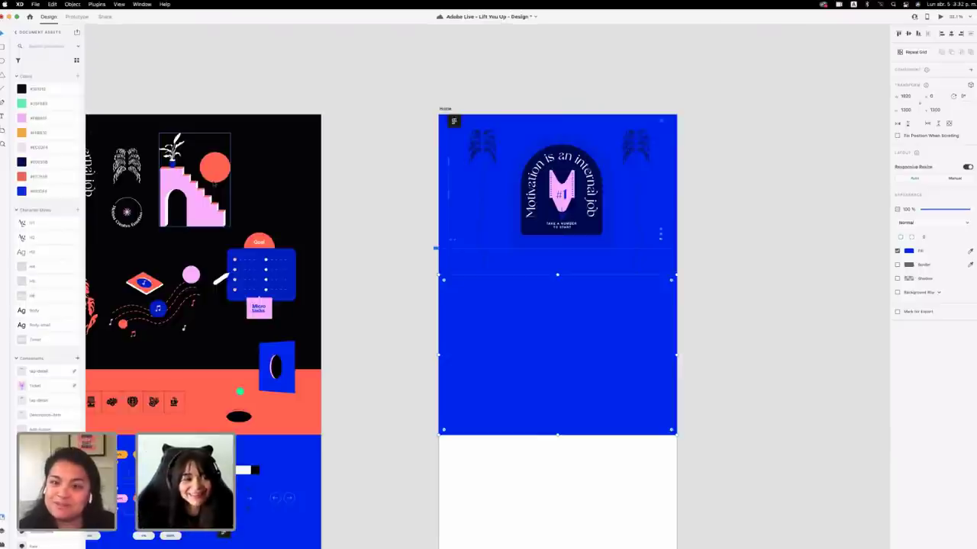
{"action": "left_click", "coordinate": [38, 119]}
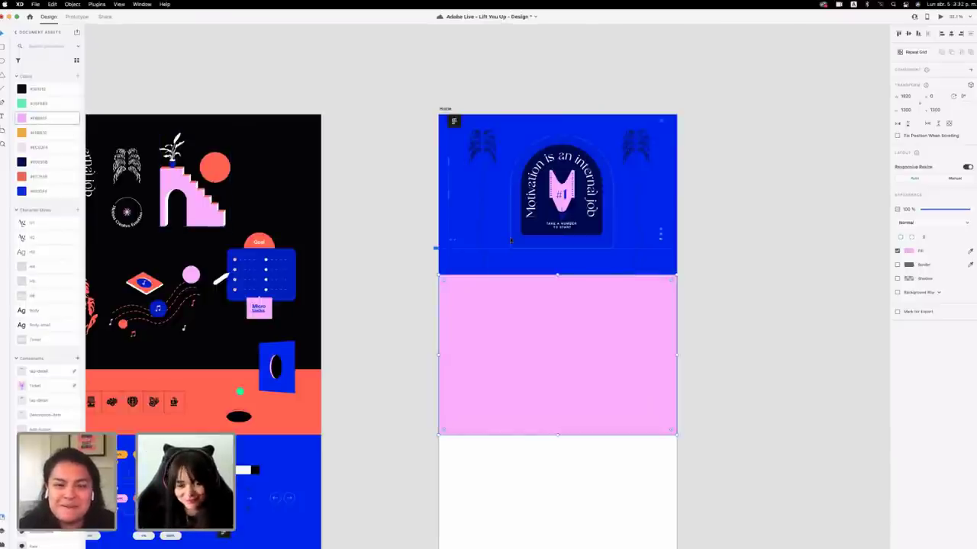
{"action": "left_click", "coordinate": [713, 338]}
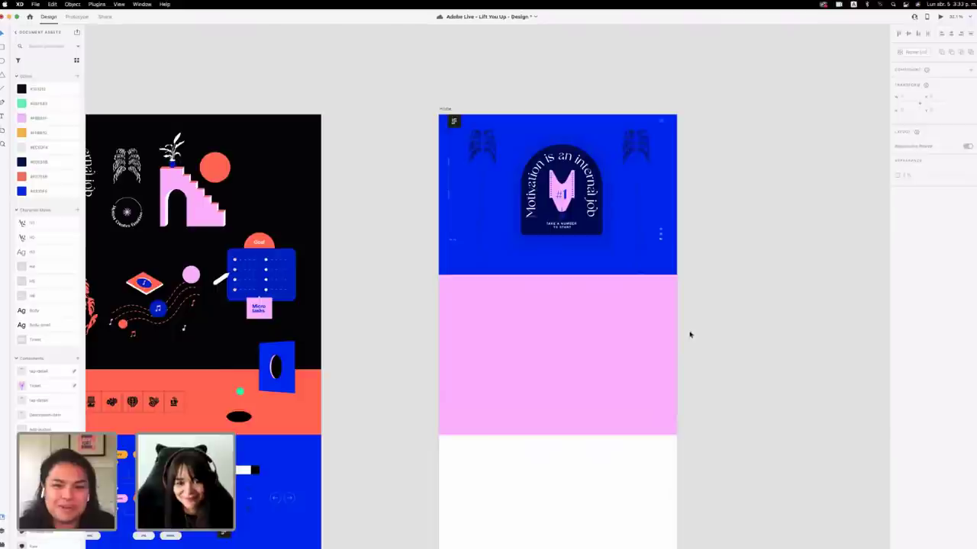
{"action": "left_click", "coordinate": [592, 233]}
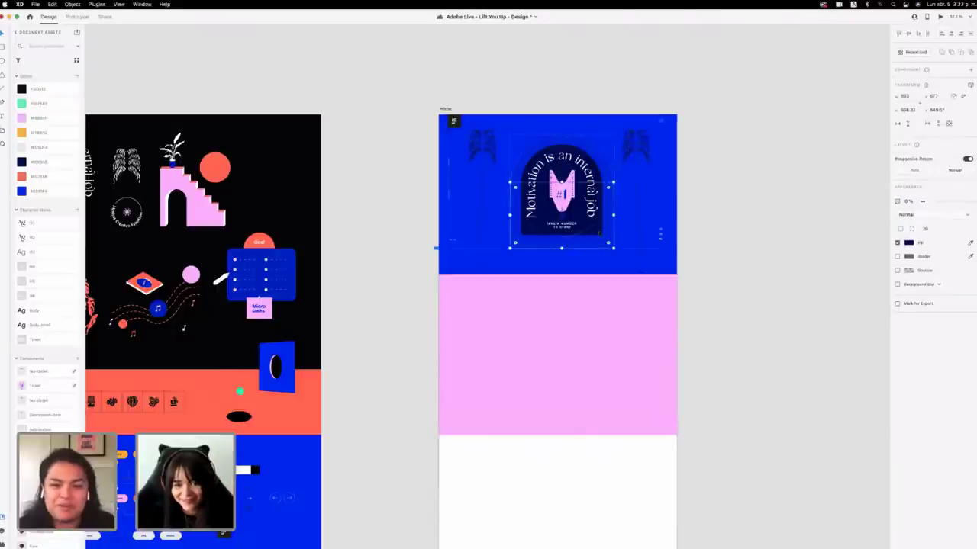
{"action": "double_click", "coordinate": [599, 233]}
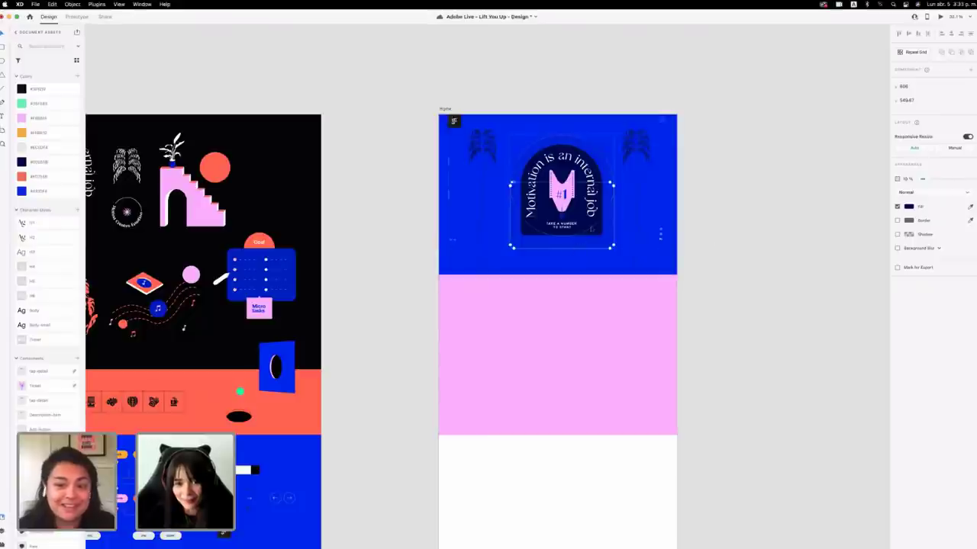
{"action": "scroll", "coordinate": [587, 227], "scroll_direction": "up", "scroll_amount": 5}
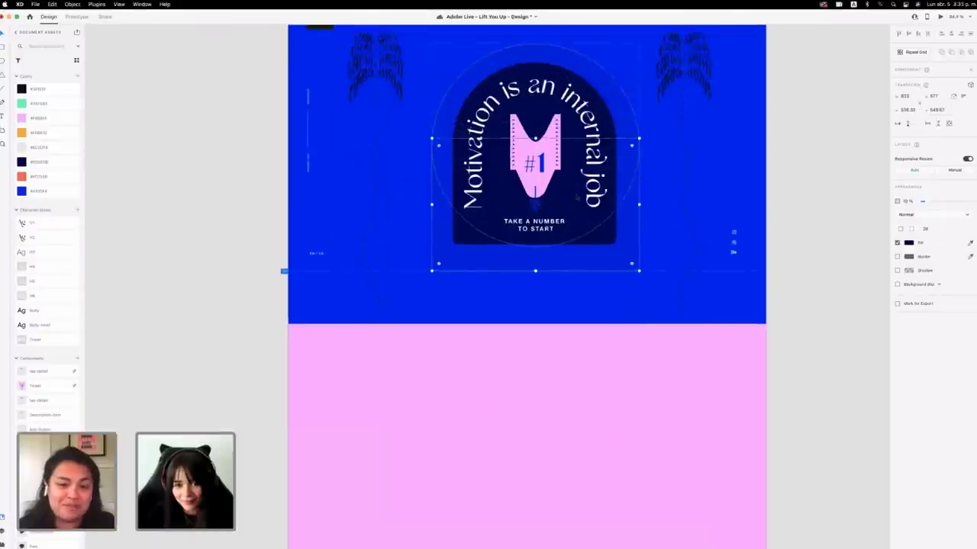
{"action": "left_click_drag", "start_coordinate": [577, 197], "coordinate": [609, 213]}
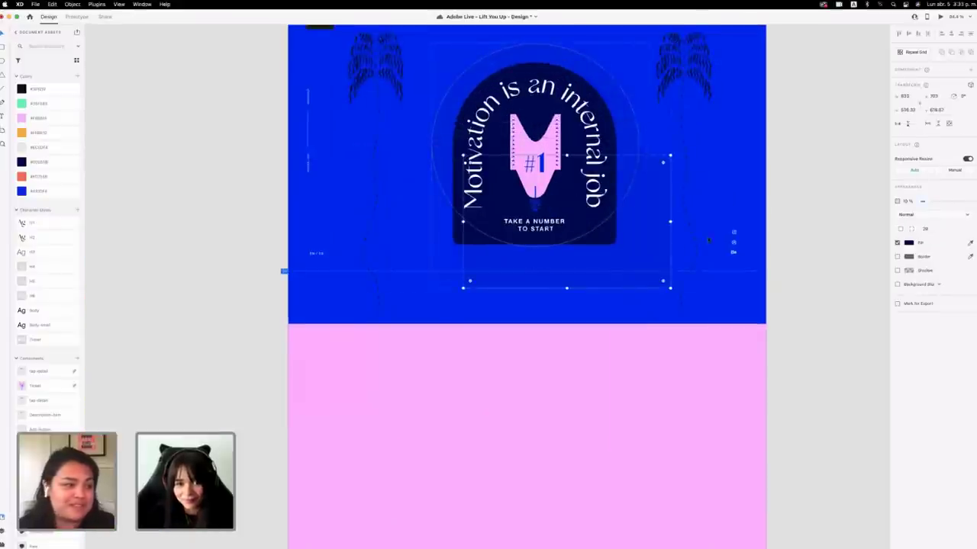
{"action": "key", "text": "super+z"}
{"action": "left_click", "coordinate": [773, 246]}
{"action": "left_click", "coordinate": [615, 240]}
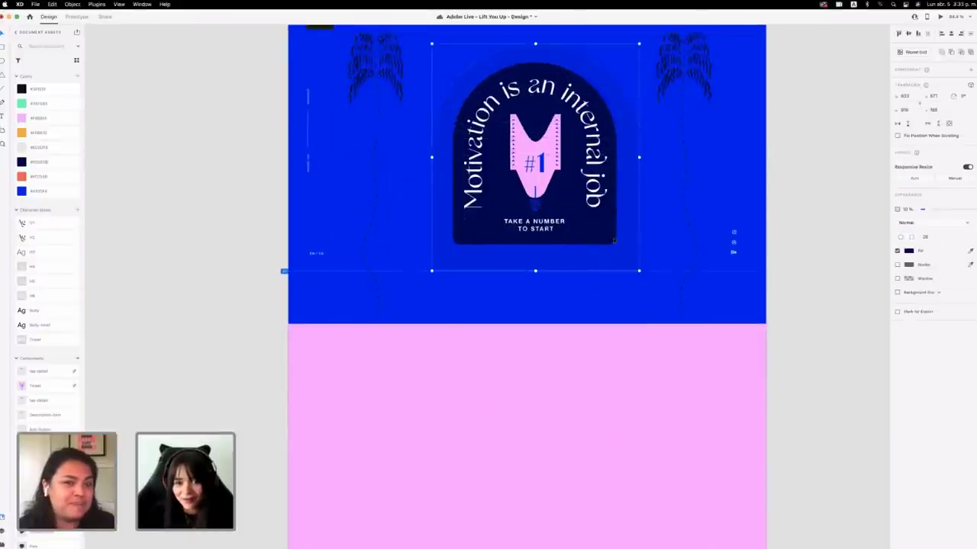
{"action": "left_click_drag", "start_coordinate": [614, 269], "coordinate": [615, 270]}
{"action": "key", "text": "super+z"}
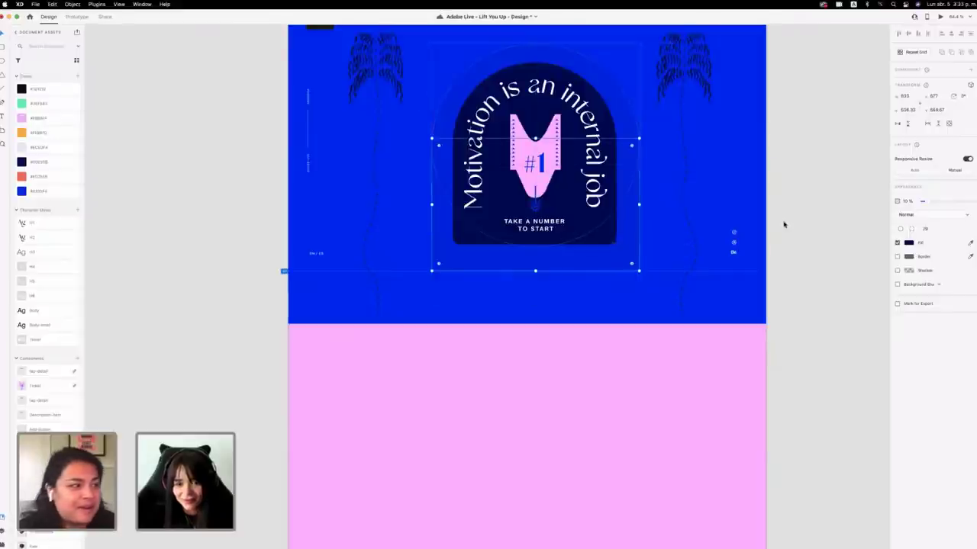
{"action": "left_click", "coordinate": [785, 224]}
Send the blue background and the faint arch backward together and save the document.
{"action": "left_click", "coordinate": [632, 236]}
{"action": "right_click", "coordinate": [654, 228]}
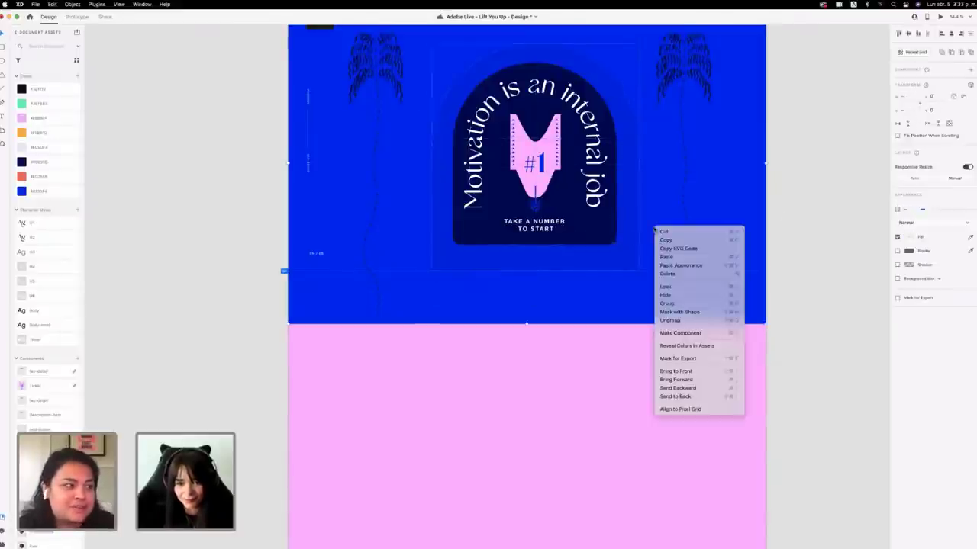
{"action": "left_click", "coordinate": [695, 391]}
{"action": "left_click", "coordinate": [797, 355]}
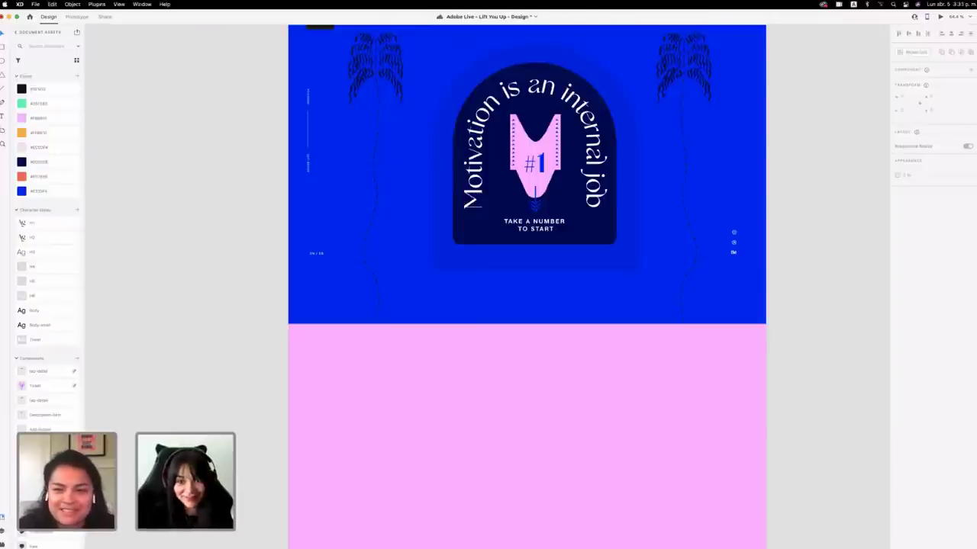
{"action": "key", "text": "super+s"}
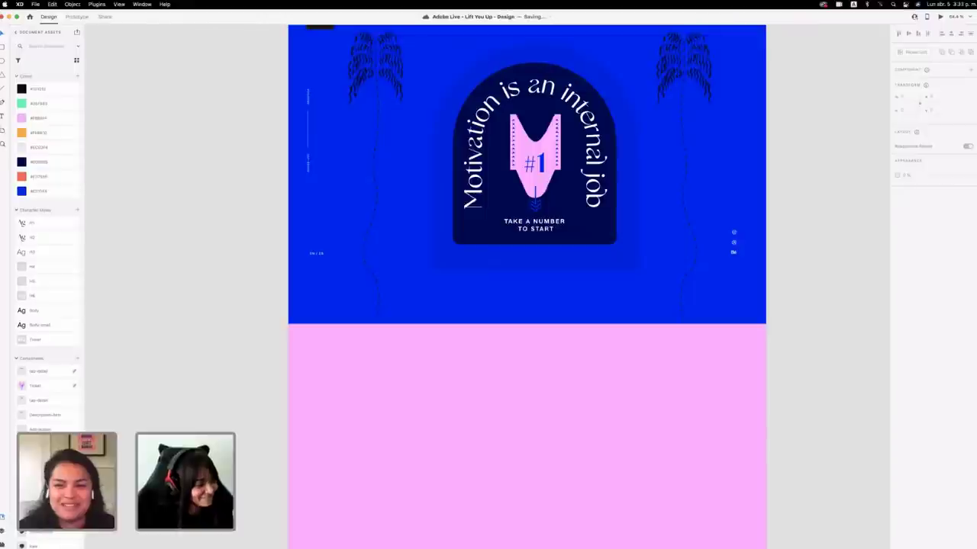
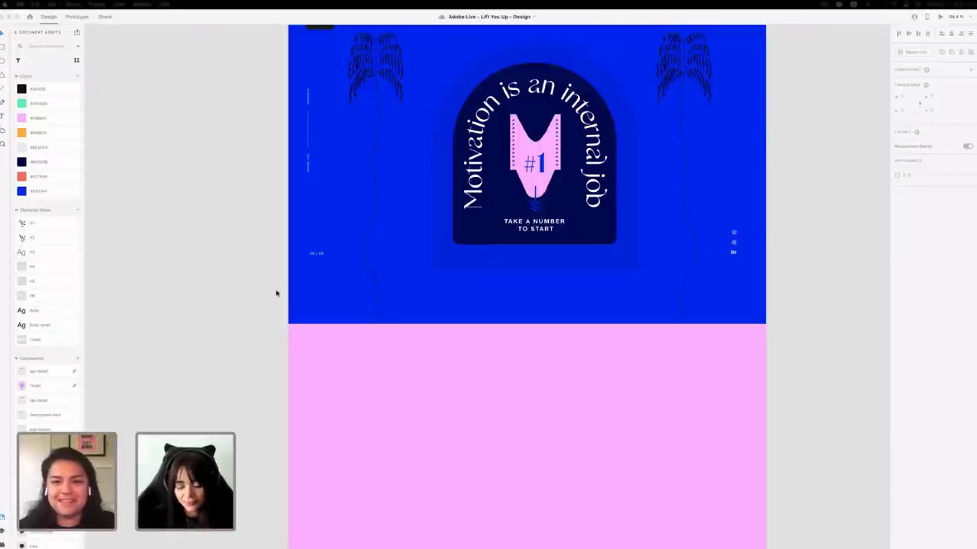
Add the text "Most people struggle with motivation; it is a discipline..." as a new text object in the pink section.
{"action": "scroll", "coordinate": [265, 284], "scroll_direction": "right", "scroll_amount": 1}
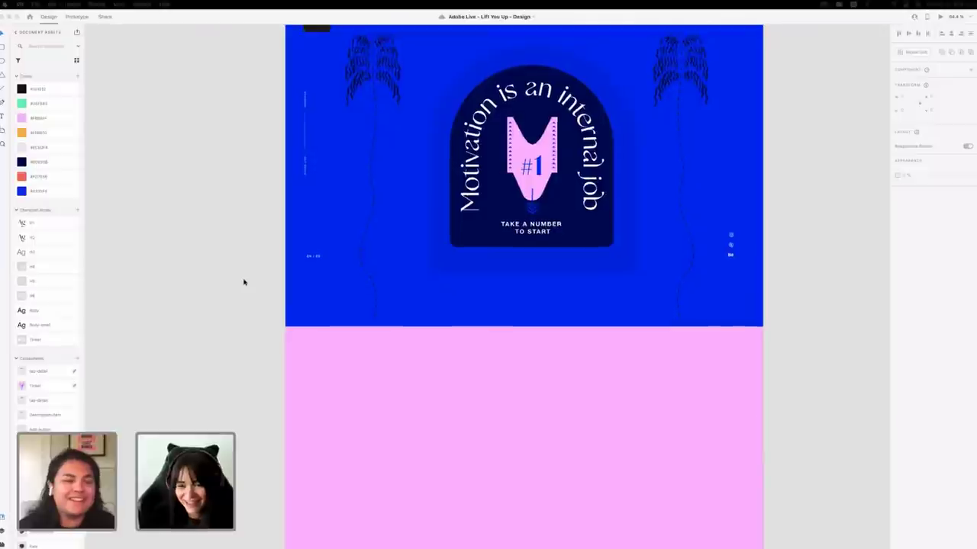
{"action": "scroll", "coordinate": [219, 261], "scroll_direction": "down", "scroll_amount": 5}
{"action": "scroll", "coordinate": [218, 261], "scroll_direction": "up", "scroll_amount": 3}
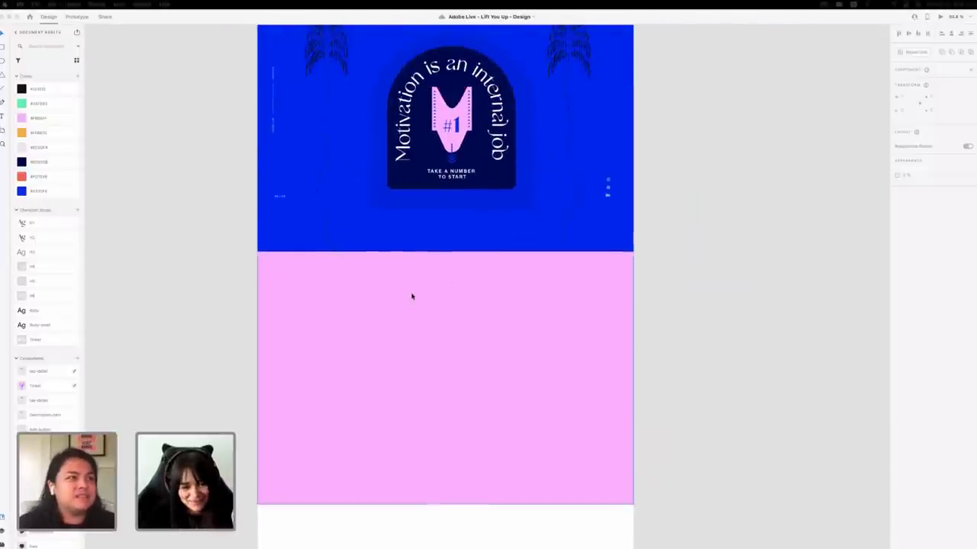
{"action": "scroll", "coordinate": [419, 297], "scroll_direction": "down", "scroll_amount": 2}
{"action": "scroll", "coordinate": [423, 222], "scroll_direction": "left", "scroll_amount": 3}
{"action": "scroll", "coordinate": [424, 226], "scroll_direction": "right", "scroll_amount": 1}
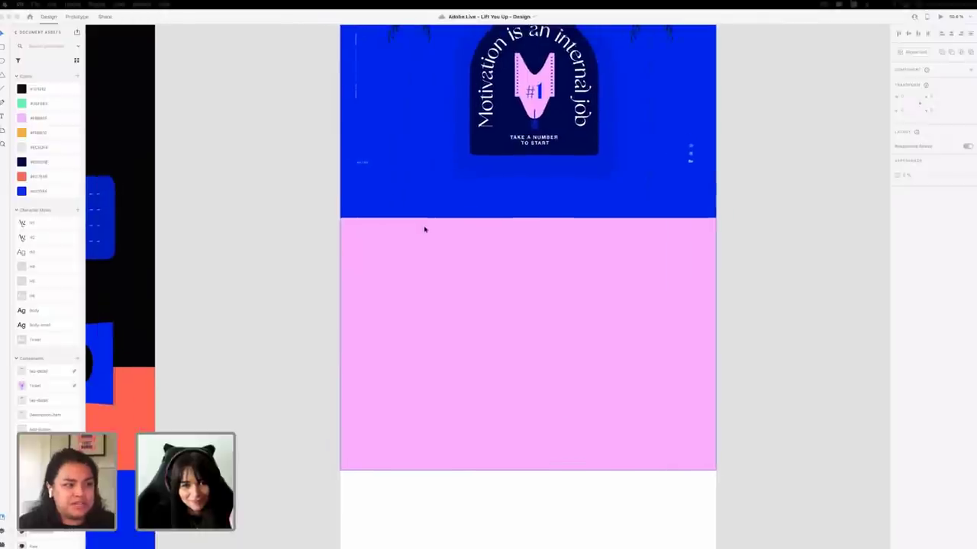
{"action": "scroll", "coordinate": [425, 229], "scroll_direction": "up", "scroll_amount": 1}
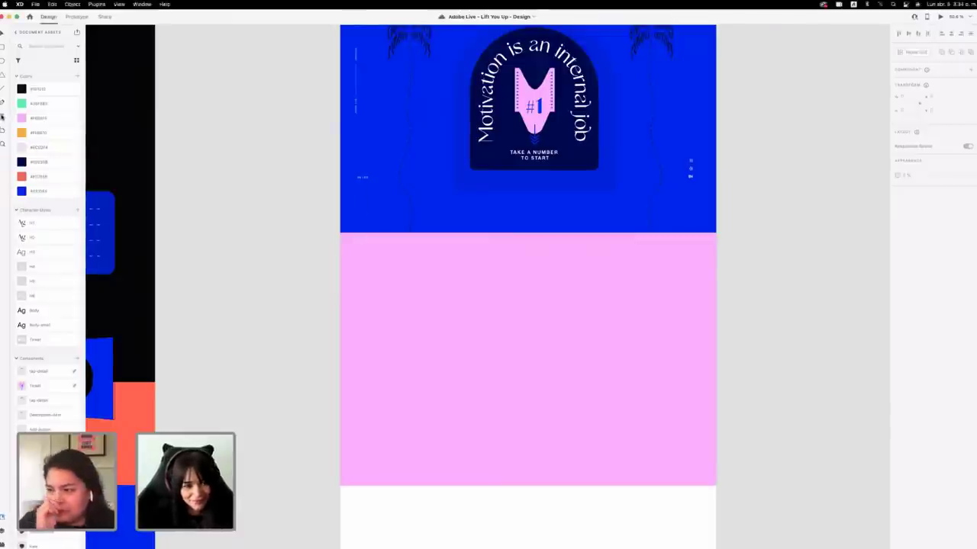
{"action": "left_click", "coordinate": [399, 319]}
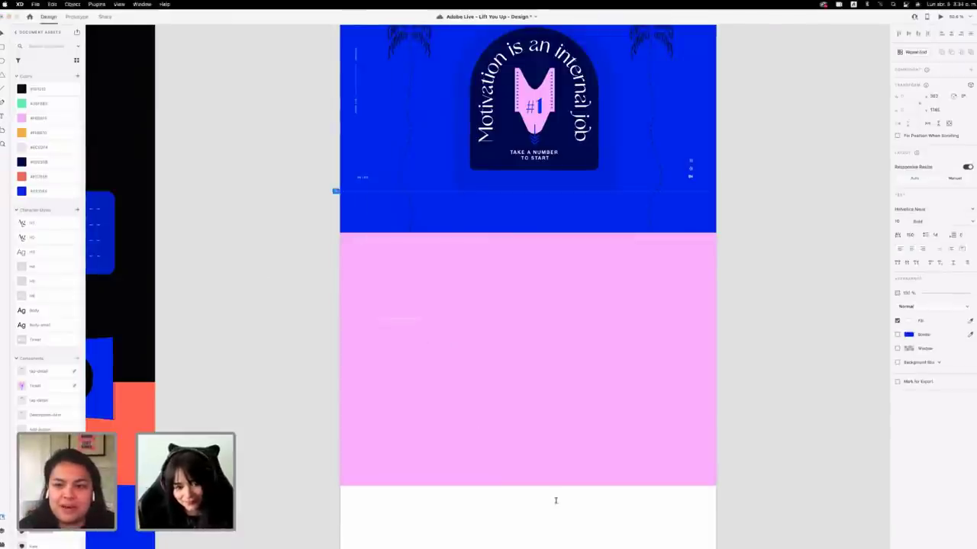
{"action": "left_click", "coordinate": [2, 34]}
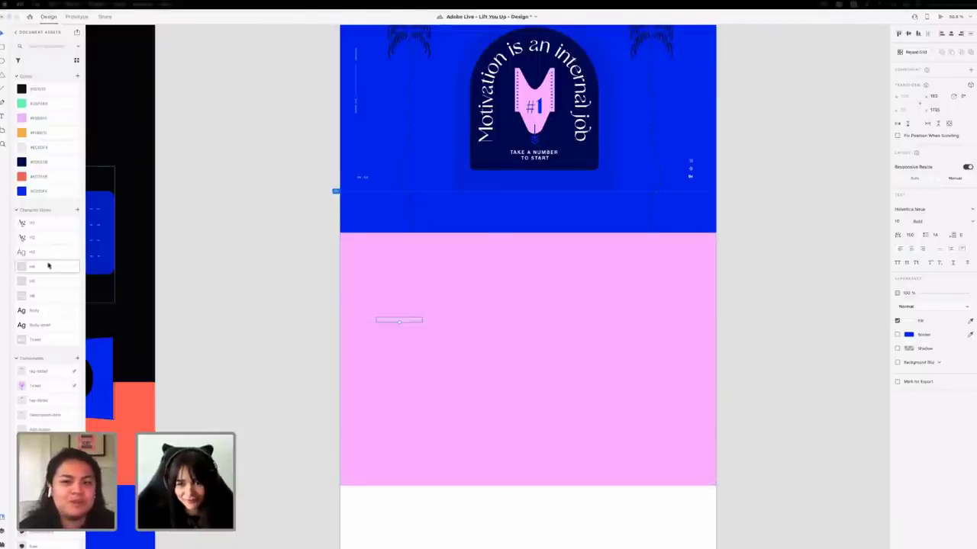
Apply the H2 character style to the new text, left-align it and place it inside the pink section.
{"action": "mouse_move", "coordinate": [49, 263]}
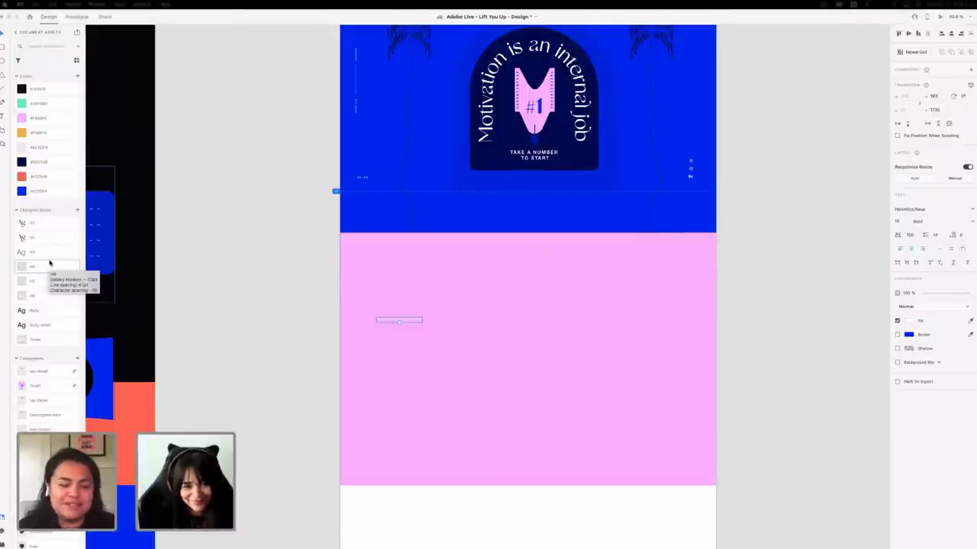
{"action": "left_click", "coordinate": [53, 240]}
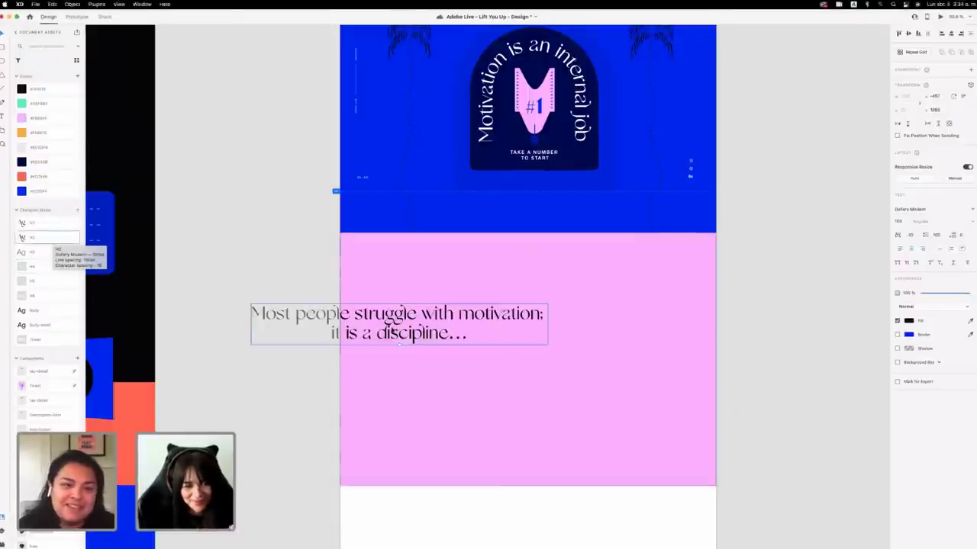
{"action": "left_click", "coordinate": [899, 249]}
{"action": "left_click_drag", "start_coordinate": [486, 316], "coordinate": [484, 318]}
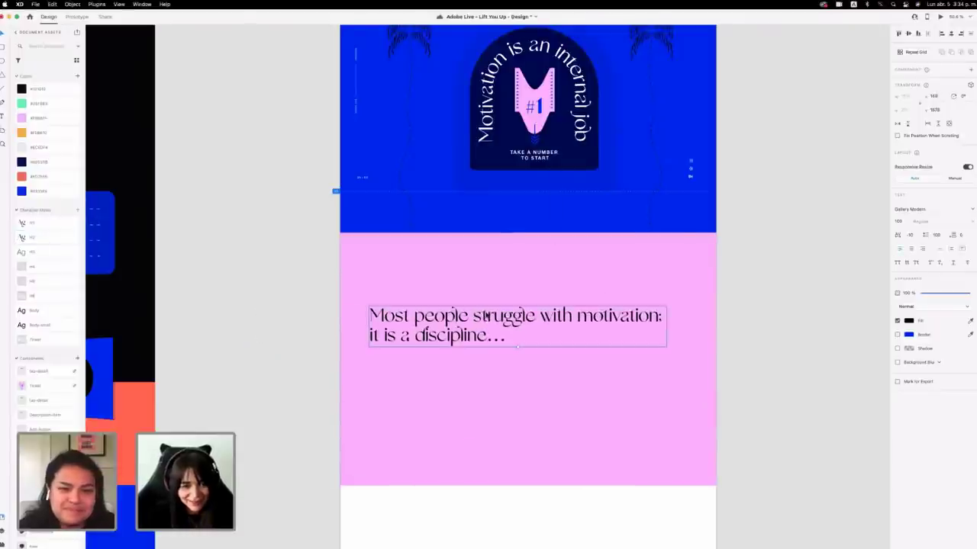
Insert a line break after "struggle" so the pink section's heading runs over three lines.
{"action": "double_click", "coordinate": [599, 314]}
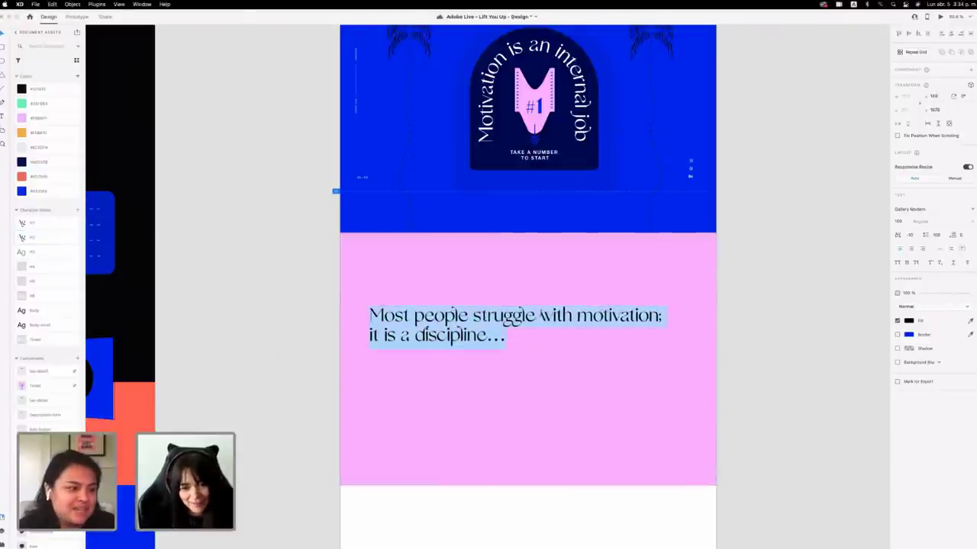
{"action": "left_click", "coordinate": [540, 315]}
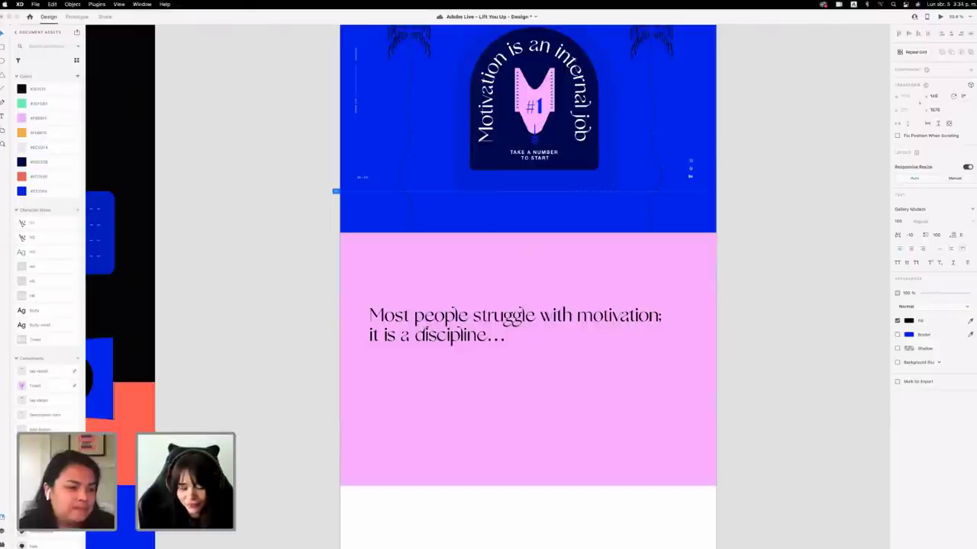
{"action": "key", "text": "Return"}
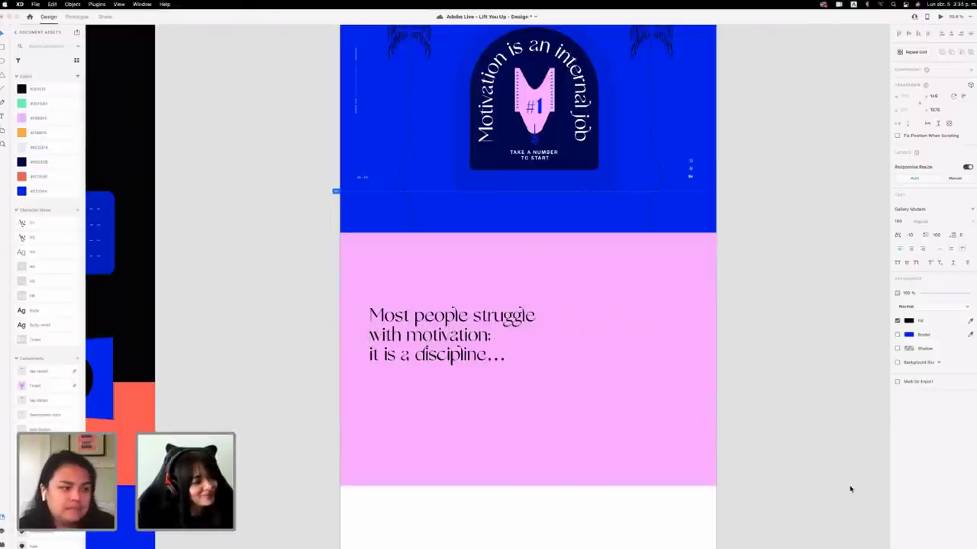
{"action": "key", "text": "Escape"}
Shift the three-line heading slightly inward from the artboard's edge and recolour it with the saved bright blue.
{"action": "left_click_drag", "start_coordinate": [493, 317], "coordinate": [496, 325]}
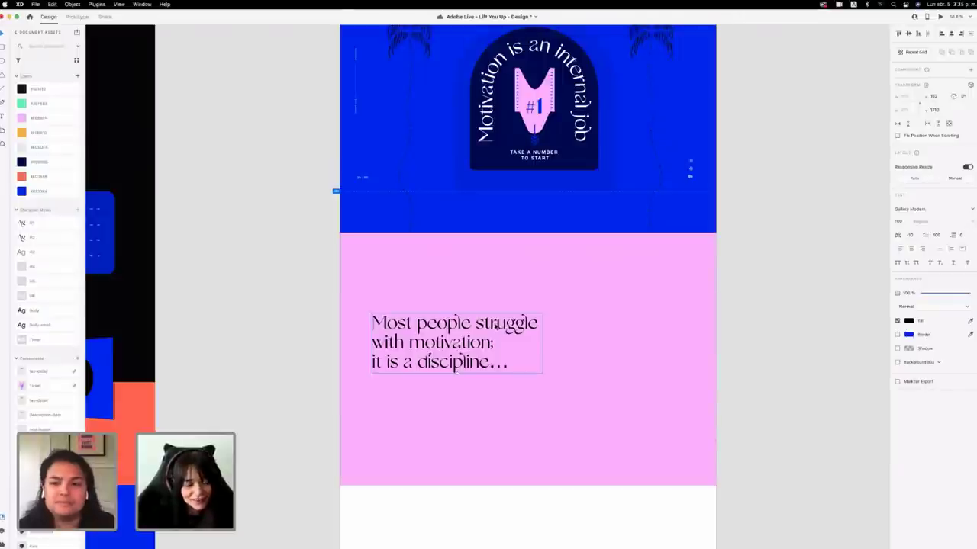
{"action": "left_click_drag", "start_coordinate": [496, 327], "coordinate": [507, 321]}
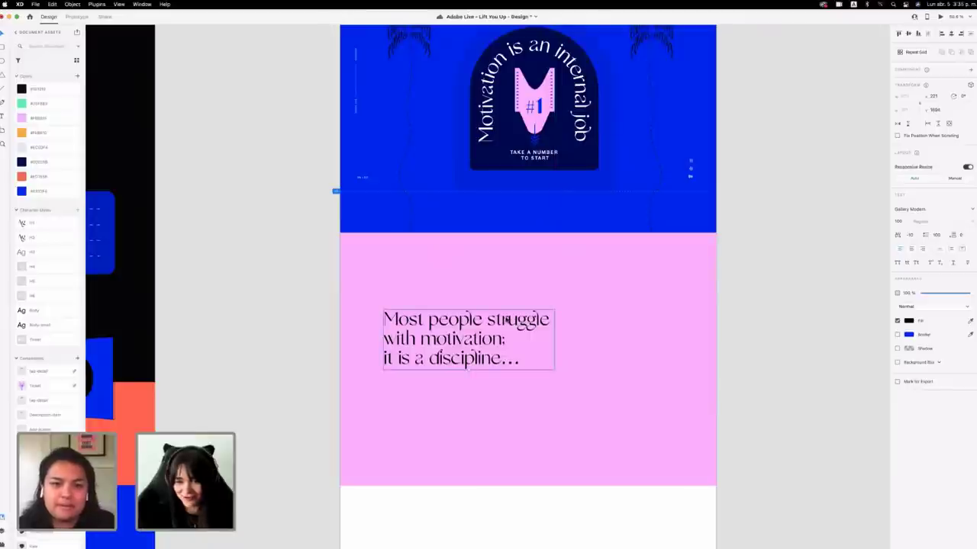
{"action": "left_click", "coordinate": [48, 193]}
{"action": "left_click", "coordinate": [718, 336]}
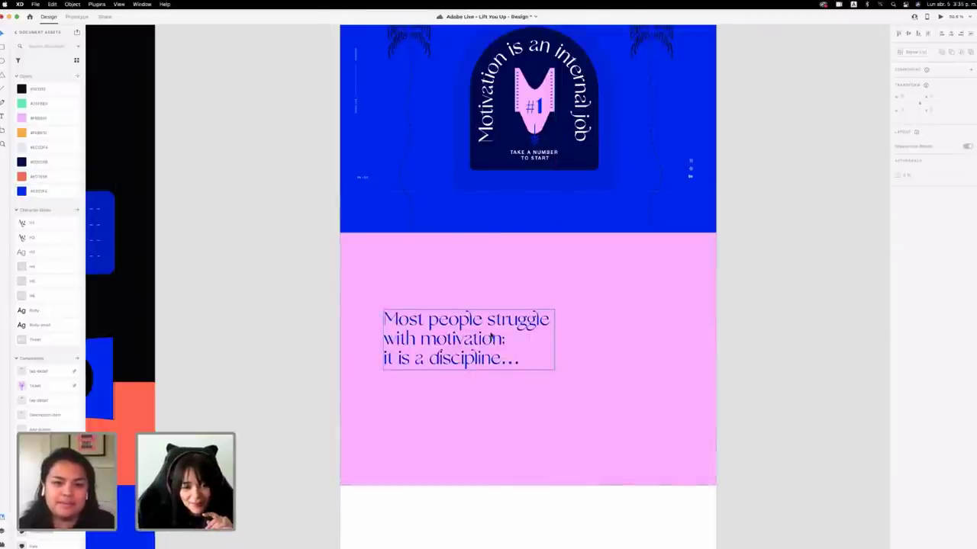
Display the Home artboard's layout grid and shift the pink section's heading slightly inward to X 240.
{"action": "left_click_drag", "start_coordinate": [491, 337], "coordinate": [492, 333]}
{"action": "left_click", "coordinate": [663, 294]}
{"action": "scroll", "coordinate": [294, 33], "scroll_direction": "up", "scroll_amount": 3}
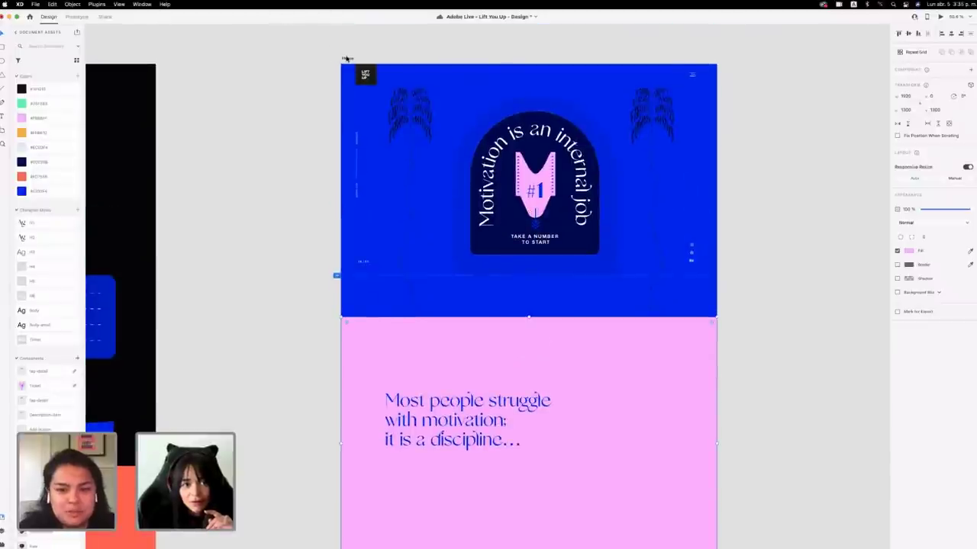
{"action": "left_click", "coordinate": [346, 59]}
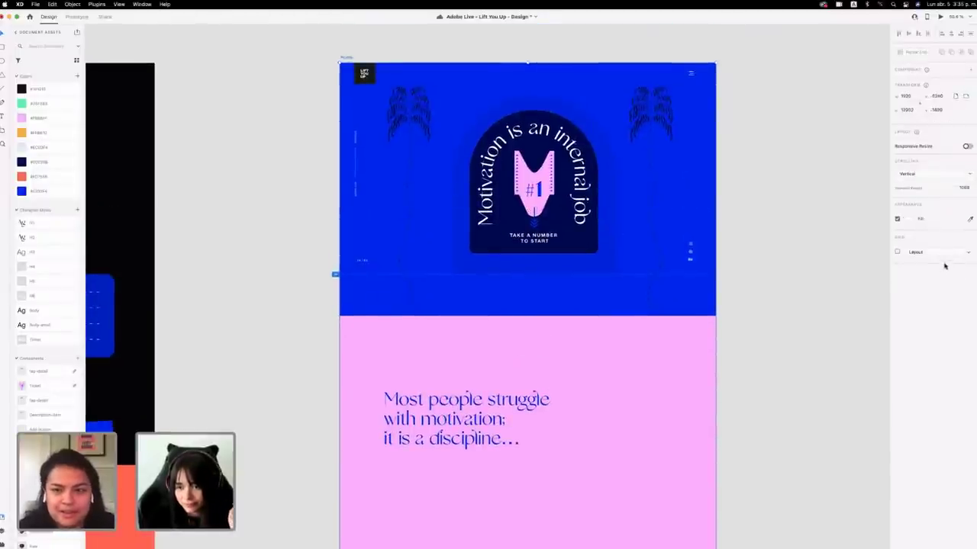
{"action": "left_click", "coordinate": [897, 252]}
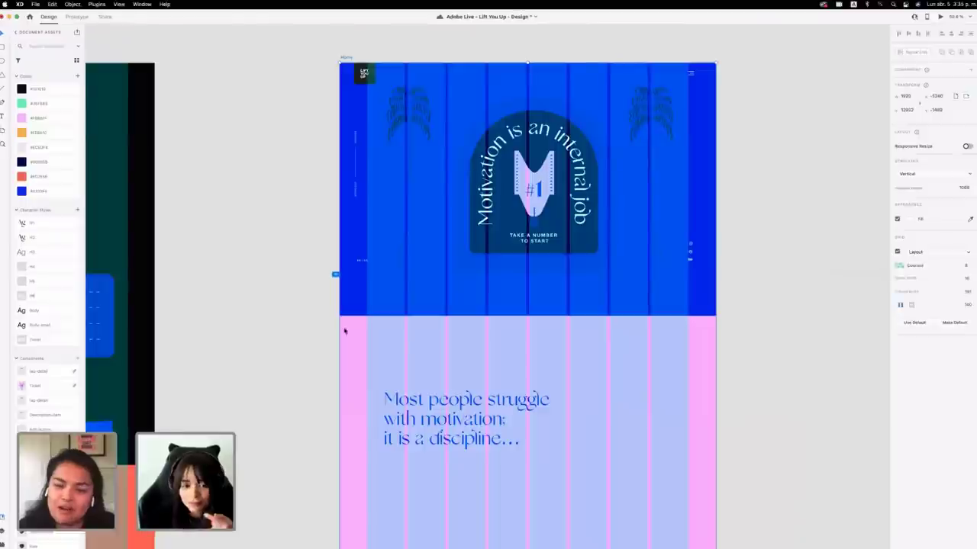
{"action": "left_click", "coordinate": [484, 407]}
{"action": "mouse_move", "coordinate": [484, 407]}
{"action": "left_mouse_down"}
{"action": "mouse_move", "coordinate": [506, 406]}
{"action": "mouse_move", "coordinate": [490, 404]}
{"action": "left_mouse_up"}
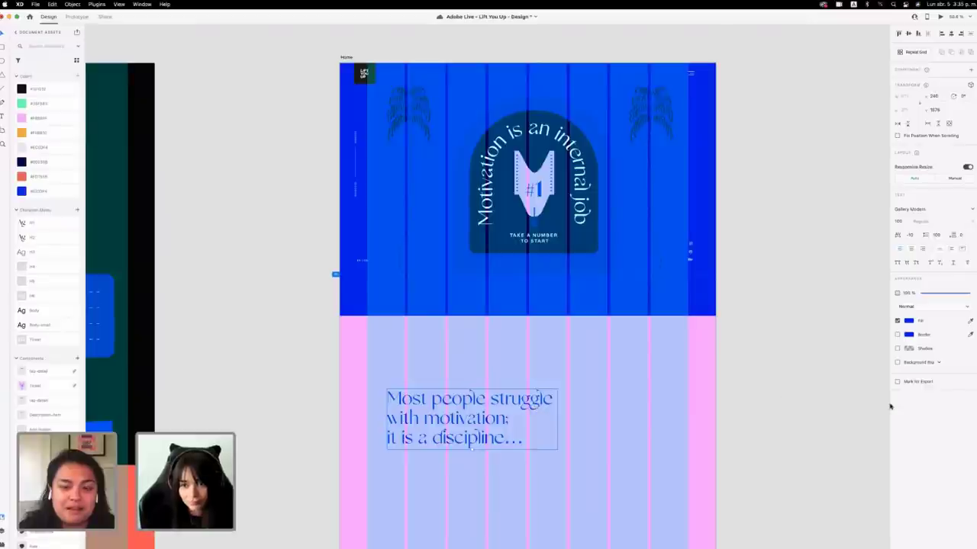
Hide the Home artboard's layout grid and nudge the heading slightly upward in the pink section.
{"action": "left_click", "coordinate": [347, 58]}
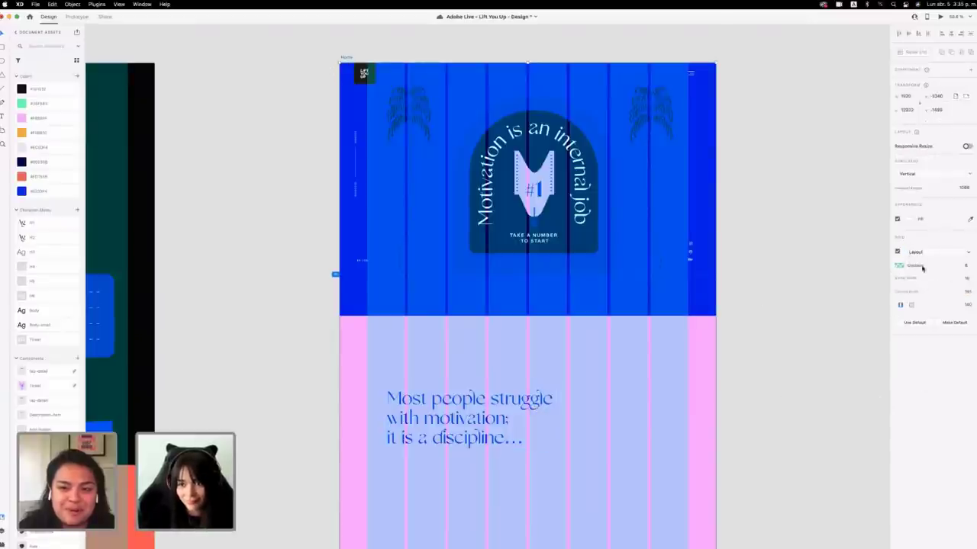
{"action": "left_click", "coordinate": [897, 252]}
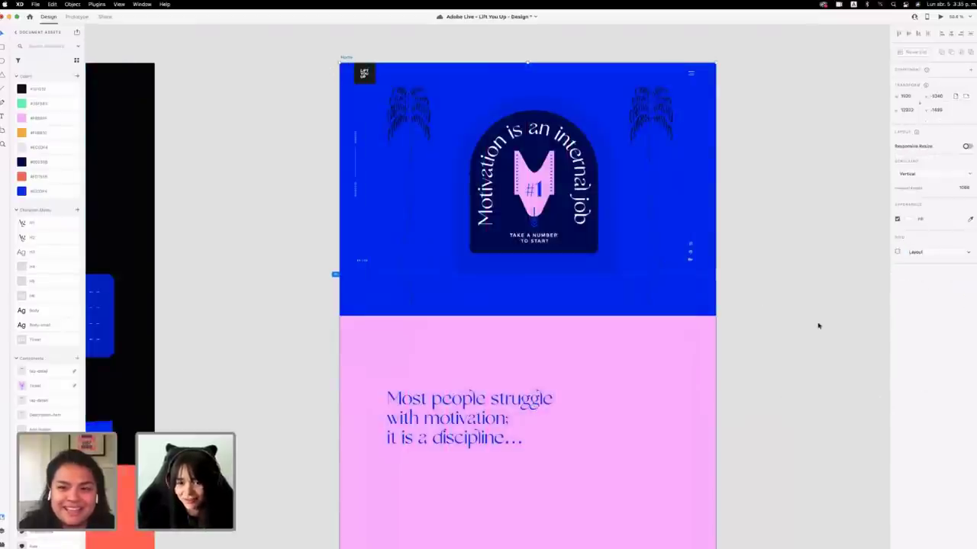
{"action": "left_click", "coordinate": [814, 328]}
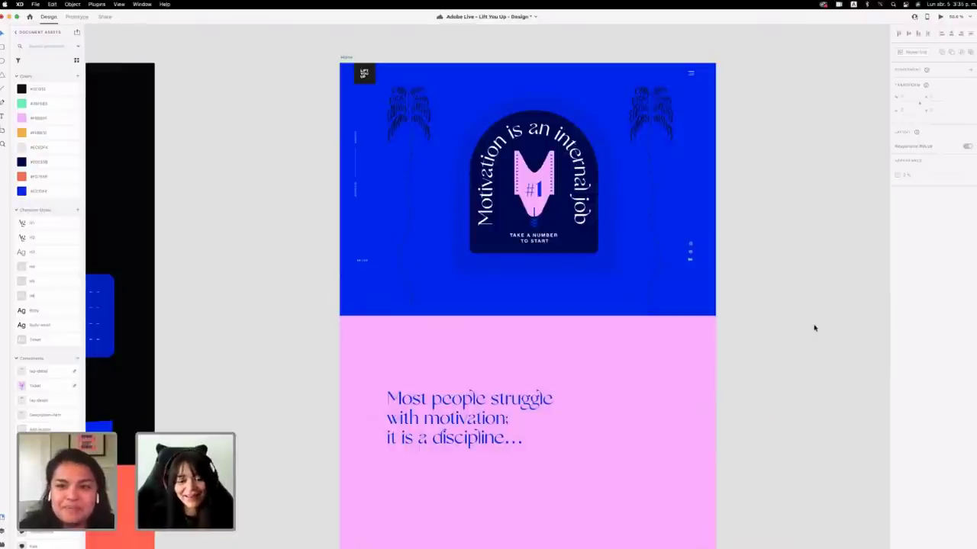
{"action": "left_click", "coordinate": [533, 406]}
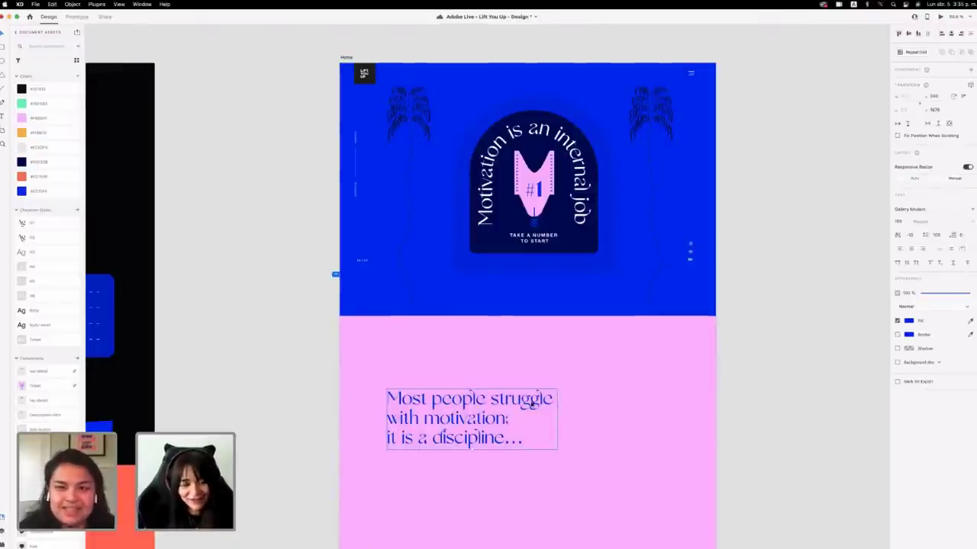
{"action": "left_click_drag", "start_coordinate": [533, 405], "coordinate": [533, 402]}
{"action": "scroll", "coordinate": [533, 402], "scroll_direction": "down", "scroll_amount": 2}
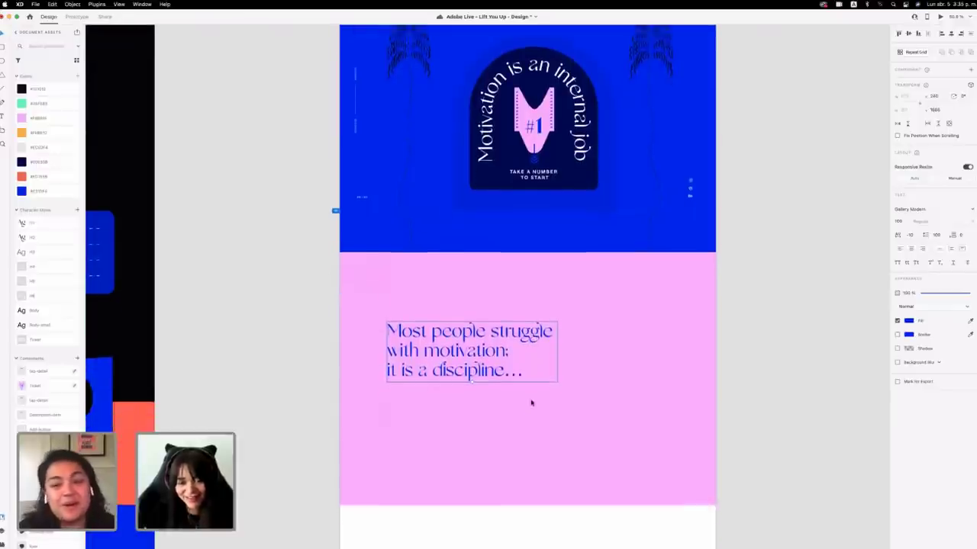
{"action": "left_click", "coordinate": [739, 395]}
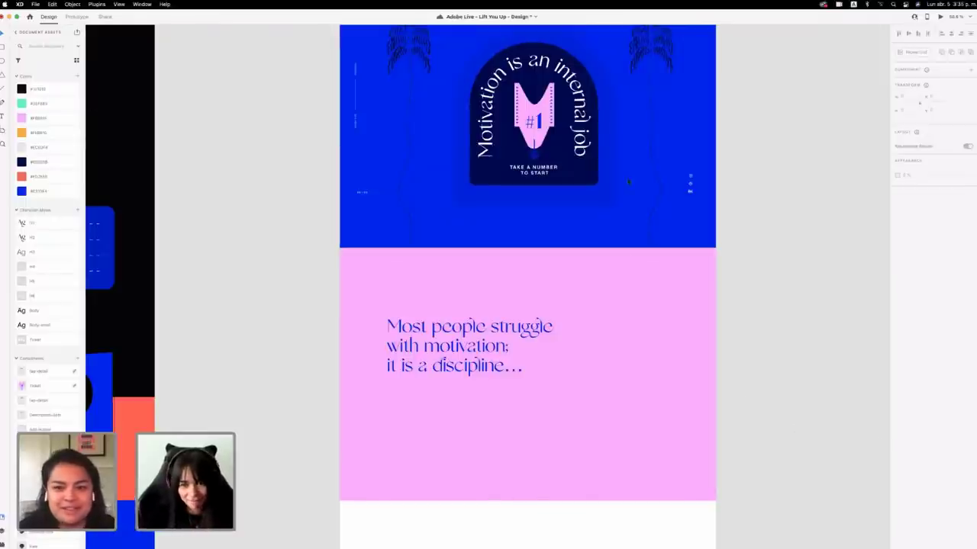
Copy the blue door illustration with its green ball and black hole from the illustration artboard and paste it into the pink section.
{"action": "scroll", "coordinate": [629, 182], "scroll_direction": "left", "scroll_amount": 3}
{"action": "scroll", "coordinate": [629, 182], "scroll_direction": "down", "scroll_amount": 3}
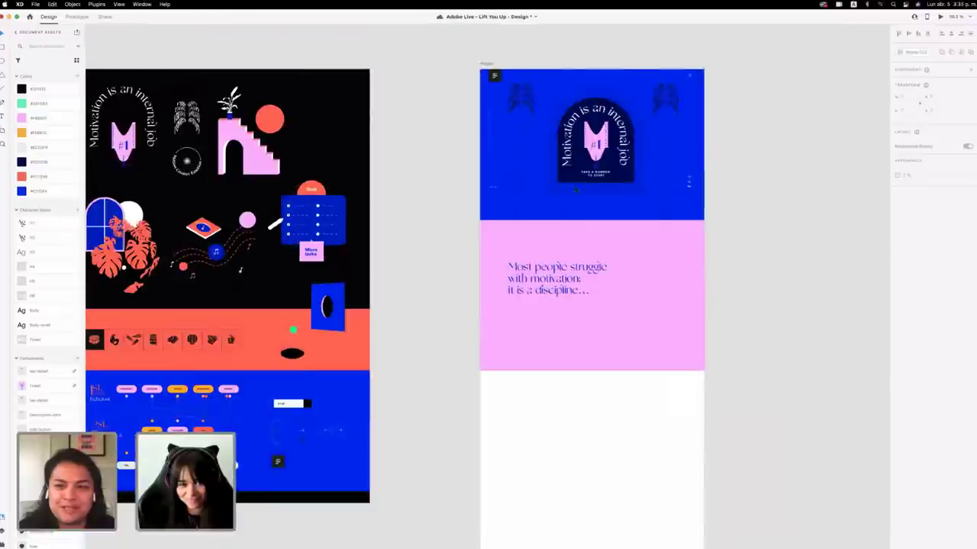
{"action": "left_click", "coordinate": [292, 331]}
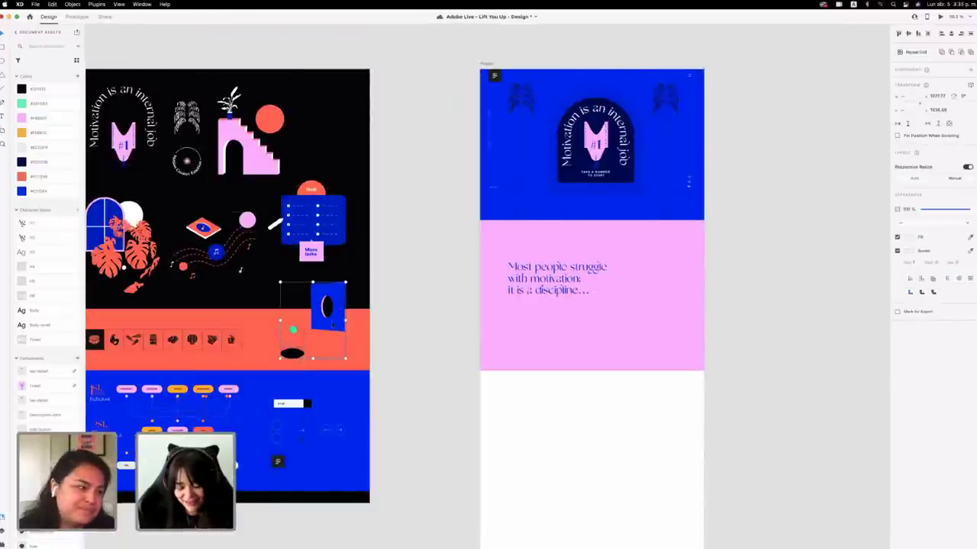
{"action": "left_click", "coordinate": [643, 303]}
{"action": "key", "text": "super+v"}
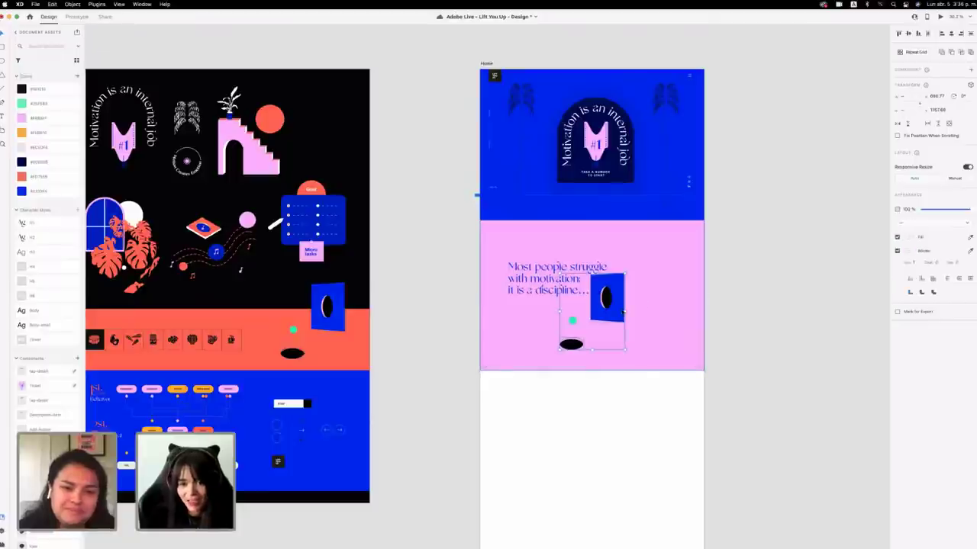
Position the pasted door illustration in the empty space beside the heading, roughly level with its first line.
{"action": "left_click_drag", "start_coordinate": [608, 299], "coordinate": [664, 302]}
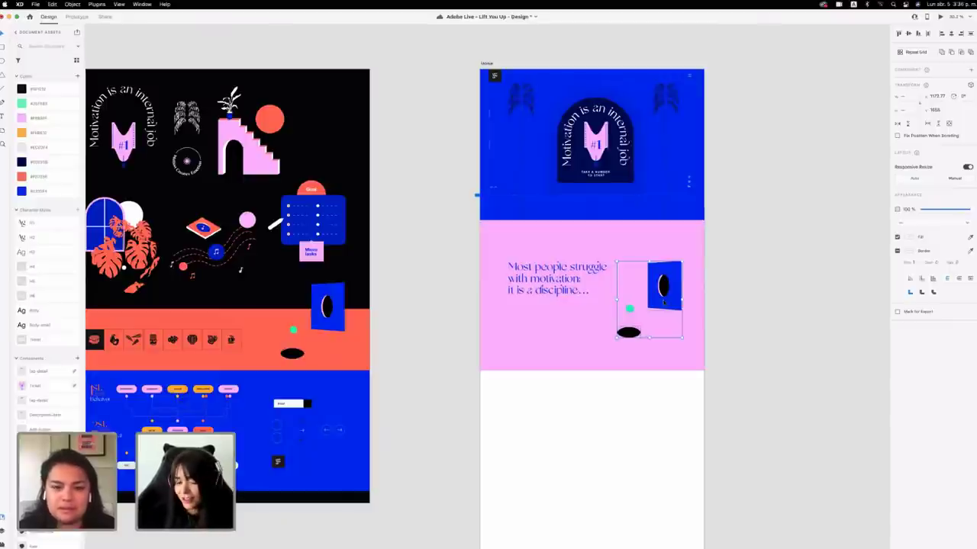
{"action": "left_click_drag", "start_coordinate": [665, 302], "coordinate": [665, 293]}
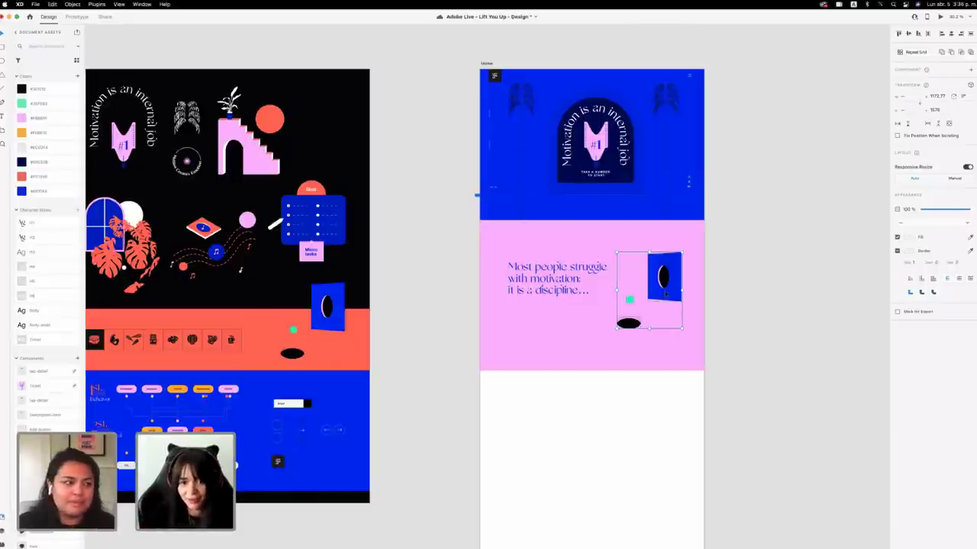
{"action": "scroll", "coordinate": [592, 306], "scroll_direction": "up", "scroll_amount": 3}
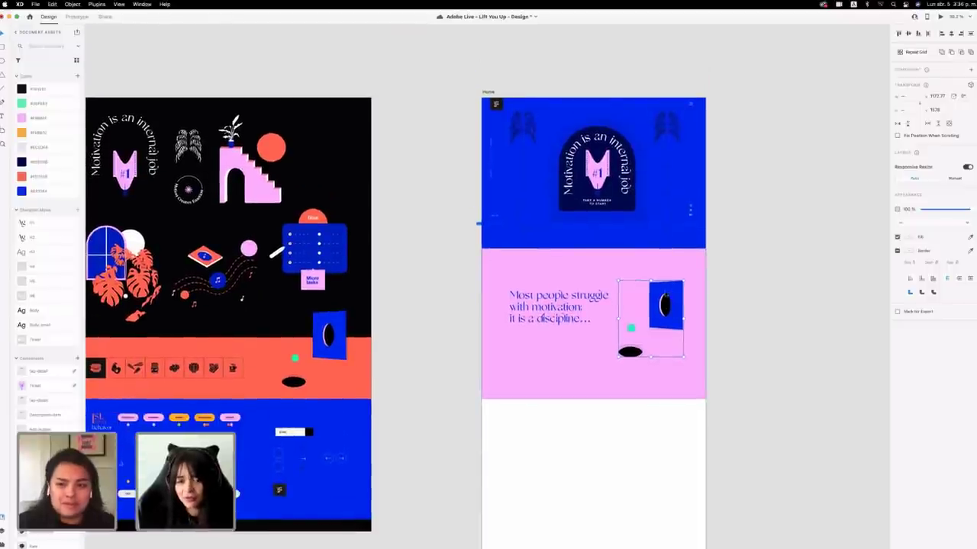
{"action": "scroll", "coordinate": [766, 323], "scroll_direction": "down", "scroll_amount": 1}
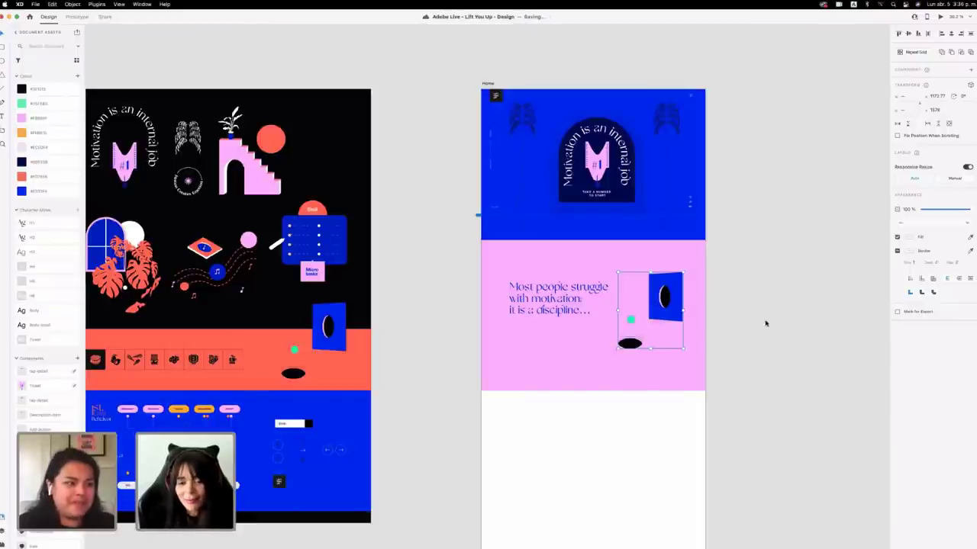
{"action": "left_click_drag", "start_coordinate": [673, 300], "coordinate": [674, 300]}
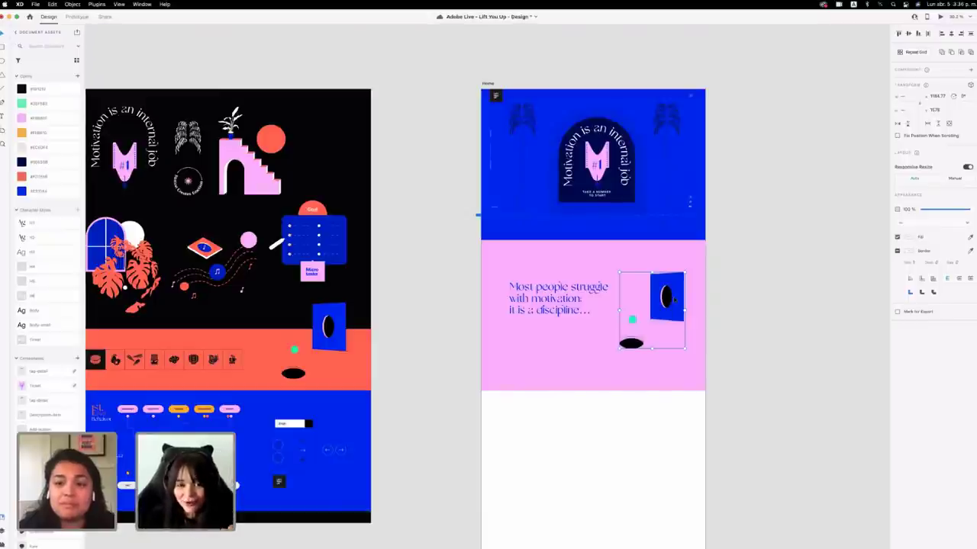
{"action": "left_click", "coordinate": [767, 323]}
{"action": "scroll", "coordinate": [673, 300], "scroll_direction": "up", "scroll_amount": 2}
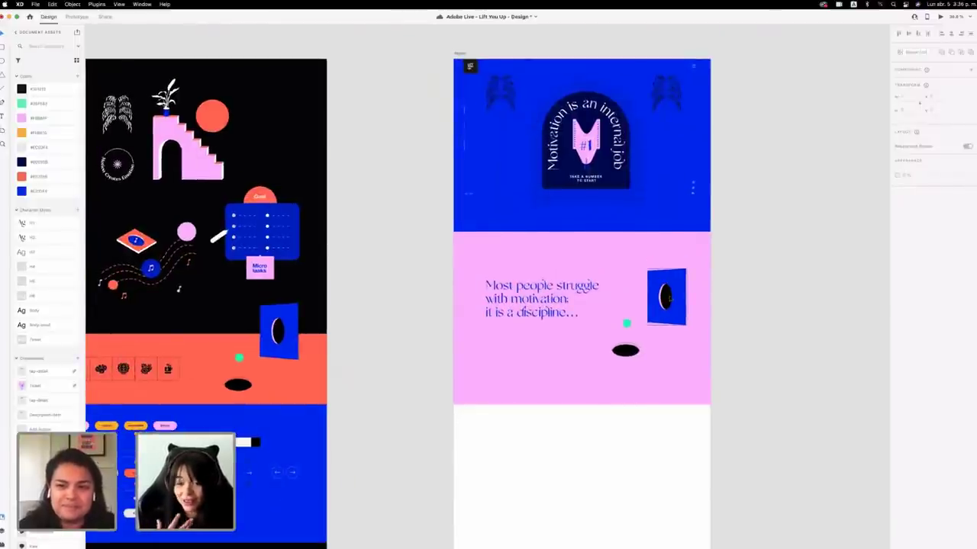
{"action": "scroll", "coordinate": [626, 324], "scroll_direction": "up", "scroll_amount": 3}
{"action": "left_click", "coordinate": [625, 324]}
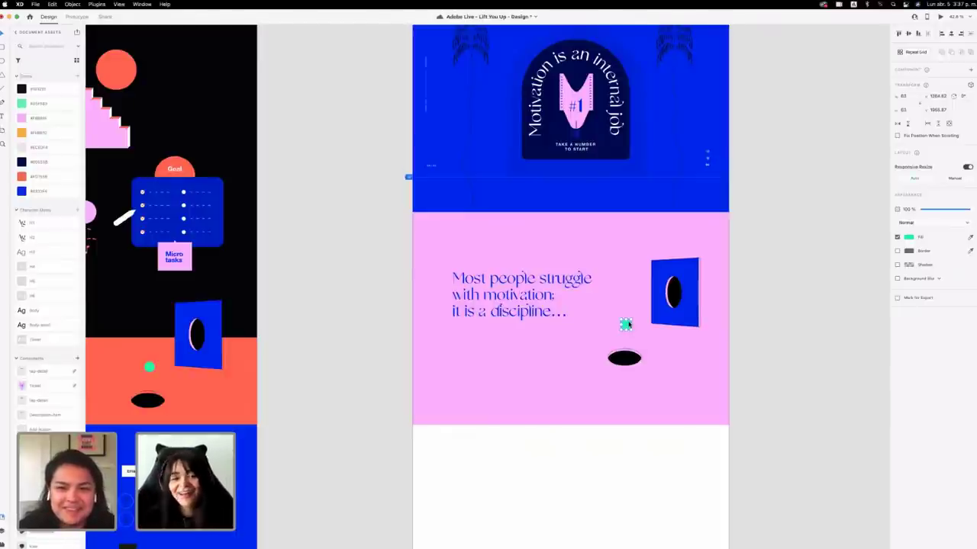
{"action": "scroll", "coordinate": [626, 324], "scroll_direction": "up", "scroll_amount": 5}
{"action": "scroll", "coordinate": [625, 320], "scroll_direction": "down", "scroll_amount": 5}
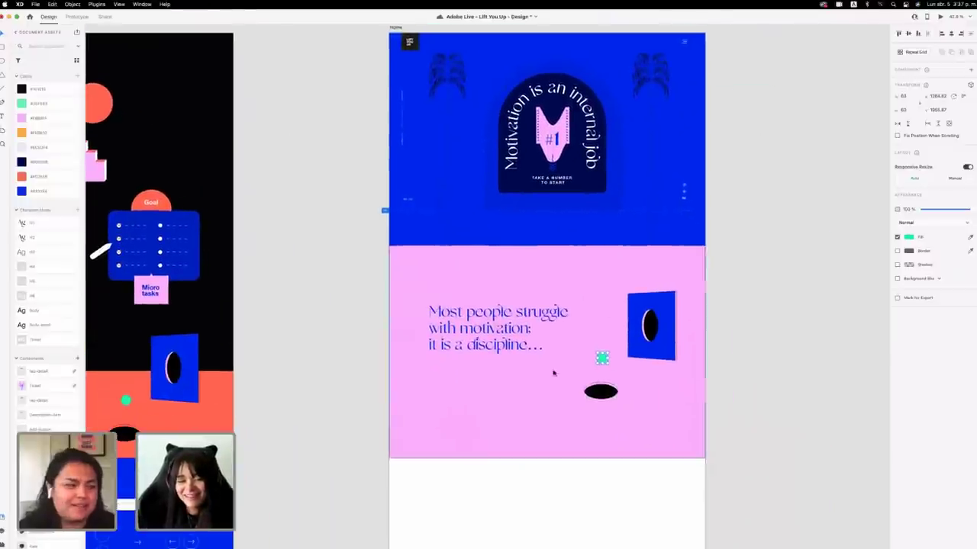
Duplicate the heading directly below the original and replace the copy's text with "A need that requires satisfaction.".
{"action": "left_click", "coordinate": [496, 328]}
{"action": "scroll", "coordinate": [498, 303], "scroll_direction": "up", "scroll_amount": 2}
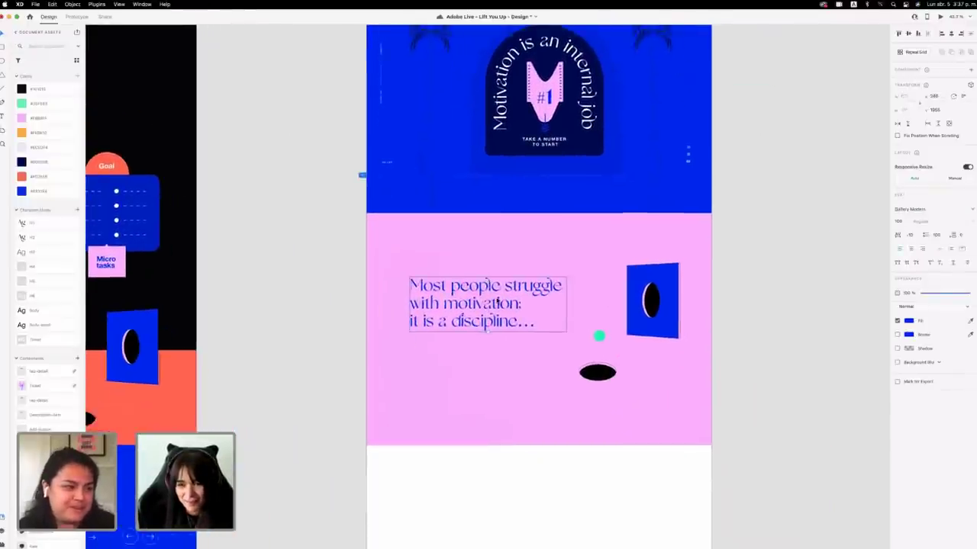
{"action": "scroll", "coordinate": [498, 302], "scroll_direction": "down", "scroll_amount": 2}
{"action": "left_click_drag", "start_coordinate": [482, 264], "coordinate": [481, 343]}
{"action": "double_click", "coordinate": [480, 341]}
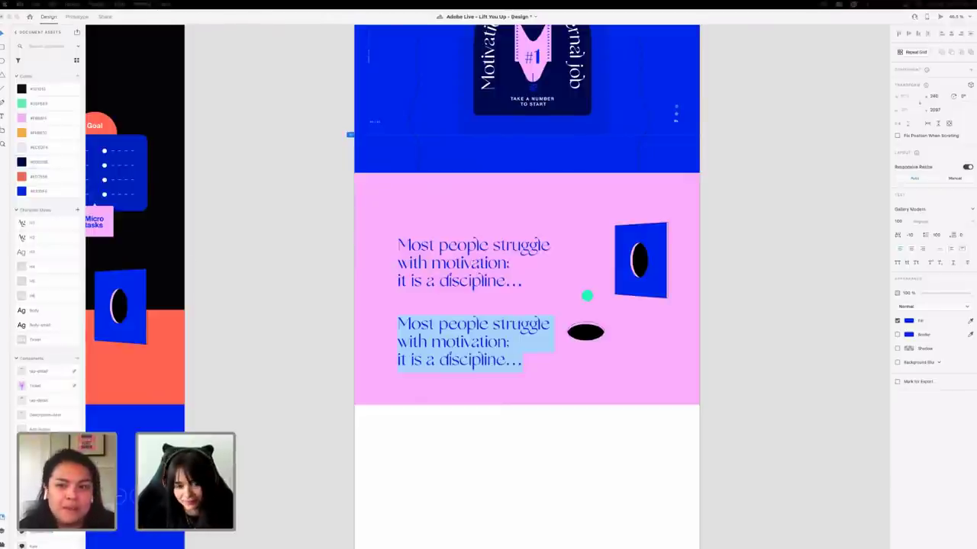
{"action": "type", "text": "A need that requires satisfaction."}
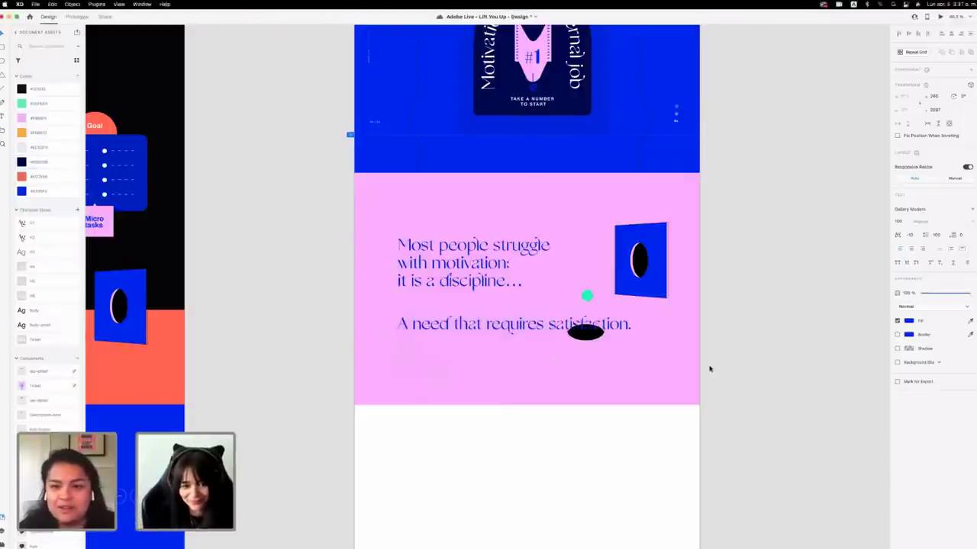
{"action": "key", "text": "Escape"}
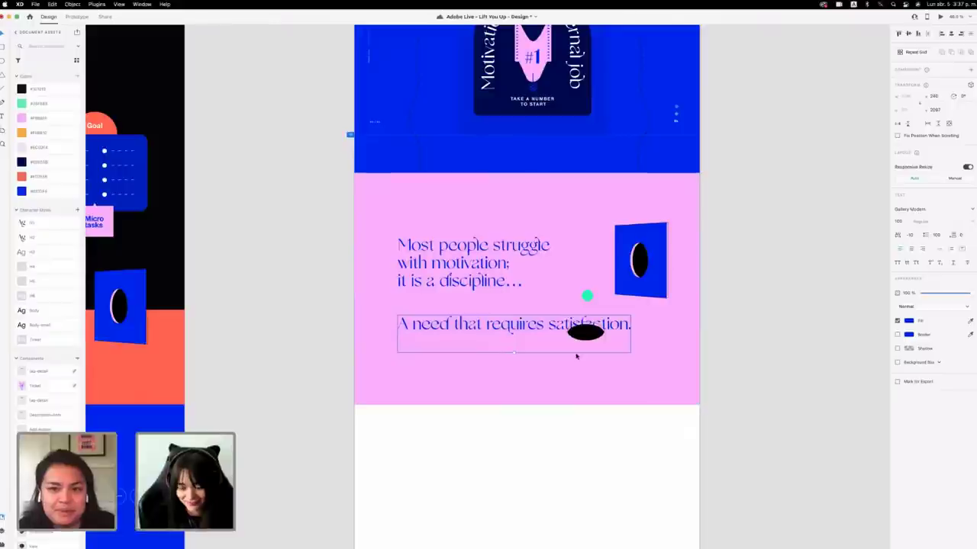
Apply the Body character style to the duplicated line and move it up close beneath the heading.
{"action": "left_click", "coordinate": [52, 329]}
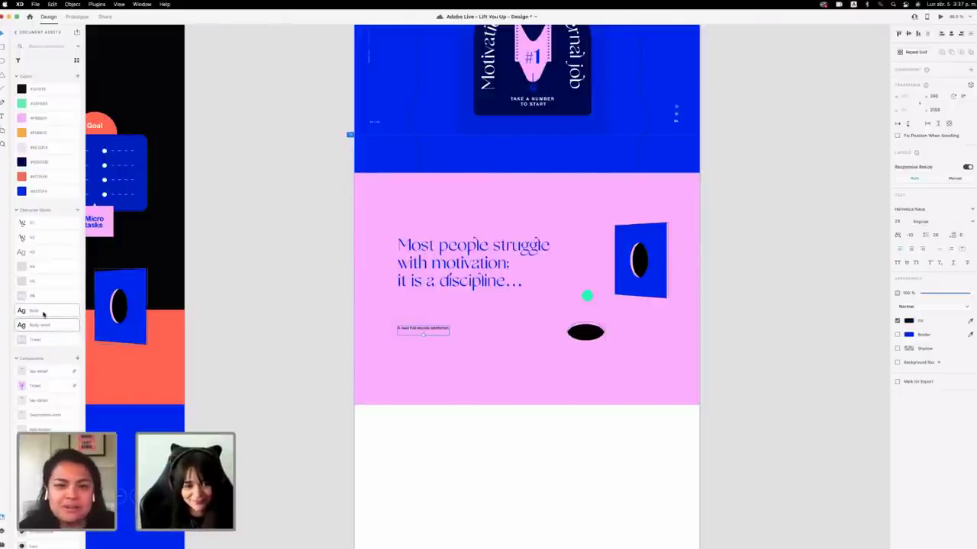
{"action": "left_click", "coordinate": [43, 314]}
{"action": "left_click_drag", "start_coordinate": [450, 331], "coordinate": [448, 303]}
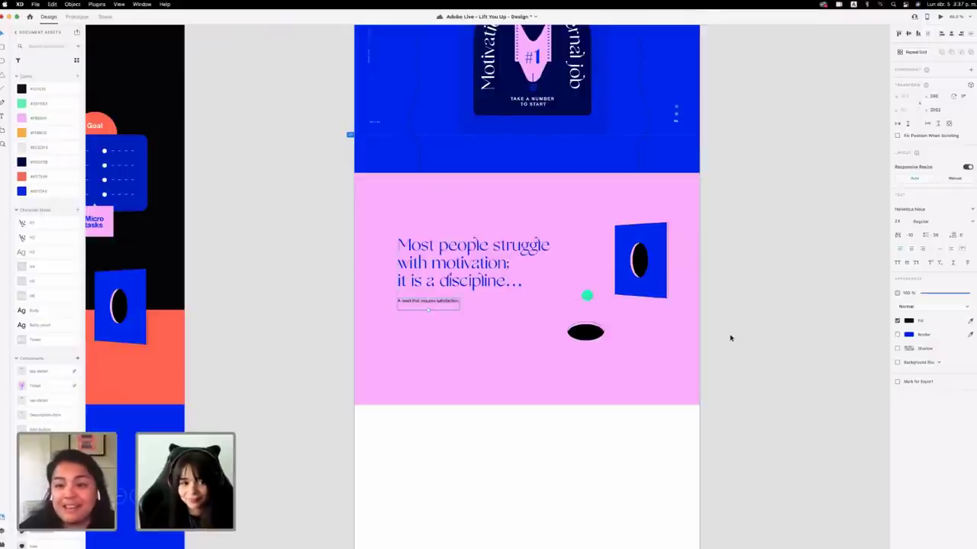
Recolour the supporting line with the saved bright blue and set its font size to 30.
{"action": "left_click", "coordinate": [55, 192]}
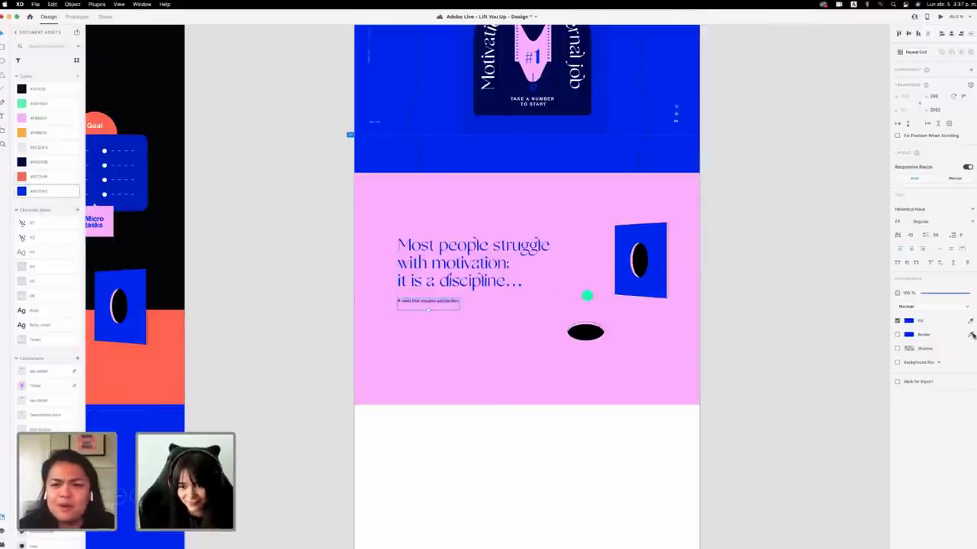
{"action": "left_click", "coordinate": [898, 221]}
{"action": "type", "text": "30"}
{"action": "key", "text": "Return"}
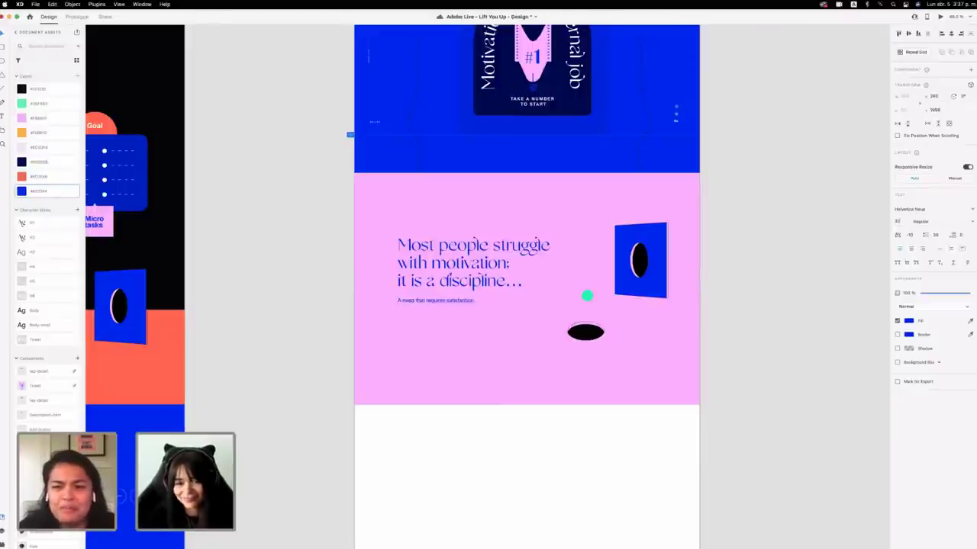
{"action": "left_click", "coordinate": [744, 334]}
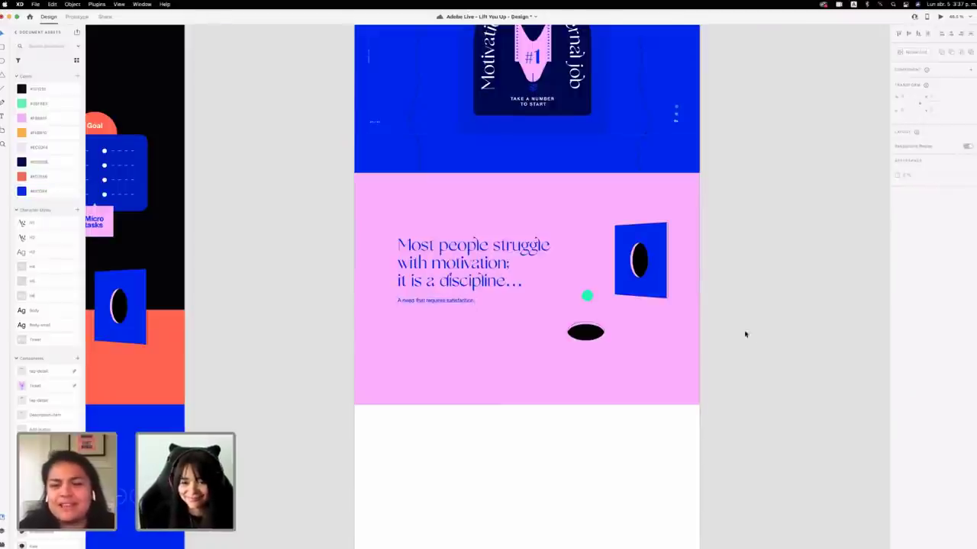
Nudge the supporting line slightly lower beneath the heading.
{"action": "left_click", "coordinate": [469, 302]}
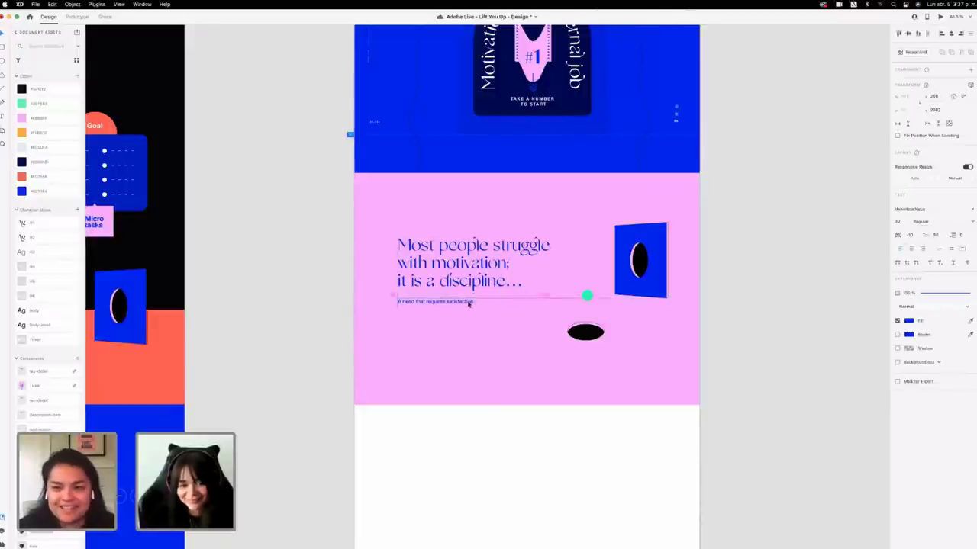
{"action": "left_click", "coordinate": [791, 364]}
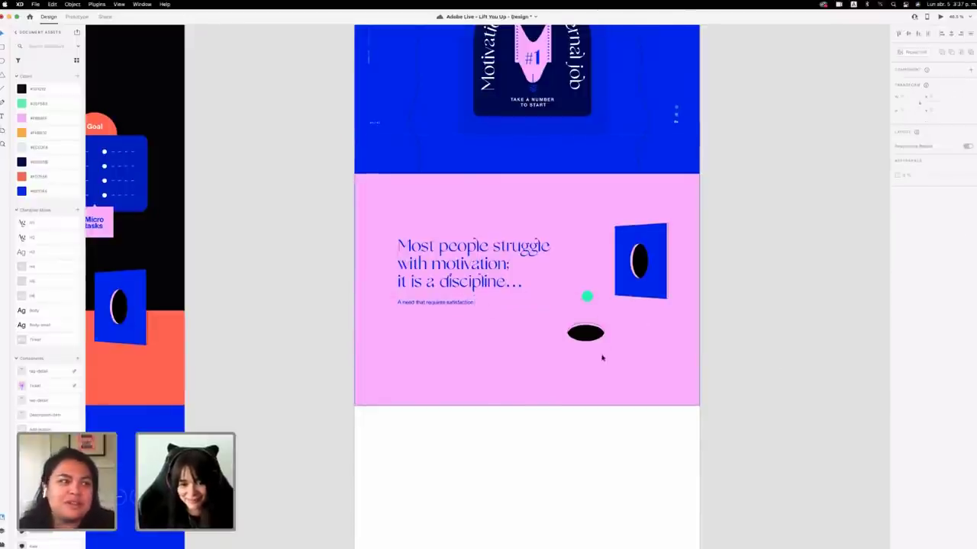
{"action": "scroll", "coordinate": [602, 358], "scroll_direction": "up", "scroll_amount": 2}
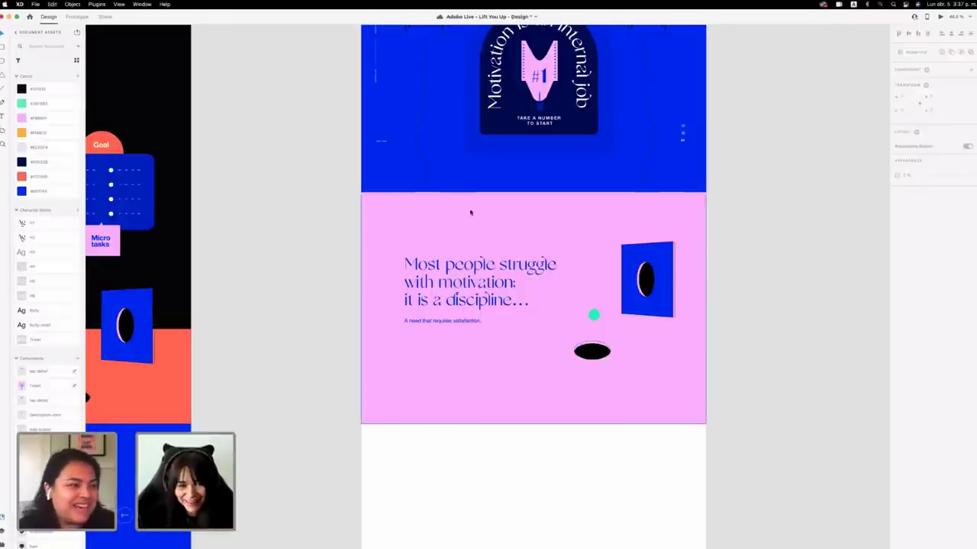
Draw a curved loop with the Pen tool, starting at the pink section's upper edge beneath the dashed line in the blue section.
{"action": "left_click", "coordinate": [428, 183]}
{"action": "left_click", "coordinate": [445, 207]}
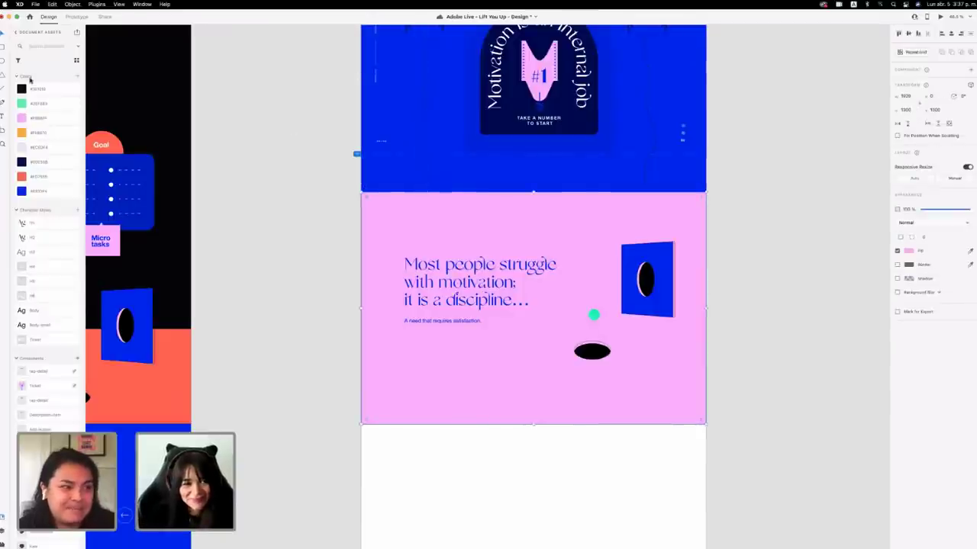
{"action": "left_click", "coordinate": [431, 194]}
{"action": "left_click_drag", "start_coordinate": [425, 218], "coordinate": [451, 231]}
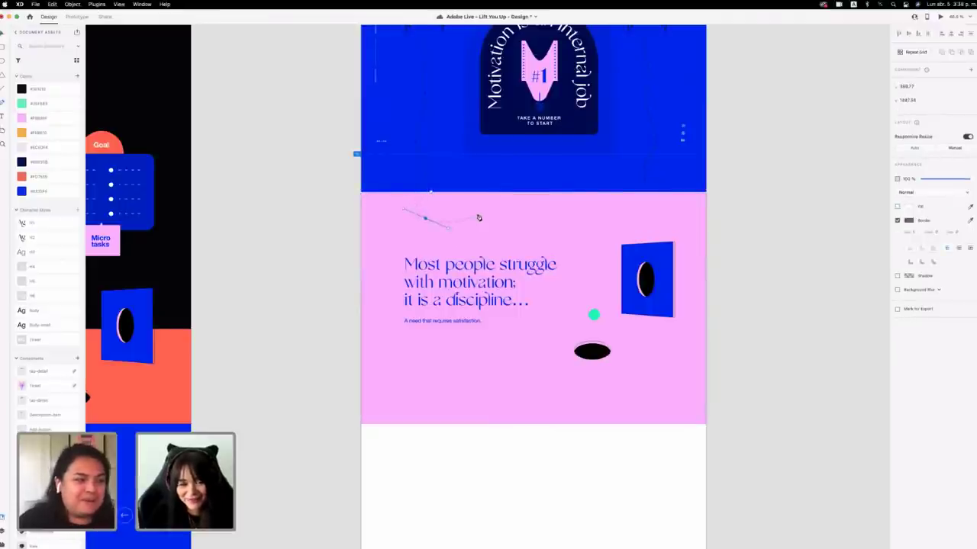
{"action": "left_click", "coordinate": [469, 215]}
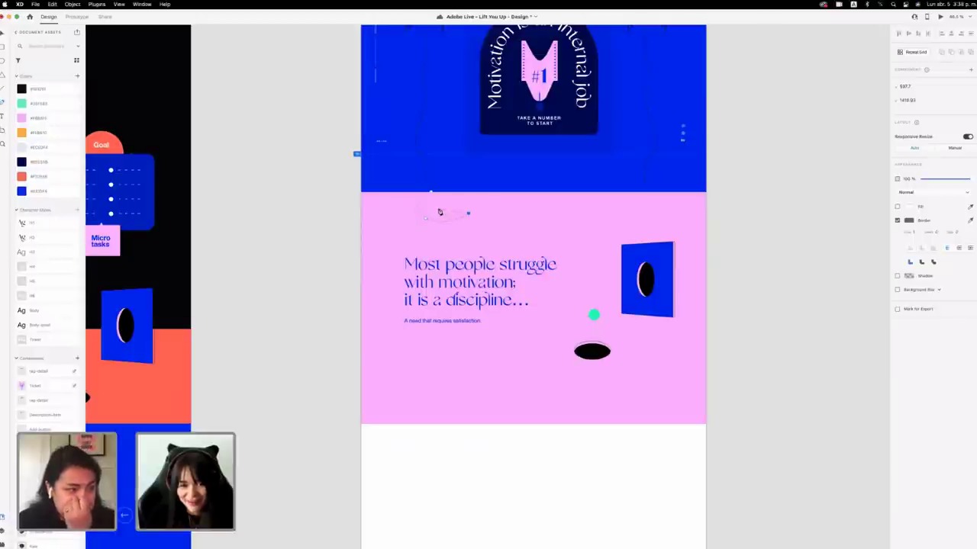
{"action": "left_click_drag", "start_coordinate": [439, 210], "coordinate": [417, 210]}
{"action": "key", "text": "super+z"}
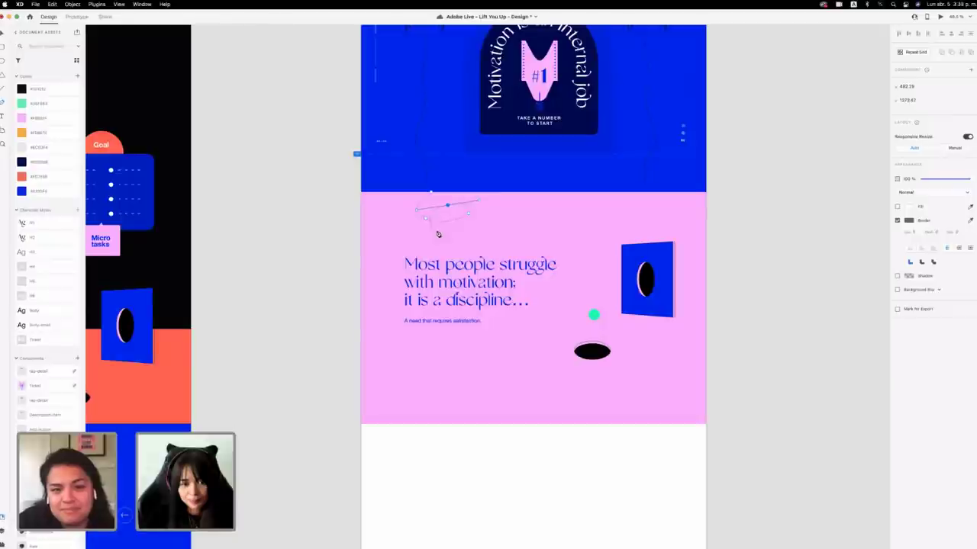
Continue the curve below the loop toward the heading and end the path just above it.
{"action": "left_click", "coordinate": [438, 231]}
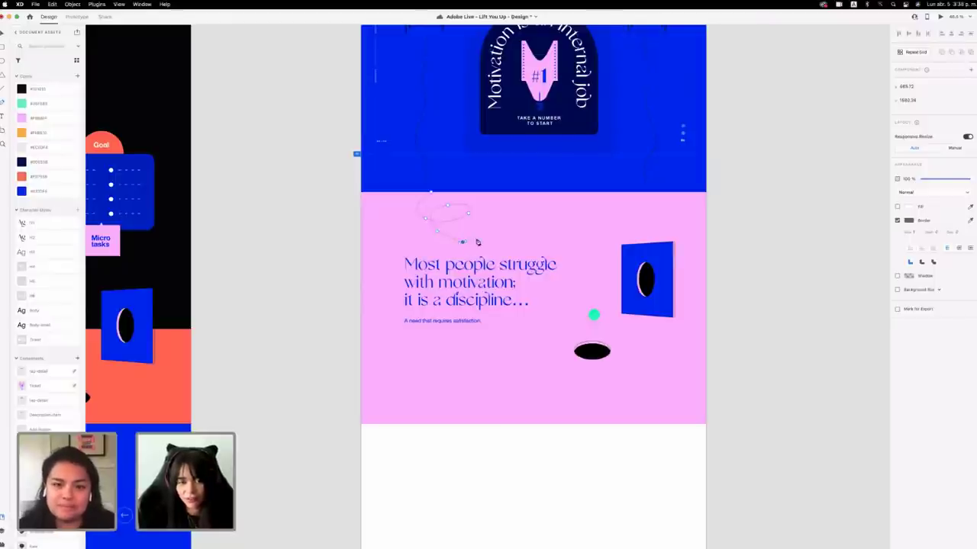
{"action": "left_click_drag", "start_coordinate": [476, 240], "coordinate": [479, 245]}
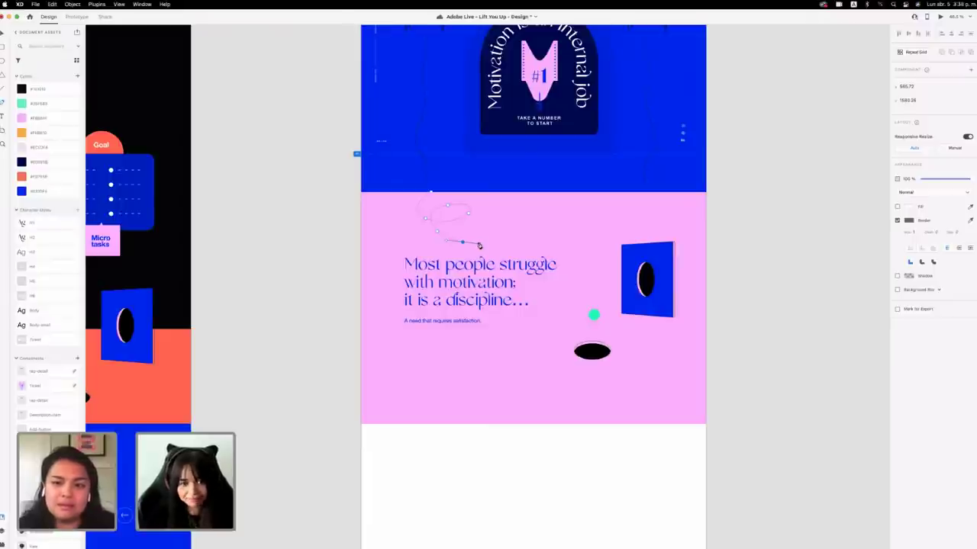
{"action": "left_click", "coordinate": [462, 242]}
{"action": "left_click_drag", "start_coordinate": [462, 241], "coordinate": [471, 241]}
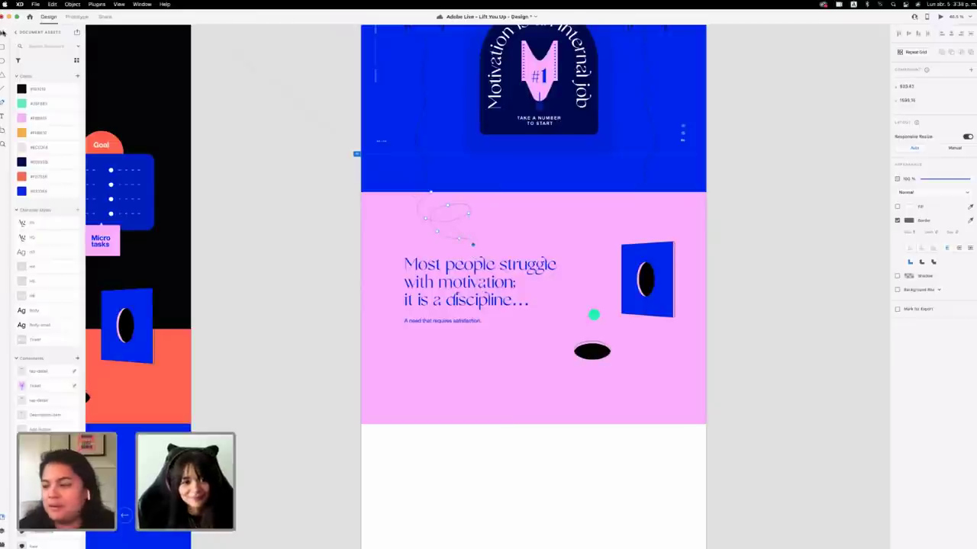
{"action": "key", "text": "Escape"}
Open the looping curve for point editing and move its start point to meet the end of the dashed line above.
{"action": "left_click", "coordinate": [517, 246]}
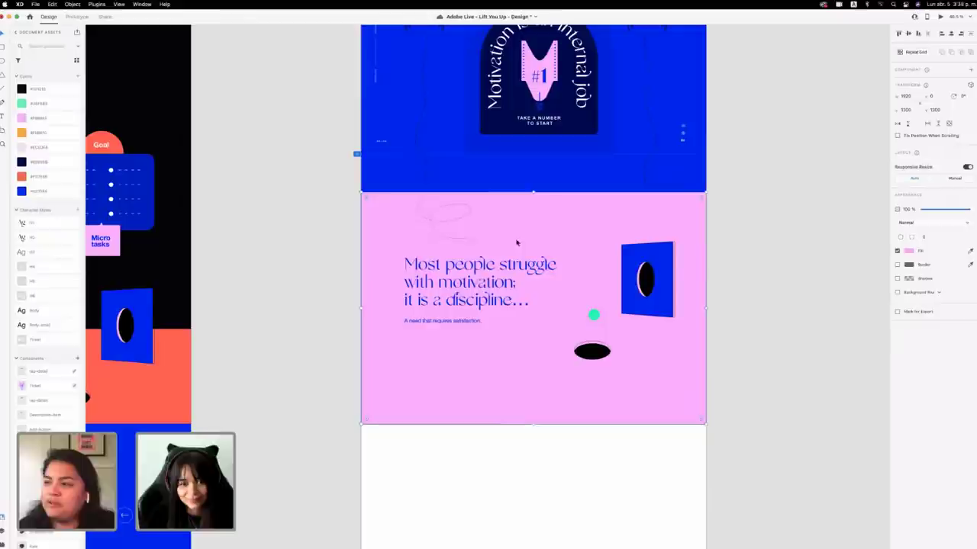
{"action": "left_click", "coordinate": [453, 241]}
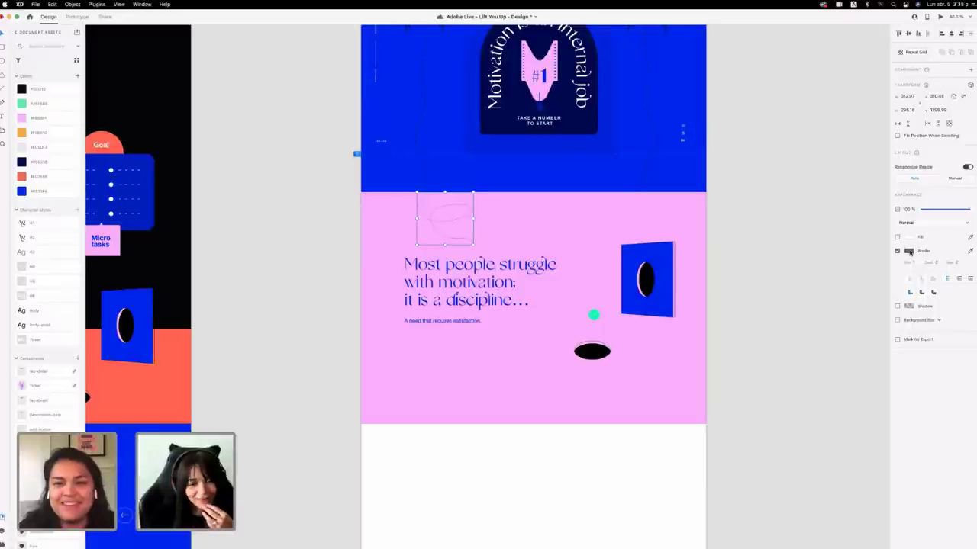
{"action": "key", "text": "Escape"}
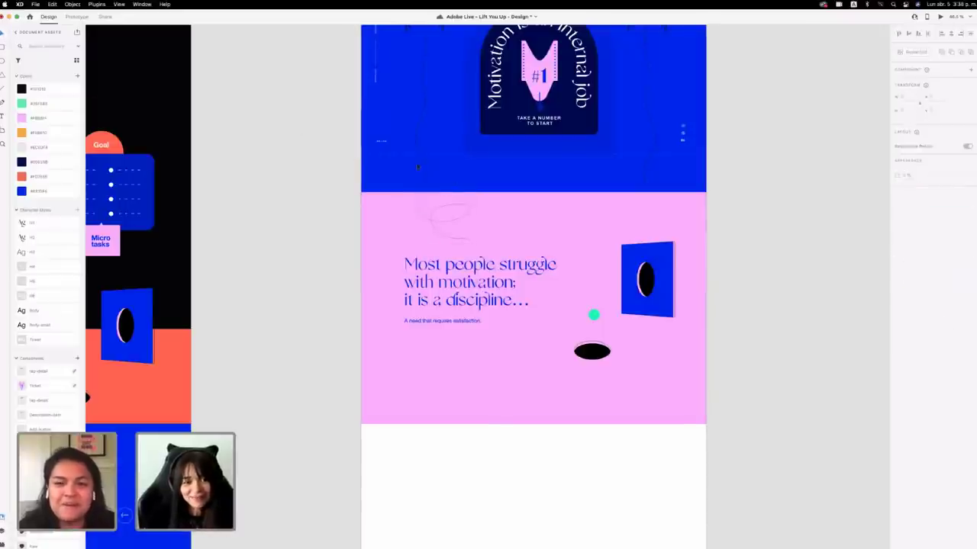
{"action": "scroll", "coordinate": [407, 193], "scroll_direction": "up", "scroll_amount": 5}
{"action": "left_click", "coordinate": [452, 198]}
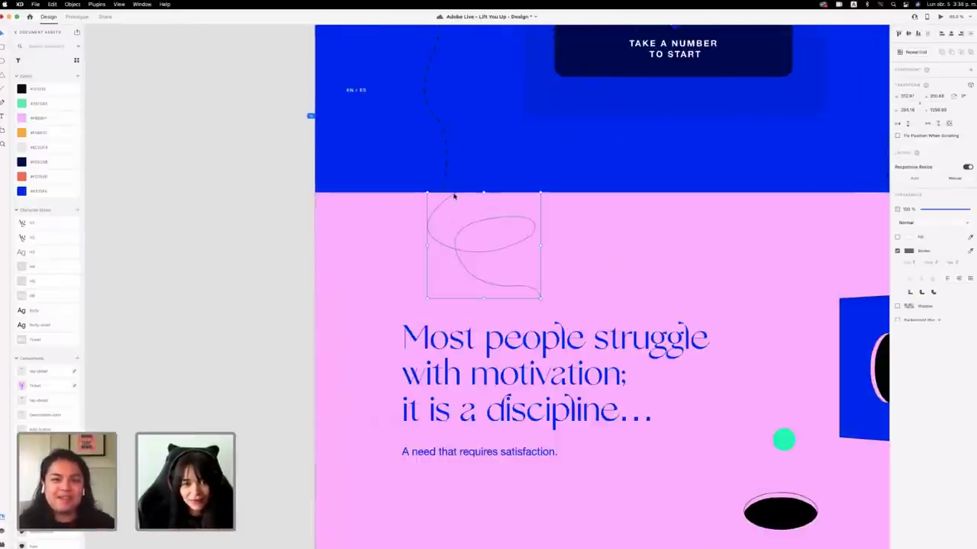
{"action": "double_click", "coordinate": [452, 197]}
{"action": "left_click_drag", "start_coordinate": [444, 193], "coordinate": [442, 194]}
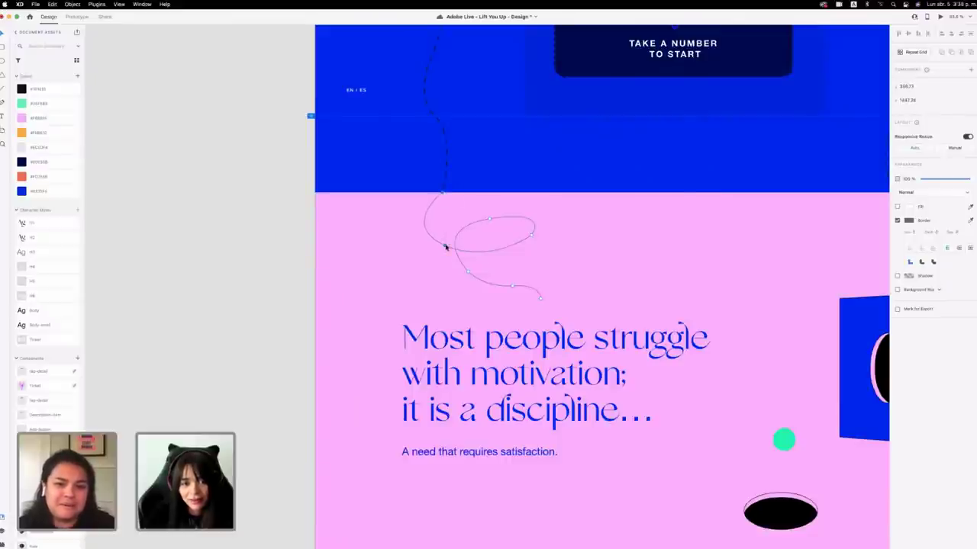
Reshape the looping curve by moving its anchor points and handles, rounding the loop and adjusting the tail above the heading.
{"action": "left_click_drag", "start_coordinate": [446, 247], "coordinate": [468, 254]}
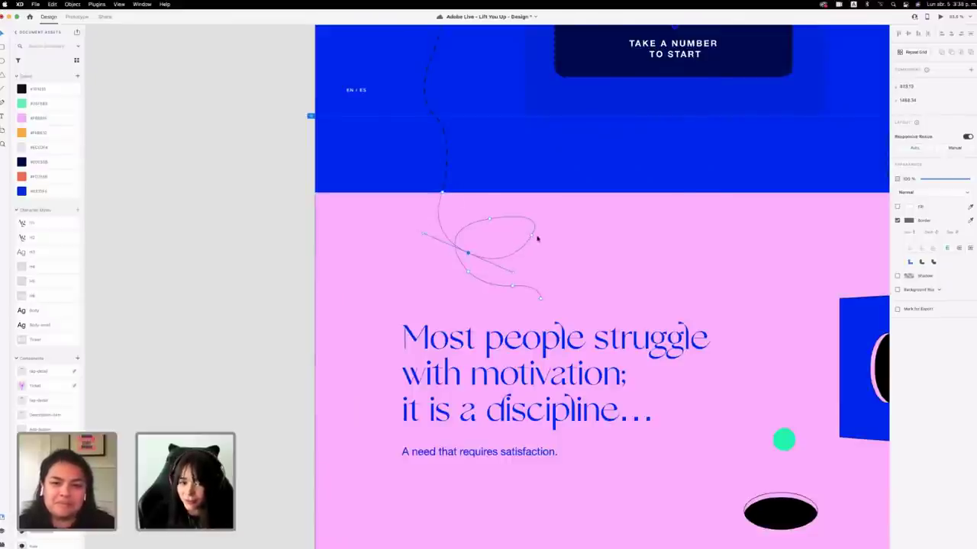
{"action": "left_click_drag", "start_coordinate": [490, 219], "coordinate": [475, 216]}
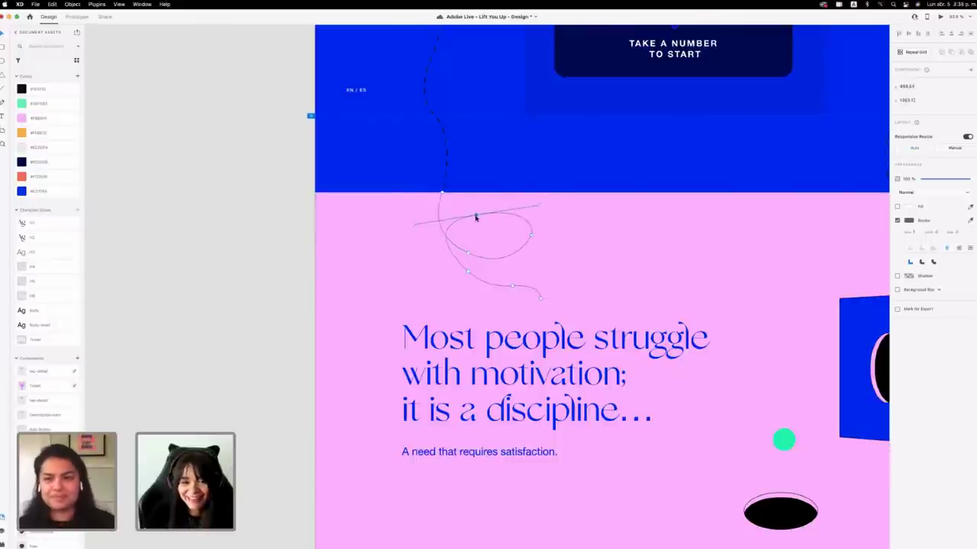
{"action": "mouse_move", "coordinate": [532, 235]}
{"action": "left_mouse_down"}
{"action": "mouse_move", "coordinate": [523, 230]}
{"action": "mouse_move", "coordinate": [532, 237]}
{"action": "left_mouse_up"}
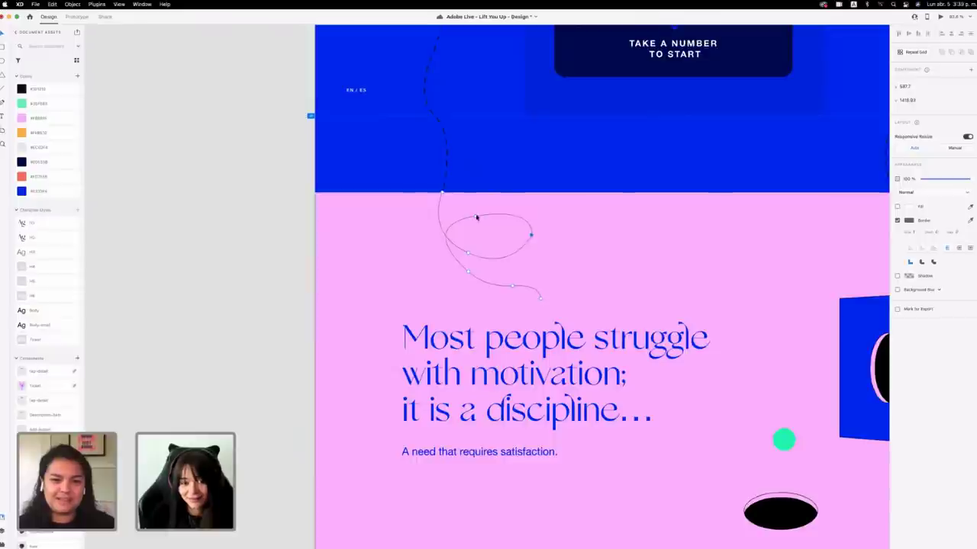
{"action": "left_click_drag", "start_coordinate": [474, 215], "coordinate": [550, 201]}
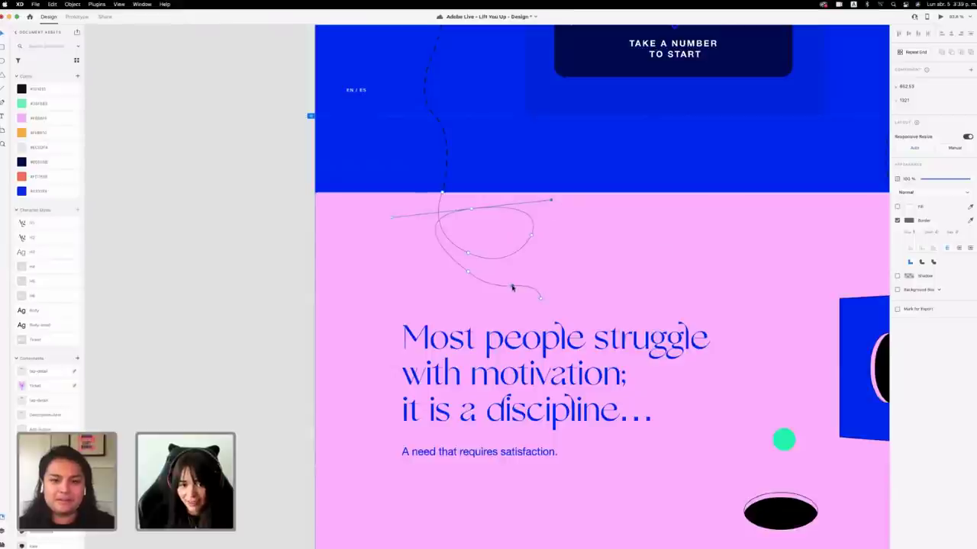
{"action": "left_click_drag", "start_coordinate": [513, 287], "coordinate": [518, 284]}
{"action": "left_click", "coordinate": [541, 296]}
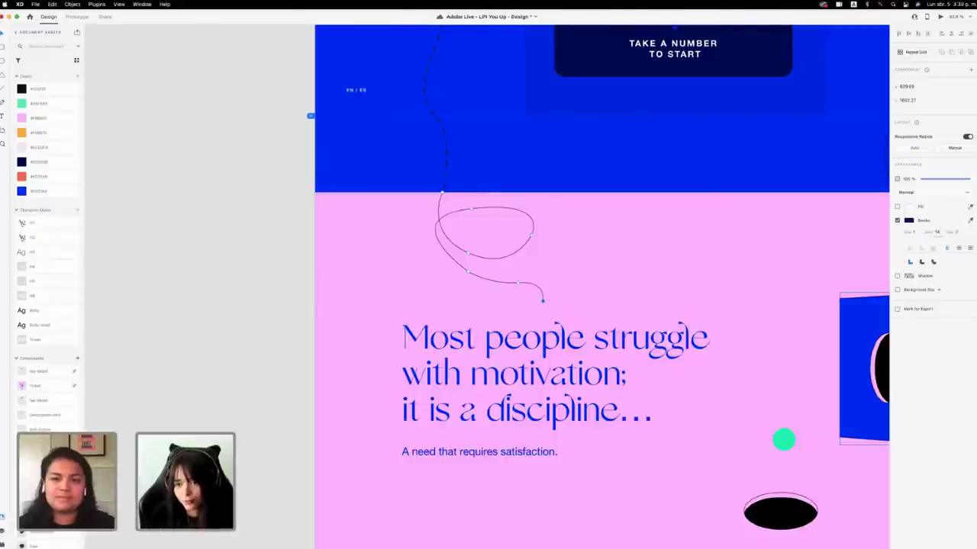
Give the looping curve a dark navy dashed border with dash 14 and gap 17, and thicken the stroke.
{"action": "key", "text": "Return"}
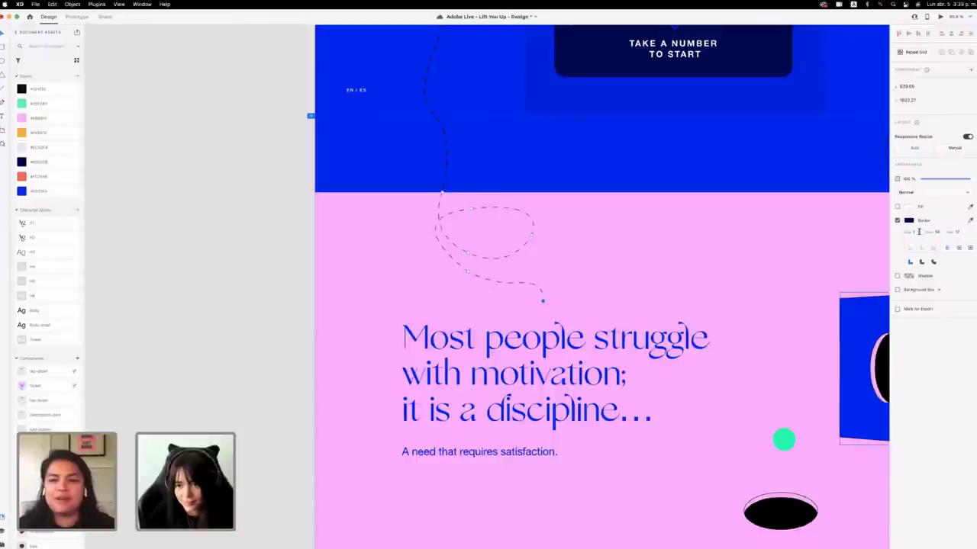
{"action": "key", "text": "Return"}
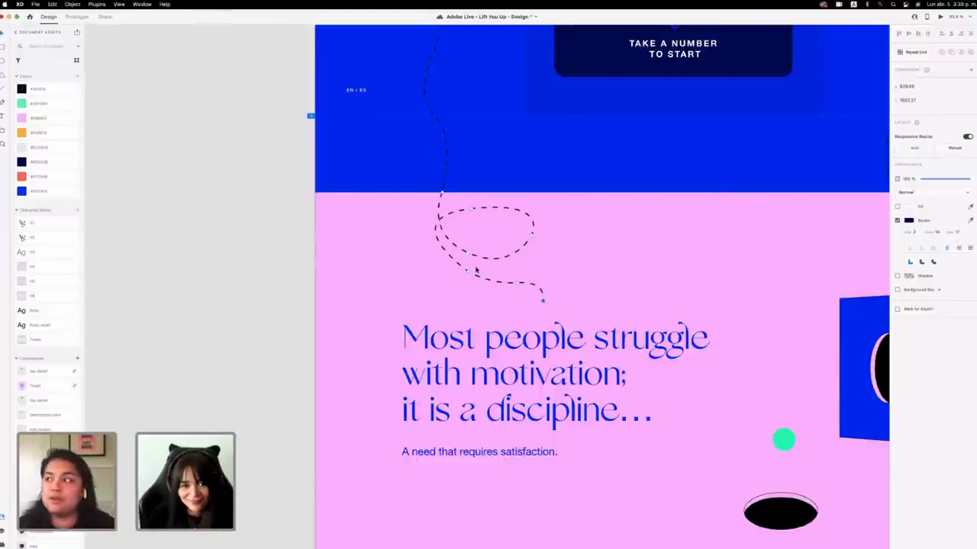
Widen the dashed loop by moving its upper anchor point sideways and its outer anchor point outward and down.
{"action": "double_click", "coordinate": [448, 228]}
{"action": "left_click", "coordinate": [448, 226]}
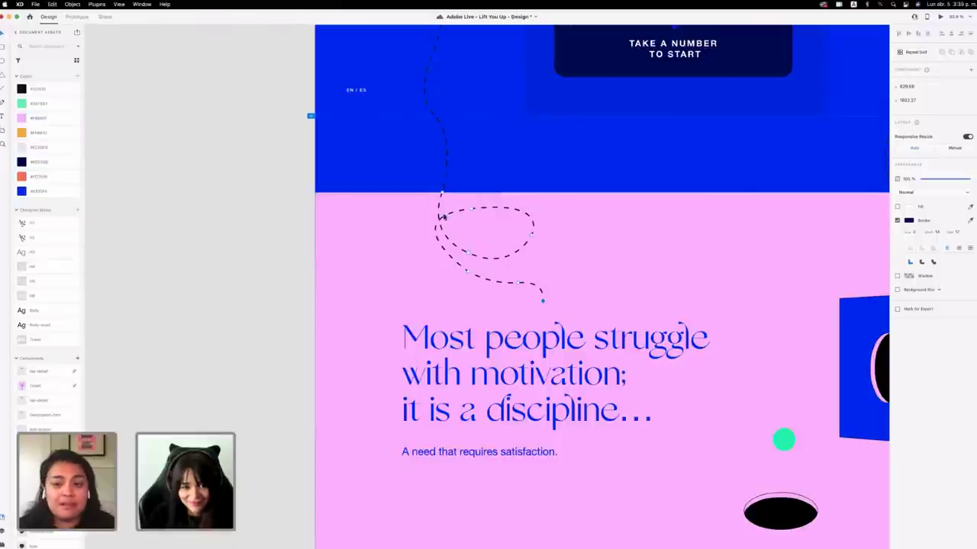
{"action": "left_click", "coordinate": [448, 215]}
{"action": "scroll", "coordinate": [448, 214], "scroll_direction": "down", "scroll_amount": 1}
{"action": "double_click", "coordinate": [449, 208]}
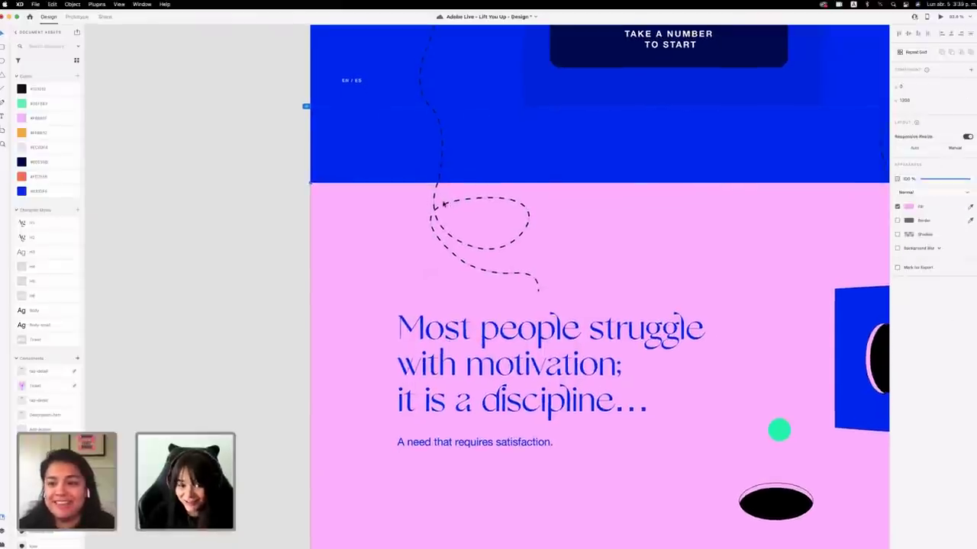
{"action": "left_click", "coordinate": [446, 206]}
{"action": "double_click", "coordinate": [447, 208]}
{"action": "scroll", "coordinate": [447, 208], "scroll_direction": "left", "scroll_amount": 1}
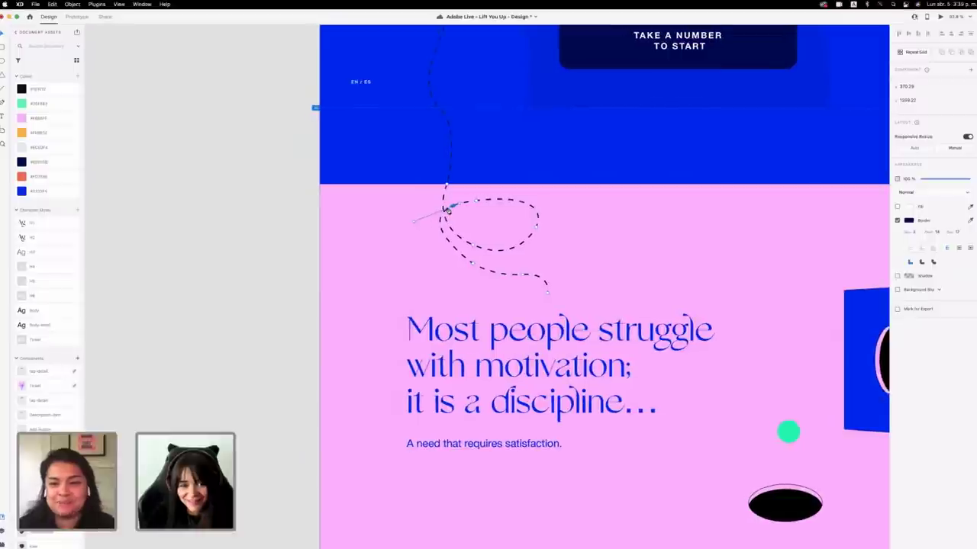
{"action": "left_click_drag", "start_coordinate": [456, 207], "coordinate": [490, 205]}
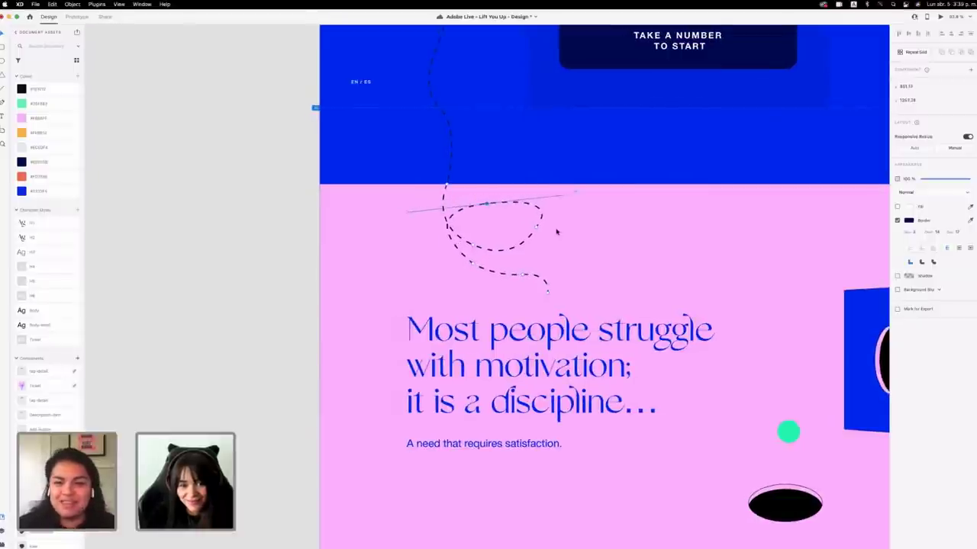
{"action": "mouse_move", "coordinate": [537, 228]}
{"action": "left_mouse_down"}
{"action": "mouse_move", "coordinate": [518, 231]}
{"action": "mouse_move", "coordinate": [542, 240]}
{"action": "left_mouse_up"}
Adjust the dashed curve's end point above the heading and pull the bend below the loop outward.
{"action": "left_click", "coordinate": [546, 295]}
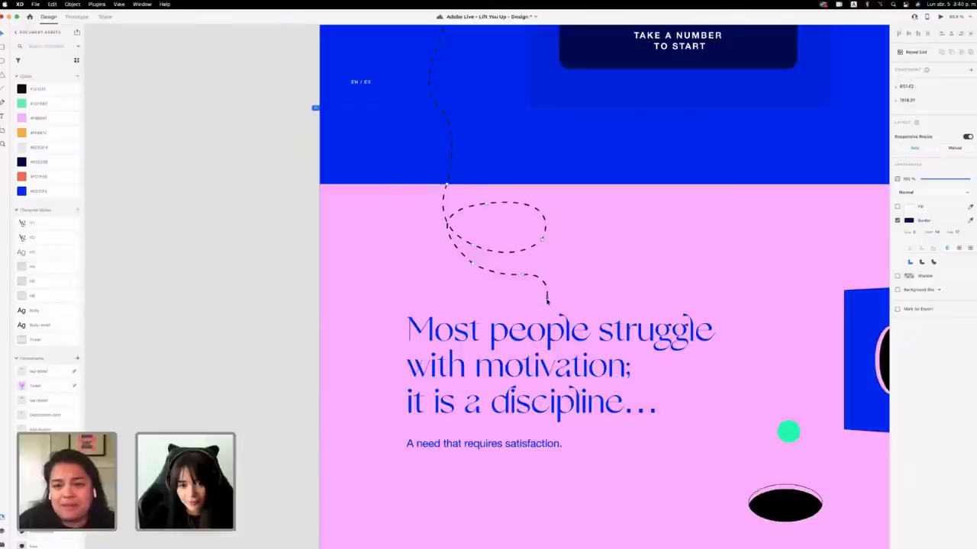
{"action": "left_click_drag", "start_coordinate": [548, 300], "coordinate": [452, 269]}
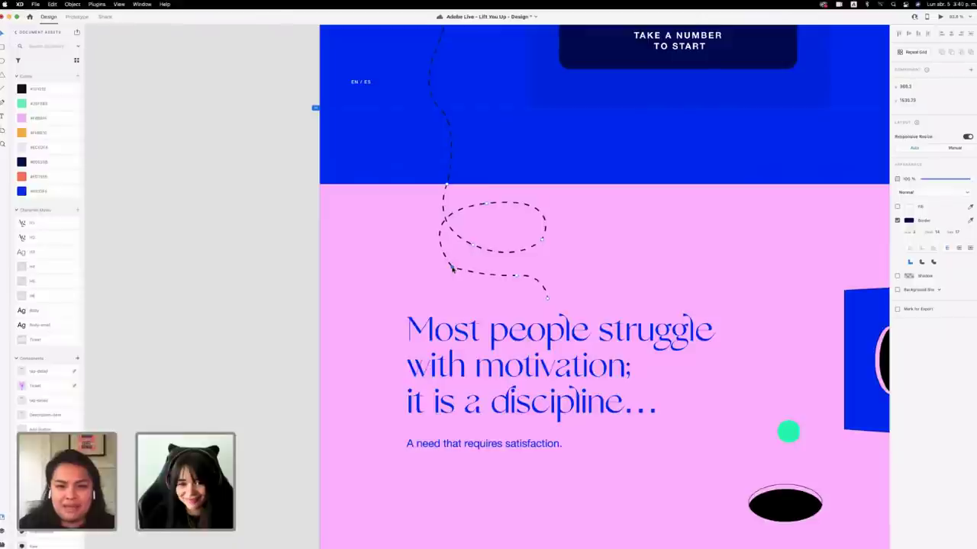
{"action": "left_click", "coordinate": [546, 298]}
{"action": "left_click_drag", "start_coordinate": [545, 298], "coordinate": [544, 297]}
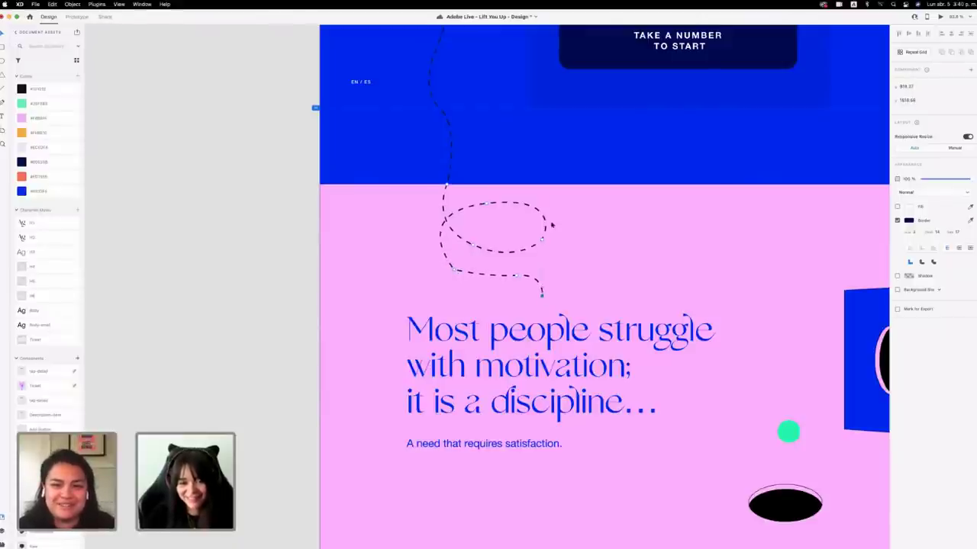
Raise the top of the dashed loop, smooth the lower bend with its anchor and handle, and finish editing the path.
{"action": "left_click_drag", "start_coordinate": [489, 203], "coordinate": [485, 199]}
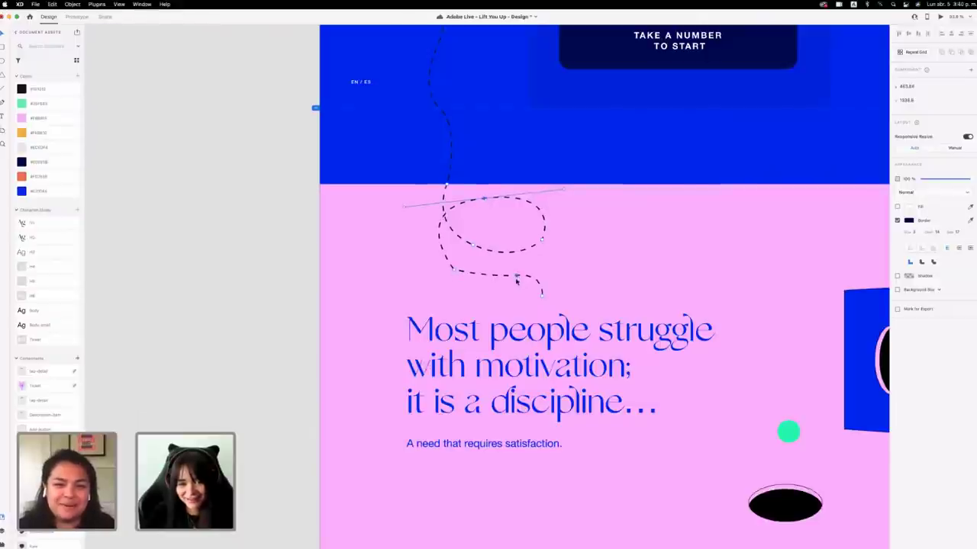
{"action": "left_click_drag", "start_coordinate": [519, 280], "coordinate": [513, 285]}
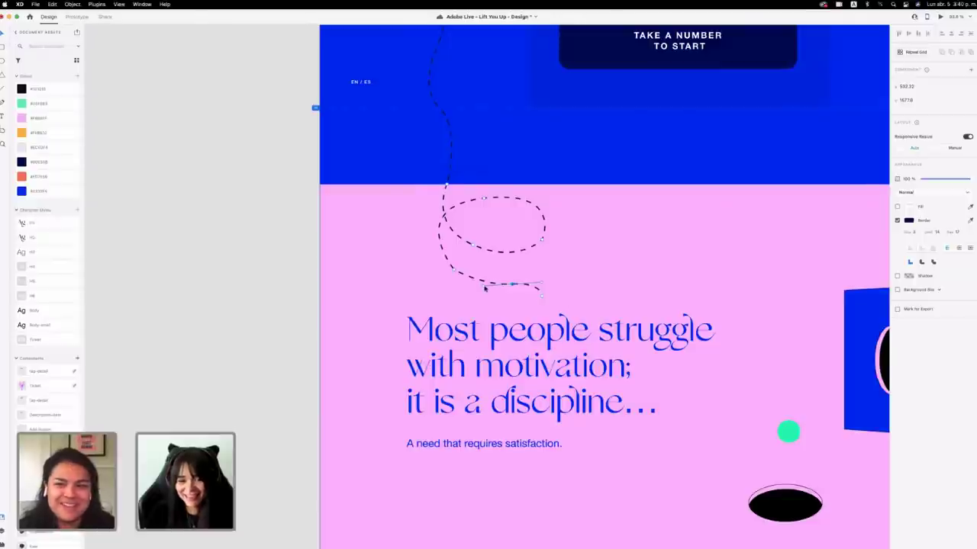
{"action": "left_click_drag", "start_coordinate": [483, 288], "coordinate": [480, 291]}
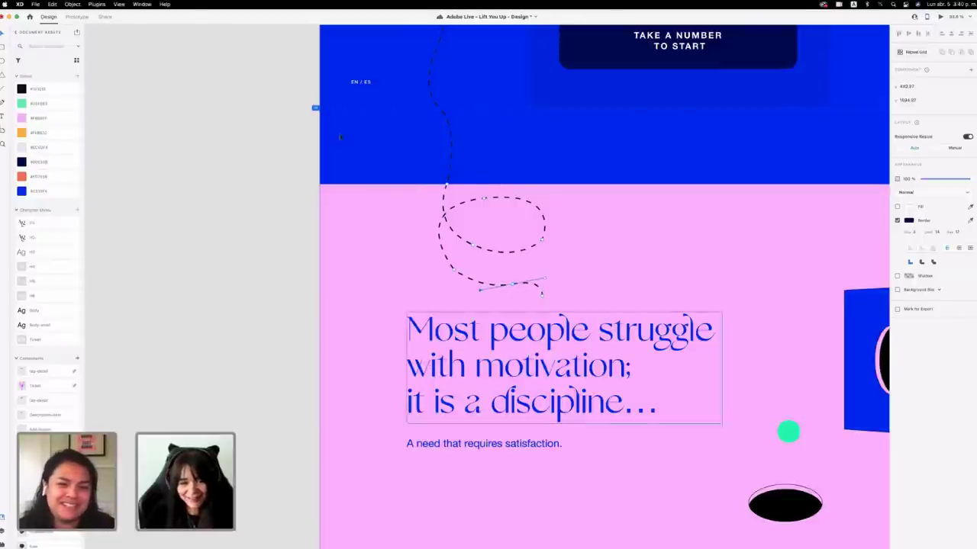
{"action": "left_click", "coordinate": [363, 213]}
{"action": "scroll", "coordinate": [446, 226], "scroll_direction": "right", "scroll_amount": 2}
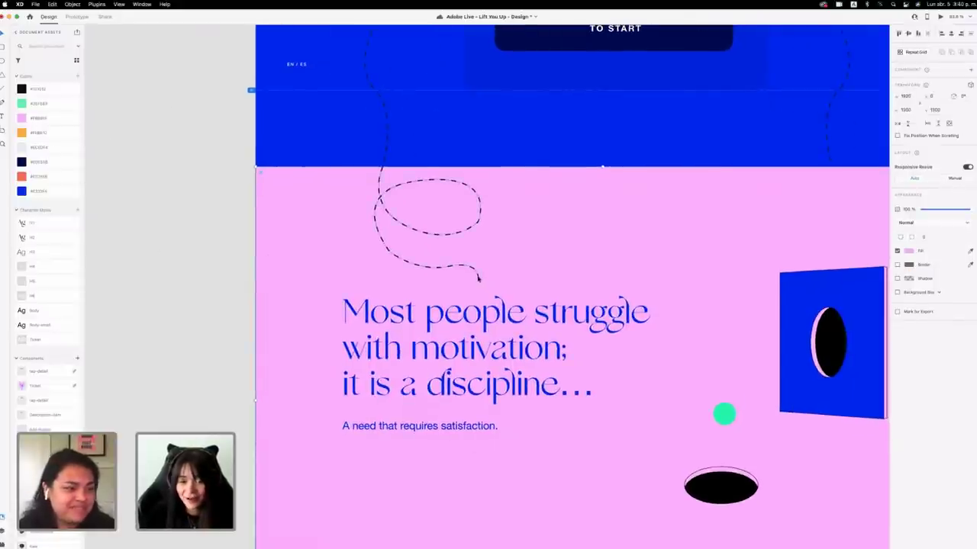
{"action": "left_click", "coordinate": [478, 278]}
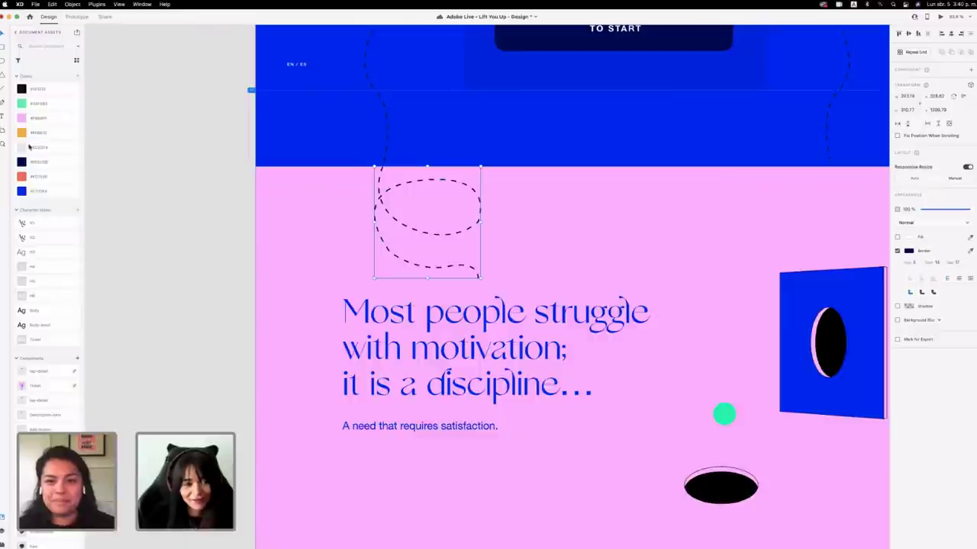
Copy the triple-chevron arrow from the Elements artboard's blue section to the end of the dashed loop above the Home heading.
{"action": "scroll", "coordinate": [321, 220], "scroll_direction": "down", "scroll_amount": 5}
{"action": "scroll", "coordinate": [321, 220], "scroll_direction": "left", "scroll_amount": 3}
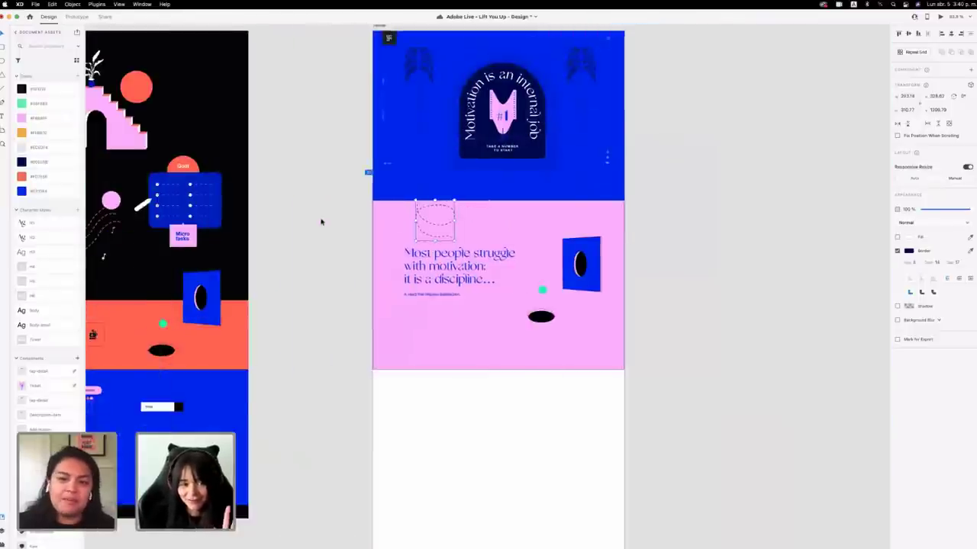
{"action": "scroll", "coordinate": [320, 221], "scroll_direction": "left", "scroll_amount": 10}
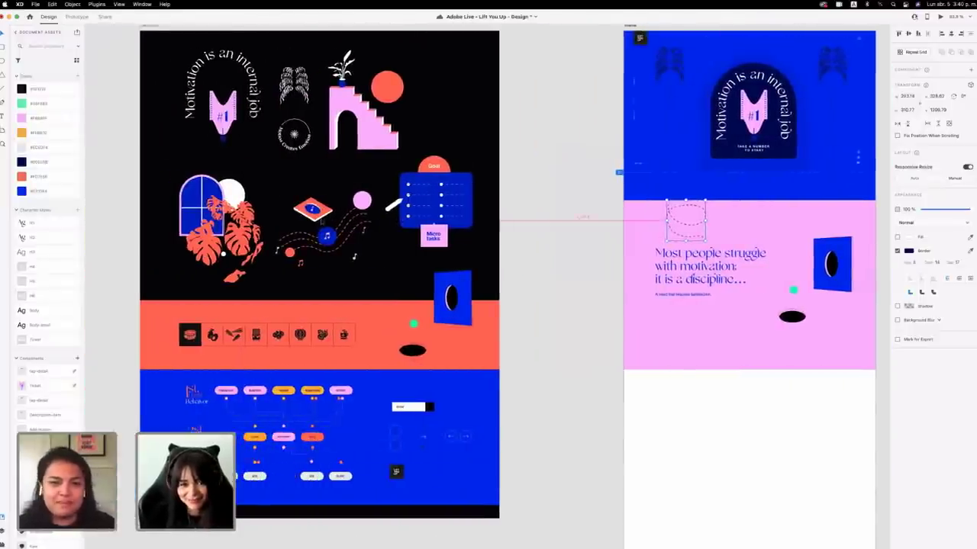
{"action": "scroll", "coordinate": [321, 220], "scroll_direction": "down", "scroll_amount": 2}
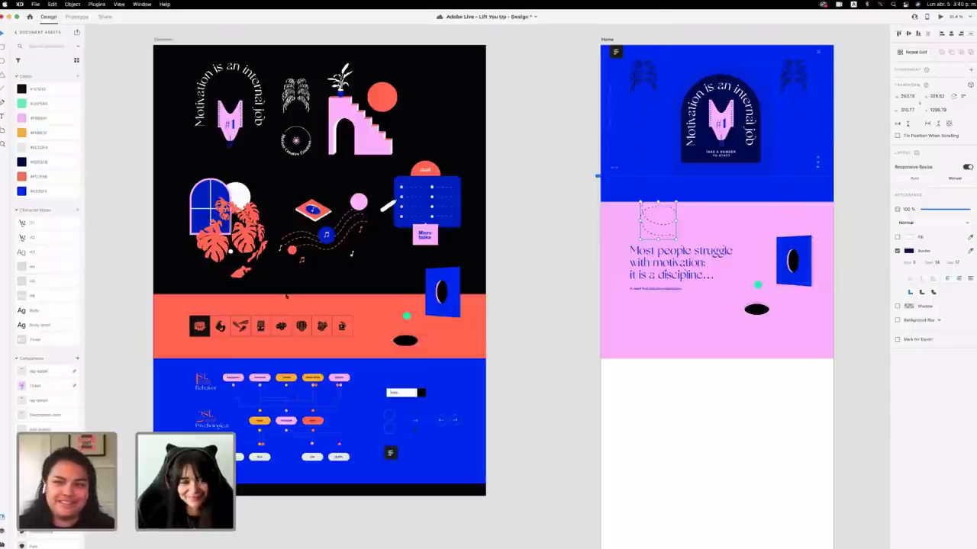
{"action": "left_click", "coordinate": [415, 415]}
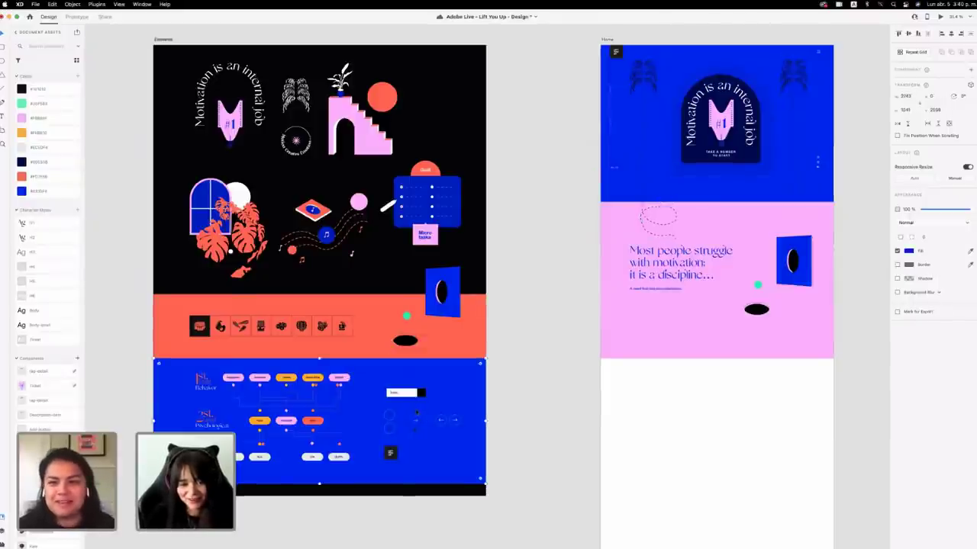
{"action": "left_click_drag", "start_coordinate": [416, 413], "coordinate": [677, 244]}
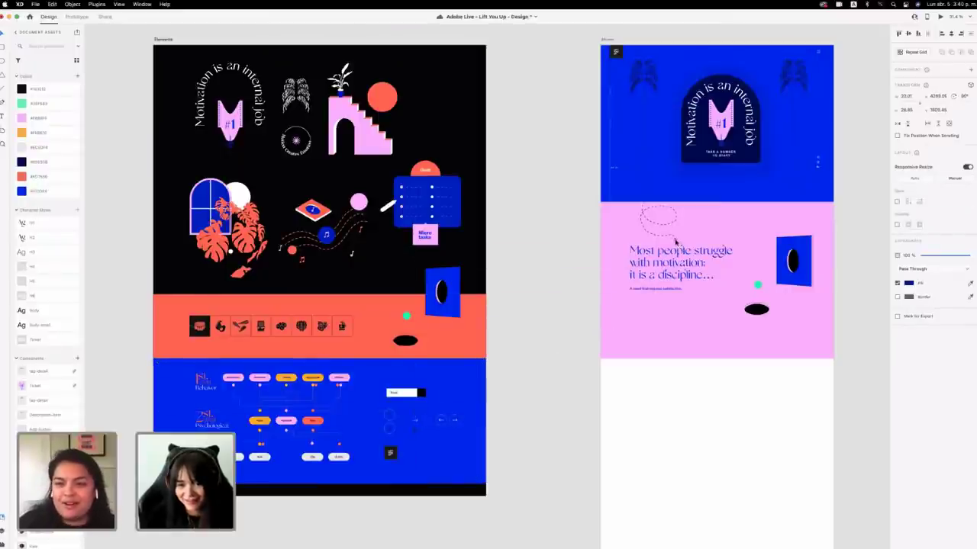
{"action": "scroll", "coordinate": [675, 241], "scroll_direction": "up", "scroll_amount": 10}
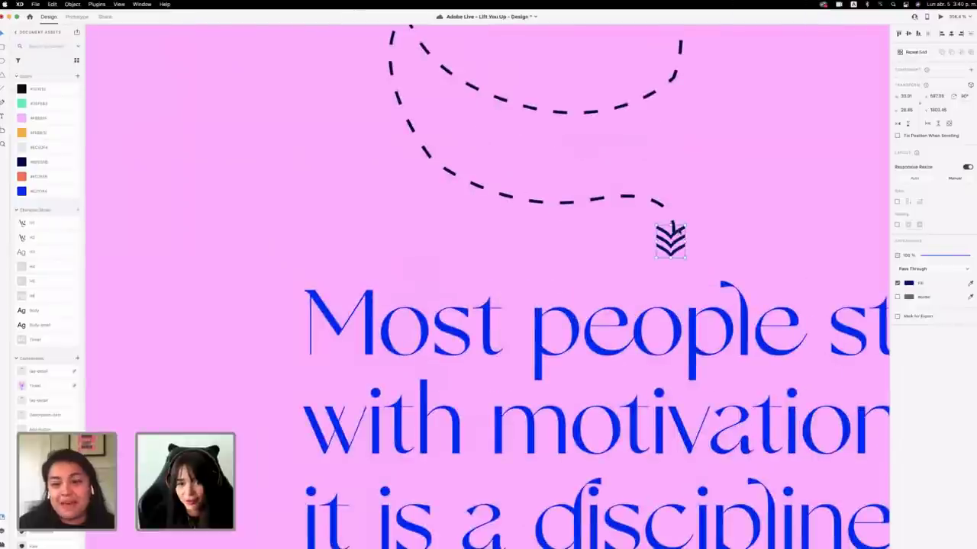
{"action": "left_click_drag", "start_coordinate": [678, 229], "coordinate": [683, 237]}
{"action": "scroll", "coordinate": [682, 237], "scroll_direction": "down", "scroll_amount": 10}
{"action": "scroll", "coordinate": [682, 238], "scroll_direction": "right", "scroll_amount": 4}
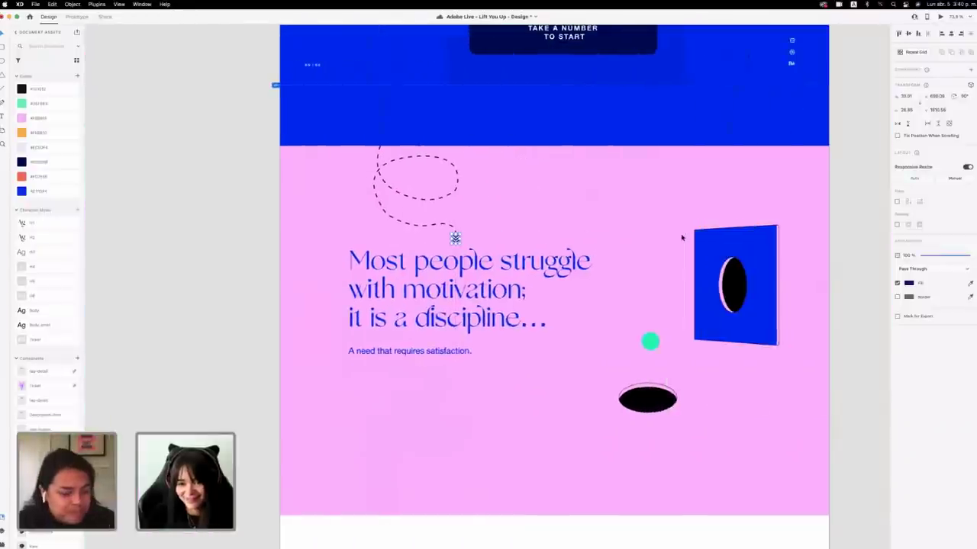
Examine how the hero's dashed lines connect with the loop in the pink section and how they relate to the heading.
{"action": "scroll", "coordinate": [419, 356], "scroll_direction": "down", "scroll_amount": 5}
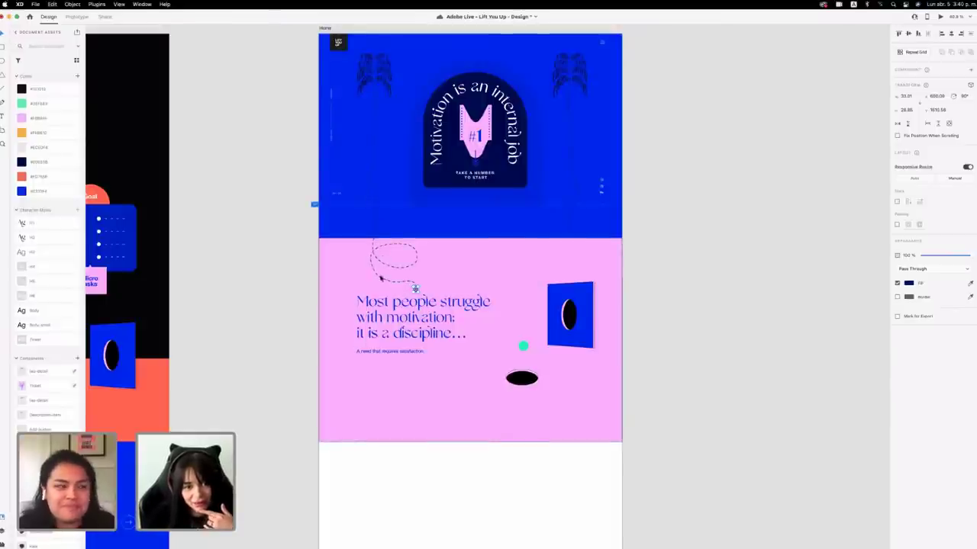
{"action": "left_click", "coordinate": [371, 239]}
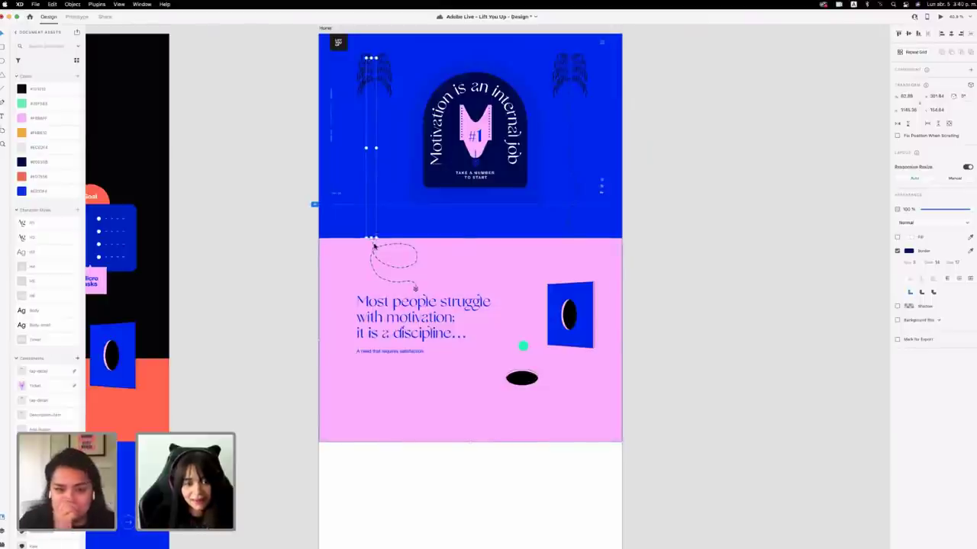
{"action": "left_click", "coordinate": [374, 246]}
{"action": "left_click", "coordinate": [374, 249]}
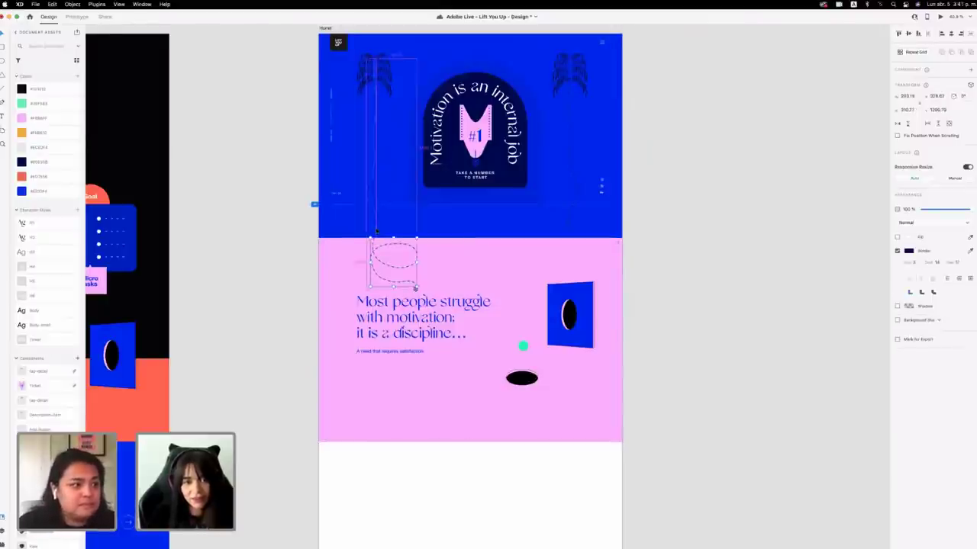
{"action": "scroll", "coordinate": [376, 227], "scroll_direction": "up", "scroll_amount": 5}
{"action": "left_click", "coordinate": [378, 225]}
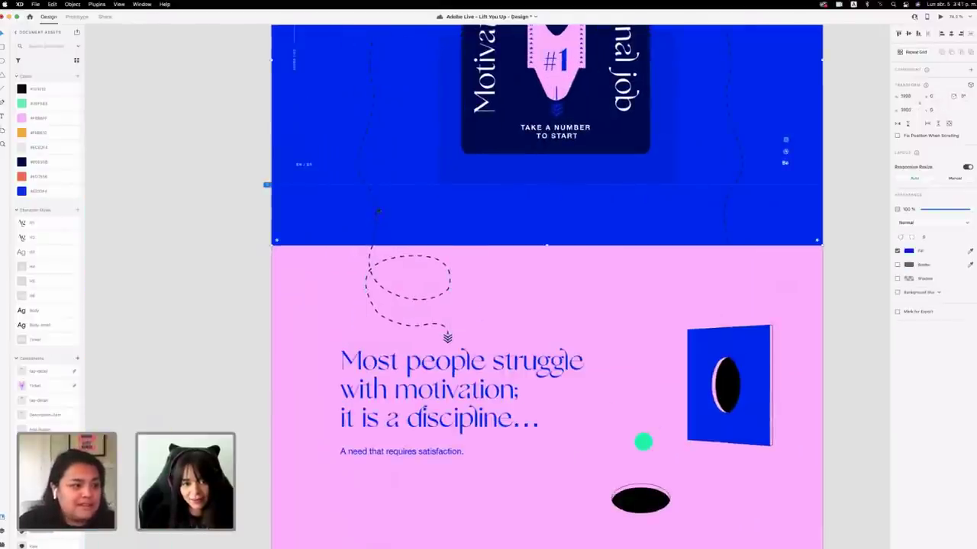
{"action": "left_click", "coordinate": [376, 218]}
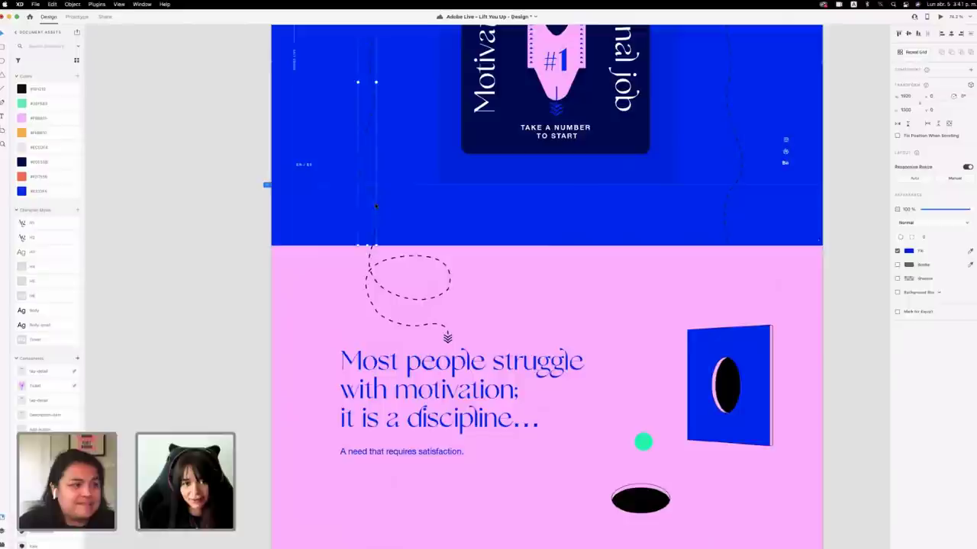
{"action": "left_click", "coordinate": [725, 212]}
{"action": "left_click", "coordinate": [371, 258]}
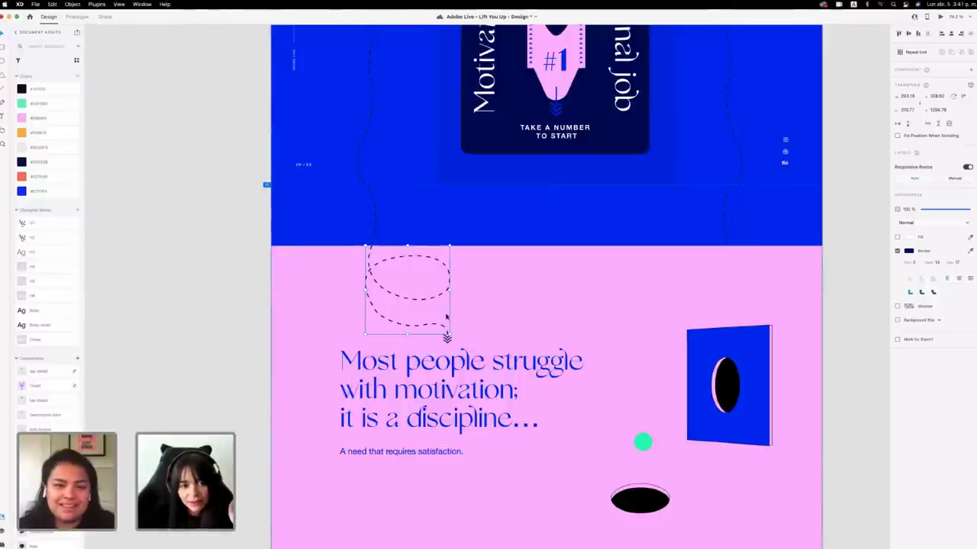
{"action": "left_click", "coordinate": [403, 396]}
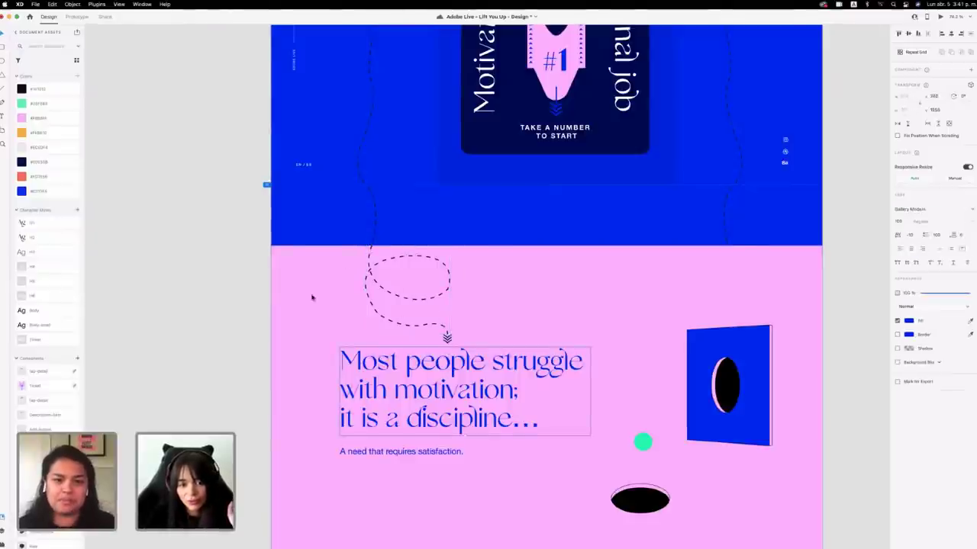
Move the green circle beside the door illustration up and slightly toward the door.
{"action": "scroll", "coordinate": [403, 396], "scroll_direction": "down", "scroll_amount": 5}
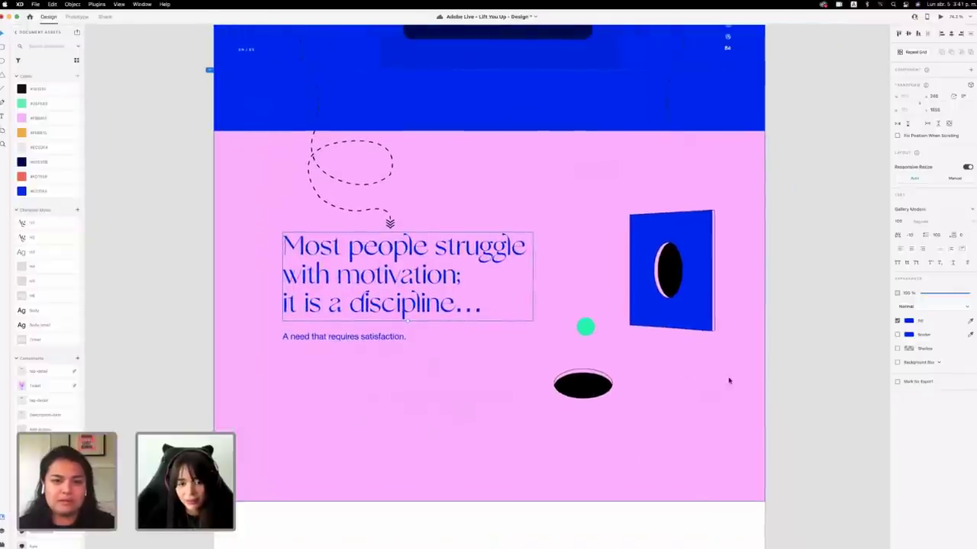
{"action": "scroll", "coordinate": [726, 338], "scroll_direction": "right", "scroll_amount": 3}
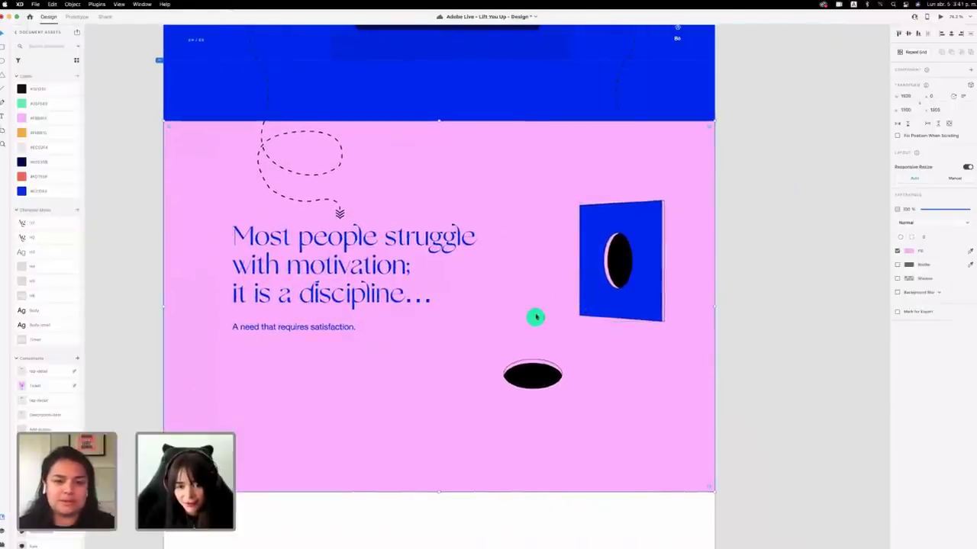
{"action": "left_click", "coordinate": [536, 317]}
{"action": "left_click_drag", "start_coordinate": [537, 321], "coordinate": [543, 296]}
{"action": "left_click", "coordinate": [759, 381]}
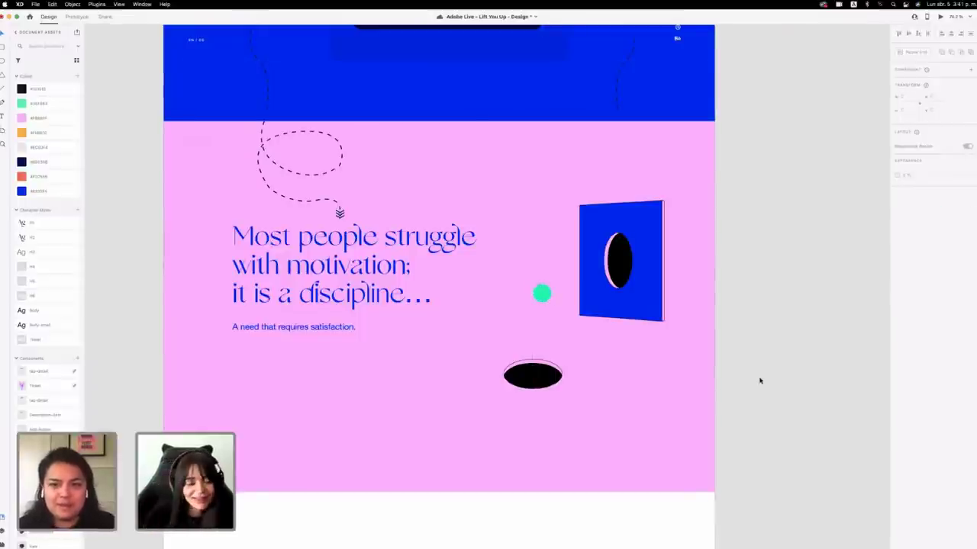
Nudge the heading, subtitle and door illustration down together within the pink section, leaving out the background.
{"action": "scroll", "coordinate": [759, 380], "scroll_direction": "down", "scroll_amount": 5}
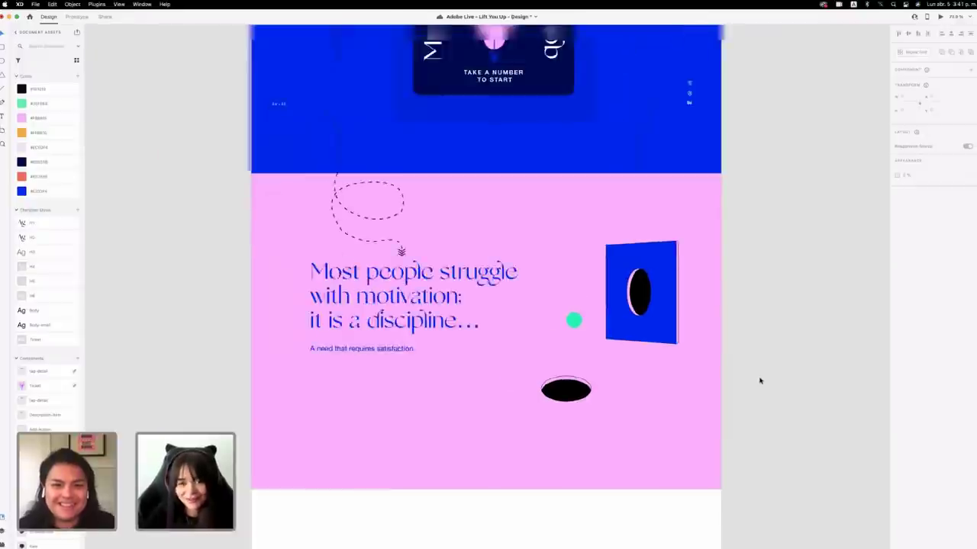
{"action": "scroll", "coordinate": [759, 381], "scroll_direction": "down", "scroll_amount": 5}
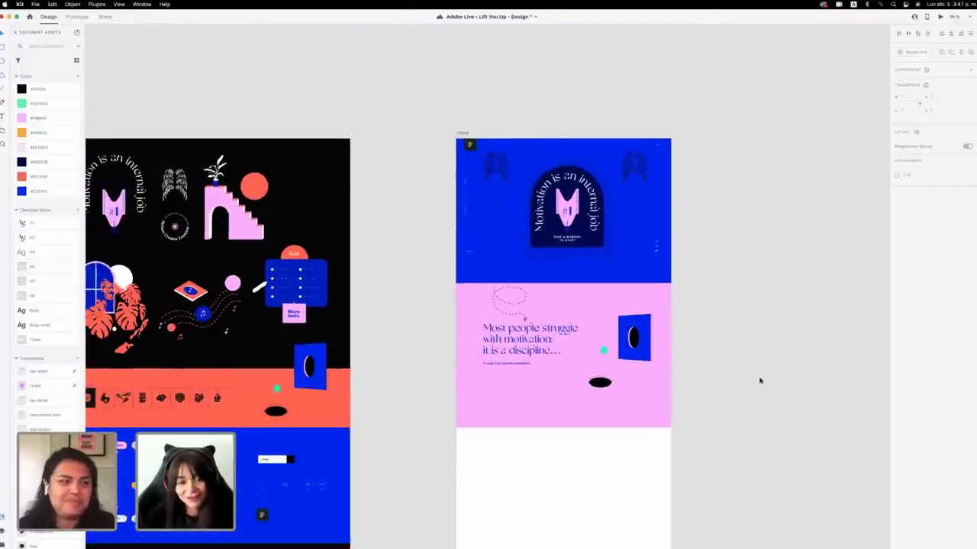
{"action": "scroll", "coordinate": [760, 380], "scroll_direction": "left", "scroll_amount": 3}
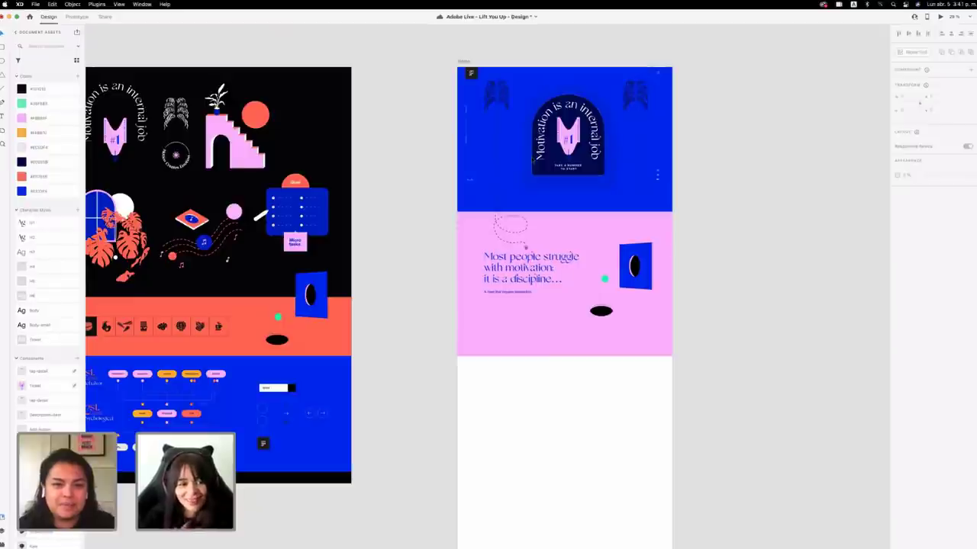
{"action": "scroll", "coordinate": [710, 283], "scroll_direction": "up", "scroll_amount": 2}
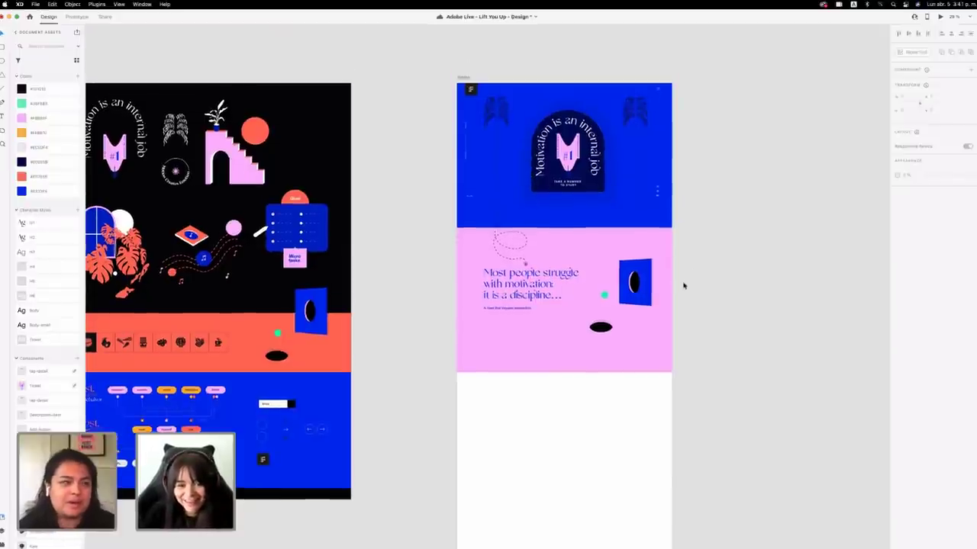
{"action": "left_click_drag", "start_coordinate": [675, 331], "coordinate": [477, 273]}
{"action": "left_click", "coordinate": [649, 364], "text": "shift"}
{"action": "key", "text": "shift+Down"}
{"action": "key", "text": "shift+Down"}
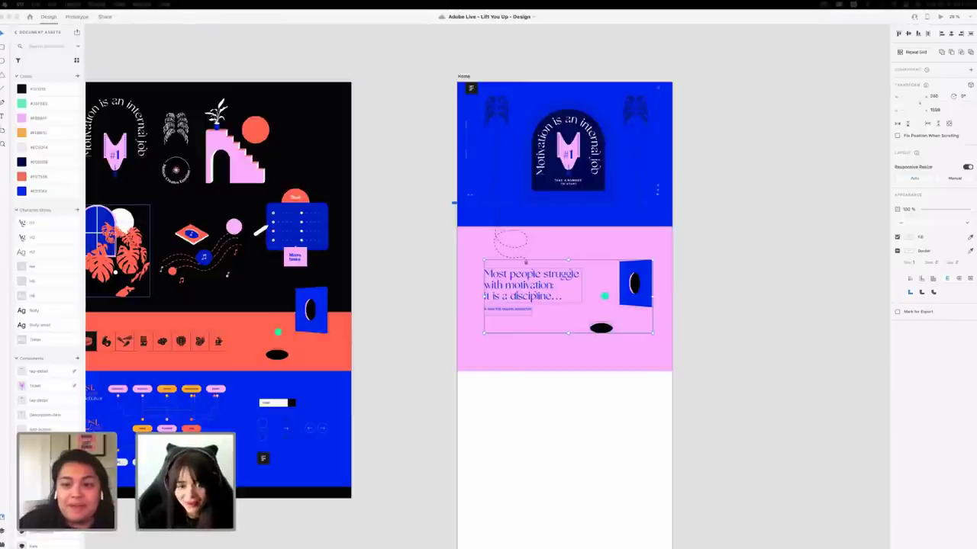
Review the Elements artboard's illustrations, icons and behavior diagram alongside the Home artboard.
{"action": "scroll", "coordinate": [414, 407], "scroll_direction": "right", "scroll_amount": 1}
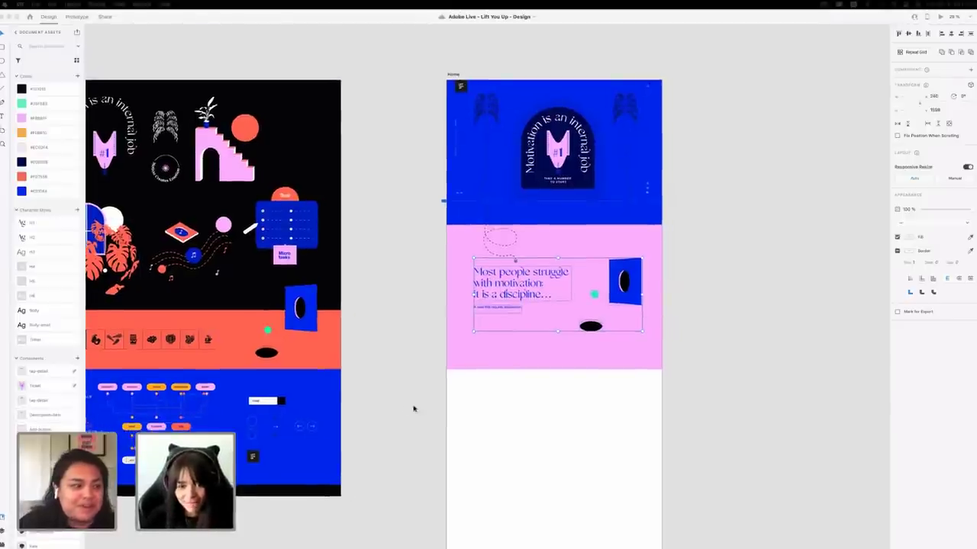
{"action": "scroll", "coordinate": [414, 408], "scroll_direction": "left", "scroll_amount": 5}
{"action": "scroll", "coordinate": [414, 408], "scroll_direction": "down", "scroll_amount": 2}
{"action": "left_click", "coordinate": [227, 363]}
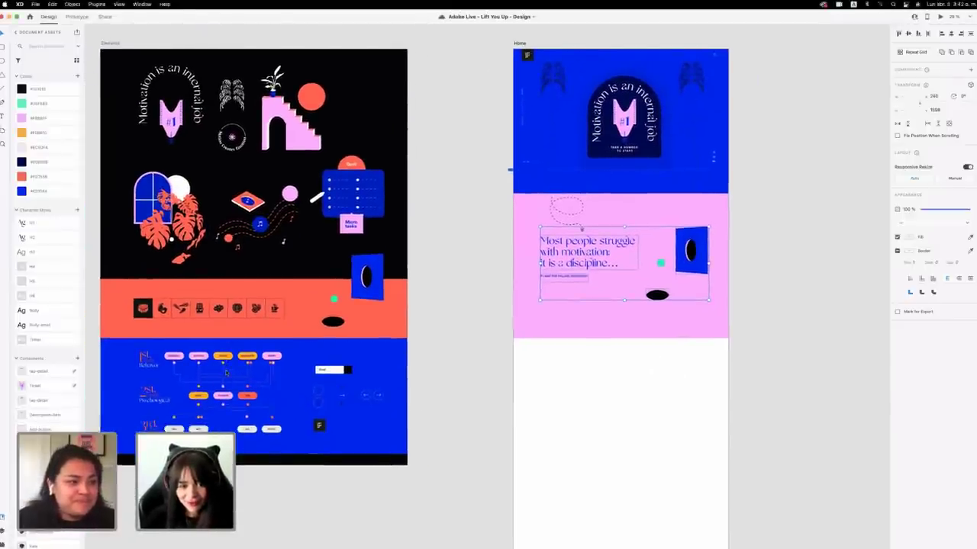
{"action": "scroll", "coordinate": [226, 363], "scroll_direction": "up", "scroll_amount": 4}
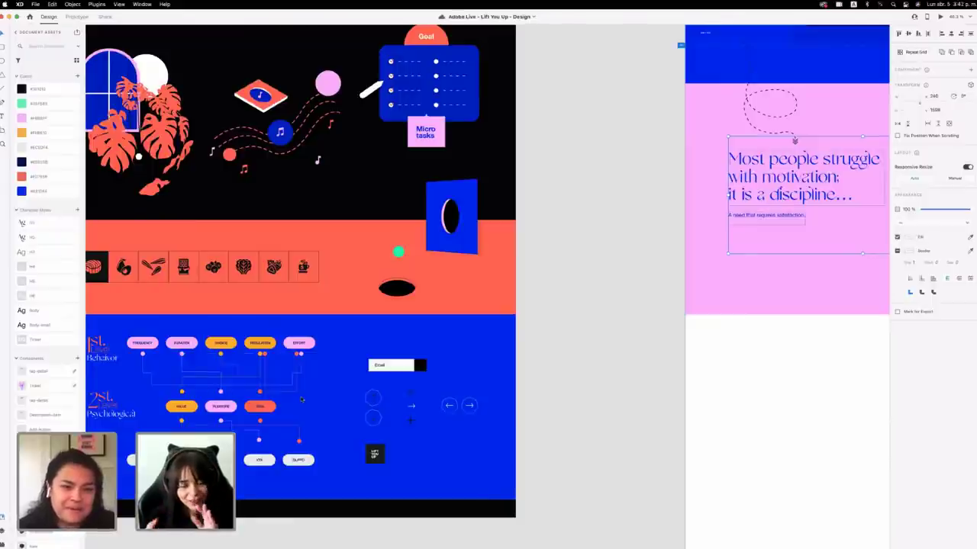
{"action": "scroll", "coordinate": [625, 360], "scroll_direction": "down", "scroll_amount": 3}
{"action": "scroll", "coordinate": [625, 362], "scroll_direction": "right", "scroll_amount": 3}
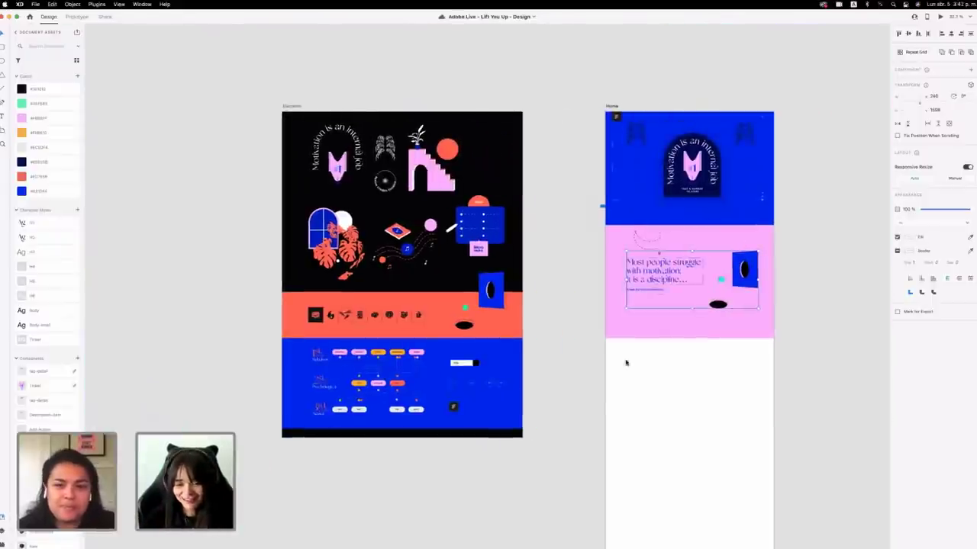
{"action": "left_click", "coordinate": [815, 318]}
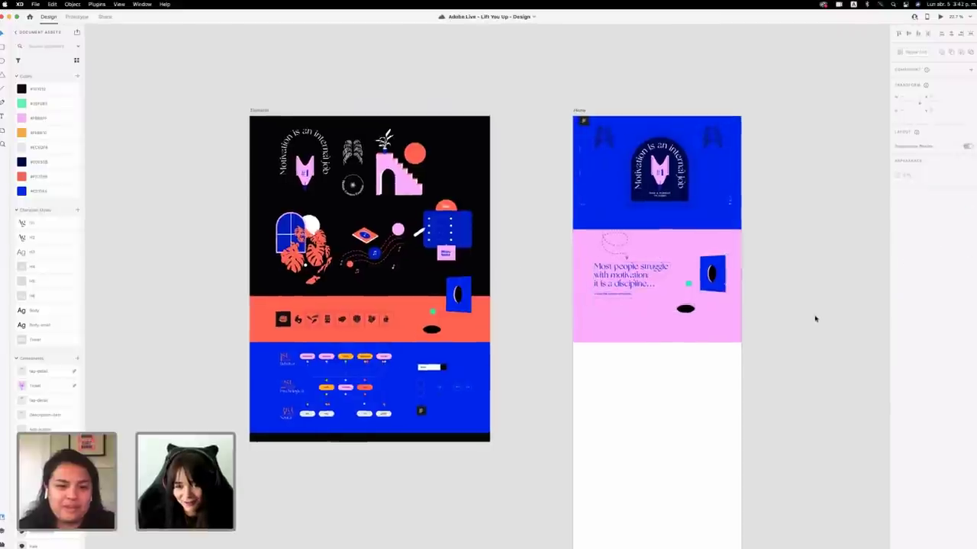
Duplicate the pink background rectangle directly beneath the motivation section and fill the copy with the orange document color.
{"action": "scroll", "coordinate": [814, 319], "scroll_direction": "right", "scroll_amount": 2}
{"action": "left_click_drag", "start_coordinate": [663, 328], "coordinate": [650, 432]}
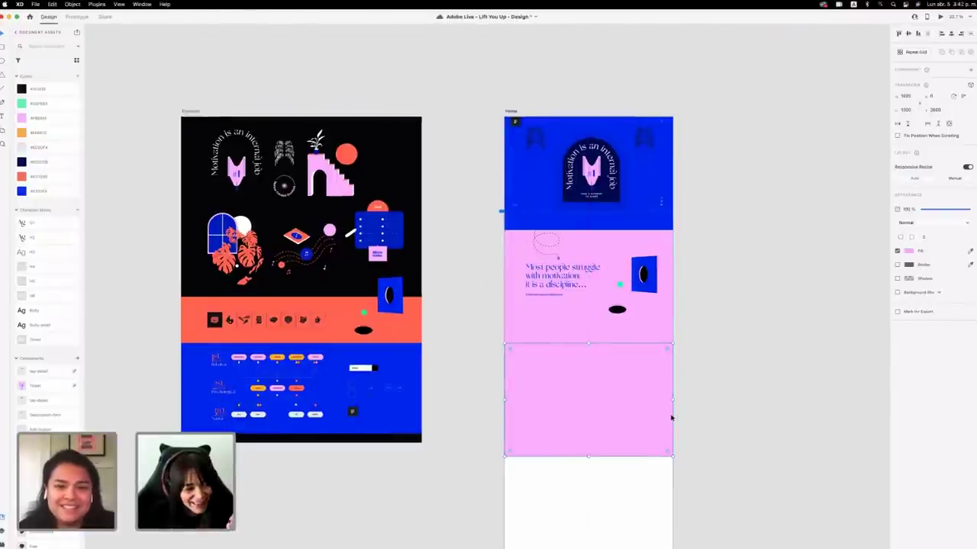
{"action": "scroll", "coordinate": [670, 416], "scroll_direction": "right", "scroll_amount": 1}
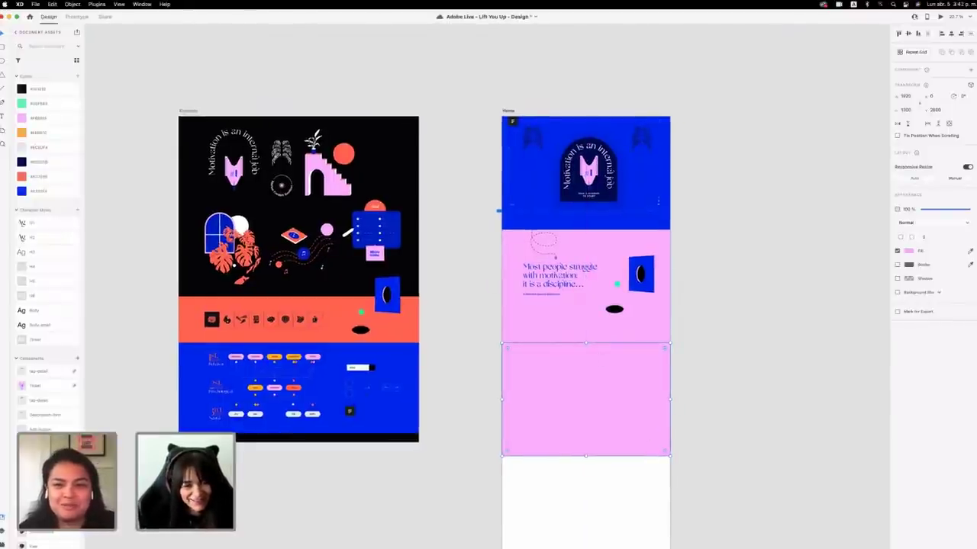
{"action": "scroll", "coordinate": [569, 350], "scroll_direction": "down", "scroll_amount": 1}
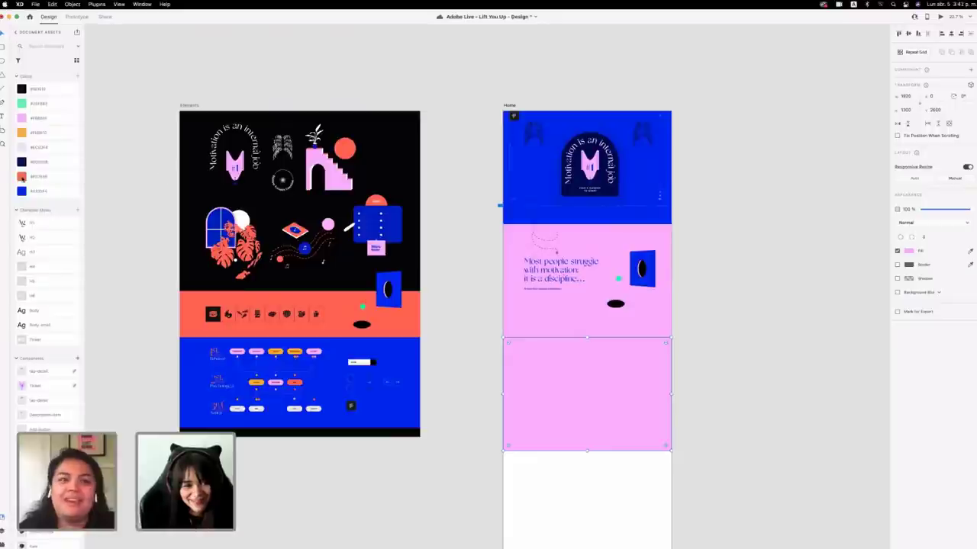
{"action": "left_click", "coordinate": [42, 134]}
{"action": "left_click", "coordinate": [761, 416]}
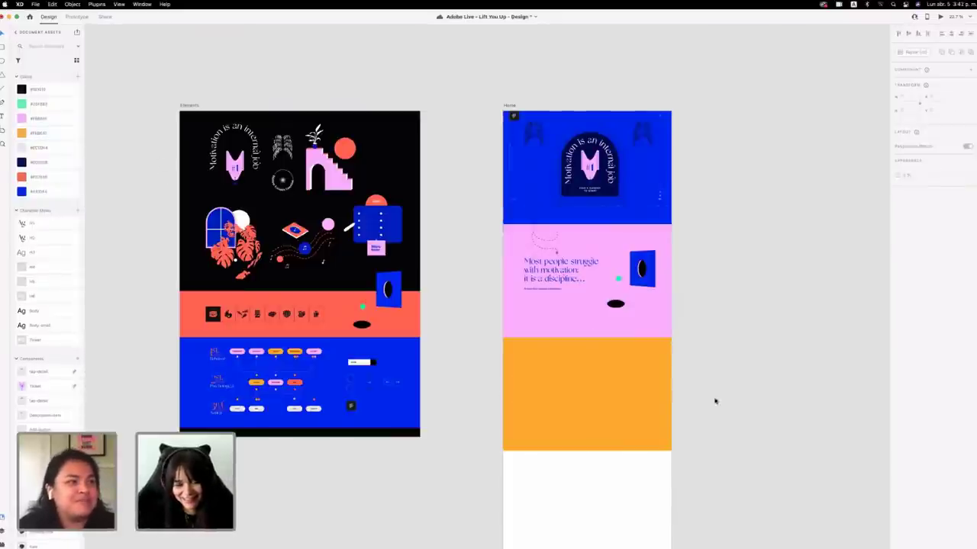
{"action": "left_click", "coordinate": [633, 392]}
{"action": "left_click", "coordinate": [767, 381]}
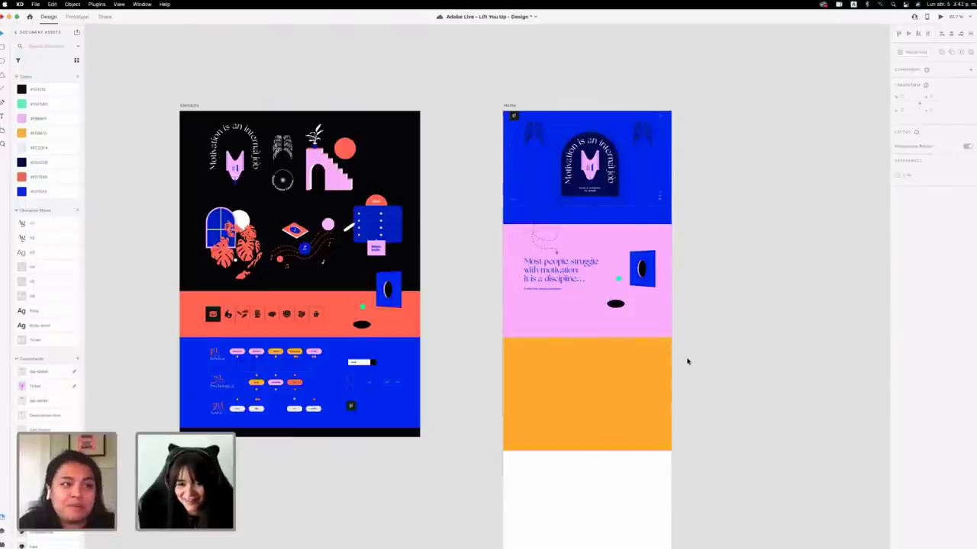
Draw a white circle about 877 px in diameter in the right half of the orange section.
{"action": "scroll", "coordinate": [687, 362], "scroll_direction": "down", "scroll_amount": 2}
{"action": "scroll", "coordinate": [687, 361], "scroll_direction": "right", "scroll_amount": 3}
{"action": "scroll", "coordinate": [688, 362], "scroll_direction": "left", "scroll_amount": 2}
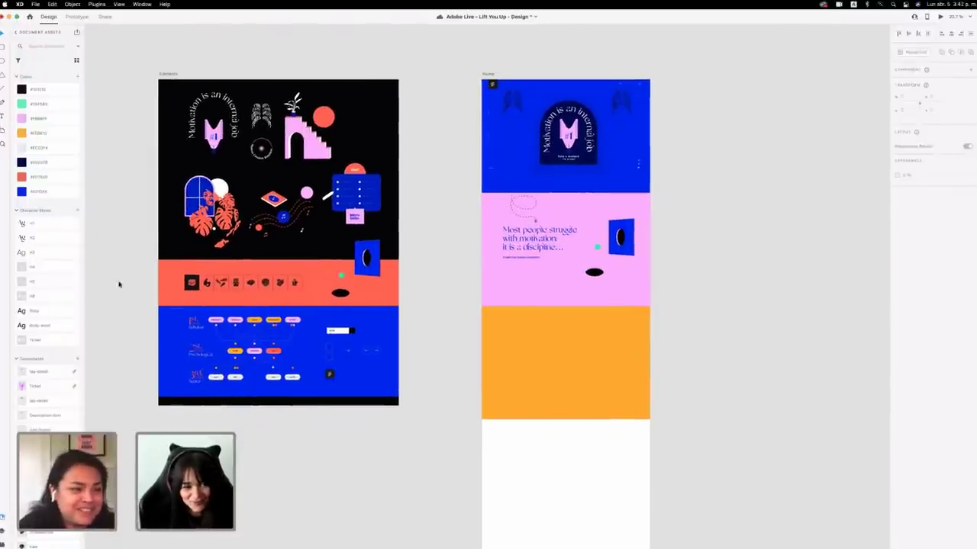
{"action": "left_click", "coordinate": [557, 353]}
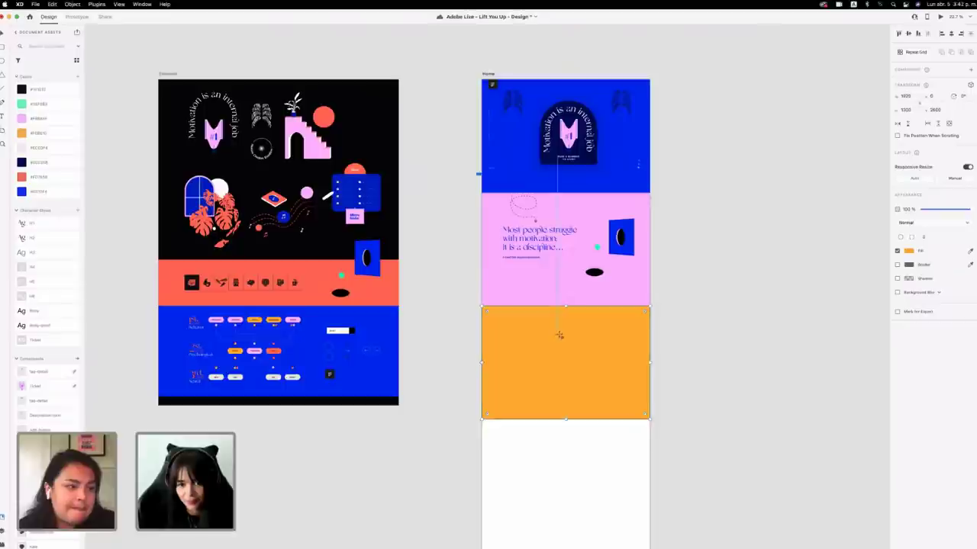
{"action": "left_click_drag", "start_coordinate": [559, 335], "coordinate": [633, 422]}
{"action": "left_click", "coordinate": [2, 34]}
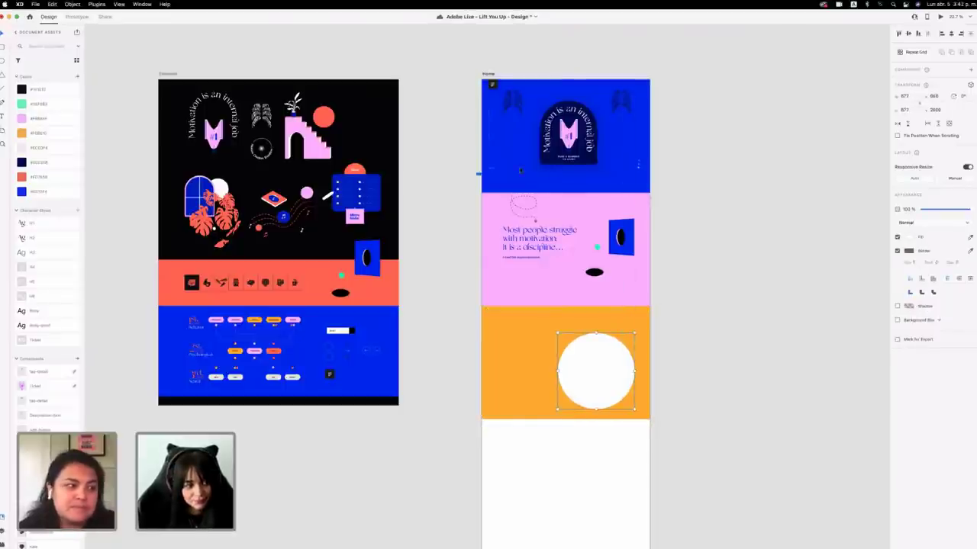
Resize the white circle to 986 by 986 px and reposition it within the right half of the orange section.
{"action": "left_click_drag", "start_coordinate": [611, 377], "coordinate": [612, 367]}
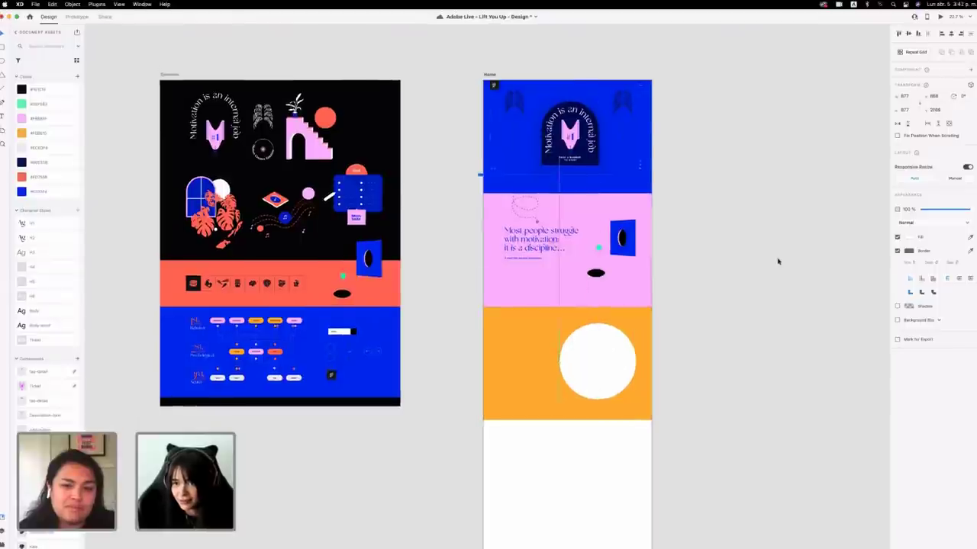
{"action": "left_click_drag", "start_coordinate": [915, 97], "coordinate": [883, 95]}
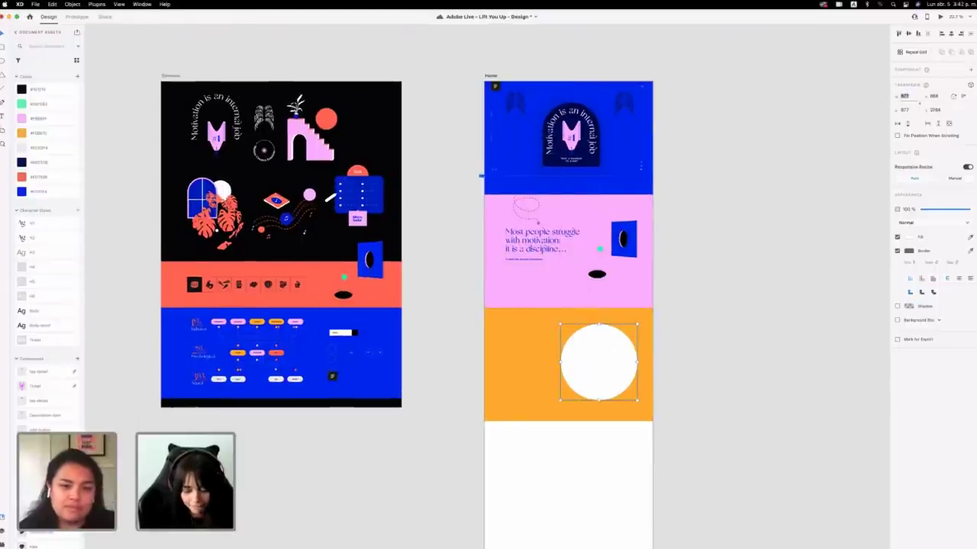
{"action": "type", "text": "86"}
{"action": "key", "text": "Return"}
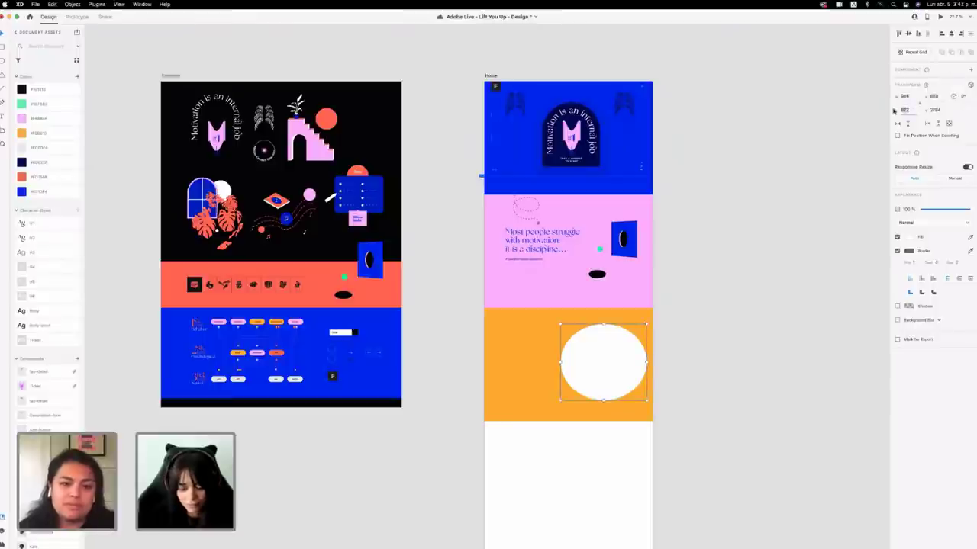
{"action": "type", "text": "986"}
{"action": "key", "text": "Return"}
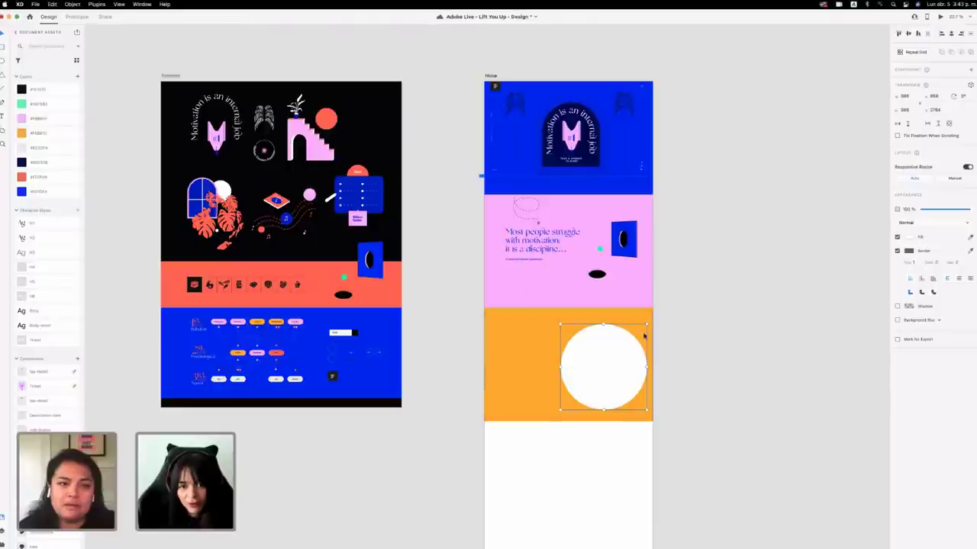
{"action": "left_click_drag", "start_coordinate": [610, 367], "coordinate": [608, 366]}
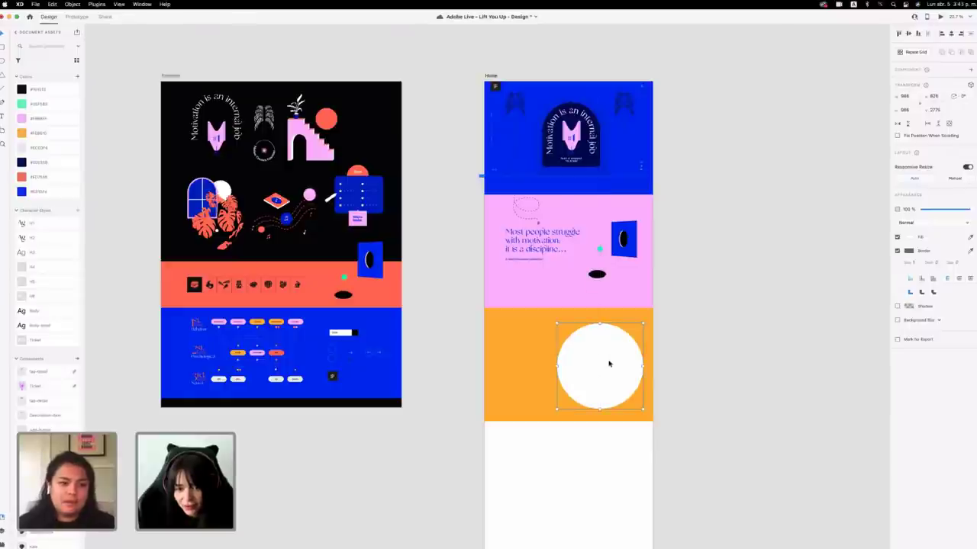
Remove the white circle's border and lower its opacity to about 28%.
{"action": "left_click", "coordinate": [897, 251]}
{"action": "left_click", "coordinate": [777, 333]}
{"action": "left_click", "coordinate": [608, 364]}
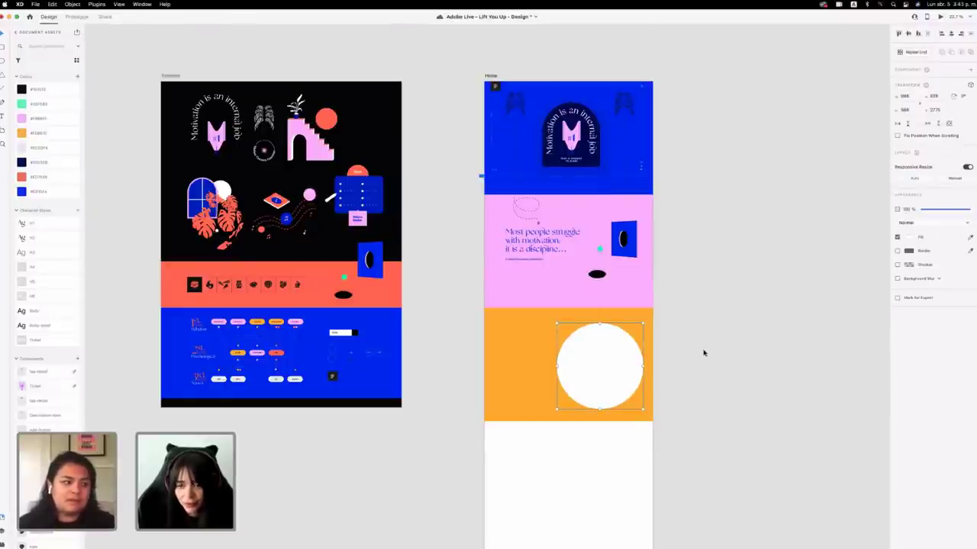
{"action": "mouse_move", "coordinate": [970, 211]}
{"action": "left_mouse_down"}
{"action": "mouse_move", "coordinate": [933, 212]}
{"action": "mouse_move", "coordinate": [957, 210]}
{"action": "left_mouse_up"}
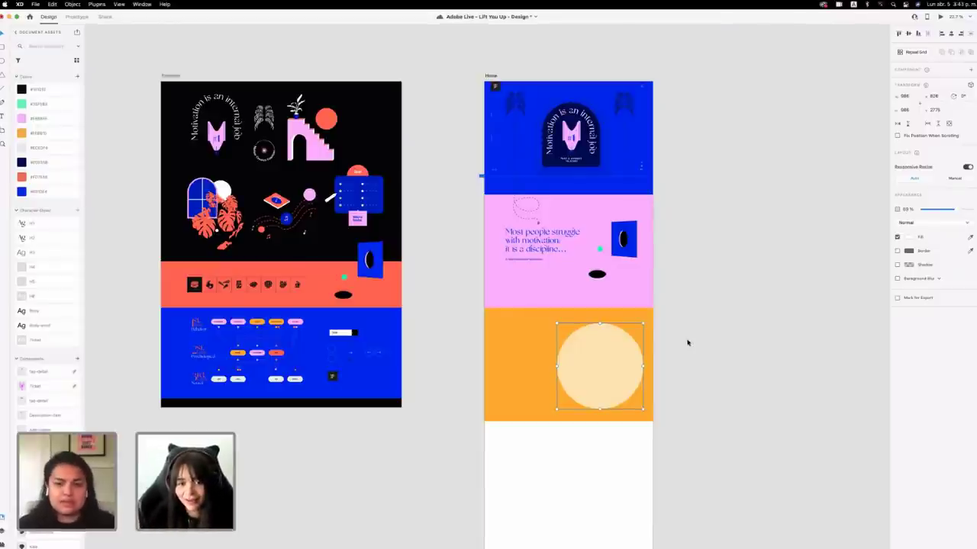
{"action": "left_click", "coordinate": [686, 387]}
{"action": "left_click", "coordinate": [609, 358]}
{"action": "scroll", "coordinate": [616, 348], "scroll_direction": "down", "scroll_amount": 1}
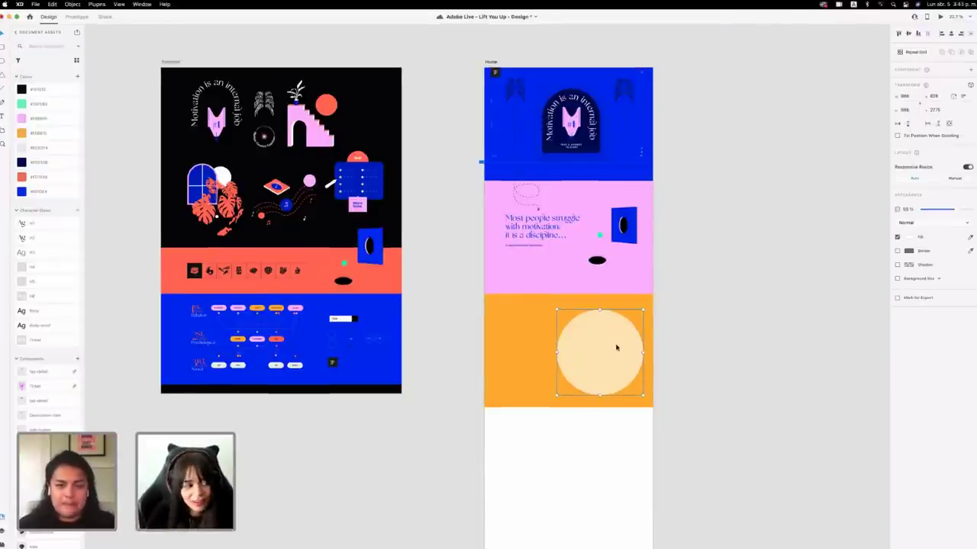
{"action": "scroll", "coordinate": [616, 348], "scroll_direction": "down", "scroll_amount": 2}
{"action": "left_click_drag", "start_coordinate": [952, 209], "coordinate": [934, 211]}
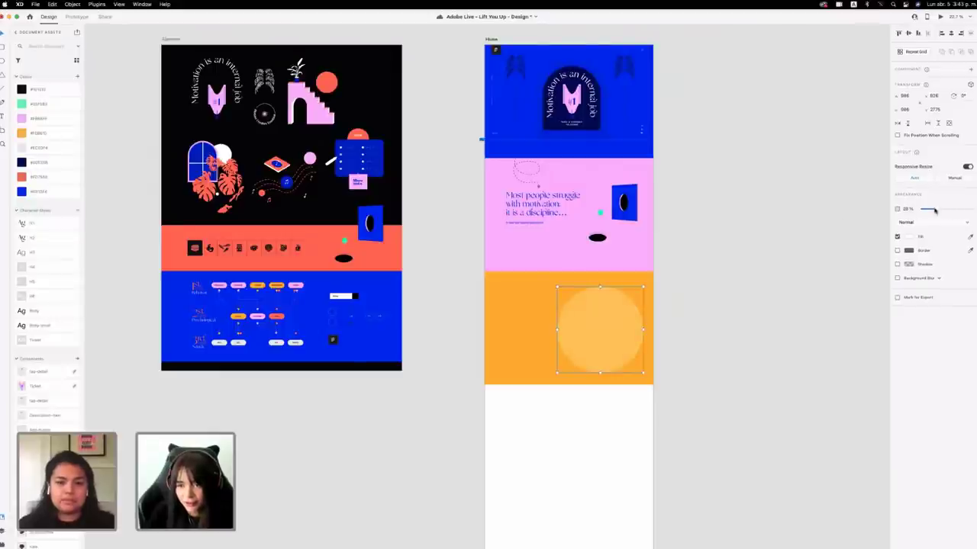
{"action": "left_click", "coordinate": [668, 329]}
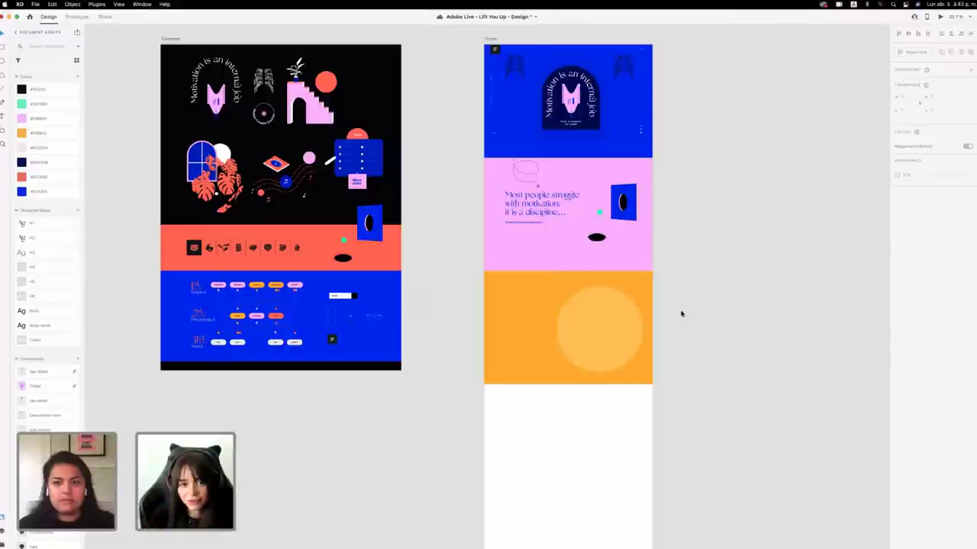
Duplicate the "Most people struggle with motivation" heading onto the circle in the orange section and bring the copy to the front.
{"action": "scroll", "coordinate": [588, 310], "scroll_direction": "up", "scroll_amount": 2}
{"action": "scroll", "coordinate": [588, 310], "scroll_direction": "down", "scroll_amount": 2}
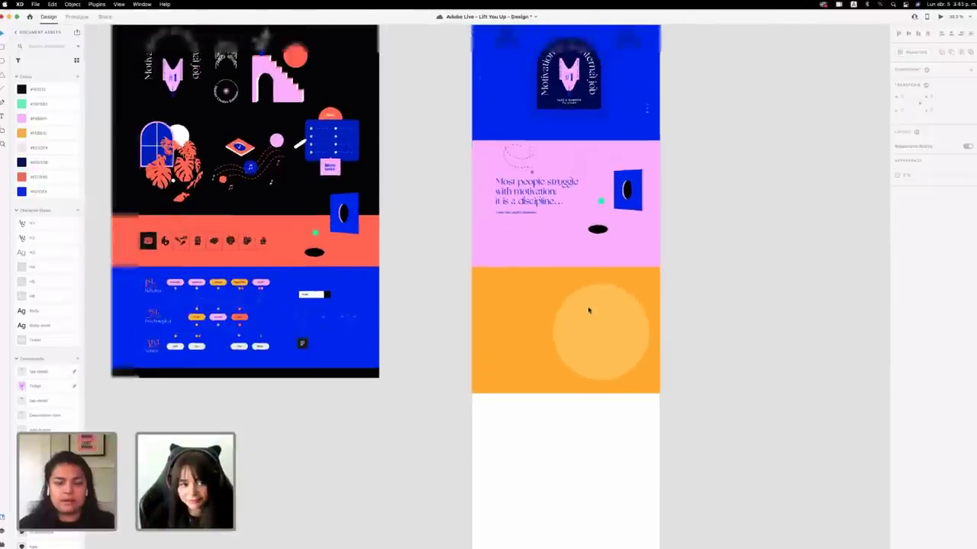
{"action": "scroll", "coordinate": [588, 310], "scroll_direction": "left", "scroll_amount": 3}
{"action": "scroll", "coordinate": [588, 309], "scroll_direction": "right", "scroll_amount": 2}
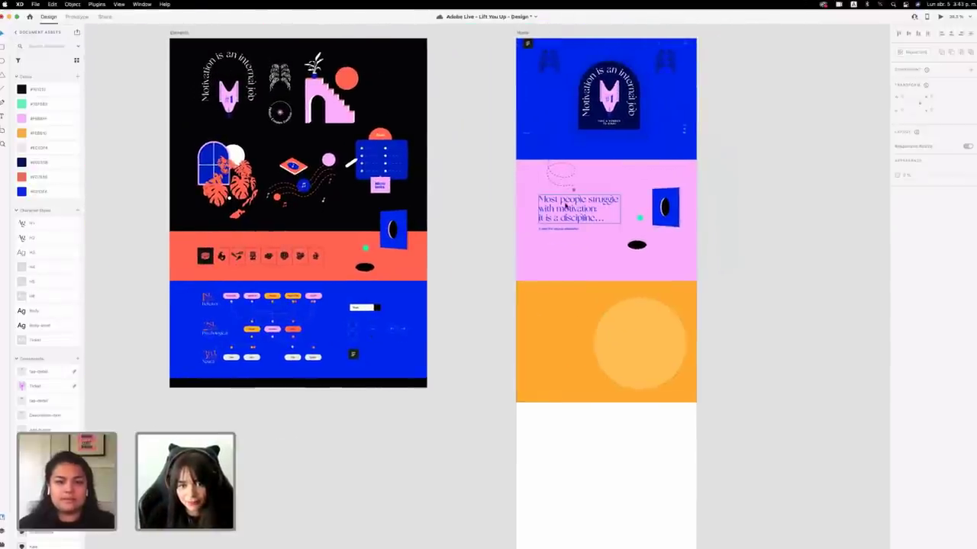
{"action": "left_click_drag", "start_coordinate": [568, 207], "coordinate": [633, 340]}
{"action": "right_click", "coordinate": [633, 338]}
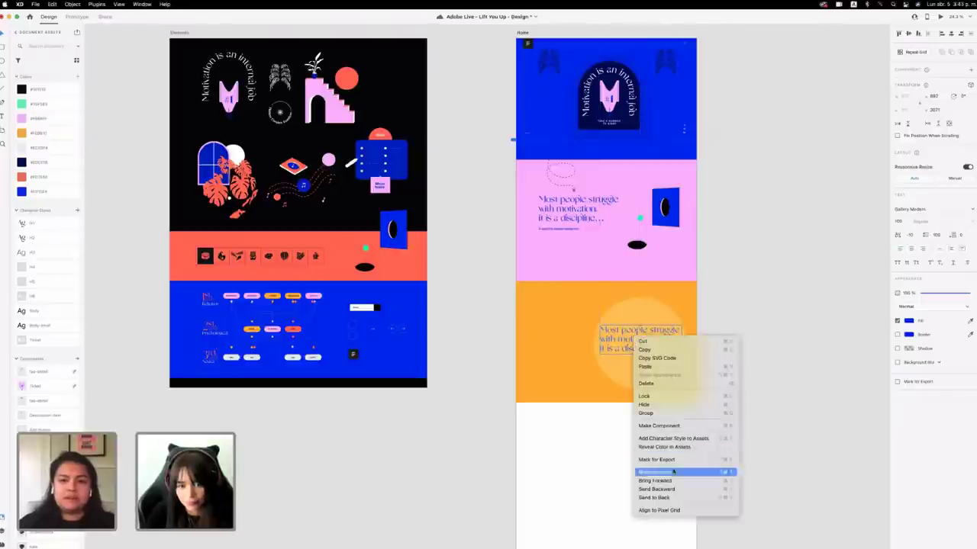
{"action": "left_click", "coordinate": [673, 474]}
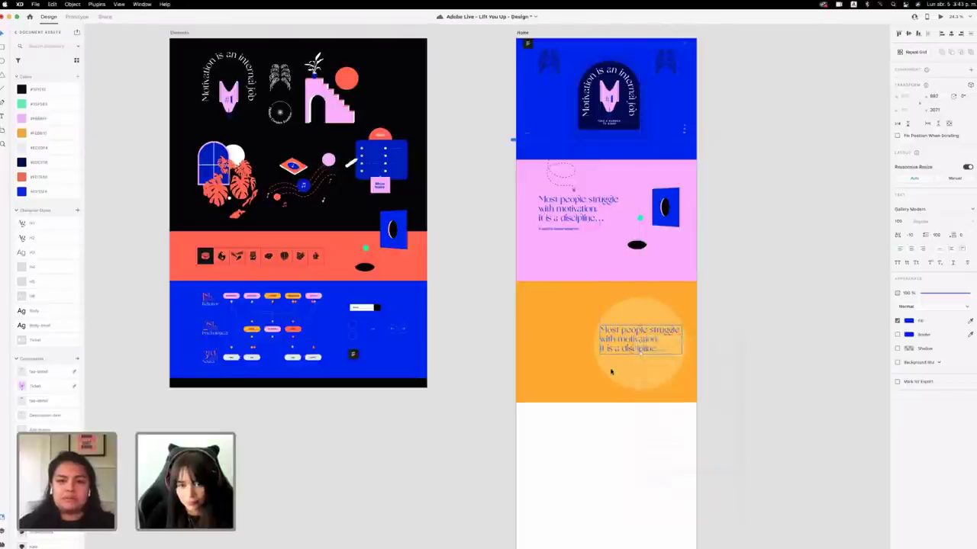
Recolor the heading copy on the circle with the black document color.
{"action": "left_click", "coordinate": [971, 322]}
{"action": "key", "text": "Escape"}
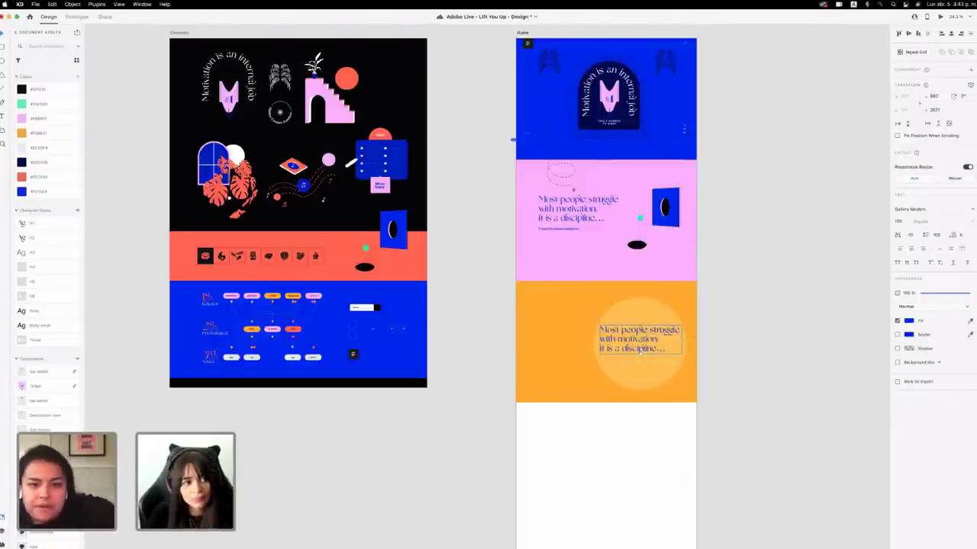
{"action": "left_click", "coordinate": [35, 89]}
{"action": "left_click", "coordinate": [728, 331]}
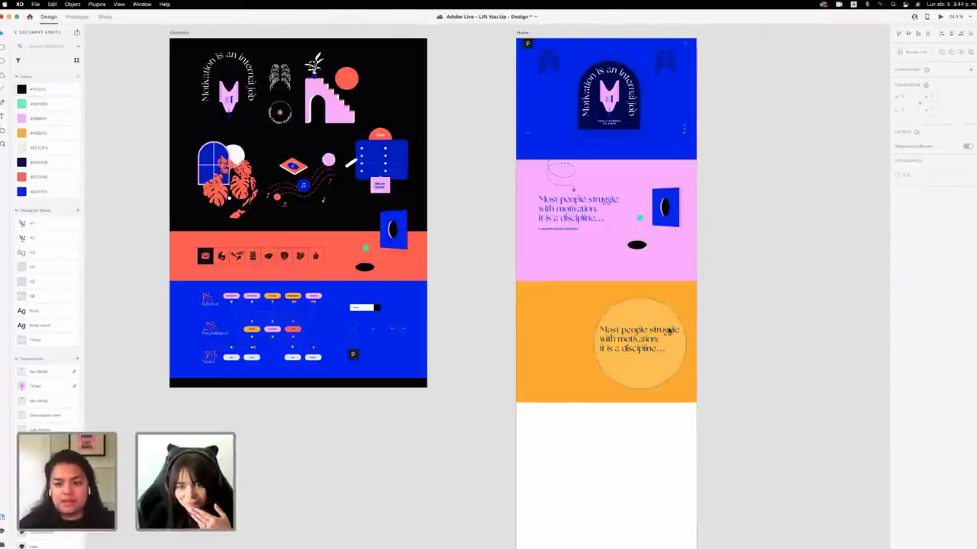
Open the heading copy on the circle for text editing and select the word "discipline".
{"action": "left_click", "coordinate": [642, 339]}
{"action": "double_click", "coordinate": [648, 341]}
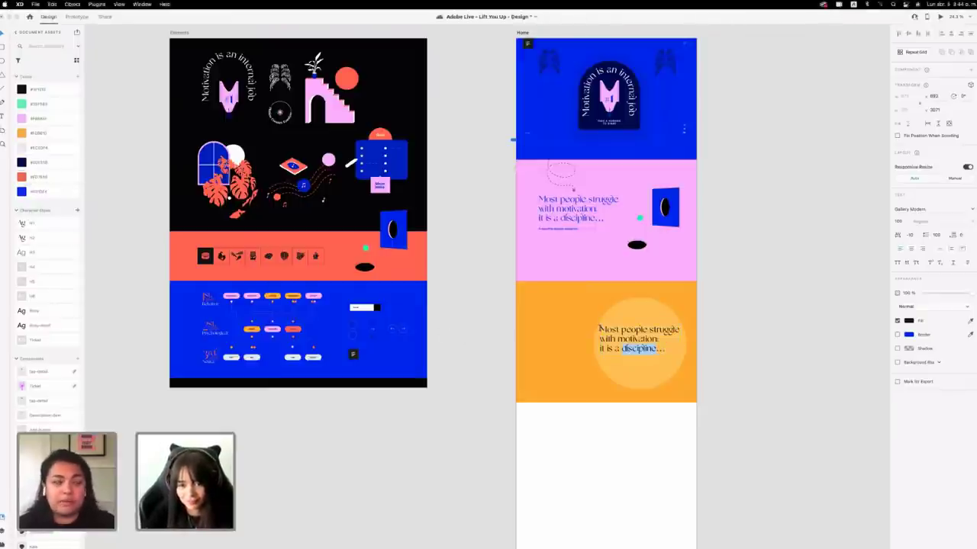
Replace the orange section's heading with "...It doesn't happen by just waiting." and shift it toward the middle of the pale circle.
{"action": "key", "text": "super+a"}
{"action": "type", "text": "...It doesn't happen by just waiting."}
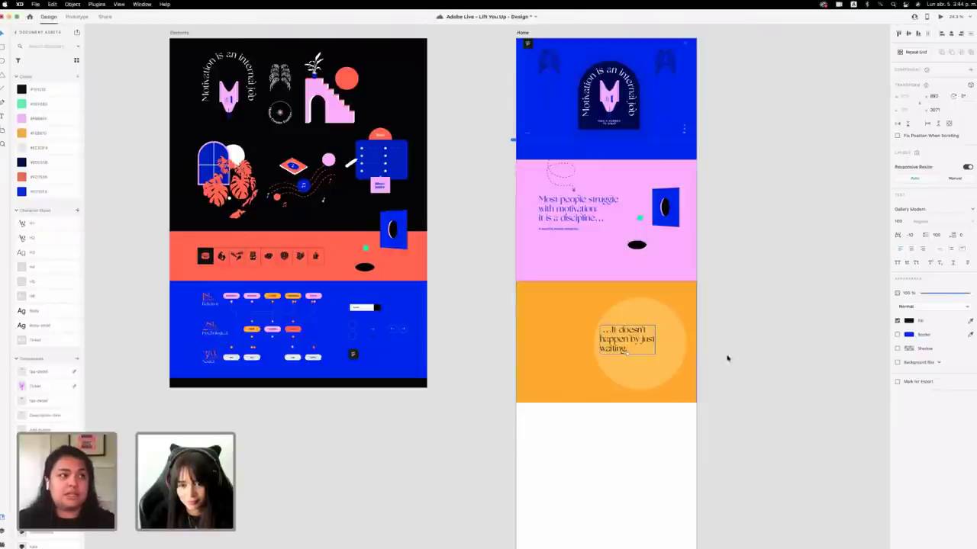
{"action": "left_click_drag", "start_coordinate": [617, 344], "coordinate": [623, 340]}
{"action": "left_click", "coordinate": [726, 283]}
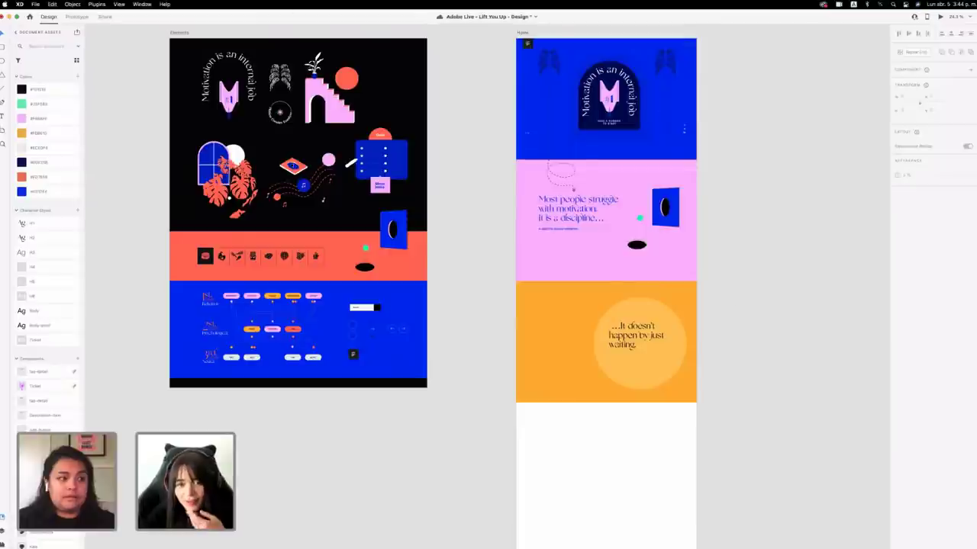
Examine the pink section's heading and the supporting line beneath it, comparing its wording and layout with the orange section.
{"action": "scroll", "coordinate": [726, 275], "scroll_direction": "up", "scroll_amount": 2}
{"action": "scroll", "coordinate": [726, 276], "scroll_direction": "up", "scroll_amount": 2}
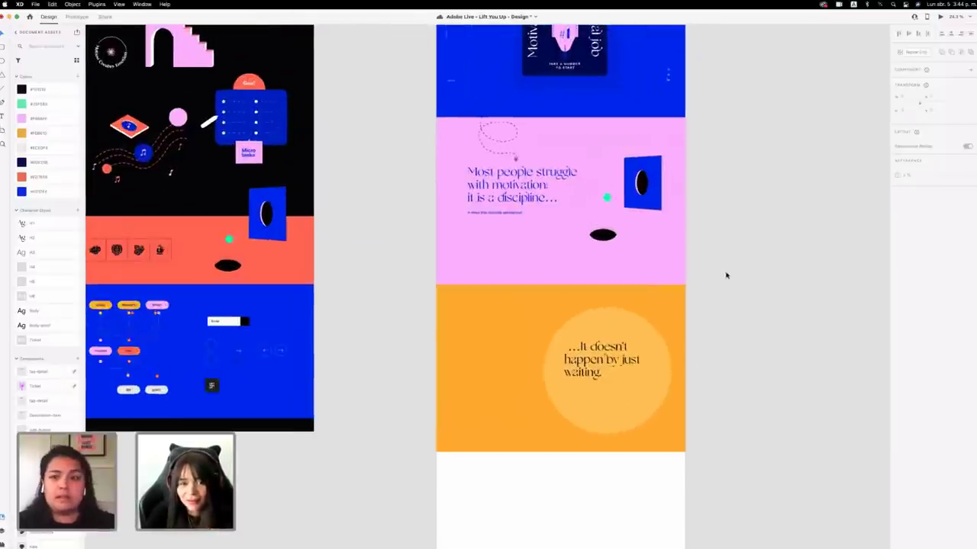
{"action": "scroll", "coordinate": [726, 273], "scroll_direction": "down", "scroll_amount": 3}
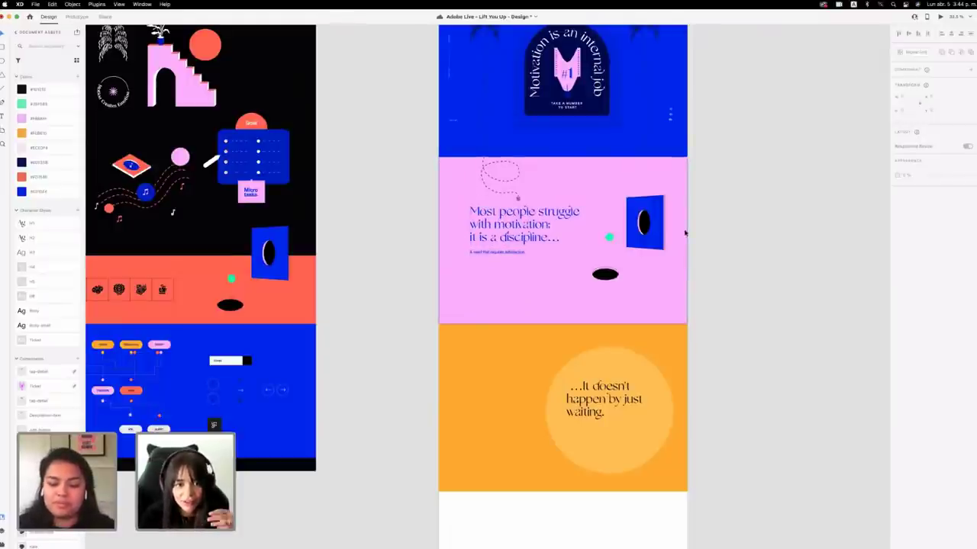
{"action": "left_click", "coordinate": [566, 212]}
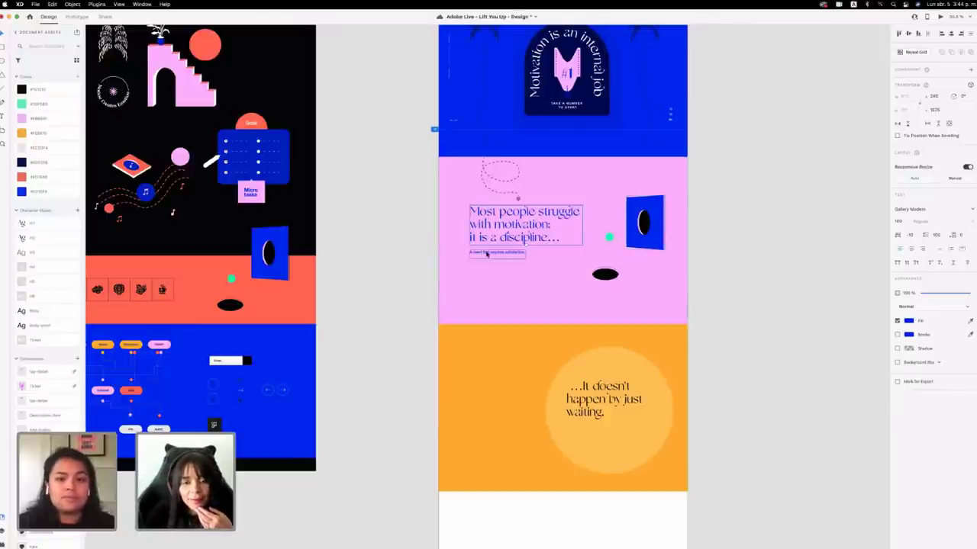
{"action": "scroll", "coordinate": [710, 259], "scroll_direction": "up", "scroll_amount": 2}
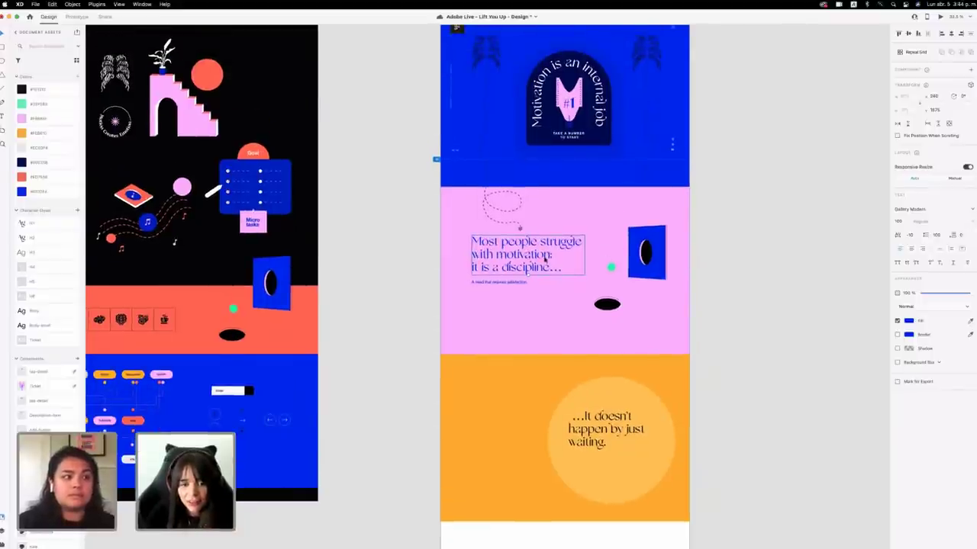
{"action": "left_click", "coordinate": [723, 267]}
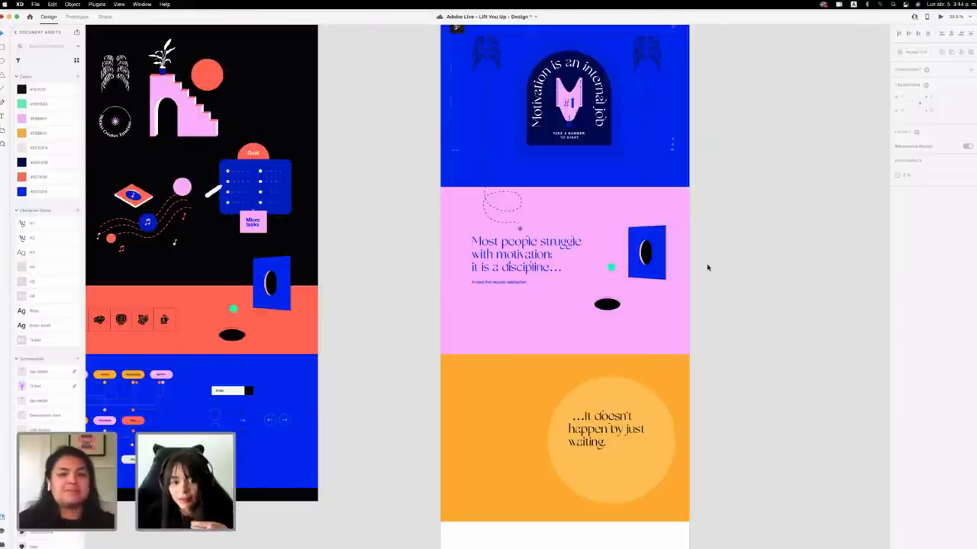
{"action": "left_click", "coordinate": [529, 272]}
{"action": "scroll", "coordinate": [528, 272], "scroll_direction": "up", "scroll_amount": 6}
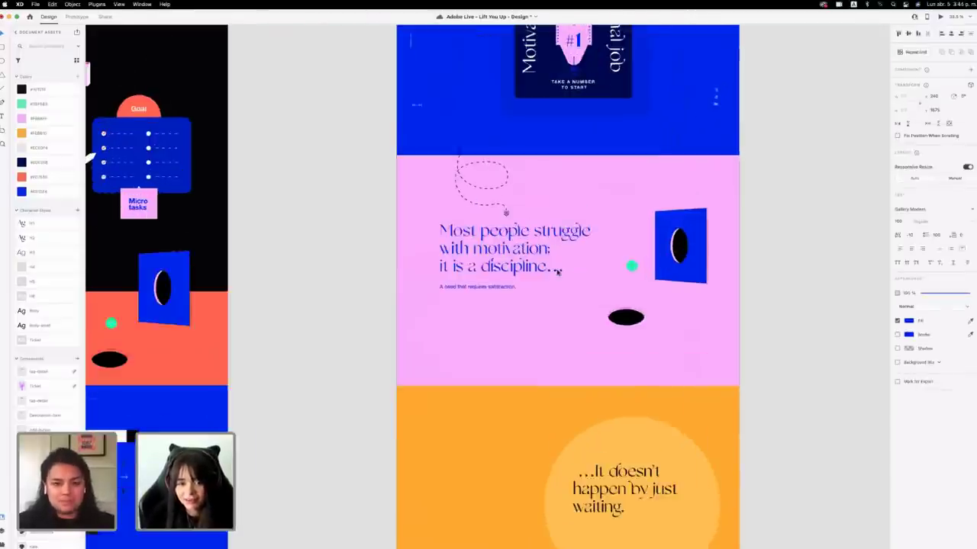
{"action": "double_click", "coordinate": [483, 267]}
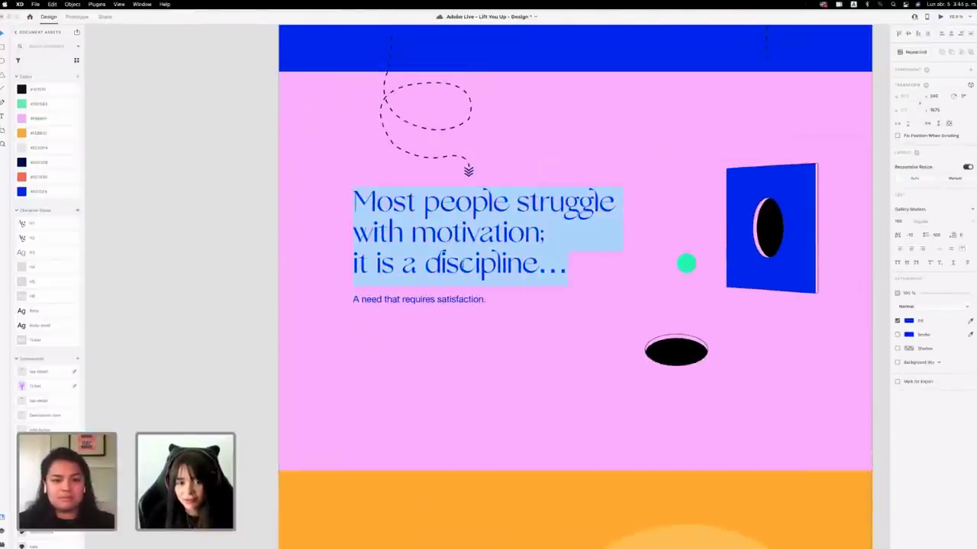
{"action": "left_click_drag", "start_coordinate": [425, 264], "coordinate": [569, 269]}
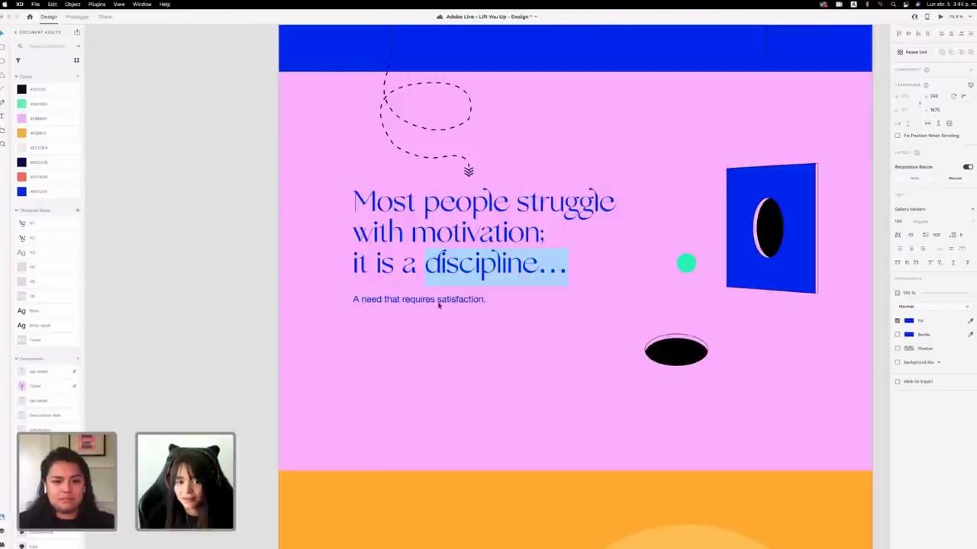
{"action": "key", "text": "Escape"}
{"action": "left_click", "coordinate": [392, 299]}
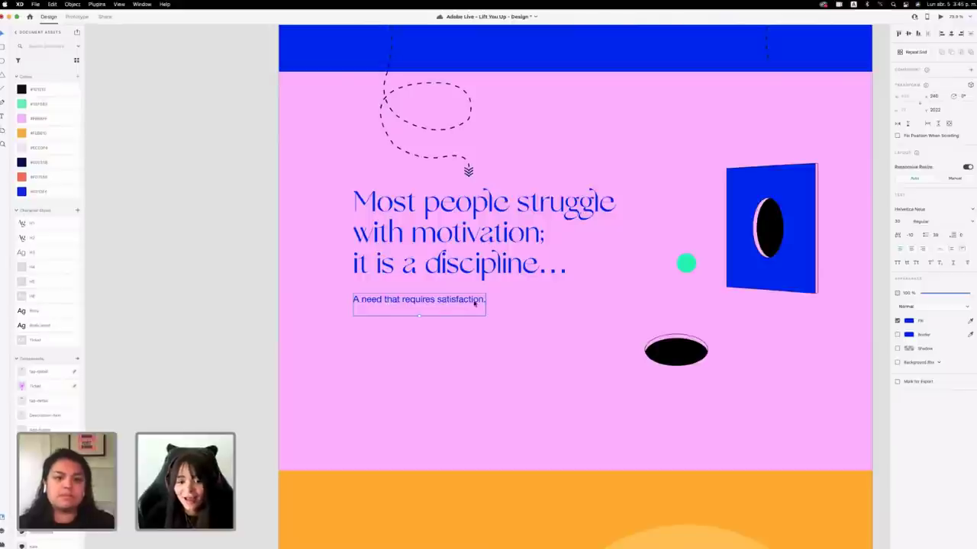
{"action": "scroll", "coordinate": [474, 300], "scroll_direction": "down", "scroll_amount": 3}
{"action": "scroll", "coordinate": [475, 303], "scroll_direction": "right", "scroll_amount": 1}
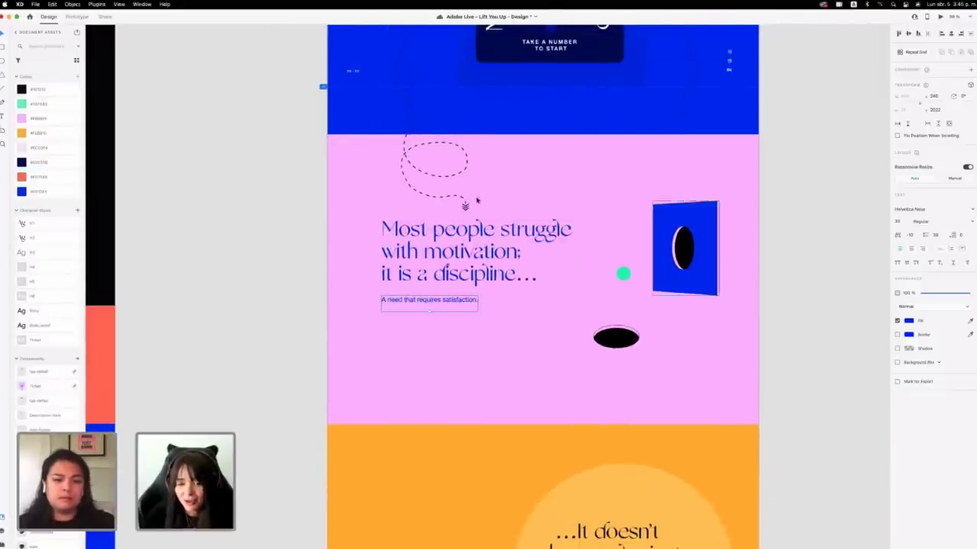
{"action": "left_click", "coordinate": [451, 316]}
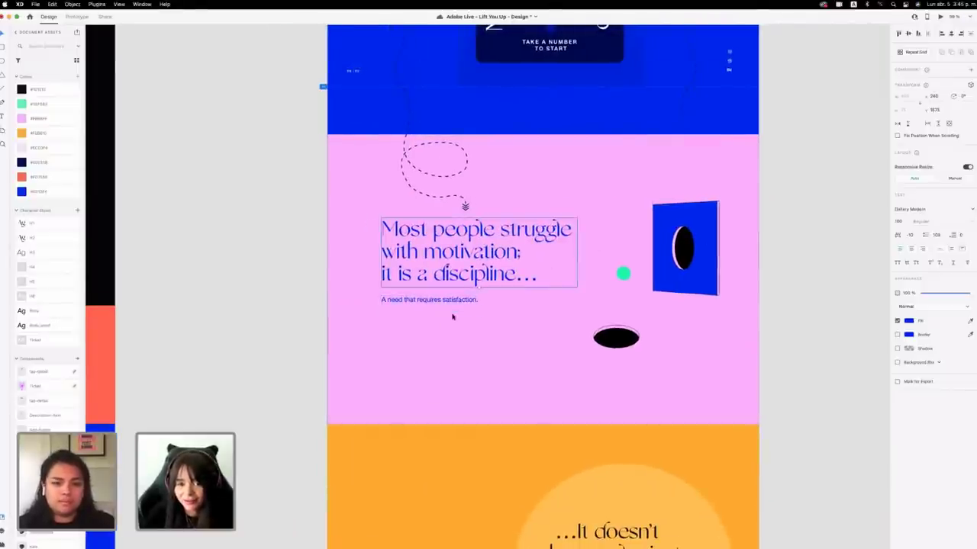
{"action": "scroll", "coordinate": [450, 306], "scroll_direction": "left", "scroll_amount": 1}
{"action": "left_click", "coordinate": [449, 301]}
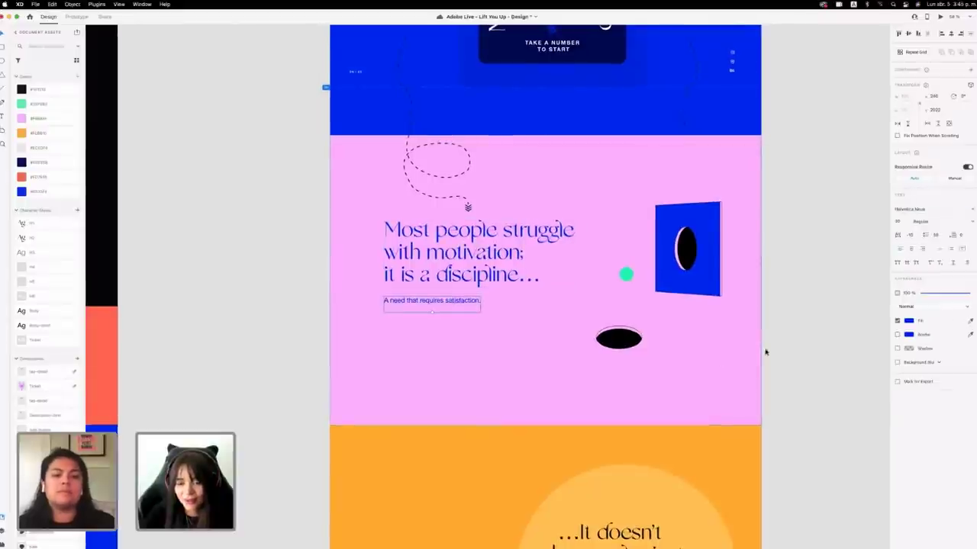
{"action": "scroll", "coordinate": [766, 348], "scroll_direction": "down", "scroll_amount": 2}
{"action": "scroll", "coordinate": [766, 349], "scroll_direction": "right", "scroll_amount": 2}
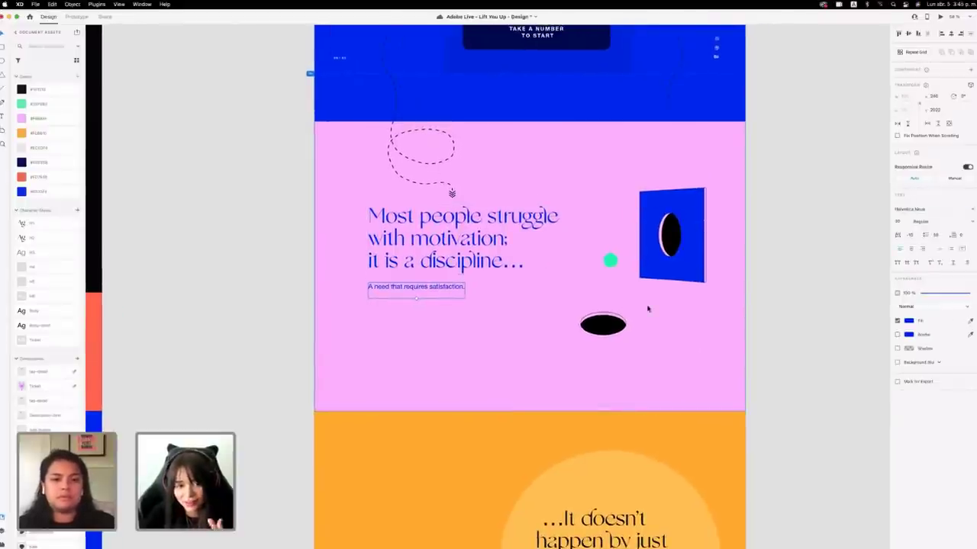
{"action": "scroll", "coordinate": [647, 306], "scroll_direction": "down", "scroll_amount": 3}
{"action": "scroll", "coordinate": [647, 306], "scroll_direction": "right", "scroll_amount": 2}
{"action": "scroll", "coordinate": [647, 306], "scroll_direction": "down", "scroll_amount": 2}
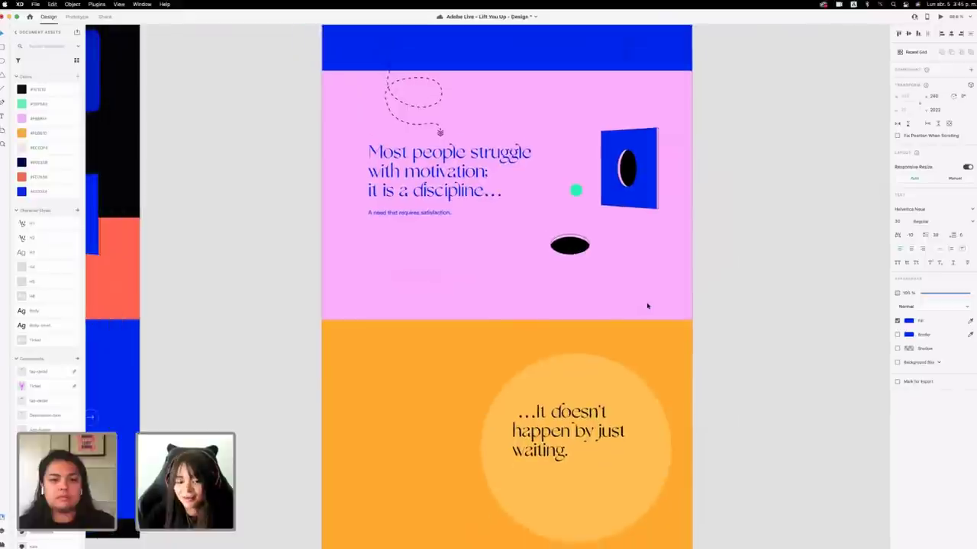
{"action": "scroll", "coordinate": [648, 306], "scroll_direction": "down", "scroll_amount": 2}
Nudge the orange heading and paste "It happens when you start doing something about it. Let me show you how it works." beneath it.
{"action": "left_click", "coordinate": [772, 373]}
{"action": "left_click_drag", "start_coordinate": [582, 371], "coordinate": [587, 370]}
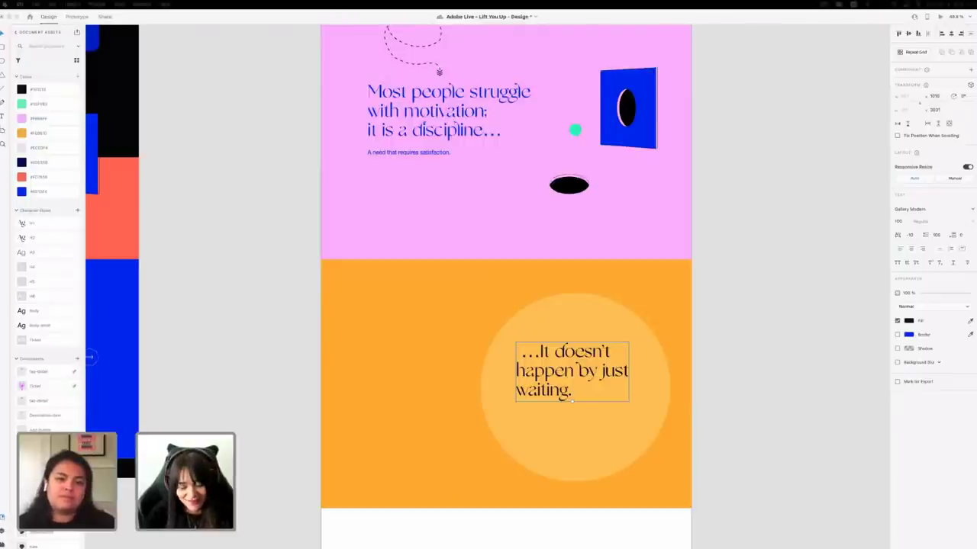
{"action": "left_click", "coordinate": [647, 415]}
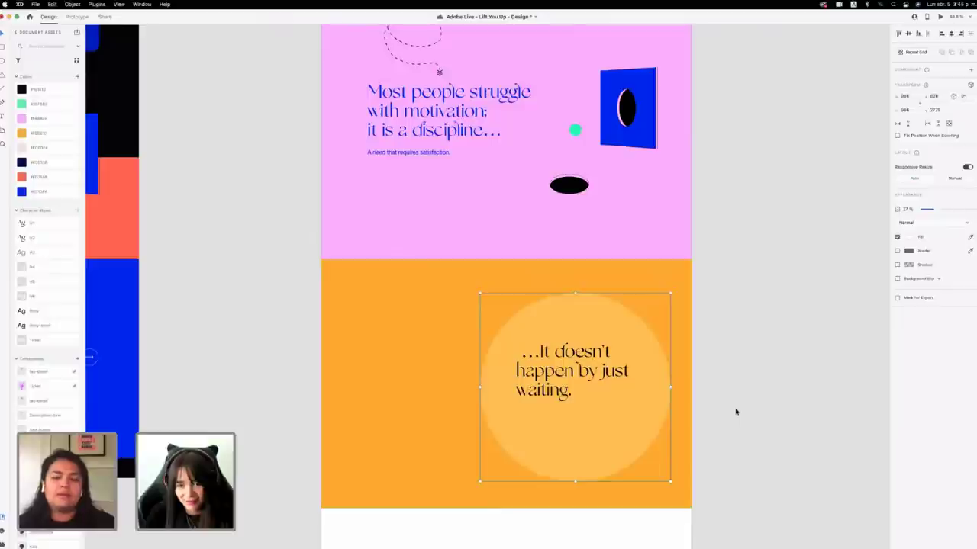
{"action": "left_click", "coordinate": [737, 410]}
{"action": "key", "text": "super+v"}
{"action": "left_click_drag", "start_coordinate": [525, 285], "coordinate": [609, 413]}
Right-align the text of the orange section's heading.
{"action": "left_click", "coordinate": [603, 381]}
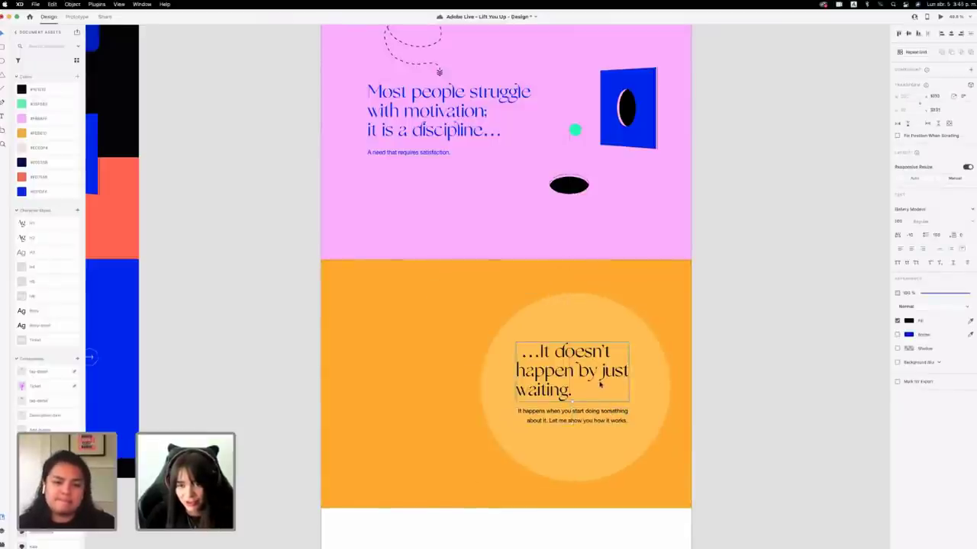
{"action": "key", "text": "ctrl+shift+c"}
{"action": "key", "text": "ctrl+shift+r"}
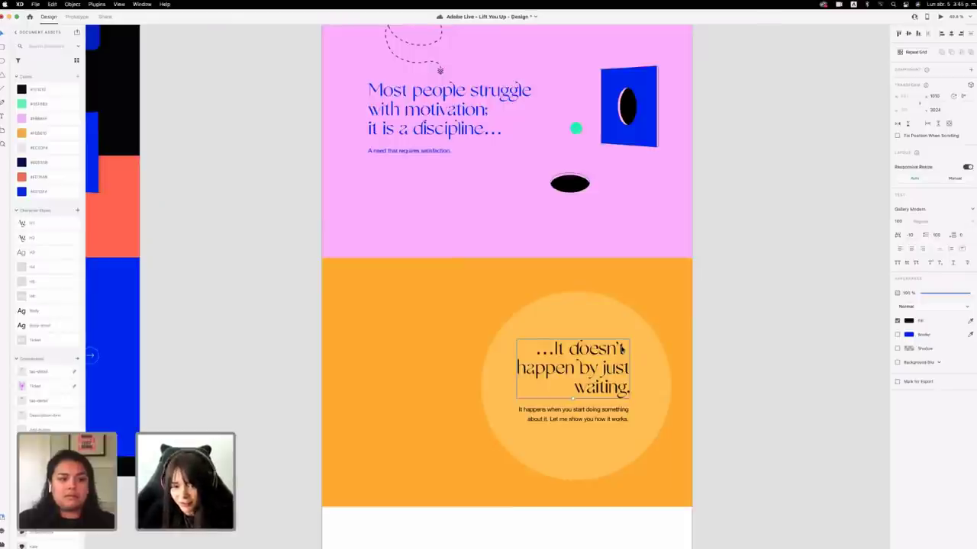
Move the orange section's heading and supporting text down together to sit more centrally in the pale circle.
{"action": "left_click", "coordinate": [615, 412]}
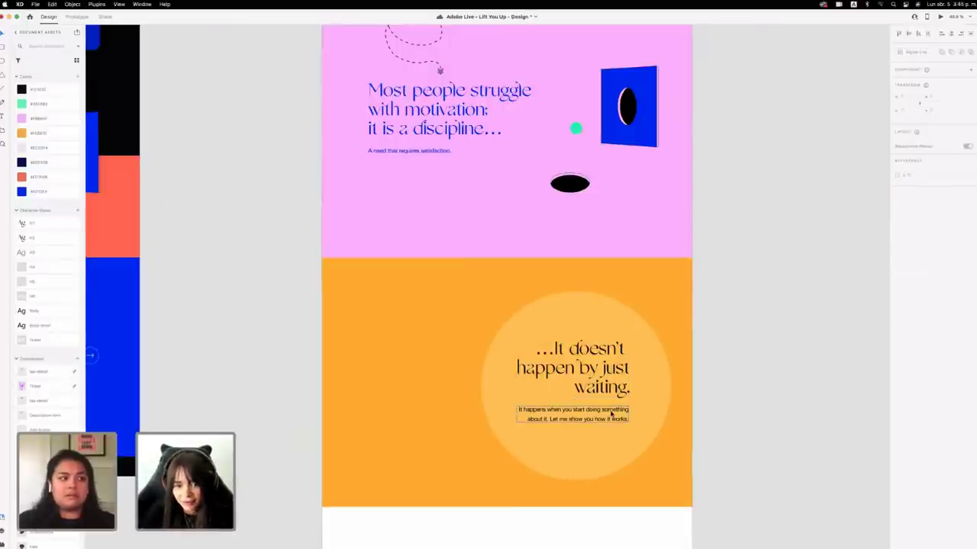
{"action": "left_click", "coordinate": [611, 359], "text": "shift"}
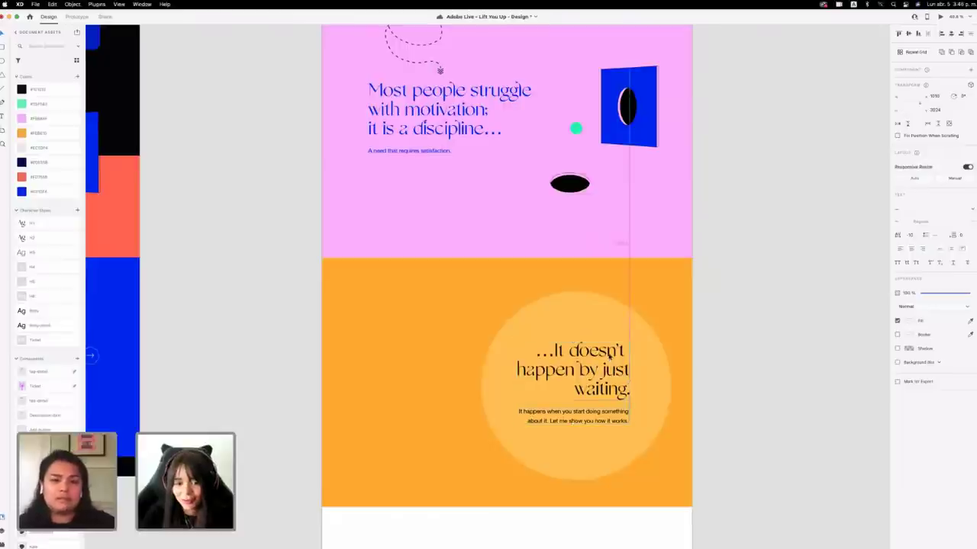
{"action": "left_click_drag", "start_coordinate": [608, 355], "coordinate": [608, 355]}
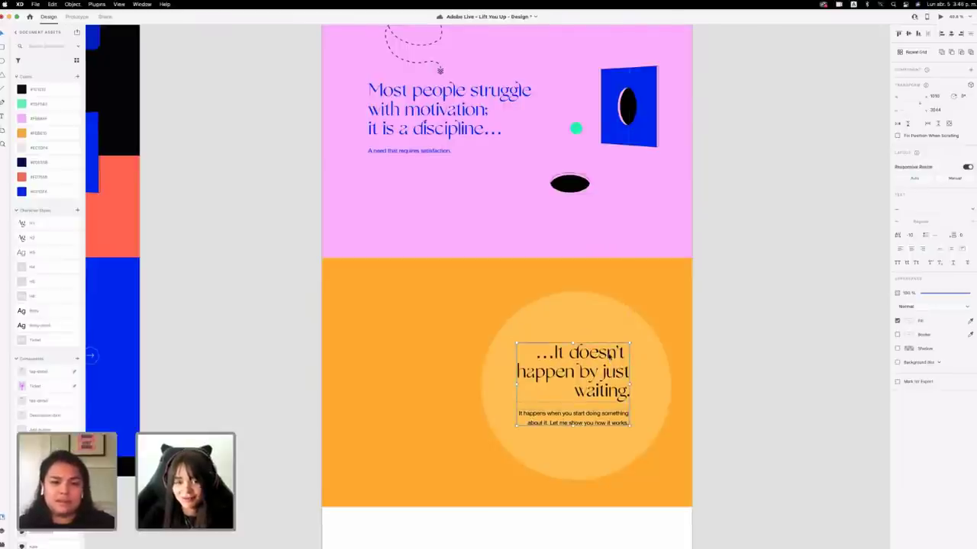
{"action": "left_click", "coordinate": [791, 393]}
Copy the circular "Motion Creates Emotion" badge from the Elements artboard into the orange section, beside the pale circle.
{"action": "scroll", "coordinate": [790, 393], "scroll_direction": "left", "scroll_amount": 1}
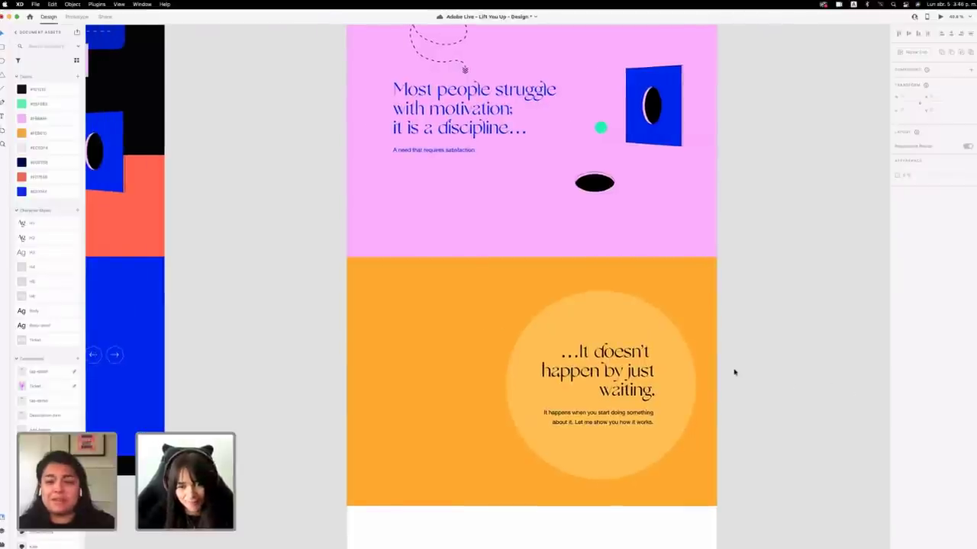
{"action": "scroll", "coordinate": [734, 372], "scroll_direction": "down", "scroll_amount": 5}
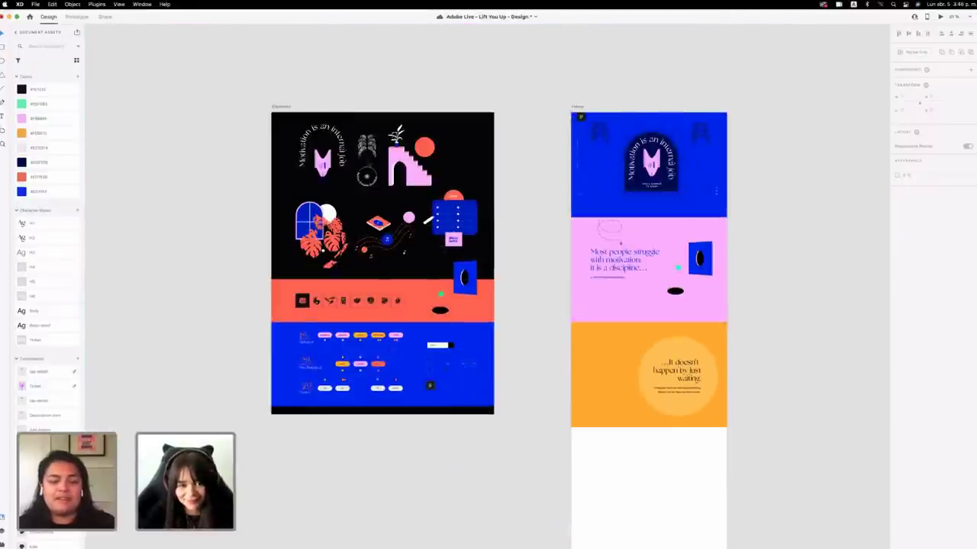
{"action": "left_click", "coordinate": [367, 176]}
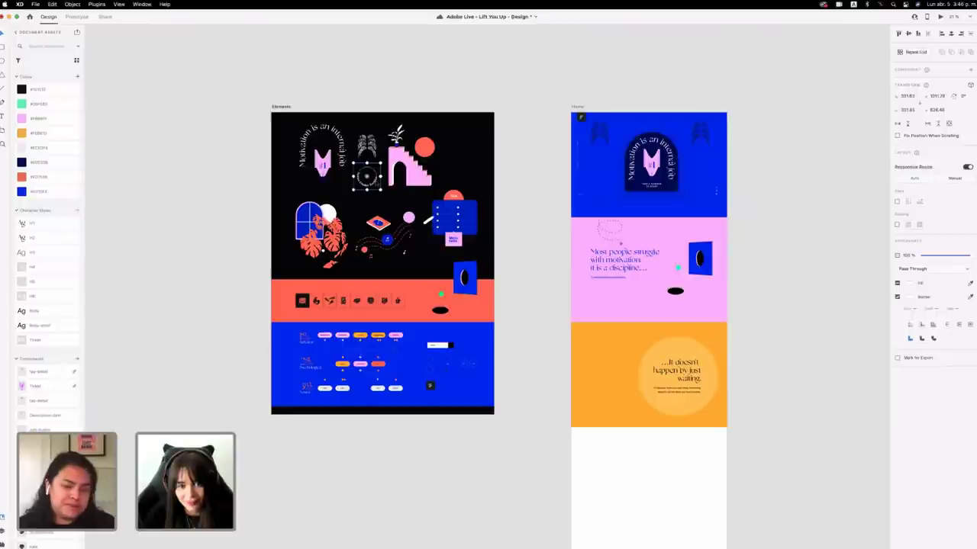
{"action": "left_click_drag", "start_coordinate": [374, 182], "coordinate": [614, 377]}
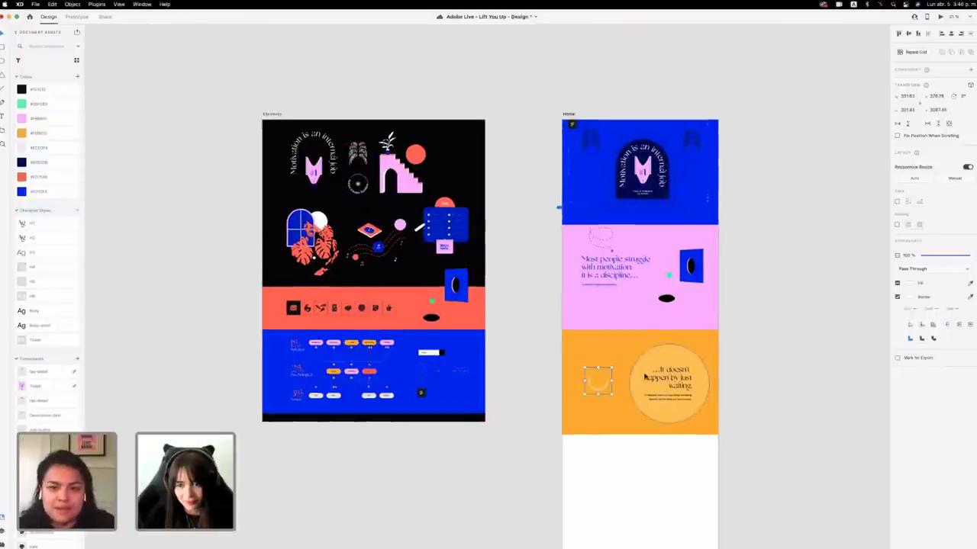
Recolour the copied badge's arc and curved "Motion Creates Emotion" lettering black.
{"action": "scroll", "coordinate": [614, 377], "scroll_direction": "up", "scroll_amount": 5}
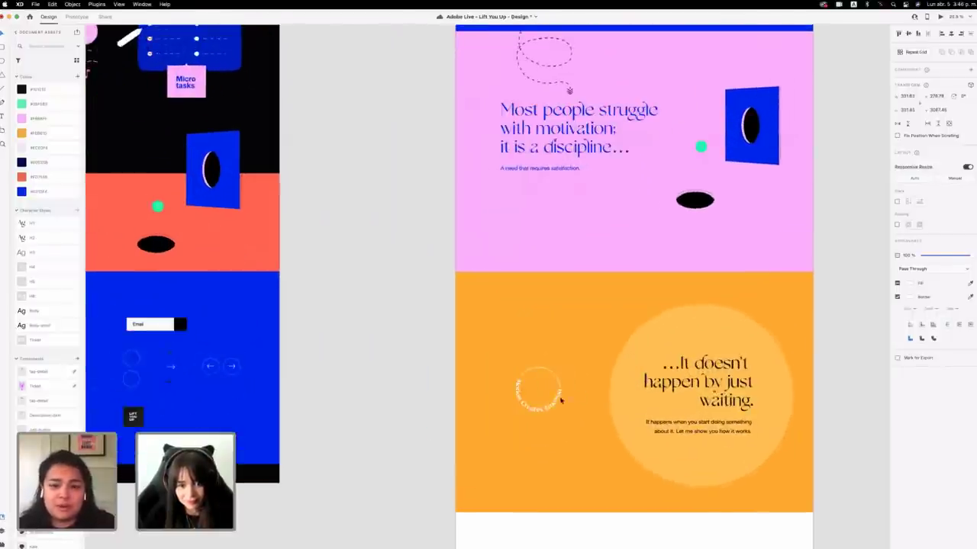
{"action": "scroll", "coordinate": [561, 401], "scroll_direction": "up", "scroll_amount": 1}
{"action": "left_click", "coordinate": [557, 399]}
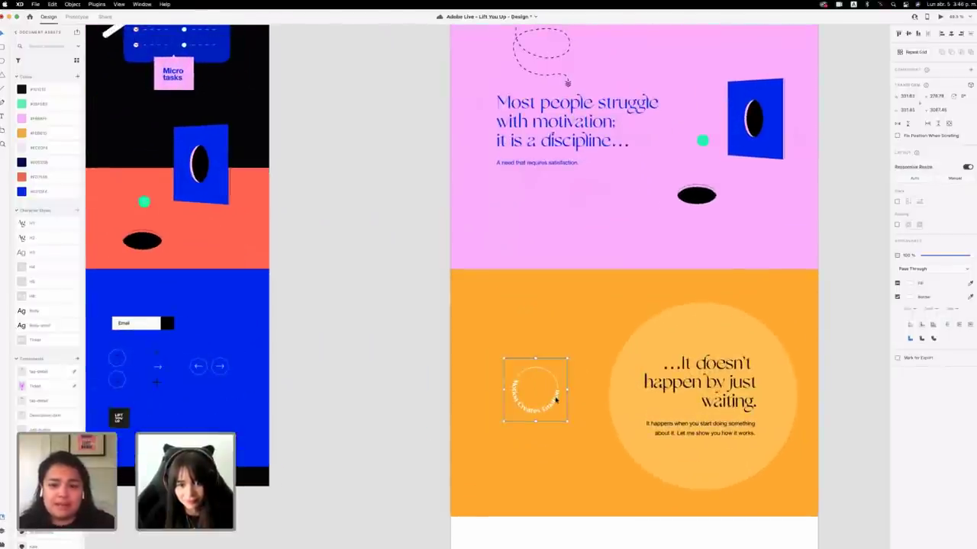
{"action": "left_click_drag", "start_coordinate": [571, 396], "coordinate": [556, 400]}
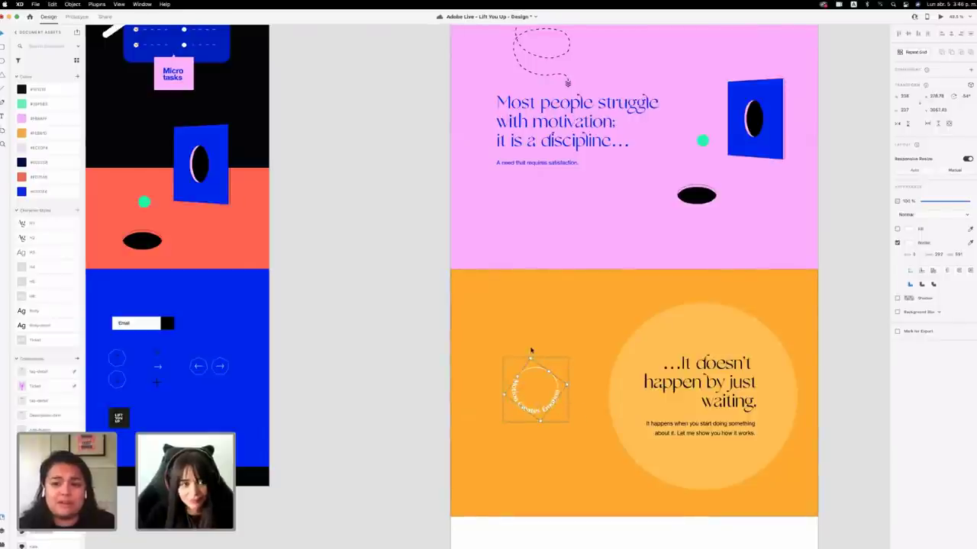
{"action": "left_click", "coordinate": [971, 244]}
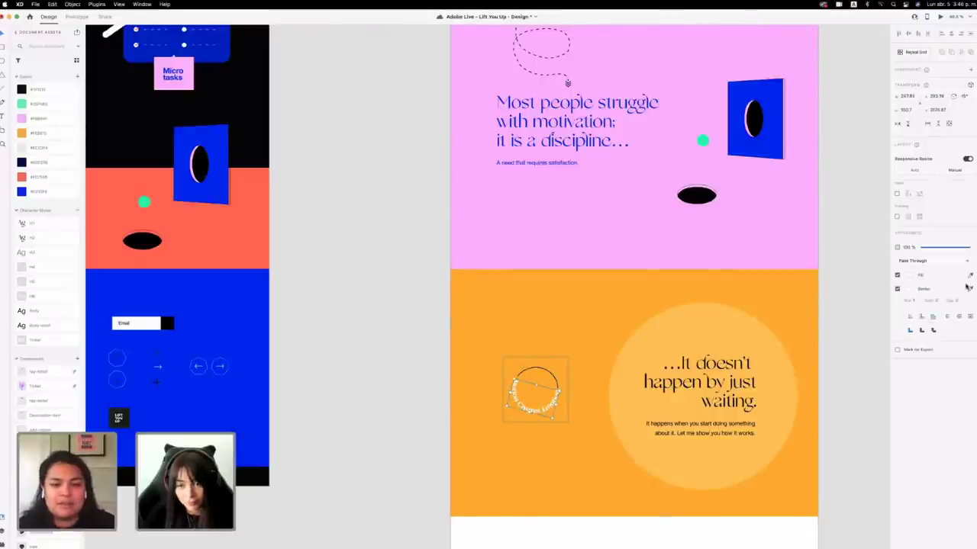
{"action": "left_click", "coordinate": [23, 88]}
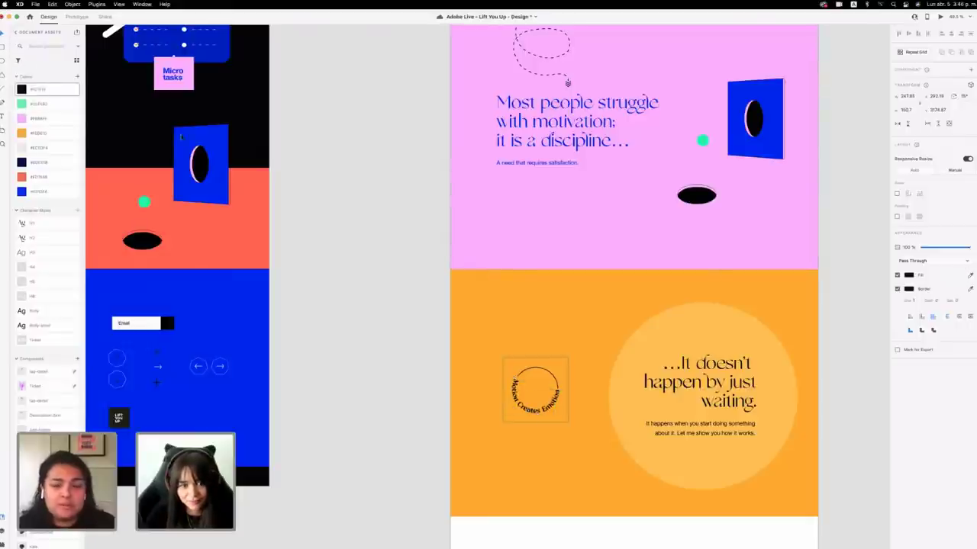
{"action": "left_click", "coordinate": [328, 191]}
Move the badge slightly left and down within the orange section and remove the border from its curved lettering.
{"action": "scroll", "coordinate": [324, 191], "scroll_direction": "right", "scroll_amount": 1}
{"action": "scroll", "coordinate": [324, 192], "scroll_direction": "down", "scroll_amount": 2}
{"action": "scroll", "coordinate": [324, 191], "scroll_direction": "right", "scroll_amount": 3}
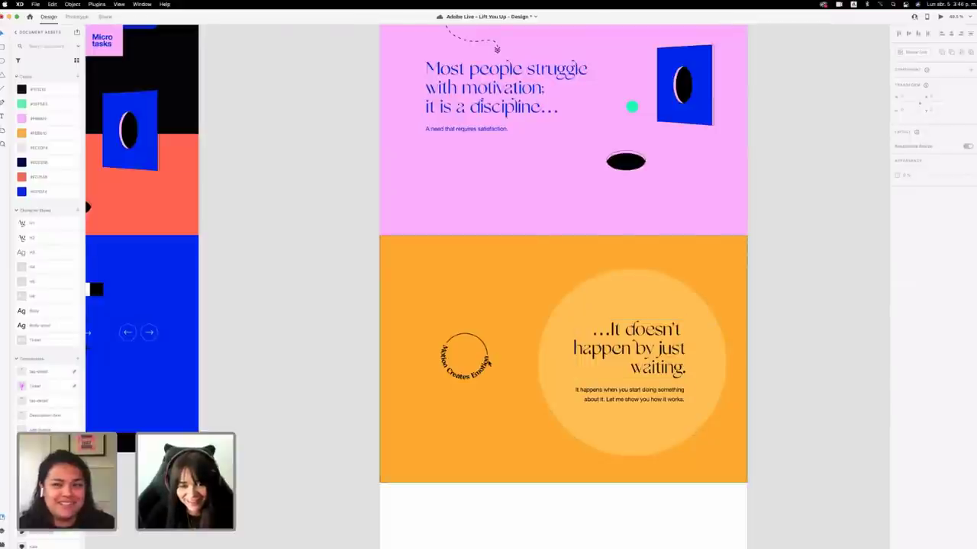
{"action": "left_click", "coordinate": [489, 364]}
{"action": "left_click_drag", "start_coordinate": [488, 364], "coordinate": [482, 372]}
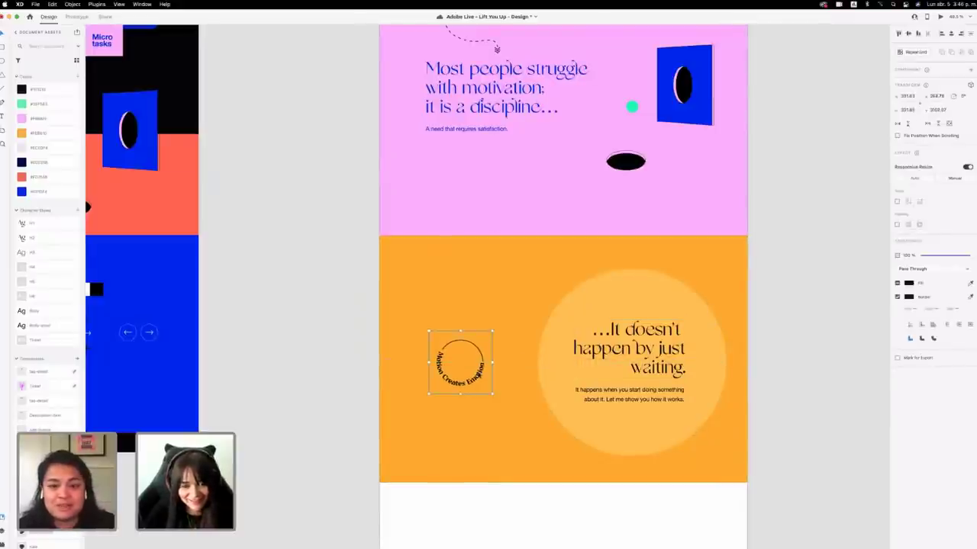
{"action": "double_click", "coordinate": [480, 374]}
{"action": "left_click", "coordinate": [897, 290]}
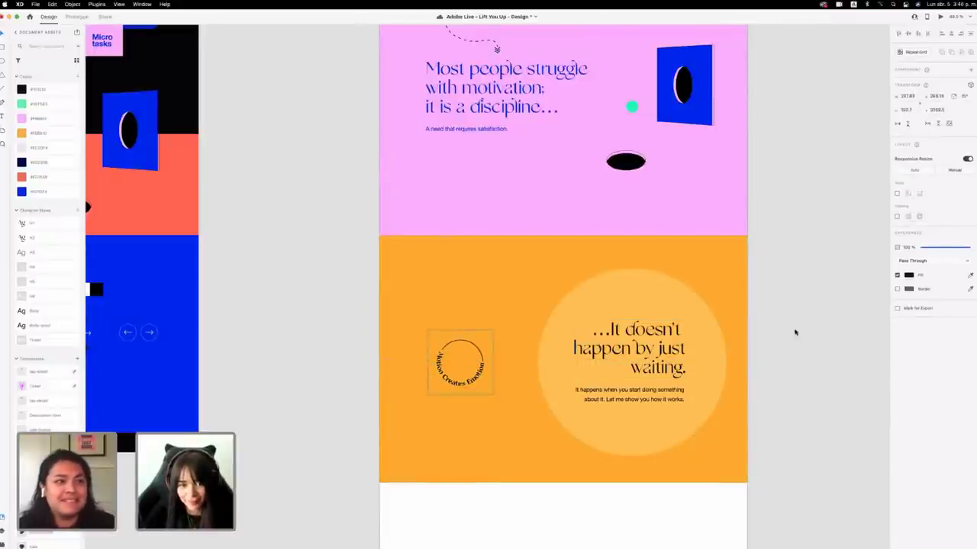
Nudge the circular "Motion Creates Emotion" badge left and down to align its edge with the pink section's heading.
{"action": "left_click", "coordinate": [475, 352]}
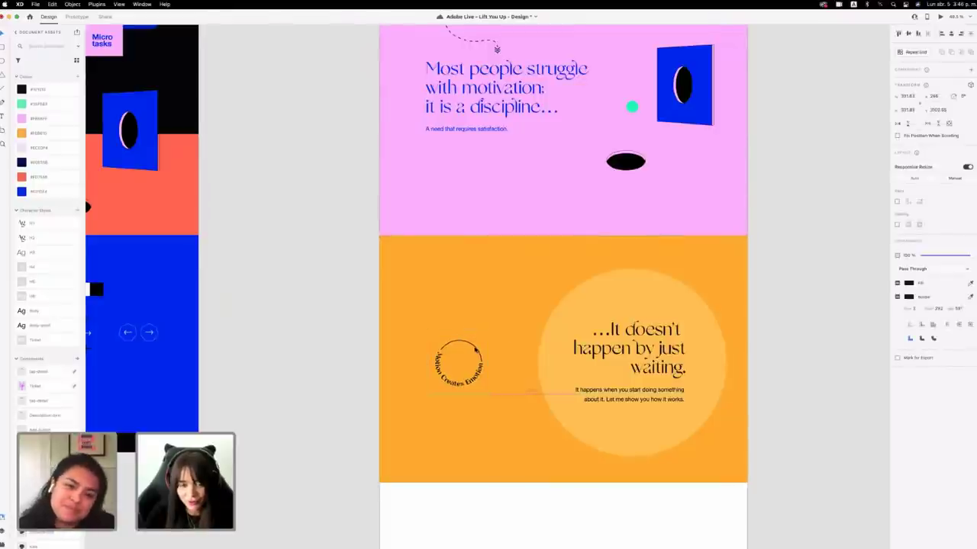
{"action": "left_click_drag", "start_coordinate": [475, 349], "coordinate": [474, 351]}
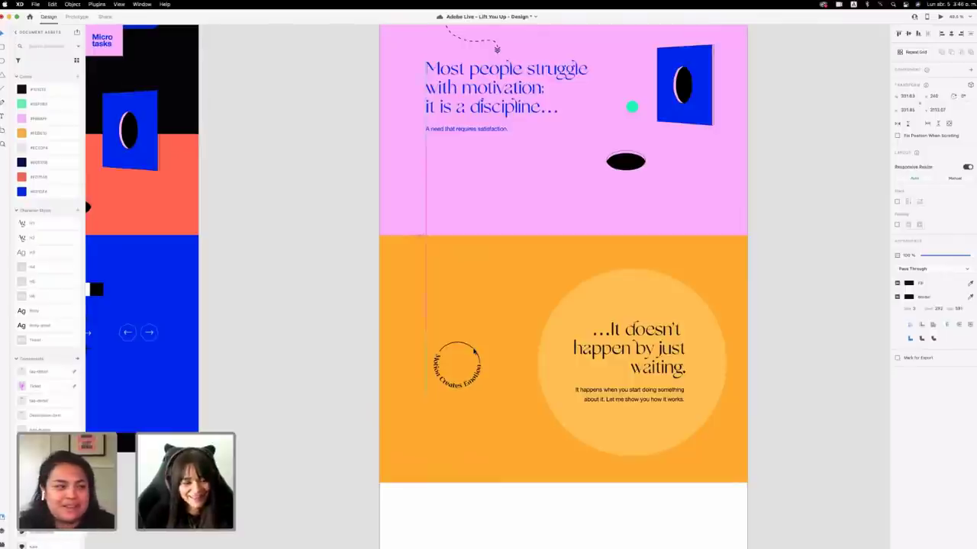
{"action": "left_click_drag", "start_coordinate": [474, 351], "coordinate": [473, 351]}
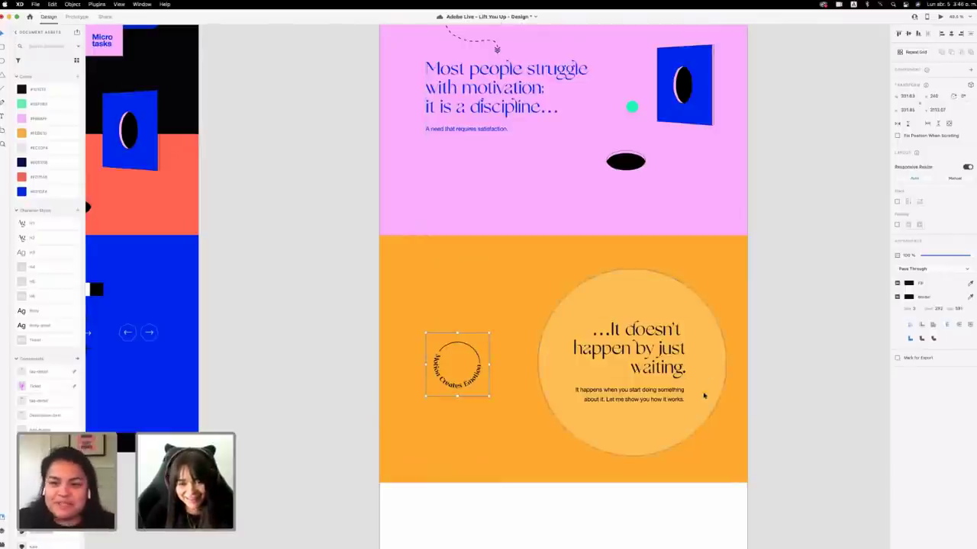
Move the orange section's heading and supporting text up slightly together within the pale circle.
{"action": "left_click", "coordinate": [681, 391]}
{"action": "left_click", "coordinate": [676, 373], "text": "shift"}
{"action": "left_click_drag", "start_coordinate": [678, 372], "coordinate": [679, 369]}
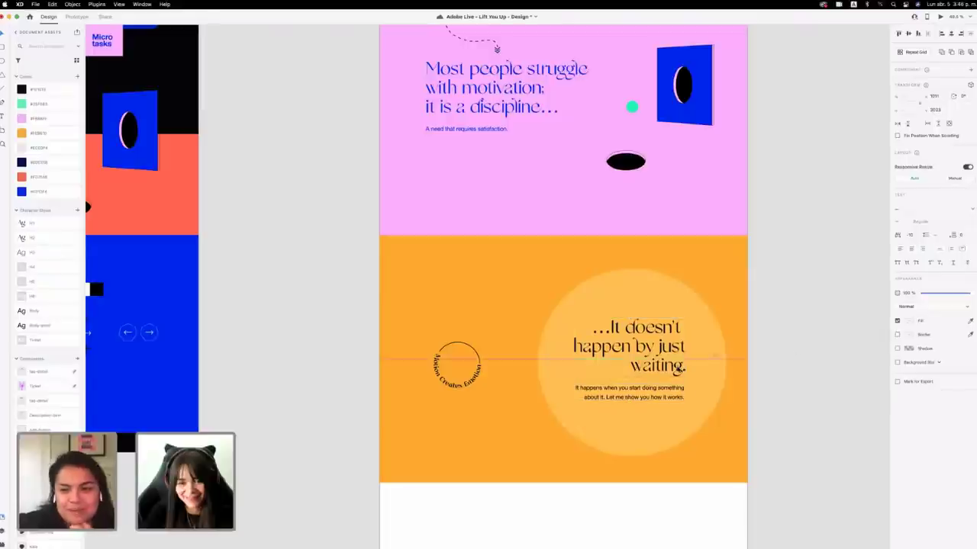
{"action": "left_click", "coordinate": [824, 344]}
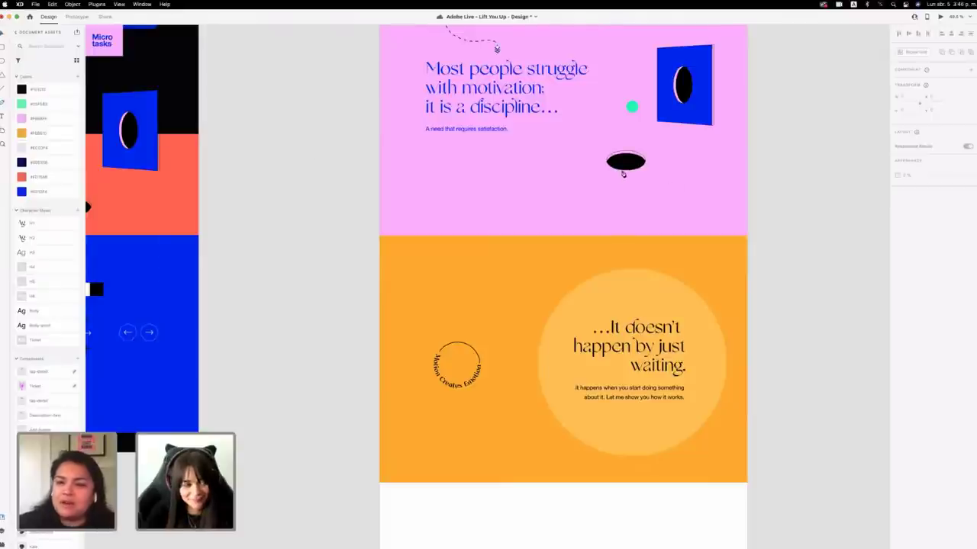
Draw a curved path with the Pen tool from the black ellipse in the pink section, looping once toward the section's lower edge.
{"action": "left_click", "coordinate": [568, 208]}
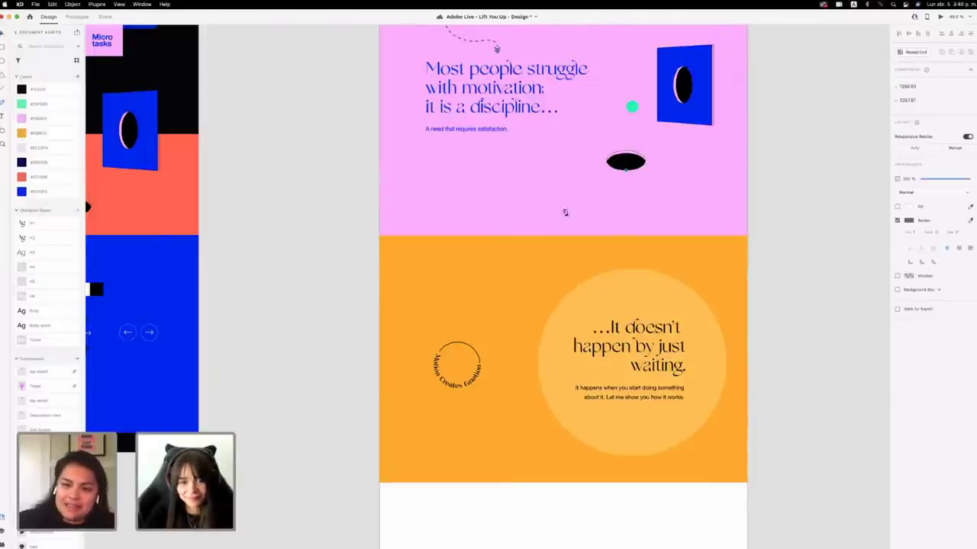
{"action": "left_click_drag", "start_coordinate": [576, 193], "coordinate": [543, 172]}
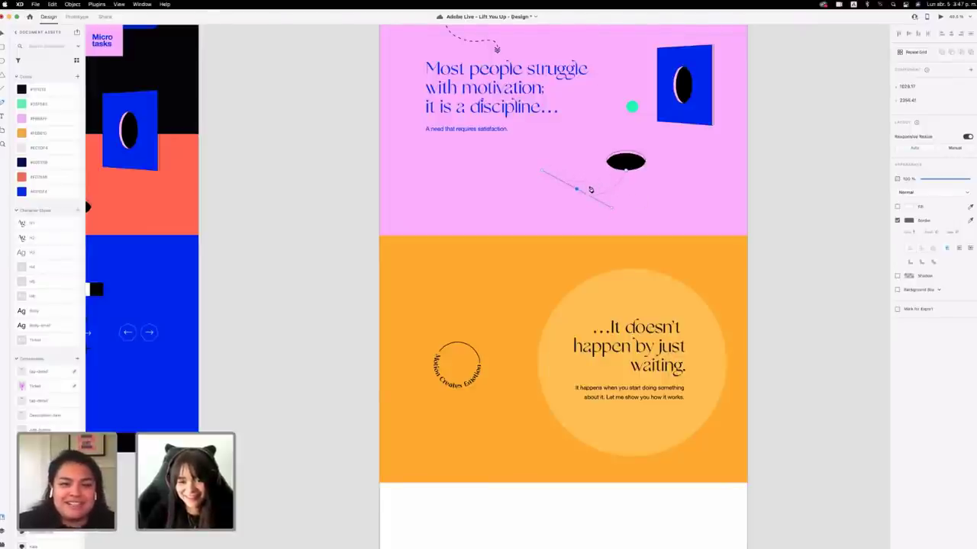
{"action": "left_click_drag", "start_coordinate": [590, 189], "coordinate": [619, 199]}
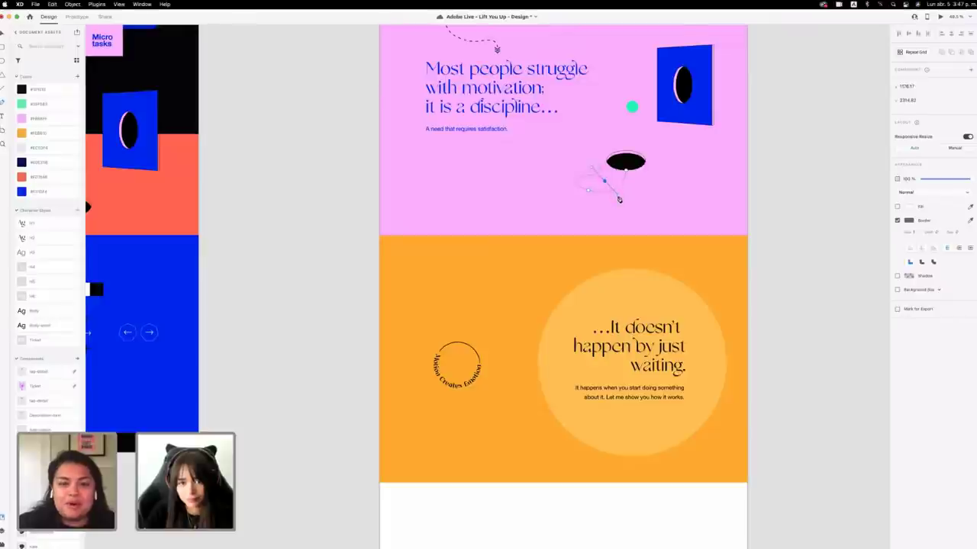
{"action": "left_click", "coordinate": [580, 220]}
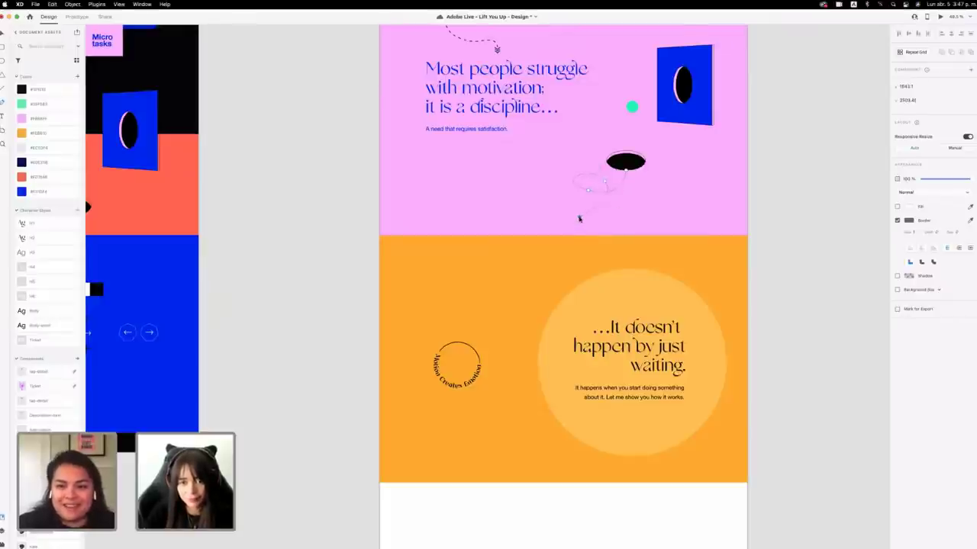
Continue the path into the orange section with a second loop above the badge and end it at the pale circle's edge.
{"action": "left_click", "coordinate": [459, 277]}
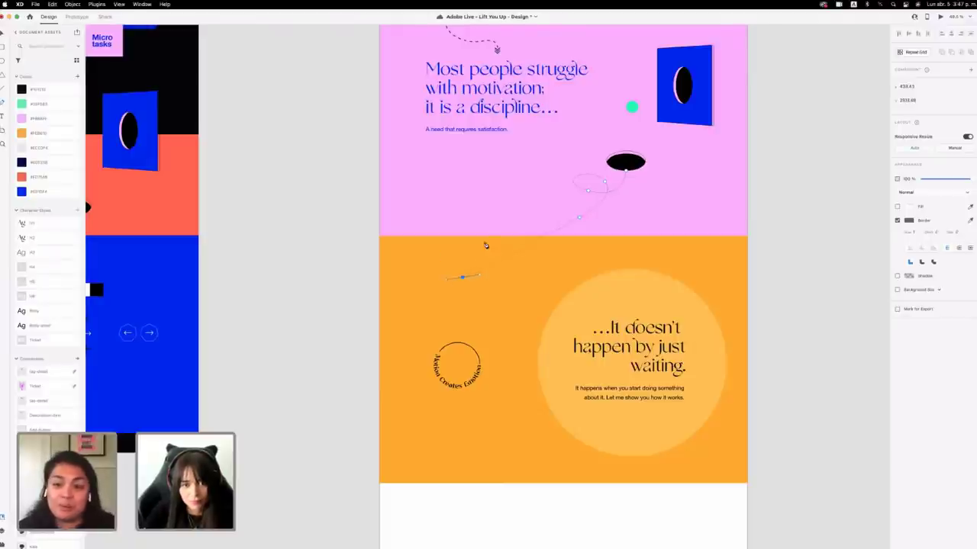
{"action": "left_click_drag", "start_coordinate": [471, 248], "coordinate": [511, 239]}
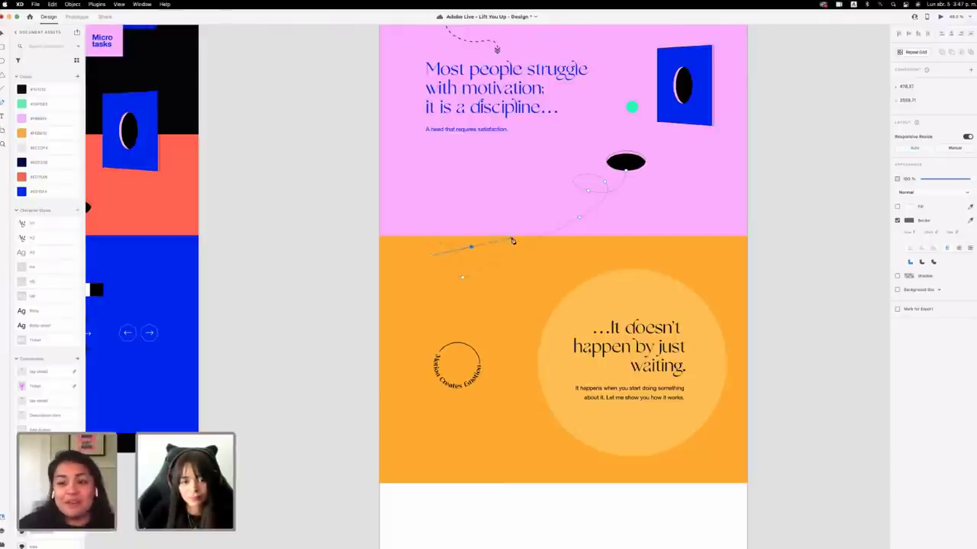
{"action": "left_click", "coordinate": [483, 284]}
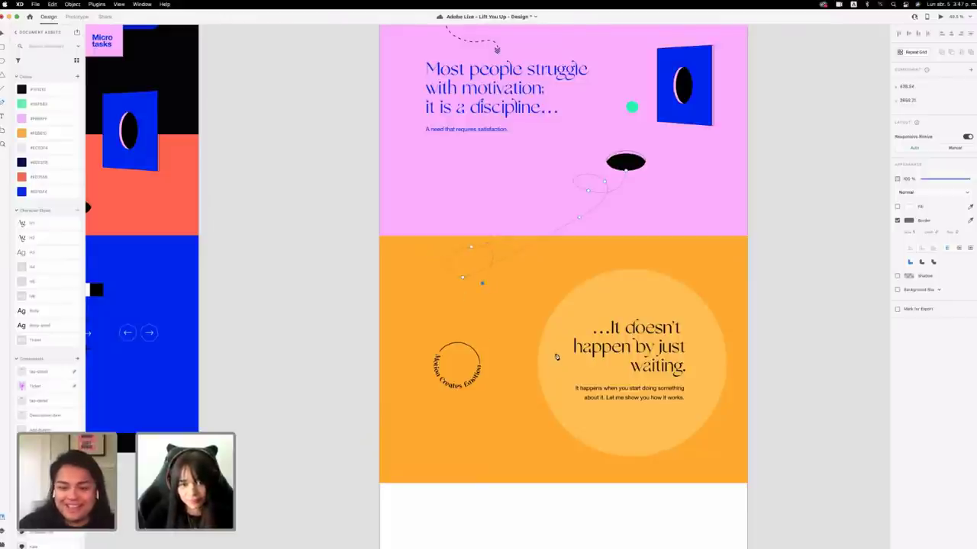
{"action": "left_click_drag", "start_coordinate": [557, 343], "coordinate": [673, 355]}
{"action": "key", "text": "super+z"}
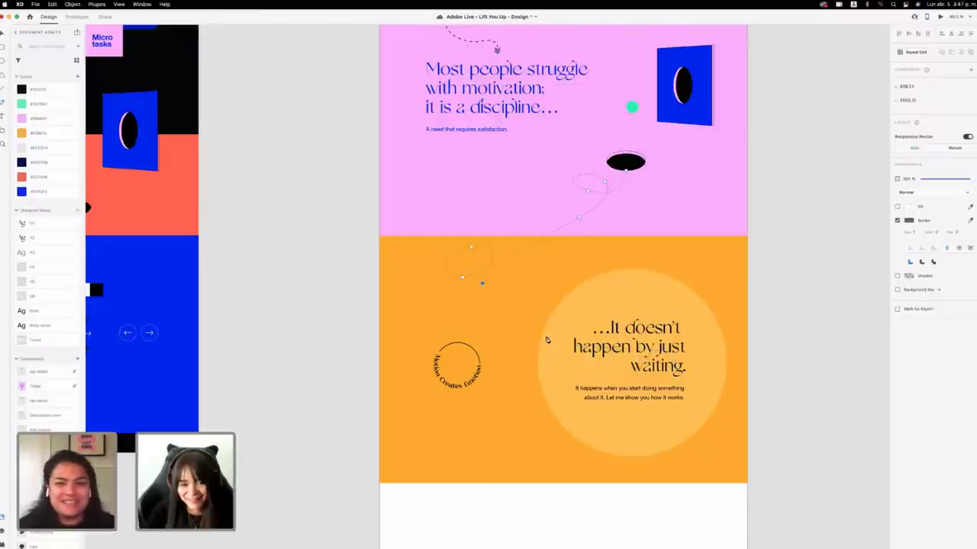
{"action": "left_click_drag", "start_coordinate": [546, 337], "coordinate": [635, 342]}
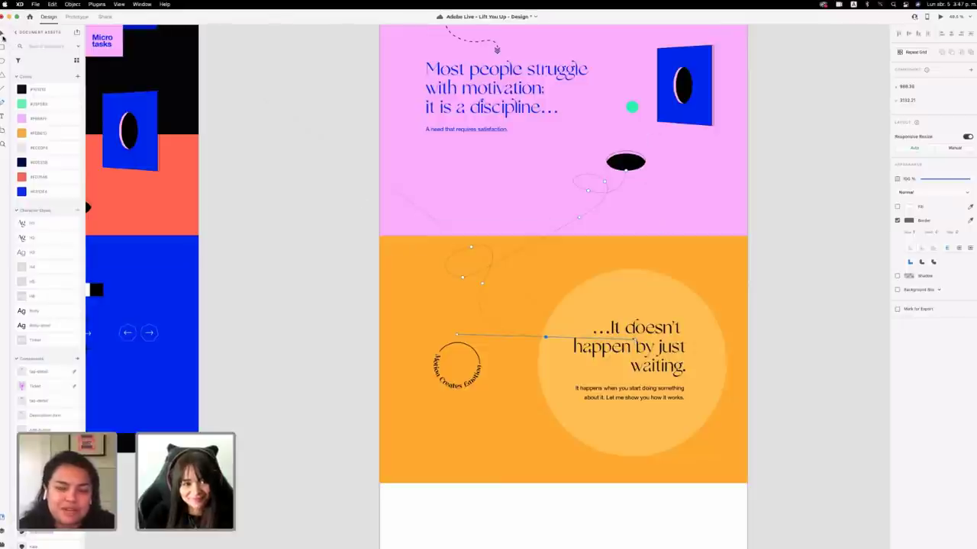
{"action": "left_click", "coordinate": [3, 34]}
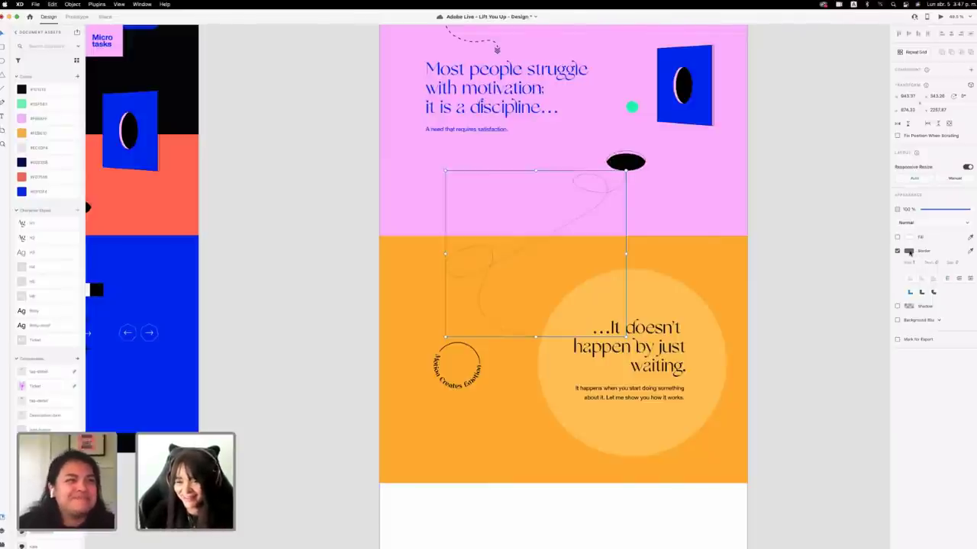
Colour the looping path's border with the dark navy document colour, leave it without a fill, and thicken the line.
{"action": "left_click", "coordinate": [909, 253]}
{"action": "left_click", "coordinate": [916, 256]}
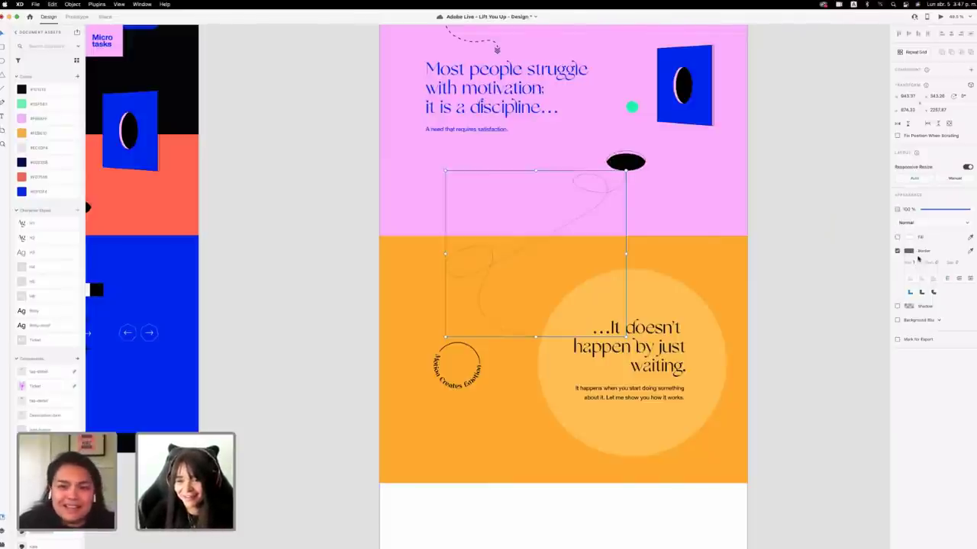
{"action": "scroll", "coordinate": [689, 211], "scroll_direction": "up", "scroll_amount": 3}
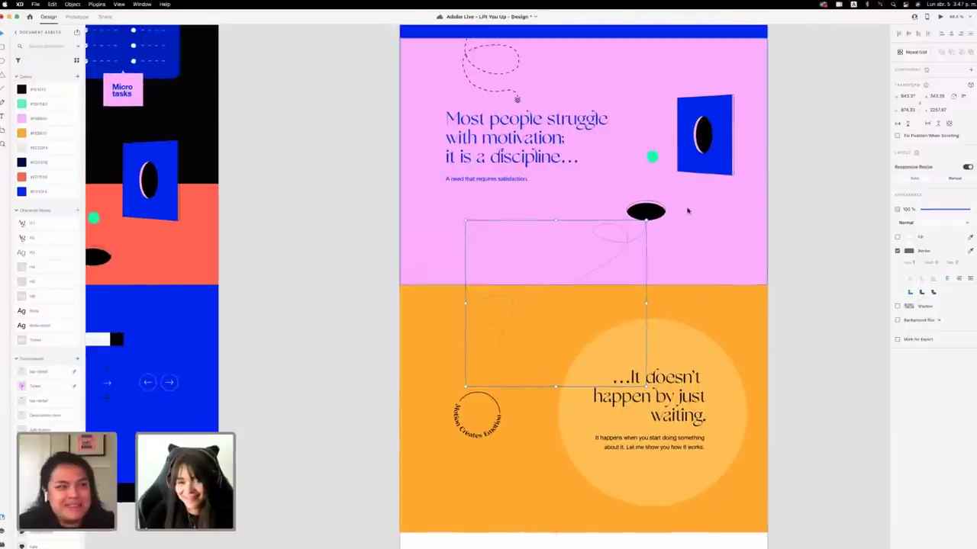
{"action": "left_click", "coordinate": [39, 162]}
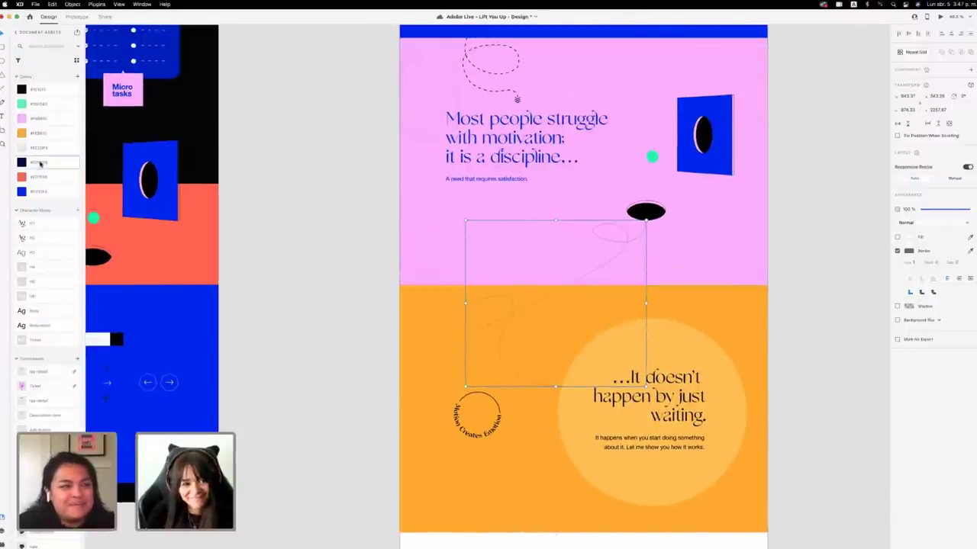
{"action": "left_click", "coordinate": [909, 251]}
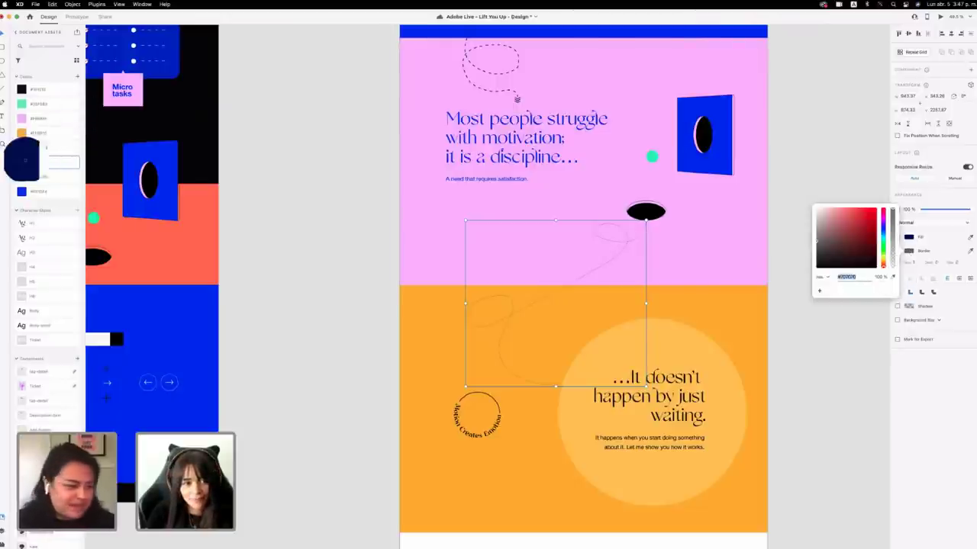
{"action": "left_click", "coordinate": [26, 161]}
{"action": "left_click", "coordinate": [625, 239]}
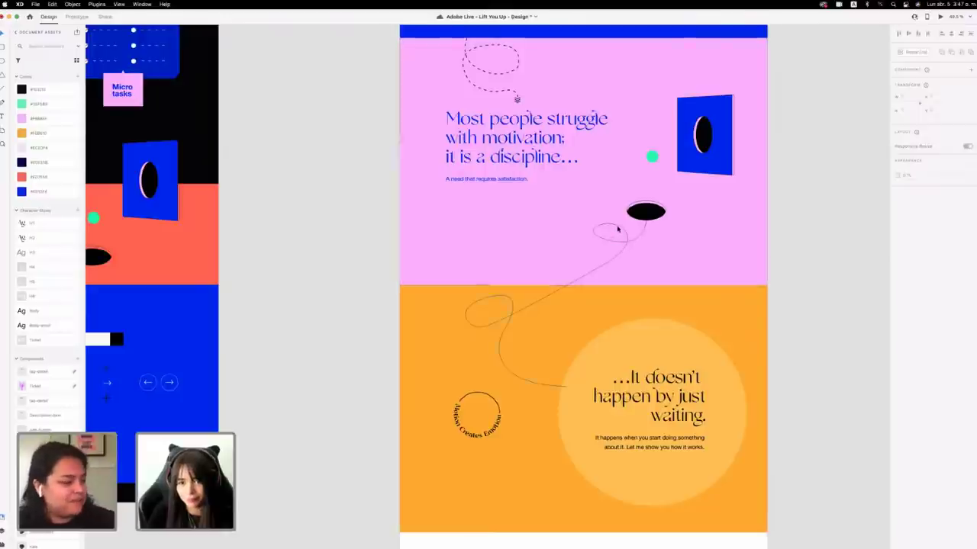
{"action": "left_click", "coordinate": [617, 228]}
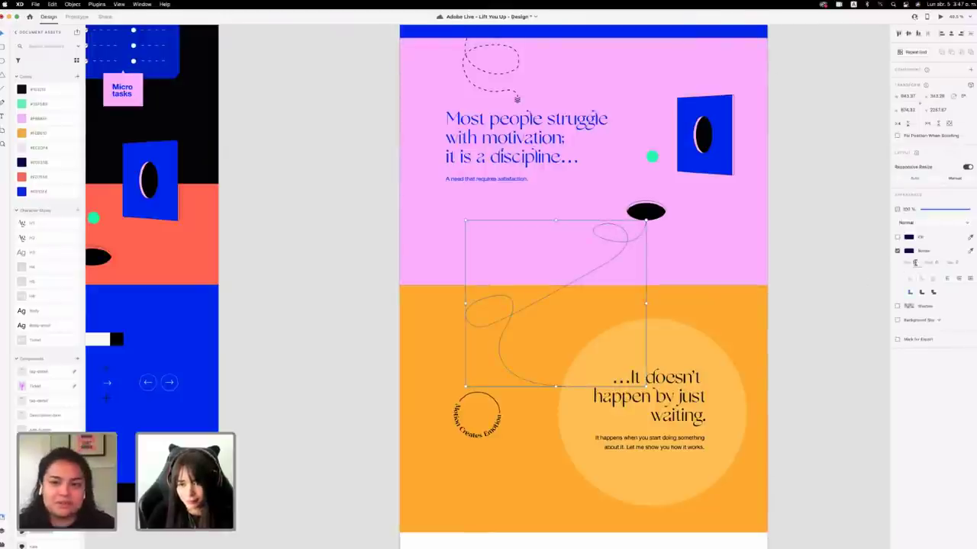
{"action": "key", "text": "Return"}
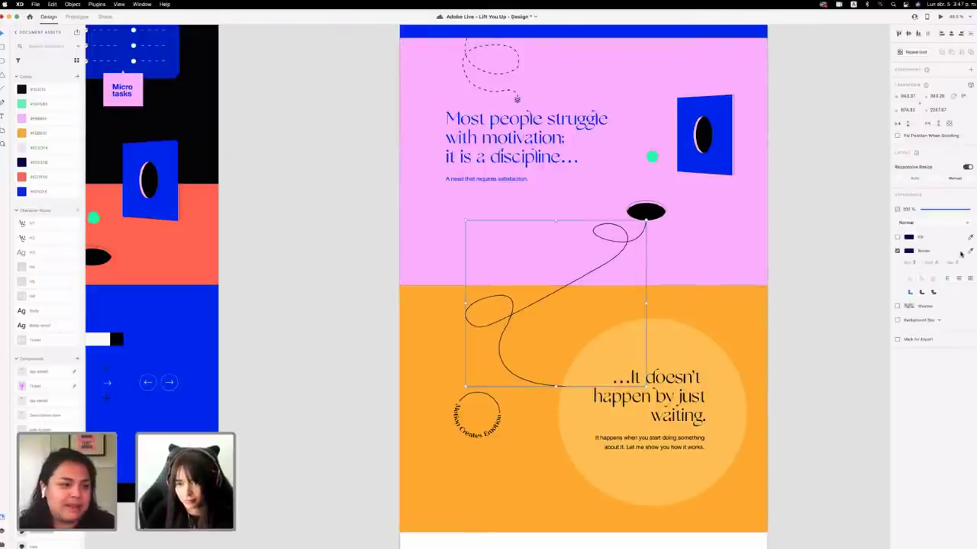
Give the looping path a dashed border with a dash of 14 and a gap of 17, and save the document.
{"action": "left_click", "coordinate": [956, 263]}
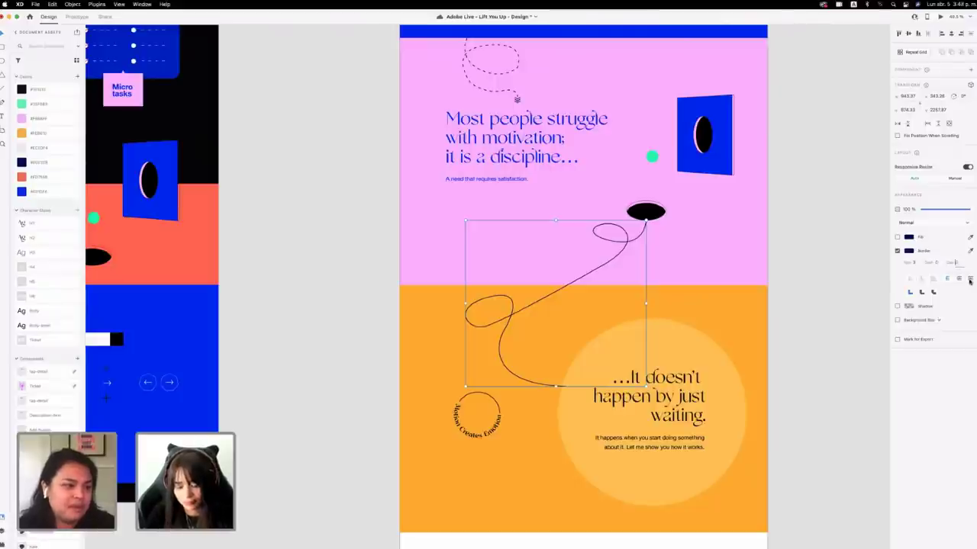
{"action": "key", "text": "Return"}
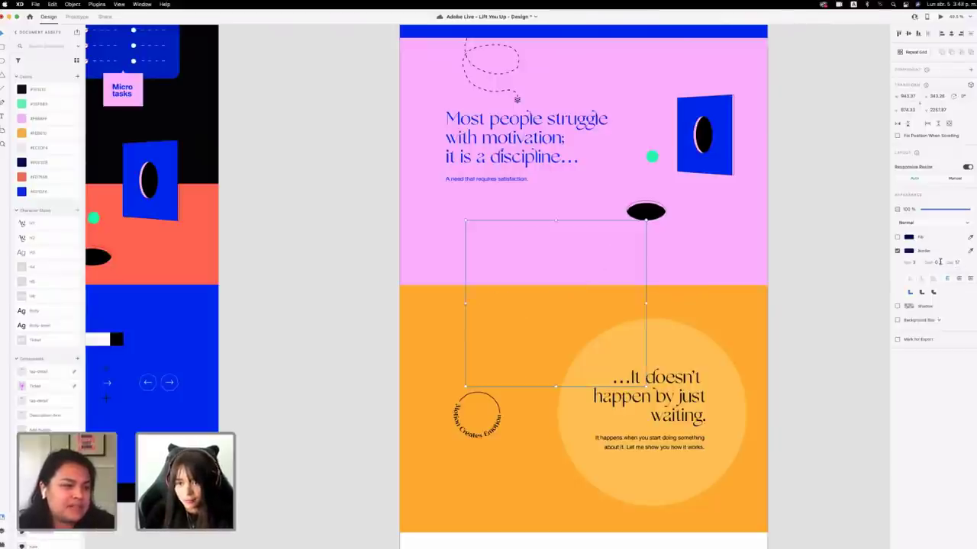
{"action": "type", "text": "14"}
{"action": "key", "text": "Tab"}
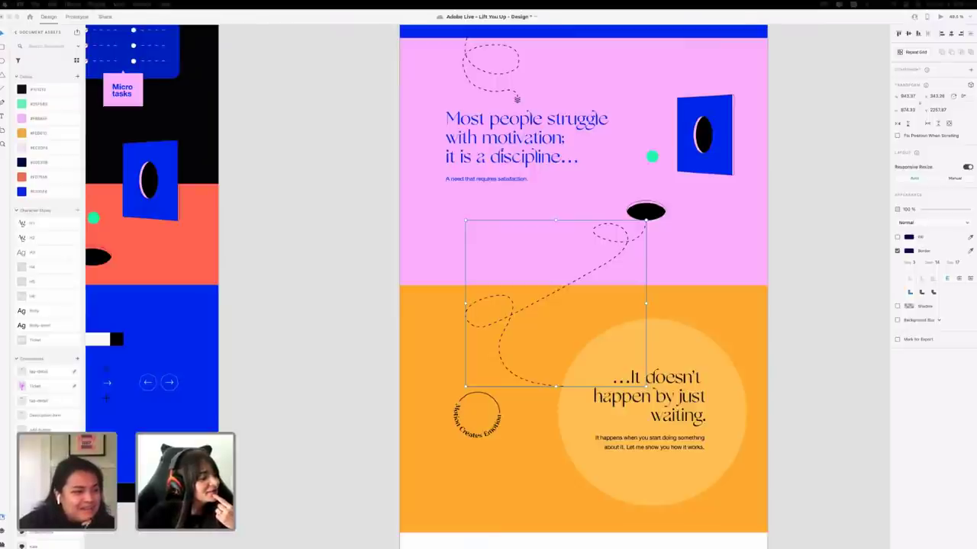
{"action": "key", "text": "super+s"}
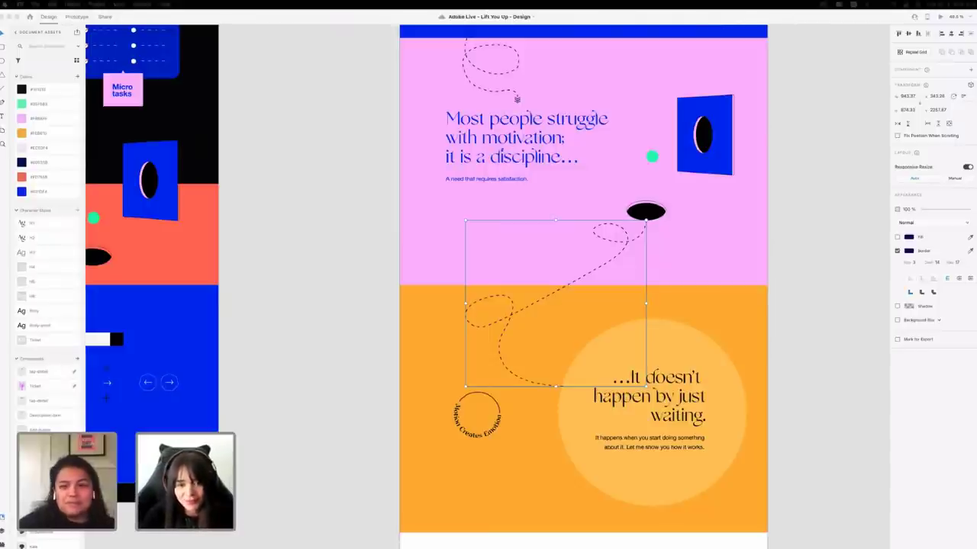
Reshape the dashed path's loop in the pink section by moving its lower anchor point down to make it rounder.
{"action": "left_click", "coordinate": [3, 32]}
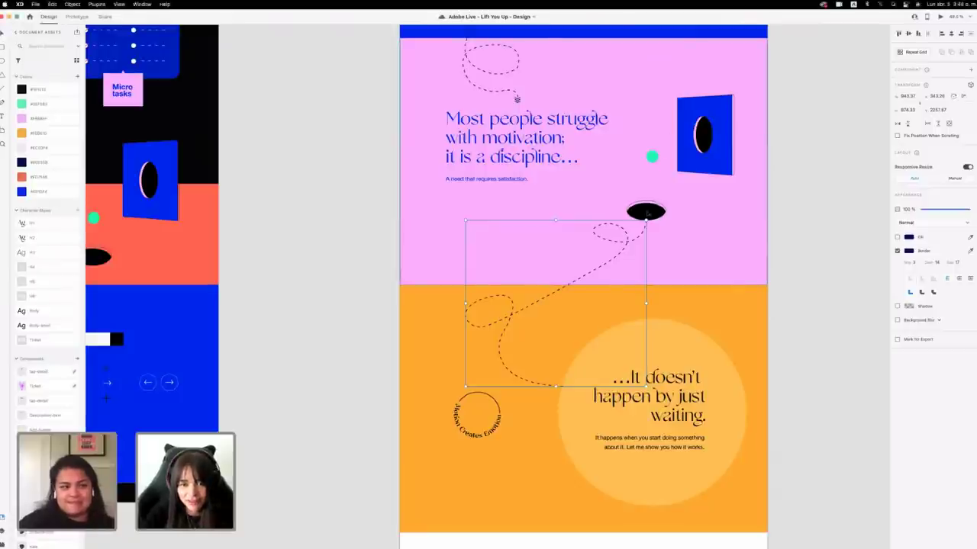
{"action": "double_click", "coordinate": [638, 241]}
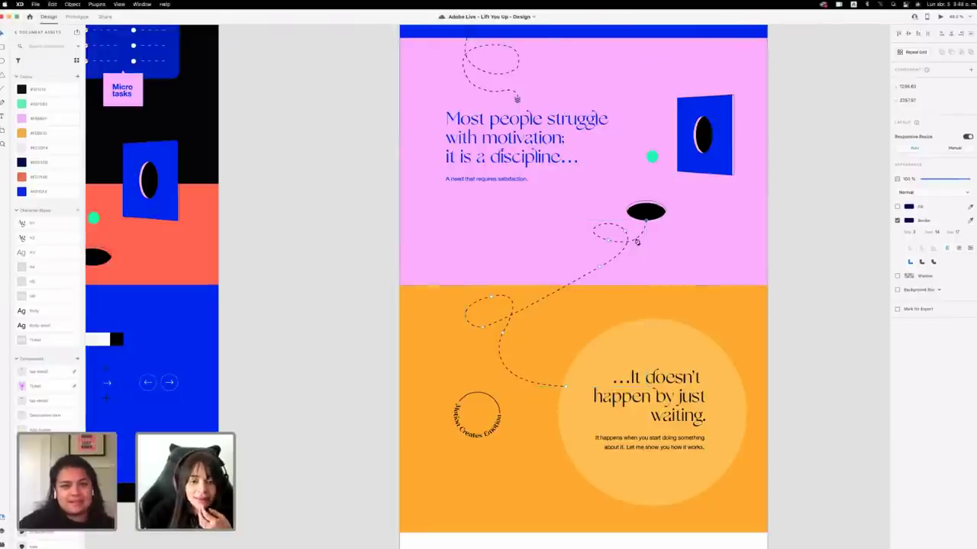
{"action": "left_click", "coordinate": [605, 241]}
{"action": "mouse_move", "coordinate": [605, 246]}
{"action": "left_mouse_down"}
{"action": "mouse_move", "coordinate": [603, 238]}
{"action": "mouse_move", "coordinate": [602, 252]}
{"action": "left_mouse_up"}
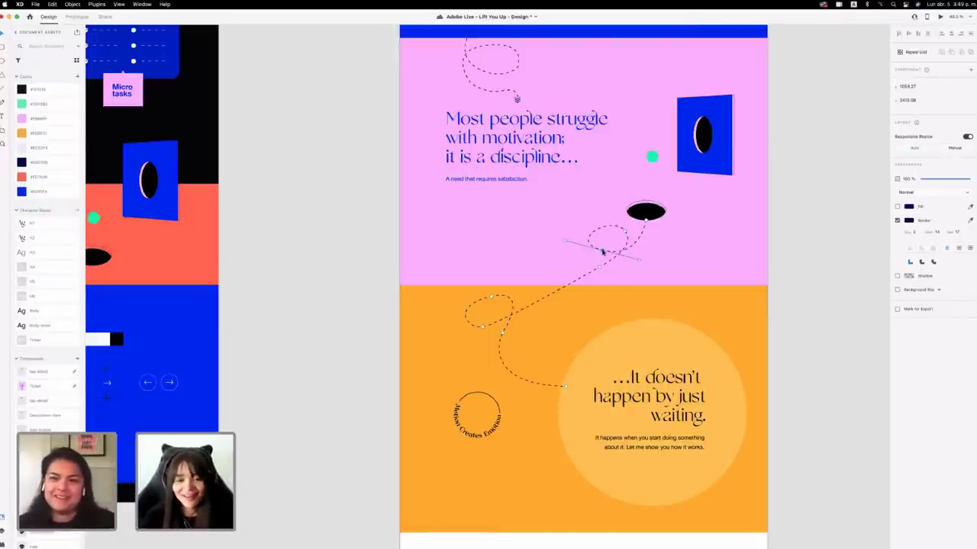
Reshape the dashed path's loop in the orange section by moving its lower anchor point slightly right and adjusting its curve.
{"action": "left_click", "coordinate": [484, 330]}
{"action": "left_click_drag", "start_coordinate": [484, 330], "coordinate": [490, 327]}
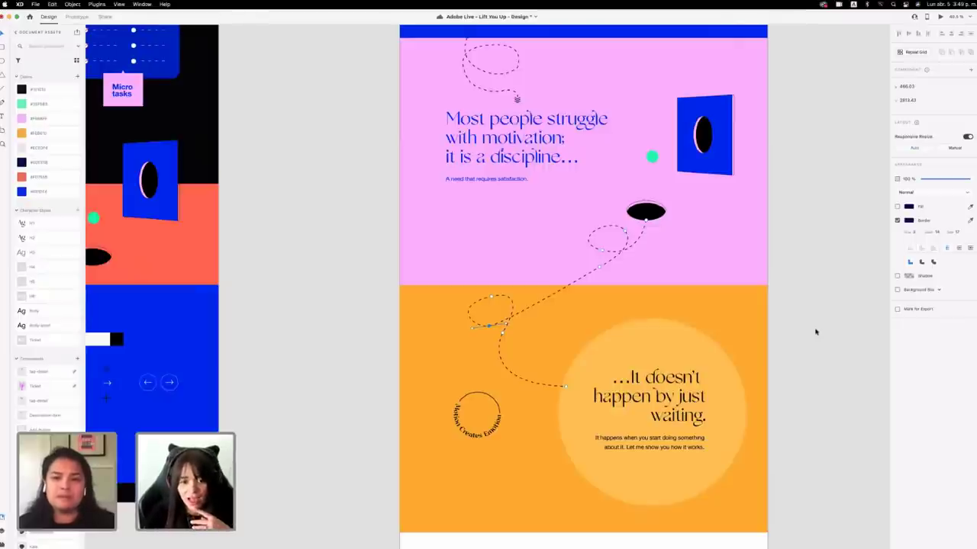
{"action": "left_click", "coordinate": [472, 329]}
{"action": "left_click_drag", "start_coordinate": [472, 329], "coordinate": [473, 330]}
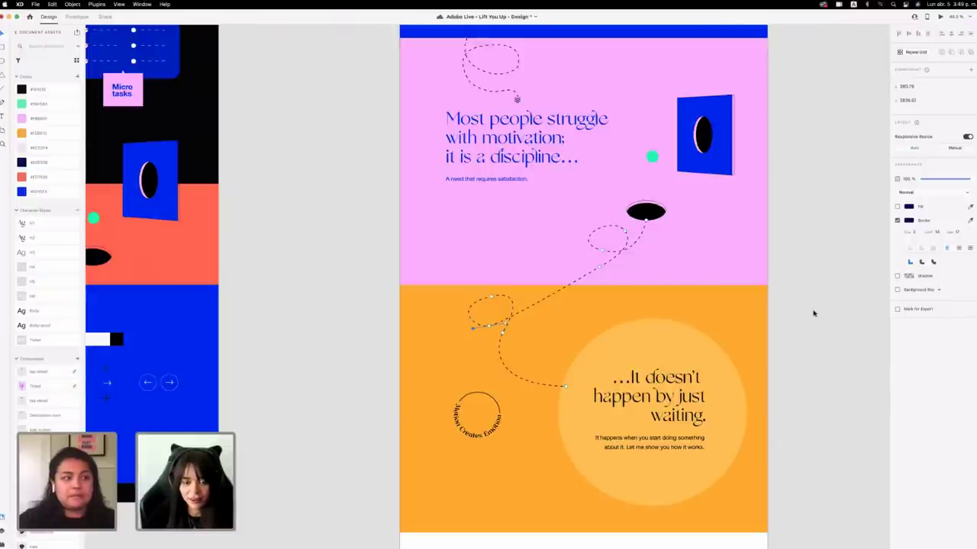
{"action": "left_click", "coordinate": [563, 388]}
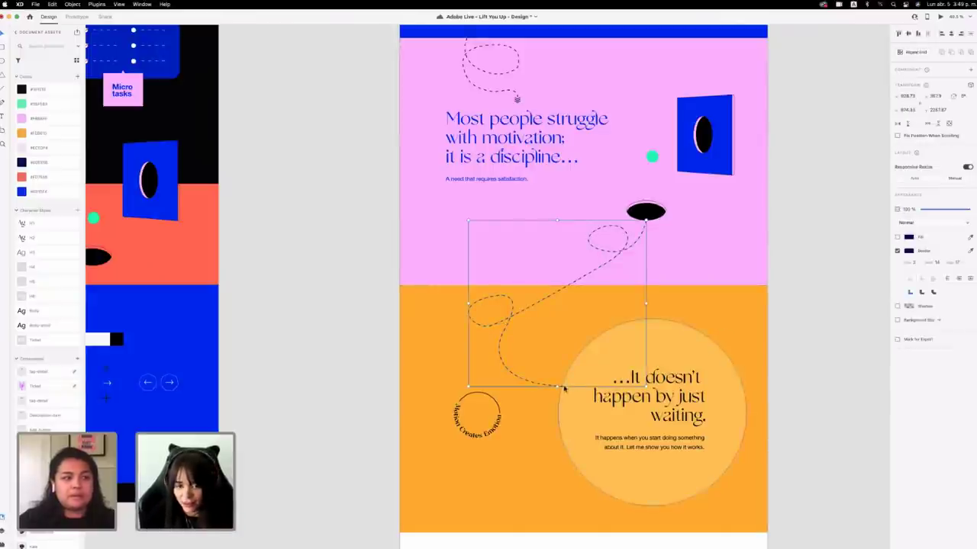
Copy the small arrowhead from the pink section's upper dashed line to the new path's end at the pale circle.
{"action": "scroll", "coordinate": [557, 212], "scroll_direction": "up", "scroll_amount": 3}
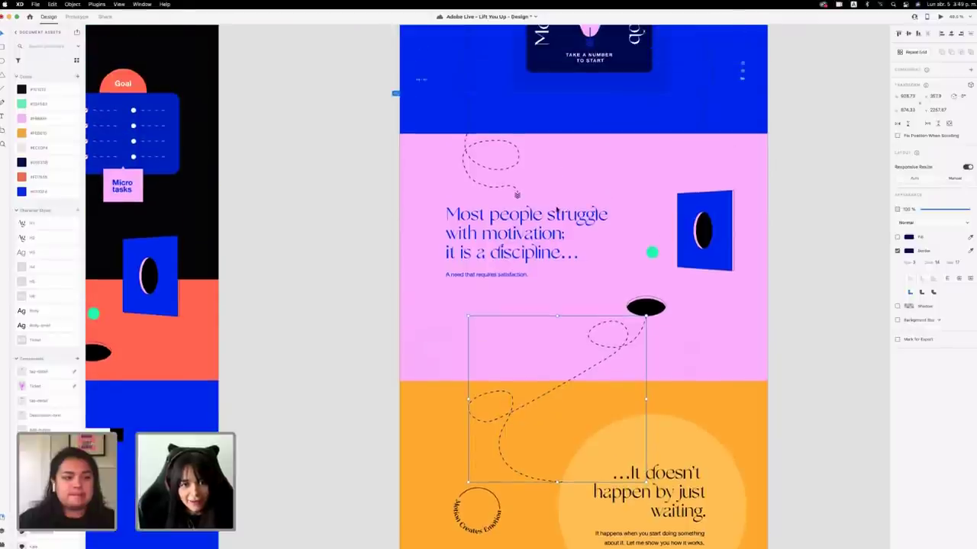
{"action": "left_click_drag", "start_coordinate": [518, 196], "coordinate": [575, 482]}
{"action": "scroll", "coordinate": [576, 482], "scroll_direction": "down", "scroll_amount": 2}
{"action": "scroll", "coordinate": [576, 481], "scroll_direction": "down", "scroll_amount": 2}
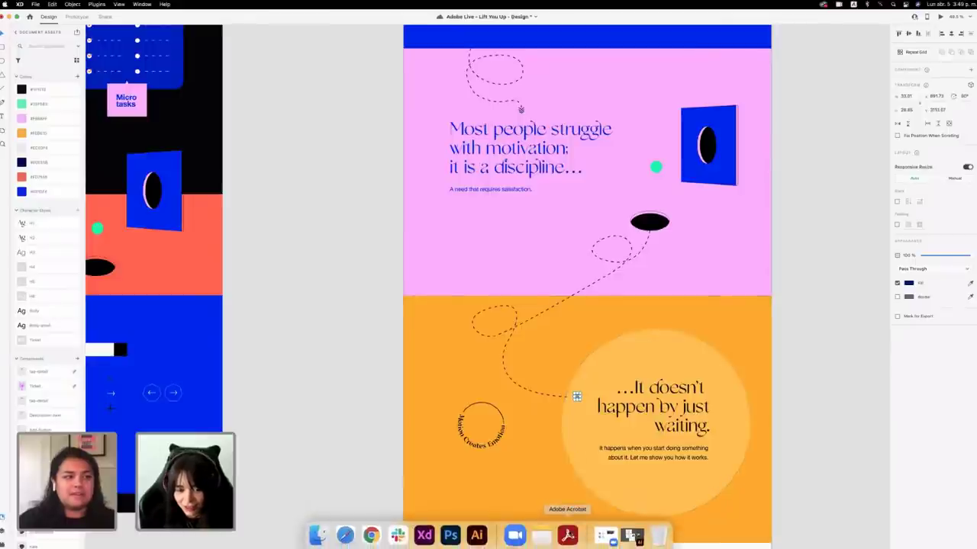
Switch to Acrobat Pro DC, open the recent file Presentation, view its second page, and close the window.
{"action": "left_click", "coordinate": [567, 535]}
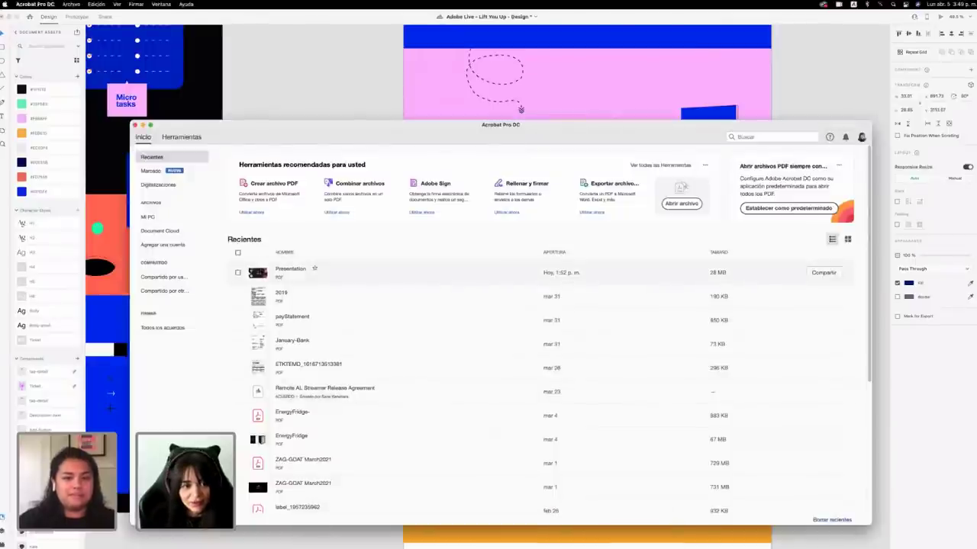
{"action": "left_click", "coordinate": [263, 275]}
{"action": "double_click", "coordinate": [262, 275]}
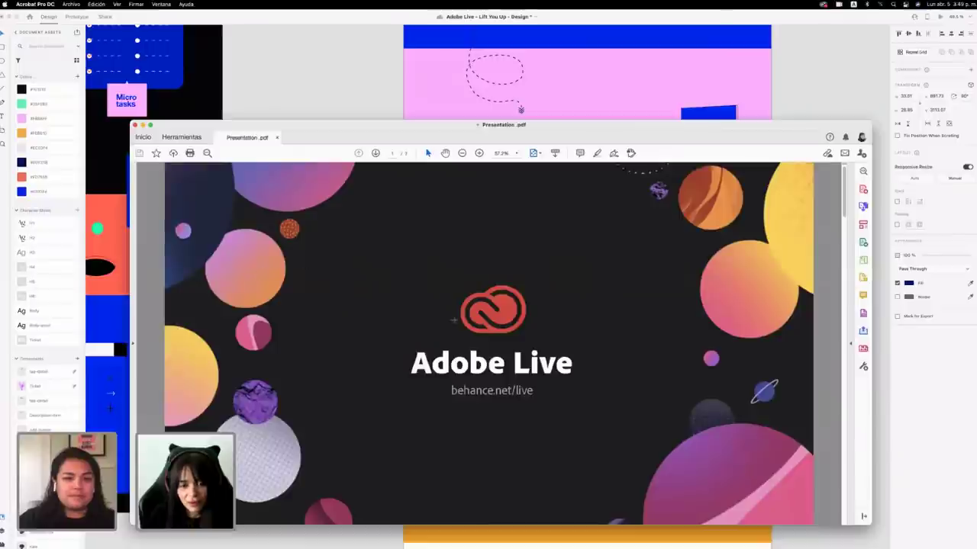
{"action": "scroll", "coordinate": [488, 344], "scroll_direction": "down", "scroll_amount": 1}
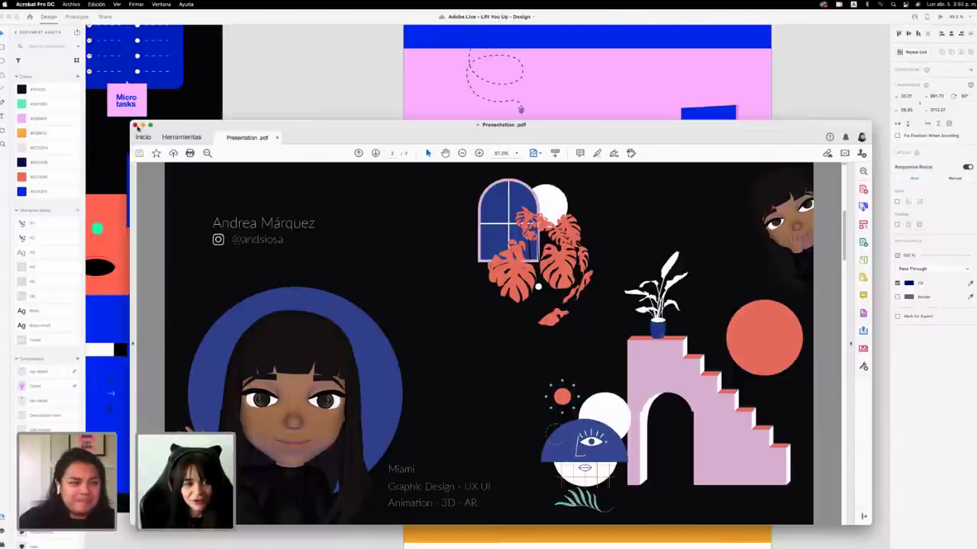
{"action": "left_click", "coordinate": [136, 125]}
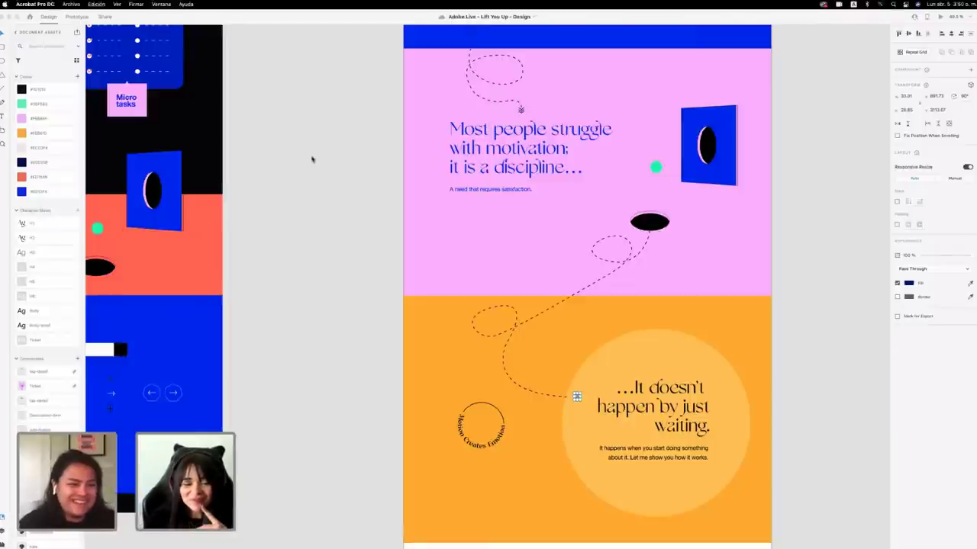
Reshape the dashed path's loop in the orange section by moving its lower anchor point slightly right and down.
{"action": "left_click", "coordinate": [502, 334]}
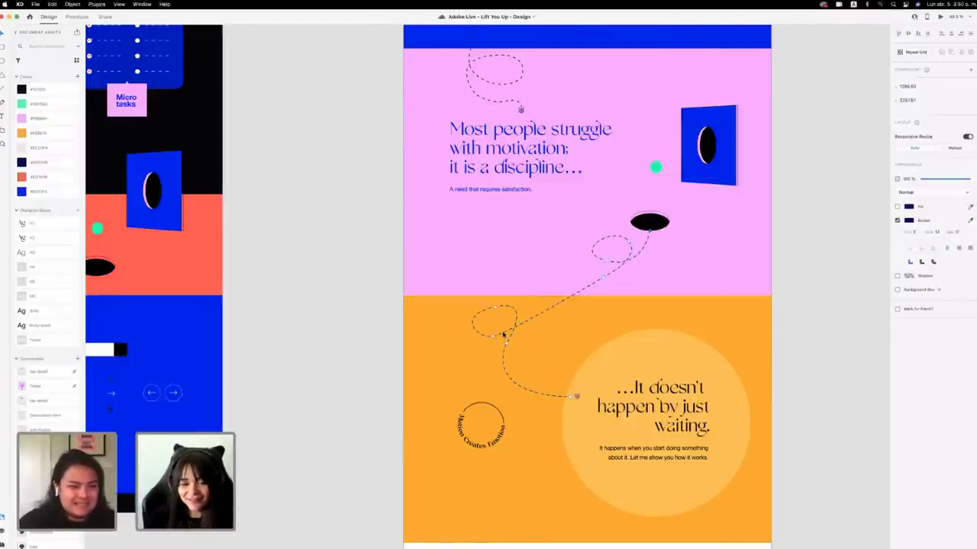
{"action": "left_click_drag", "start_coordinate": [494, 338], "coordinate": [500, 340]}
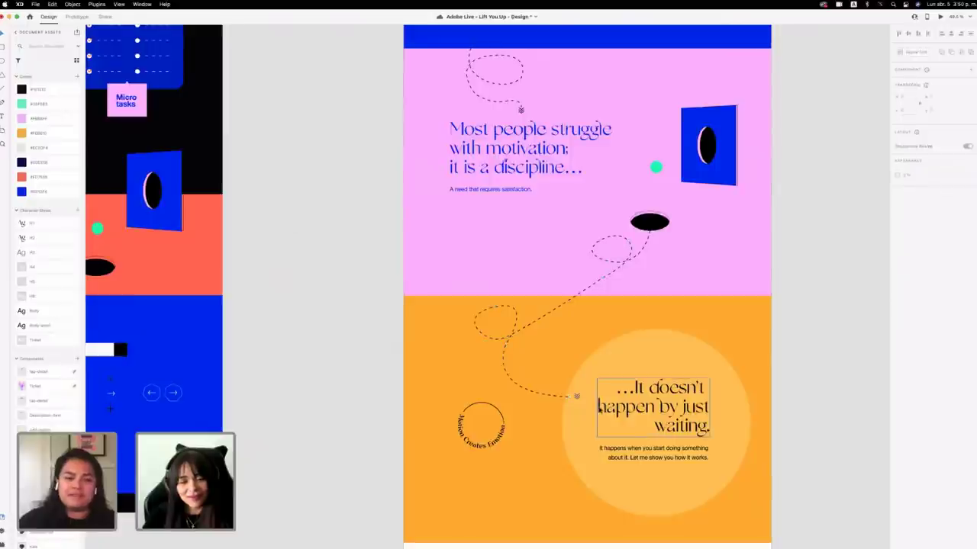
Send the pale circle and the orange background rectangle to the back, behind the path's small arrowhead.
{"action": "left_click", "coordinate": [578, 396]}
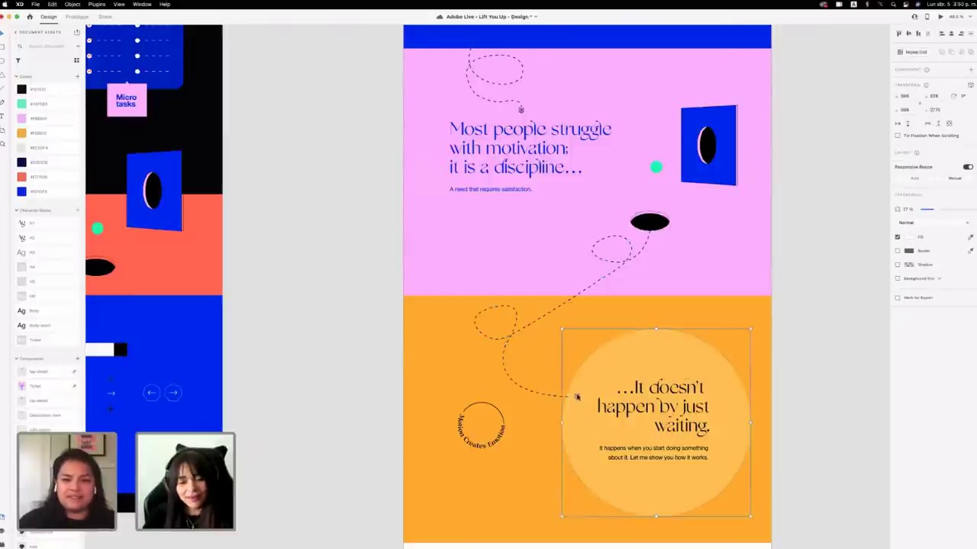
{"action": "double_click", "coordinate": [577, 396]}
{"action": "key", "text": "Escape"}
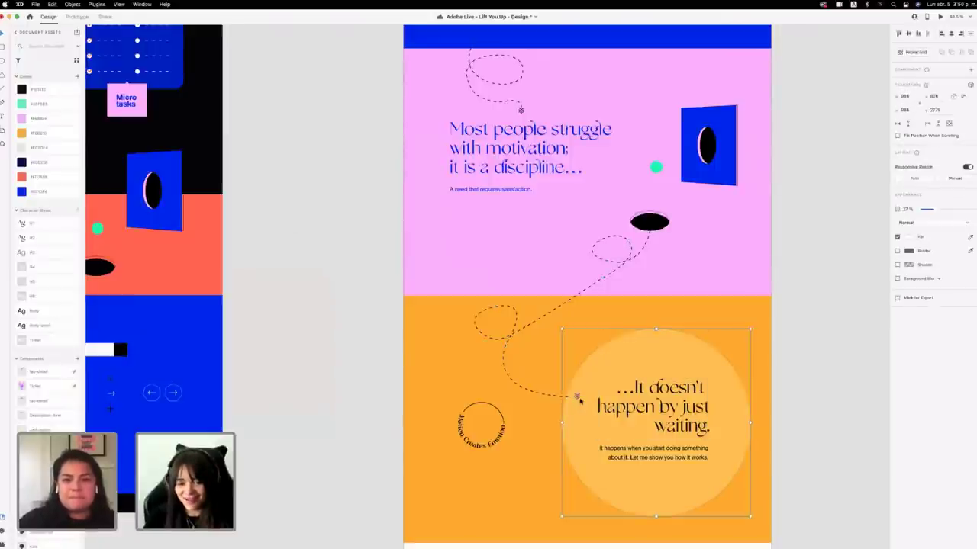
{"action": "scroll", "coordinate": [577, 396], "scroll_direction": "up", "scroll_amount": 10}
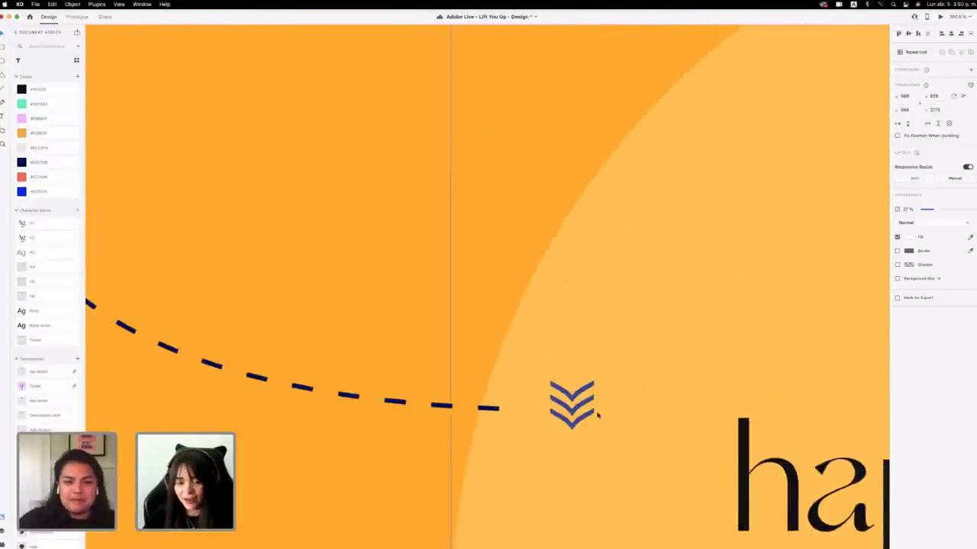
{"action": "scroll", "coordinate": [580, 399], "scroll_direction": "down", "scroll_amount": 10}
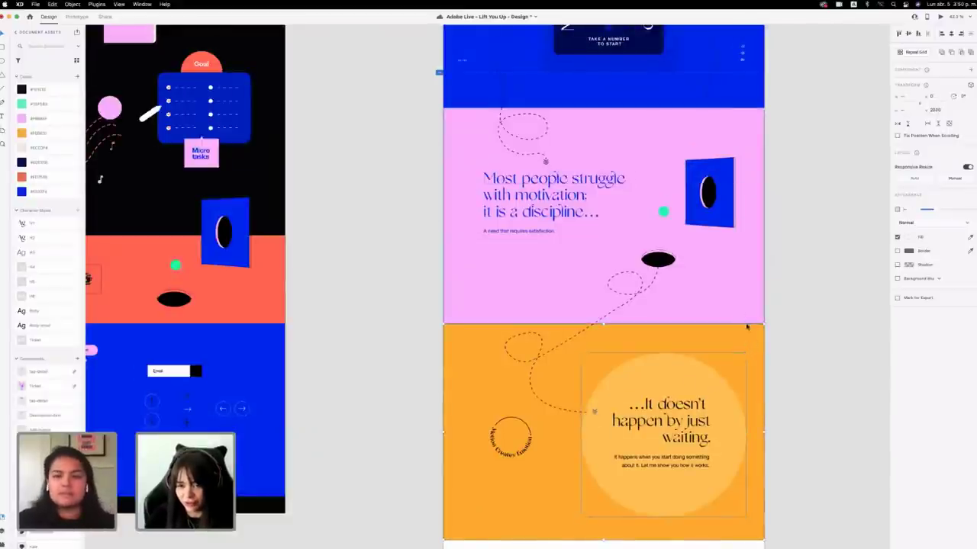
{"action": "right_click", "coordinate": [752, 343]}
{"action": "left_click", "coordinate": [786, 512]}
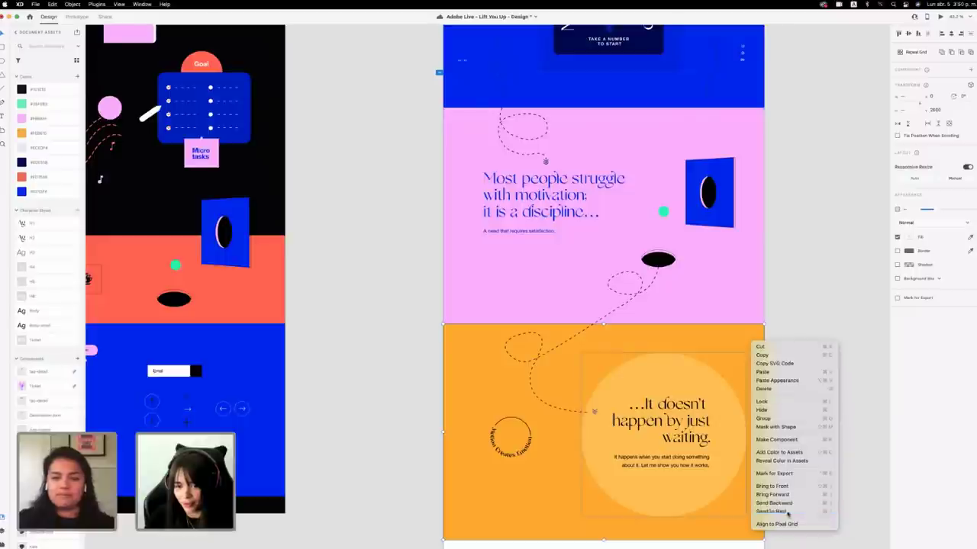
{"action": "left_click", "coordinate": [829, 494]}
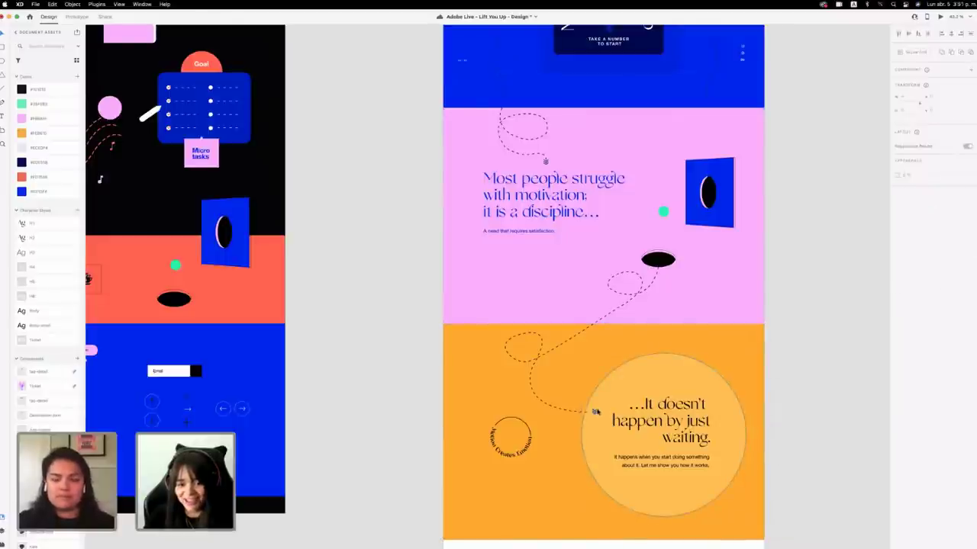
Rotate the arrowhead at the pale circle to 0° and place it right at the end of the dashed path.
{"action": "left_click", "coordinate": [594, 410]}
{"action": "scroll", "coordinate": [594, 411], "scroll_direction": "up", "scroll_amount": 10}
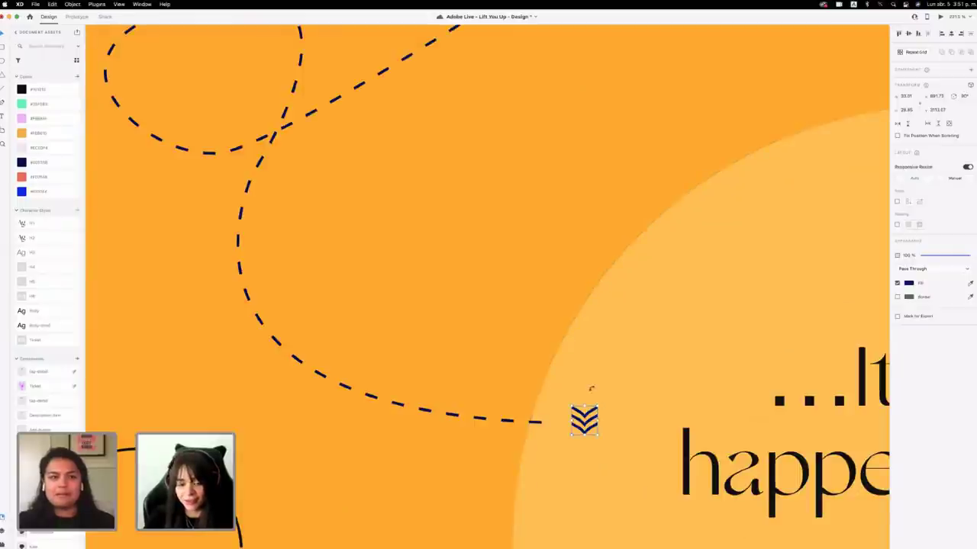
{"action": "left_click_drag", "start_coordinate": [590, 388], "coordinate": [546, 383]}
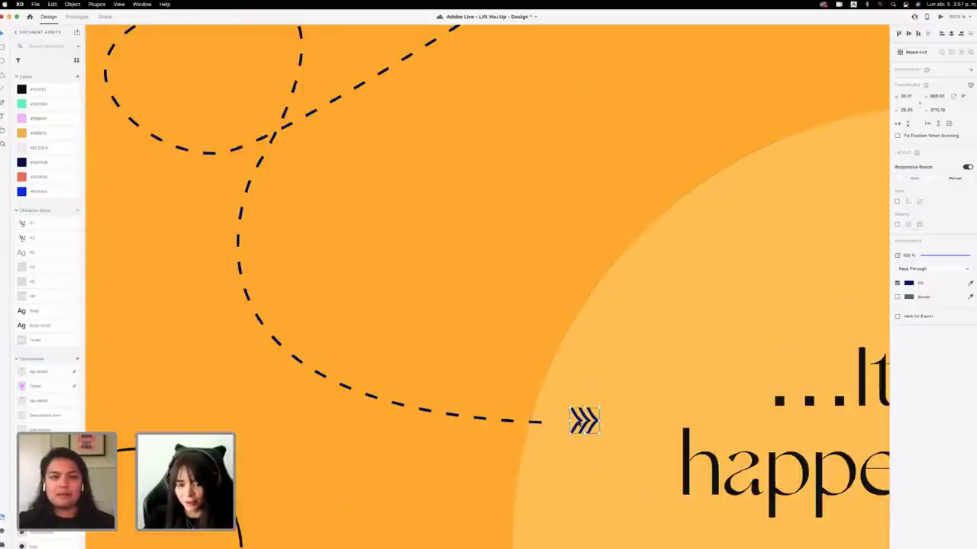
{"action": "left_click_drag", "start_coordinate": [585, 420], "coordinate": [567, 422]}
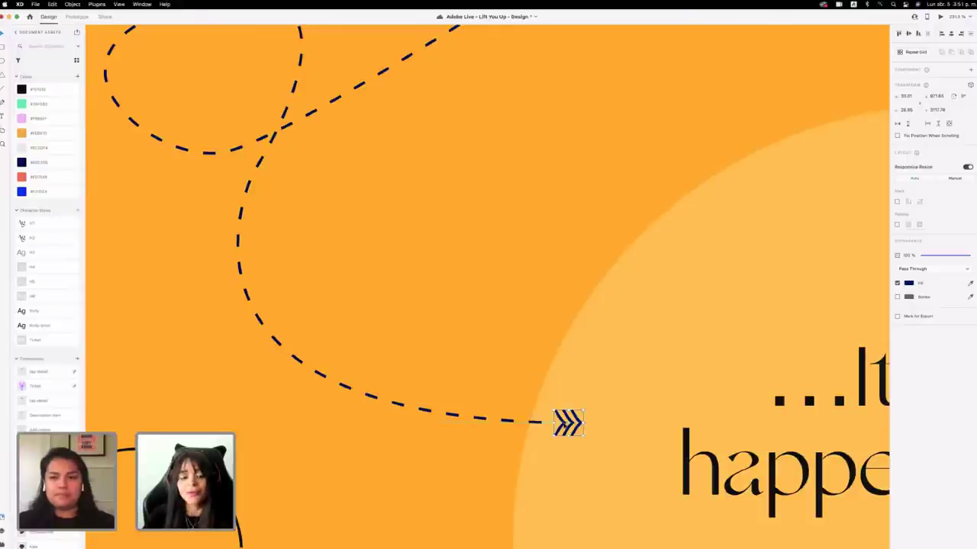
{"action": "scroll", "coordinate": [596, 434], "scroll_direction": "down", "scroll_amount": 10}
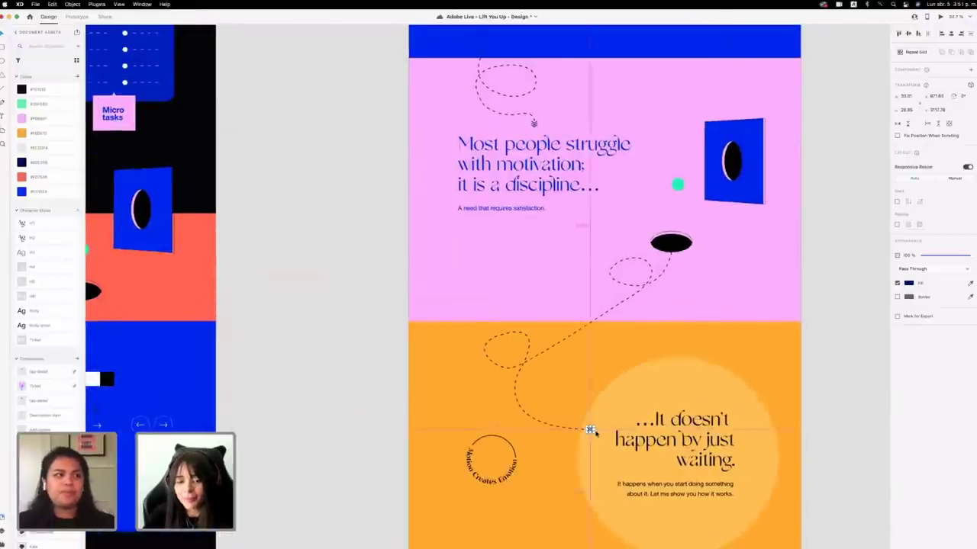
{"action": "scroll", "coordinate": [593, 432], "scroll_direction": "down", "scroll_amount": 3}
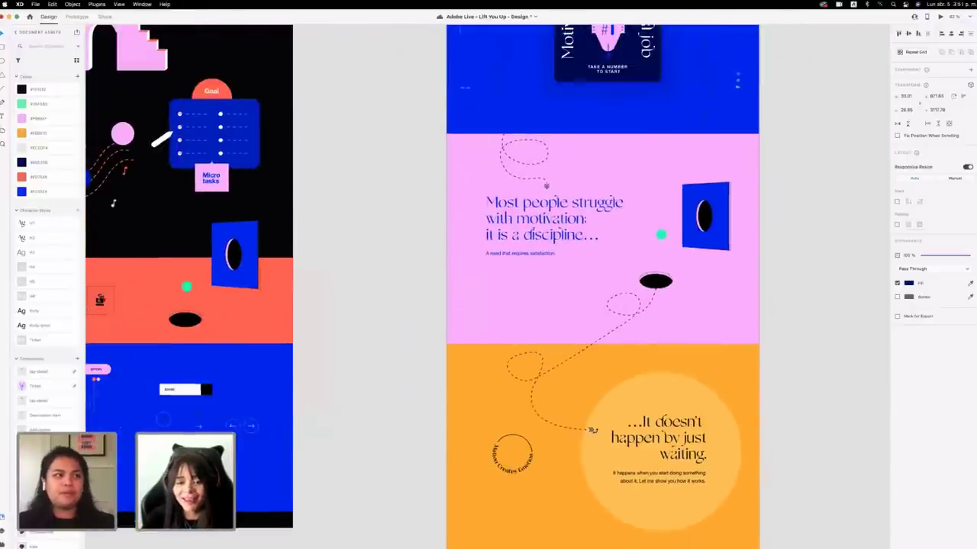
Reshape the dashed path's loop in the pink section by moving its lower anchor point slightly right and down.
{"action": "double_click", "coordinate": [633, 317]}
{"action": "left_click_drag", "start_coordinate": [618, 314], "coordinate": [626, 321]}
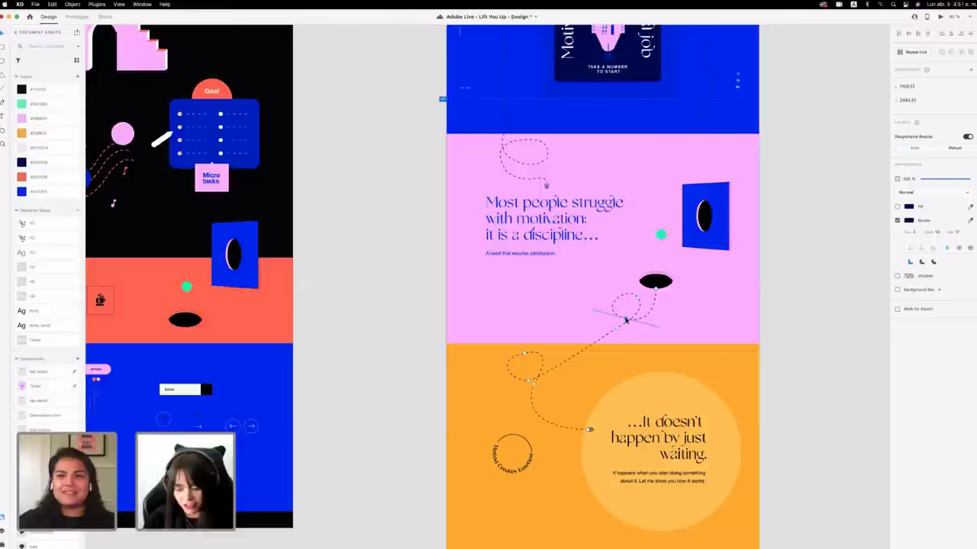
{"action": "left_click", "coordinate": [781, 300]}
Review the Home page's blue, pink and orange sections together with the empty area below them.
{"action": "scroll", "coordinate": [781, 301], "scroll_direction": "down", "scroll_amount": 2}
{"action": "scroll", "coordinate": [781, 301], "scroll_direction": "right", "scroll_amount": 3}
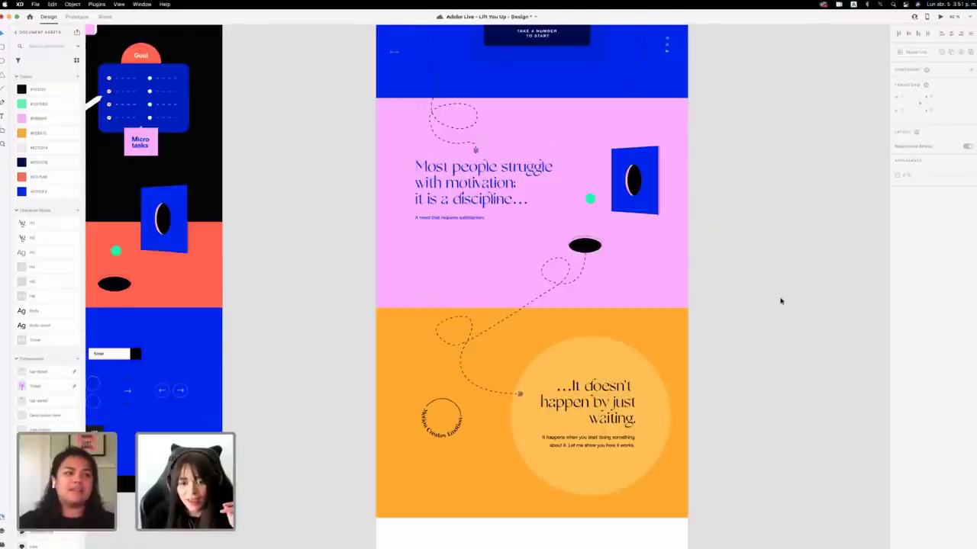
{"action": "scroll", "coordinate": [780, 301], "scroll_direction": "down", "scroll_amount": 5}
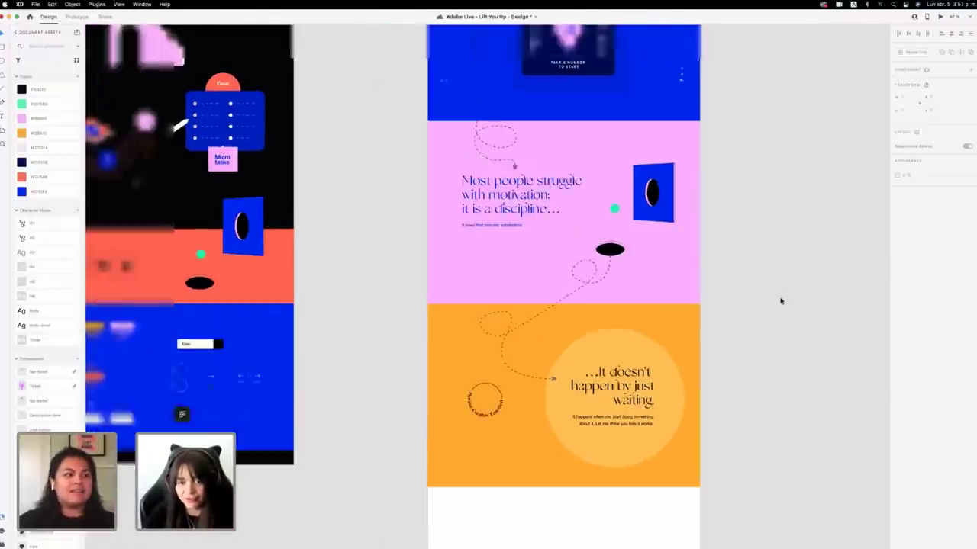
{"action": "scroll", "coordinate": [781, 300], "scroll_direction": "up", "scroll_amount": 2}
{"action": "scroll", "coordinate": [781, 301], "scroll_direction": "right", "scroll_amount": 1}
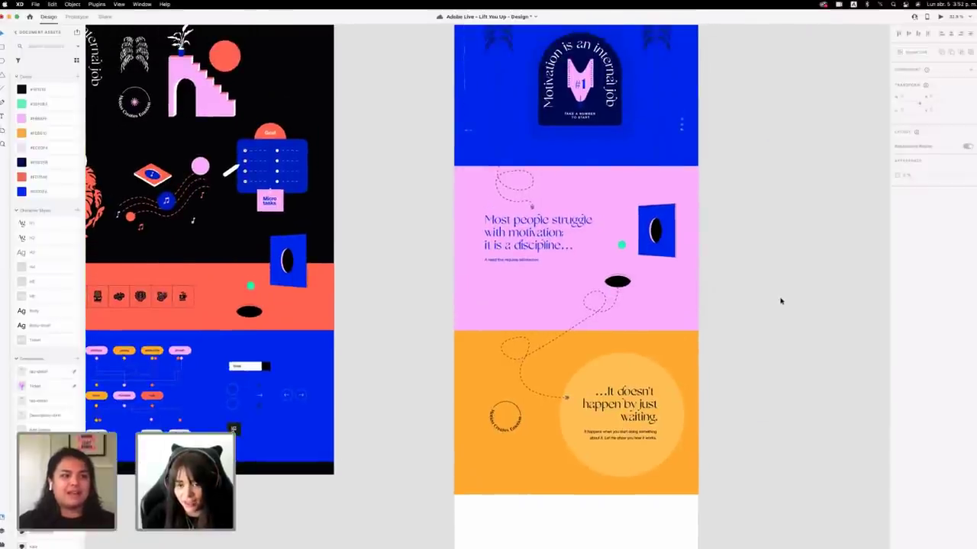
{"action": "scroll", "coordinate": [781, 301], "scroll_direction": "down", "scroll_amount": 2}
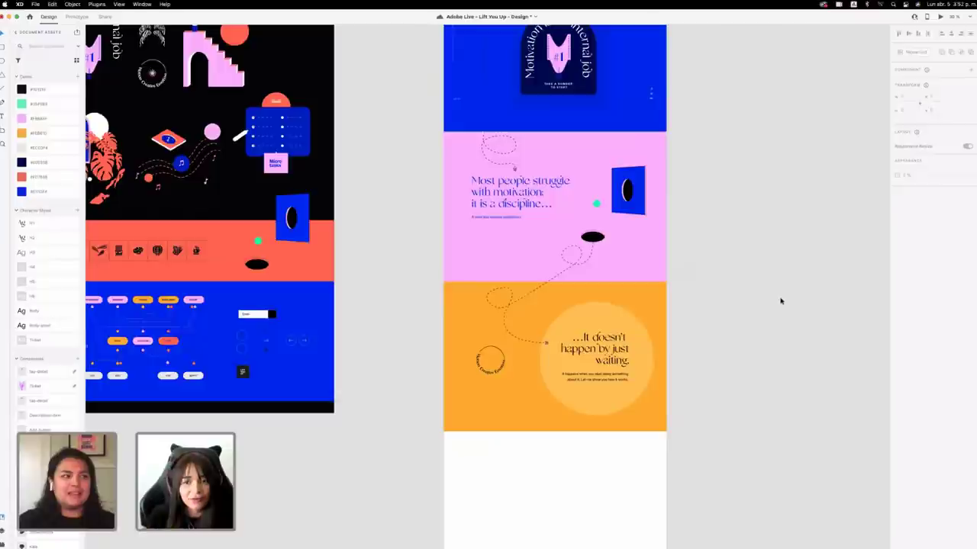
{"action": "scroll", "coordinate": [781, 301], "scroll_direction": "up", "scroll_amount": 1}
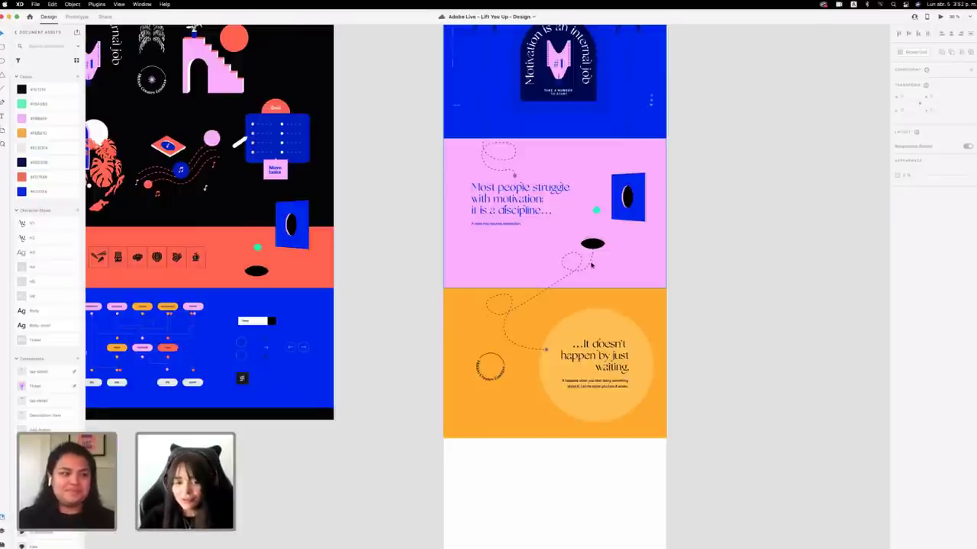
Duplicate the orange background rectangle and place the copy directly below the original at Y 3900.
{"action": "scroll", "coordinate": [665, 305], "scroll_direction": "down", "scroll_amount": 3}
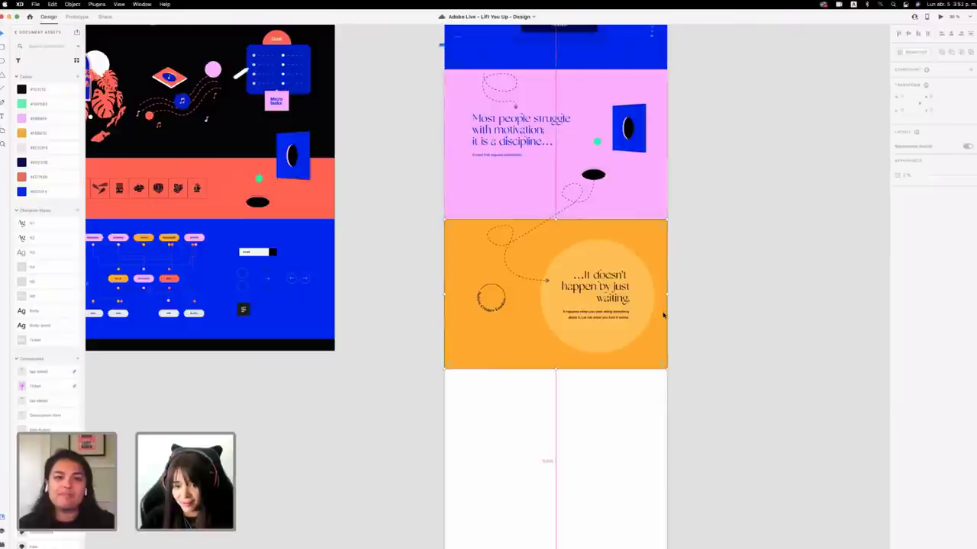
{"action": "left_click", "coordinate": [663, 313]}
{"action": "scroll", "coordinate": [664, 313], "scroll_direction": "down", "scroll_amount": 3}
{"action": "left_click_drag", "start_coordinate": [664, 314], "coordinate": [663, 435]}
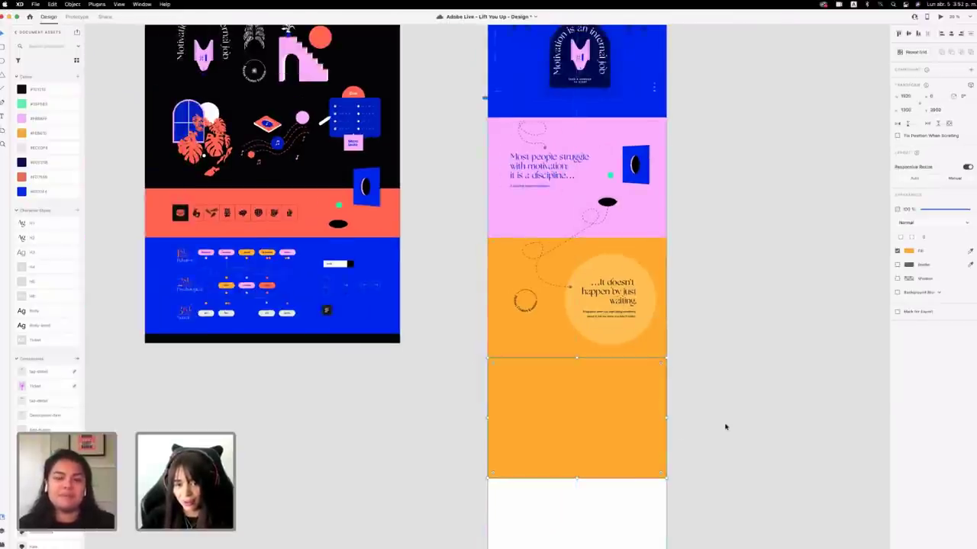
Move the circular "Motion Creates Emotion" badge slightly down within the orange section.
{"action": "scroll", "coordinate": [725, 428], "scroll_direction": "down", "scroll_amount": 3}
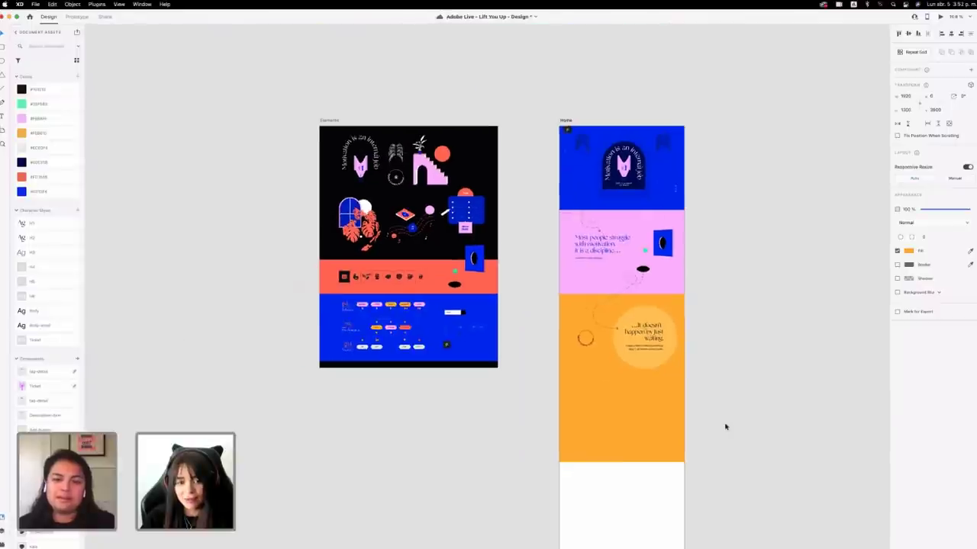
{"action": "left_click", "coordinate": [588, 342]}
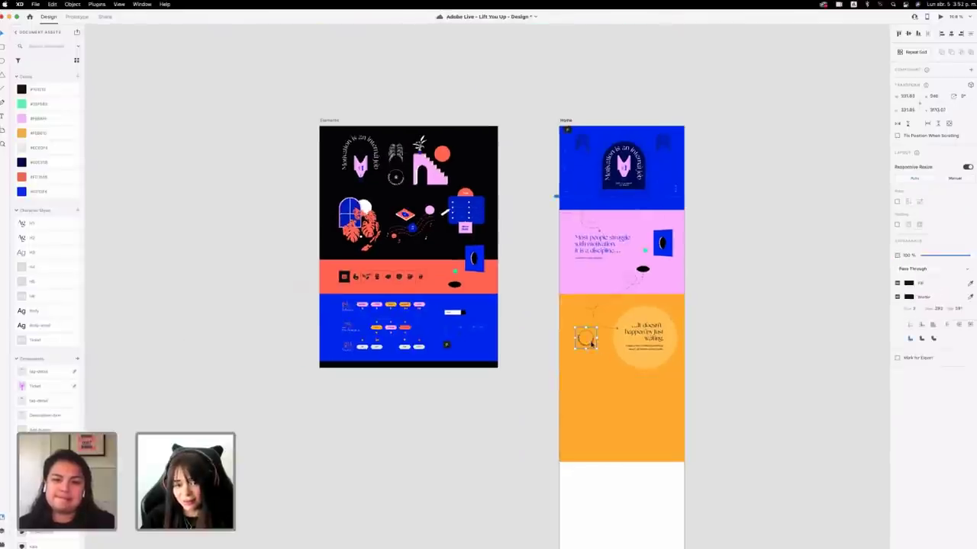
{"action": "left_click", "coordinate": [741, 366]}
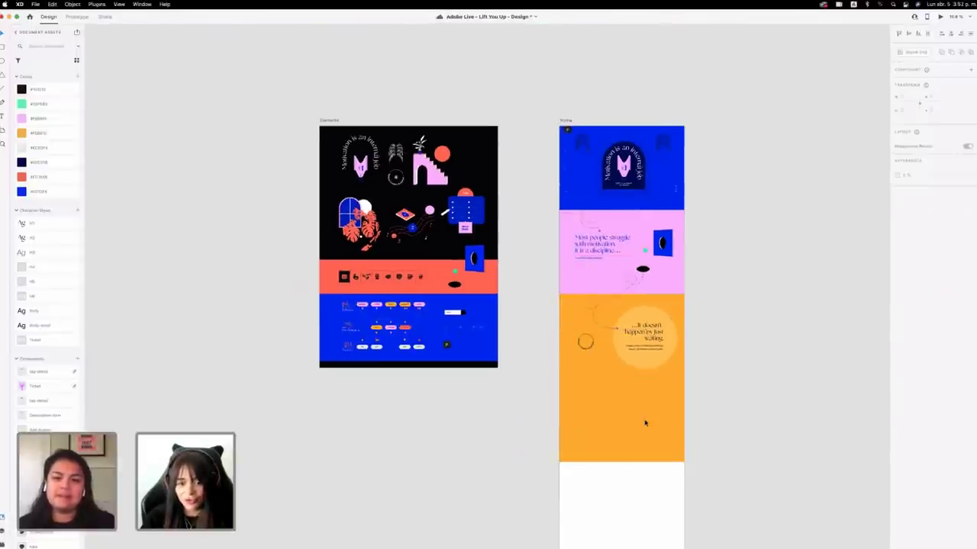
Fill the duplicated rectangle below the orange section with the dark navy document color and save the document.
{"action": "left_click", "coordinate": [644, 421]}
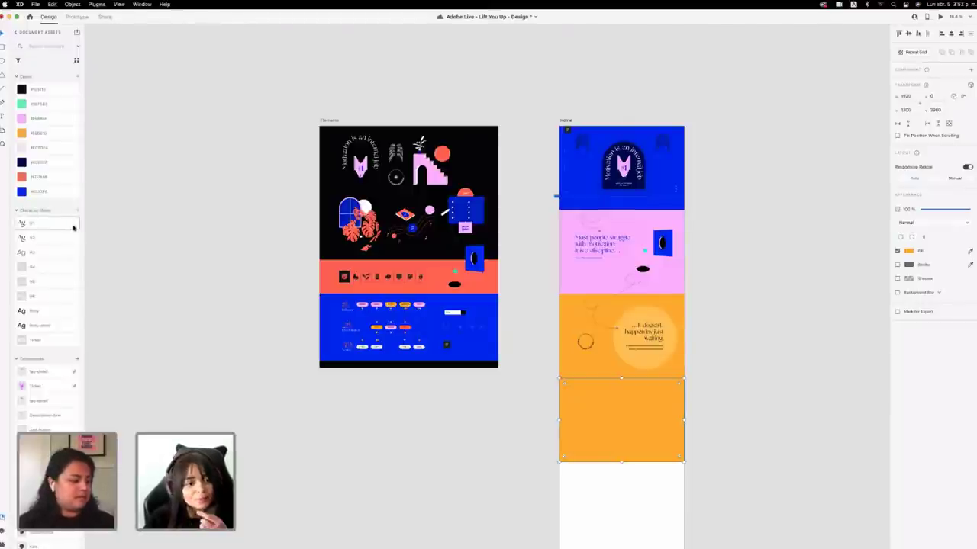
{"action": "left_click", "coordinate": [52, 169]}
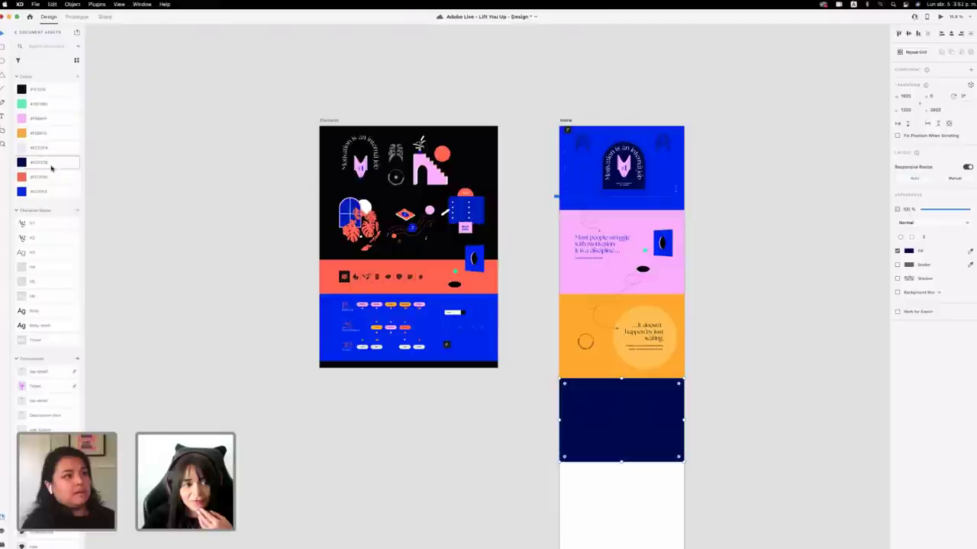
{"action": "scroll", "coordinate": [541, 402], "scroll_direction": "down", "scroll_amount": 3}
{"action": "scroll", "coordinate": [541, 402], "scroll_direction": "right", "scroll_amount": 1}
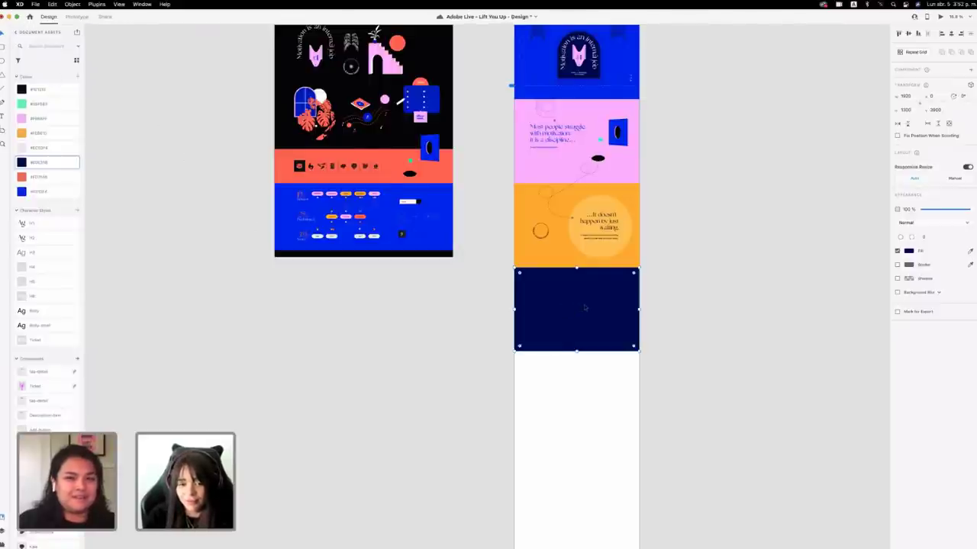
{"action": "scroll", "coordinate": [586, 308], "scroll_direction": "up", "scroll_amount": 2}
{"action": "scroll", "coordinate": [585, 308], "scroll_direction": "up", "scroll_amount": 1}
{"action": "scroll", "coordinate": [585, 307], "scroll_direction": "down", "scroll_amount": 1}
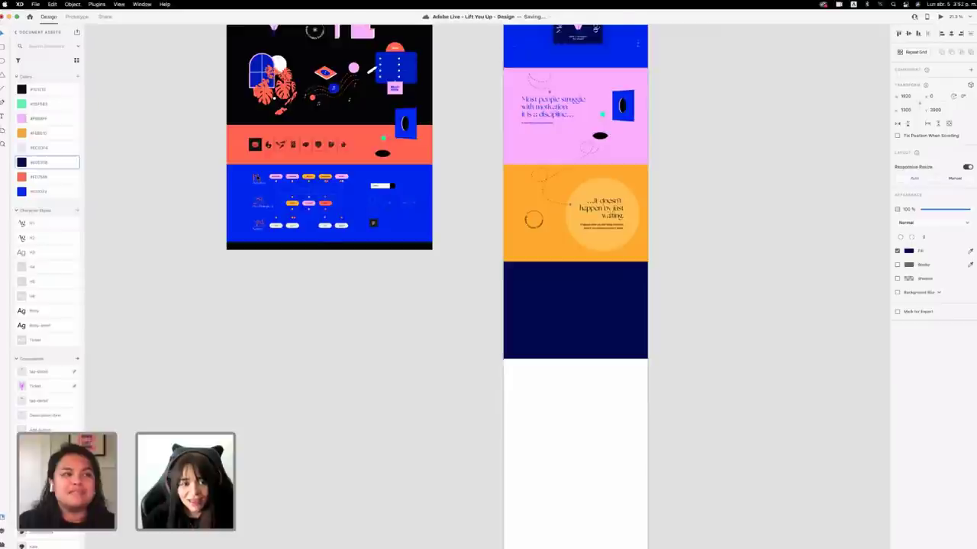
Copy the three-level diagram (Behavior, Psychological, Neural) from the Elements artboard's blue area into the Home page's navy section.
{"action": "scroll", "coordinate": [211, 186], "scroll_direction": "up", "scroll_amount": 1}
{"action": "left_click_drag", "start_coordinate": [212, 186], "coordinate": [356, 246]}
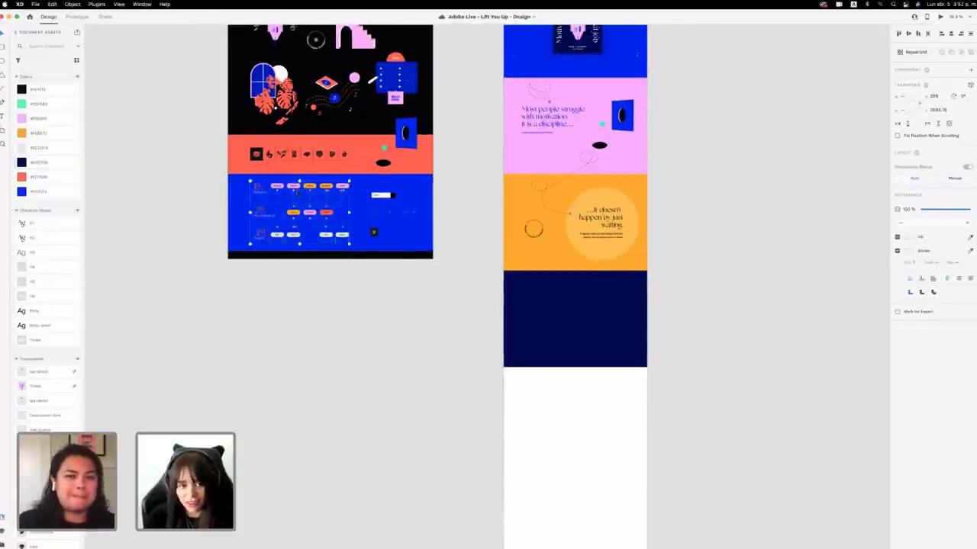
{"action": "key", "text": "alt"}
{"action": "left_click_drag", "start_coordinate": [295, 187], "coordinate": [584, 297]}
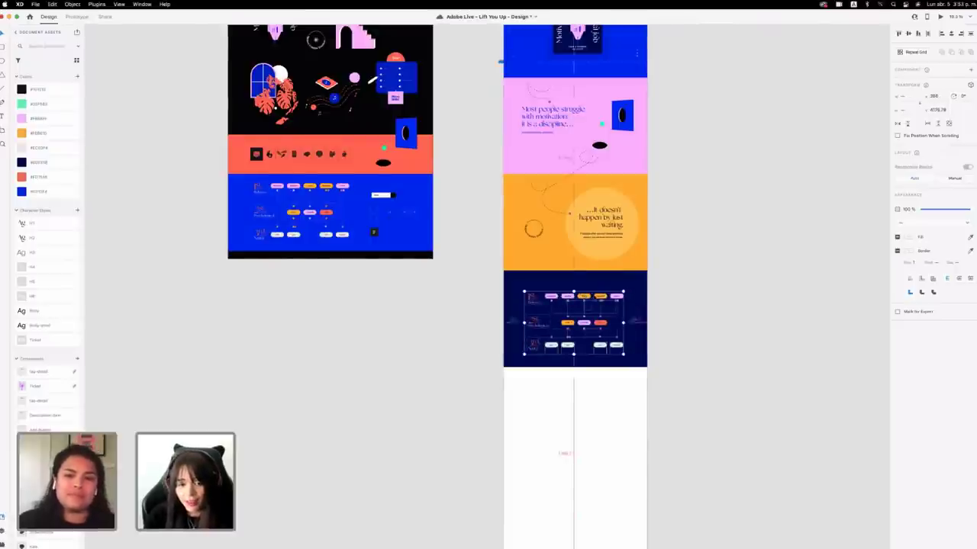
{"action": "scroll", "coordinate": [592, 298], "scroll_direction": "up", "scroll_amount": 5}
{"action": "scroll", "coordinate": [591, 299], "scroll_direction": "up", "scroll_amount": 1}
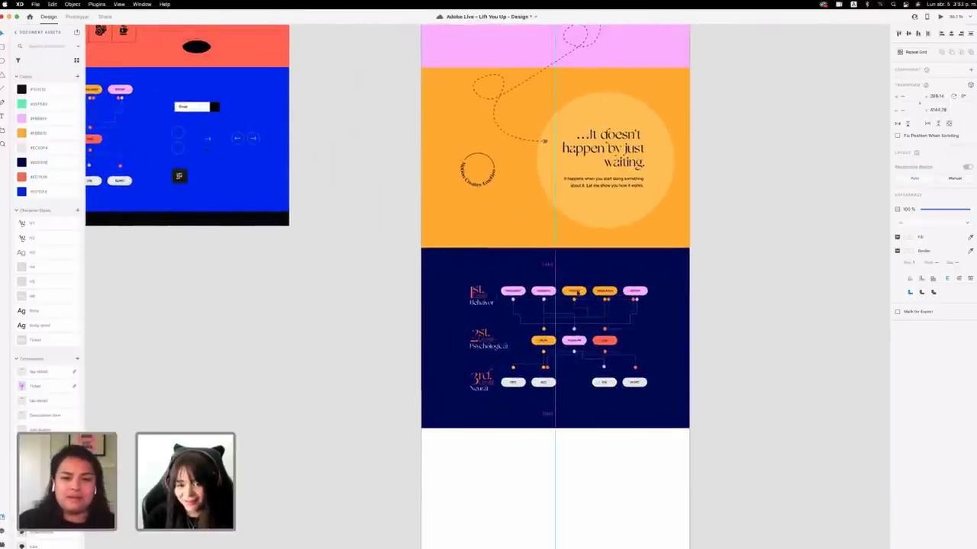
Position the three-level diagram roughly in the centre of the navy section and save the document.
{"action": "left_click_drag", "start_coordinate": [578, 293], "coordinate": [570, 287]}
{"action": "scroll", "coordinate": [623, 299], "scroll_direction": "left", "scroll_amount": 1}
{"action": "scroll", "coordinate": [626, 298], "scroll_direction": "up", "scroll_amount": 2}
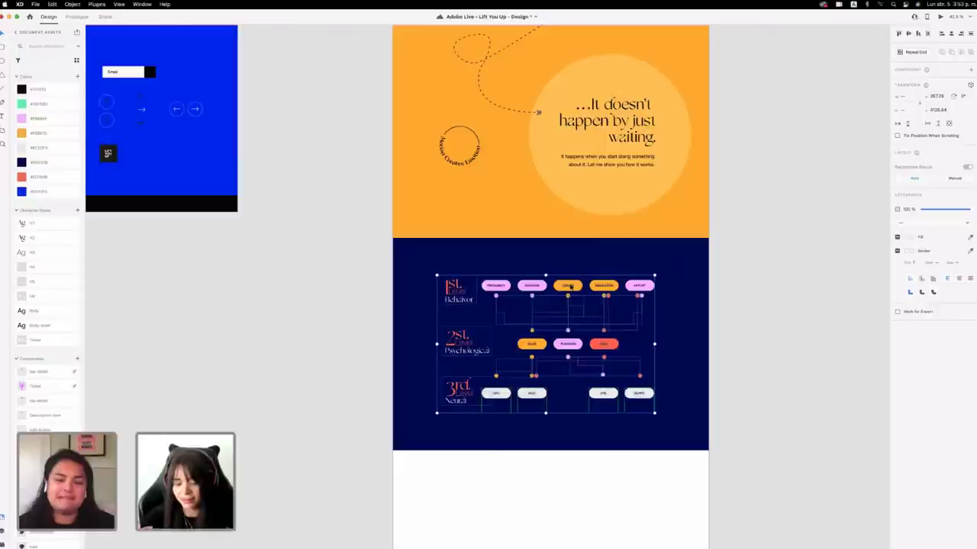
{"action": "key", "text": "super+s"}
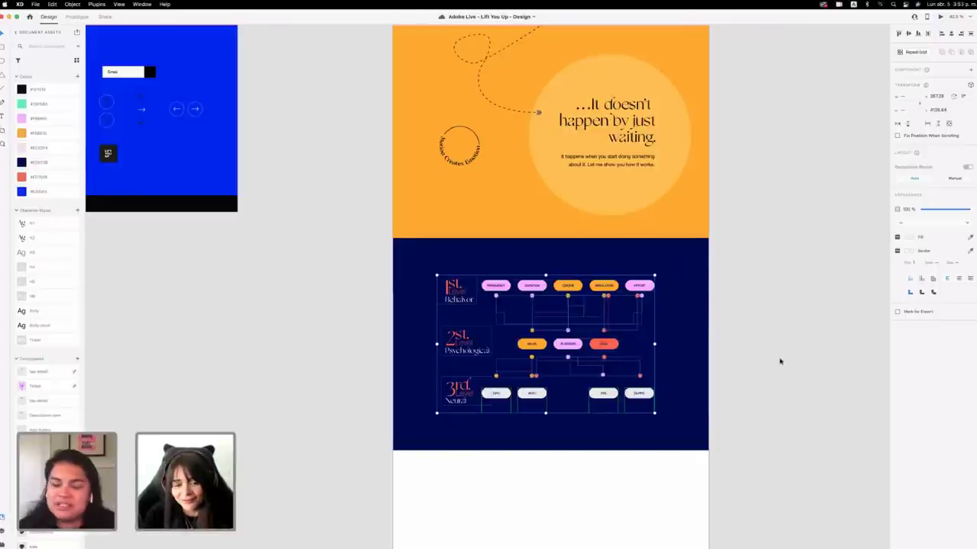
{"action": "left_click_drag", "start_coordinate": [609, 286], "coordinate": [612, 286]}
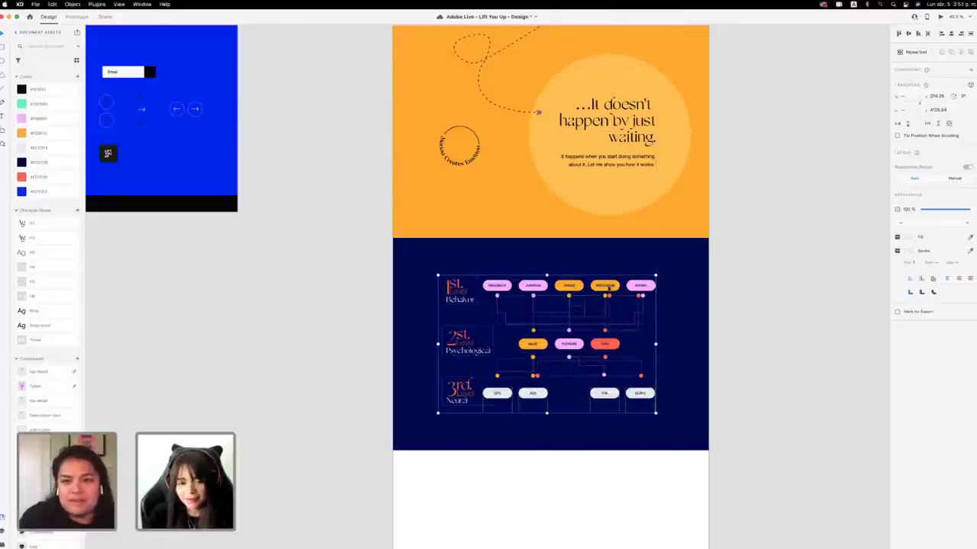
{"action": "left_click_drag", "start_coordinate": [608, 286], "coordinate": [608, 287]}
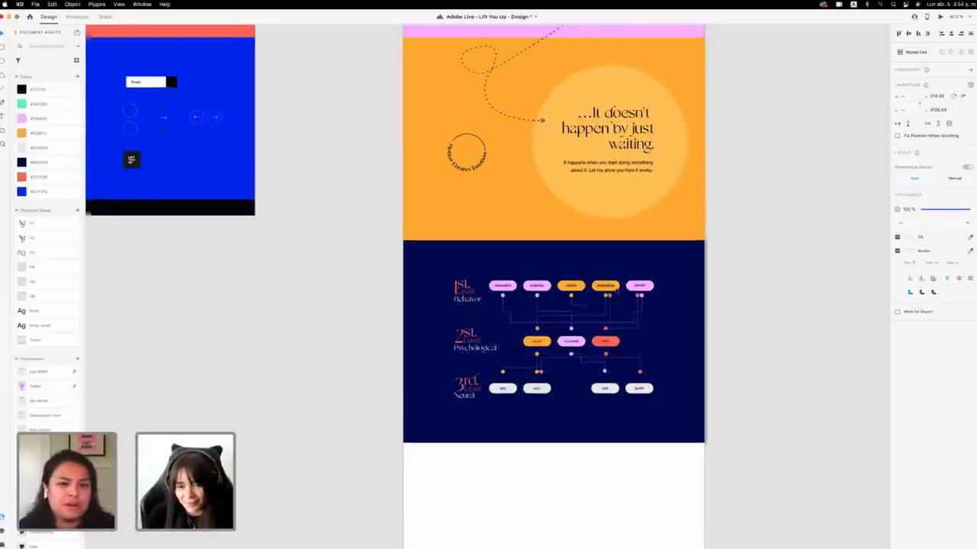
{"action": "scroll", "coordinate": [615, 288], "scroll_direction": "down", "scroll_amount": 5}
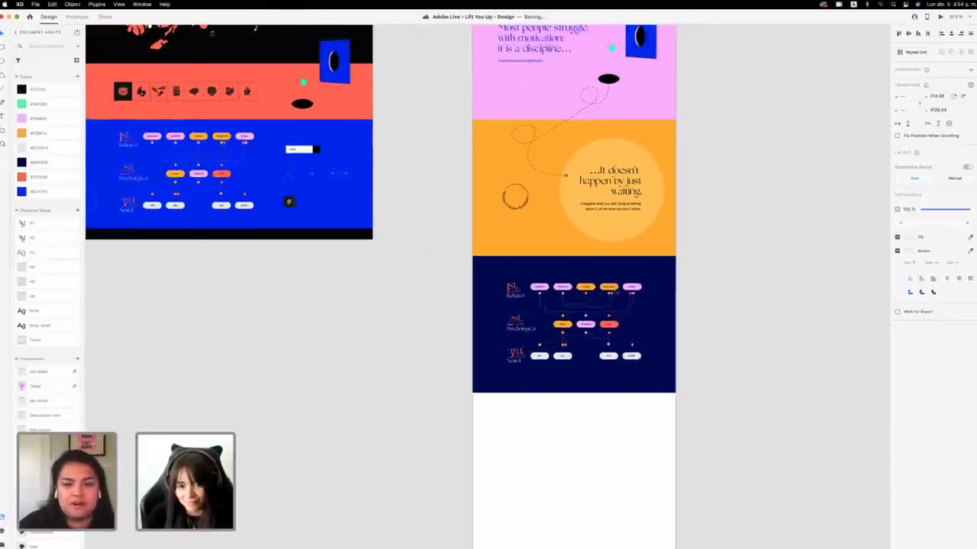
{"action": "left_click", "coordinate": [617, 291]}
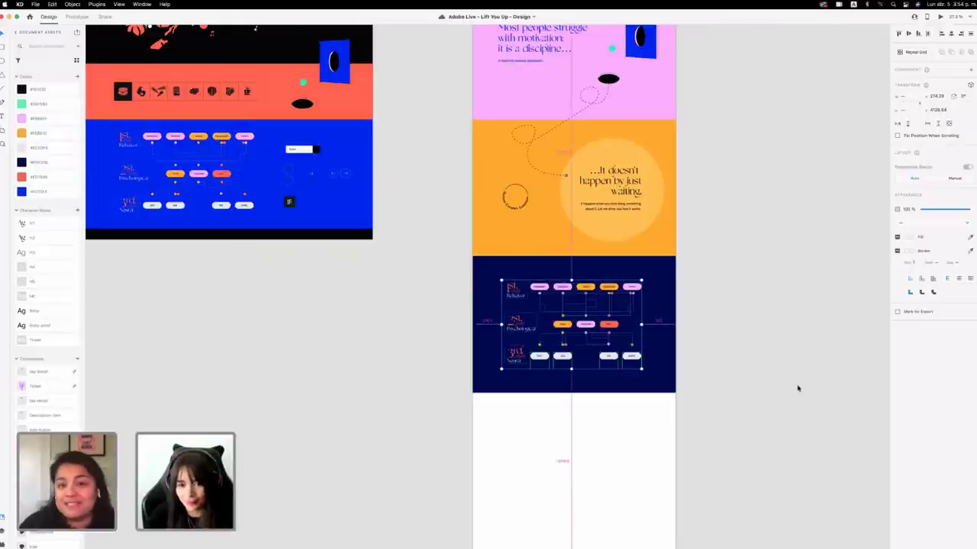
{"action": "scroll", "coordinate": [798, 389], "scroll_direction": "down", "scroll_amount": 2}
{"action": "scroll", "coordinate": [798, 389], "scroll_direction": "right", "scroll_amount": 2}
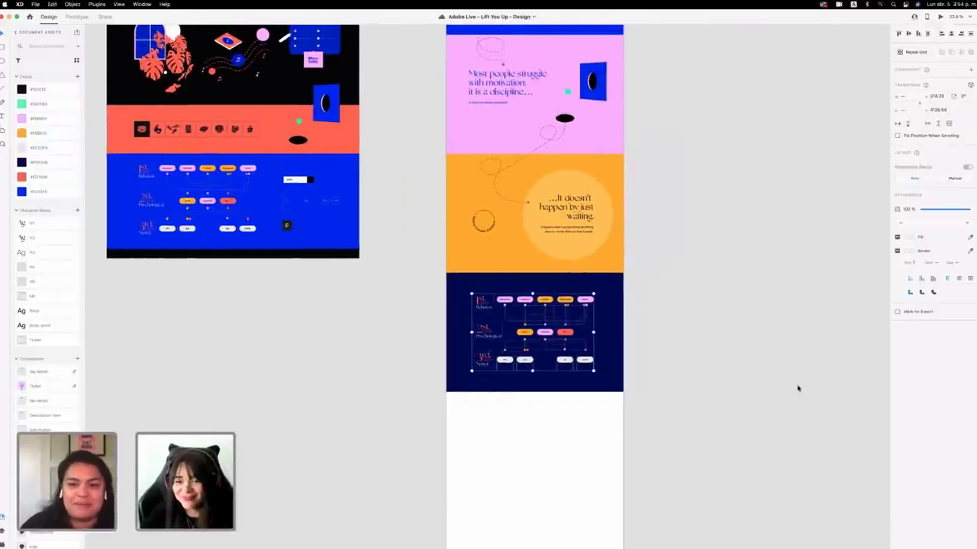
{"action": "left_click", "coordinate": [658, 333]}
Duplicate the navy background rectangle and place the copy directly below the original at Y 5200.
{"action": "scroll", "coordinate": [660, 336], "scroll_direction": "down", "scroll_amount": 3}
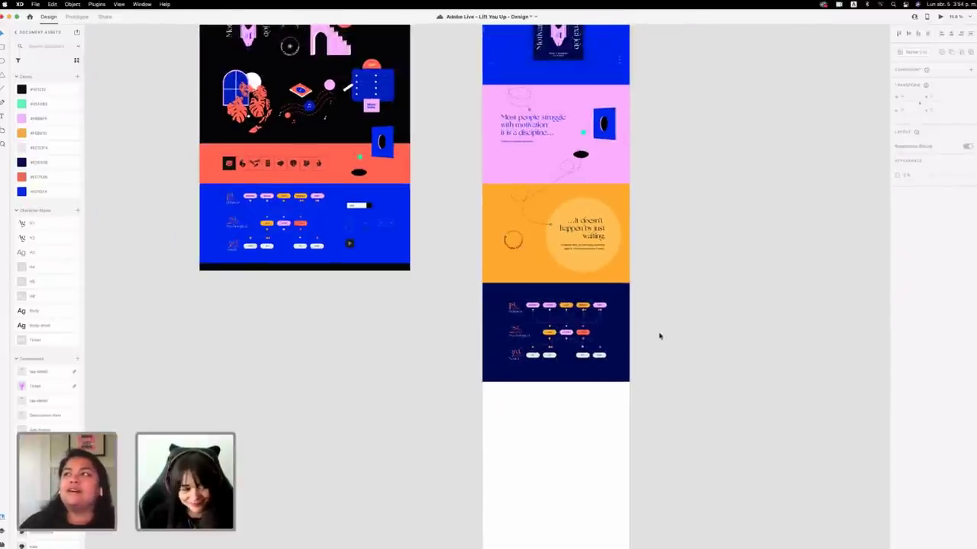
{"action": "scroll", "coordinate": [660, 336], "scroll_direction": "down", "scroll_amount": 3}
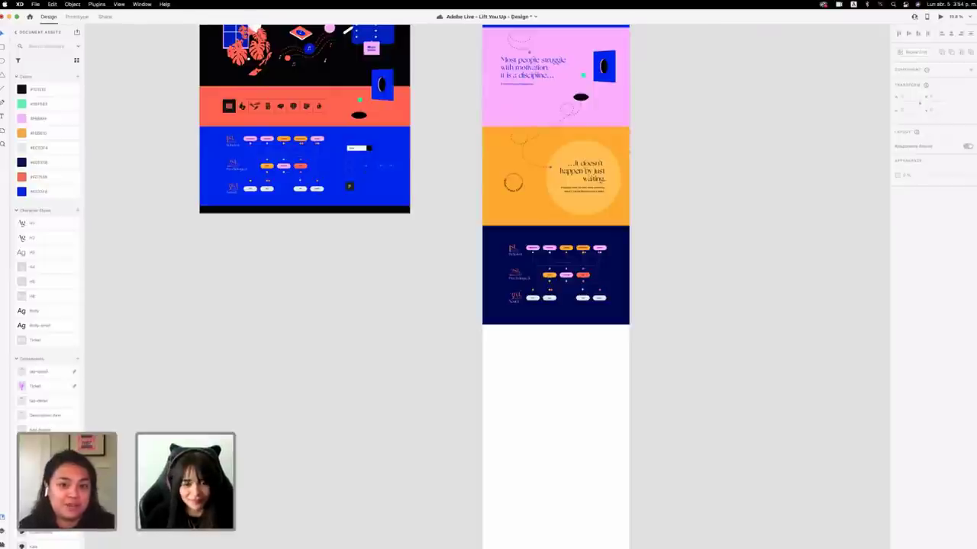
{"action": "left_click", "coordinate": [627, 235]}
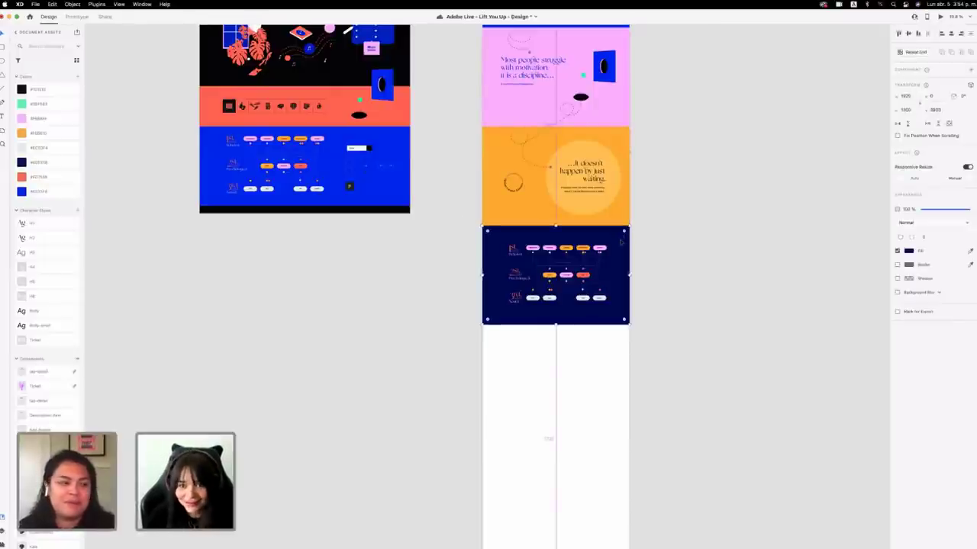
{"action": "left_click_drag", "start_coordinate": [625, 238], "coordinate": [624, 337]}
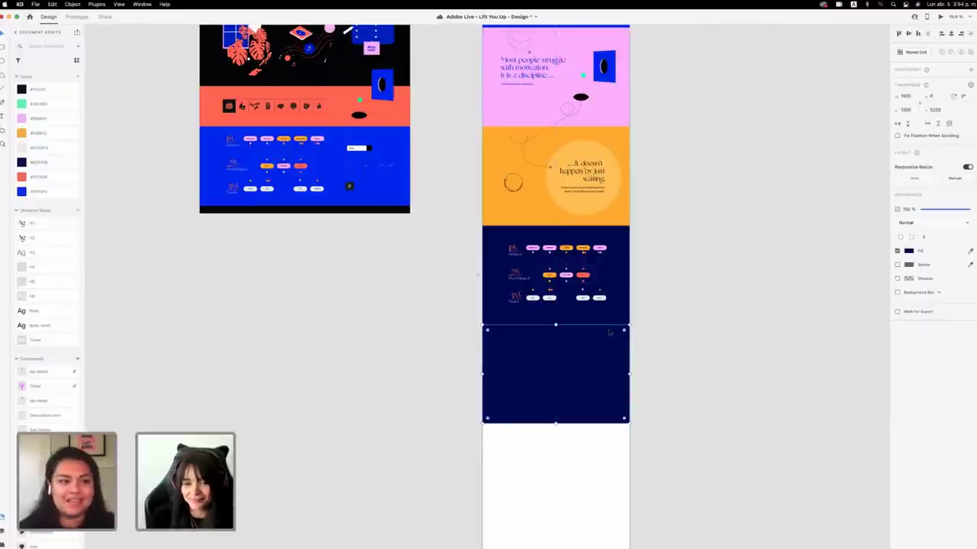
Fill the duplicated rectangle below the navy section with the bright blue document color and save the document.
{"action": "scroll", "coordinate": [609, 332], "scroll_direction": "up", "scroll_amount": 3}
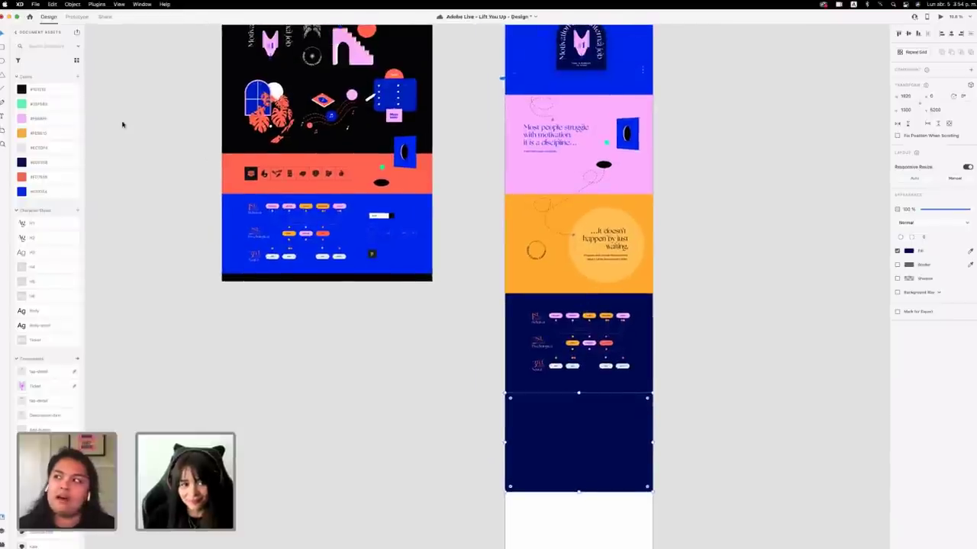
{"action": "left_click", "coordinate": [54, 191]}
{"action": "left_click", "coordinate": [780, 365]}
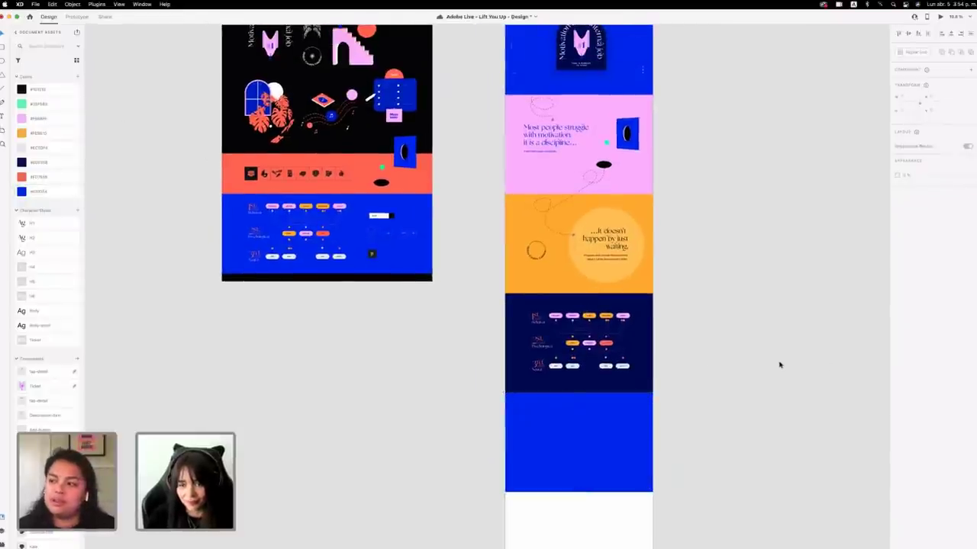
{"action": "left_click", "coordinate": [626, 442]}
{"action": "scroll", "coordinate": [610, 427], "scroll_direction": "down", "scroll_amount": 5}
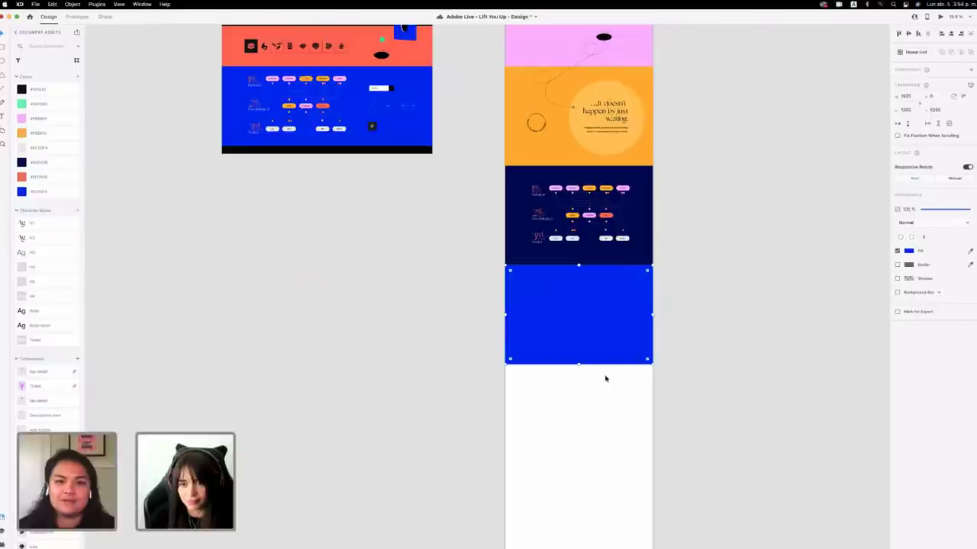
{"action": "scroll", "coordinate": [606, 379], "scroll_direction": "right", "scroll_amount": 1}
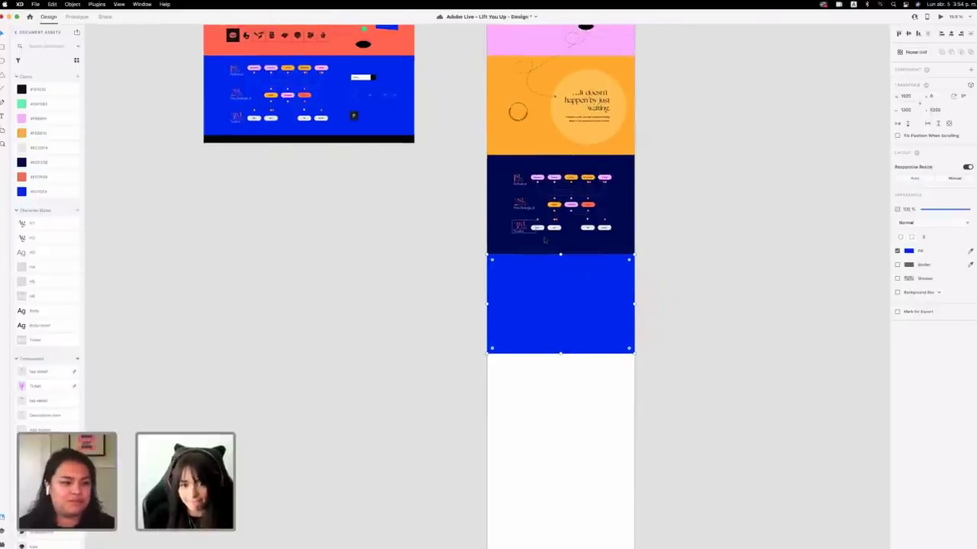
{"action": "scroll", "coordinate": [544, 241], "scroll_direction": "up", "scroll_amount": 5}
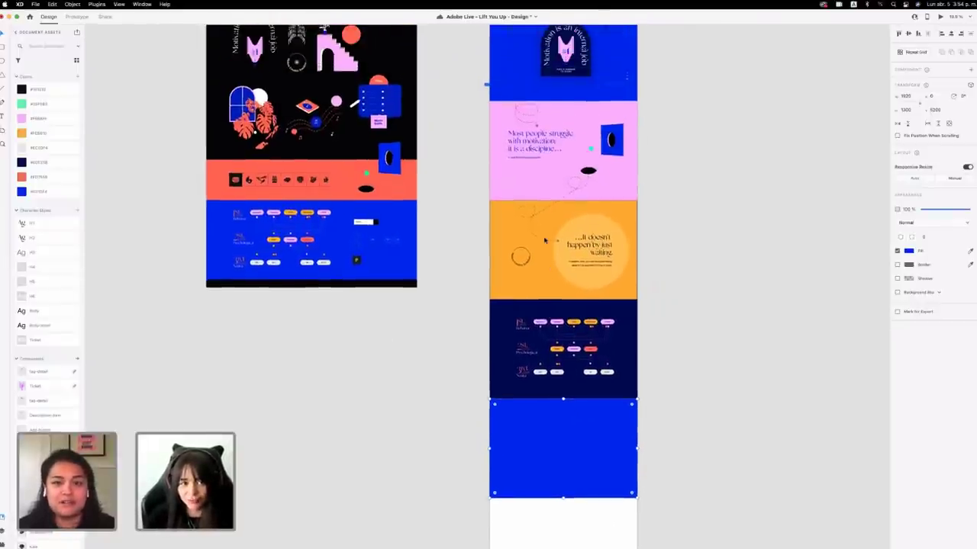
{"action": "scroll", "coordinate": [544, 241], "scroll_direction": "down", "scroll_amount": 2}
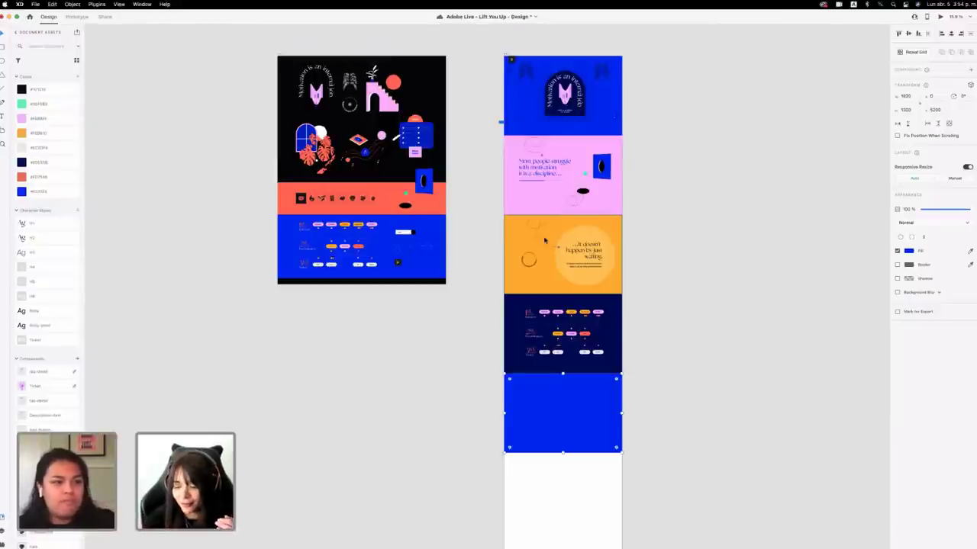
{"action": "key", "text": "super+s"}
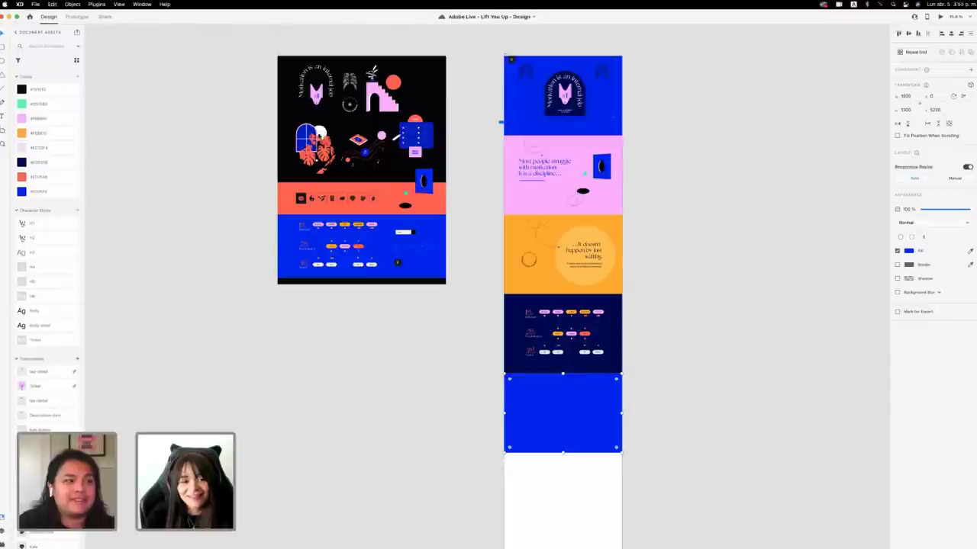
Try to copy the window-and-plants illustration from the Elements artboard into the Home page's new blue section.
{"action": "left_click", "coordinate": [305, 145]}
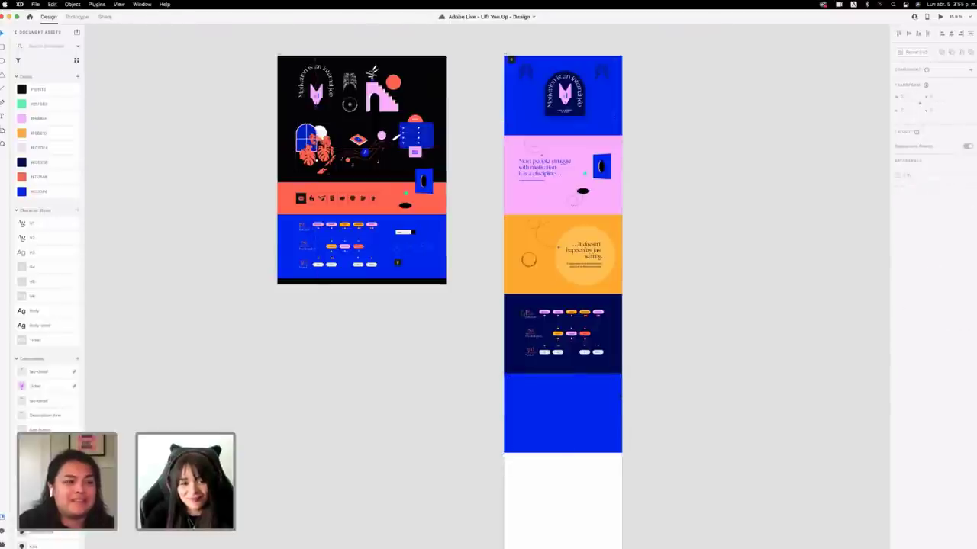
{"action": "left_click_drag", "start_coordinate": [327, 148], "coordinate": [622, 394]}
{"action": "left_click", "coordinate": [250, 243]}
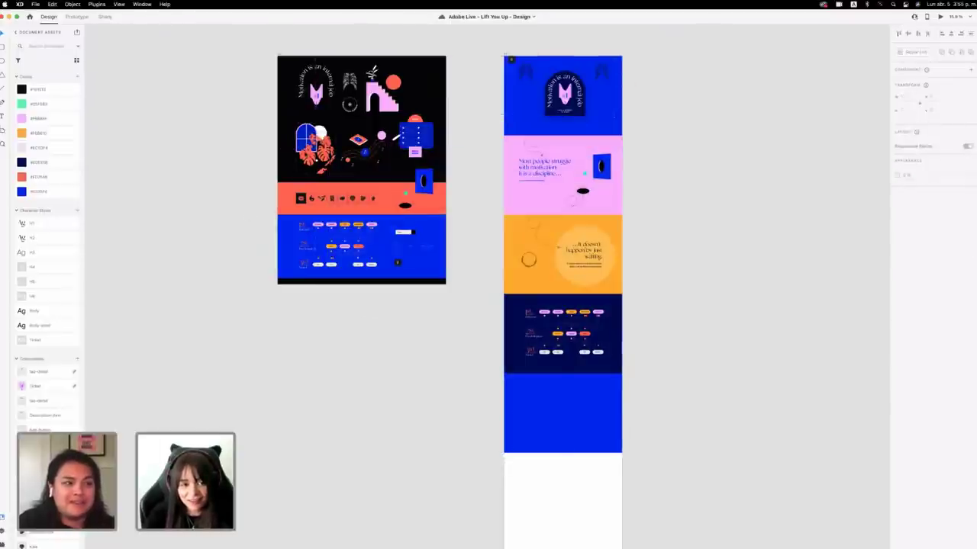
{"action": "left_click_drag", "start_coordinate": [312, 144], "coordinate": [649, 413]}
{"action": "scroll", "coordinate": [648, 410], "scroll_direction": "down", "scroll_amount": 3}
{"action": "key", "text": "super+z"}
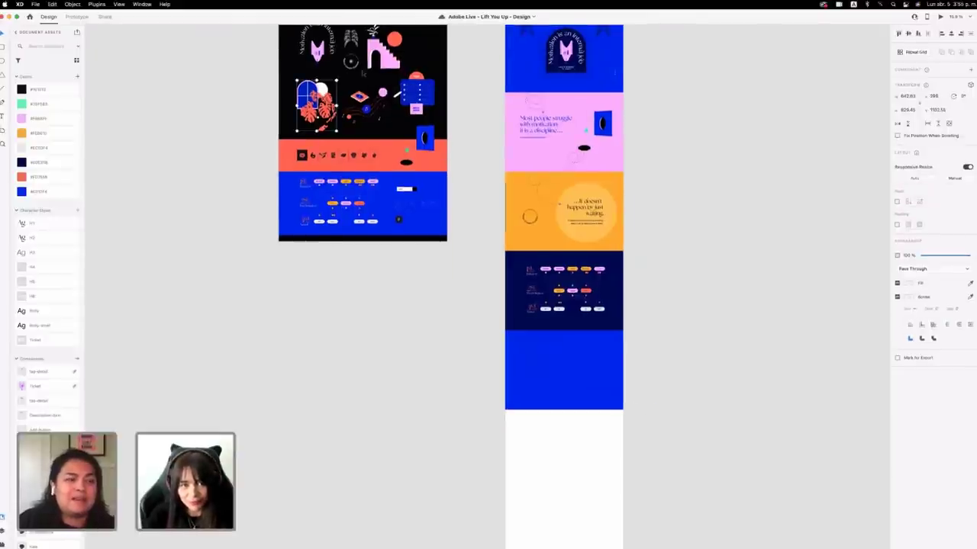
Copy the pink staircase illustration with the plant and orange sun from the Elements artboard into the lower blue section of the Home page.
{"action": "scroll", "coordinate": [473, 116], "scroll_direction": "up", "scroll_amount": 3}
{"action": "left_click_drag", "start_coordinate": [469, 115], "coordinate": [596, 431]}
{"action": "scroll", "coordinate": [382, 94], "scroll_direction": "left", "scroll_amount": 1}
{"action": "scroll", "coordinate": [598, 415], "scroll_direction": "up", "scroll_amount": 3}
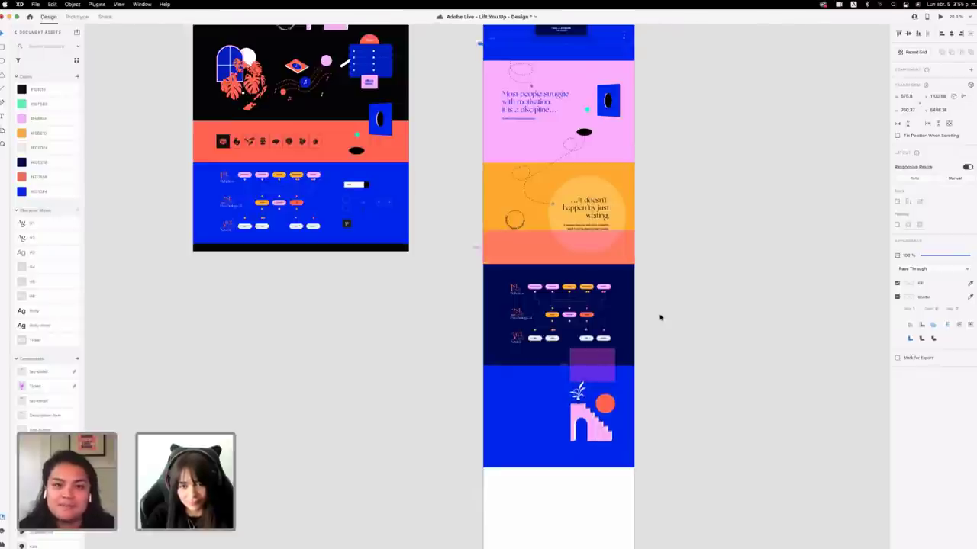
Select the circular badge, pale circle and text together in the orange section.
{"action": "left_click_drag", "start_coordinate": [648, 250], "coordinate": [594, 233]}
{"action": "double_click", "coordinate": [594, 233]}
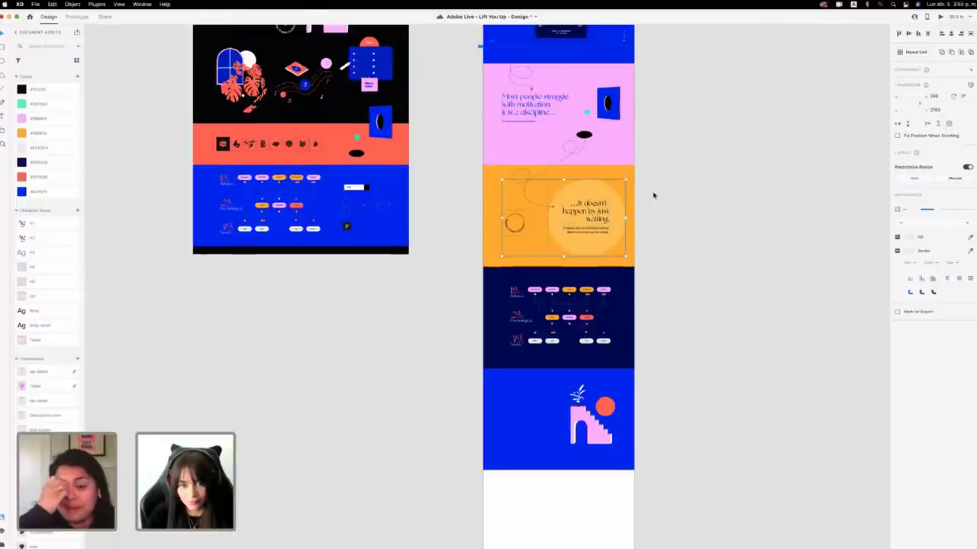
{"action": "scroll", "coordinate": [652, 196], "scroll_direction": "up", "scroll_amount": 3}
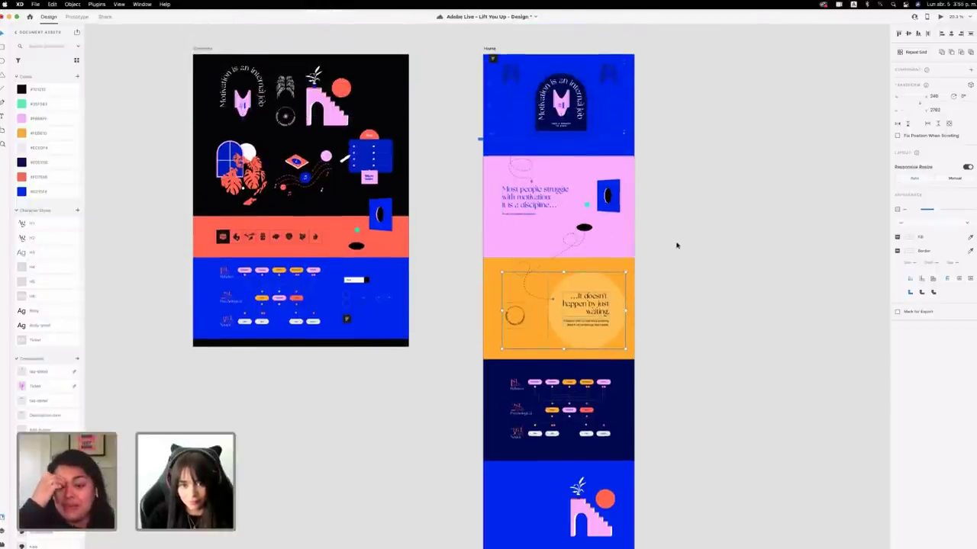
Move the pink section's heading, subtext, door, green dot and black hole slightly down together, leaving the dashed arrow path out of the selection.
{"action": "left_click", "coordinate": [567, 220]}
{"action": "left_click_drag", "start_coordinate": [679, 236], "coordinate": [499, 185]}
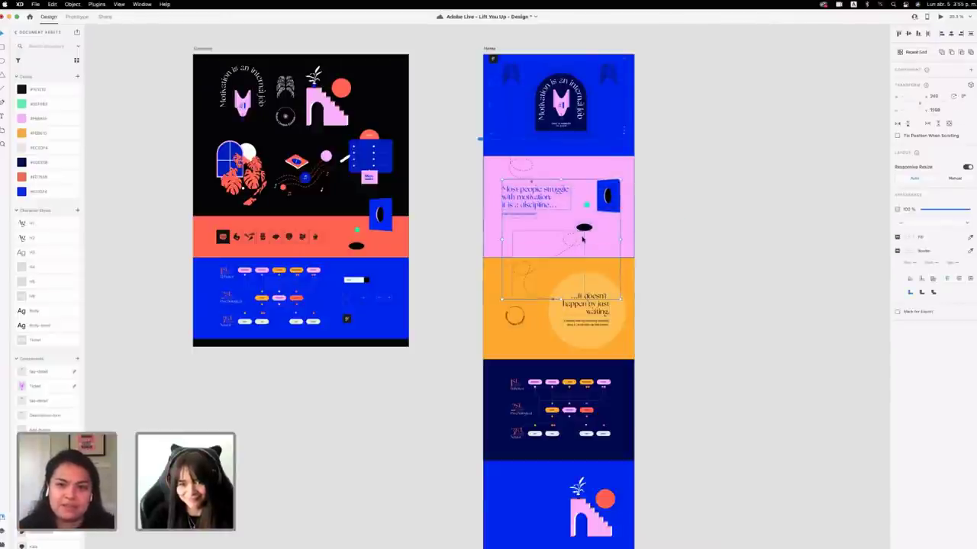
{"action": "left_click", "coordinate": [583, 238], "text": "shift"}
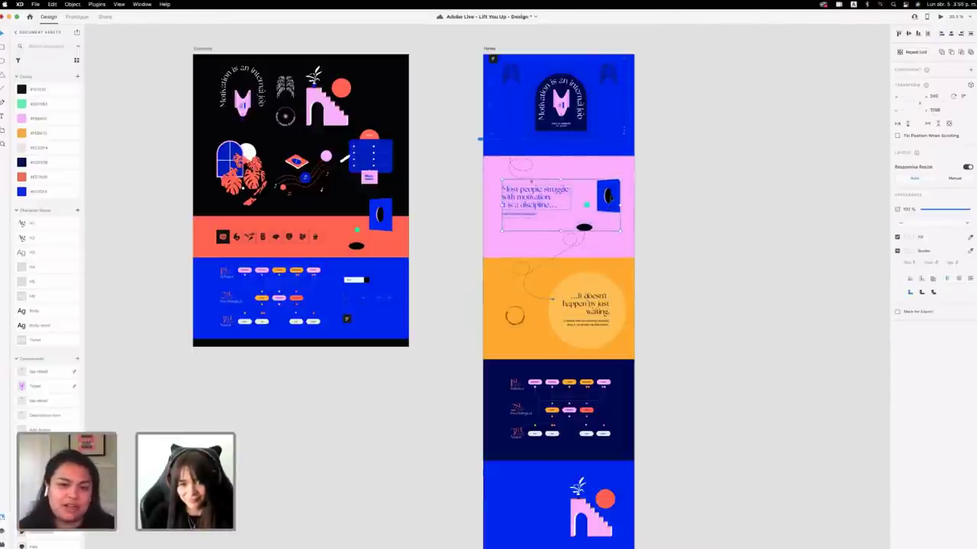
{"action": "left_click_drag", "start_coordinate": [609, 196], "coordinate": [609, 200]}
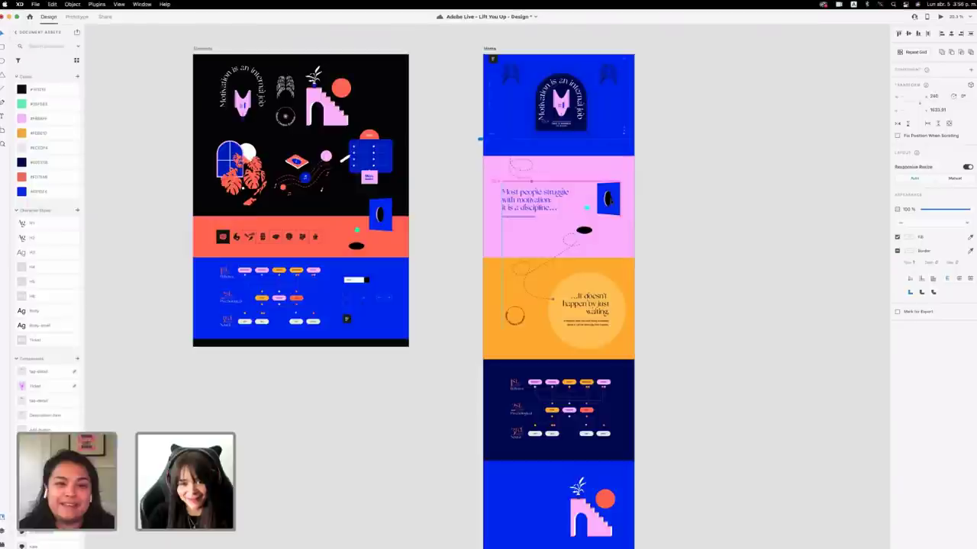
{"action": "key", "text": "Down"}
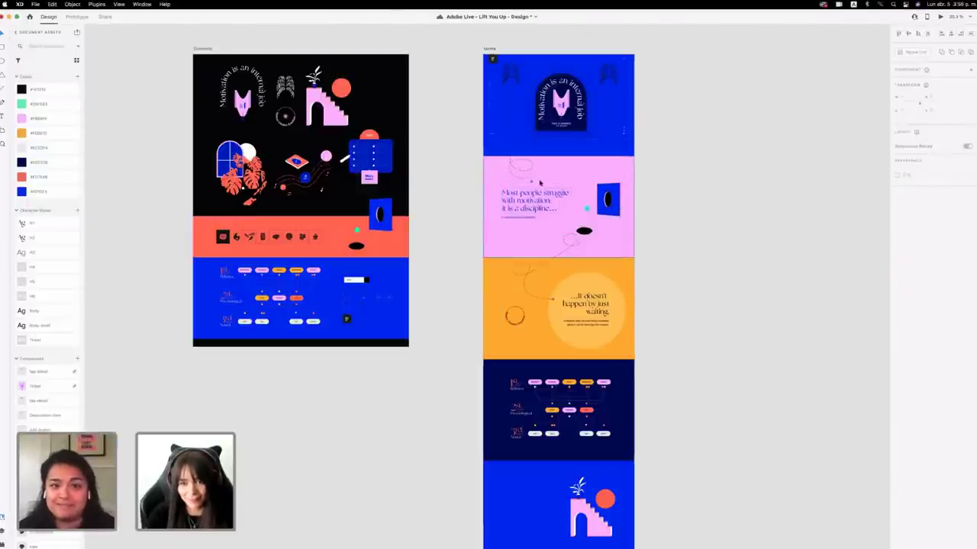
Examine the gap between the dashed arrow's tip and the heading in the pink section, and the overall page layout.
{"action": "scroll", "coordinate": [539, 183], "scroll_direction": "up", "scroll_amount": 5}
{"action": "scroll", "coordinate": [540, 183], "scroll_direction": "up", "scroll_amount": 3}
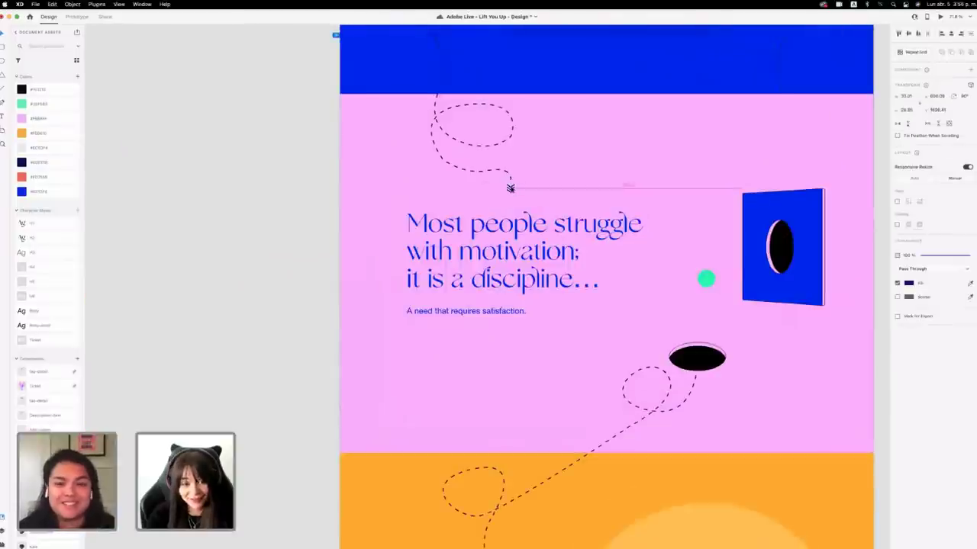
{"action": "scroll", "coordinate": [595, 194], "scroll_direction": "down", "scroll_amount": 7}
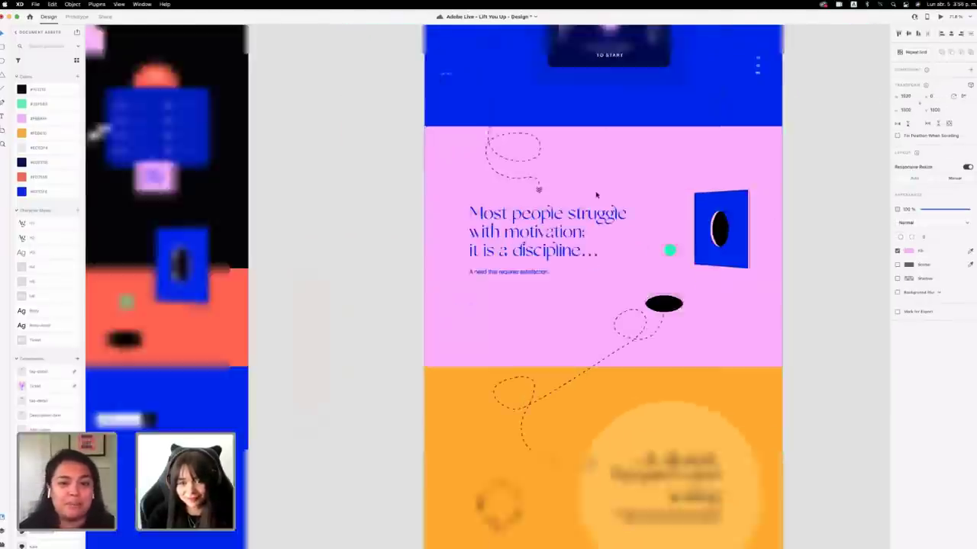
{"action": "scroll", "coordinate": [597, 195], "scroll_direction": "down", "scroll_amount": 5}
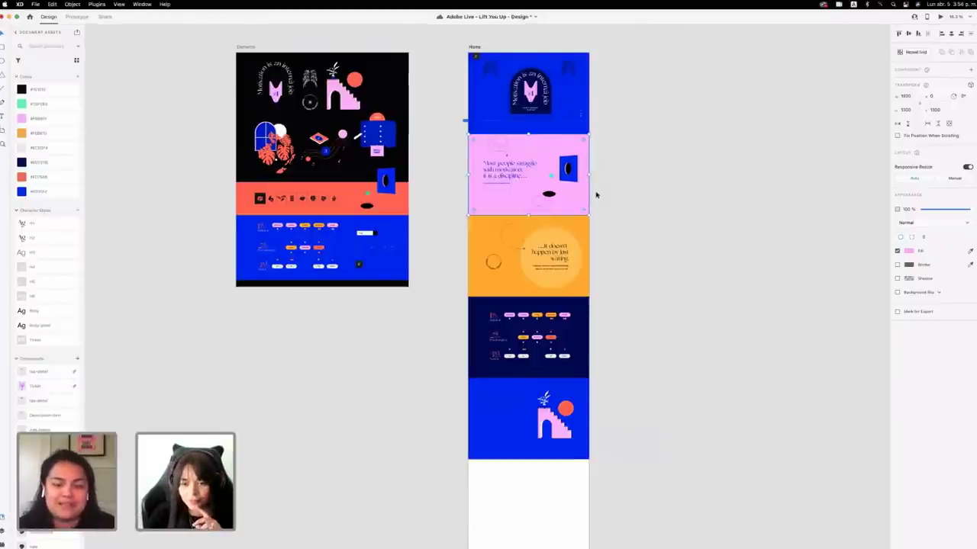
{"action": "scroll", "coordinate": [596, 195], "scroll_direction": "down", "scroll_amount": 1}
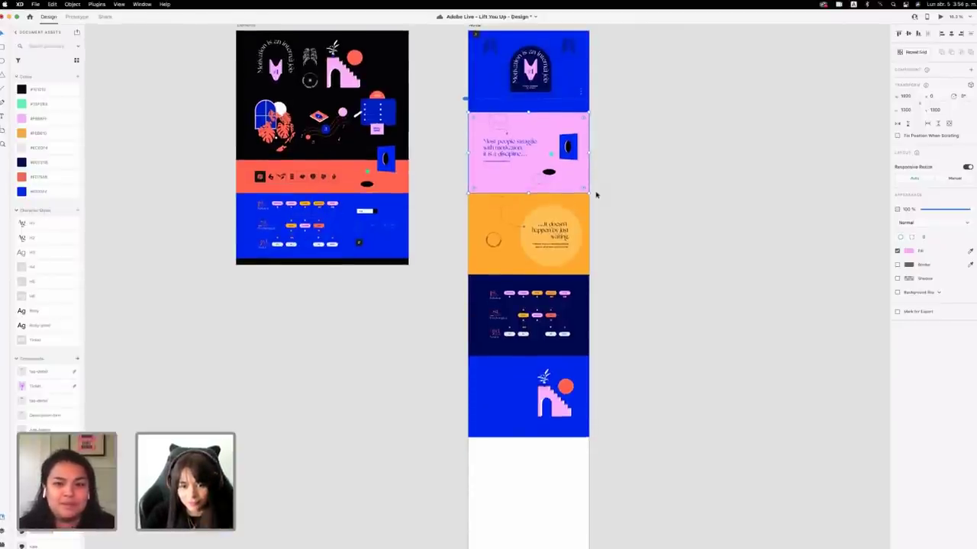
{"action": "scroll", "coordinate": [596, 195], "scroll_direction": "down", "scroll_amount": 2}
{"action": "scroll", "coordinate": [596, 195], "scroll_direction": "left", "scroll_amount": 2}
{"action": "scroll", "coordinate": [596, 194], "scroll_direction": "up", "scroll_amount": 1}
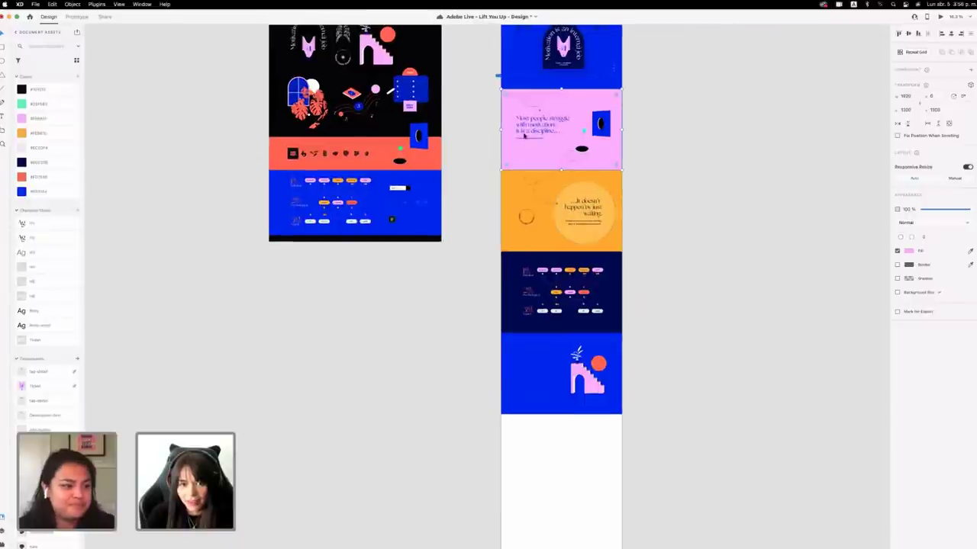
Copy the "Most people struggle with motivation; it is a discipline…" heading into the lower blue section beside the staircase and give it a white fill.
{"action": "left_click", "coordinate": [527, 132]}
{"action": "key", "text": "alt"}
{"action": "left_click", "coordinate": [542, 380]}
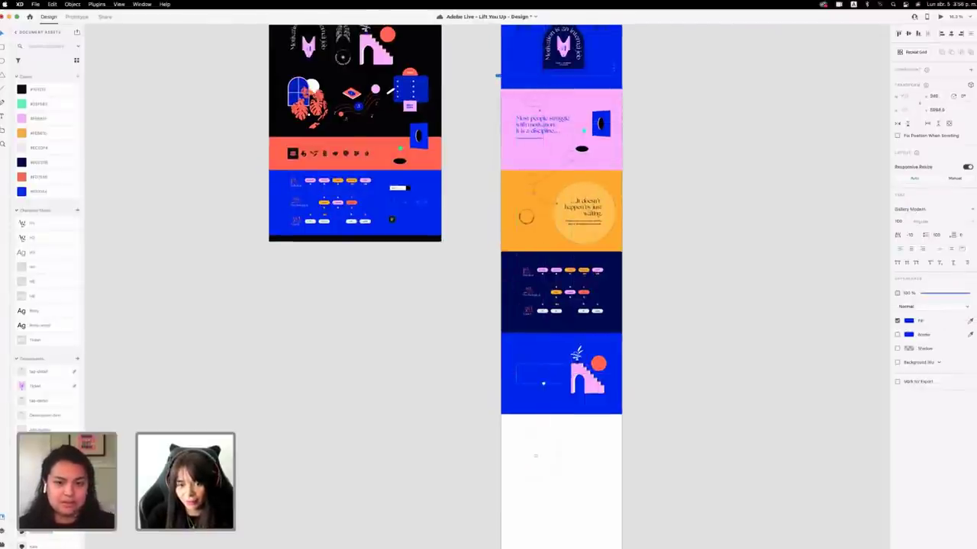
{"action": "type", "text": "Most people struggle with motivation. It is a discipline..."}
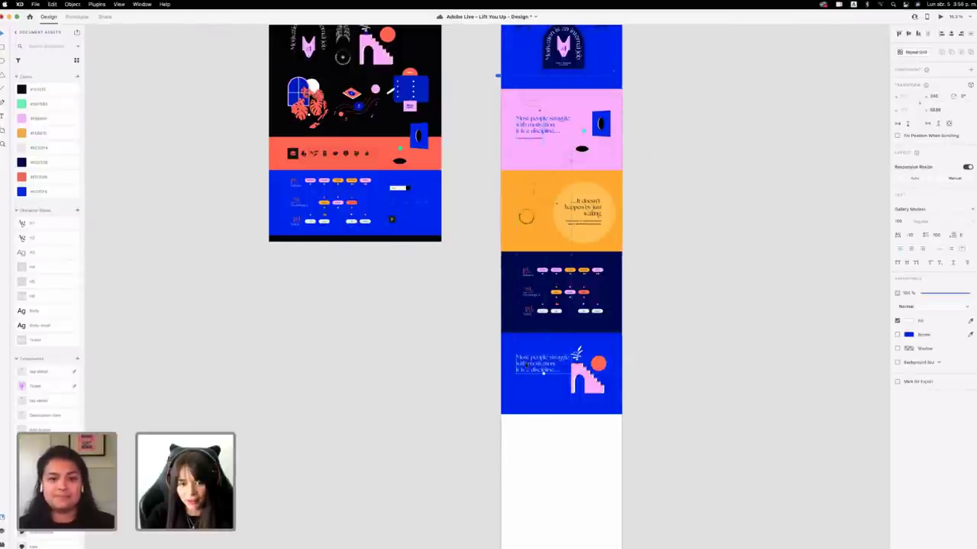
Select all the diagram elements in the navy section, leaving its background rectangle out of the selection.
{"action": "left_click_drag", "start_coordinate": [628, 322], "coordinate": [515, 258]}
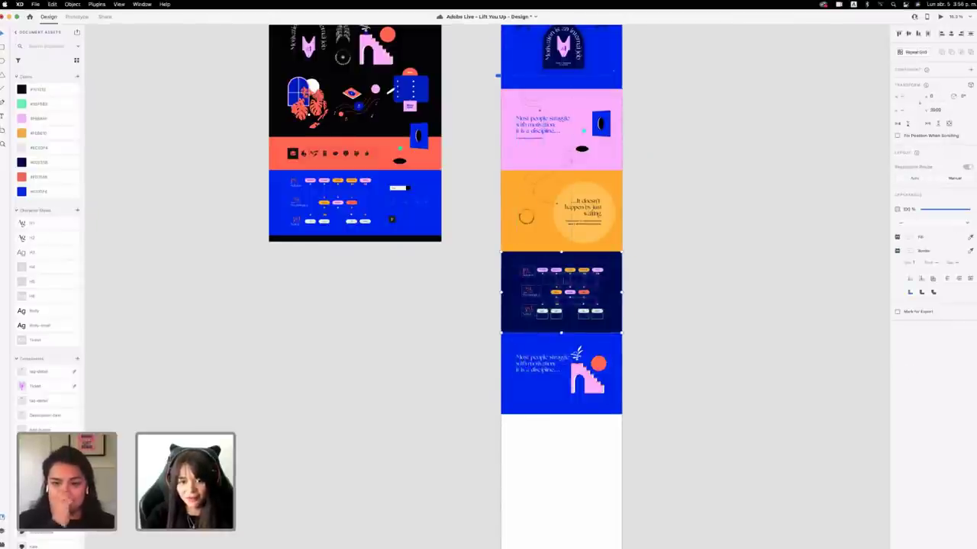
{"action": "left_click", "coordinate": [584, 261], "text": "shift"}
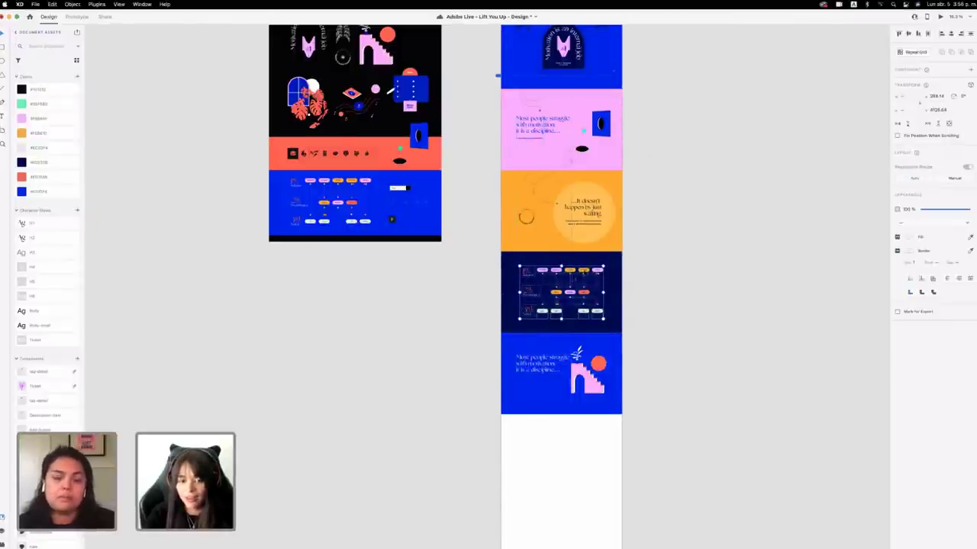
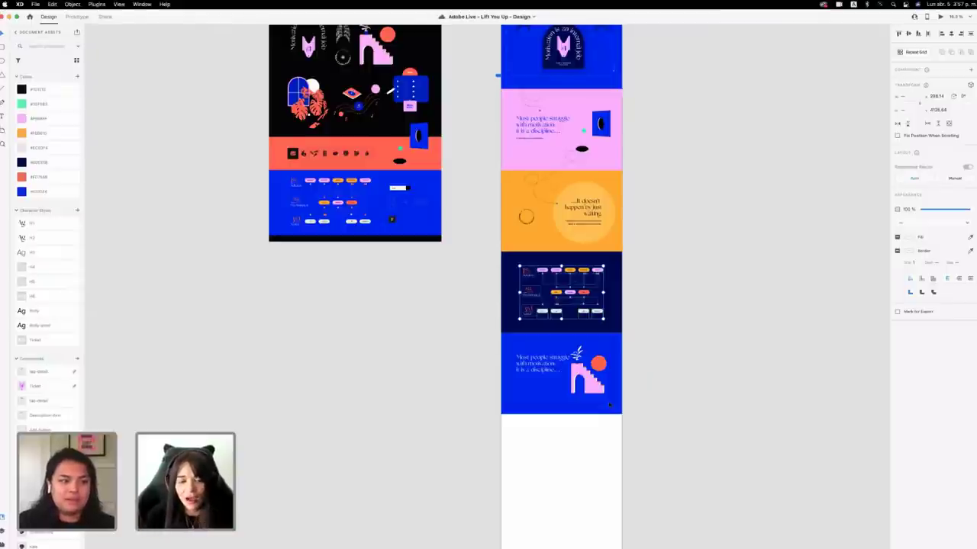
Replace the copied heading beside the staircase with "Reward Yourself" and shift it slightly down and to the left.
{"action": "scroll", "coordinate": [610, 378], "scroll_direction": "up", "scroll_amount": 4}
{"action": "left_click", "coordinate": [517, 360]}
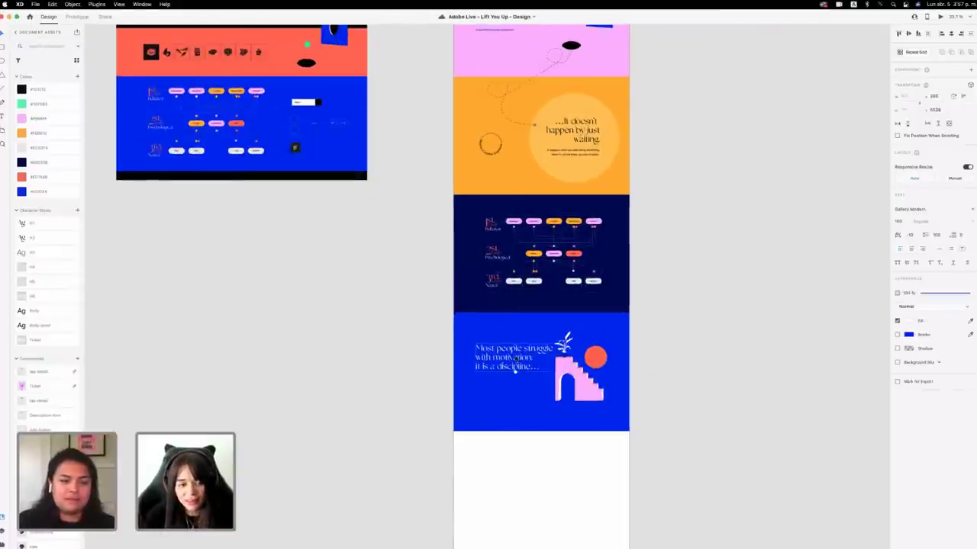
{"action": "scroll", "coordinate": [514, 370], "scroll_direction": "up", "scroll_amount": 4}
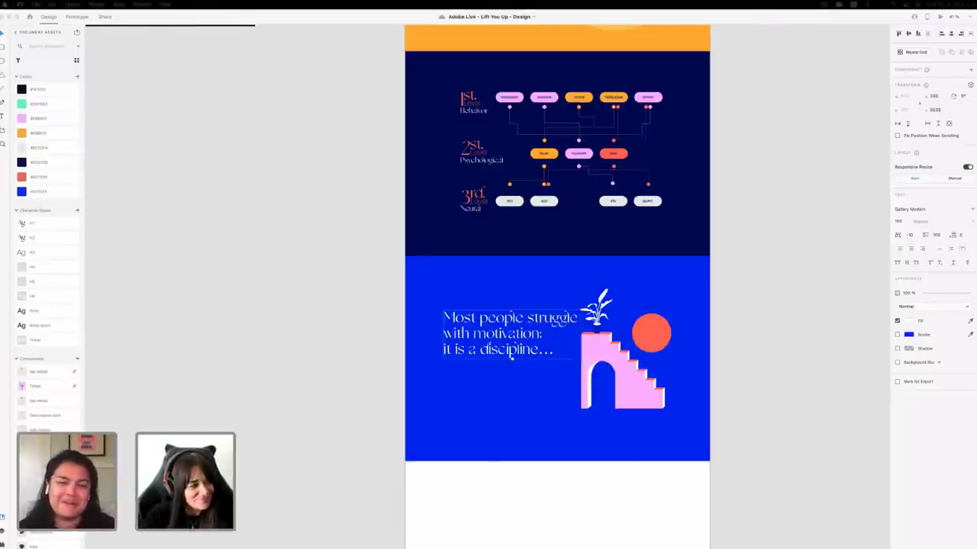
{"action": "scroll", "coordinate": [511, 357], "scroll_direction": "up", "scroll_amount": 5}
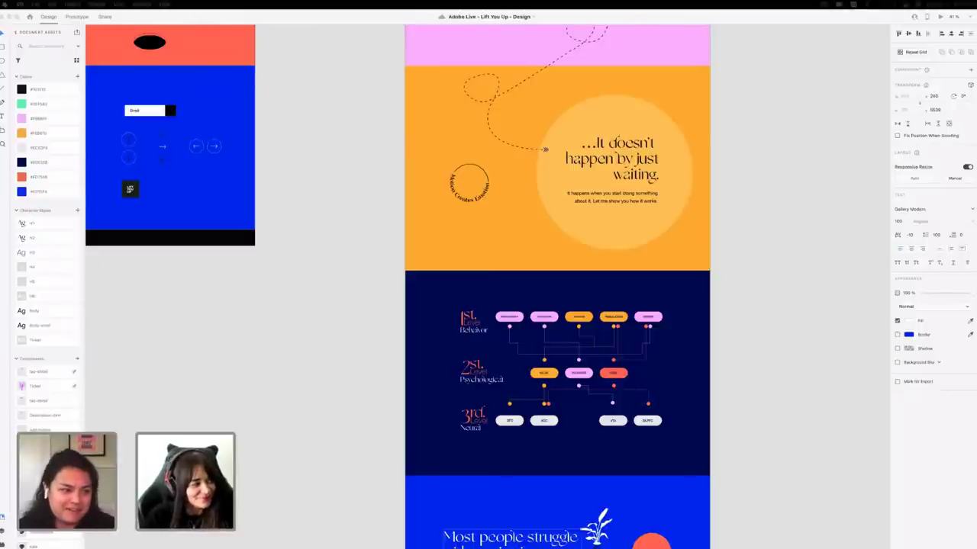
{"action": "scroll", "coordinate": [428, 359], "scroll_direction": "down", "scroll_amount": 6}
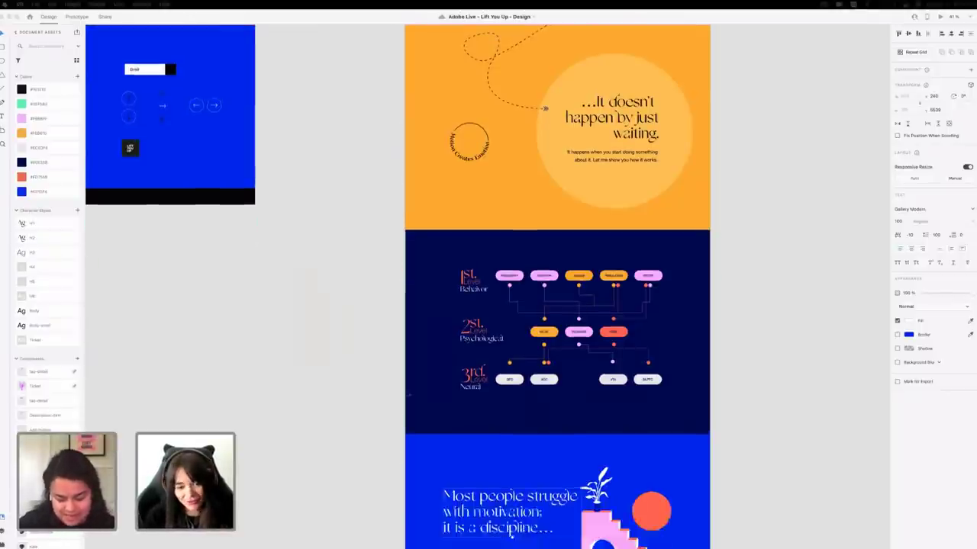
{"action": "double_click", "coordinate": [503, 346]}
{"action": "type", "text": "Reward Yourself"}
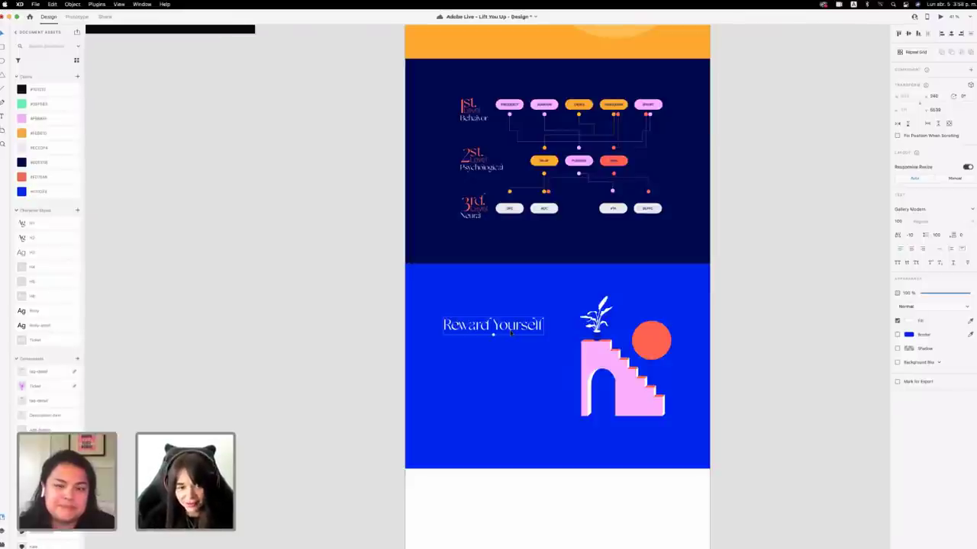
{"action": "scroll", "coordinate": [505, 334], "scroll_direction": "up", "scroll_amount": 2}
{"action": "left_click_drag", "start_coordinate": [525, 372], "coordinate": [522, 385]}
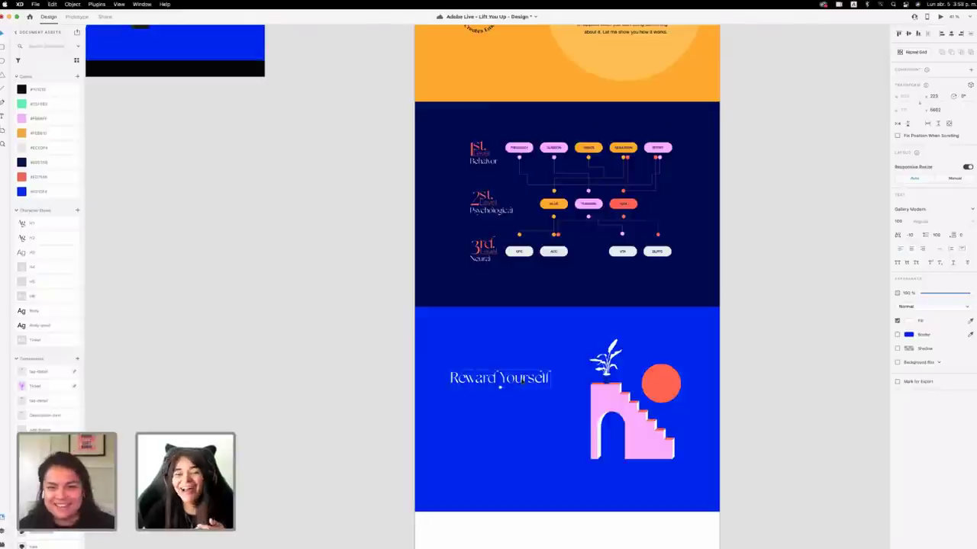
Split the heading into two separate text lines, "Reward" above and a duplicate below it reading "Yourself".
{"action": "scroll", "coordinate": [499, 387], "scroll_direction": "down", "scroll_amount": 4}
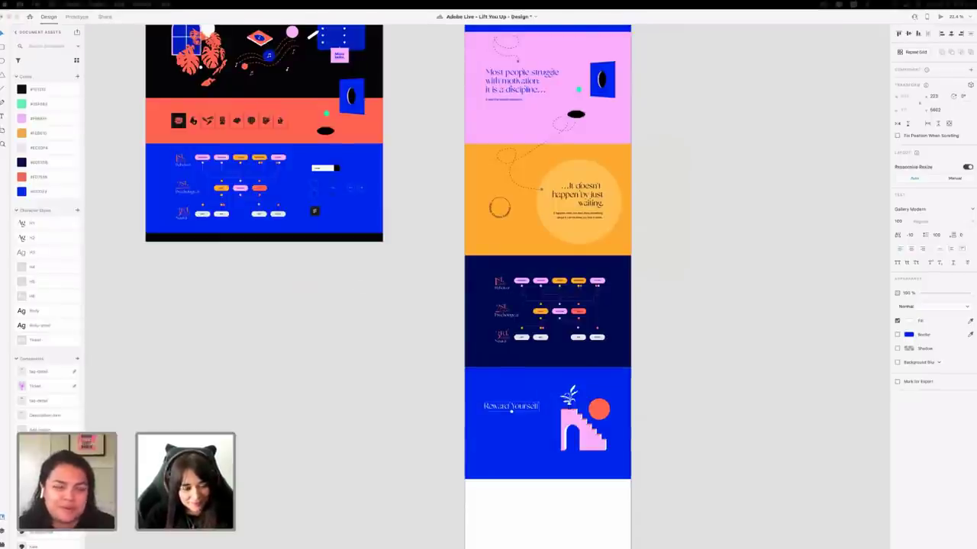
{"action": "double_click", "coordinate": [526, 406]}
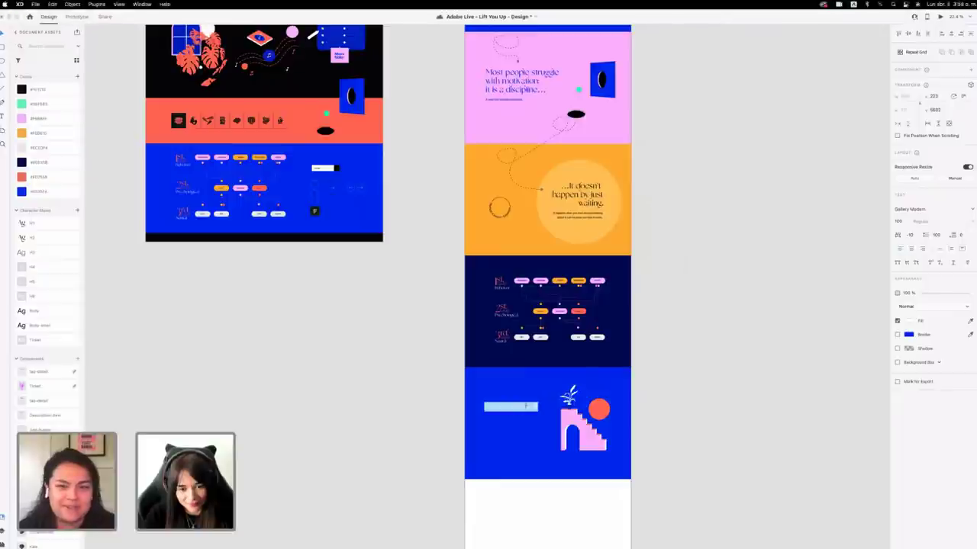
{"action": "left_click_drag", "start_coordinate": [512, 406], "coordinate": [549, 409]}
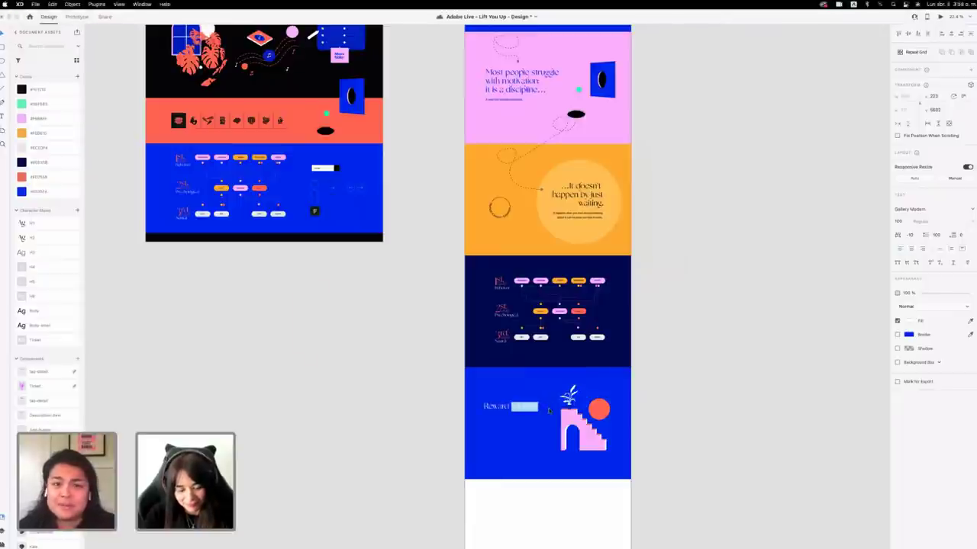
{"action": "key", "text": "BackSpace"}
{"action": "scroll", "coordinate": [502, 406], "scroll_direction": "up", "scroll_amount": 5}
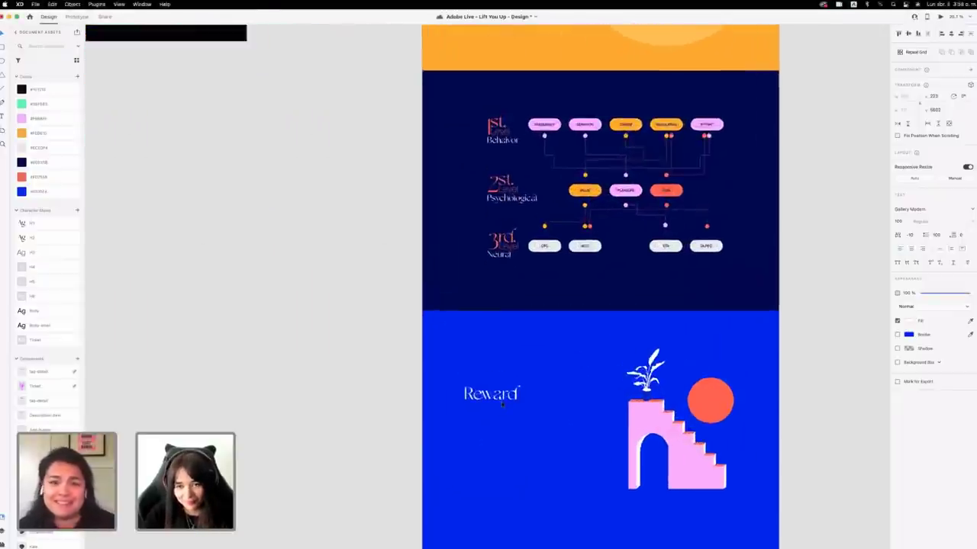
{"action": "scroll", "coordinate": [503, 405], "scroll_direction": "up", "scroll_amount": 2}
{"action": "left_click_drag", "start_coordinate": [504, 397], "coordinate": [503, 421]}
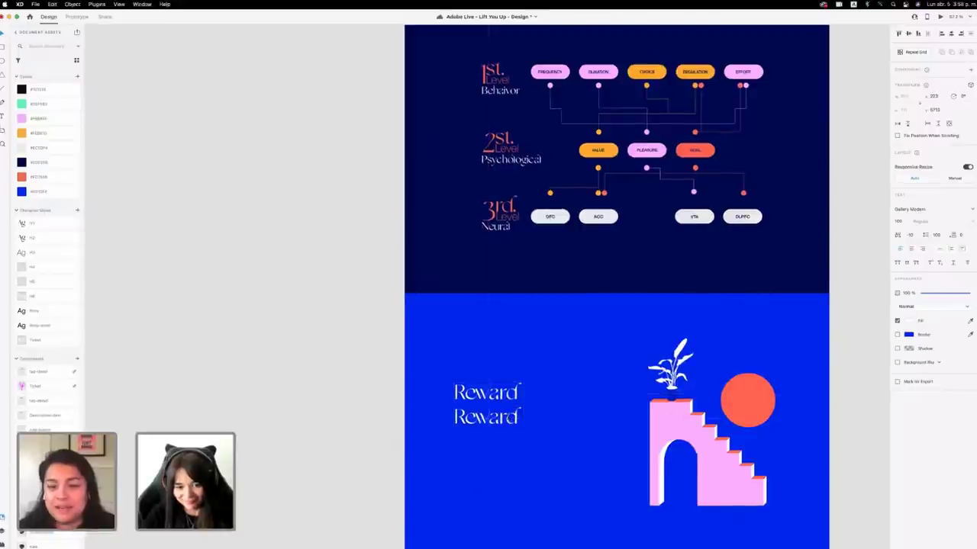
{"action": "key", "text": "super+shift+Left"}
{"action": "type", "text": "Yourself"}
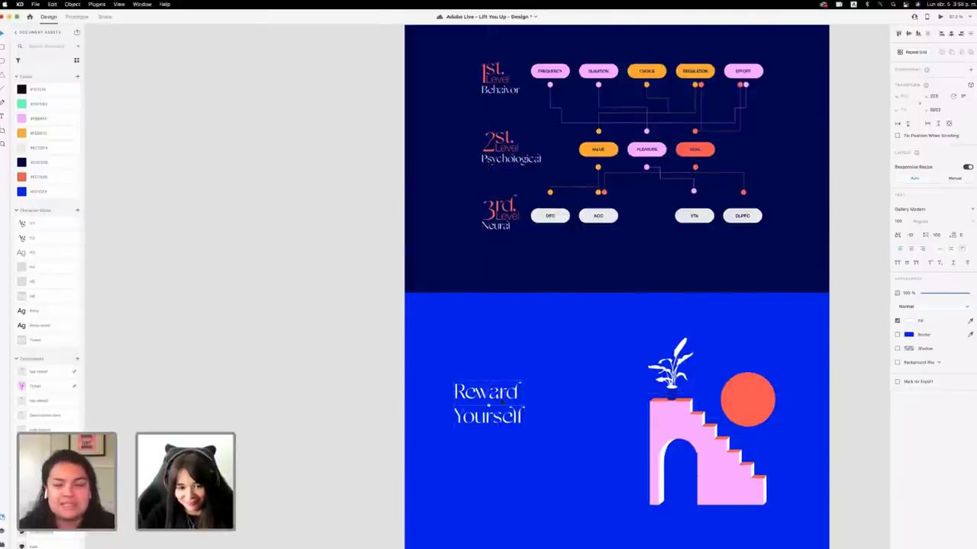
Apply the H4 character style to the "Reward" line, raise it above "Yourself" and change its text to "Motivation Boosters".
{"action": "scroll", "coordinate": [364, 294], "scroll_direction": "down", "scroll_amount": 1}
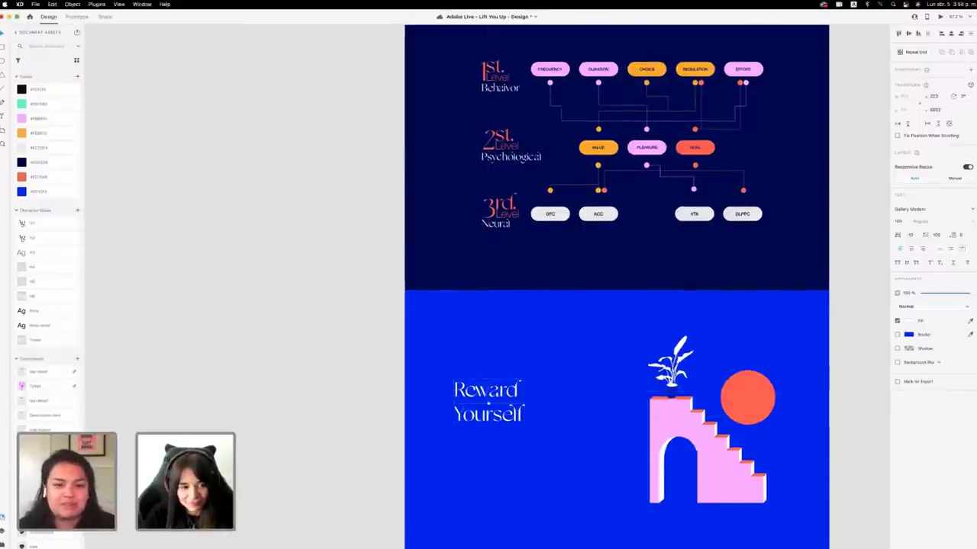
{"action": "left_click", "coordinate": [51, 268]}
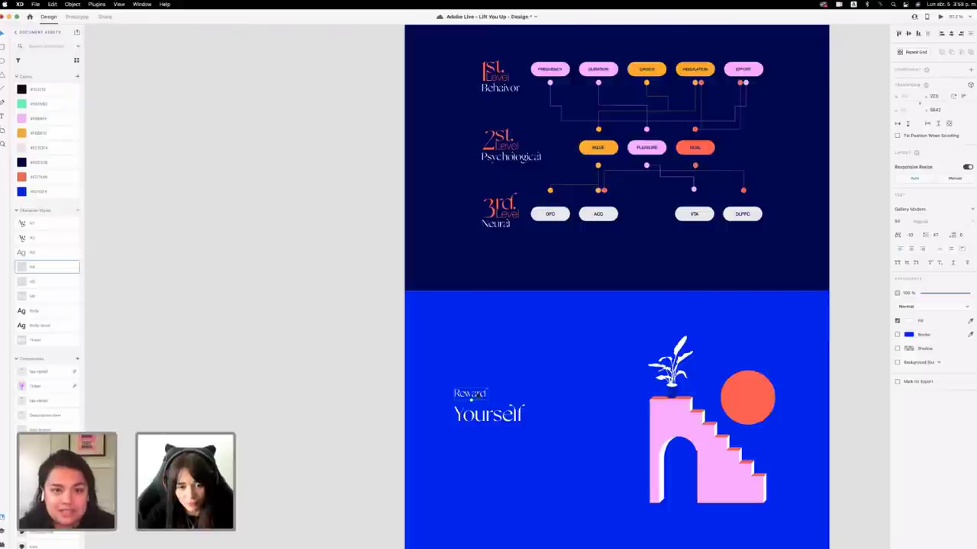
{"action": "left_click_drag", "start_coordinate": [479, 396], "coordinate": [479, 372]}
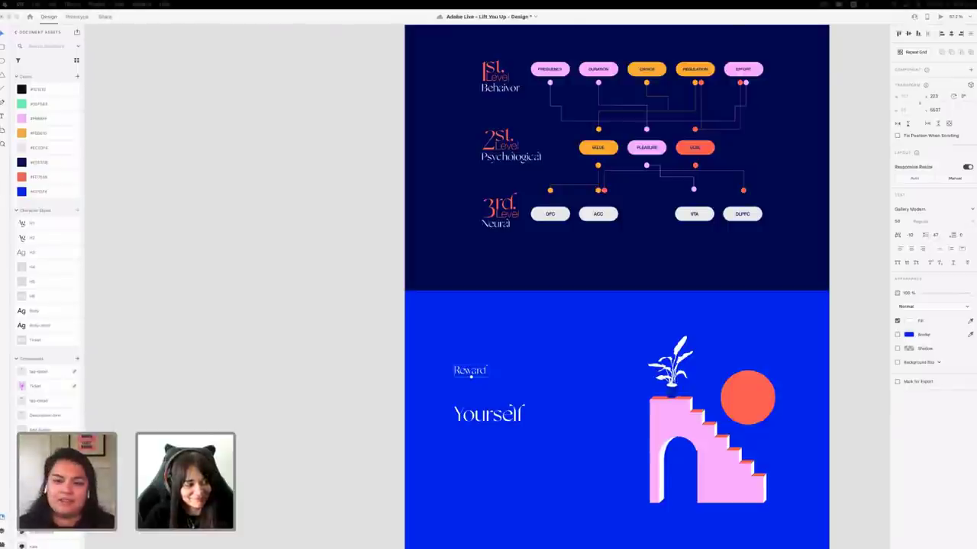
{"action": "double_click", "coordinate": [470, 370]}
{"action": "type", "text": "Motivation Boosters"}
{"action": "left_click", "coordinate": [310, 364]}
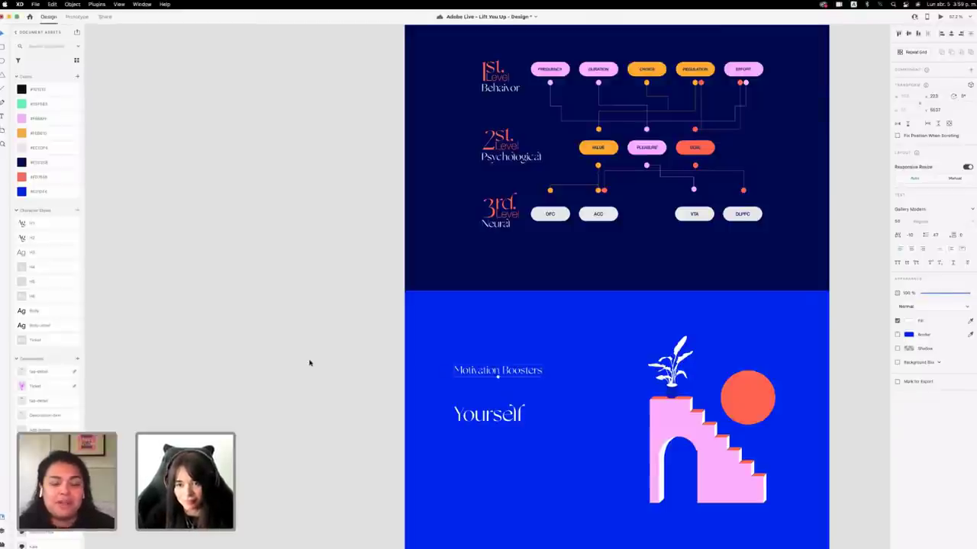
Duplicate the "Yourself" line so two copies are stacked under "Motivation Boosters", and change the upper one to "Reward".
{"action": "left_click", "coordinate": [506, 418]}
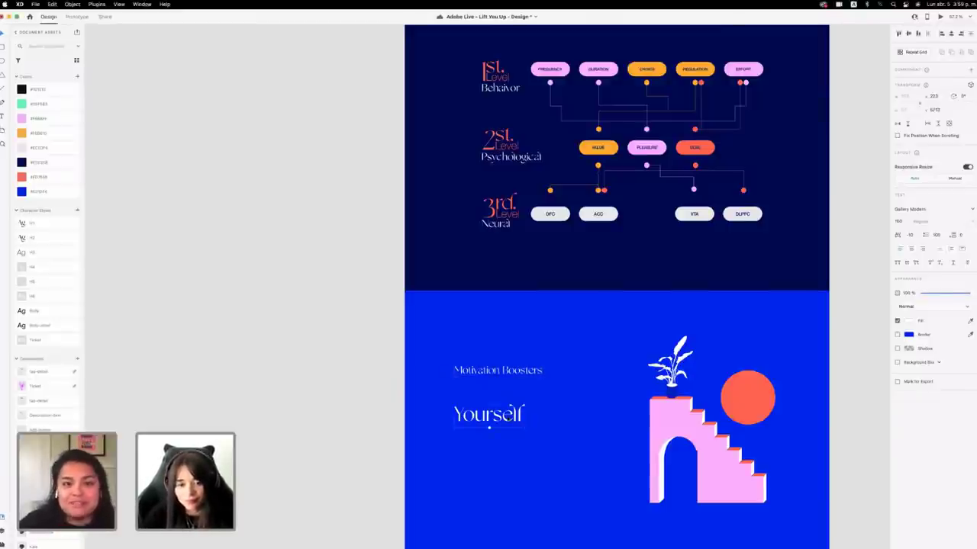
{"action": "mouse_move", "coordinate": [507, 418]}
{"action": "left_mouse_down"}
{"action": "mouse_move", "coordinate": [506, 428]}
{"action": "mouse_move", "coordinate": [504, 404]}
{"action": "left_mouse_up"}
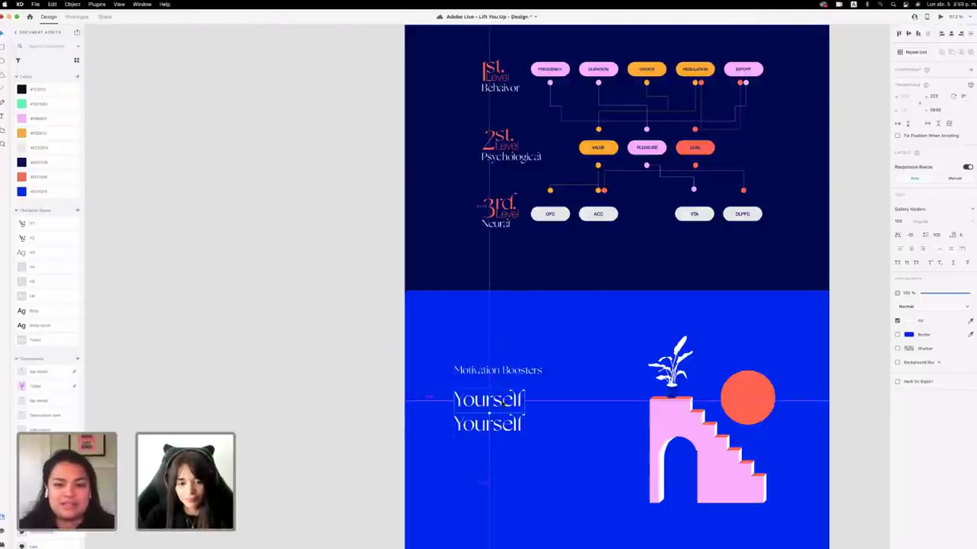
{"action": "double_click", "coordinate": [502, 400]}
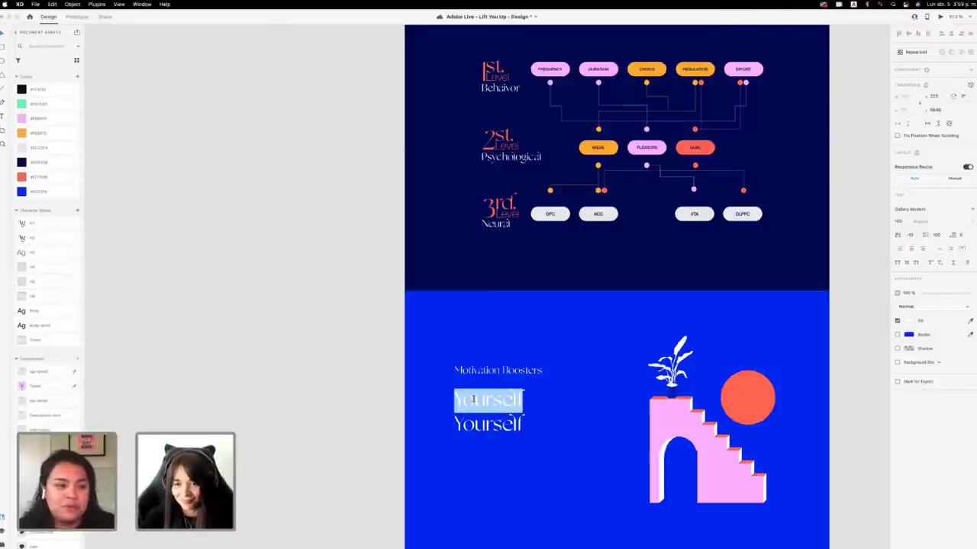
{"action": "left_click", "coordinate": [491, 398]}
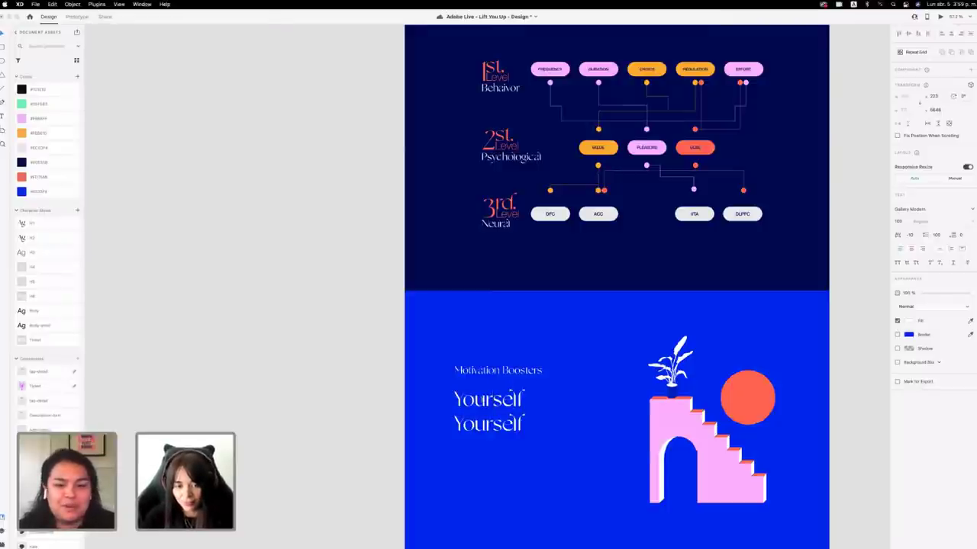
{"action": "left_click_drag", "start_coordinate": [456, 400], "coordinate": [534, 407]}
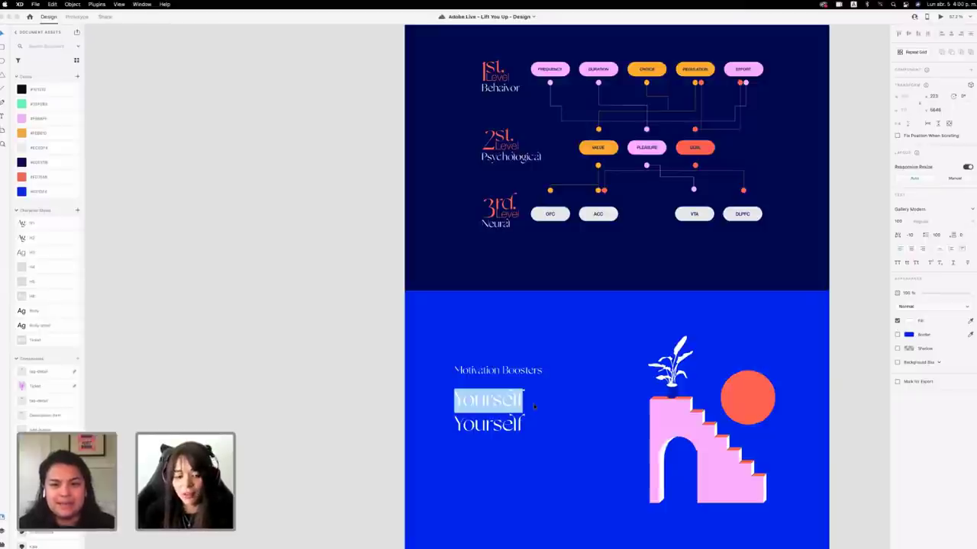
{"action": "type", "text": "Reward"}
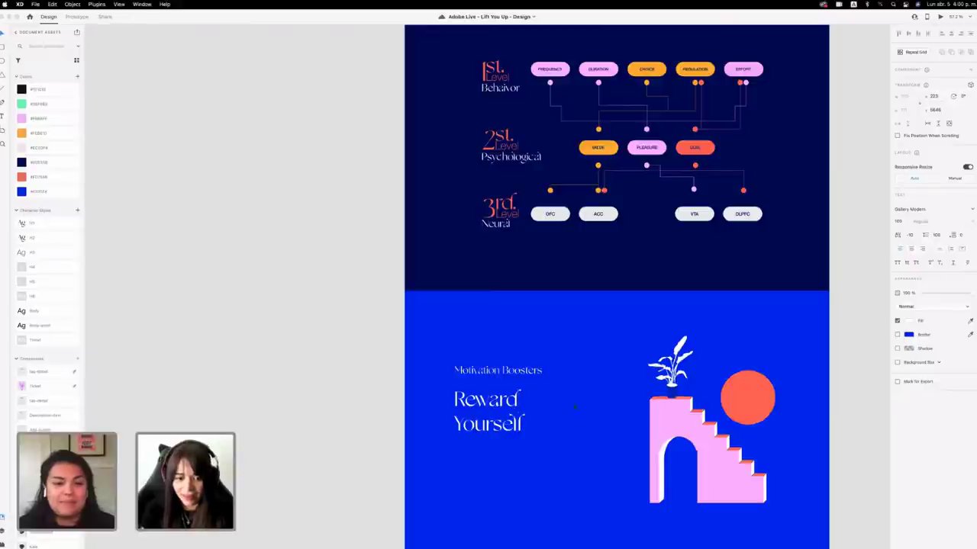
{"action": "key", "text": "Escape"}
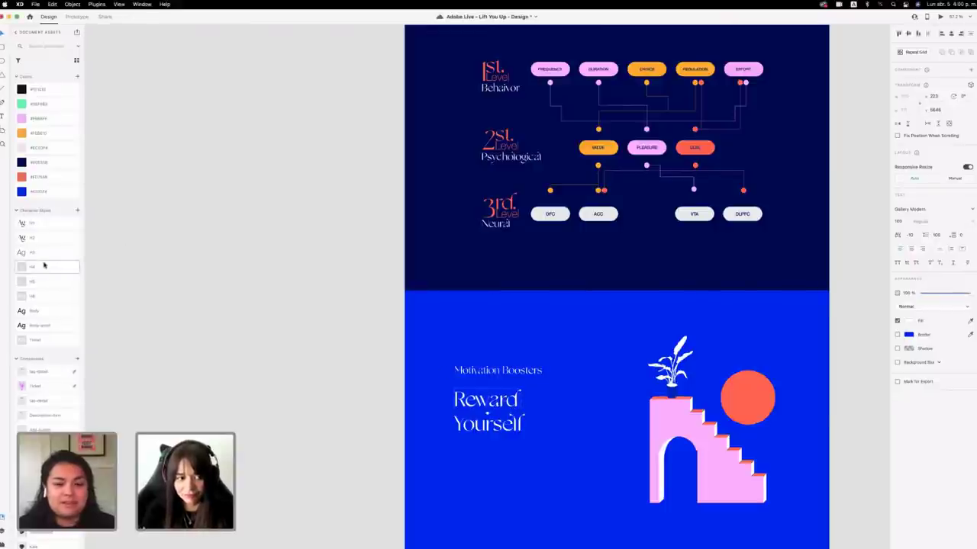
Apply the H1 character style to the "Reward" line and give it the off-white document colour.
{"action": "left_click", "coordinate": [42, 224]}
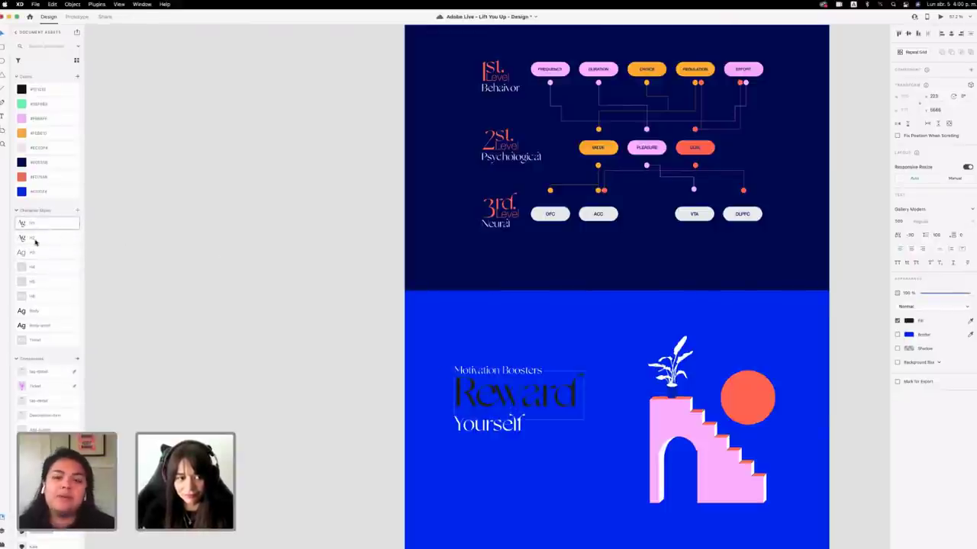
{"action": "left_click", "coordinate": [35, 240]}
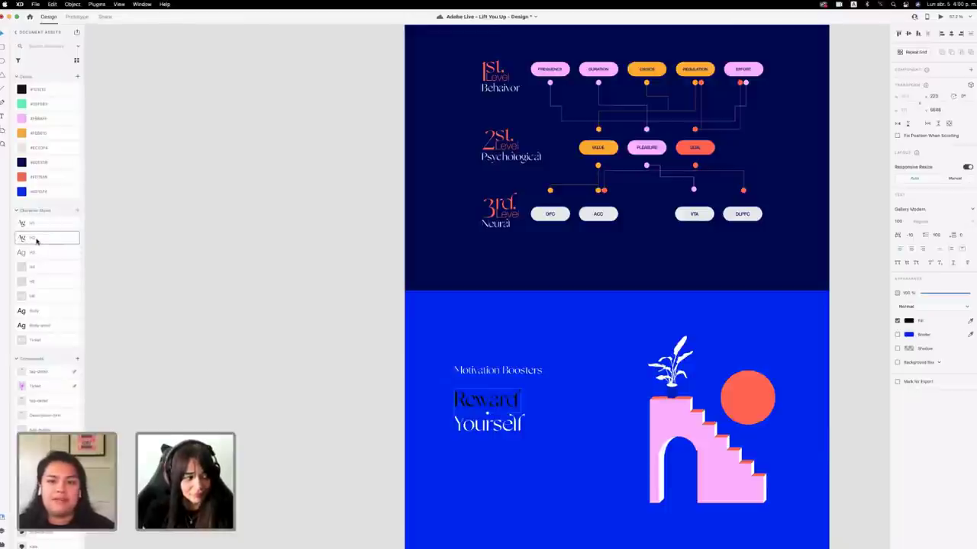
{"action": "left_click", "coordinate": [37, 226]}
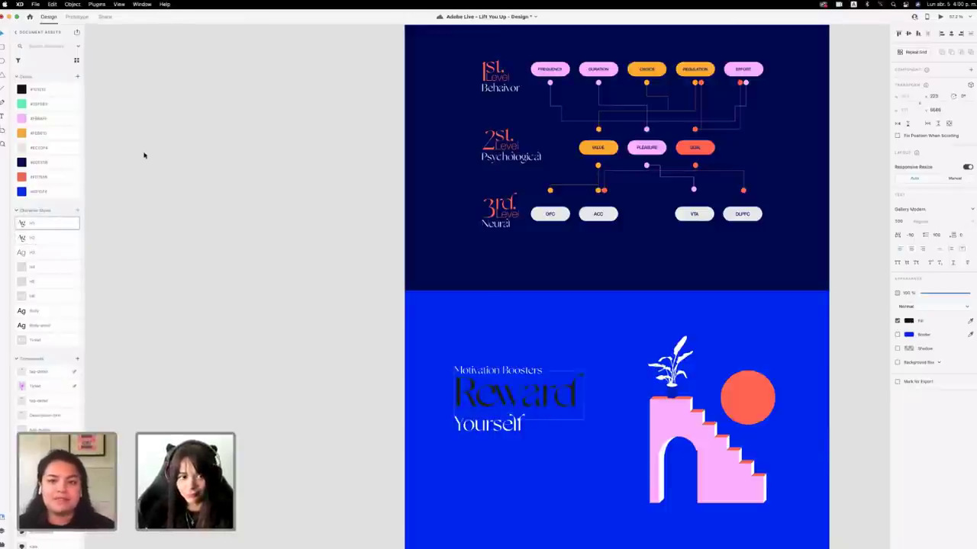
{"action": "left_click", "coordinate": [40, 149]}
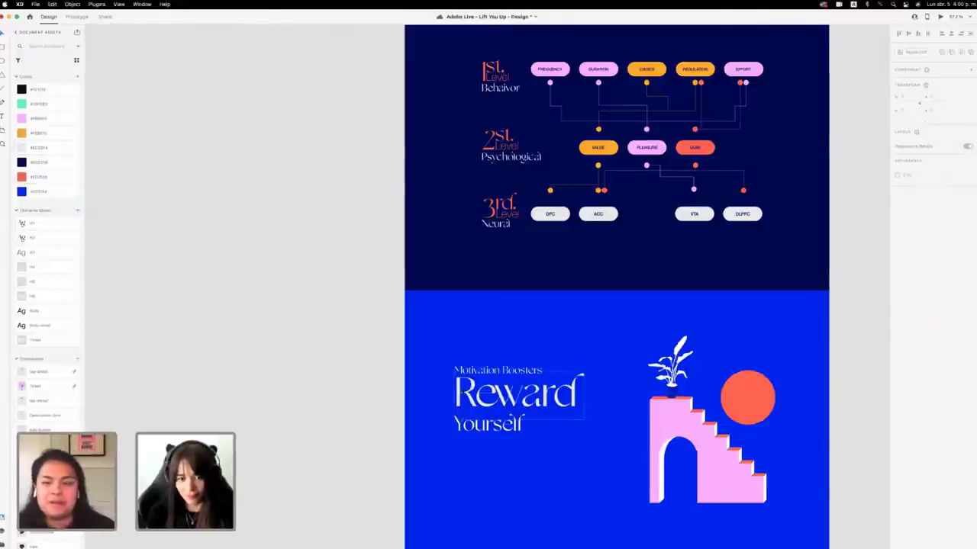
Reposition "Reward" and "Yourself" so the lines sit close together, aligned under "Motivation Boosters" without overlapping.
{"action": "left_click_drag", "start_coordinate": [491, 424], "coordinate": [491, 441]}
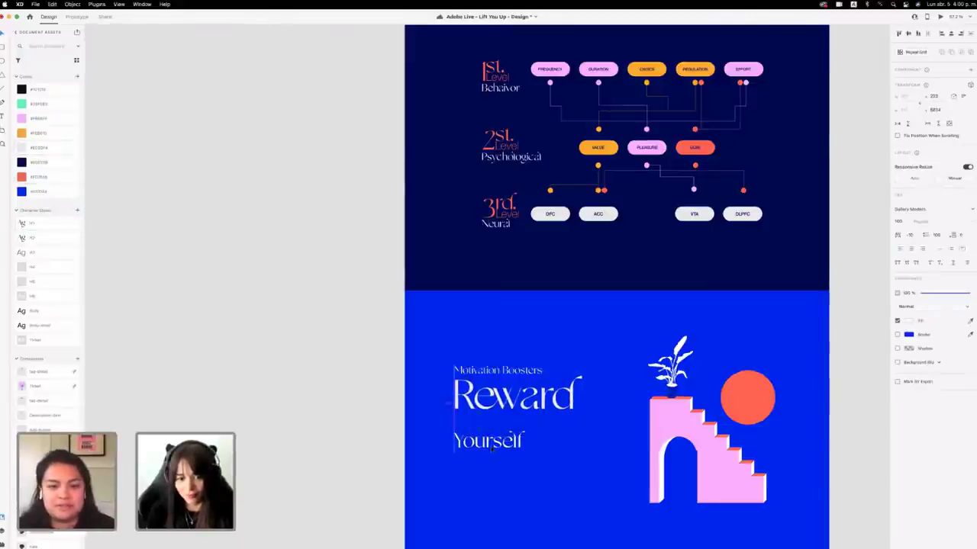
{"action": "left_click_drag", "start_coordinate": [482, 398], "coordinate": [483, 404]}
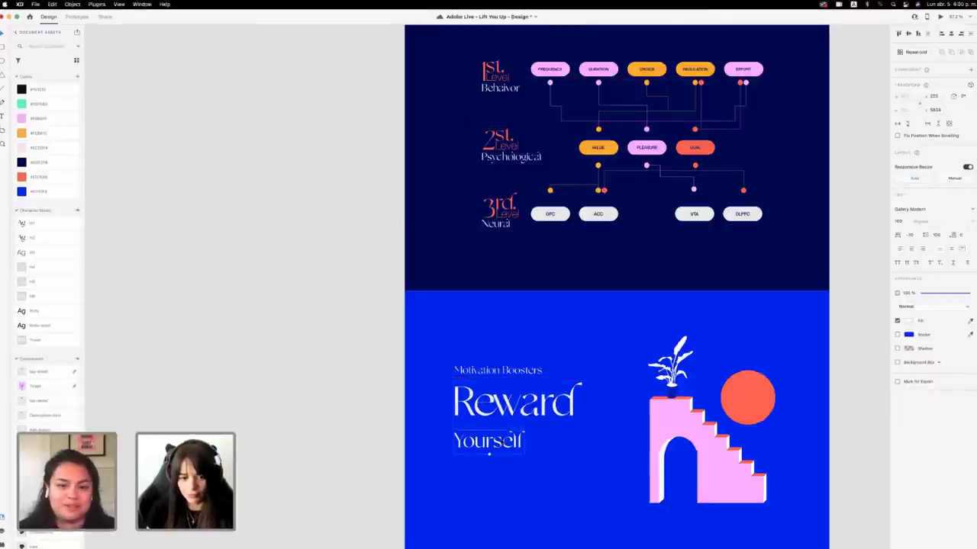
{"action": "left_click_drag", "start_coordinate": [504, 443], "coordinate": [504, 435]}
Fill the "Reward" line with the pink document colour, and select the "Yourself" line beneath it.
{"action": "left_click", "coordinate": [534, 414]}
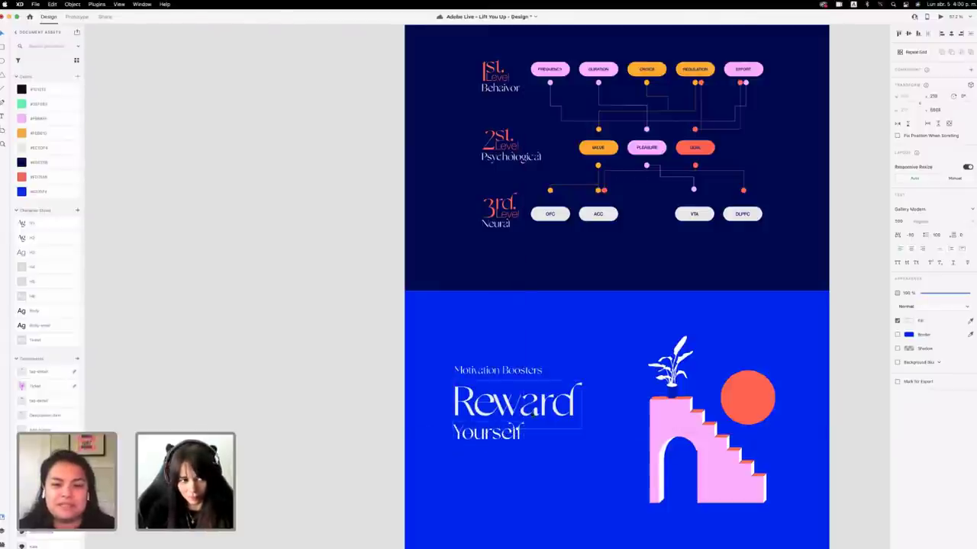
{"action": "left_click", "coordinate": [23, 119]}
{"action": "left_click", "coordinate": [504, 439]}
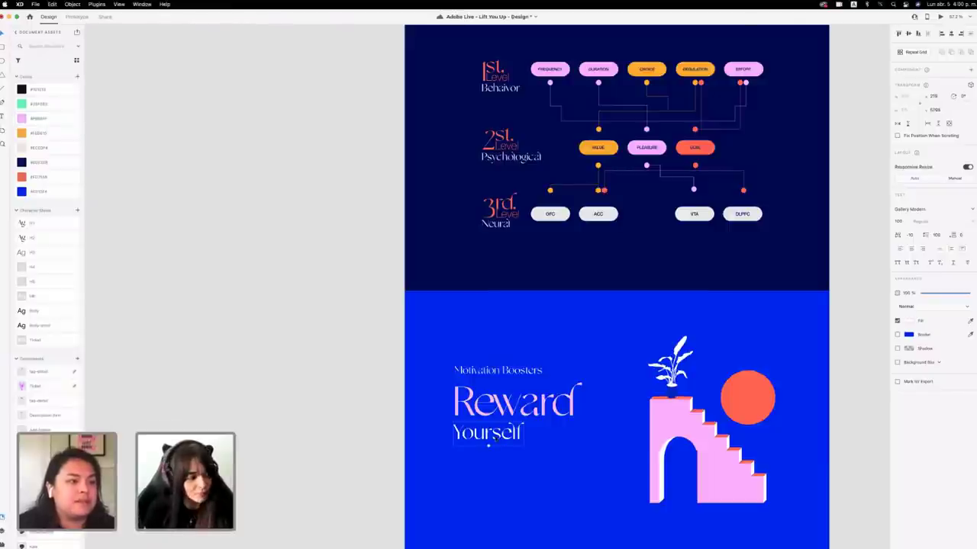
{"action": "scroll", "coordinate": [113, 248], "scroll_direction": "down", "scroll_amount": 1}
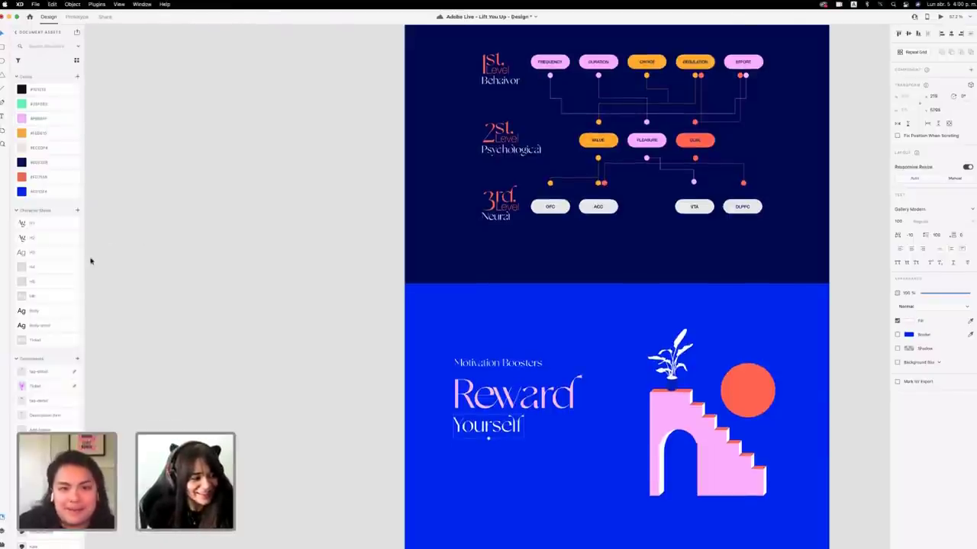
Apply the H3 character style to the "Yourself" line and fill the text with white.
{"action": "left_click", "coordinate": [51, 257]}
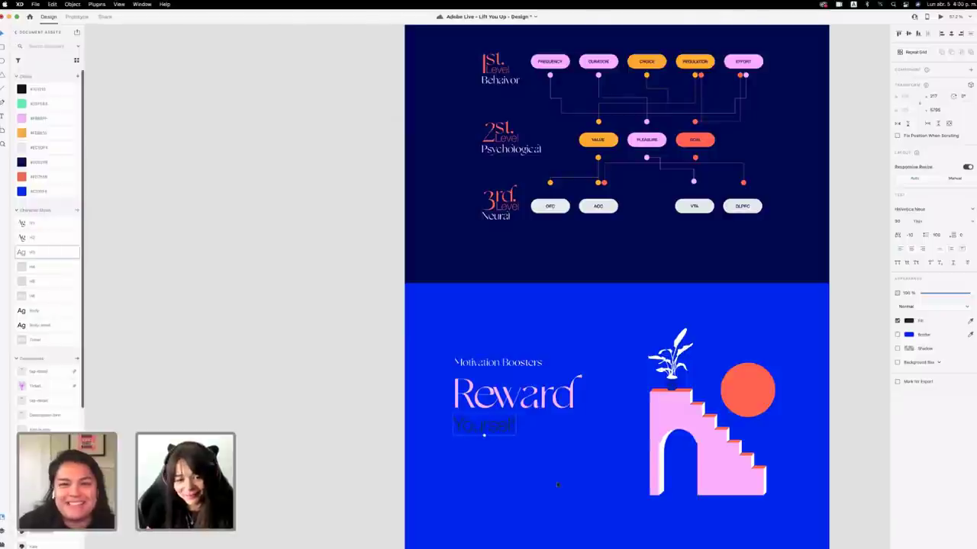
{"action": "left_click", "coordinate": [909, 322]}
{"action": "left_click_drag", "start_coordinate": [844, 323], "coordinate": [801, 270]}
{"action": "left_click", "coordinate": [847, 438]}
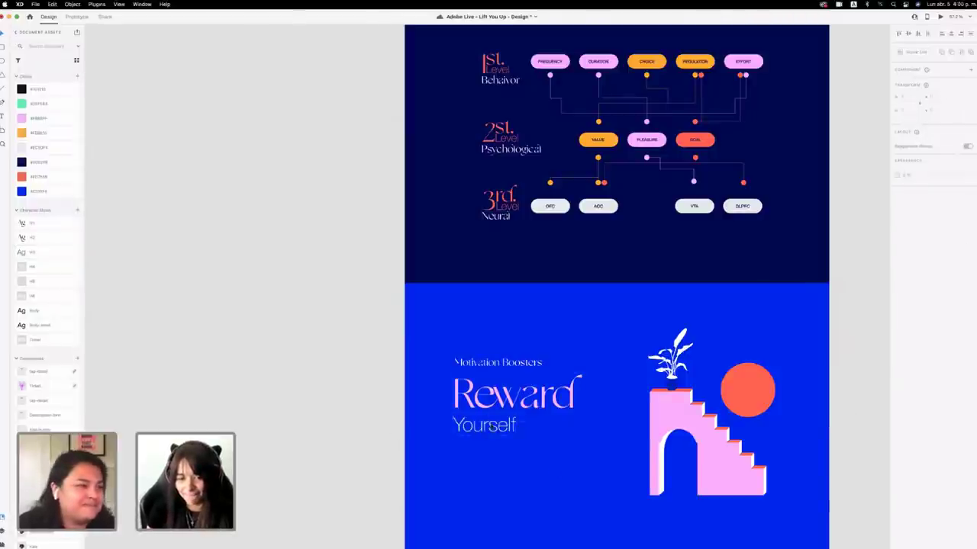
{"action": "left_click_drag", "start_coordinate": [485, 428], "coordinate": [492, 427]}
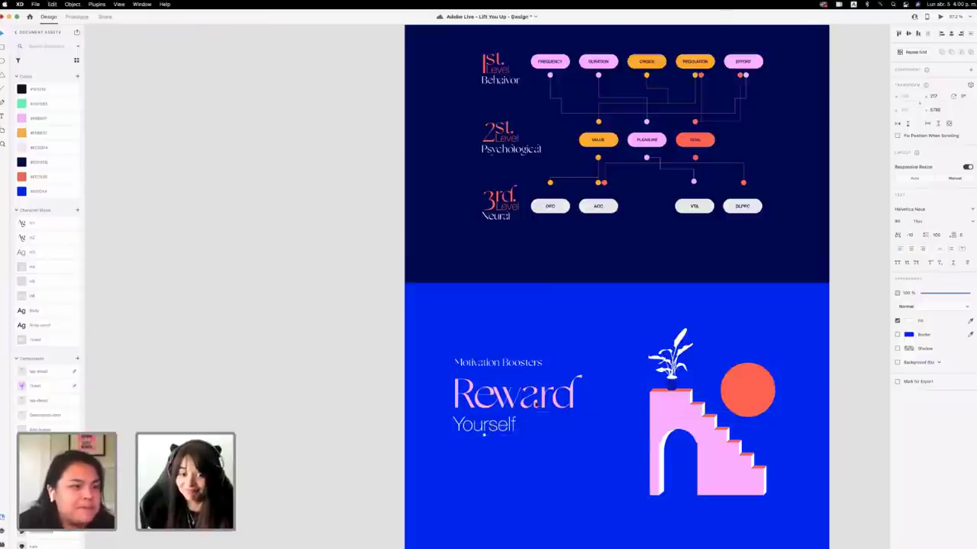
Copy the small starburst ornament from the Elements artboard into the blue "Reward Yourself" section of the Home artboard.
{"action": "scroll", "coordinate": [536, 405], "scroll_direction": "down", "scroll_amount": 10}
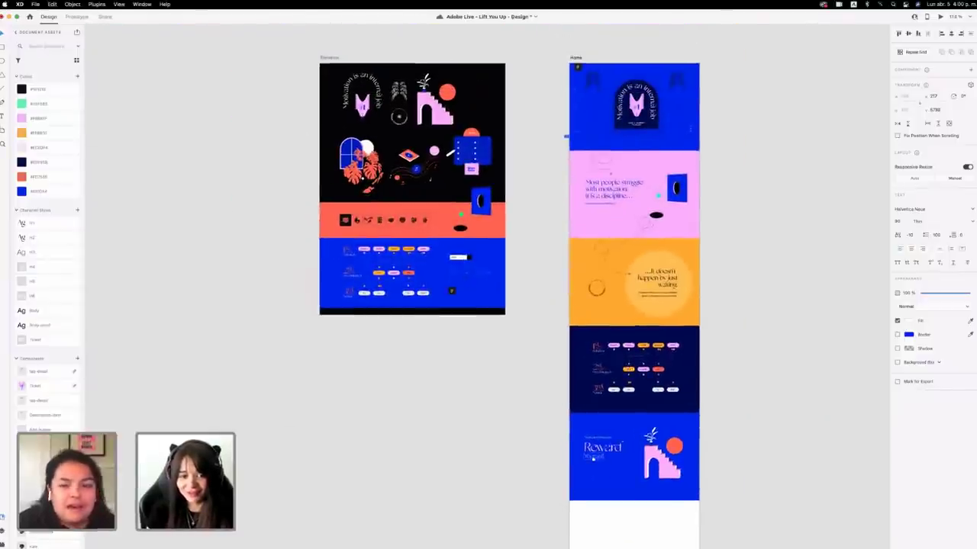
{"action": "left_click", "coordinate": [396, 116]}
{"action": "left_click", "coordinate": [428, 130]}
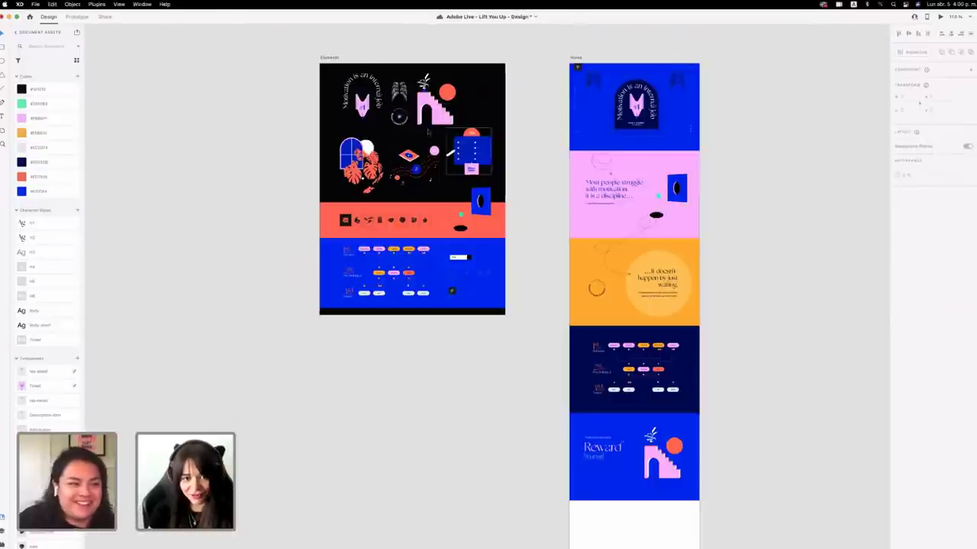
{"action": "left_click", "coordinate": [574, 190]}
{"action": "key", "text": "Escape"}
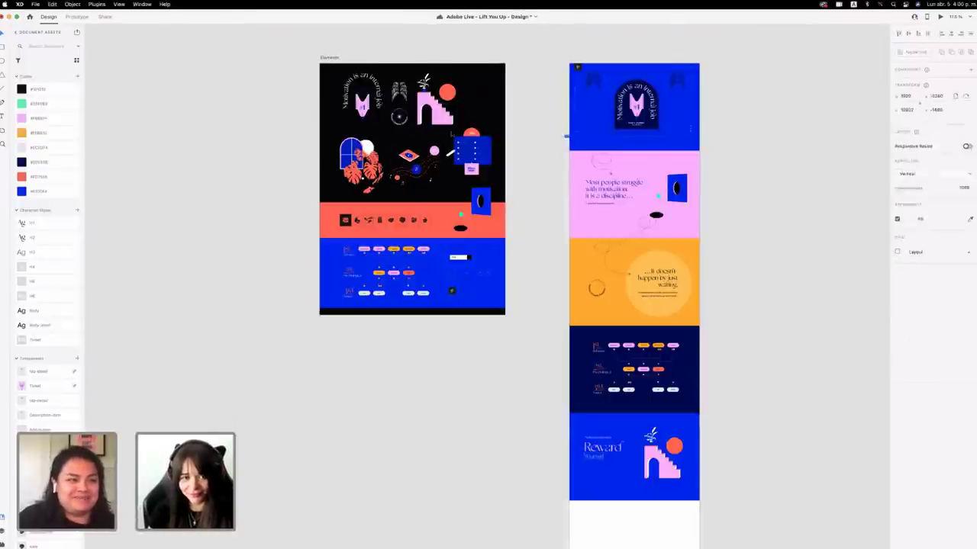
{"action": "key", "text": "super+z"}
{"action": "key", "text": "super+z"}
{"action": "key", "text": "super+z"}
{"action": "key", "text": "super+z"}
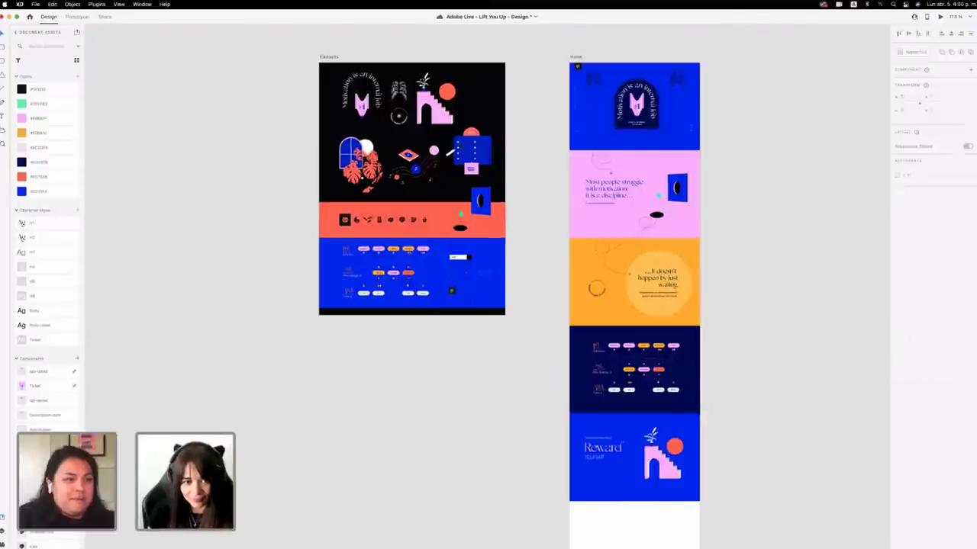
{"action": "scroll", "coordinate": [616, 462], "scroll_direction": "down", "scroll_amount": 1}
{"action": "key", "text": "super+z"}
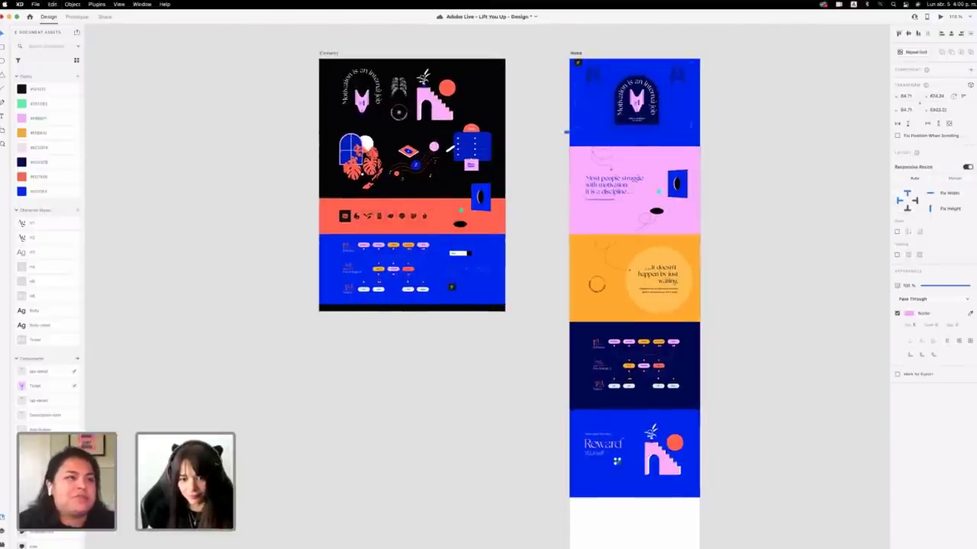
Place the starburst ornament just after the word "Yourself", level with the text, and save the document.
{"action": "scroll", "coordinate": [612, 463], "scroll_direction": "up", "scroll_amount": 8}
{"action": "left_click_drag", "start_coordinate": [634, 459], "coordinate": [603, 431]}
{"action": "scroll", "coordinate": [630, 435], "scroll_direction": "right", "scroll_amount": 1}
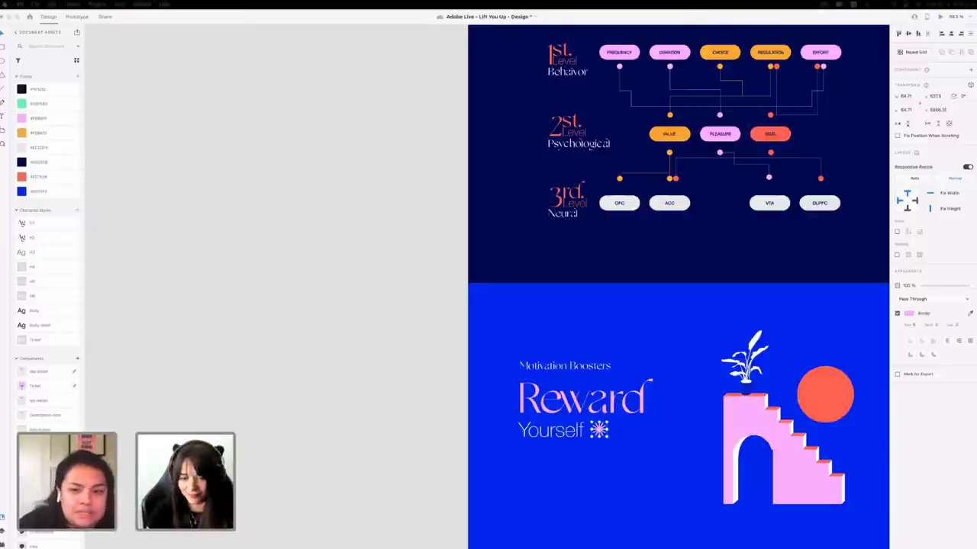
{"action": "key", "text": "super+s"}
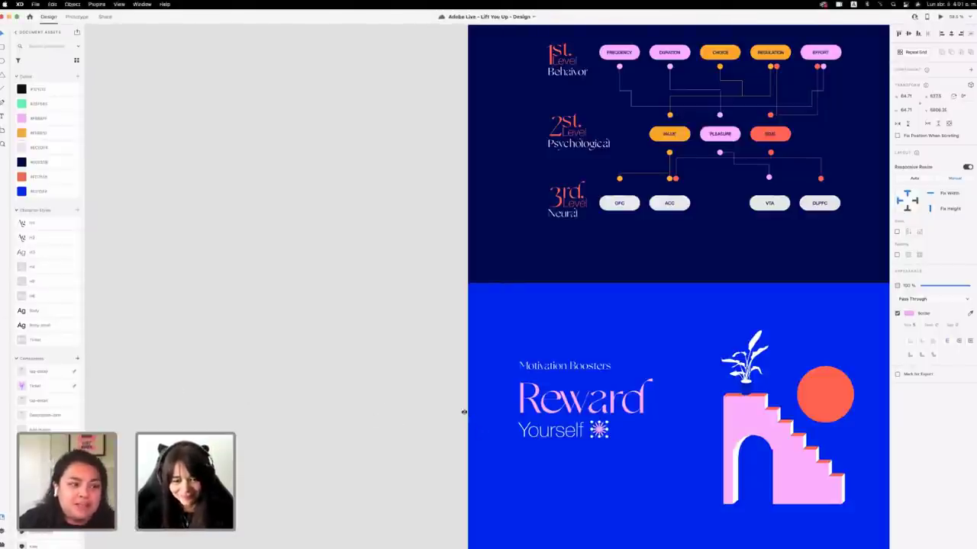
Paste the paragraph starting "Our brain loves being rewarded after achieving something" and place it beneath "Yourself", aligned with the heading's starting edge.
{"action": "scroll", "coordinate": [463, 405], "scroll_direction": "right", "scroll_amount": 5}
{"action": "scroll", "coordinate": [462, 405], "scroll_direction": "down", "scroll_amount": 2}
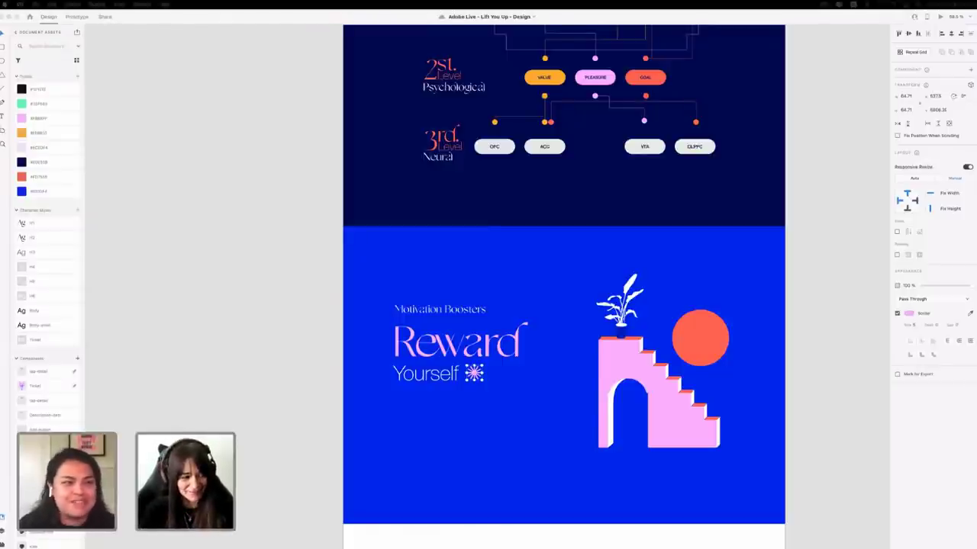
{"action": "left_click", "coordinate": [436, 420]}
{"action": "key", "text": "super+v"}
{"action": "left_click_drag", "start_coordinate": [512, 304], "coordinate": [435, 374]}
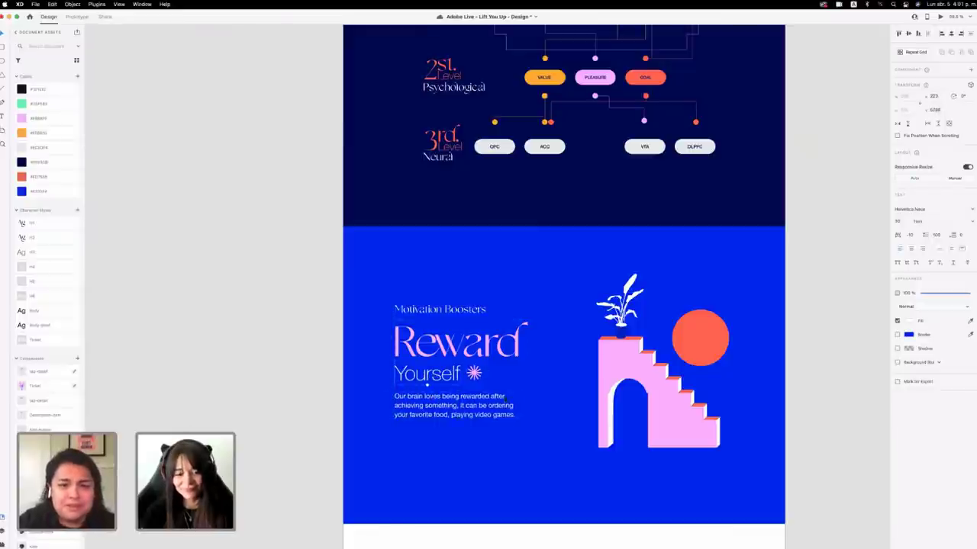
{"action": "left_click", "coordinate": [552, 417]}
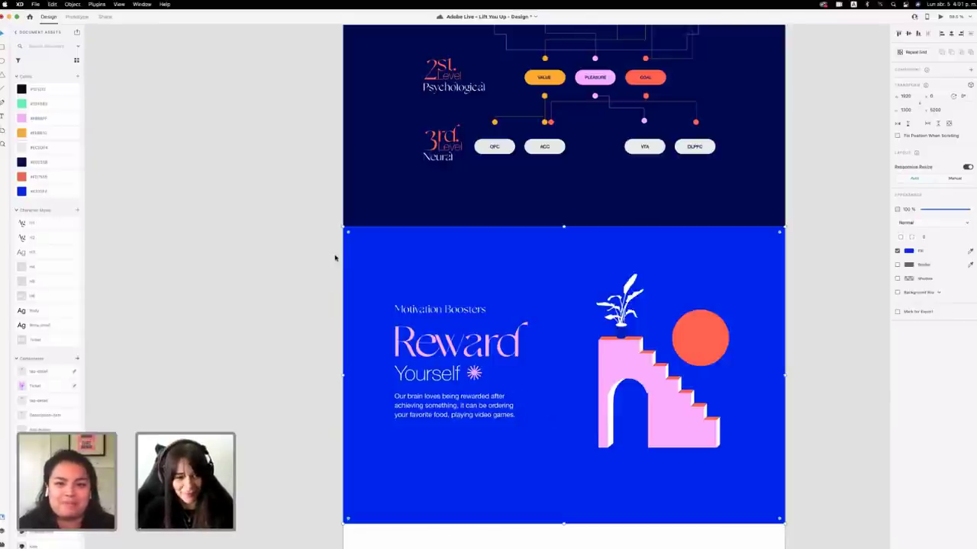
Copy the pair of previous and next arrow buttons from the Elements artboard and paste them into the Home artboard.
{"action": "scroll", "coordinate": [336, 258], "scroll_direction": "down", "scroll_amount": 8}
{"action": "scroll", "coordinate": [335, 257], "scroll_direction": "left", "scroll_amount": 2}
{"action": "scroll", "coordinate": [336, 257], "scroll_direction": "up", "scroll_amount": 3}
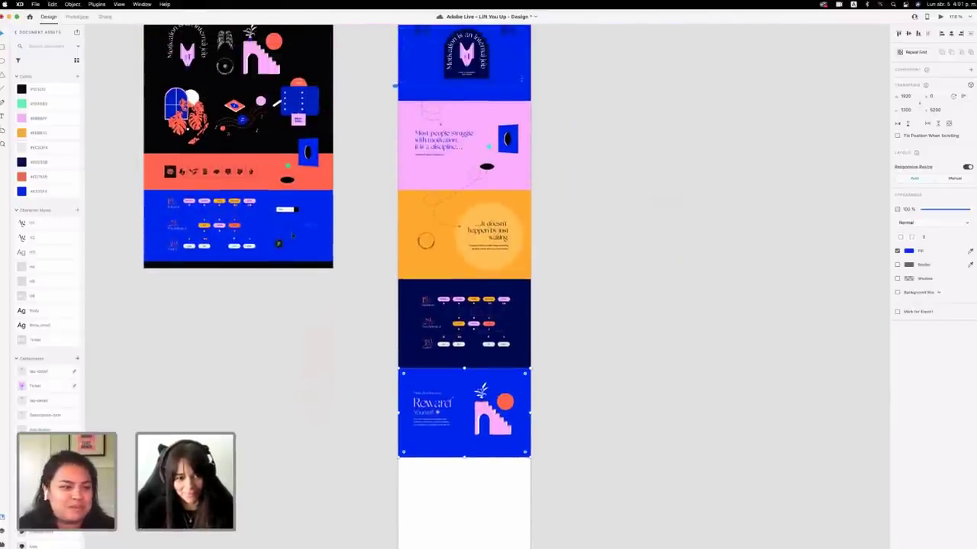
{"action": "scroll", "coordinate": [297, 256], "scroll_direction": "up", "scroll_amount": 2}
{"action": "left_click", "coordinate": [316, 245]}
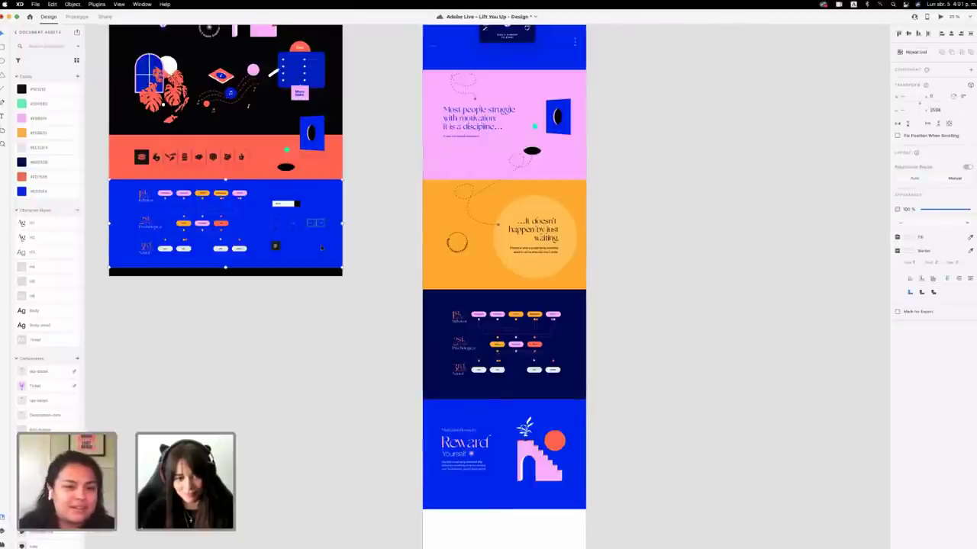
{"action": "scroll", "coordinate": [450, 224], "scroll_direction": "down", "scroll_amount": 5}
{"action": "left_click", "coordinate": [451, 224]}
{"action": "scroll", "coordinate": [458, 224], "scroll_direction": "up", "scroll_amount": 5}
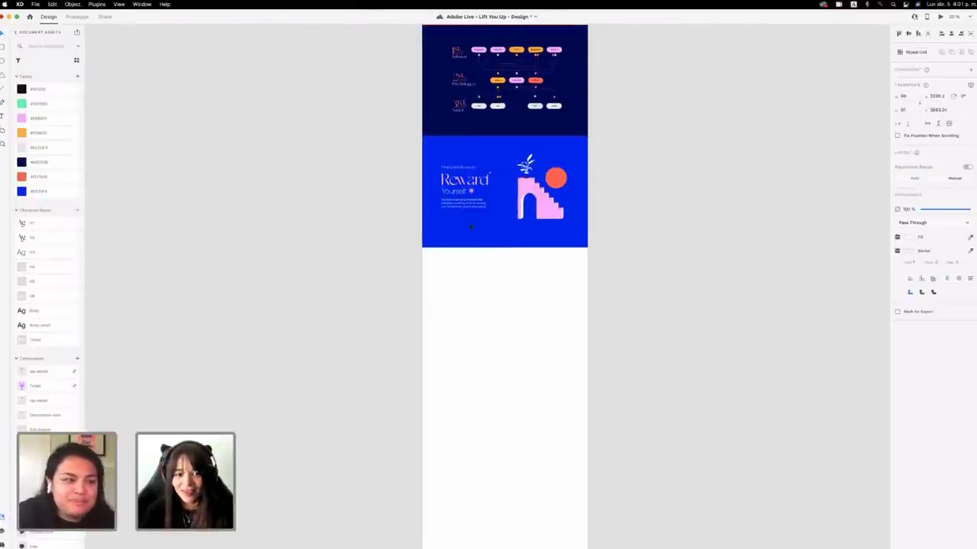
{"action": "key", "text": "super+v"}
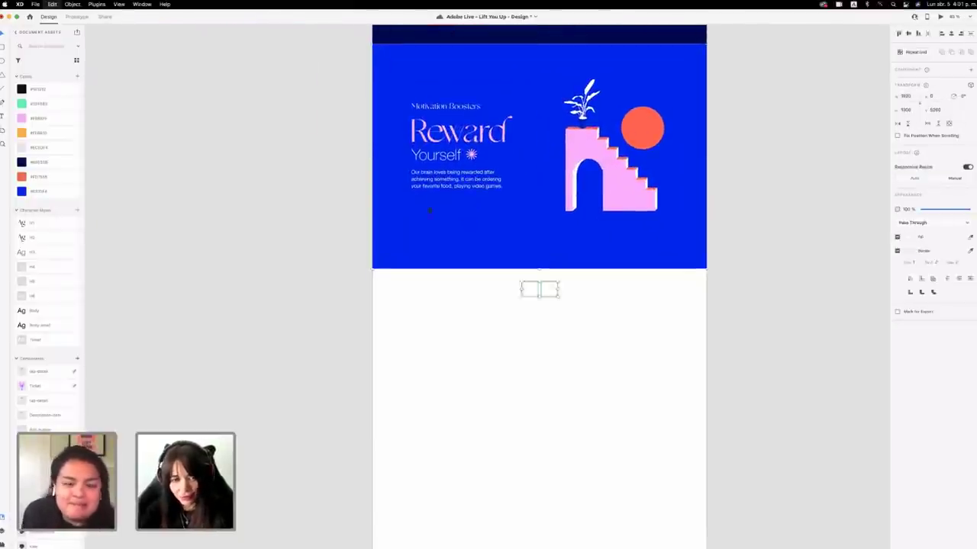
Position the arrow buttons a little below the reward paragraph, aligned with its starting edge at X 223.
{"action": "left_click", "coordinate": [576, 303]}
{"action": "left_click_drag", "start_coordinate": [595, 311], "coordinate": [441, 203]}
{"action": "scroll", "coordinate": [510, 285], "scroll_direction": "left", "scroll_amount": 1}
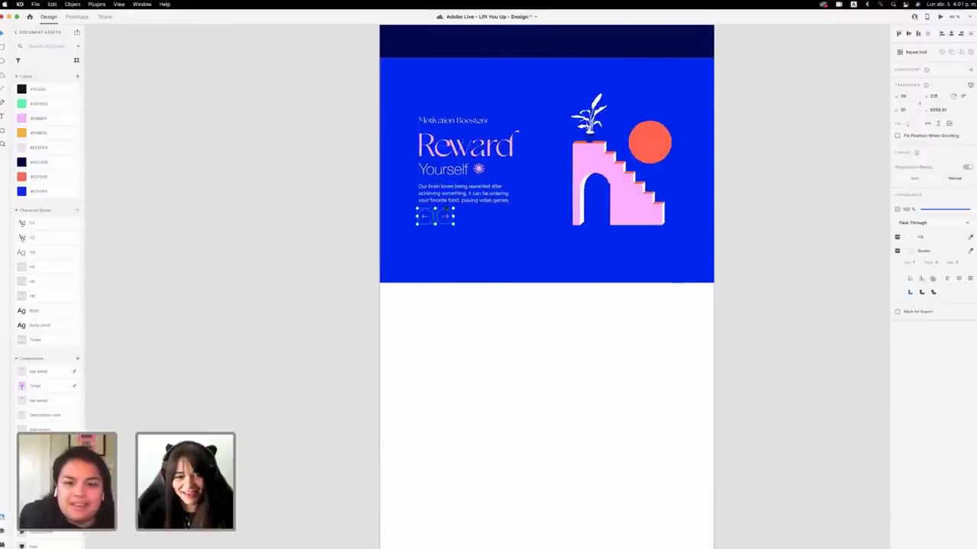
{"action": "scroll", "coordinate": [443, 204], "scroll_direction": "up", "scroll_amount": 3}
{"action": "key", "text": "shift+Down"}
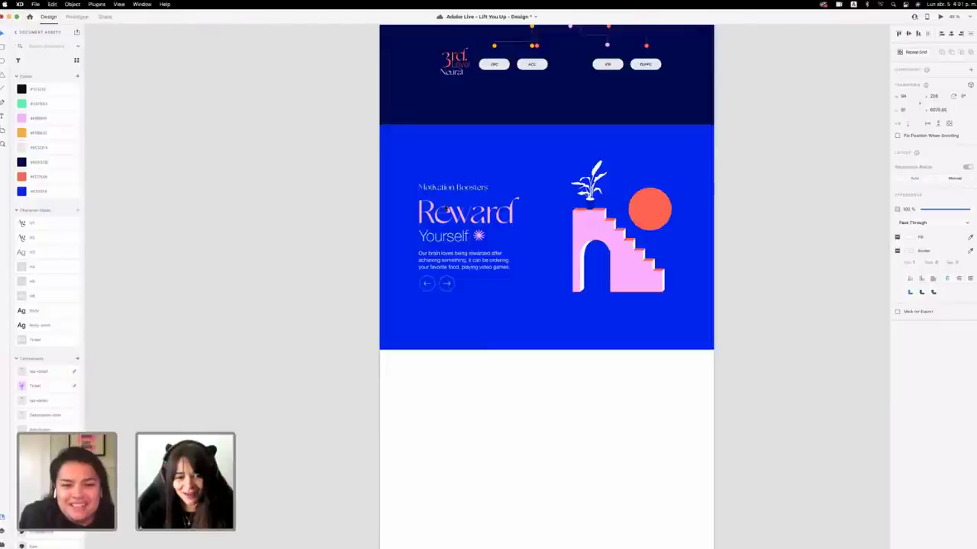
{"action": "key", "text": "Left"}
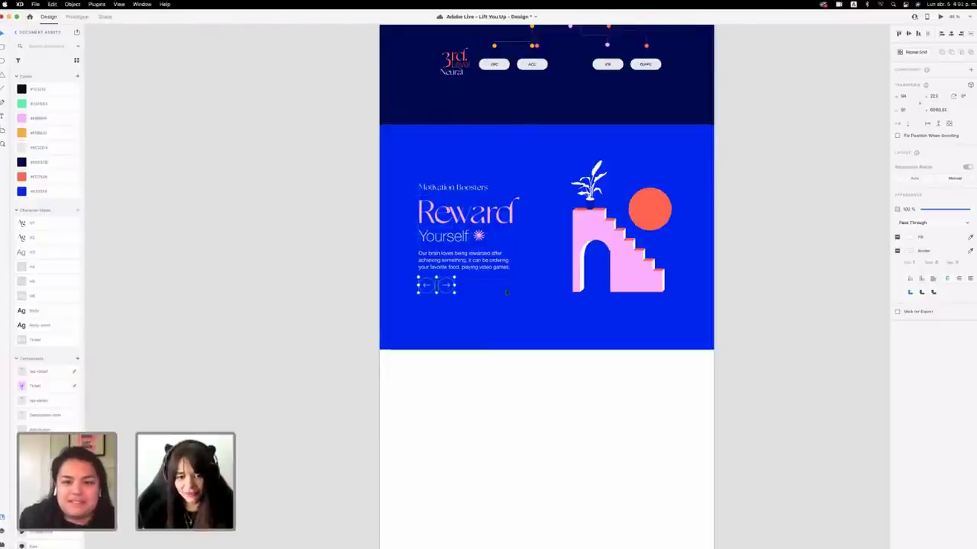
Examine the three-level motivation diagram, following how the Behaivor items connect to Value, Pleasure and Goal on the Psychological level.
{"action": "scroll", "coordinate": [446, 208], "scroll_direction": "up", "scroll_amount": 3}
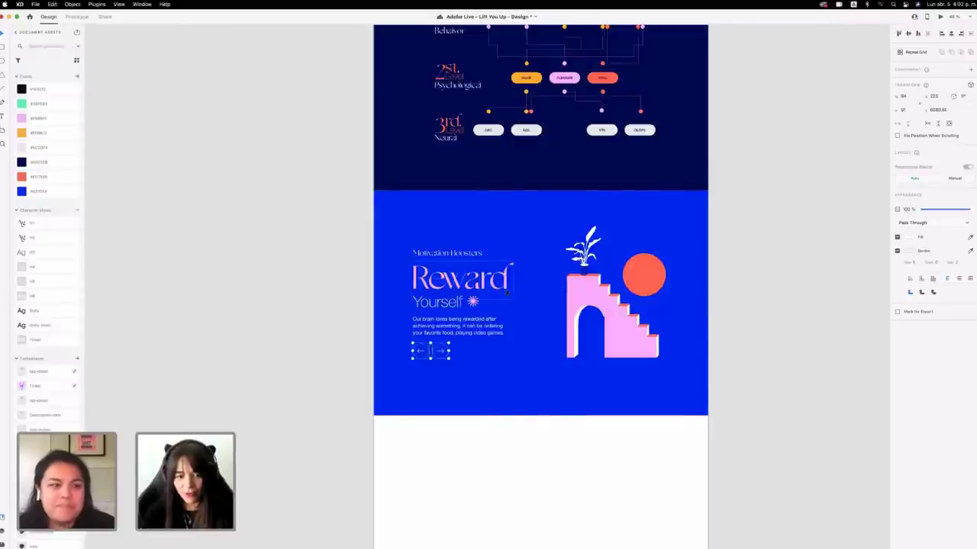
{"action": "left_click", "coordinate": [507, 292]}
{"action": "scroll", "coordinate": [507, 292], "scroll_direction": "up", "scroll_amount": 3}
{"action": "scroll", "coordinate": [798, 328], "scroll_direction": "up", "scroll_amount": 3}
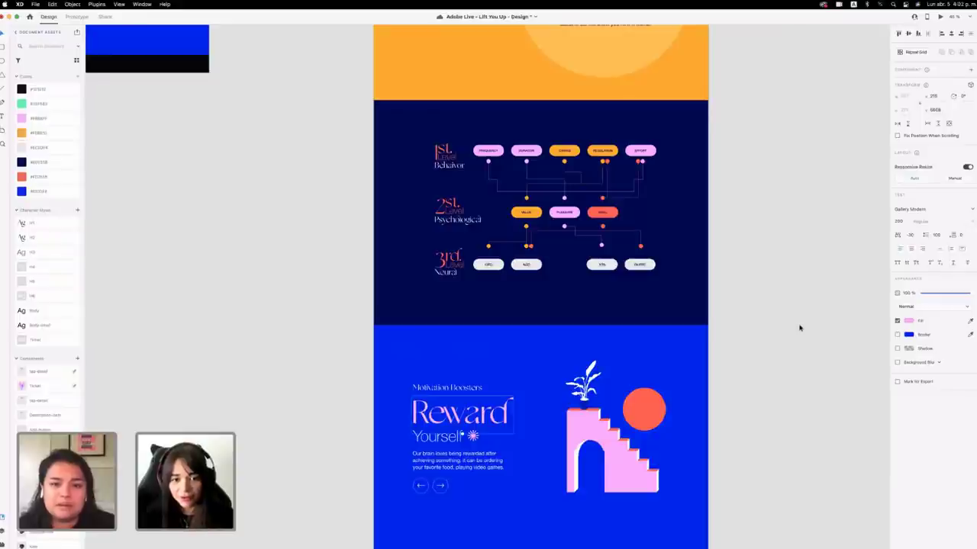
{"action": "scroll", "coordinate": [575, 189], "scroll_direction": "up", "scroll_amount": 3}
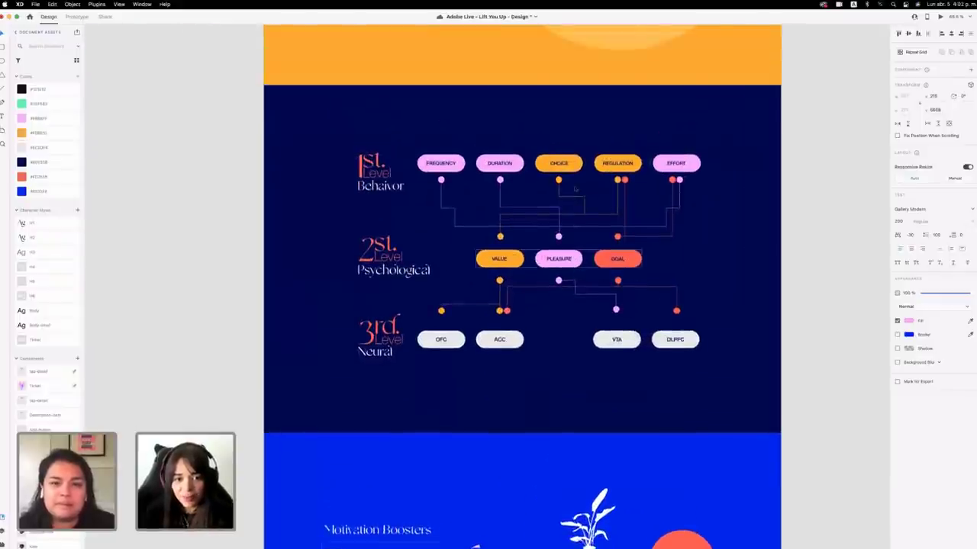
{"action": "scroll", "coordinate": [574, 189], "scroll_direction": "up", "scroll_amount": 5}
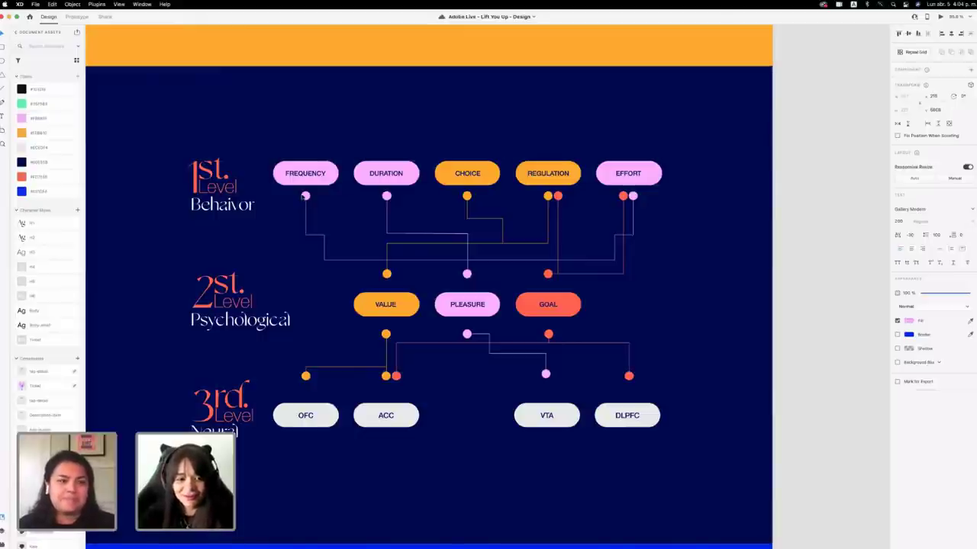
{"action": "left_click", "coordinate": [229, 193]}
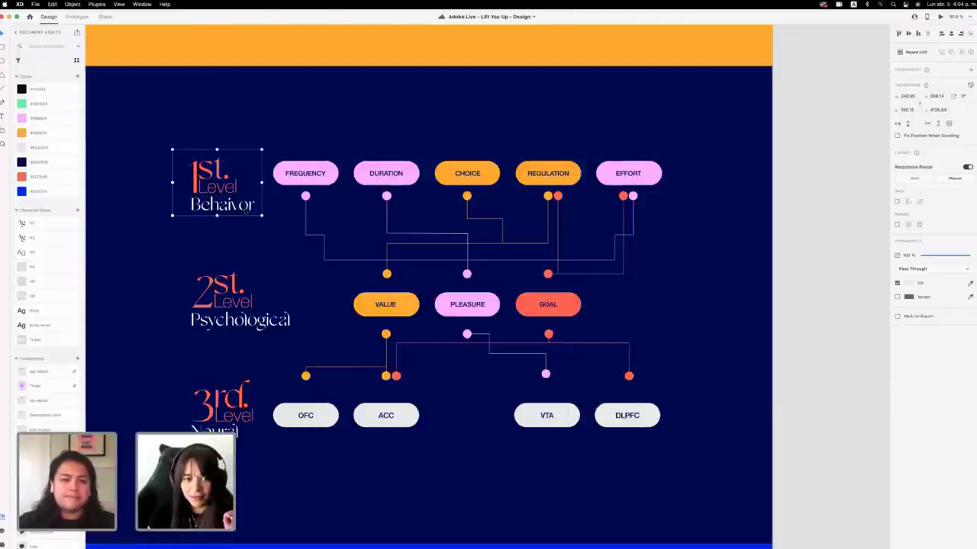
{"action": "left_click", "coordinate": [318, 189]}
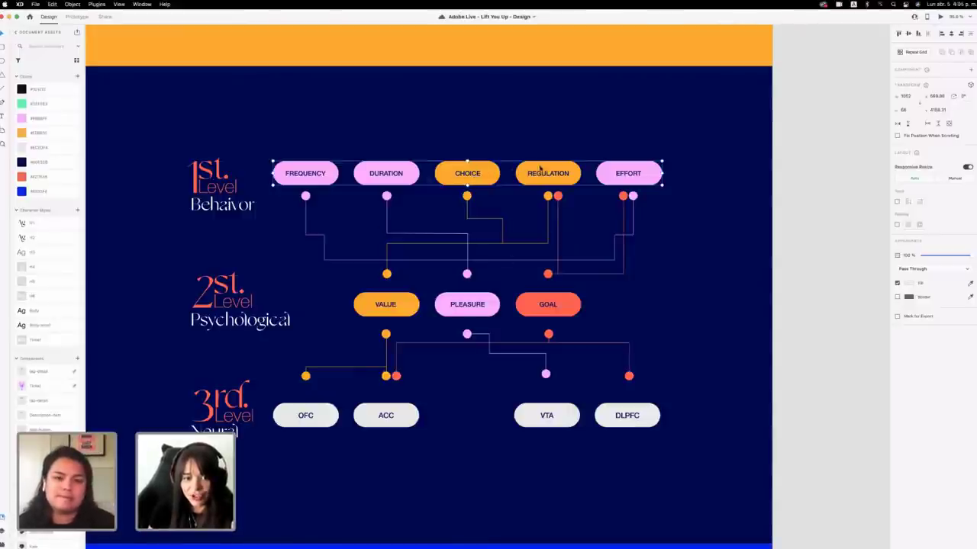
{"action": "left_click", "coordinate": [383, 303]}
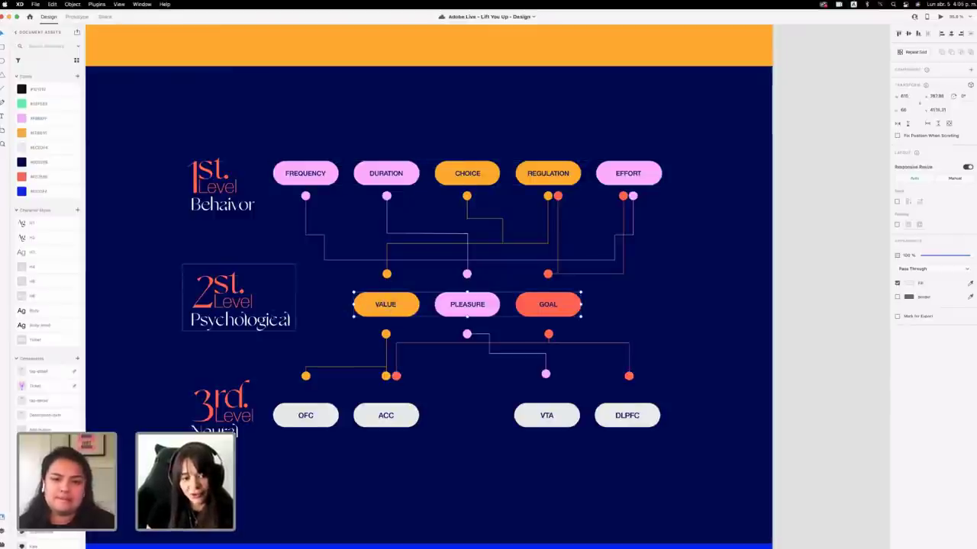
{"action": "left_click", "coordinate": [213, 324]}
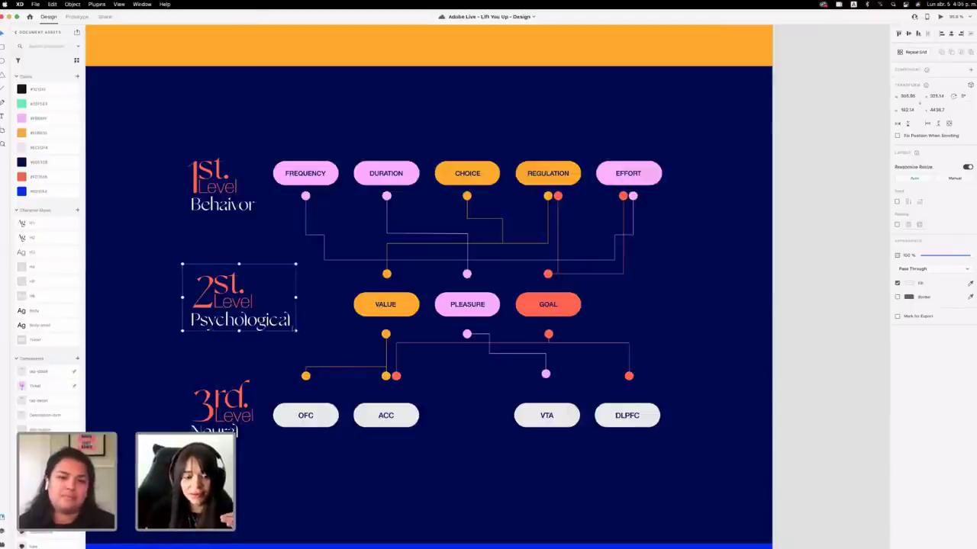
{"action": "left_click", "coordinate": [374, 306]}
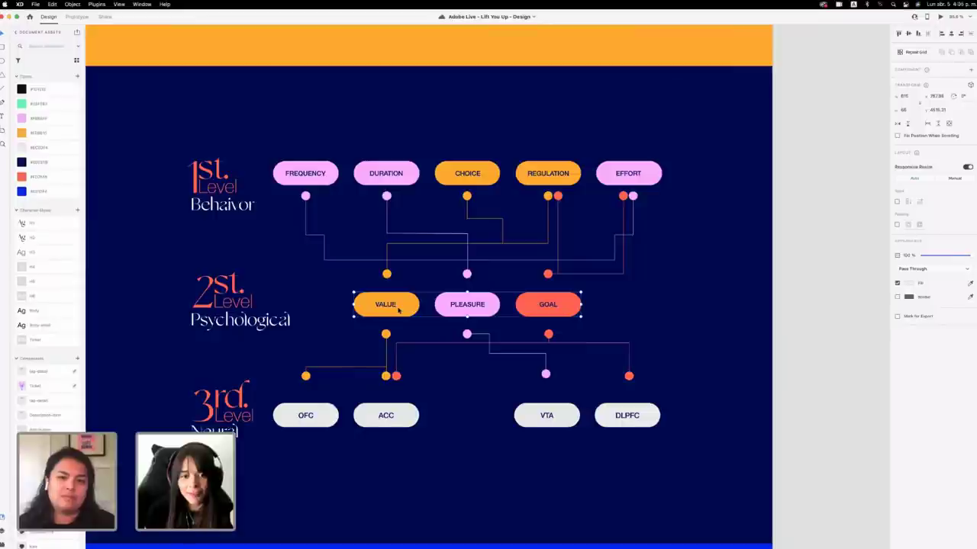
{"action": "left_click", "coordinate": [477, 177]}
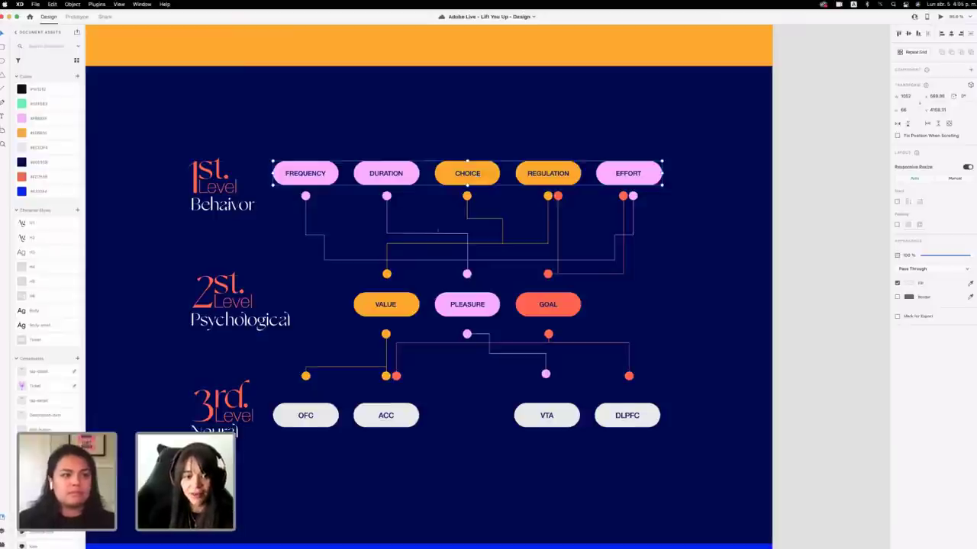
{"action": "left_click", "coordinate": [394, 309]}
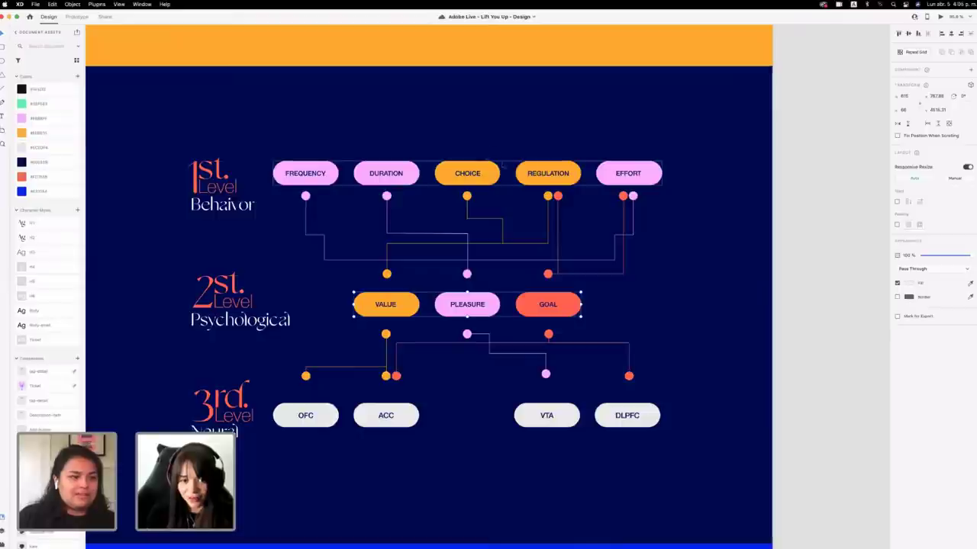
{"action": "left_click", "coordinate": [326, 174]}
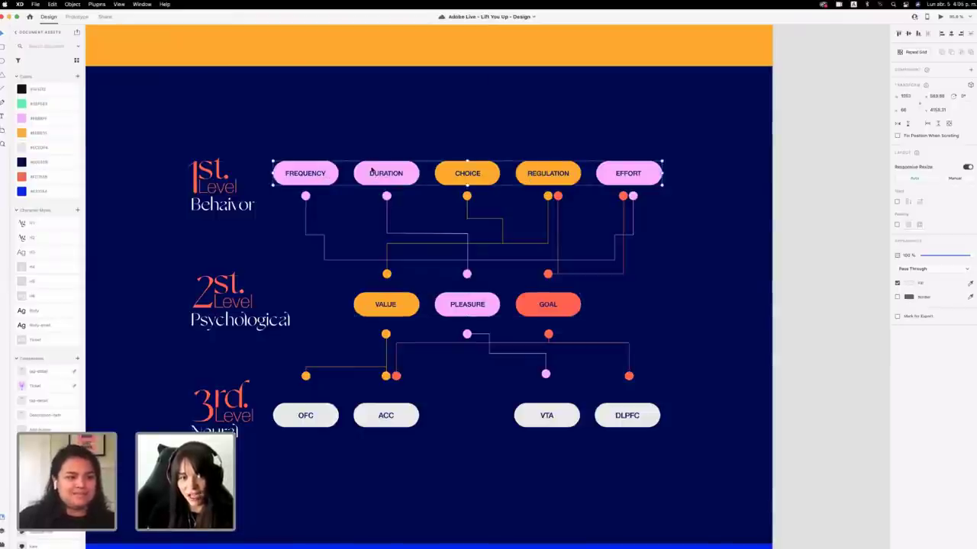
{"action": "left_click", "coordinate": [358, 190]}
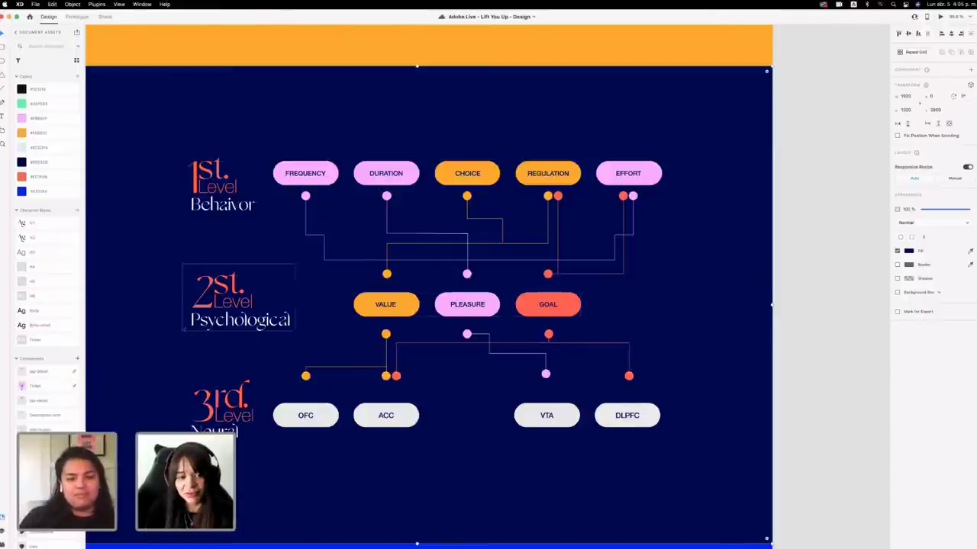
{"action": "left_click", "coordinate": [638, 175]}
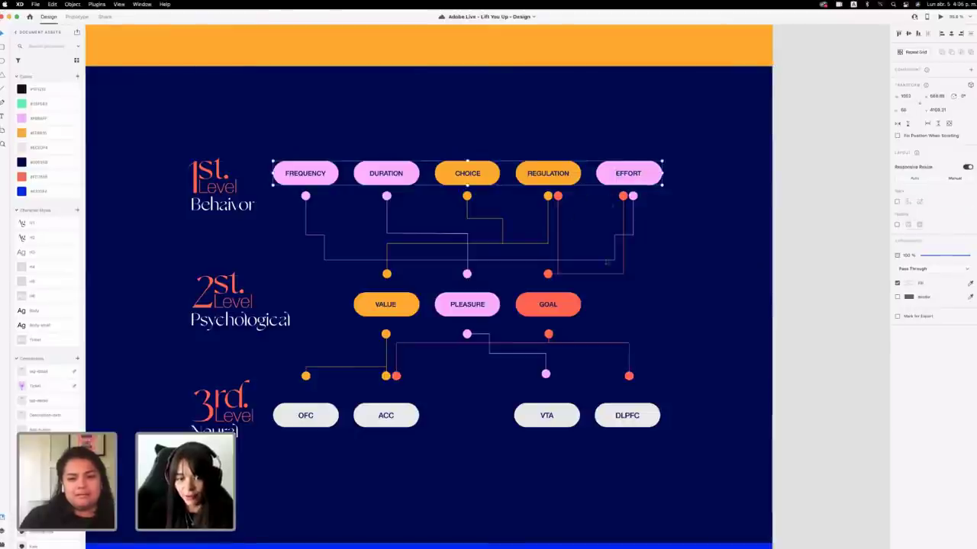
{"action": "left_click", "coordinate": [553, 296]}
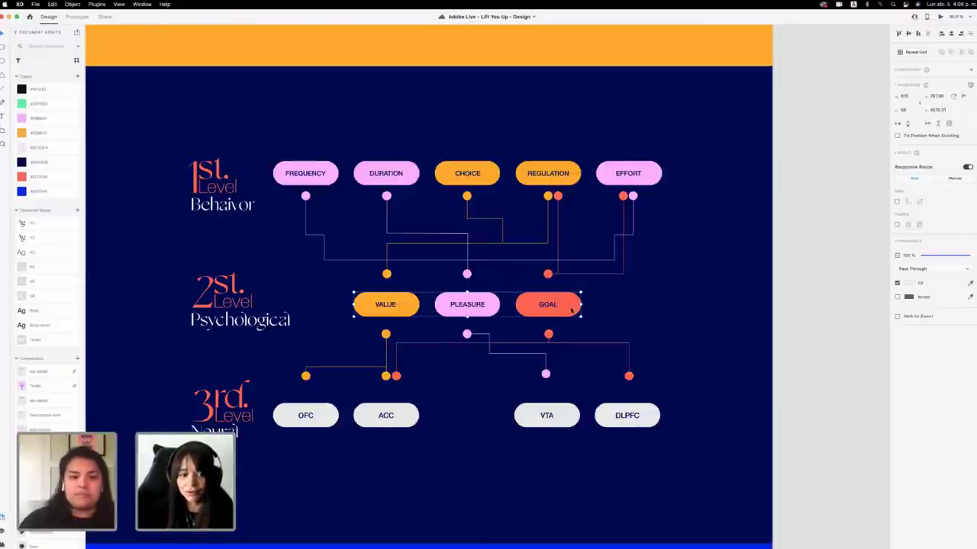
Examine how Value, Pleasure and Goal on the Psychological level connect to the Neural items, especially Goal's links to ACC and DLPFC.
{"action": "left_click", "coordinate": [234, 316]}
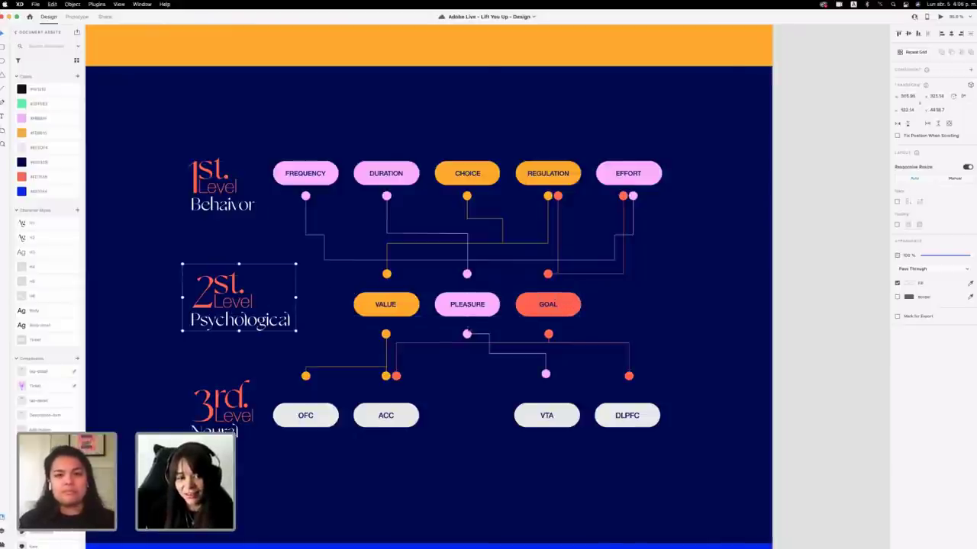
{"action": "left_click", "coordinate": [522, 310]}
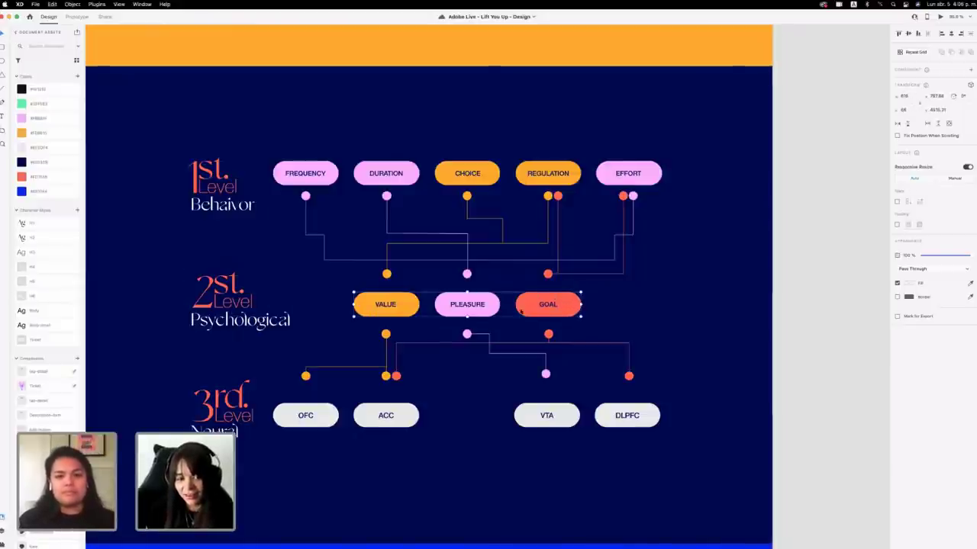
{"action": "left_click", "coordinate": [288, 302]}
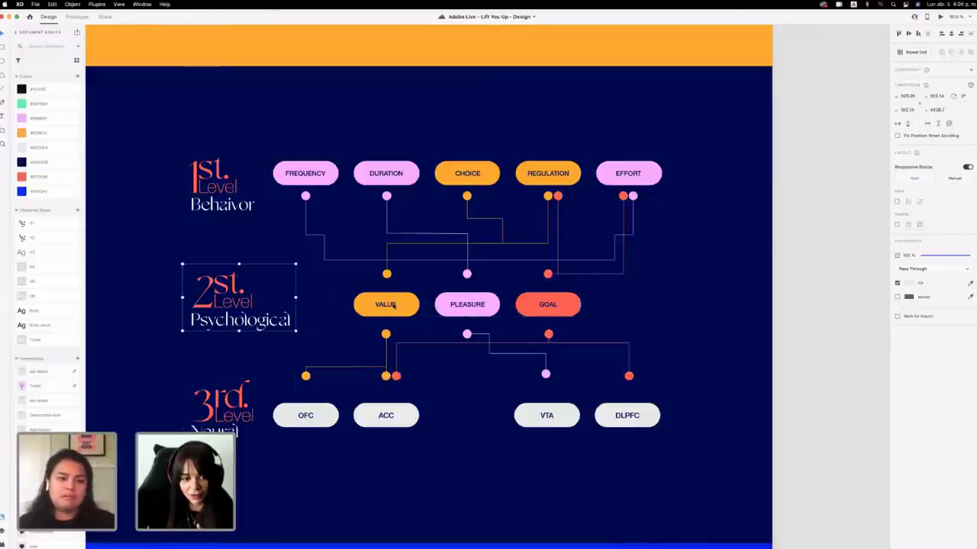
{"action": "left_click", "coordinate": [244, 405]}
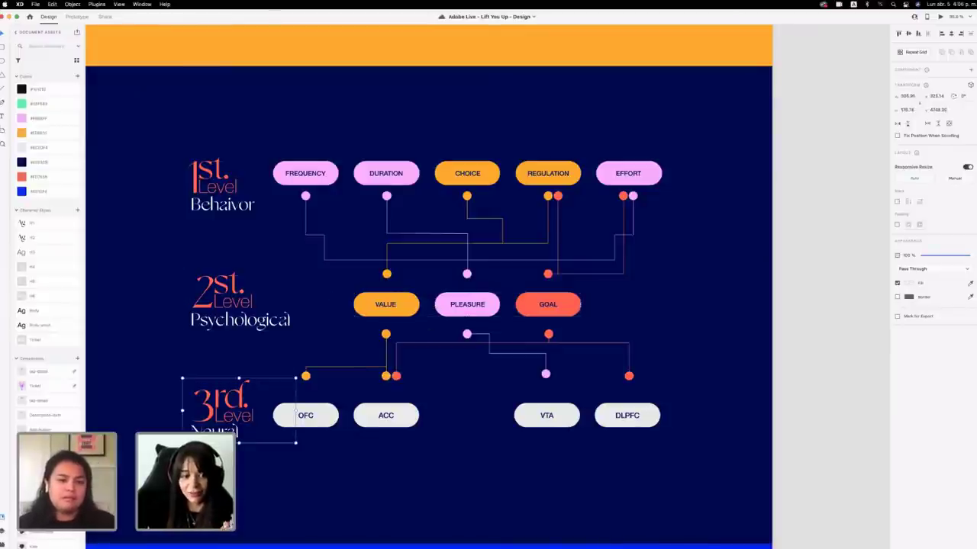
{"action": "left_click", "coordinate": [389, 416]}
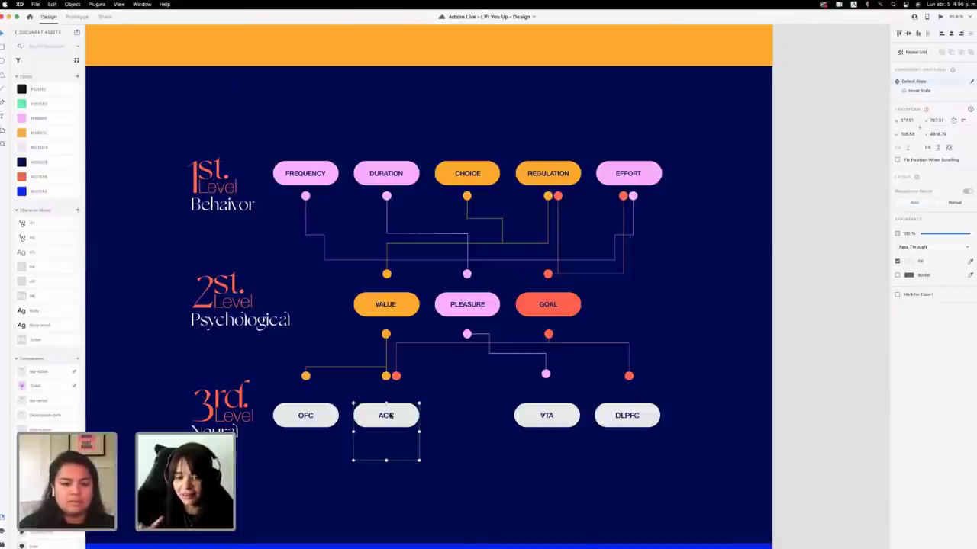
{"action": "left_click", "coordinate": [549, 307]}
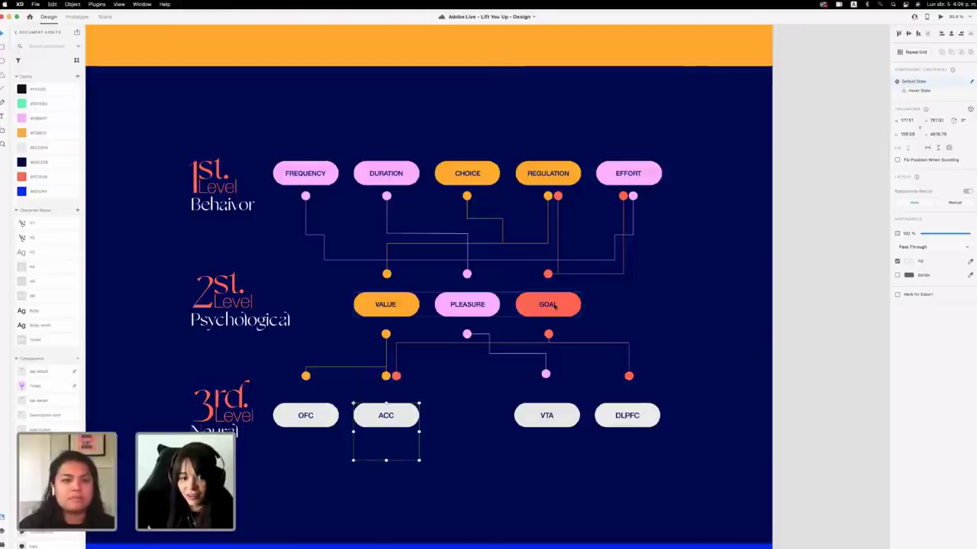
{"action": "left_click", "coordinate": [627, 427]}
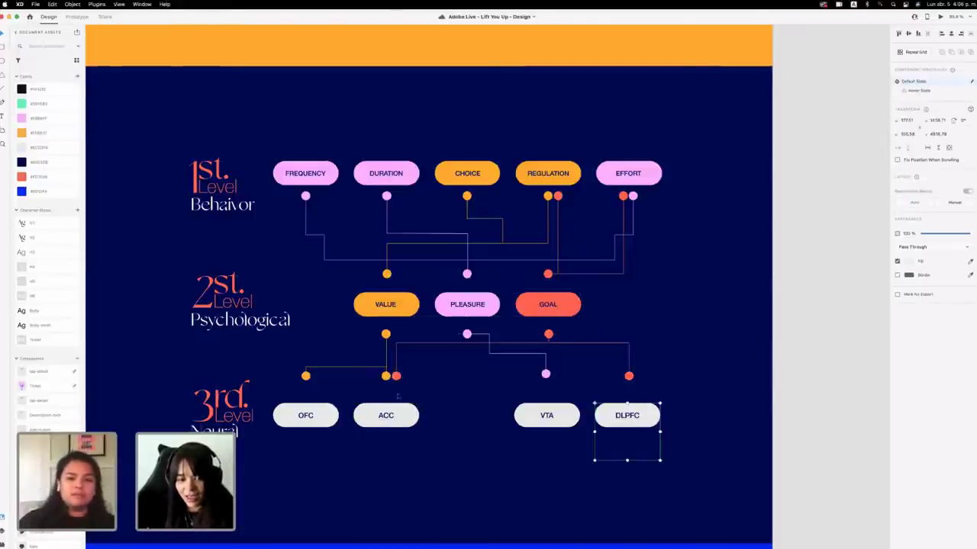
{"action": "left_click", "coordinate": [386, 427]}
{"action": "left_click", "coordinate": [630, 425]}
{"action": "left_click", "coordinate": [386, 424]}
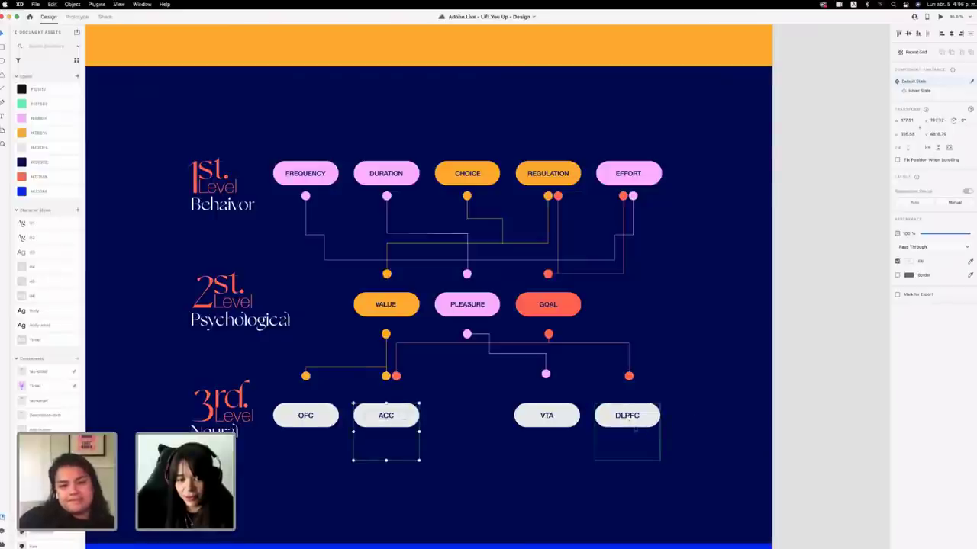
Preview the Hover State descriptions of the ACC and VTA items, returning both to Default State.
{"action": "left_click", "coordinate": [919, 90]}
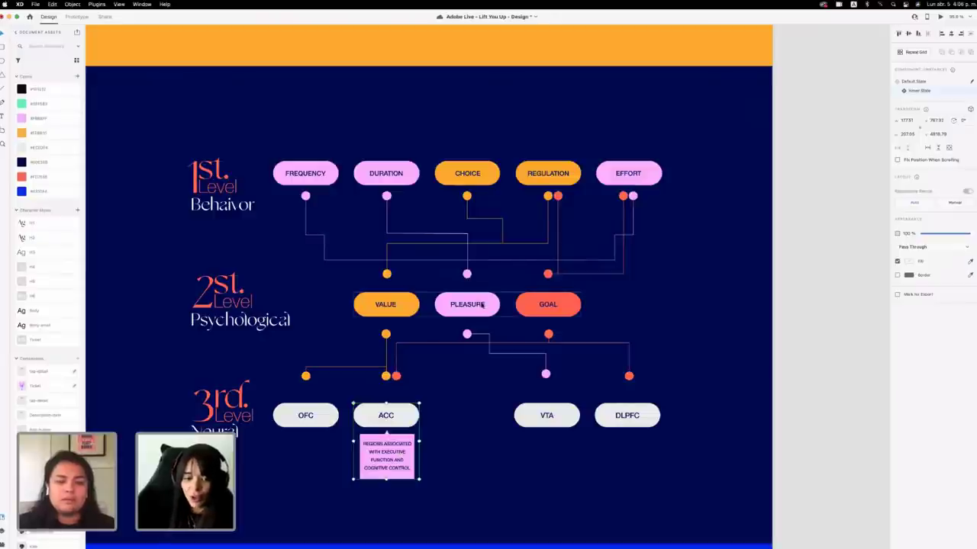
{"action": "left_click", "coordinate": [464, 306]}
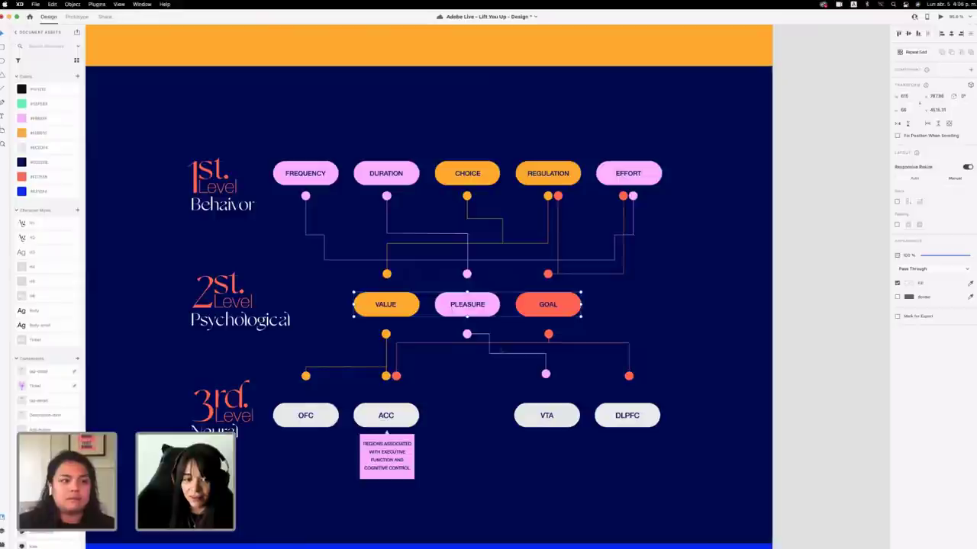
{"action": "left_click", "coordinate": [545, 414]}
{"action": "left_click", "coordinate": [918, 90]}
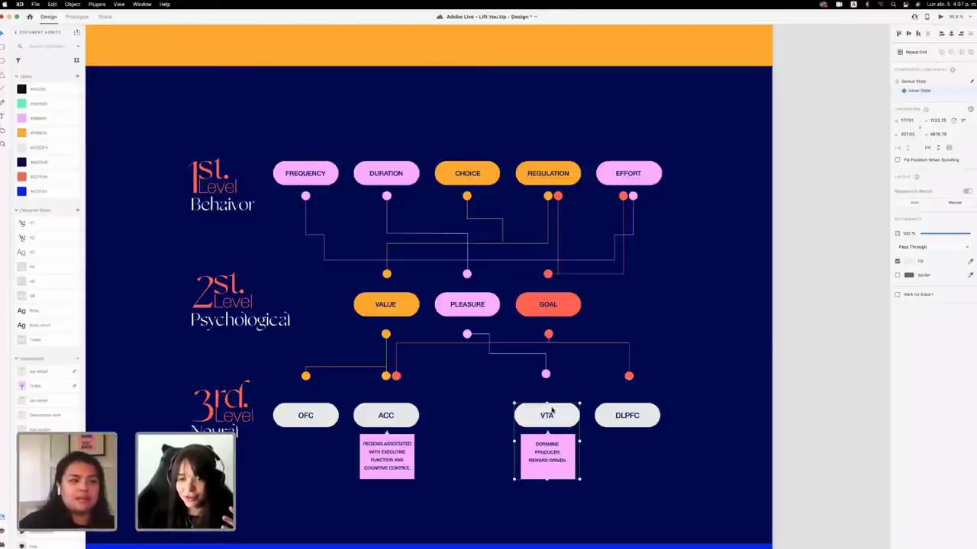
{"action": "left_click", "coordinate": [912, 81]}
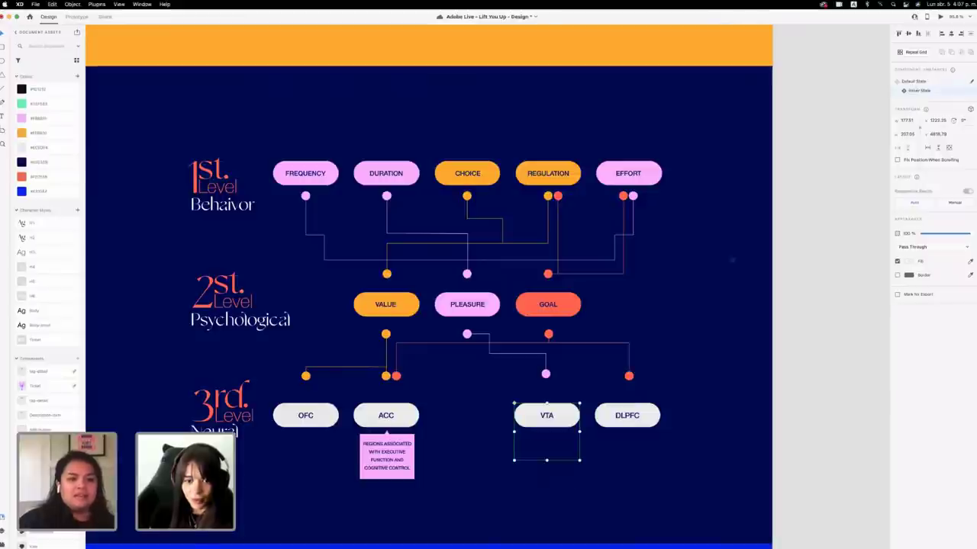
{"action": "left_click", "coordinate": [305, 416]}
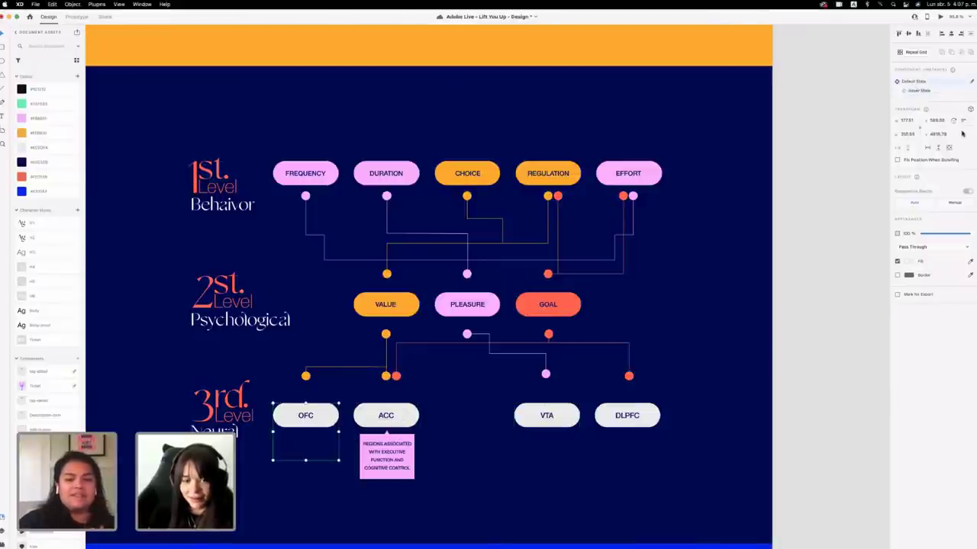
{"action": "left_click", "coordinate": [385, 416]}
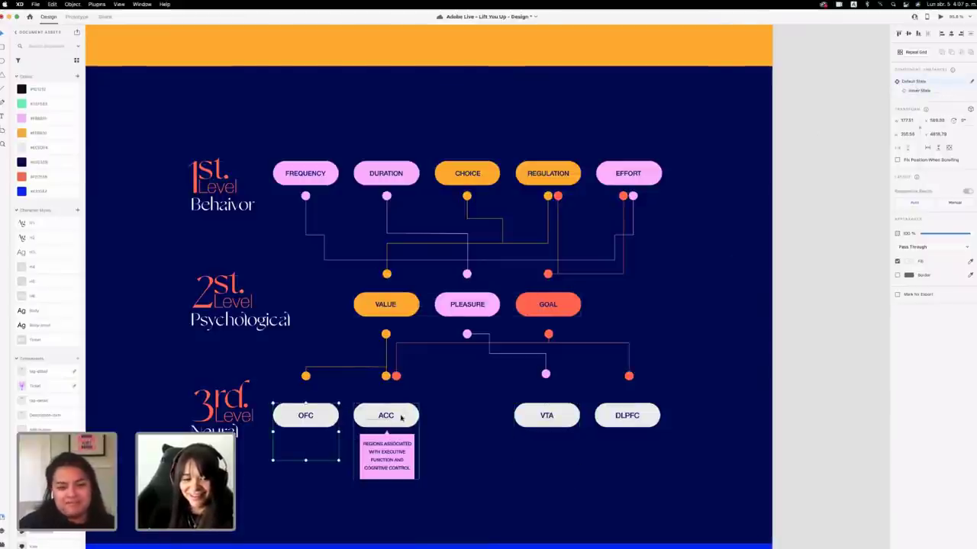
{"action": "left_click", "coordinate": [910, 80]}
Switch the OFC item to its Hover State and save the document.
{"action": "left_click", "coordinate": [306, 416]}
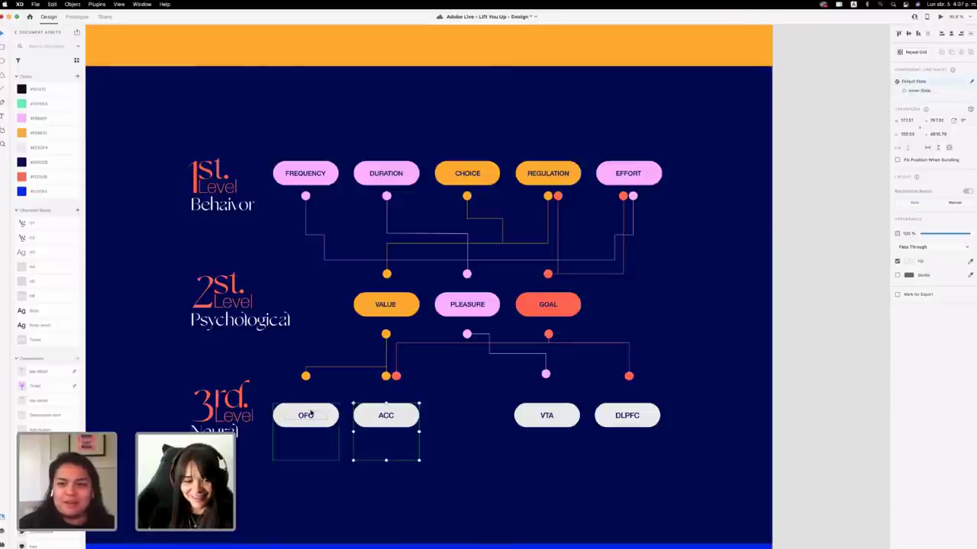
{"action": "left_click", "coordinate": [920, 91]}
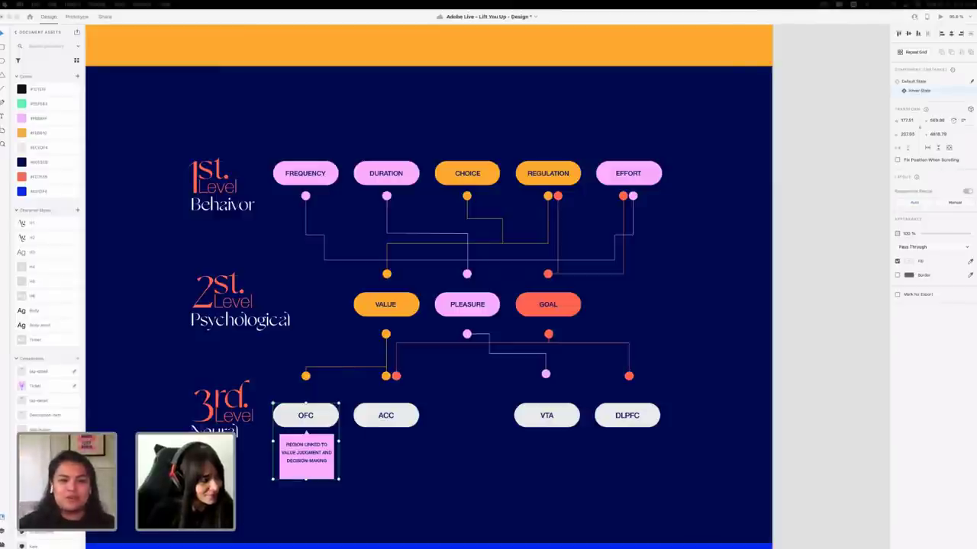
{"action": "key", "text": "super+s"}
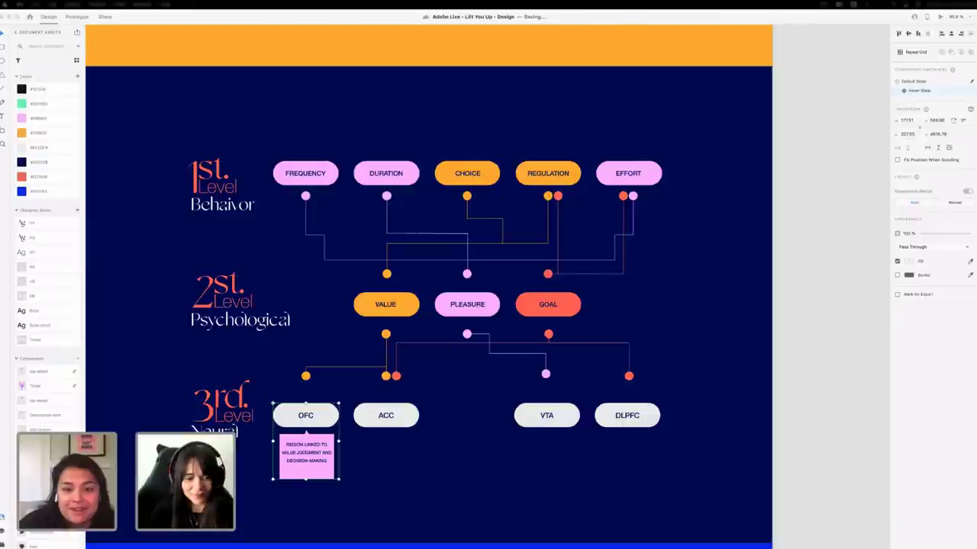
Review the path from the Behaivor row through the Psychological row to the Neural items, reading the OFC description in relation to Value.
{"action": "left_click", "coordinate": [324, 434]}
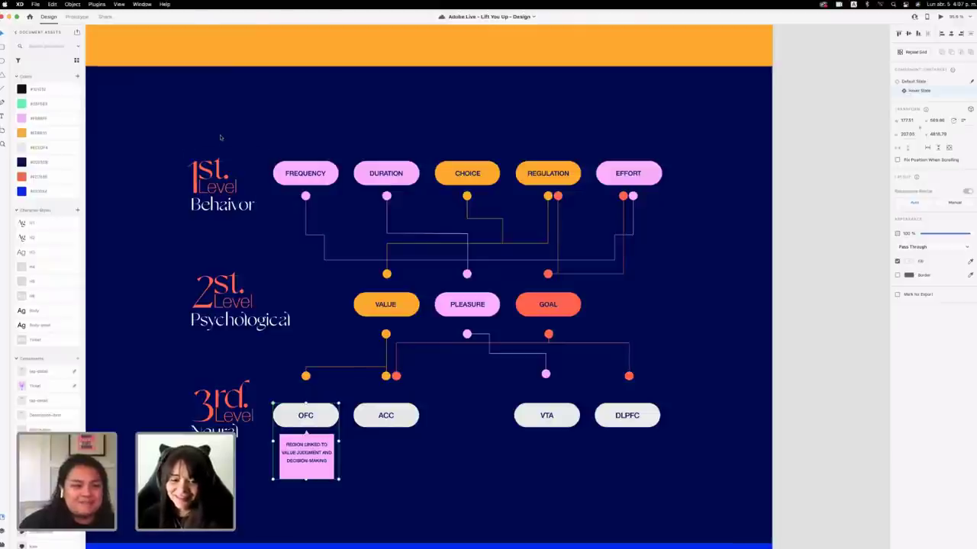
{"action": "left_click", "coordinate": [335, 173]}
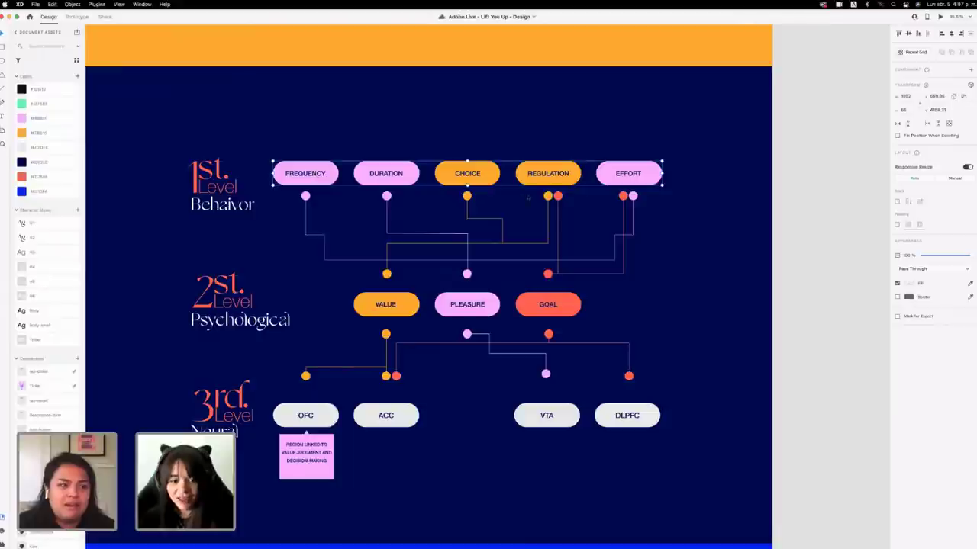
{"action": "left_click", "coordinate": [460, 305]}
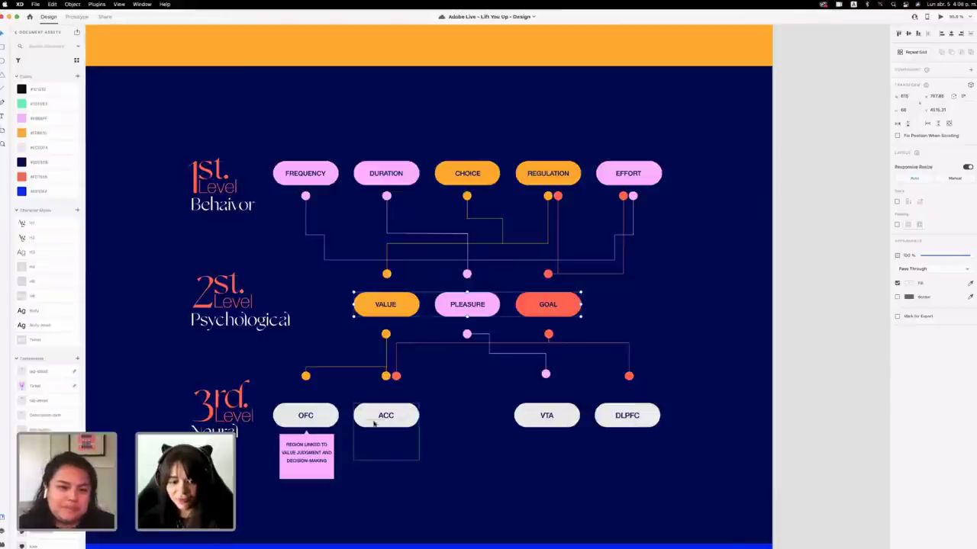
{"action": "left_click", "coordinate": [313, 423]}
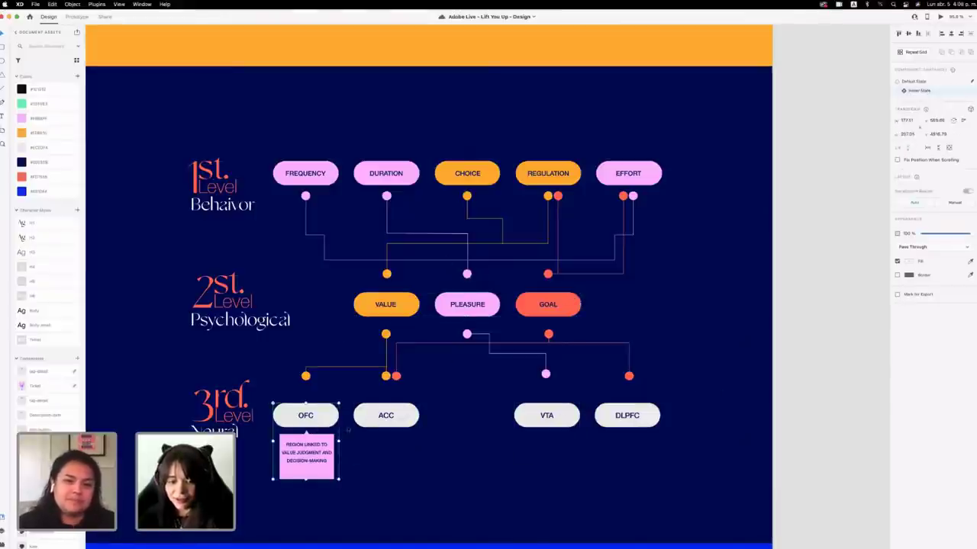
{"action": "left_click", "coordinate": [546, 418]}
{"action": "left_click", "coordinate": [400, 425]}
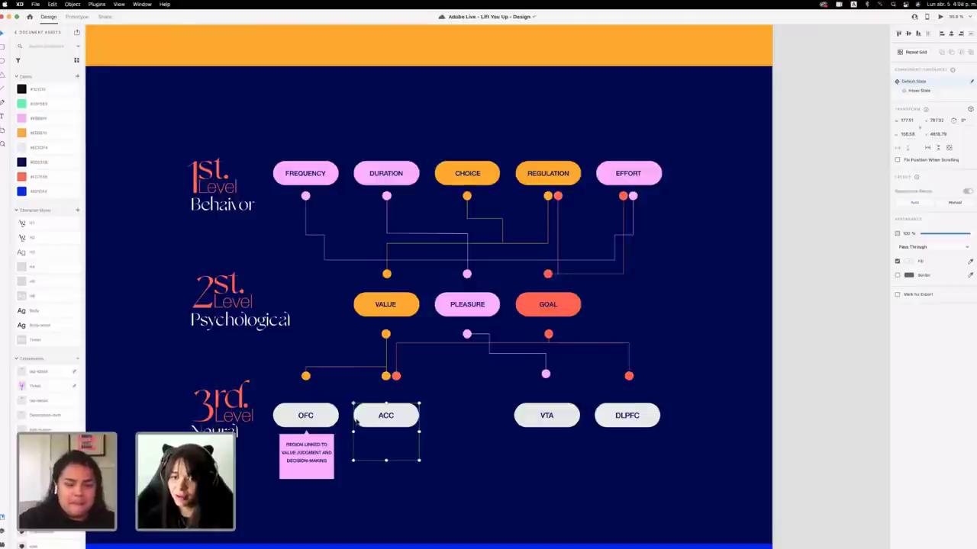
{"action": "left_click", "coordinate": [330, 421]}
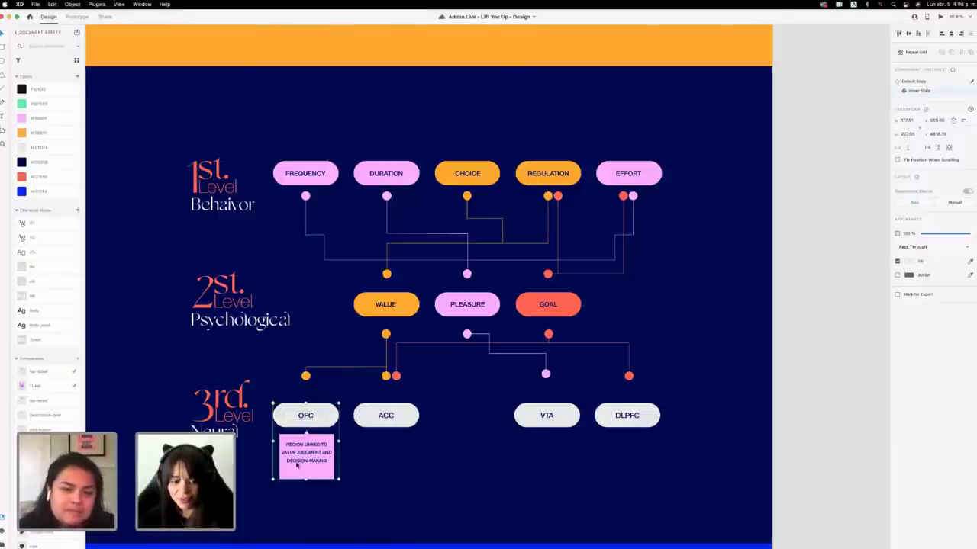
{"action": "left_click", "coordinate": [383, 306]}
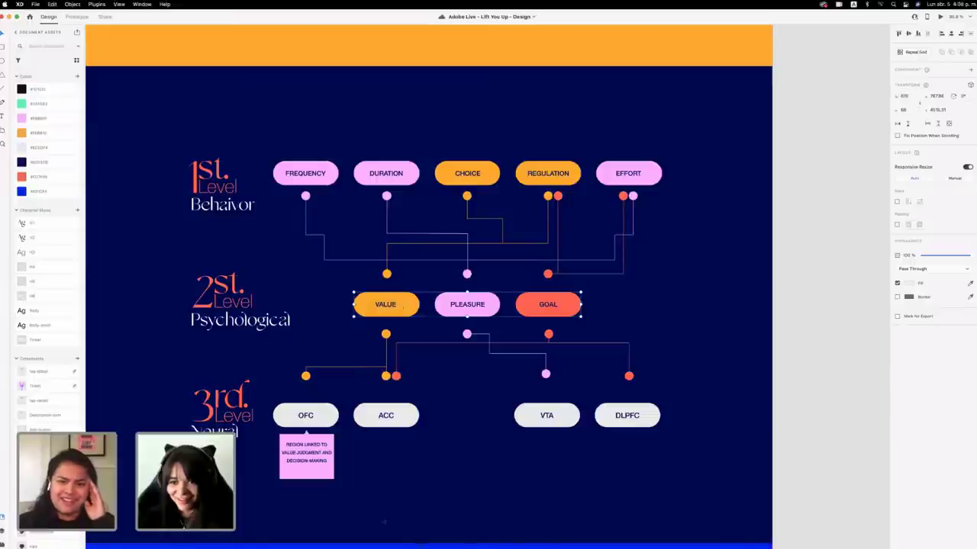
{"action": "left_click", "coordinate": [310, 422]}
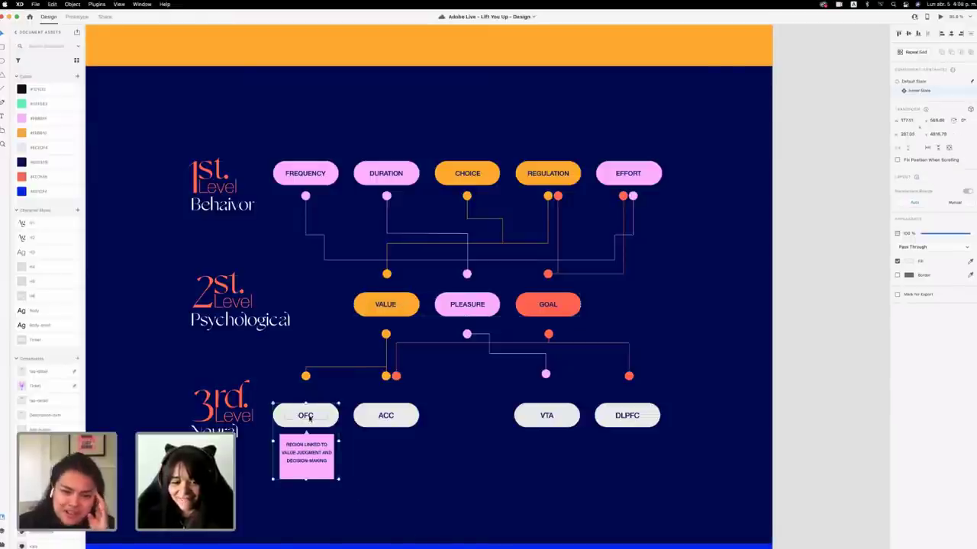
{"action": "double_click", "coordinate": [309, 423]}
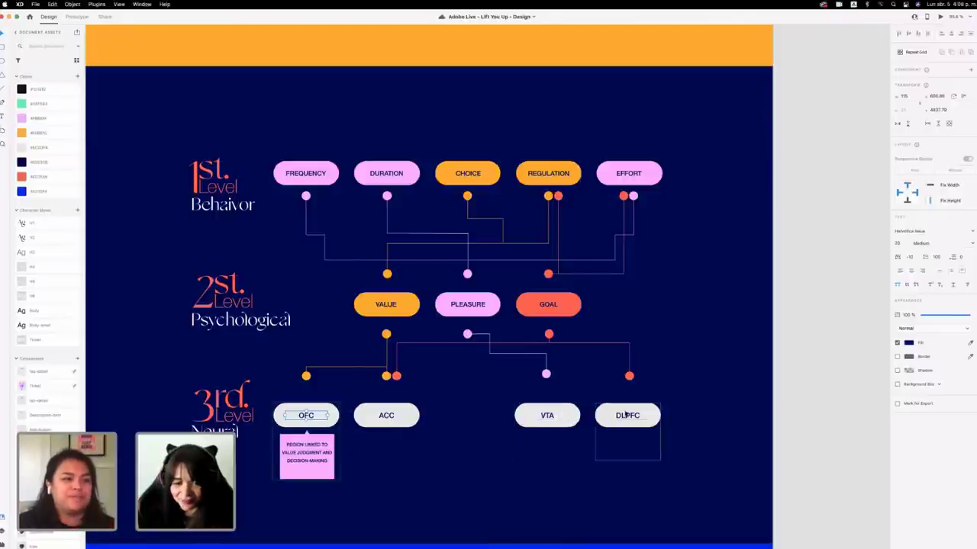
Return the OFC item on the Neural level to its Default State.
{"action": "scroll", "coordinate": [326, 399], "scroll_direction": "down", "scroll_amount": 1}
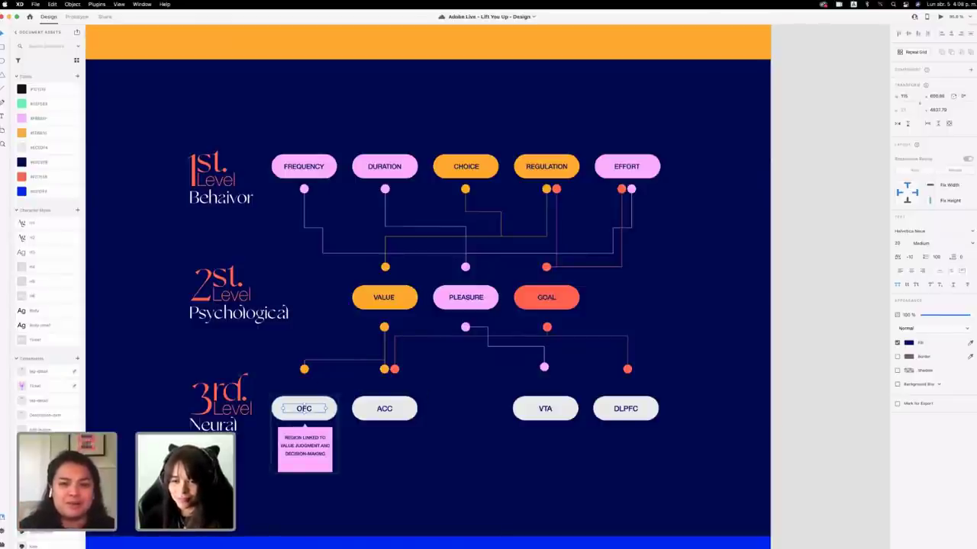
{"action": "left_click", "coordinate": [375, 388]}
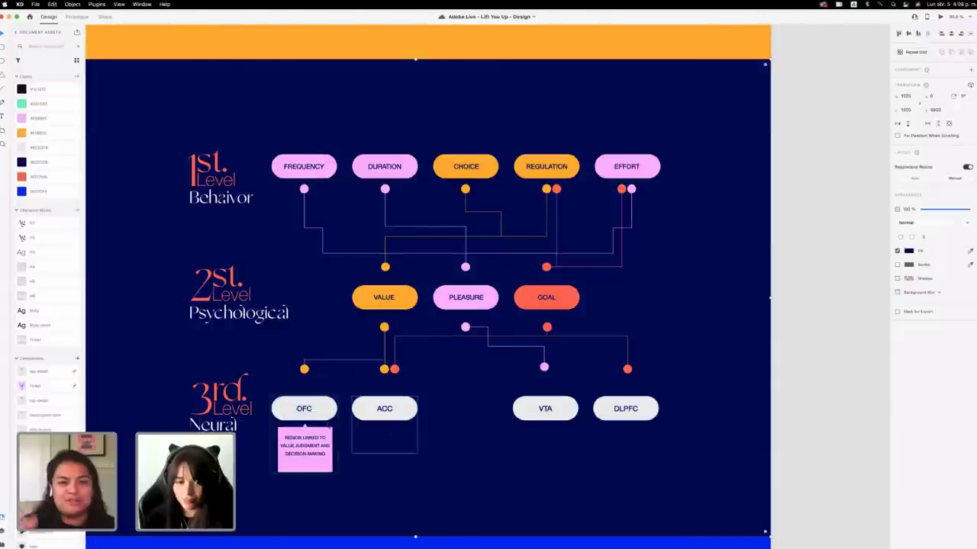
{"action": "left_click", "coordinate": [330, 408]}
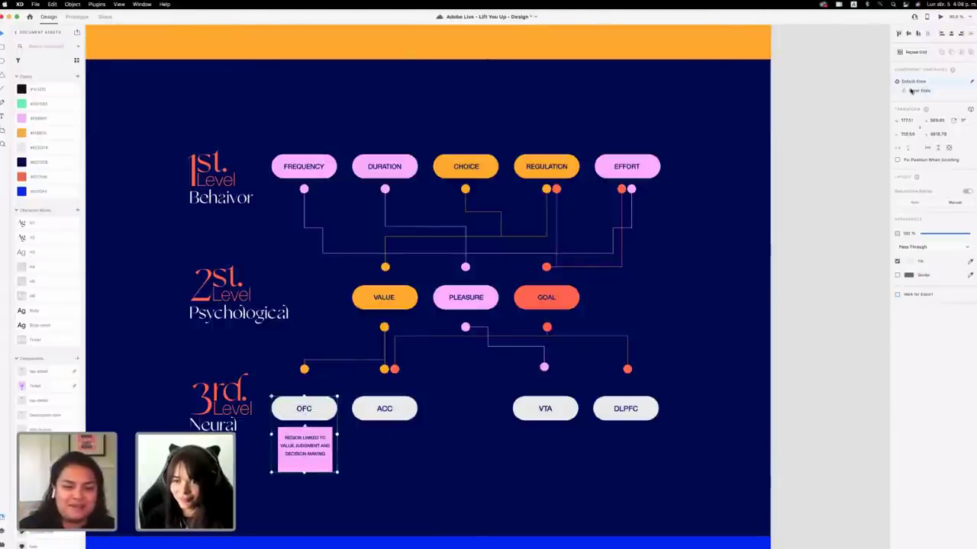
{"action": "left_click", "coordinate": [912, 90]}
{"action": "scroll", "coordinate": [527, 349], "scroll_direction": "left", "scroll_amount": 2}
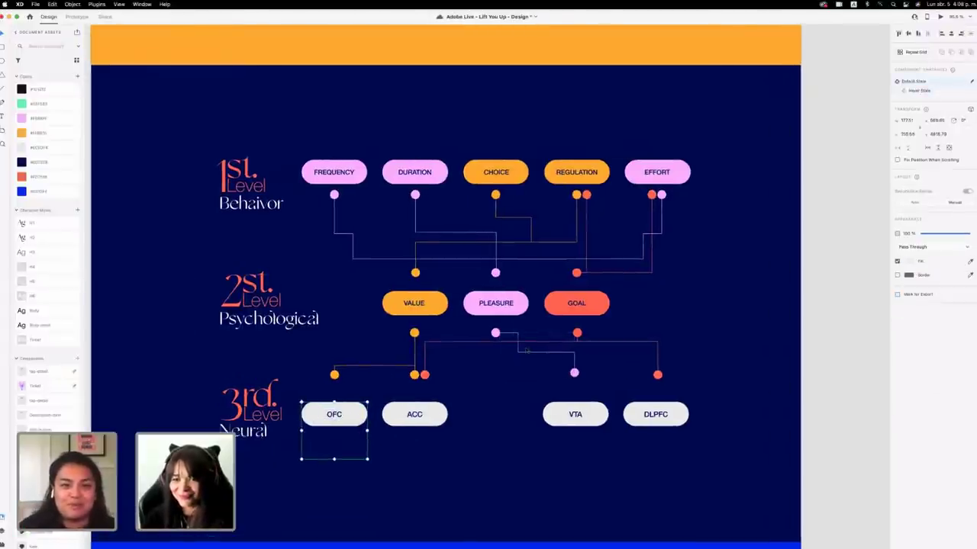
{"action": "scroll", "coordinate": [527, 349], "scroll_direction": "down", "scroll_amount": 2}
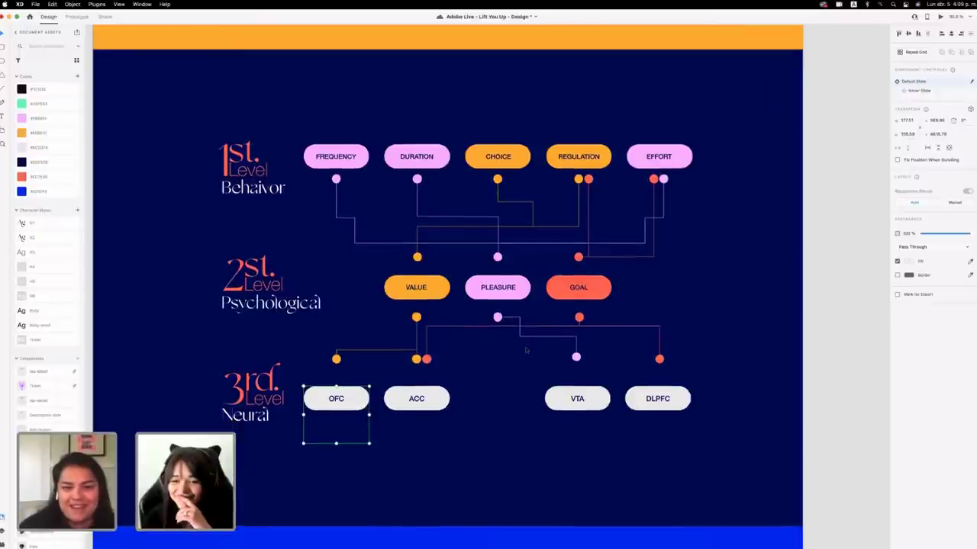
{"action": "scroll", "coordinate": [526, 351], "scroll_direction": "up", "scroll_amount": 1}
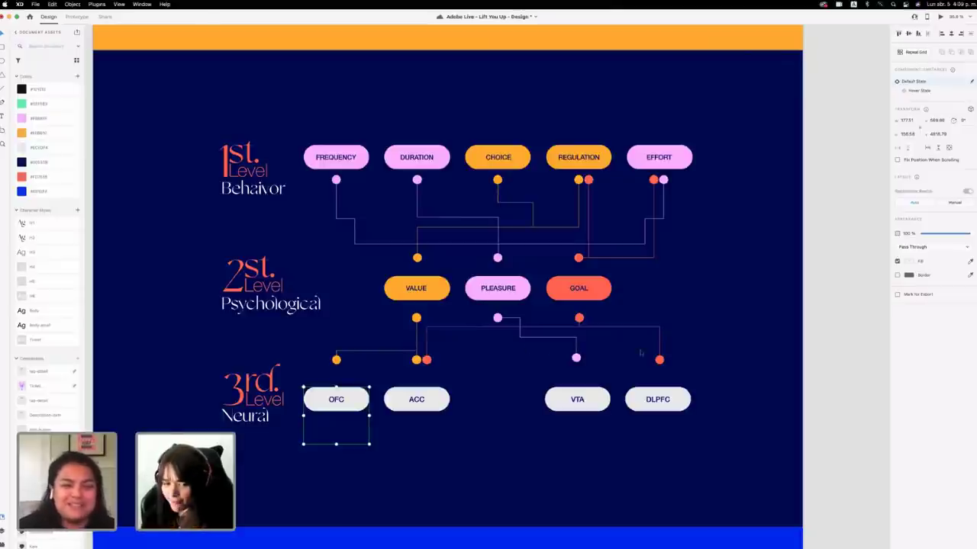
{"action": "left_click", "coordinate": [755, 344]}
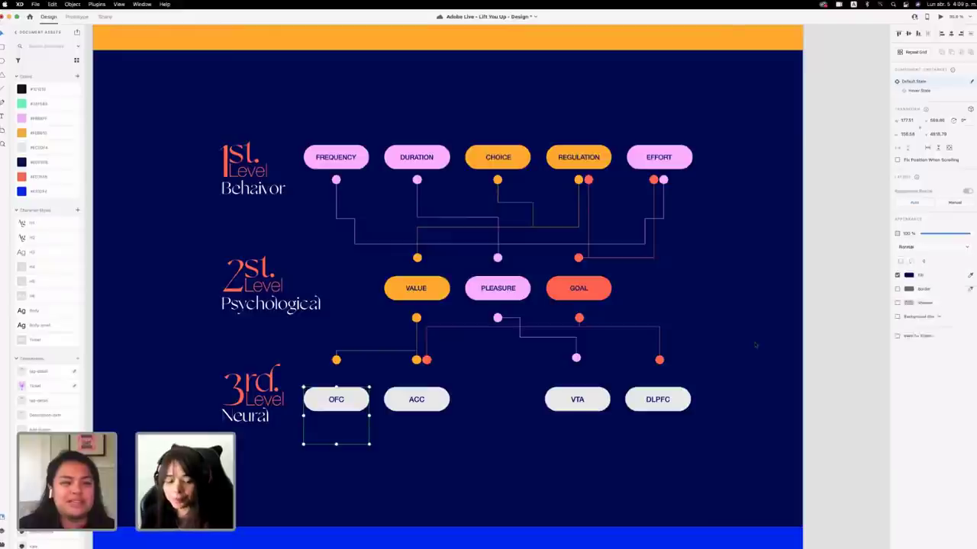
{"action": "scroll", "coordinate": [755, 345], "scroll_direction": "down", "scroll_amount": 2}
{"action": "scroll", "coordinate": [756, 345], "scroll_direction": "right", "scroll_amount": 2}
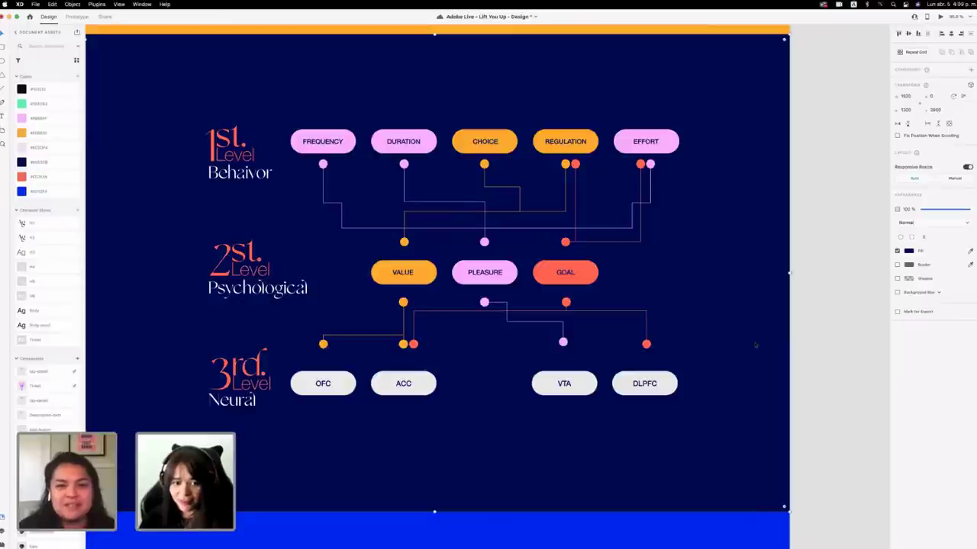
{"action": "left_click", "coordinate": [422, 274]}
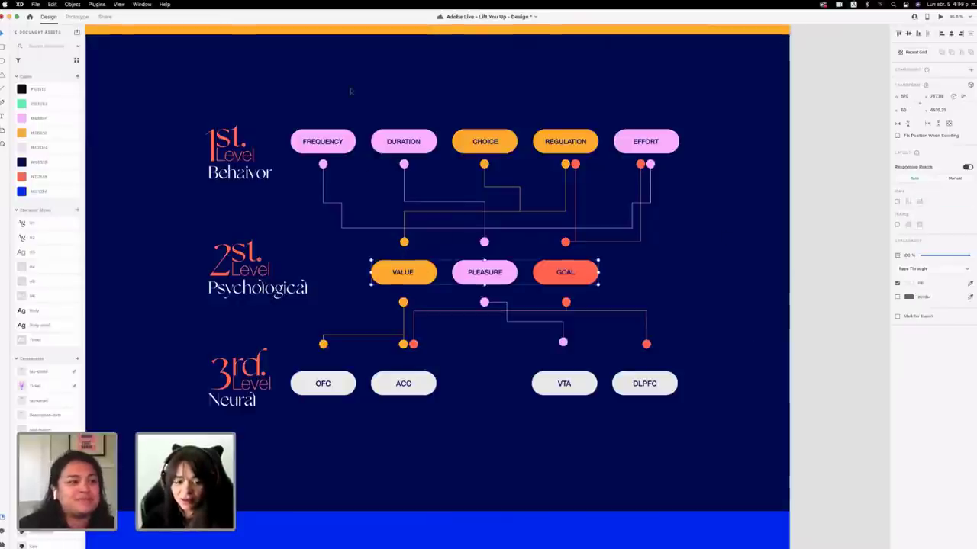
Inspect the ACC, VTA and DLPFC items on the Neural level in relation to the levels above them.
{"action": "left_click", "coordinate": [397, 142]}
{"action": "right_click", "coordinate": [394, 379]}
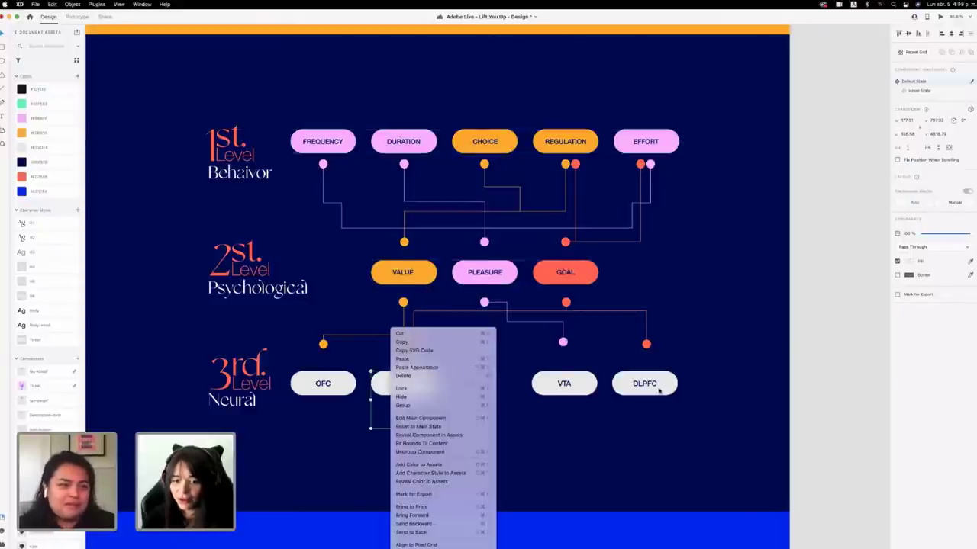
{"action": "left_click", "coordinate": [660, 390]}
{"action": "left_click", "coordinate": [736, 329]}
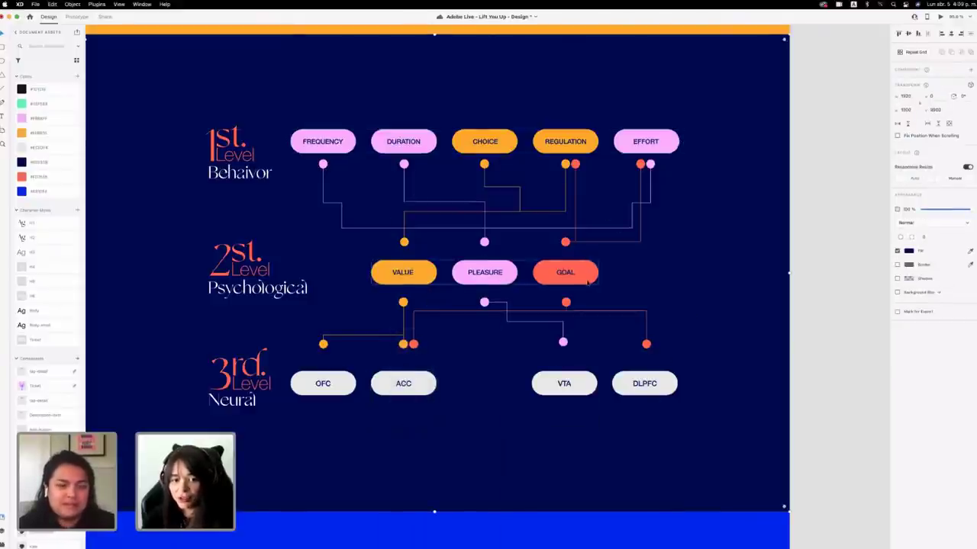
{"action": "left_click", "coordinate": [793, 288]}
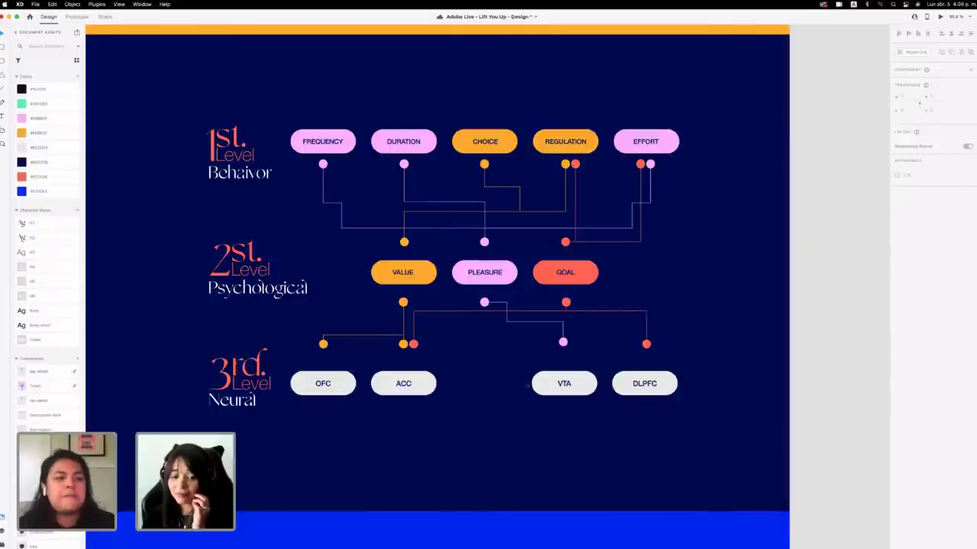
{"action": "left_click", "coordinate": [412, 387]}
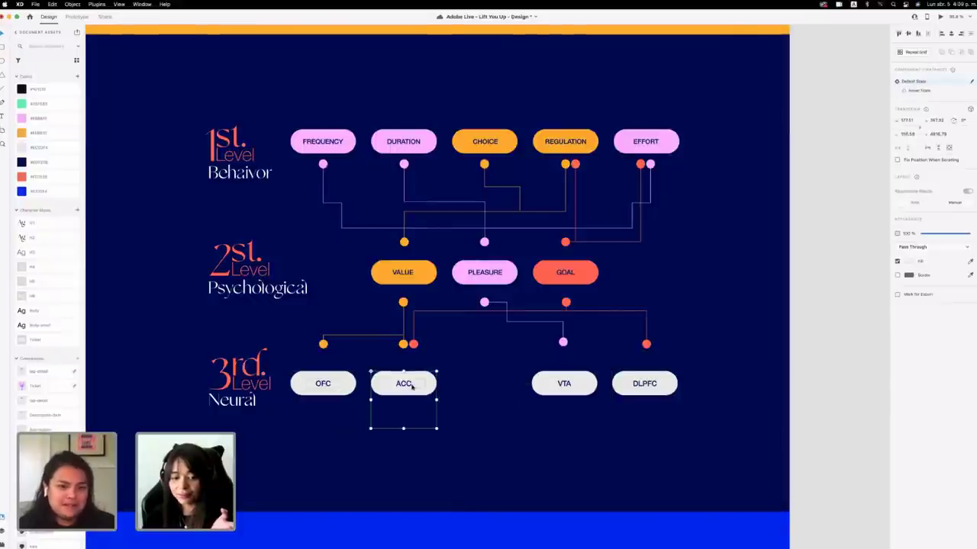
{"action": "left_click", "coordinate": [564, 384]}
{"action": "left_click", "coordinate": [650, 385]}
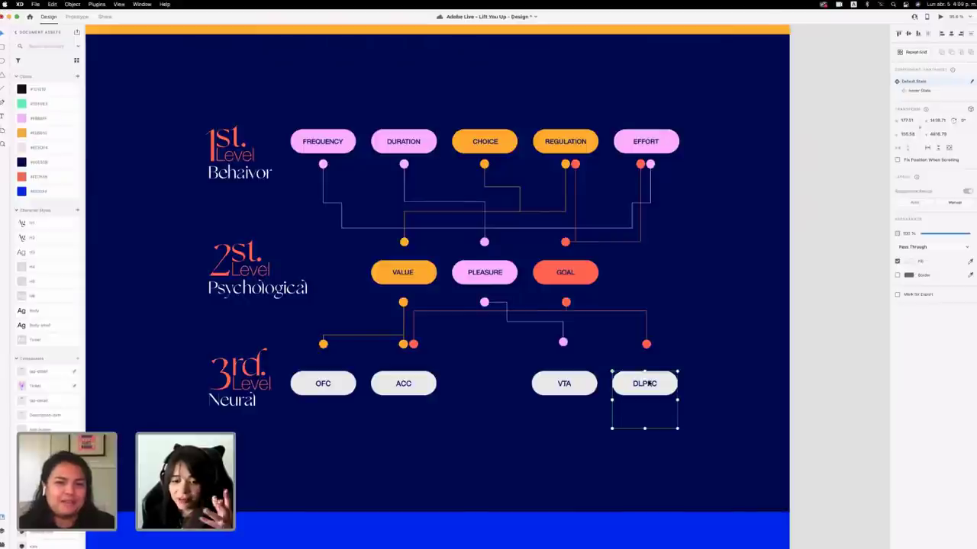
Review how the page continues from the three-level diagram into the Motivation Boosters section with its Reward Yourself text and staircase illustration.
{"action": "scroll", "coordinate": [547, 363], "scroll_direction": "left", "scroll_amount": 3}
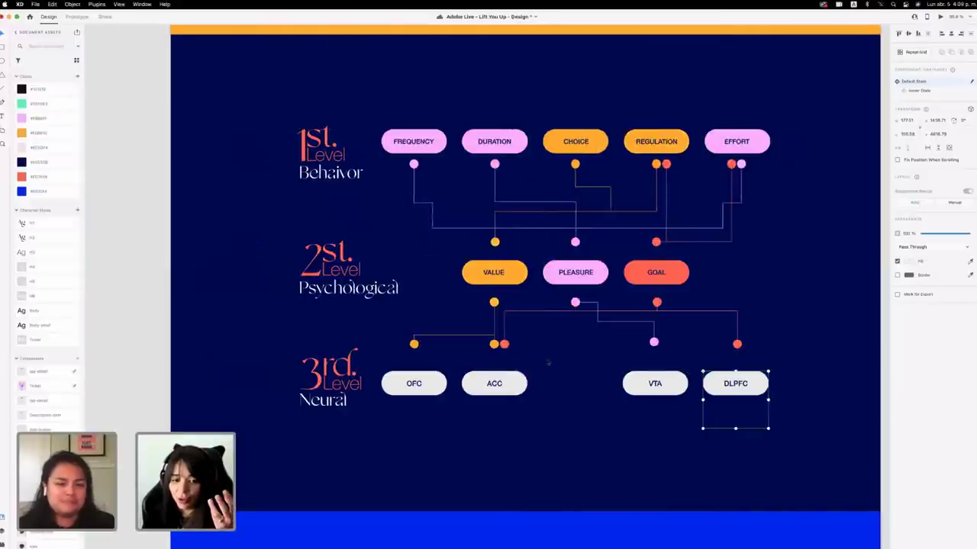
{"action": "scroll", "coordinate": [547, 364], "scroll_direction": "right", "scroll_amount": 2}
{"action": "scroll", "coordinate": [548, 363], "scroll_direction": "down", "scroll_amount": 1}
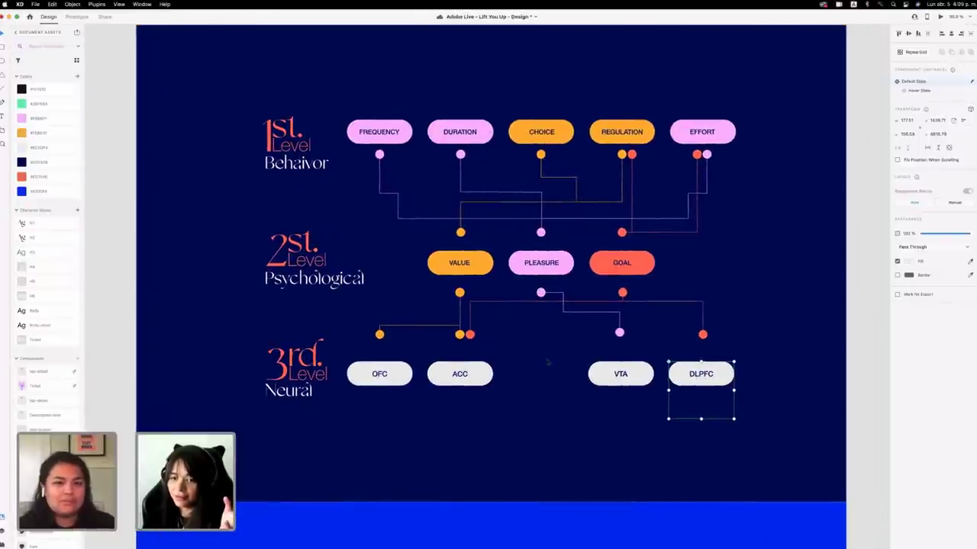
{"action": "scroll", "coordinate": [547, 362], "scroll_direction": "right", "scroll_amount": 1}
{"action": "scroll", "coordinate": [548, 362], "scroll_direction": "down", "scroll_amount": 1}
{"action": "scroll", "coordinate": [547, 363], "scroll_direction": "down", "scroll_amount": 2}
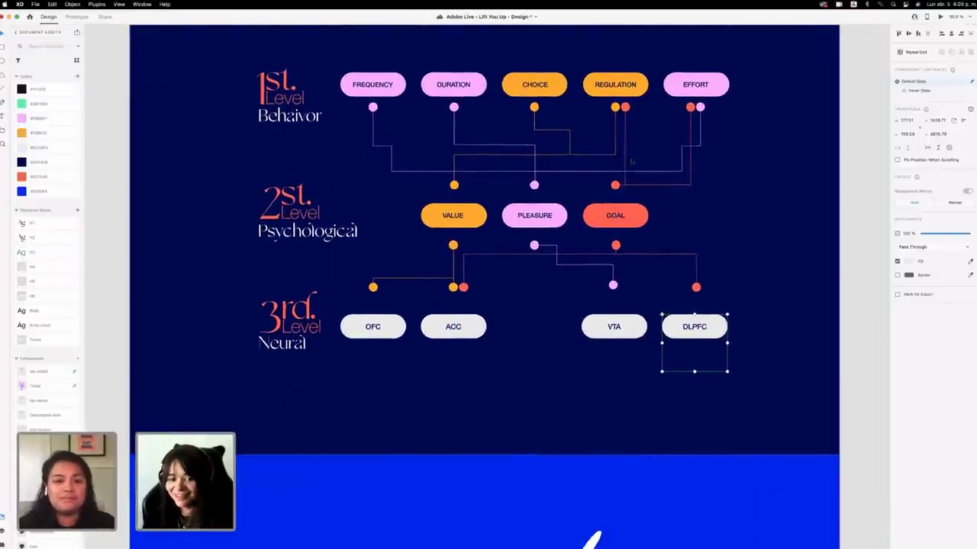
{"action": "scroll", "coordinate": [500, 298], "scroll_direction": "down", "scroll_amount": 2}
{"action": "scroll", "coordinate": [500, 298], "scroll_direction": "down", "scroll_amount": 2}
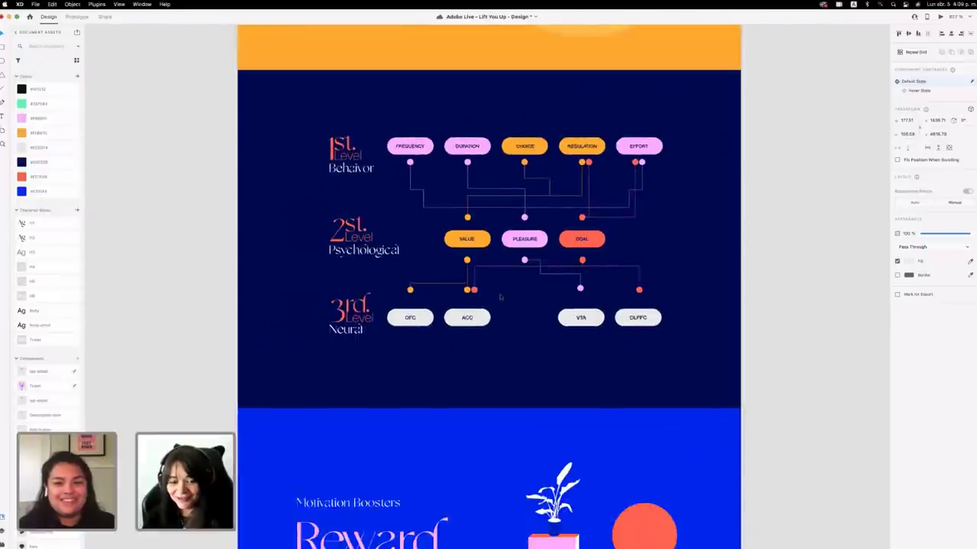
{"action": "scroll", "coordinate": [499, 297], "scroll_direction": "down", "scroll_amount": 3}
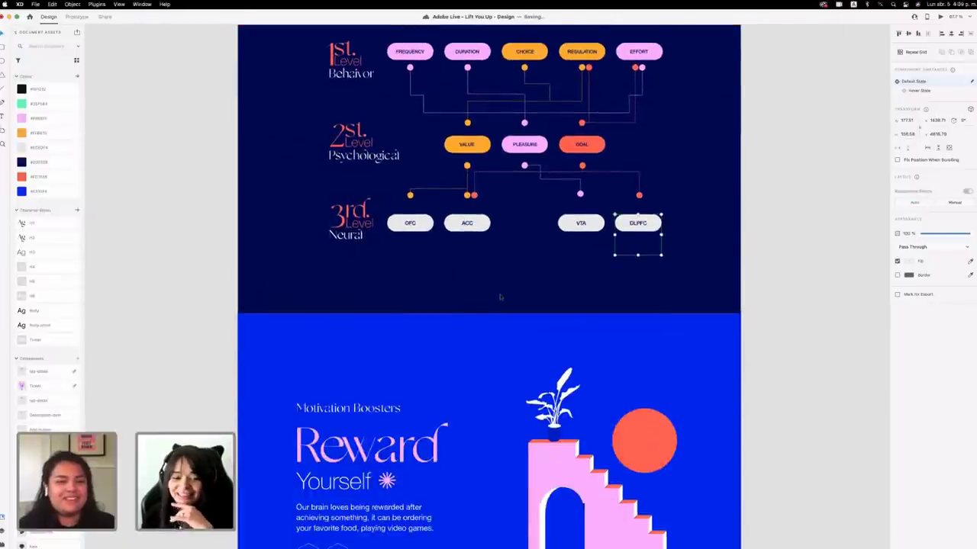
{"action": "scroll", "coordinate": [499, 298], "scroll_direction": "down", "scroll_amount": 3}
{"action": "left_click", "coordinate": [374, 302]}
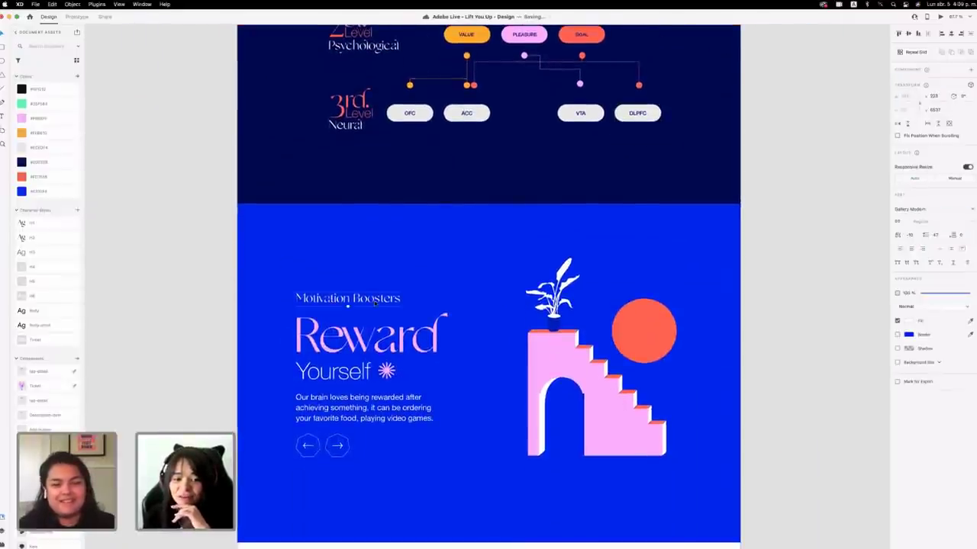
{"action": "scroll", "coordinate": [752, 381], "scroll_direction": "down", "scroll_amount": 3}
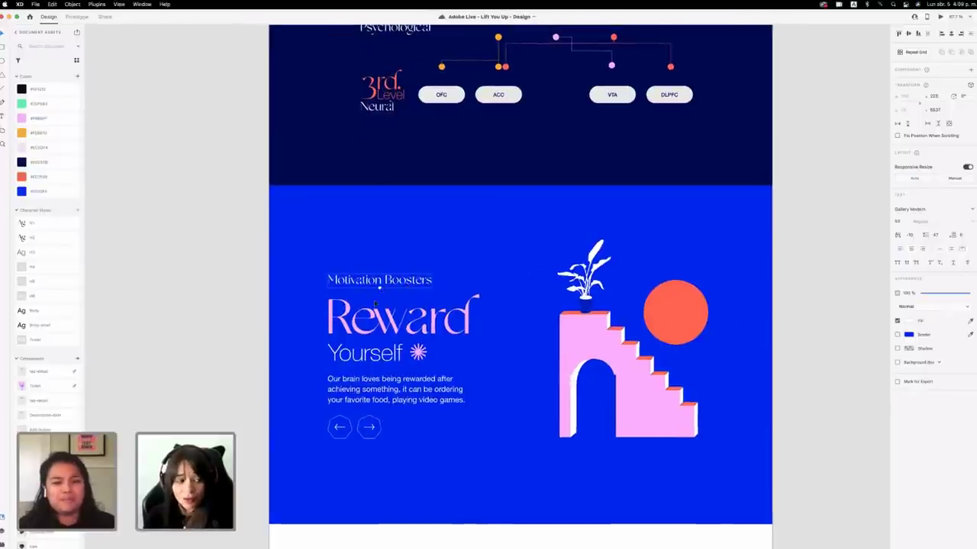
{"action": "scroll", "coordinate": [752, 381], "scroll_direction": "down", "scroll_amount": 5}
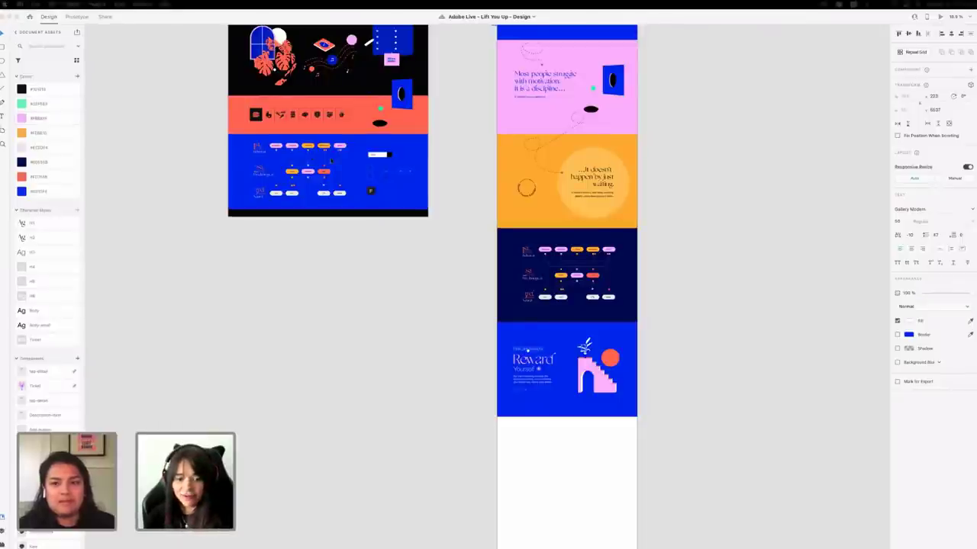
{"action": "scroll", "coordinate": [670, 421], "scroll_direction": "right", "scroll_amount": 1}
{"action": "left_click", "coordinate": [569, 374]}
{"action": "scroll", "coordinate": [619, 385], "scroll_direction": "up", "scroll_amount": 5}
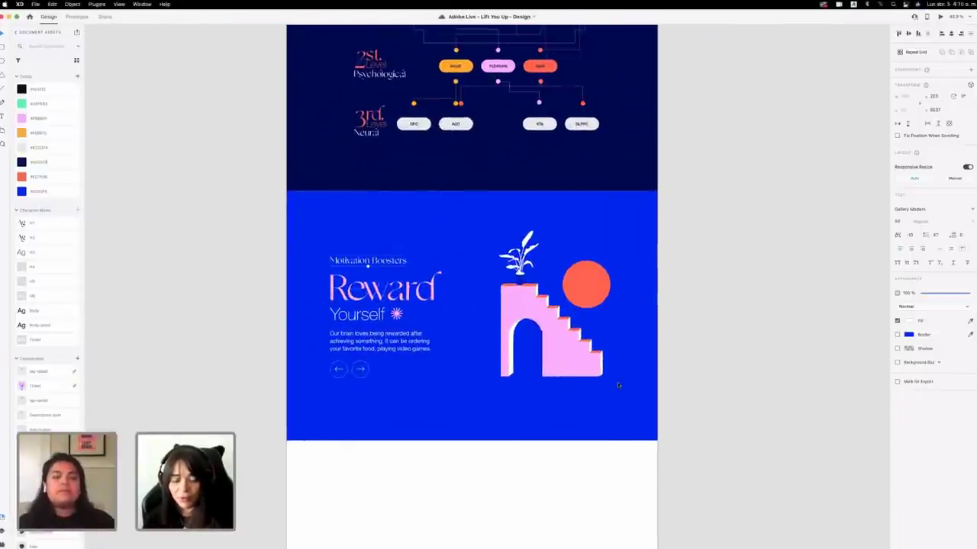
Duplicate the complete Reward Yourself section beside the Home page, level with the original, and save the document.
{"action": "left_click", "coordinate": [319, 226]}
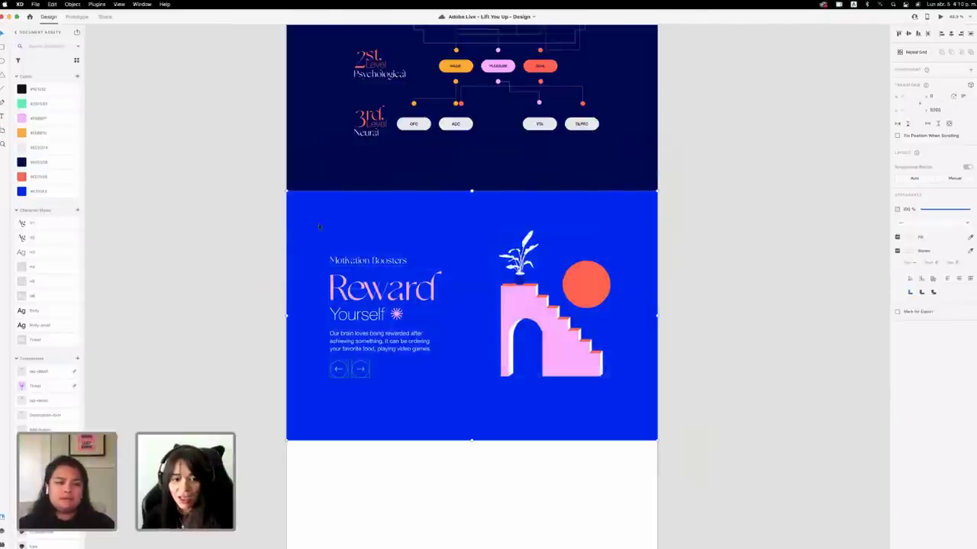
{"action": "scroll", "coordinate": [318, 224], "scroll_direction": "down", "scroll_amount": 5}
{"action": "left_click_drag", "start_coordinate": [318, 224], "coordinate": [535, 248]}
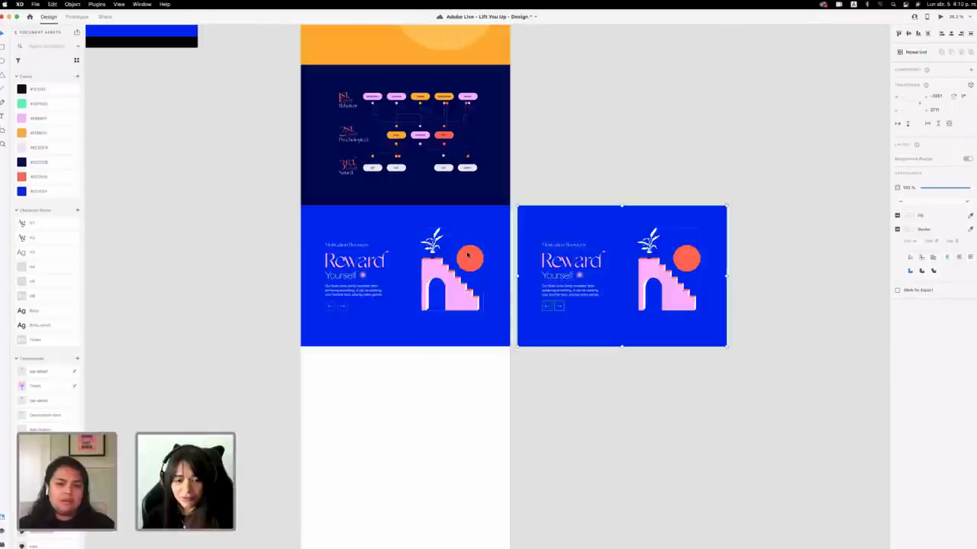
{"action": "scroll", "coordinate": [467, 256], "scroll_direction": "left", "scroll_amount": 1}
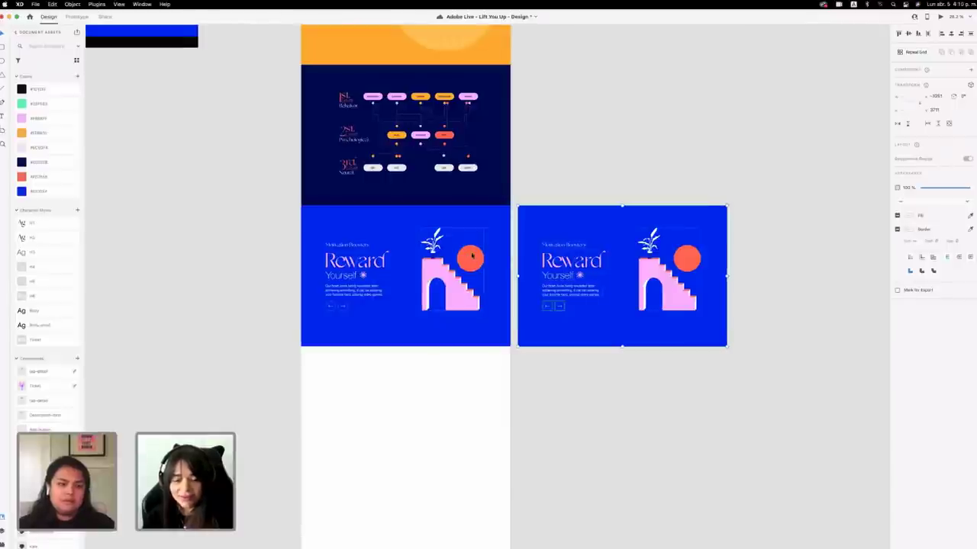
{"action": "key", "text": "Escape"}
{"action": "left_click", "coordinate": [387, 261]}
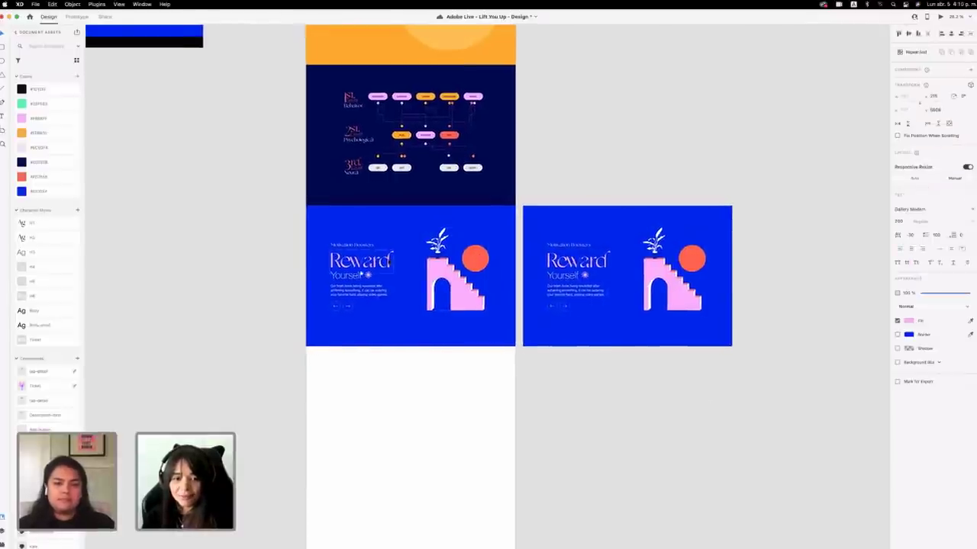
{"action": "scroll", "coordinate": [386, 259], "scroll_direction": "left", "scroll_amount": 5}
{"action": "scroll", "coordinate": [386, 260], "scroll_direction": "up", "scroll_amount": 3}
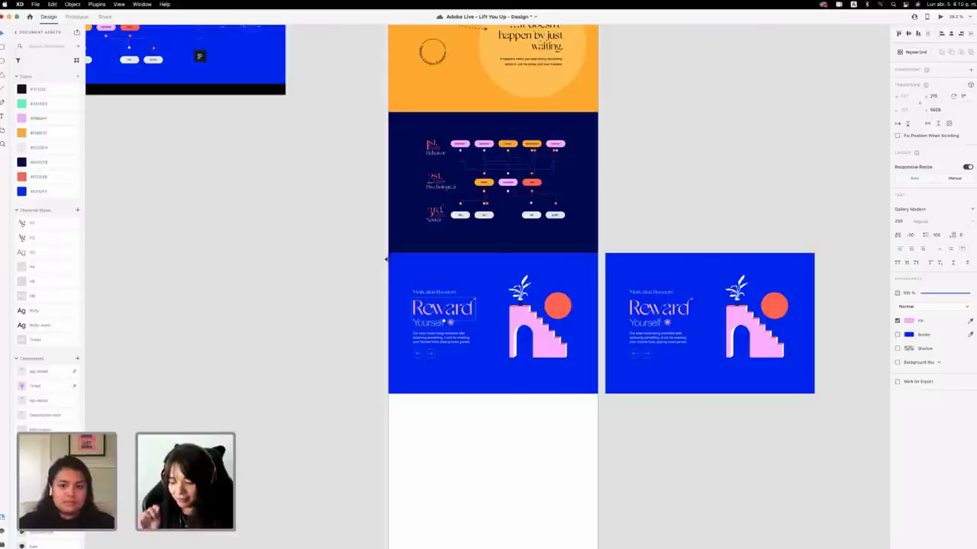
{"action": "key", "text": "super+s"}
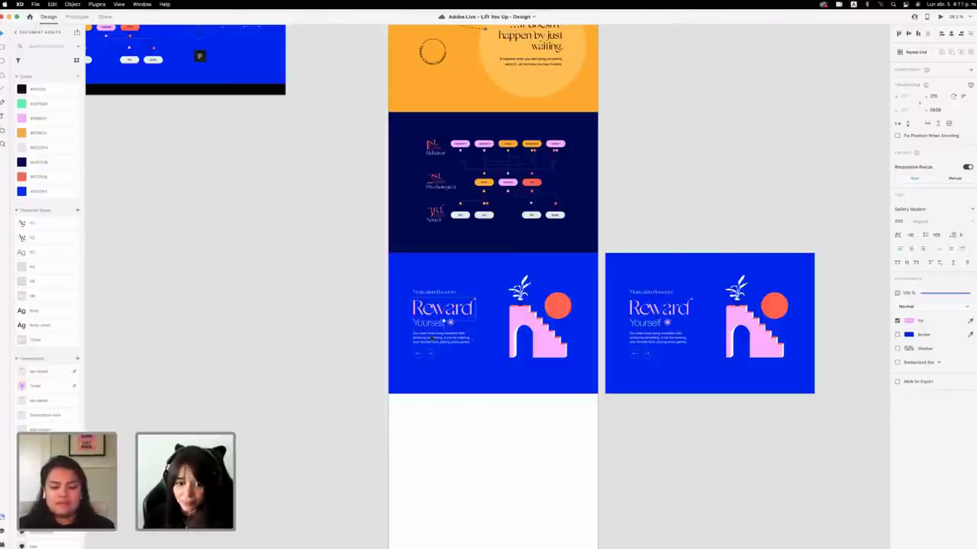
Examine the Reward Yourself section's text and illustration and compare it with the duplicate beside the page.
{"action": "scroll", "coordinate": [431, 337], "scroll_direction": "up", "scroll_amount": 5}
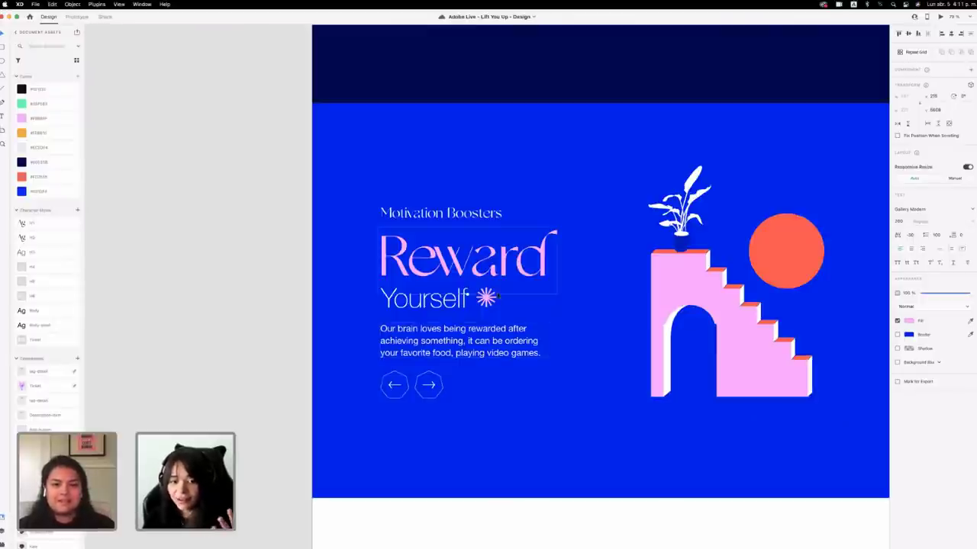
{"action": "scroll", "coordinate": [572, 277], "scroll_direction": "down", "scroll_amount": 1}
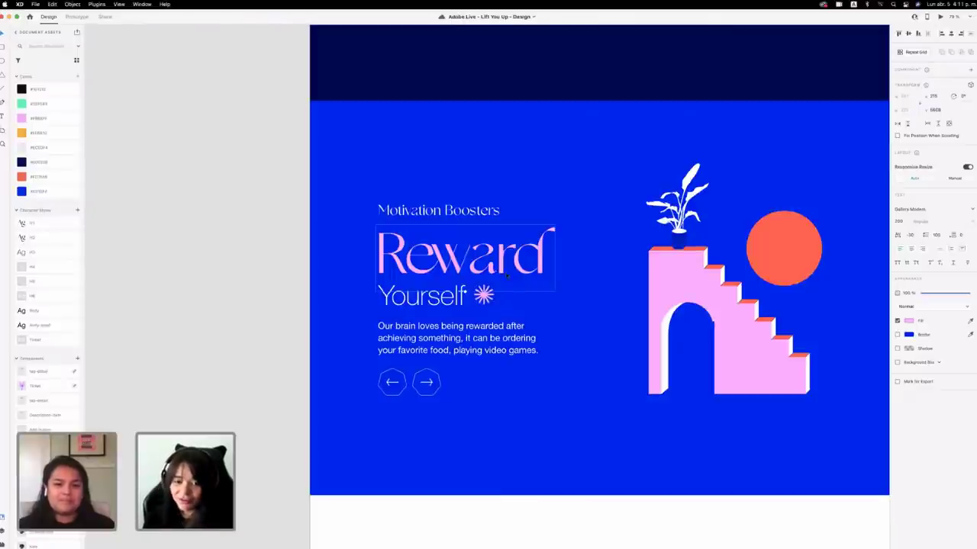
{"action": "left_click", "coordinate": [582, 318]}
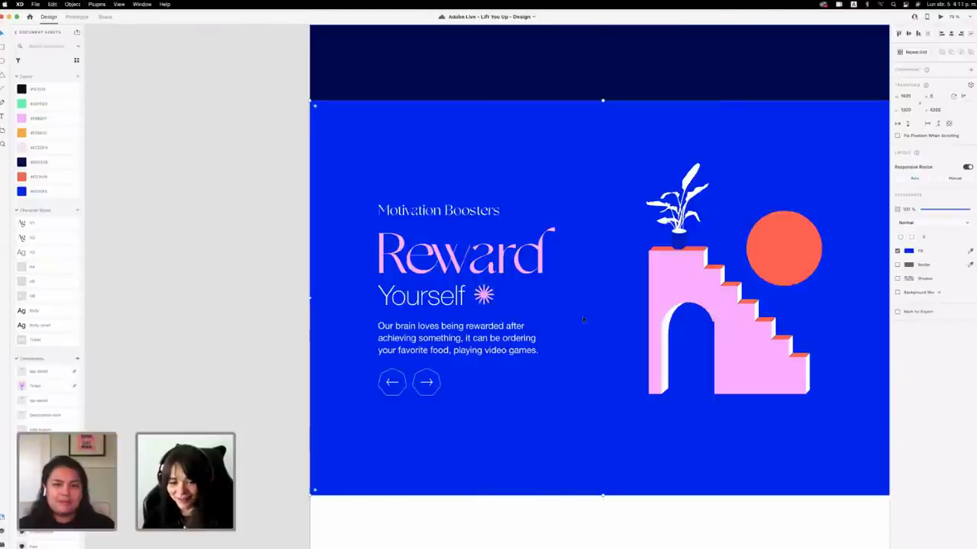
{"action": "scroll", "coordinate": [583, 318], "scroll_direction": "down", "scroll_amount": 5}
{"action": "scroll", "coordinate": [583, 318], "scroll_direction": "right", "scroll_amount": 5}
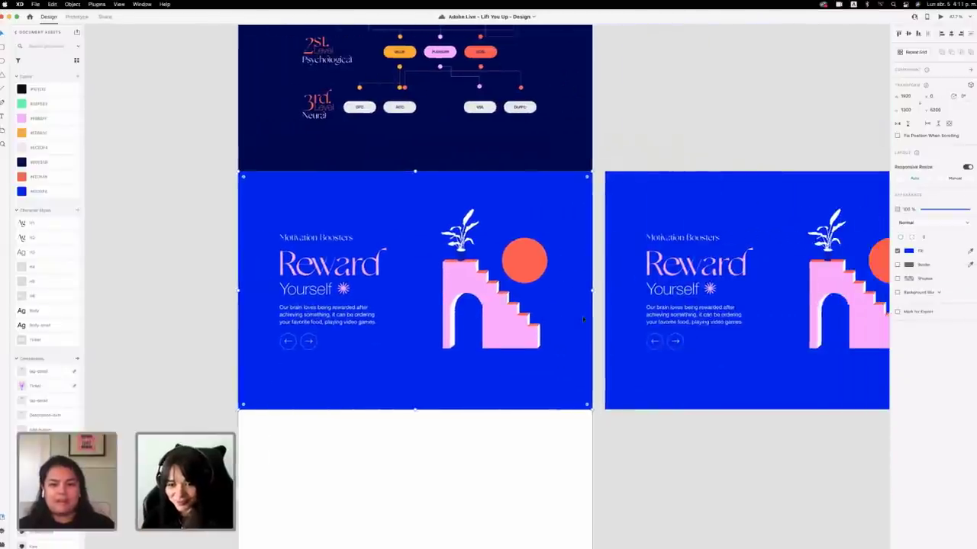
{"action": "scroll", "coordinate": [616, 313], "scroll_direction": "down", "scroll_amount": 2}
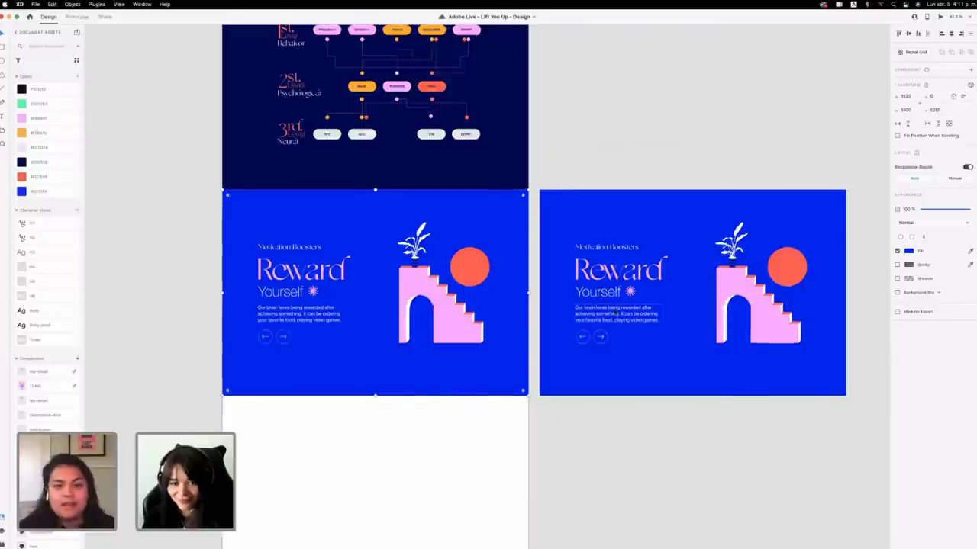
{"action": "scroll", "coordinate": [616, 312], "scroll_direction": "up", "scroll_amount": 2}
{"action": "left_click", "coordinate": [493, 328]}
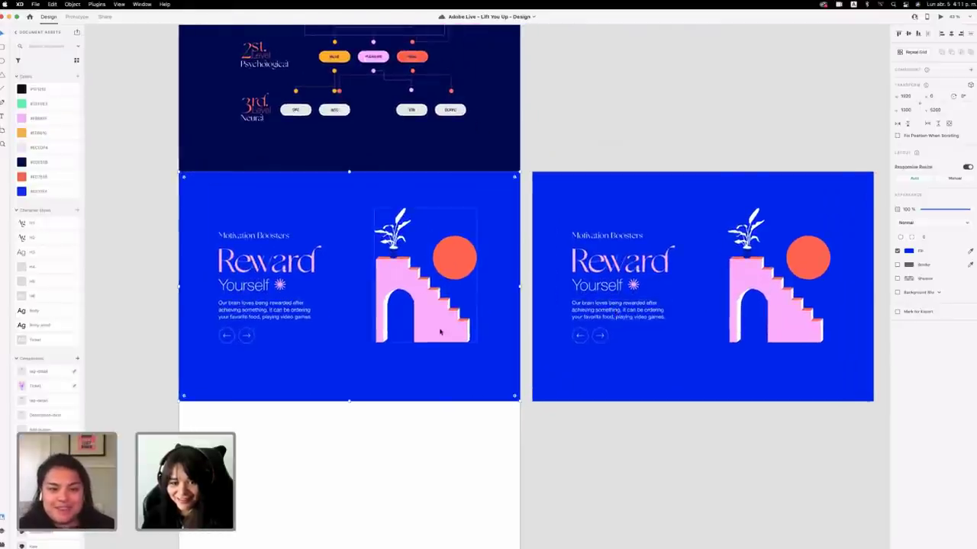
Examine the heptagonal arrow buttons below the Reward Yourself description, selecting the forward arrow component.
{"action": "scroll", "coordinate": [246, 336], "scroll_direction": "up", "scroll_amount": 10}
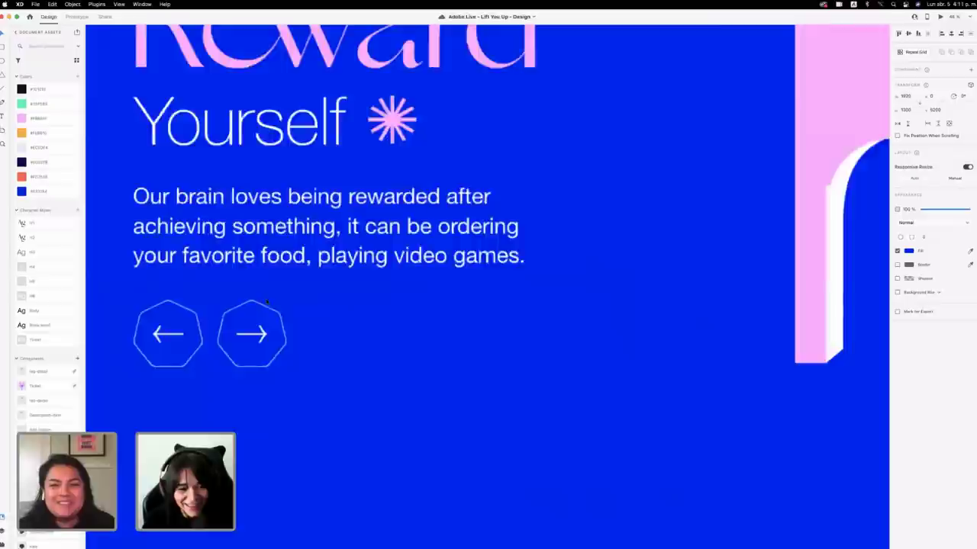
{"action": "left_click", "coordinate": [267, 296]}
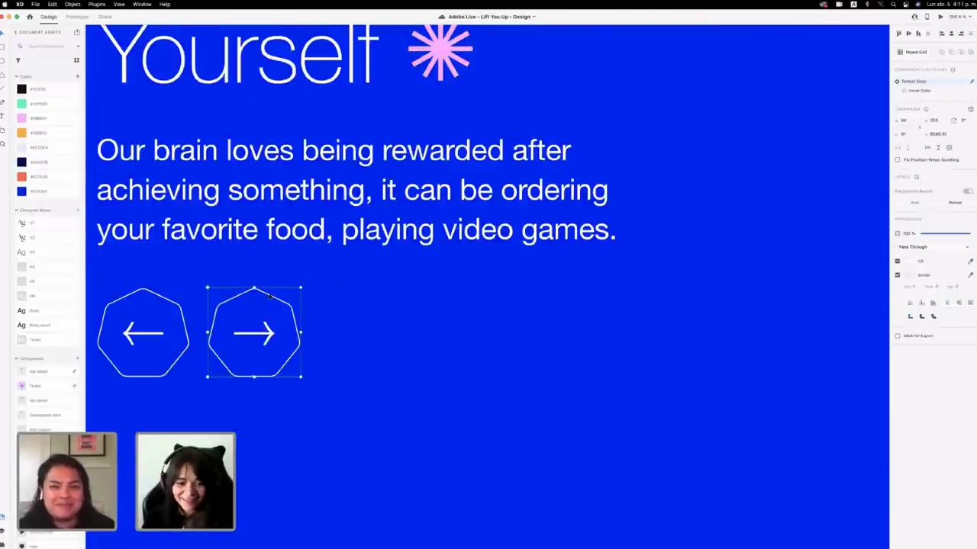
{"action": "scroll", "coordinate": [268, 296], "scroll_direction": "down", "scroll_amount": 8}
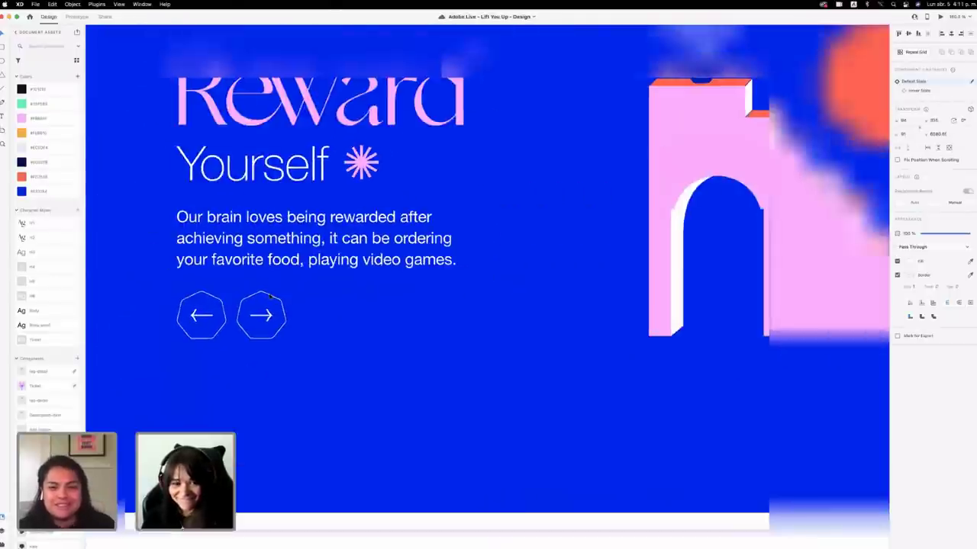
{"action": "scroll", "coordinate": [269, 296], "scroll_direction": "down", "scroll_amount": 5}
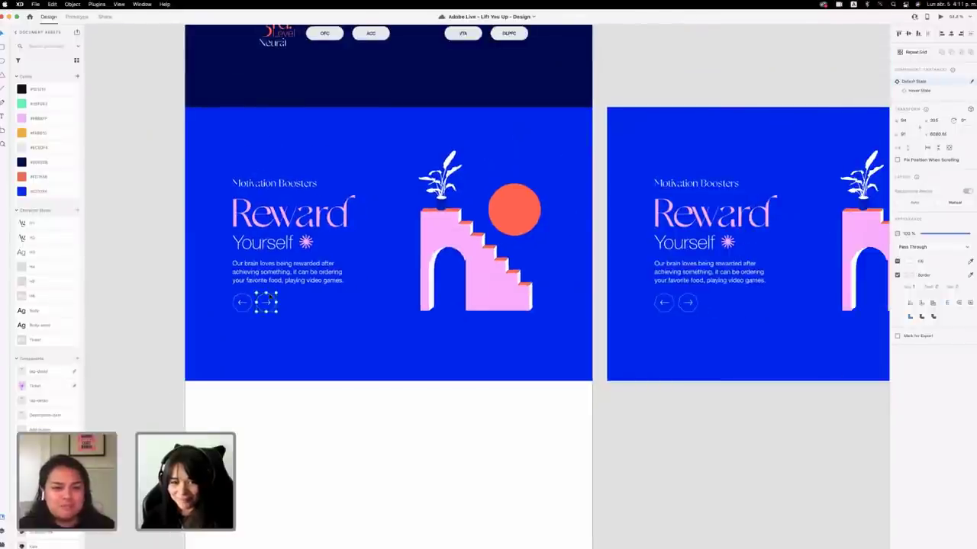
{"action": "scroll", "coordinate": [269, 296], "scroll_direction": "left", "scroll_amount": 5}
{"action": "left_click", "coordinate": [298, 310]}
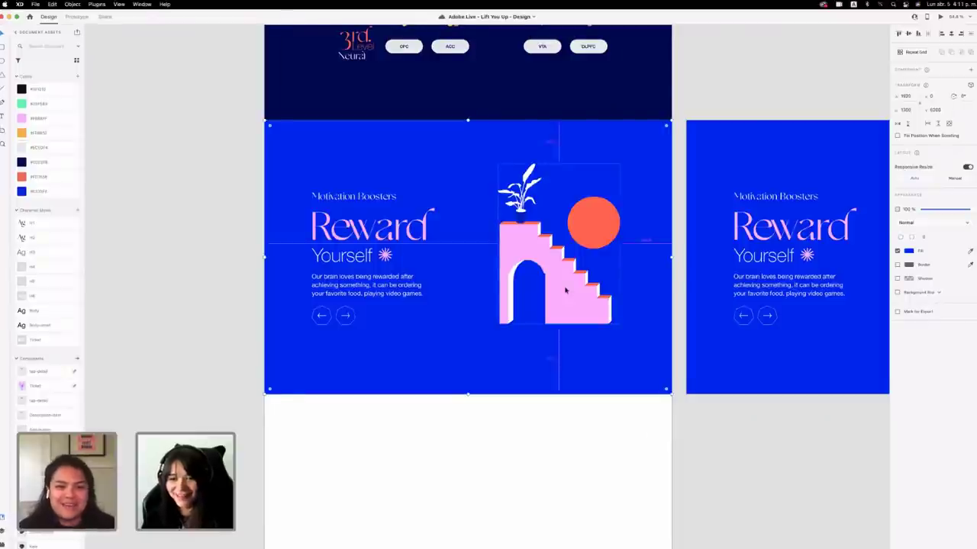
Replace the pink Reward heading in the duplicated section with "Change".
{"action": "scroll", "coordinate": [565, 290], "scroll_direction": "down", "scroll_amount": 5}
{"action": "scroll", "coordinate": [565, 290], "scroll_direction": "down", "scroll_amount": 4}
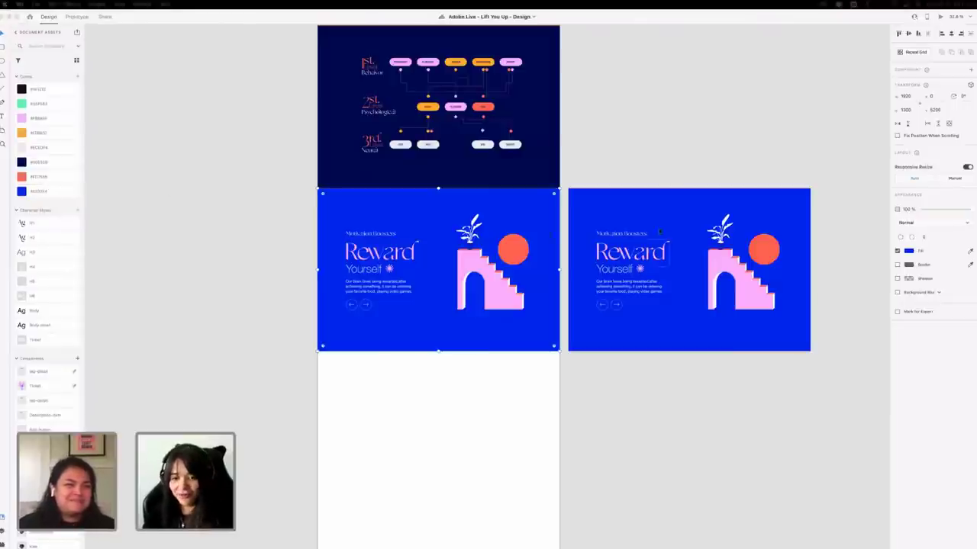
{"action": "left_click", "coordinate": [643, 254]}
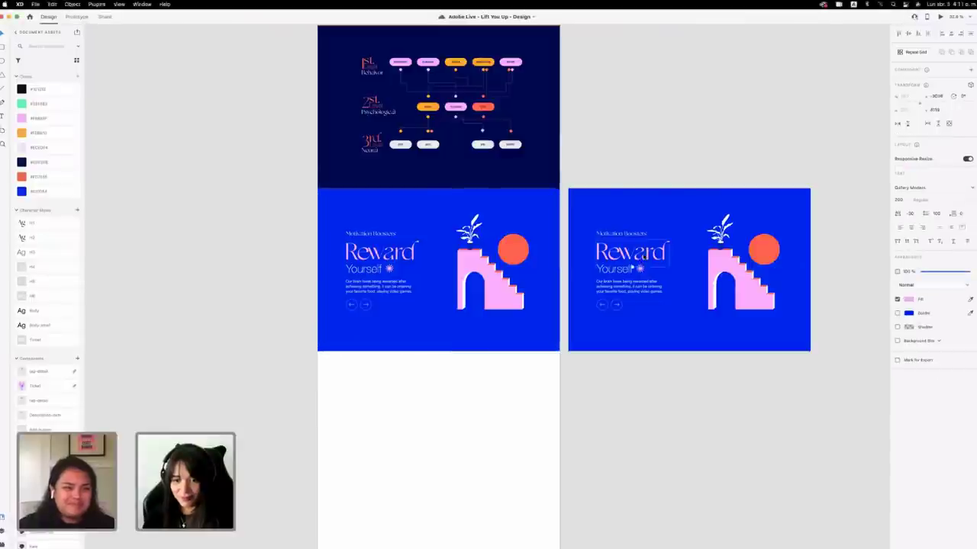
{"action": "double_click", "coordinate": [643, 254]}
{"action": "type", "text": "Change"}
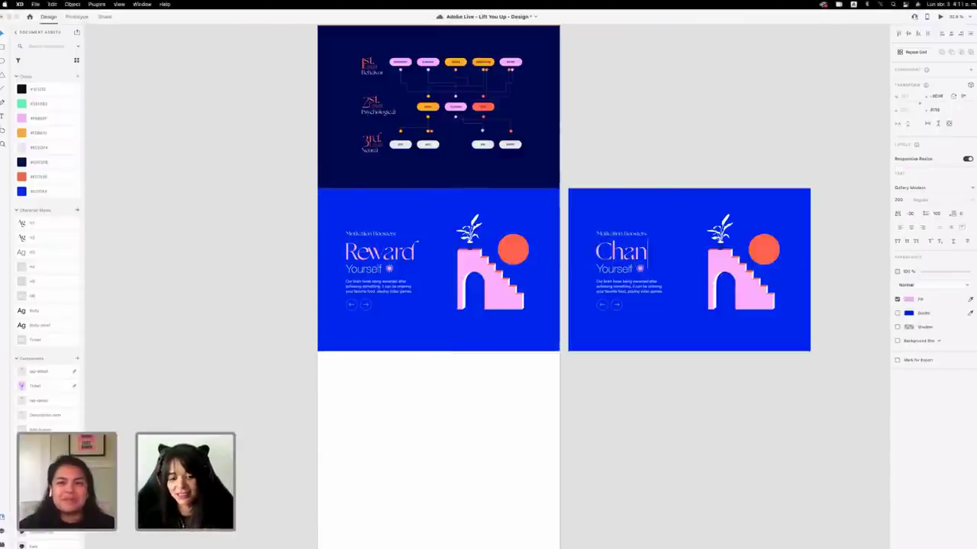
Replace the duplicated section's Yourself subheading with "Location" and shift the pink starburst slightly away from the word.
{"action": "left_click", "coordinate": [649, 273]}
{"action": "double_click", "coordinate": [632, 269]}
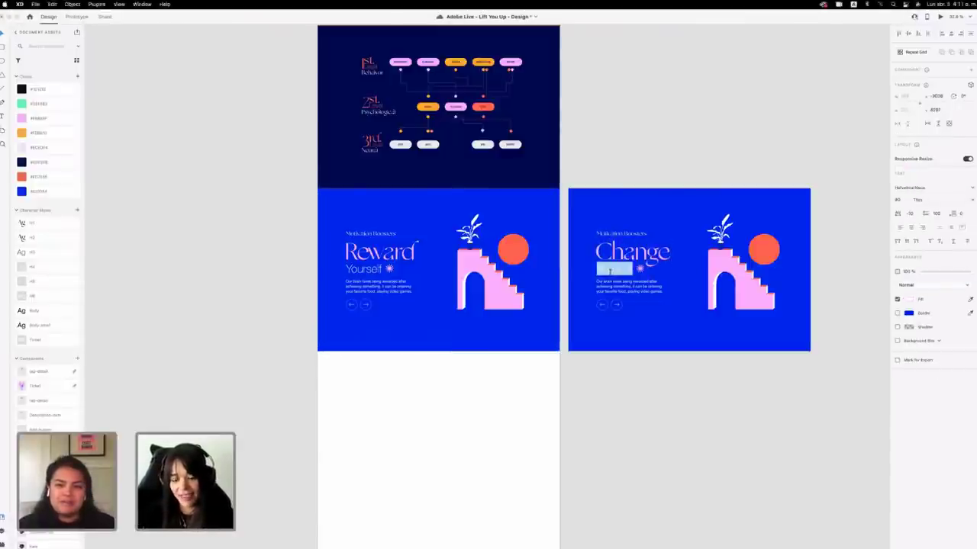
{"action": "type", "text": "Location"}
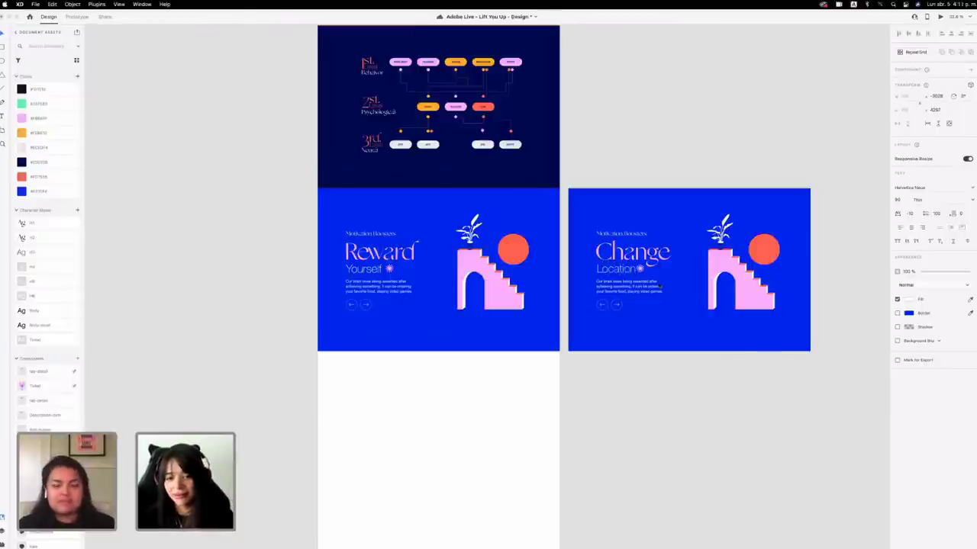
{"action": "key", "text": "Escape"}
{"action": "scroll", "coordinate": [643, 270], "scroll_direction": "up", "scroll_amount": 5}
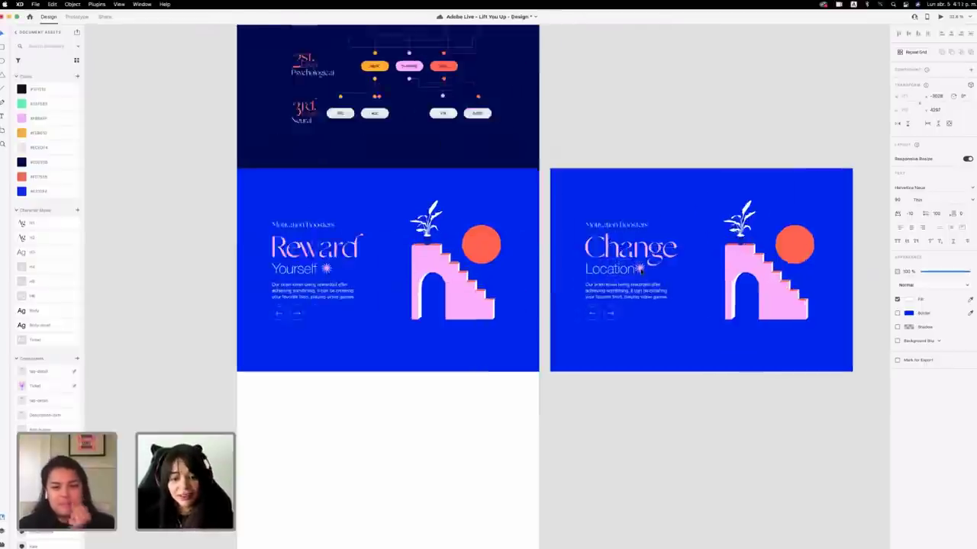
{"action": "left_click_drag", "start_coordinate": [640, 270], "coordinate": [645, 272]}
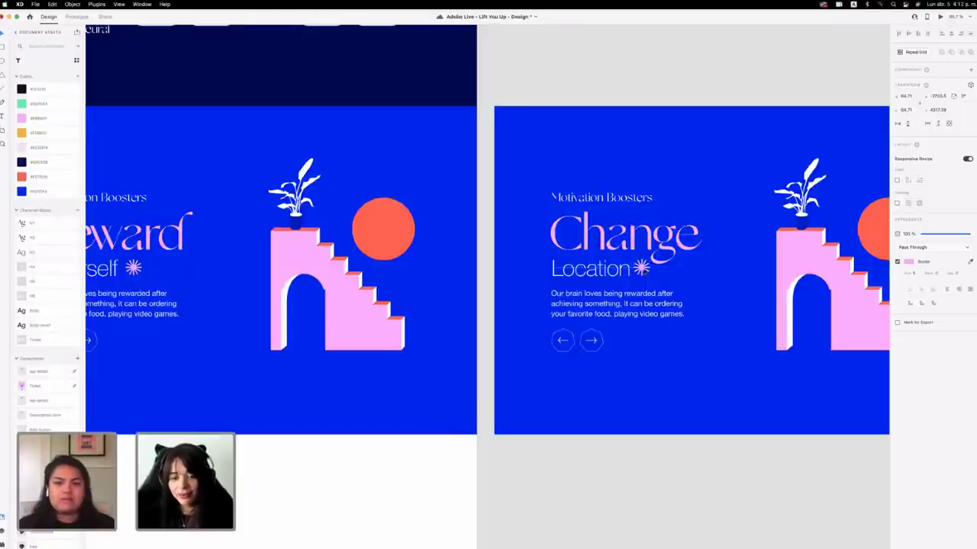
{"action": "scroll", "coordinate": [650, 268], "scroll_direction": "right", "scroll_amount": 5}
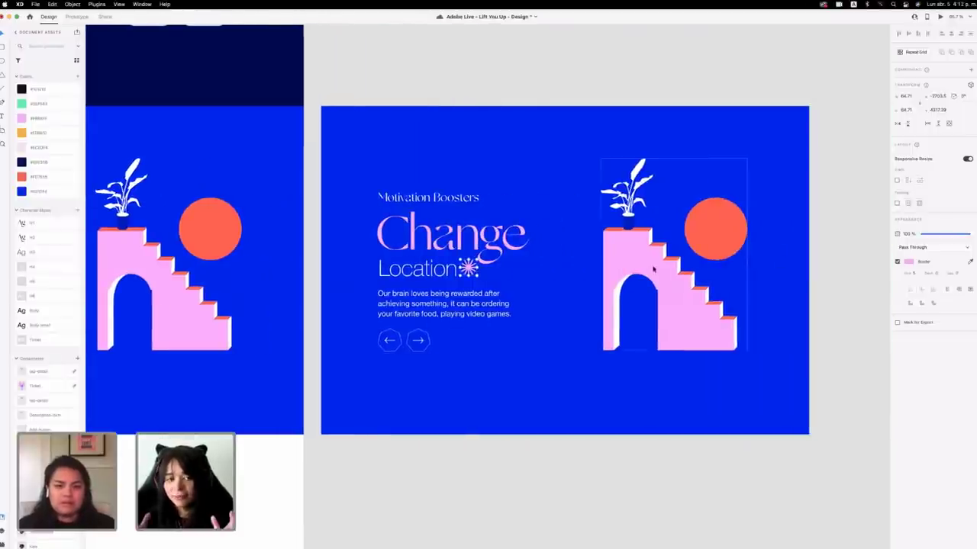
Replace the slide's description with "Travel anytime you have the opportunity, but something simple like moving your setup or spice up a little bit is really helpful.".
{"action": "left_click", "coordinate": [427, 305]}
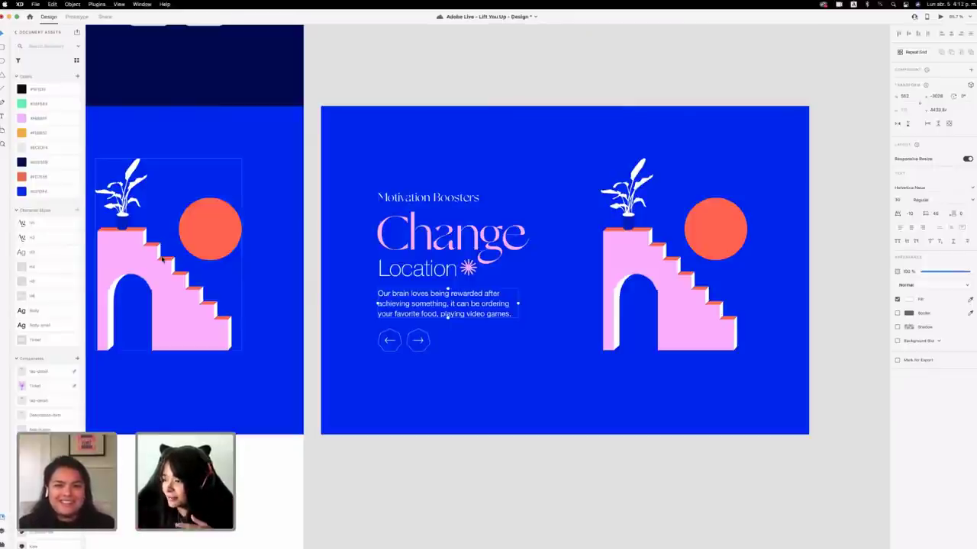
{"action": "key", "text": "super+s"}
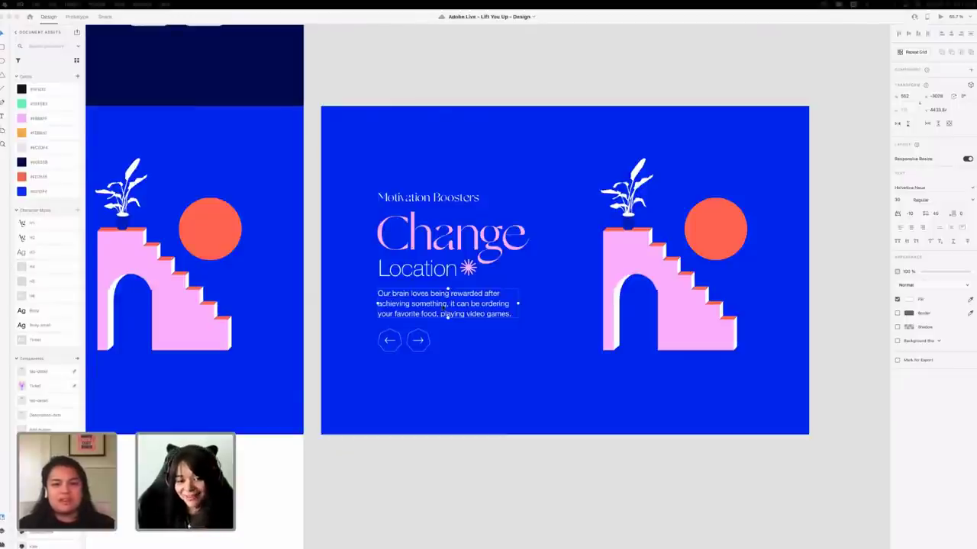
{"action": "key", "text": "super+a"}
{"action": "type", "text": "Travel anytime you have the opportunity, but something simple like moving your setup or spice up a little bit is really helpful."}
{"action": "key", "text": "Escape"}
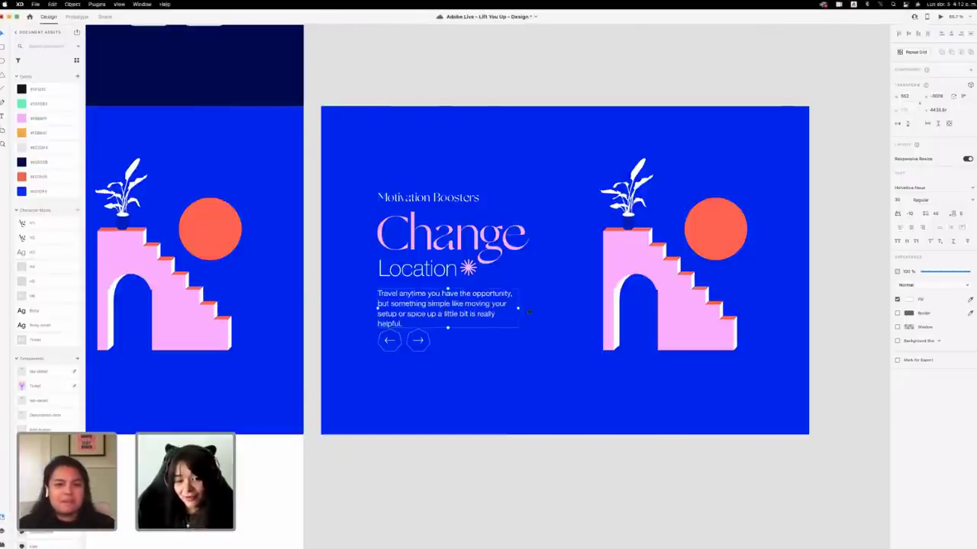
Widen the Change Location description's text box slightly so the paragraph wraps onto three lines.
{"action": "left_click_drag", "start_coordinate": [518, 308], "coordinate": [525, 309]}
{"action": "left_click", "coordinate": [547, 334]}
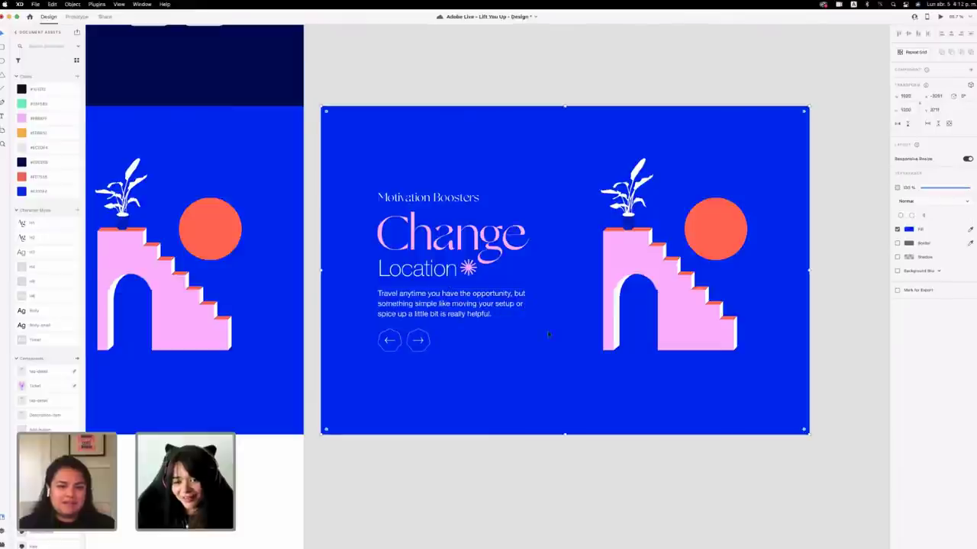
{"action": "scroll", "coordinate": [548, 334], "scroll_direction": "down", "scroll_amount": 8}
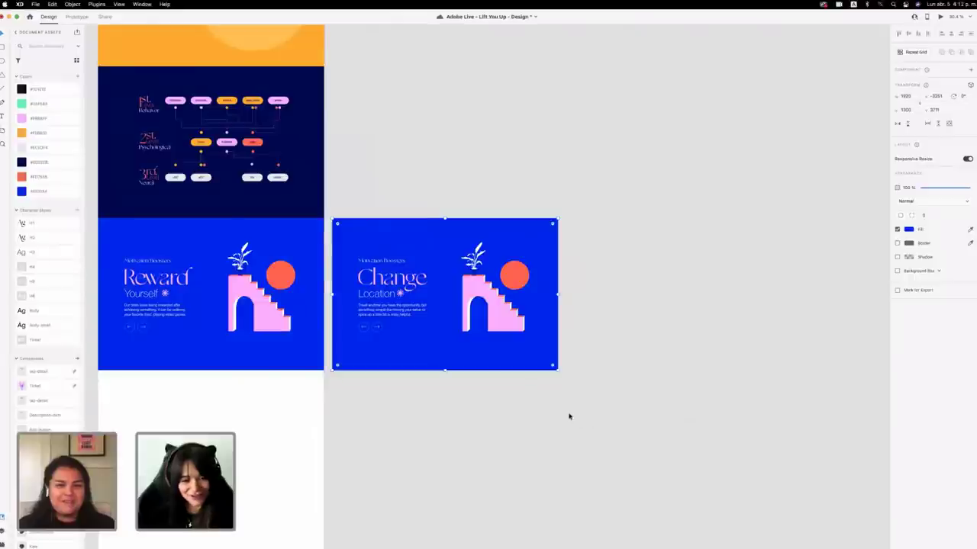
Bring the arched window and monstera illustration from the black assets artboard onto the Change Location slide, over the staircase illustration.
{"action": "scroll", "coordinate": [569, 417], "scroll_direction": "down", "scroll_amount": 6}
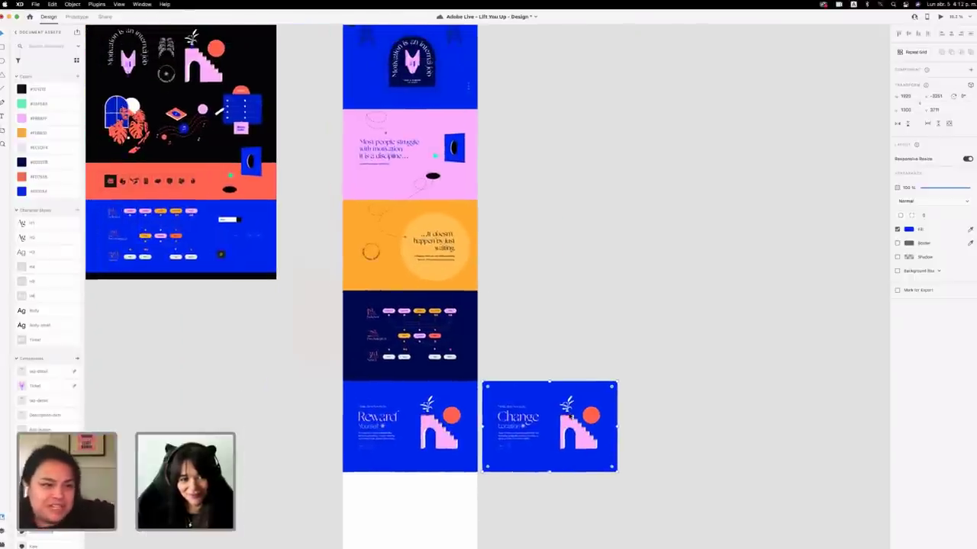
{"action": "scroll", "coordinate": [580, 396], "scroll_direction": "left", "scroll_amount": 3}
{"action": "left_click", "coordinate": [167, 128]}
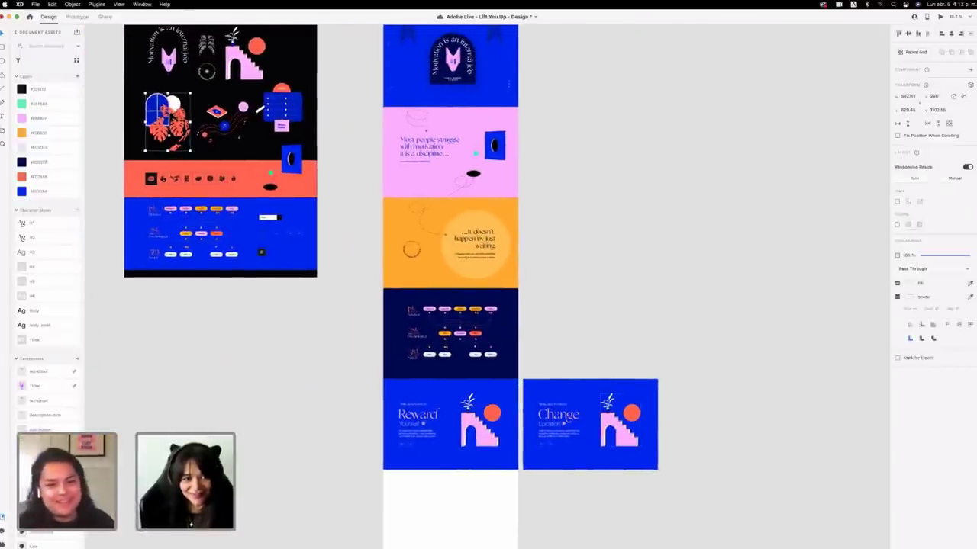
{"action": "left_click_drag", "start_coordinate": [170, 118], "coordinate": [627, 413]}
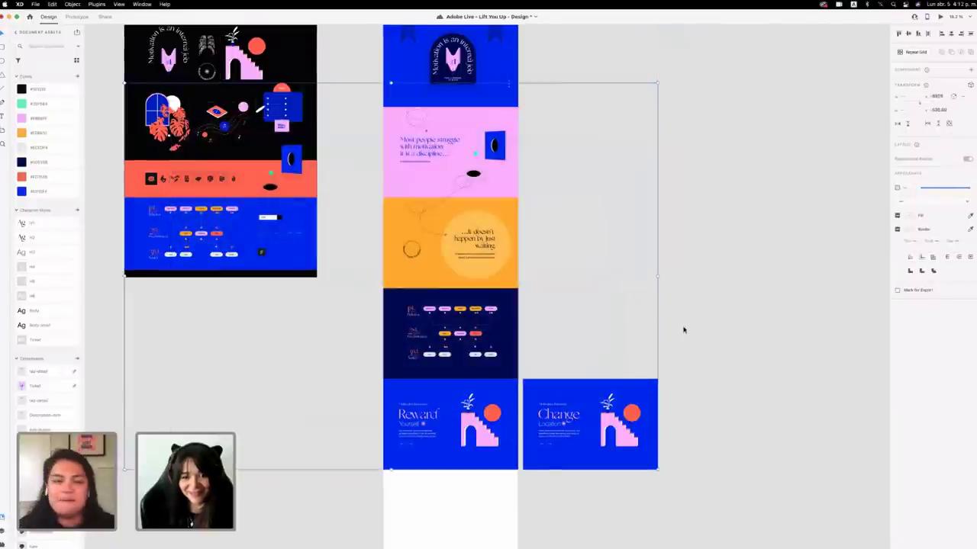
{"action": "left_click", "coordinate": [683, 331]}
{"action": "left_click_drag", "start_coordinate": [166, 115], "coordinate": [686, 438]}
{"action": "scroll", "coordinate": [676, 433], "scroll_direction": "up", "scroll_amount": 5}
{"action": "left_click_drag", "start_coordinate": [748, 446], "coordinate": [478, 372]}
Delete the staircase illustration from the Change Location slide and adjust the window illustration's vertical position.
{"action": "left_click", "coordinate": [526, 356]}
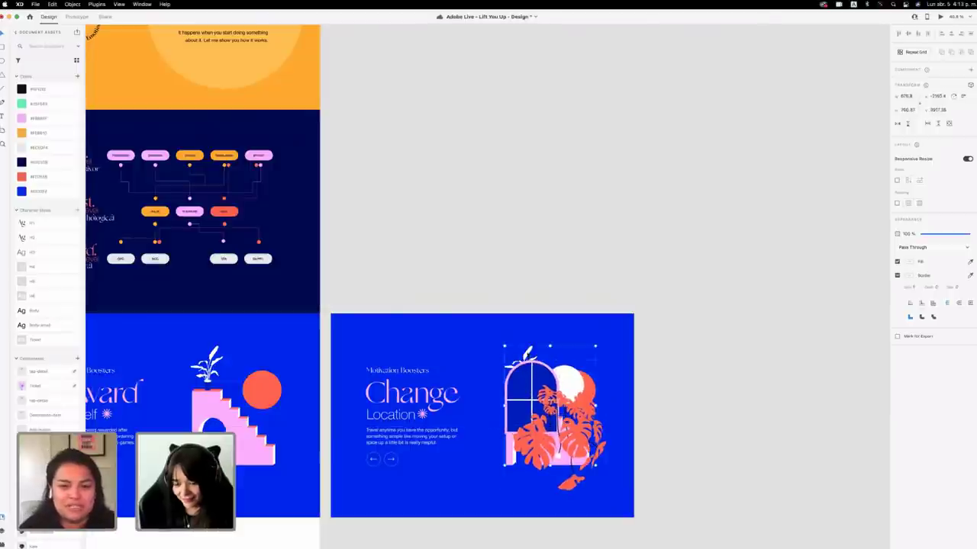
{"action": "key", "text": "Delete"}
{"action": "left_click_drag", "start_coordinate": [572, 386], "coordinate": [572, 382]}
{"action": "left_click", "coordinate": [704, 437]}
{"action": "left_click_drag", "start_coordinate": [572, 434], "coordinate": [572, 433]}
{"action": "left_click", "coordinate": [724, 423]}
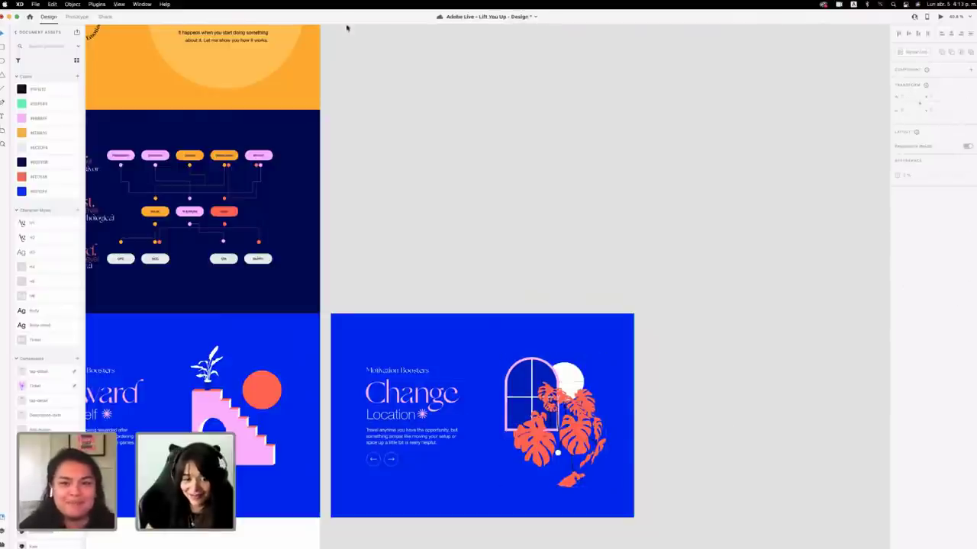
Duplicate the complete Change Location slide and place the copy beside it, level with the original.
{"action": "scroll", "coordinate": [632, 433], "scroll_direction": "down", "scroll_amount": 2}
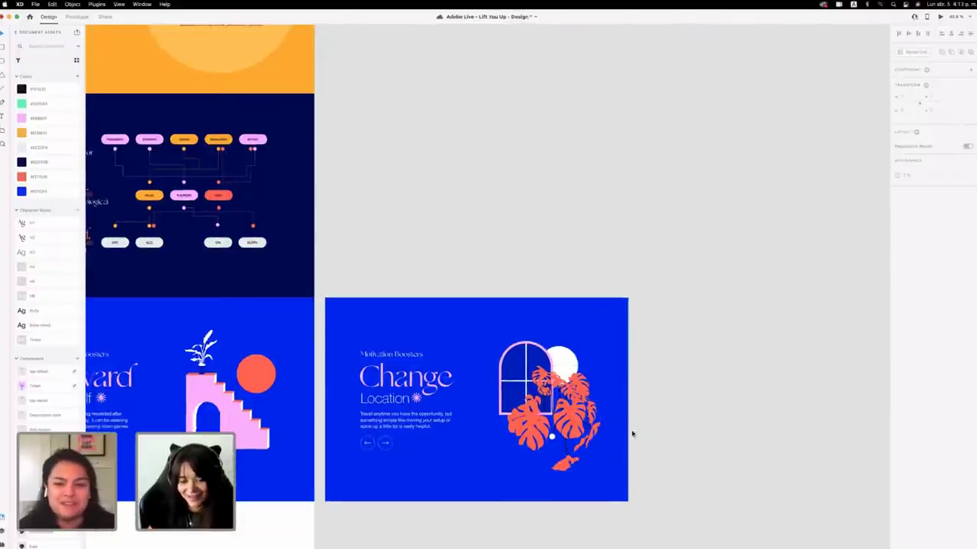
{"action": "left_click_drag", "start_coordinate": [678, 450], "coordinate": [367, 302]}
{"action": "key", "text": "super+d"}
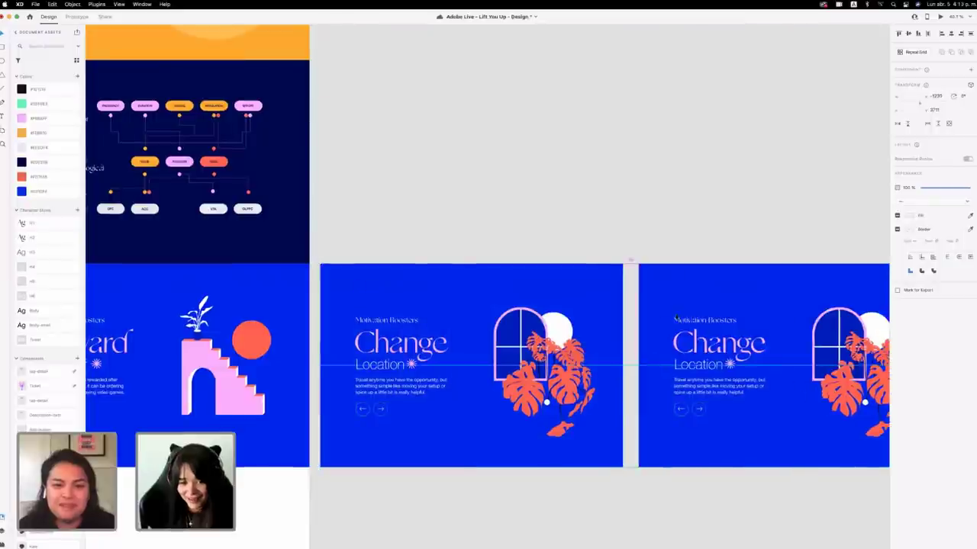
{"action": "left_click", "coordinate": [519, 236]}
{"action": "scroll", "coordinate": [520, 236], "scroll_direction": "right", "scroll_amount": 5}
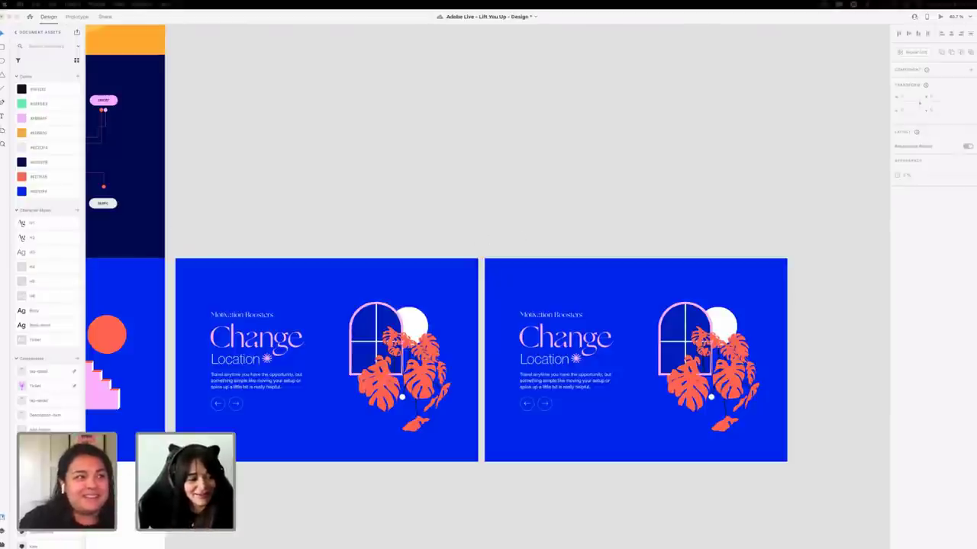
Change the new slide's pink heading to "Make" and its subheading to "A list".
{"action": "left_click", "coordinate": [571, 333]}
{"action": "double_click", "coordinate": [570, 333]}
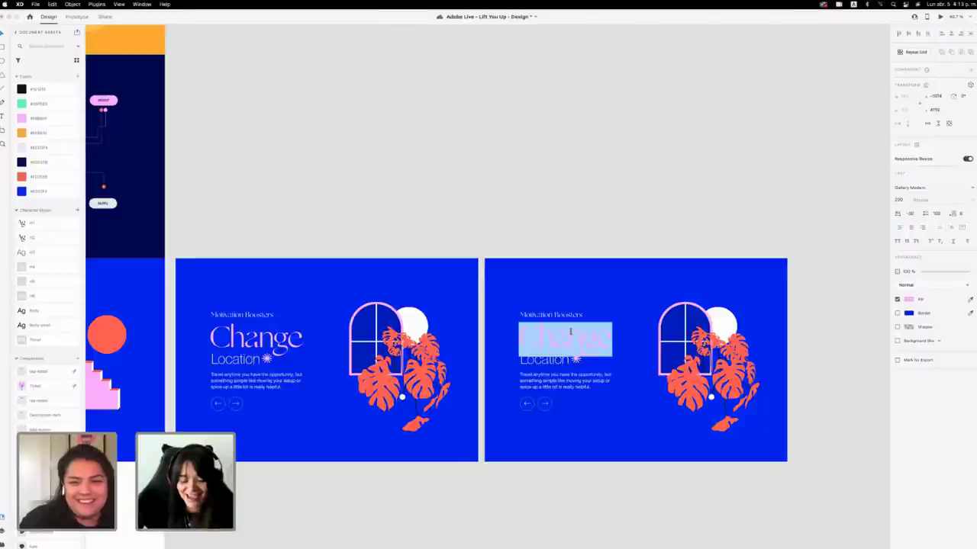
{"action": "type", "text": "Make"}
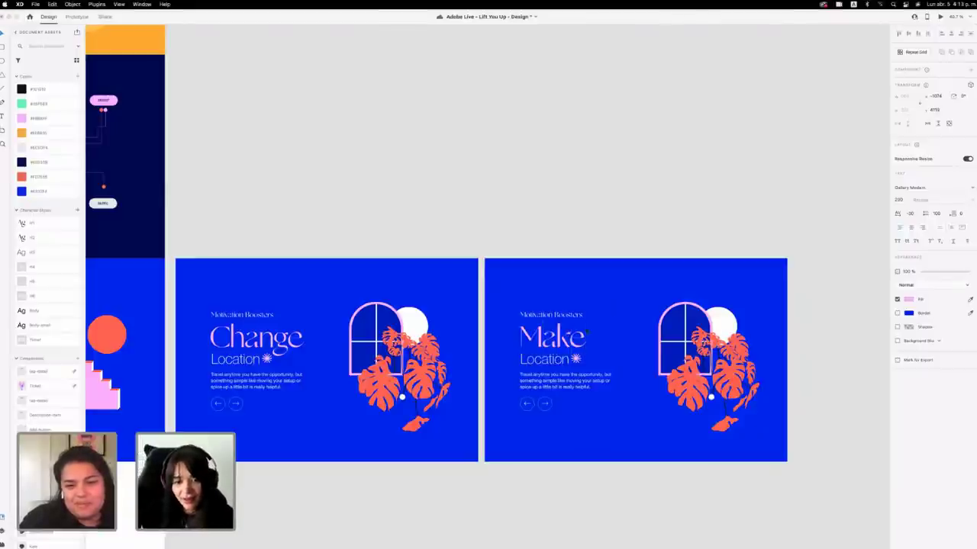
{"action": "double_click", "coordinate": [555, 359]}
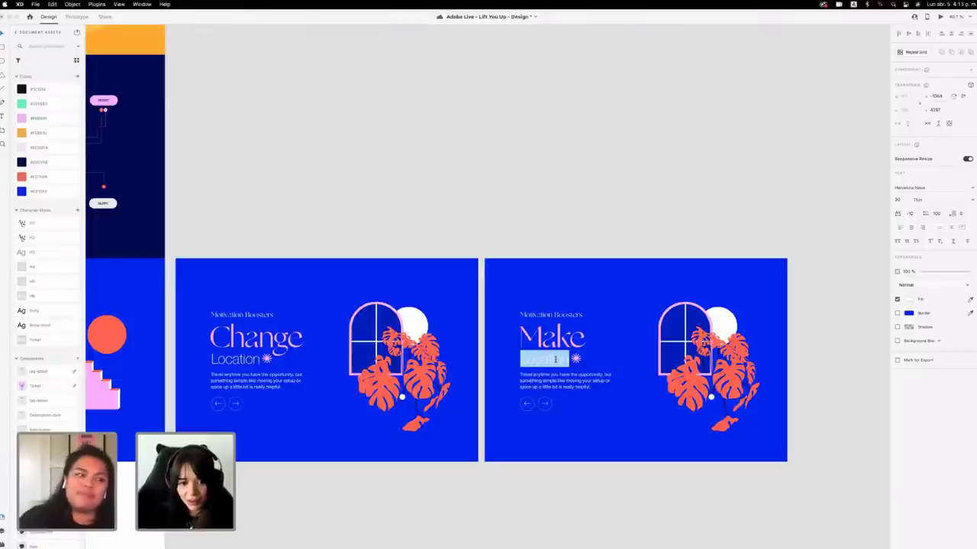
{"action": "type", "text": "A list"}
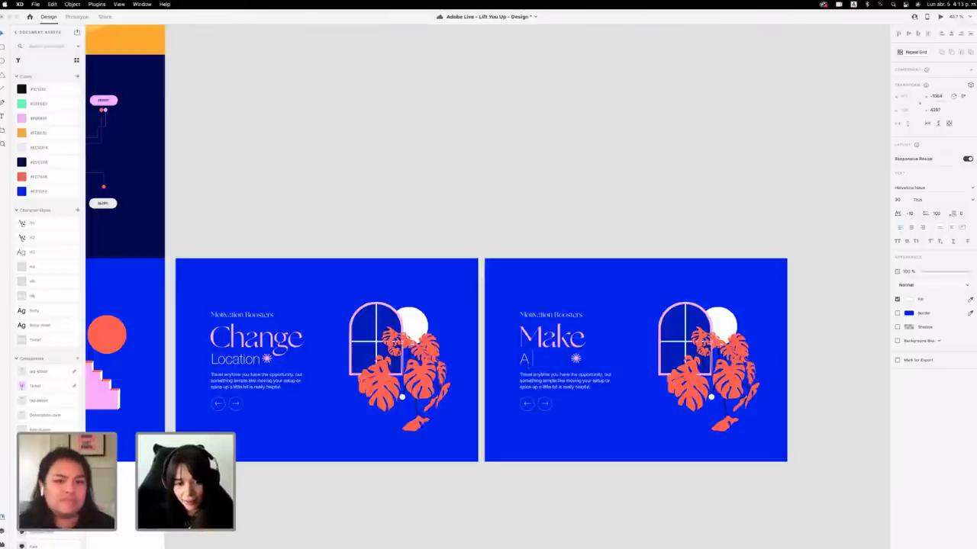
{"action": "left_click", "coordinate": [561, 161]}
Move the pink starburst next to the "A list" subheading, fine-tune its horizontal spacing and save the document.
{"action": "left_click_drag", "start_coordinate": [576, 359], "coordinate": [557, 362]}
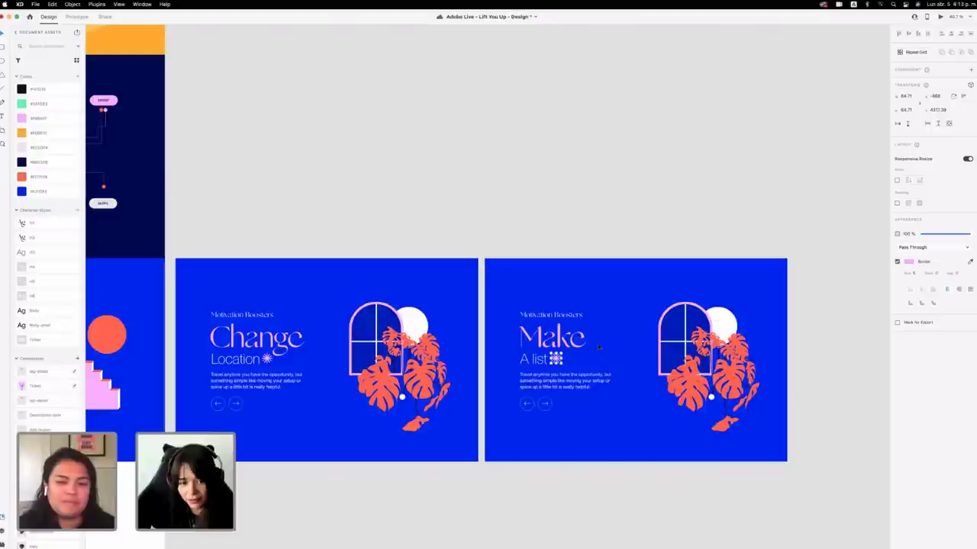
{"action": "key", "text": "Left"}
{"action": "key", "text": "Left"}
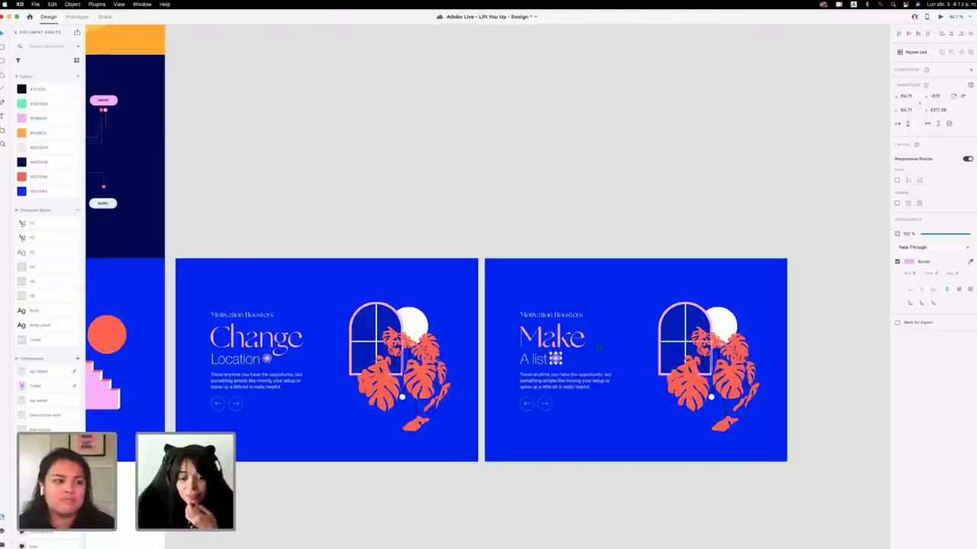
{"action": "left_click", "coordinate": [572, 233]}
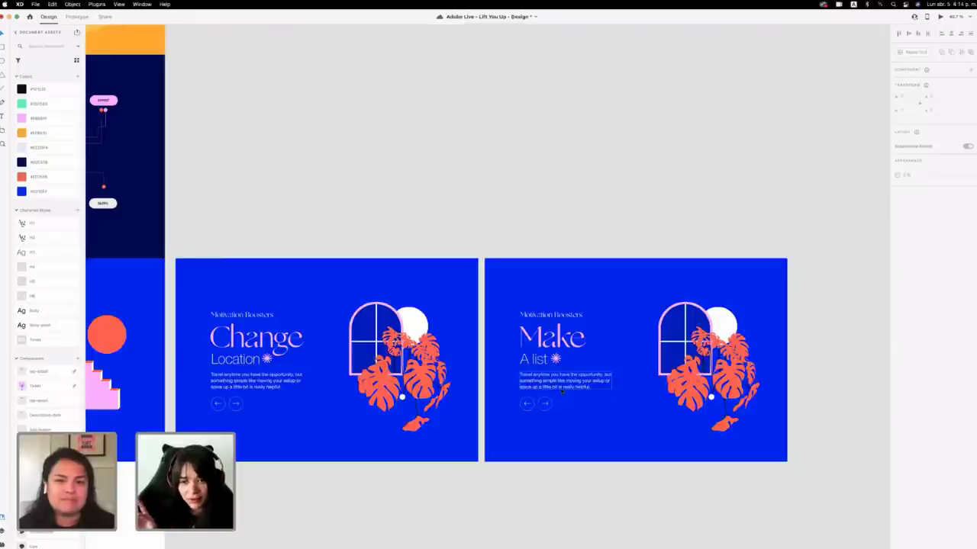
{"action": "key", "text": "super+s"}
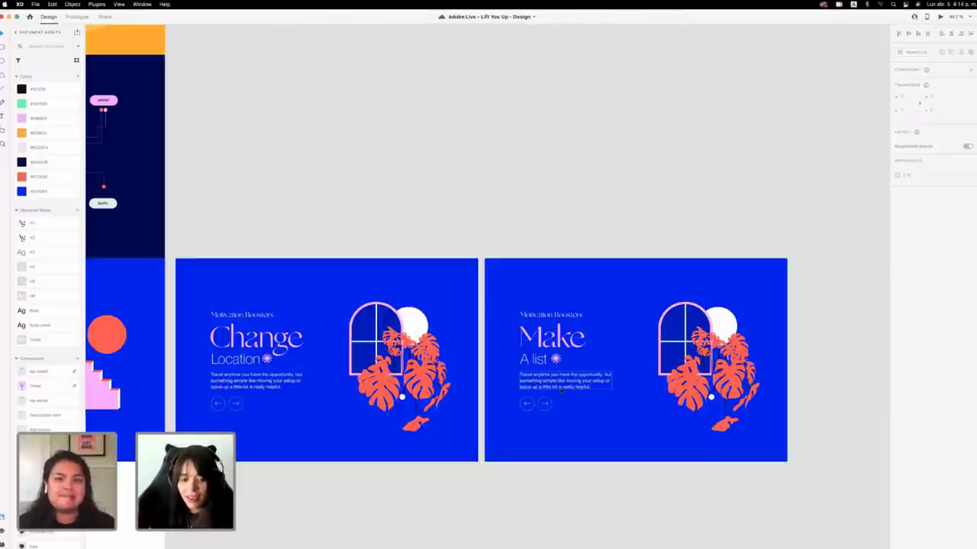
Reword the description: "Set your goal and divide it in micro tasks, make sure you can do at least one a day. Be persistent and you'll see results.".
{"action": "left_click", "coordinate": [564, 388]}
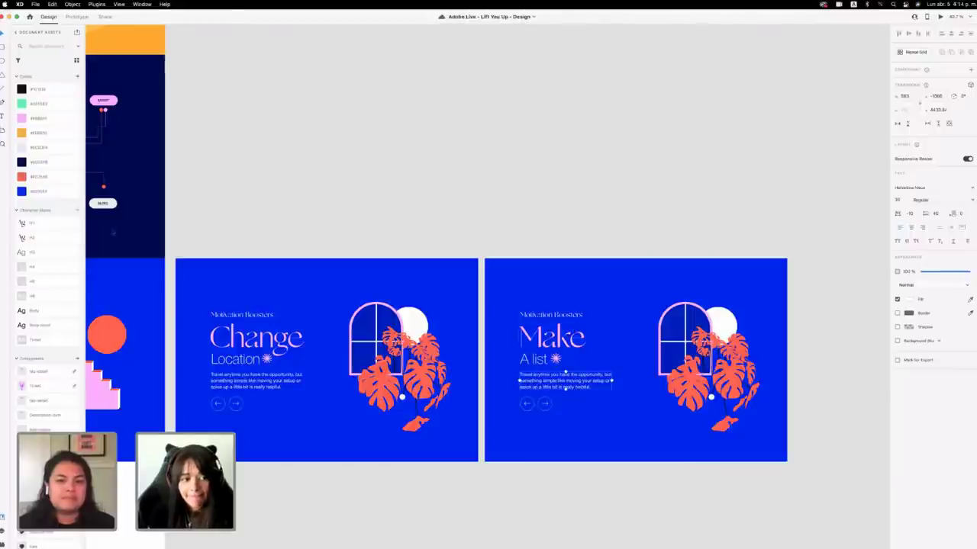
{"action": "scroll", "coordinate": [508, 320], "scroll_direction": "down", "scroll_amount": 2}
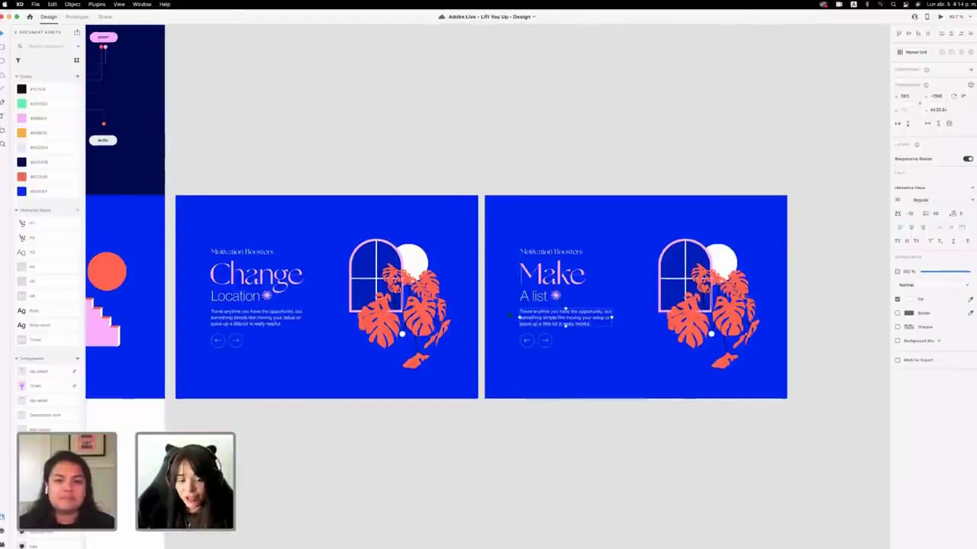
{"action": "scroll", "coordinate": [510, 314], "scroll_direction": "up", "scroll_amount": 1}
{"action": "scroll", "coordinate": [566, 311], "scroll_direction": "left", "scroll_amount": 4}
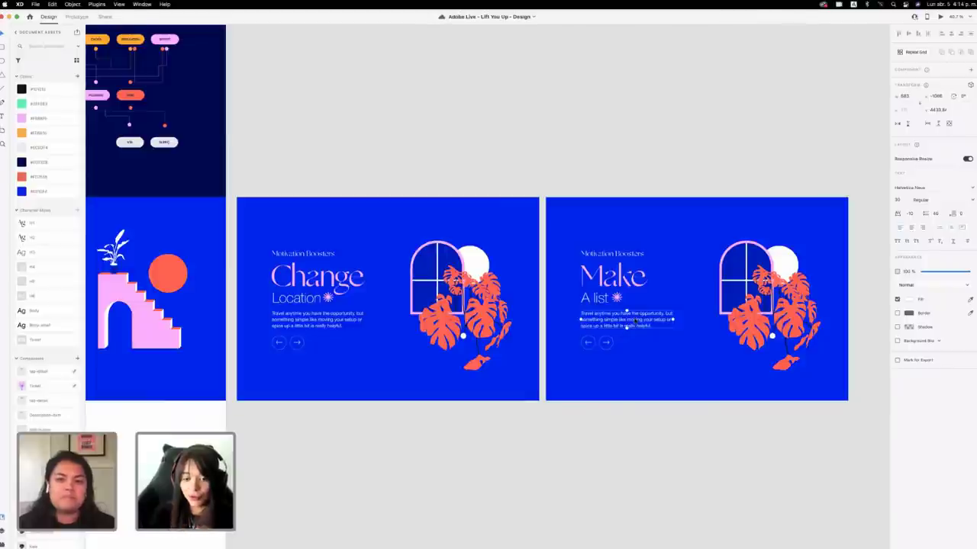
{"action": "scroll", "coordinate": [673, 324], "scroll_direction": "left", "scroll_amount": 5}
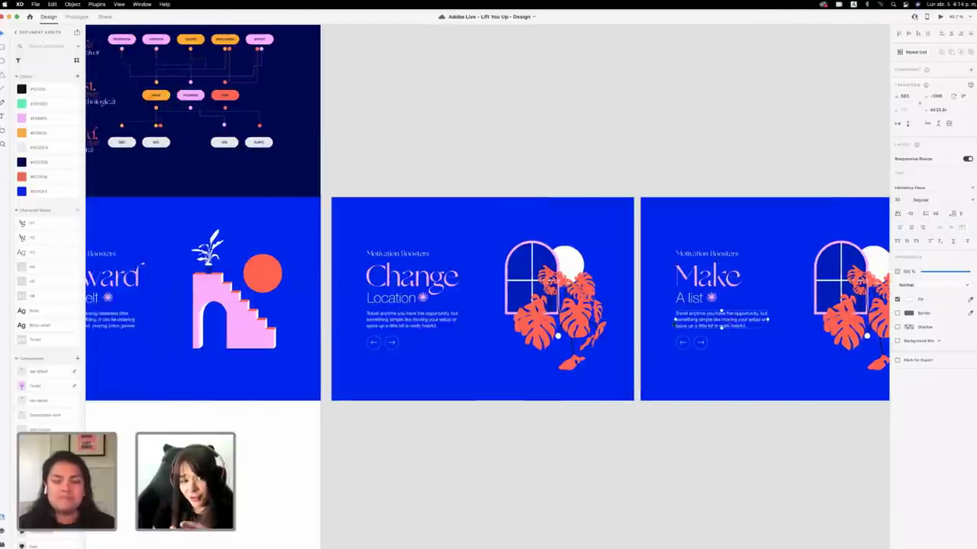
{"action": "scroll", "coordinate": [488, 298], "scroll_direction": "right", "scroll_amount": 3}
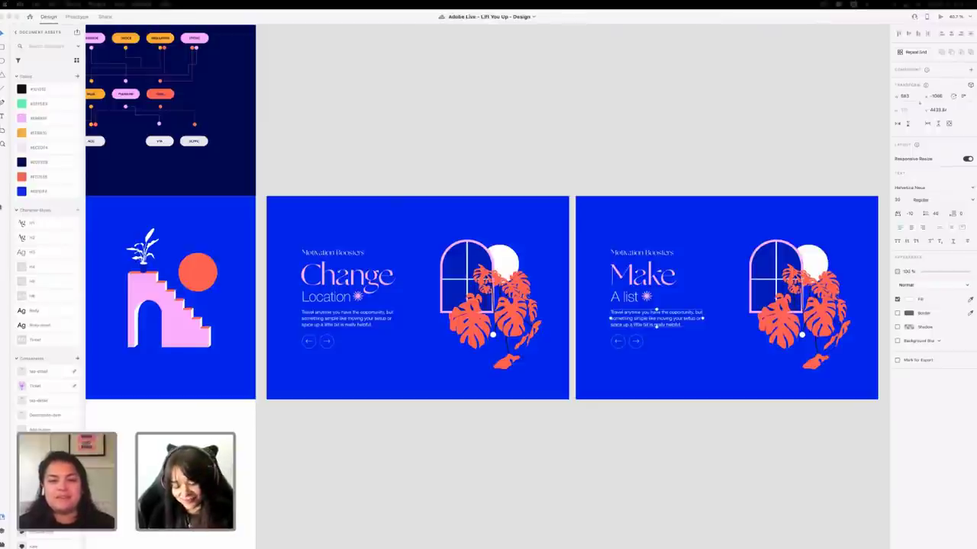
{"action": "double_click", "coordinate": [667, 318]}
{"action": "type", "text": "Set your goal and divide it in micro tasks, make sure you can do at least one a day. Be persistent and you'll see results."}
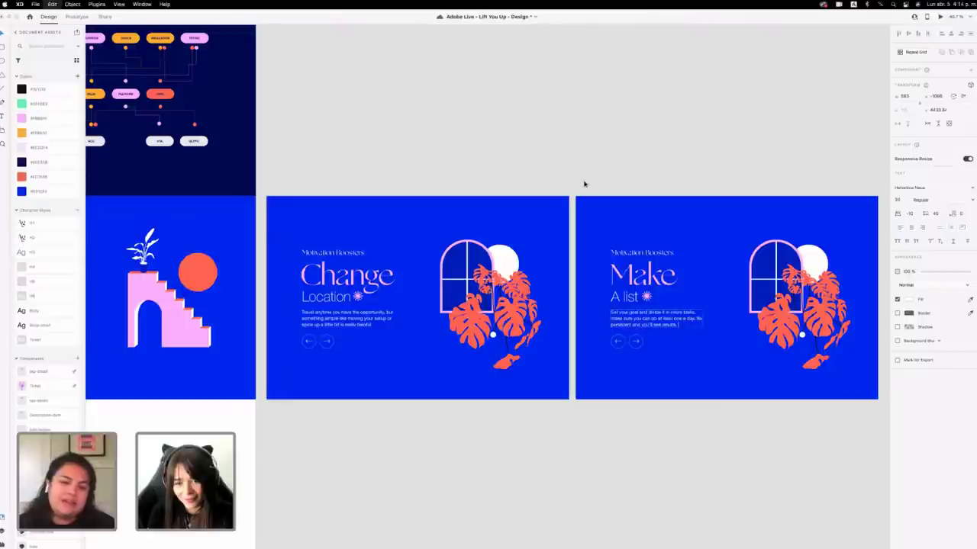
{"action": "left_click", "coordinate": [583, 126]}
Insert a line break before "Be persistent" in the Make A list description so that sentence starts on its own line.
{"action": "double_click", "coordinate": [700, 322]}
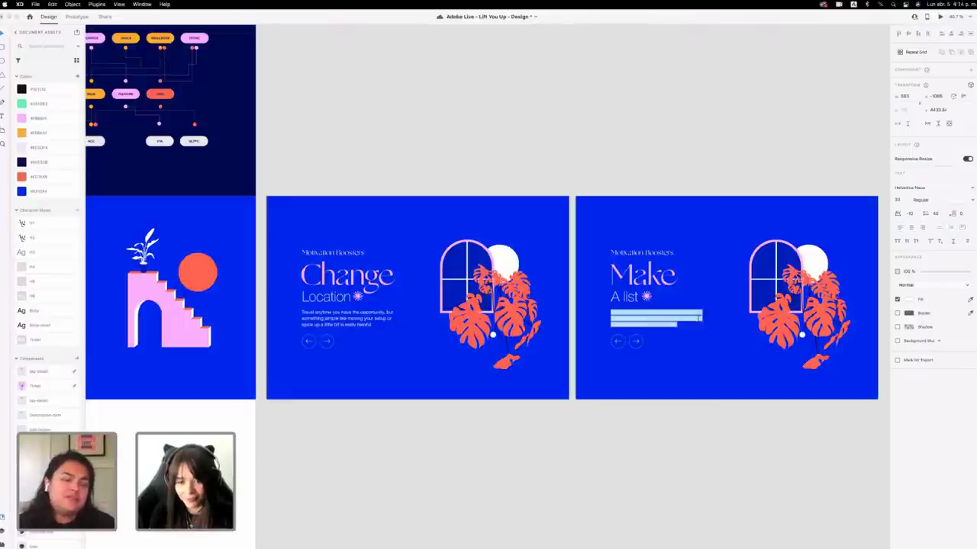
{"action": "left_click", "coordinate": [697, 318]}
{"action": "key", "text": "Return"}
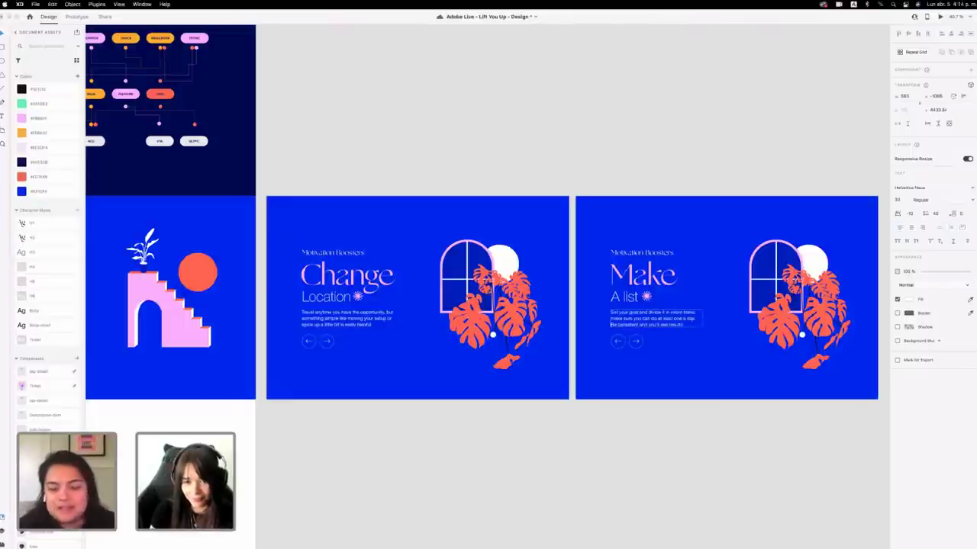
{"action": "left_click", "coordinate": [583, 156]}
{"action": "scroll", "coordinate": [671, 369], "scroll_direction": "right", "scroll_amount": 4}
{"action": "left_click", "coordinate": [672, 414]}
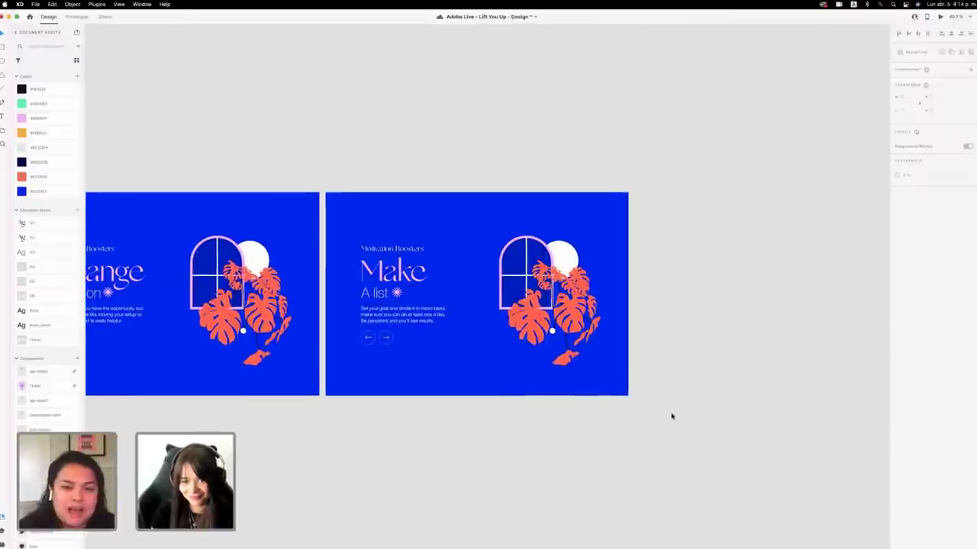
Duplicate the Make A list slide directly to its right in the row and save the document.
{"action": "left_click_drag", "start_coordinate": [669, 427], "coordinate": [334, 184]}
{"action": "scroll", "coordinate": [359, 199], "scroll_direction": "left", "scroll_amount": 1}
{"action": "left_click_drag", "start_coordinate": [386, 215], "coordinate": [650, 266]}
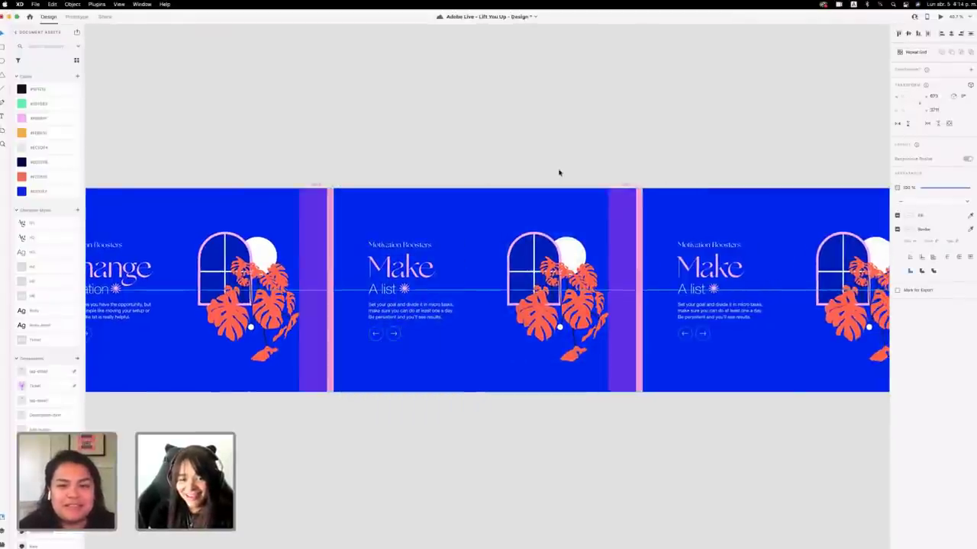
{"action": "left_click", "coordinate": [493, 135]}
{"action": "scroll", "coordinate": [493, 137], "scroll_direction": "right", "scroll_amount": 4}
{"action": "scroll", "coordinate": [494, 139], "scroll_direction": "right", "scroll_amount": 3}
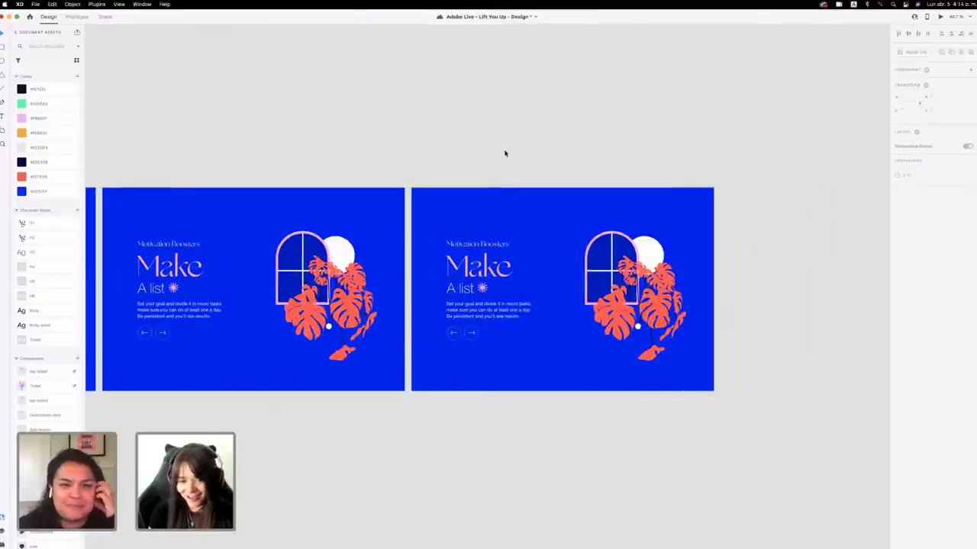
{"action": "left_click", "coordinate": [564, 229]}
{"action": "left_click", "coordinate": [662, 286]}
{"action": "left_click", "coordinate": [774, 288]}
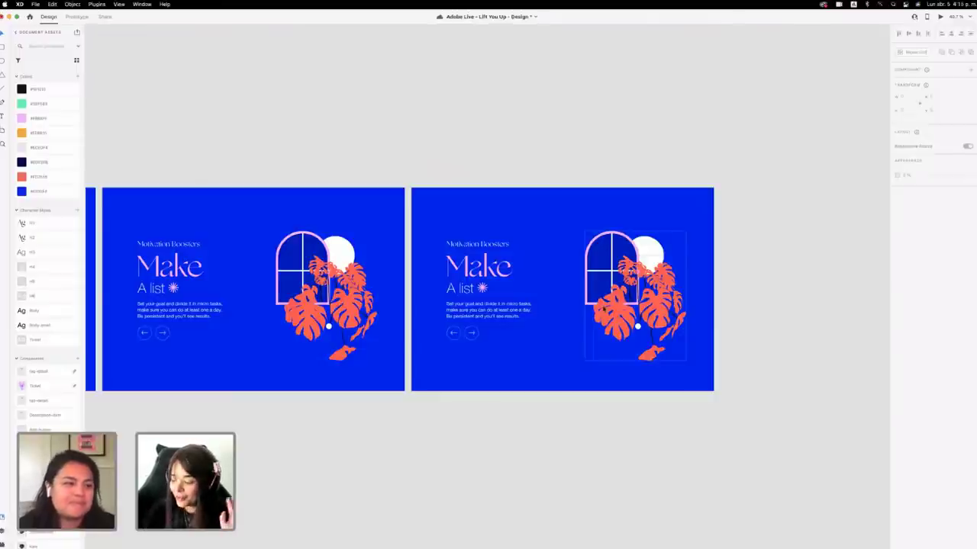
{"action": "key", "text": "super+s"}
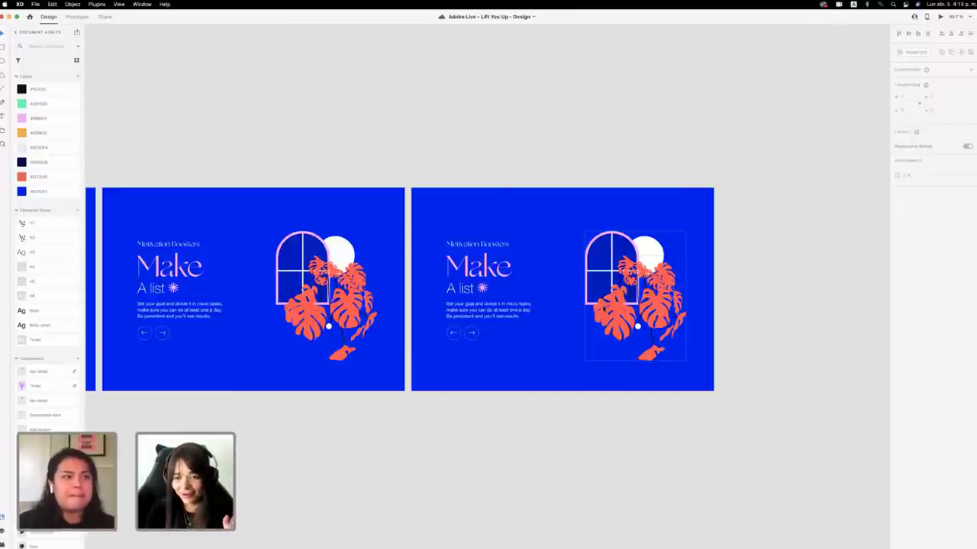
{"action": "left_click", "coordinate": [479, 267]}
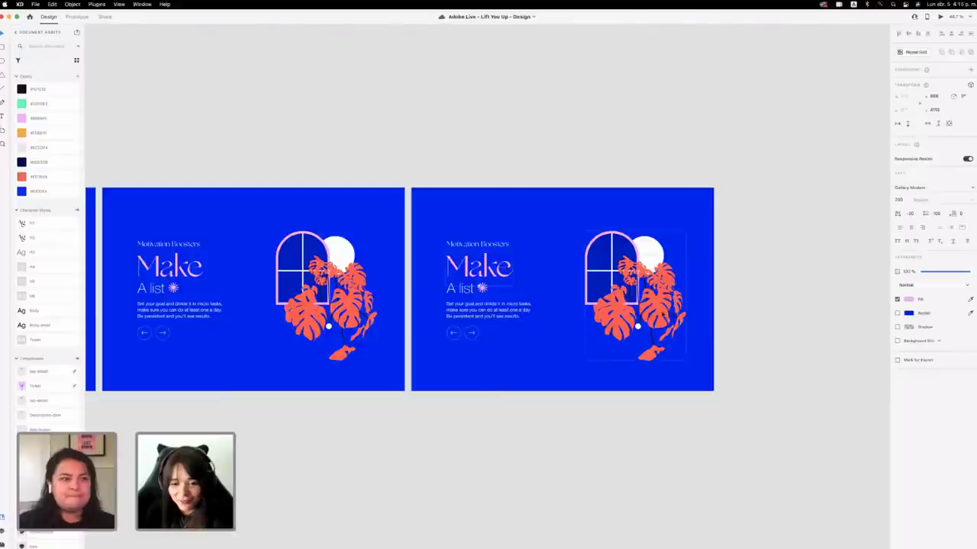
{"action": "left_click", "coordinate": [605, 283]}
{"action": "scroll", "coordinate": [663, 314], "scroll_direction": "left", "scroll_amount": 1}
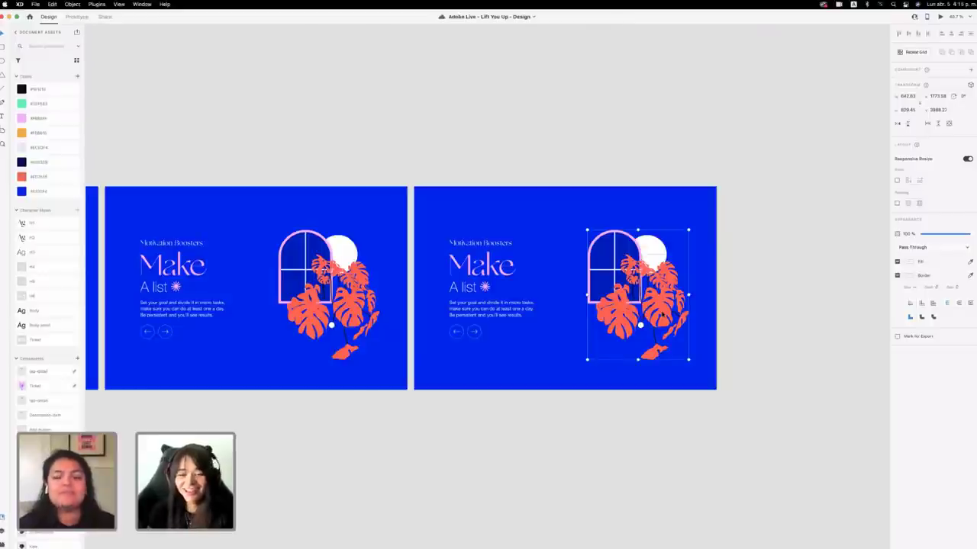
{"action": "left_click", "coordinate": [773, 374]}
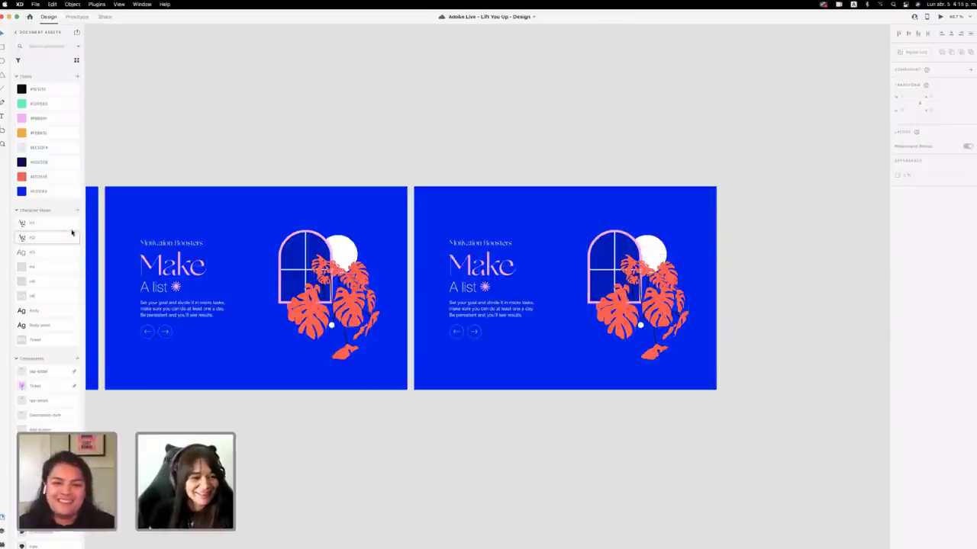
Copy the Goal and Micro tasks checklist illustration from the black illustration board onto the last slide, replacing its window and plant artwork.
{"action": "scroll", "coordinate": [83, 227], "scroll_direction": "left", "scroll_amount": 1}
{"action": "scroll", "coordinate": [83, 228], "scroll_direction": "down", "scroll_amount": 4}
{"action": "scroll", "coordinate": [83, 225], "scroll_direction": "down", "scroll_amount": 3}
{"action": "scroll", "coordinate": [83, 224], "scroll_direction": "left", "scroll_amount": 10}
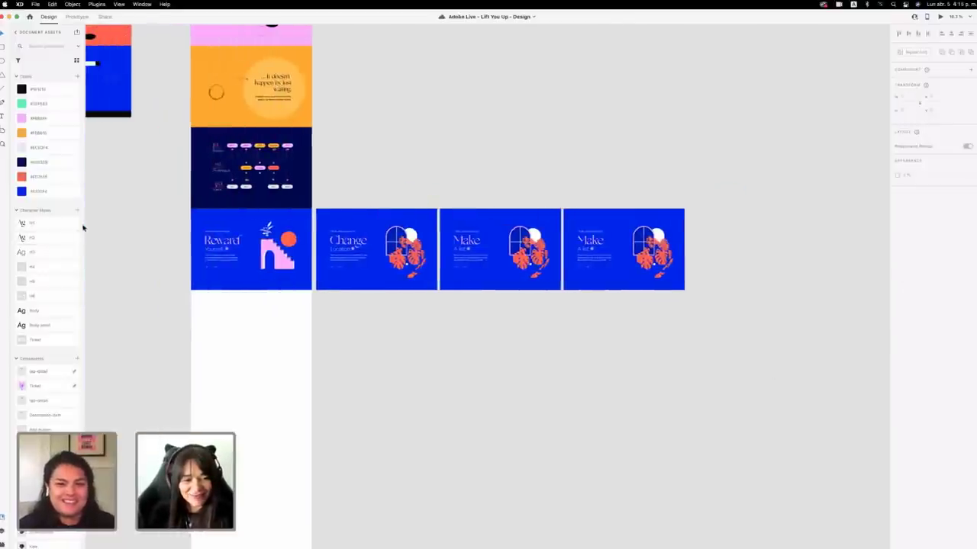
{"action": "scroll", "coordinate": [117, 222], "scroll_direction": "up", "scroll_amount": 8}
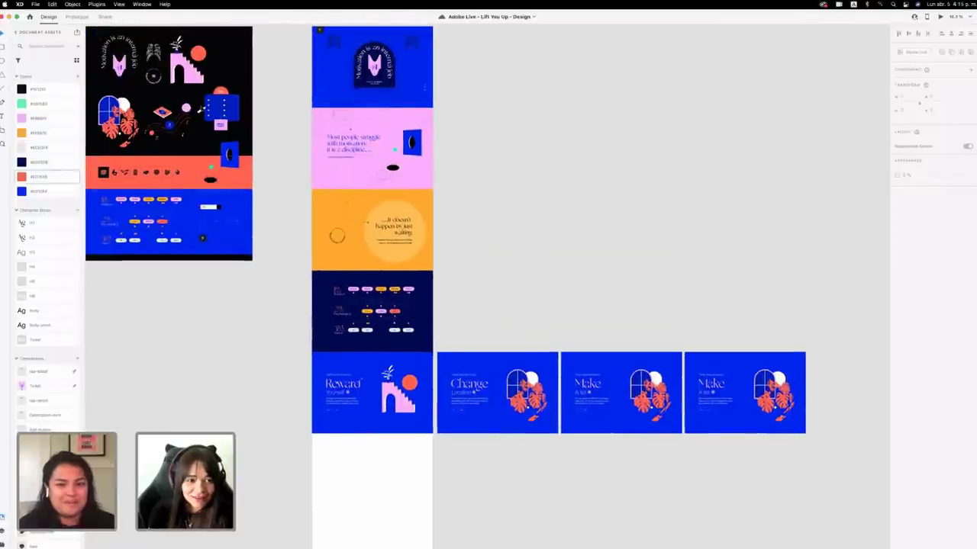
{"action": "left_click", "coordinate": [225, 111]}
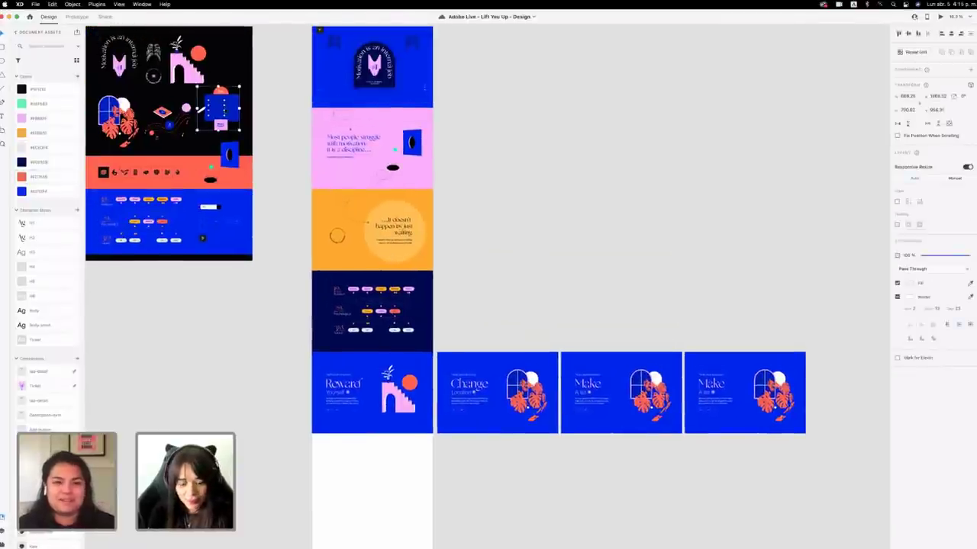
{"action": "scroll", "coordinate": [781, 436], "scroll_direction": "up", "scroll_amount": 5}
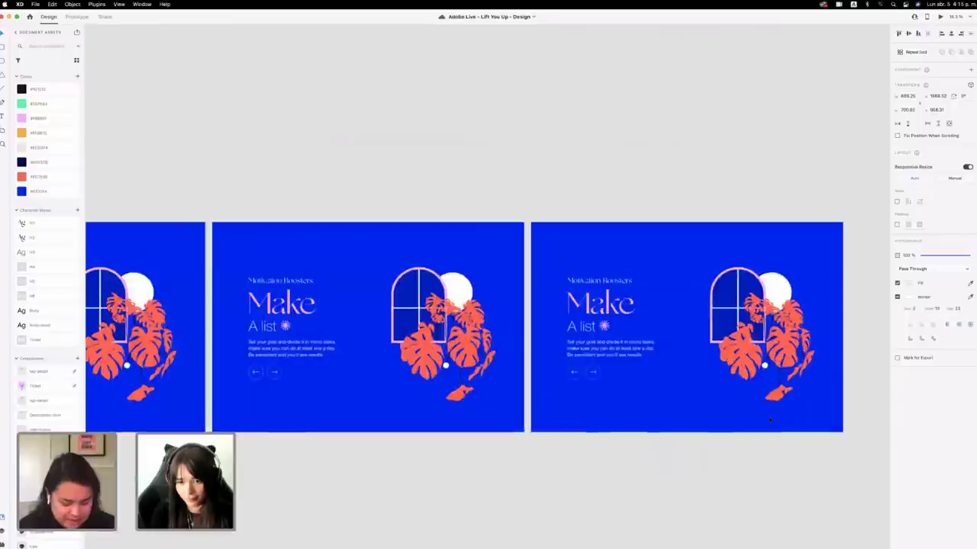
{"action": "key", "text": "super+v"}
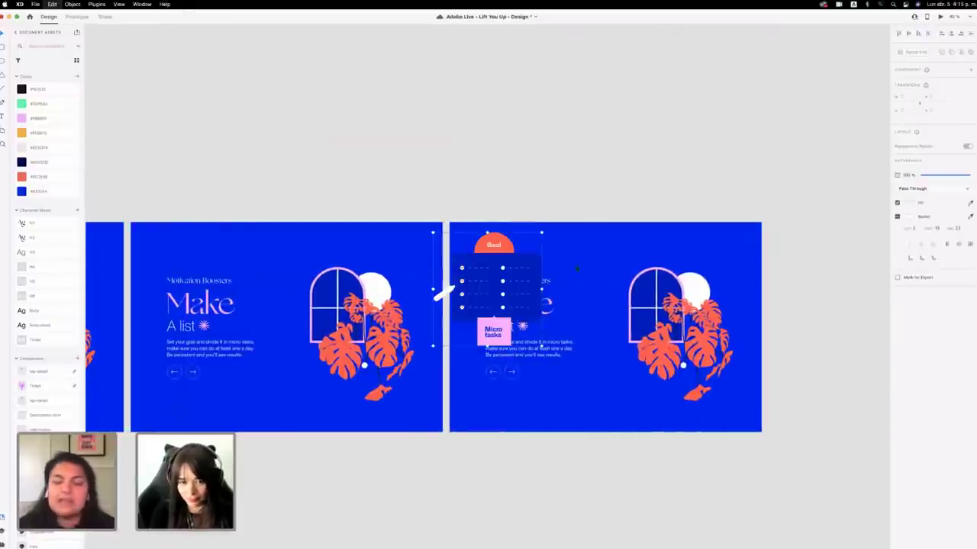
{"action": "left_click_drag", "start_coordinate": [442, 293], "coordinate": [627, 338]}
{"action": "key", "text": "Delete"}
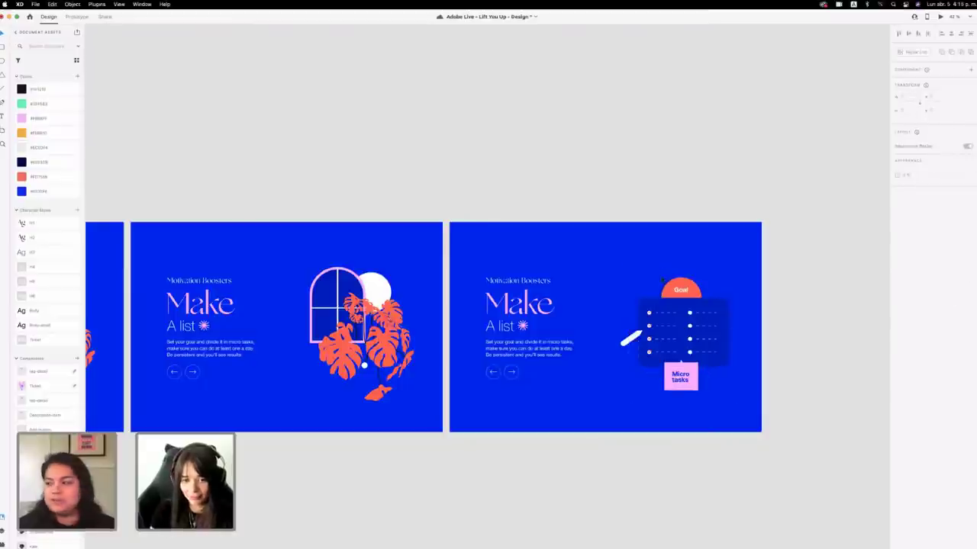
Fine-tune the checklist illustration's position beside the text on the last slide.
{"action": "left_click_drag", "start_coordinate": [682, 317], "coordinate": [684, 313]}
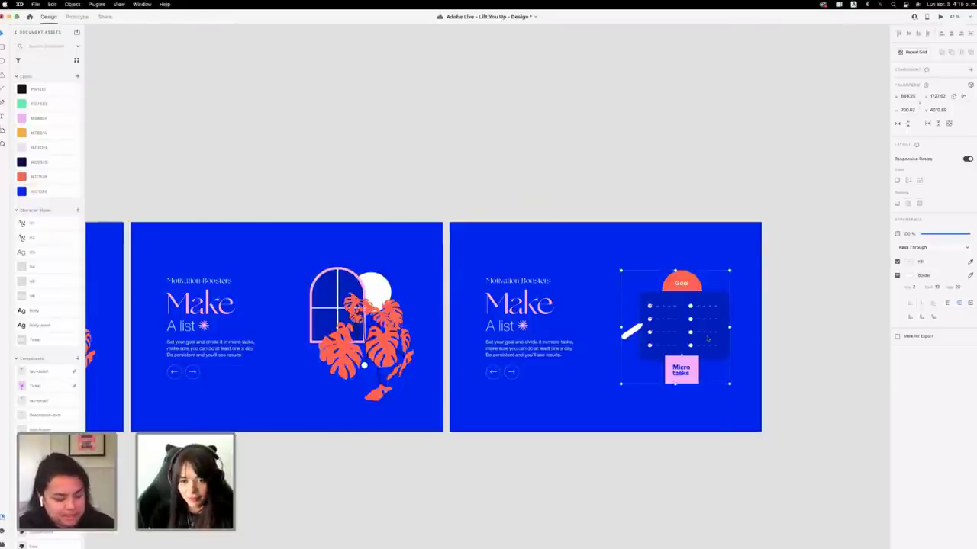
{"action": "left_click_drag", "start_coordinate": [703, 306], "coordinate": [702, 303]}
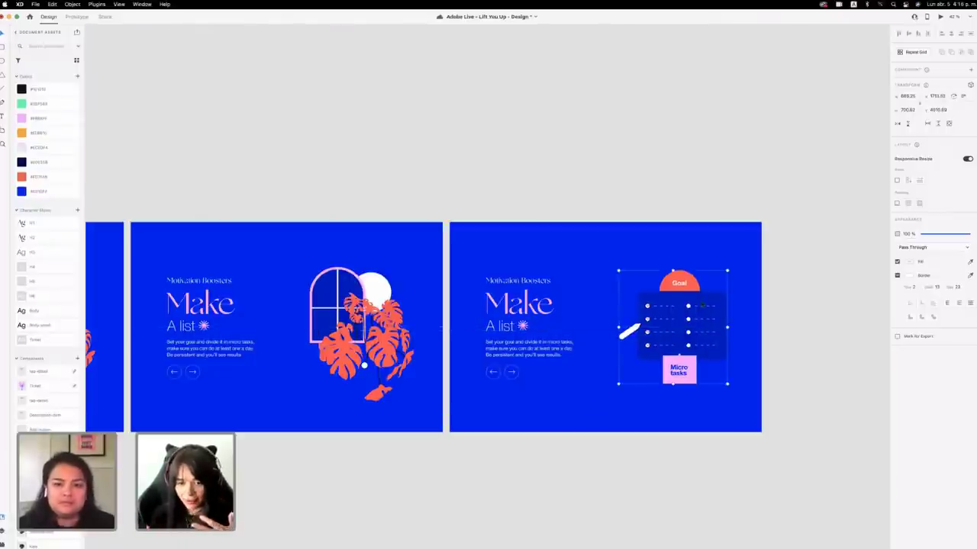
{"action": "left_click", "coordinate": [826, 380]}
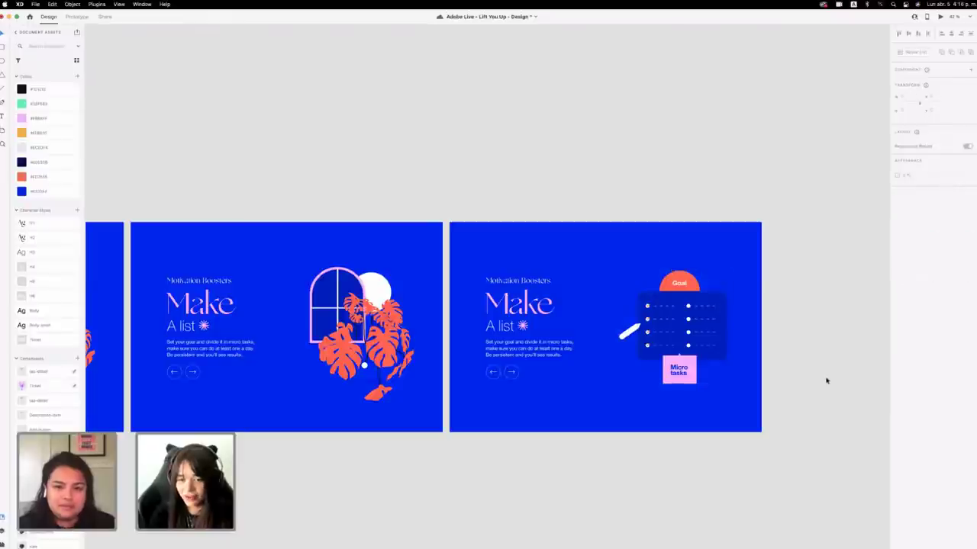
Transfer the checklist illustration from the last slide to the preceding Make A list slide, replacing that slide's window and plant artwork.
{"action": "scroll", "coordinate": [827, 380], "scroll_direction": "down", "scroll_amount": 5}
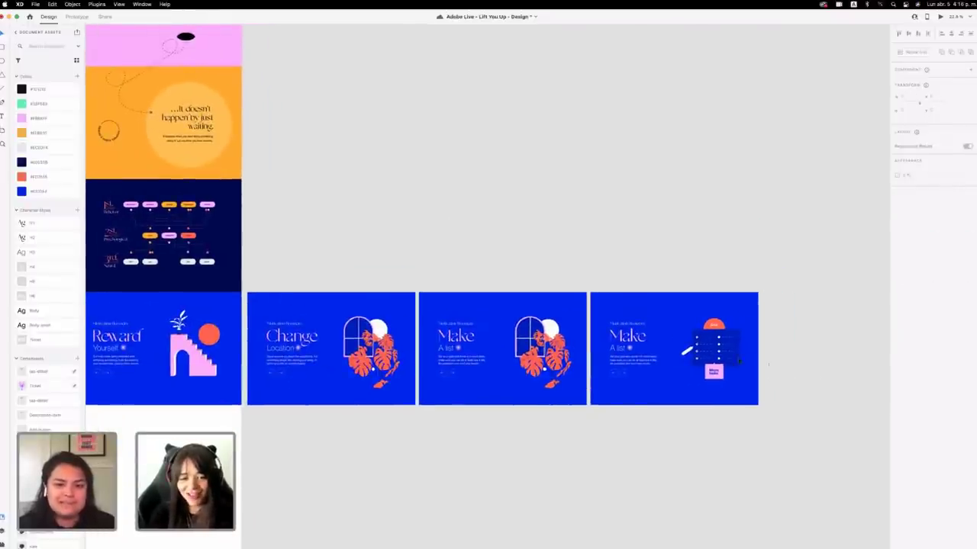
{"action": "left_click", "coordinate": [738, 363]}
{"action": "key", "text": "Delete"}
{"action": "left_click", "coordinate": [537, 335]}
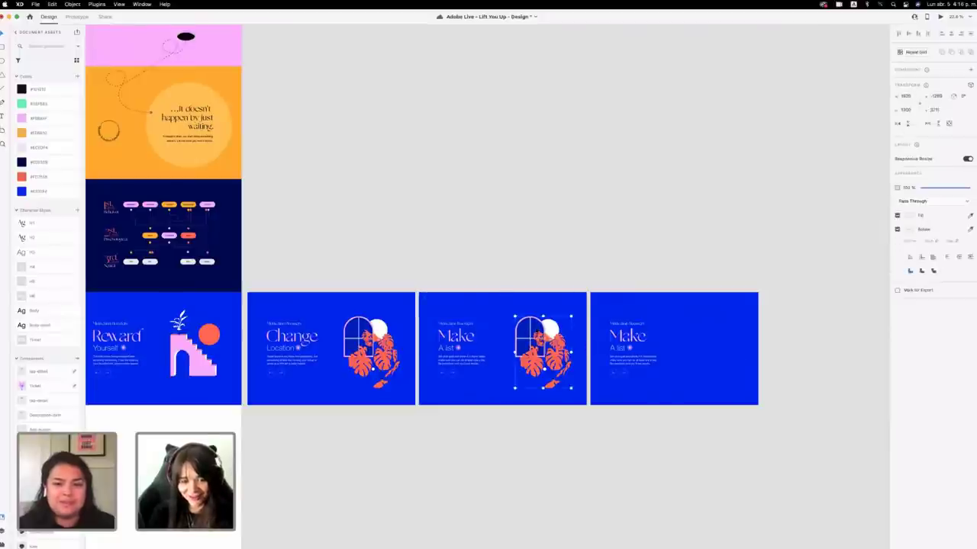
{"action": "key", "text": "Delete"}
{"action": "key", "text": "super+v"}
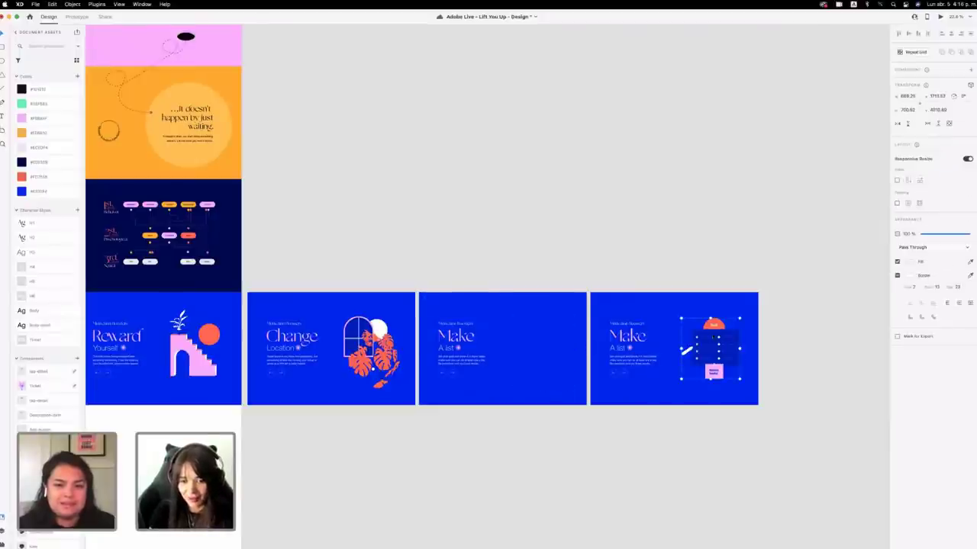
{"action": "left_click_drag", "start_coordinate": [718, 341], "coordinate": [553, 353]}
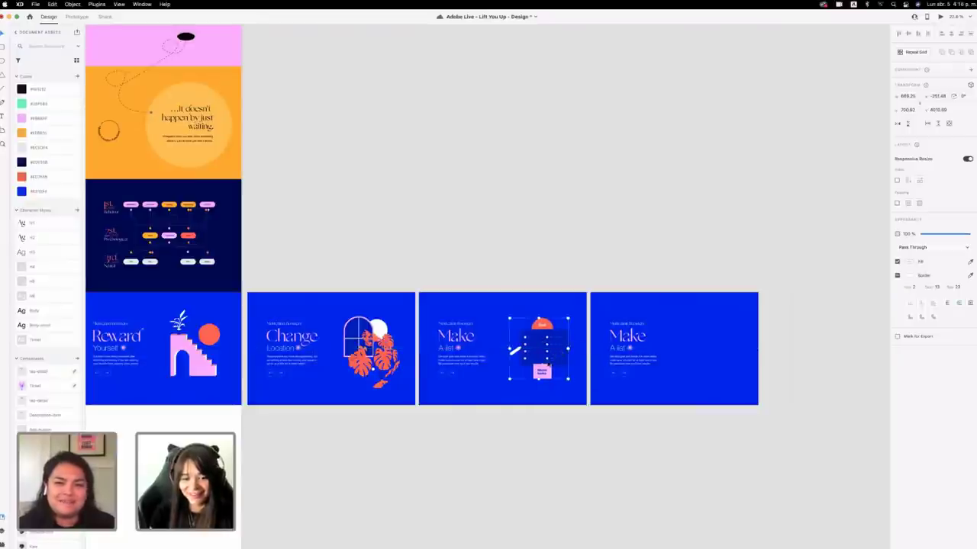
Copy the music notes illustration from the black illustration board onto the last slide and place it beside the text.
{"action": "scroll", "coordinate": [554, 353], "scroll_direction": "up", "scroll_amount": 5}
{"action": "scroll", "coordinate": [587, 375], "scroll_direction": "down", "scroll_amount": 4}
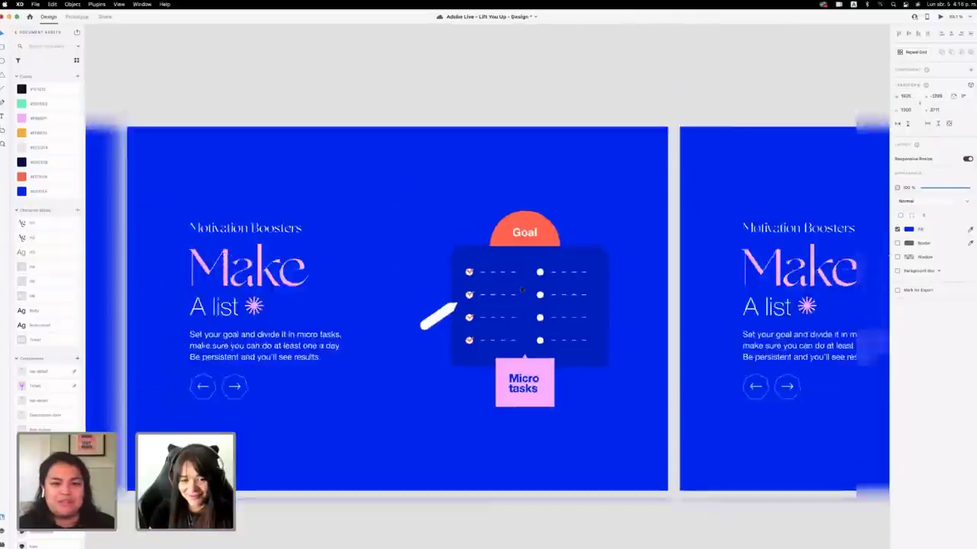
{"action": "scroll", "coordinate": [522, 290], "scroll_direction": "down", "scroll_amount": 6}
{"action": "scroll", "coordinate": [522, 290], "scroll_direction": "up", "scroll_amount": 5}
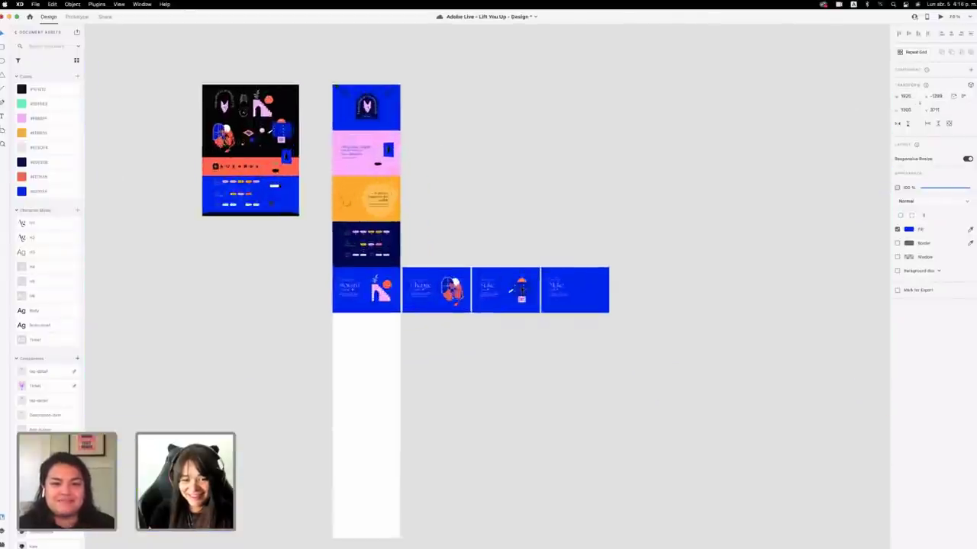
{"action": "scroll", "coordinate": [470, 303], "scroll_direction": "down", "scroll_amount": 5}
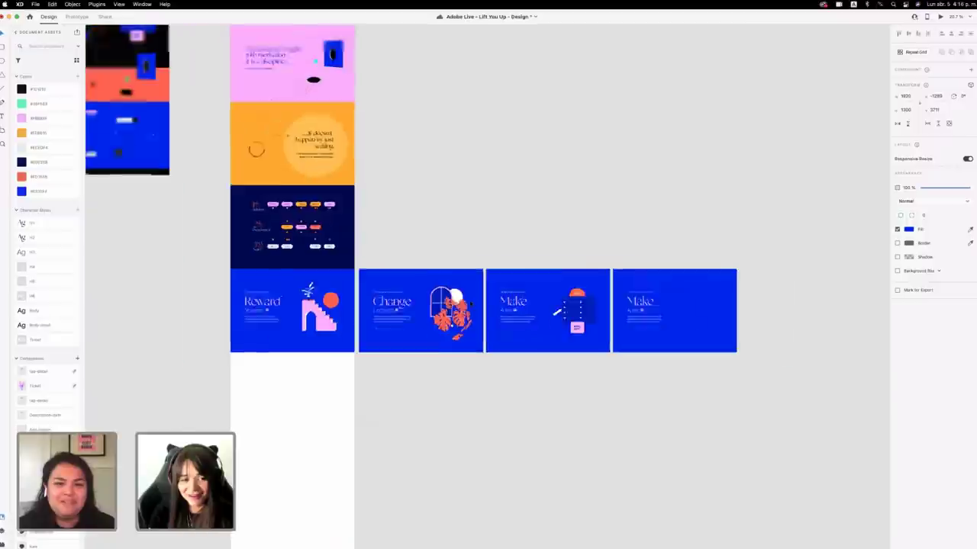
{"action": "left_click", "coordinate": [630, 334]}
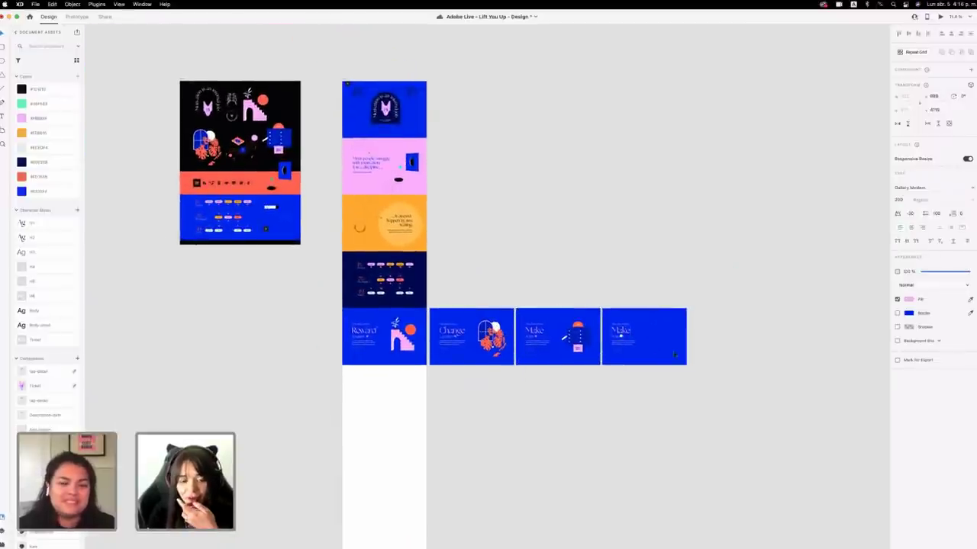
{"action": "left_click", "coordinate": [206, 149]}
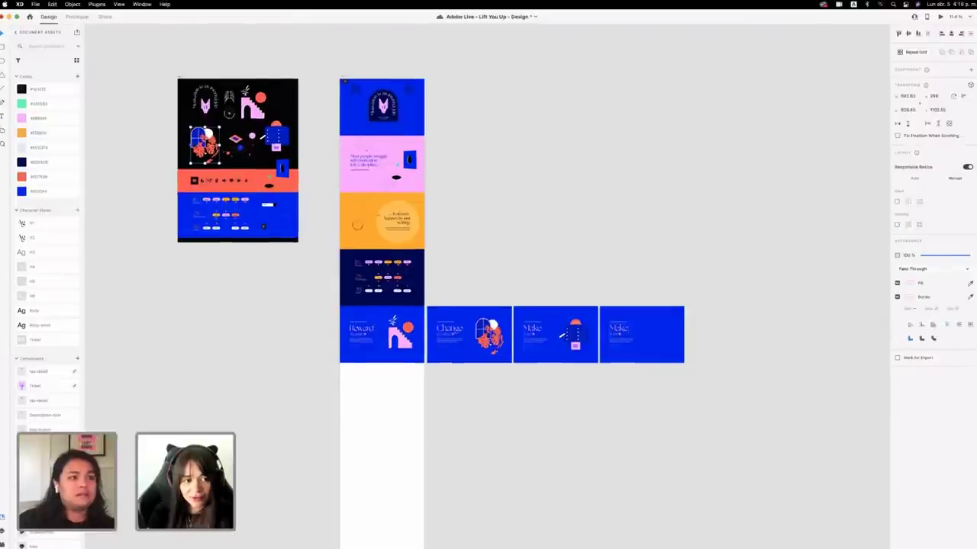
{"action": "left_click", "coordinate": [238, 145]}
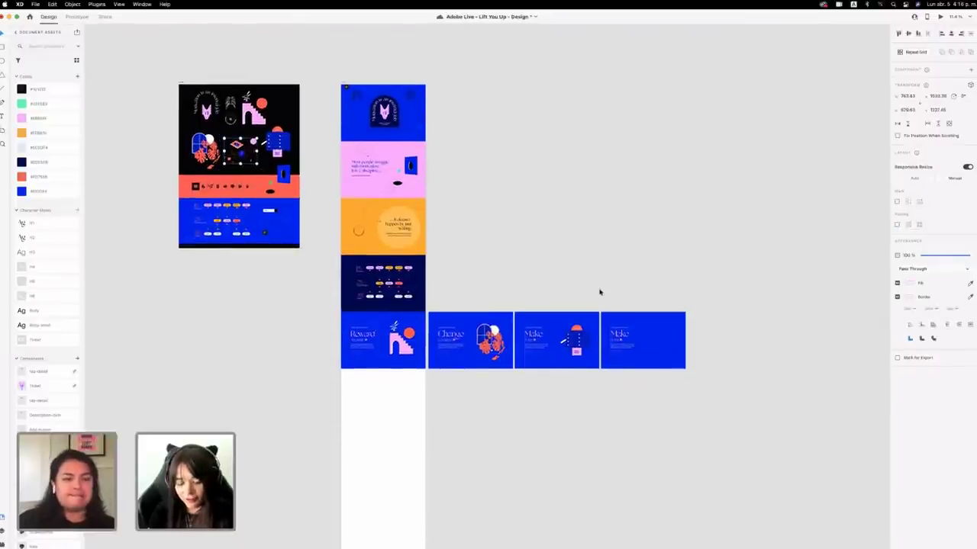
{"action": "scroll", "coordinate": [687, 359], "scroll_direction": "up", "scroll_amount": 5}
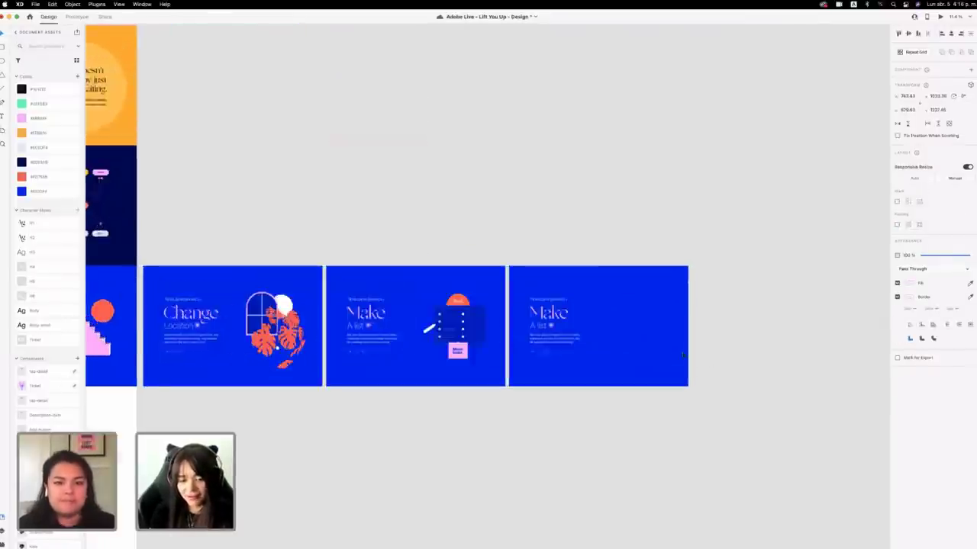
{"action": "key", "text": "super+v"}
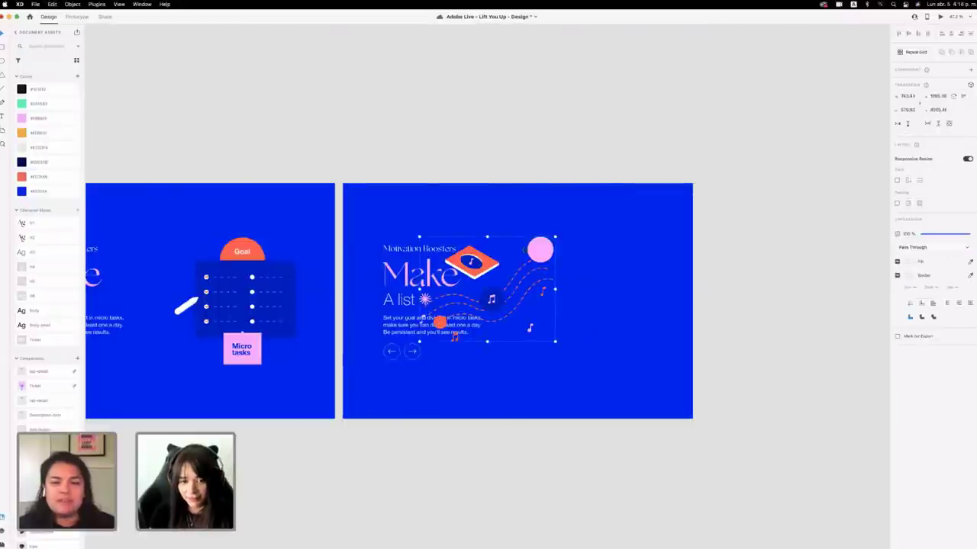
{"action": "left_click_drag", "start_coordinate": [557, 251], "coordinate": [638, 262]}
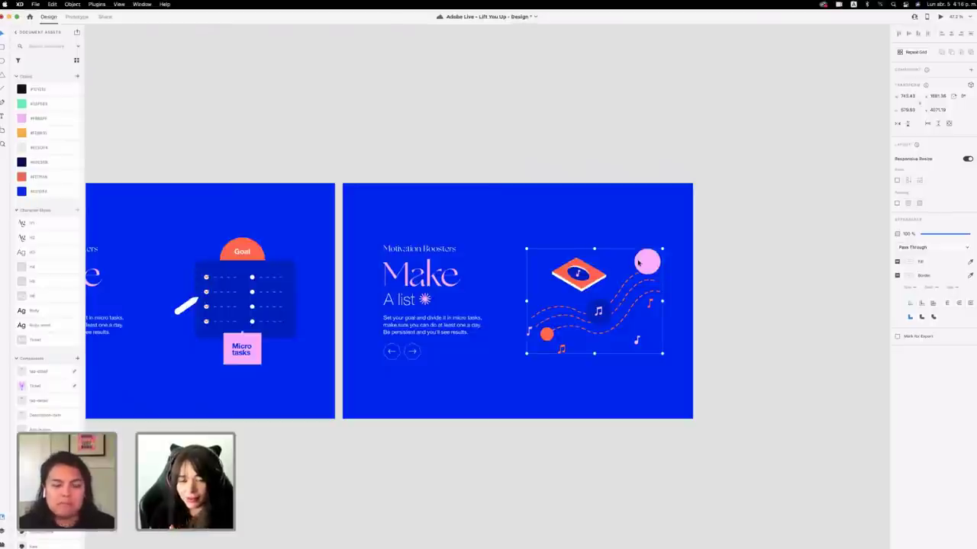
Change the last slide's pink heading to "Music".
{"action": "left_click", "coordinate": [767, 326]}
{"action": "double_click", "coordinate": [439, 278]}
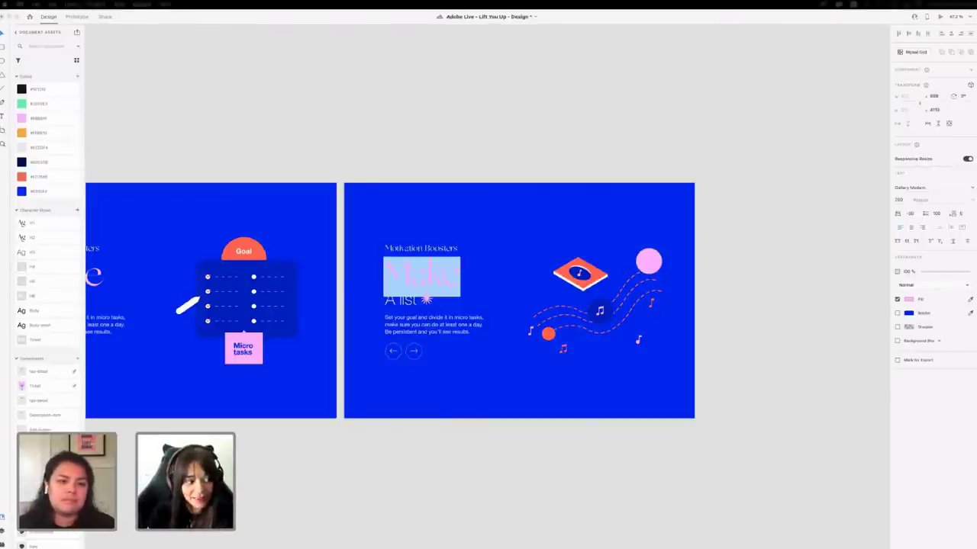
{"action": "left_click", "coordinate": [404, 302]}
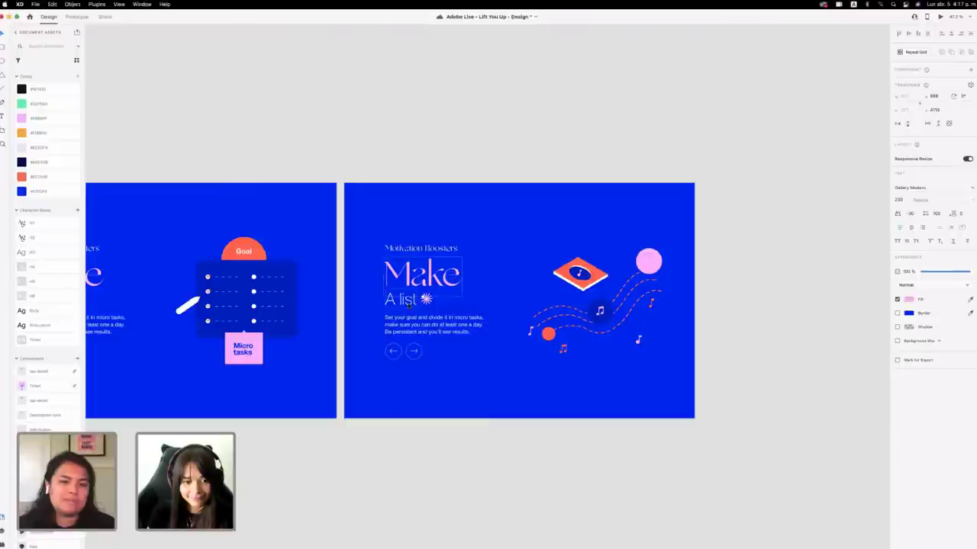
{"action": "double_click", "coordinate": [404, 301]}
{"action": "left_click", "coordinate": [416, 301]}
{"action": "double_click", "coordinate": [418, 273]}
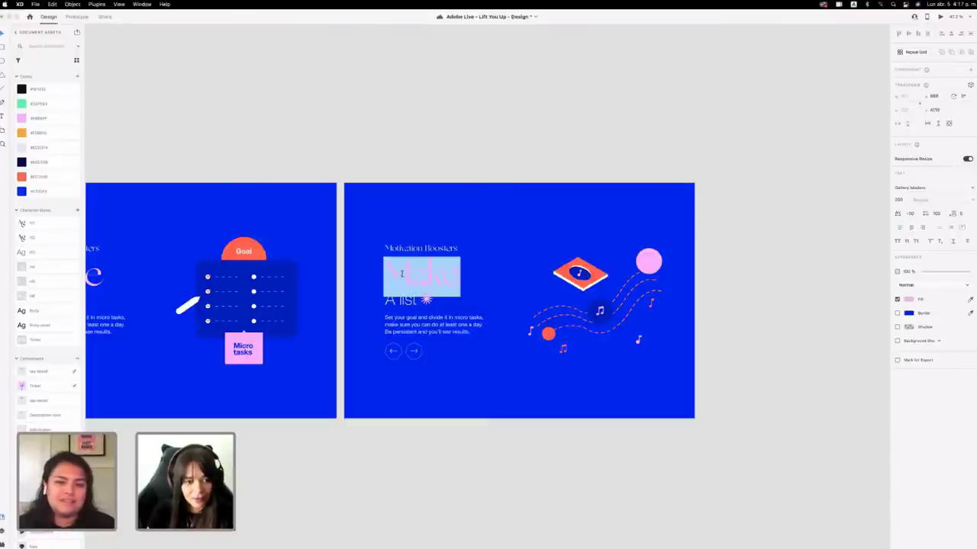
{"action": "left_click", "coordinate": [411, 273]}
{"action": "left_click_drag", "start_coordinate": [411, 274], "coordinate": [499, 284]}
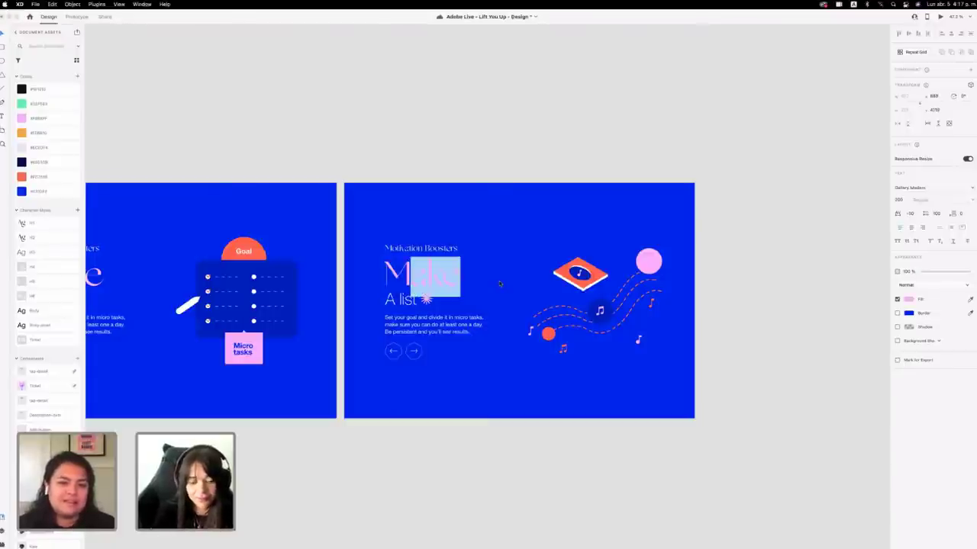
{"action": "type", "text": "u"}
{"action": "key", "text": "BackSpace"}
{"action": "type", "text": "usic"}
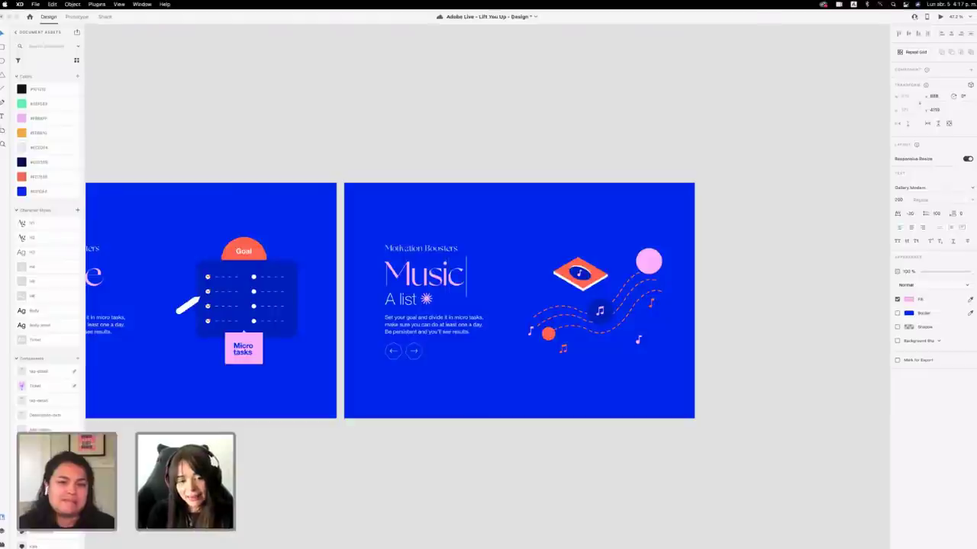
{"action": "key", "text": "Escape"}
Change the Music slide's "A list" subtitle to "Make a playlist" and place the pink starburst right after it.
{"action": "left_click_drag", "start_coordinate": [426, 301], "coordinate": [456, 301]}
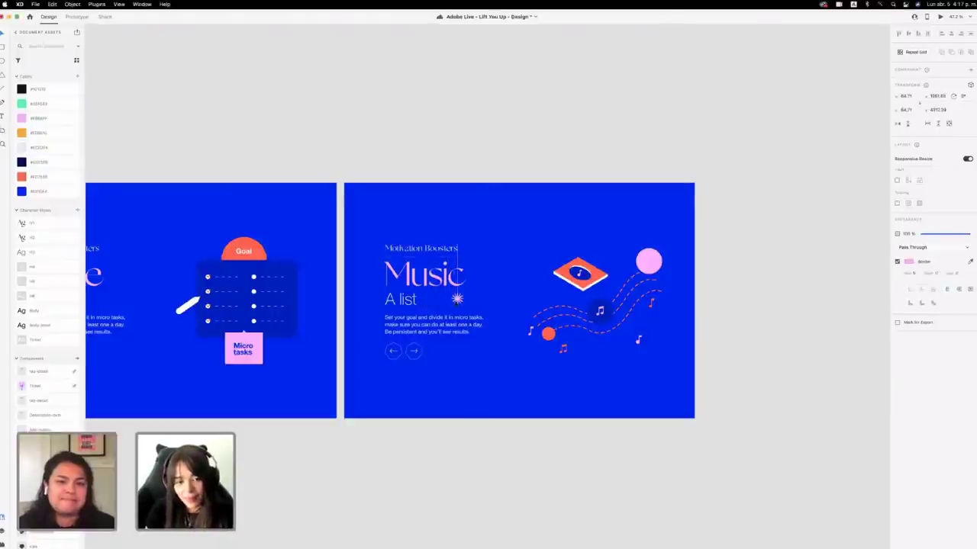
{"action": "left_click", "coordinate": [404, 302]}
{"action": "double_click", "coordinate": [405, 302]}
{"action": "left_click", "coordinate": [405, 301]}
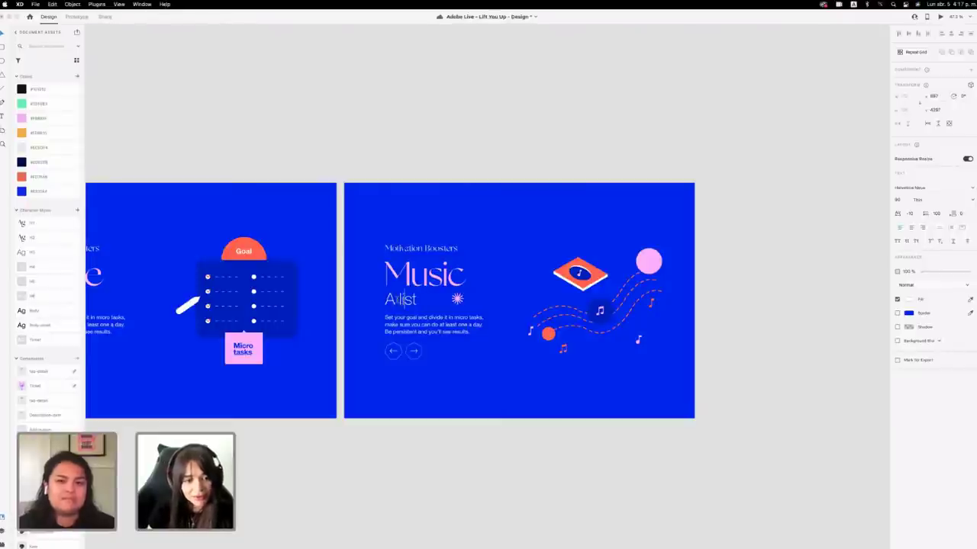
{"action": "left_click_drag", "start_coordinate": [399, 300], "coordinate": [417, 299]}
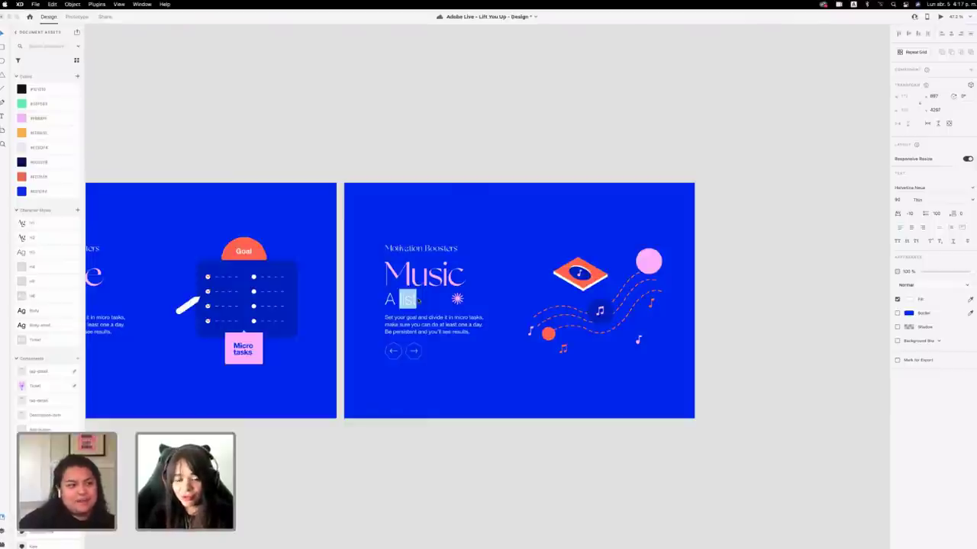
{"action": "key", "text": "BackSpace"}
{"action": "key", "text": "BackSpace"}
{"action": "key", "text": "BackSpace"}
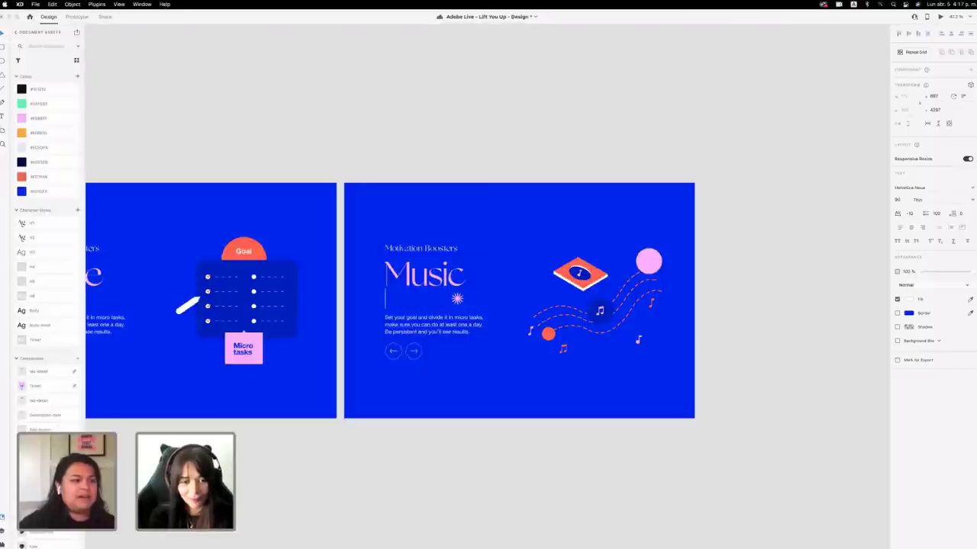
{"action": "type", "text": "Make a "}
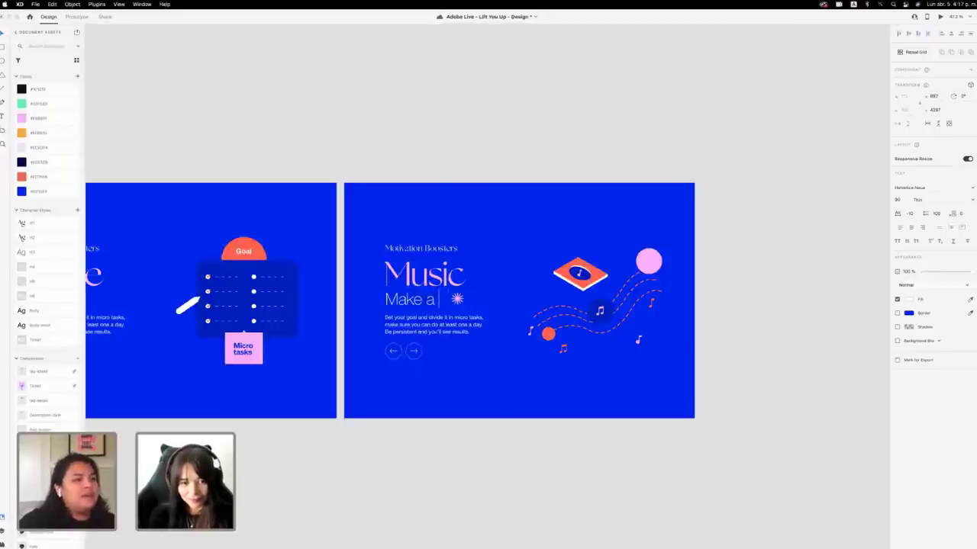
{"action": "type", "text": "playlist"}
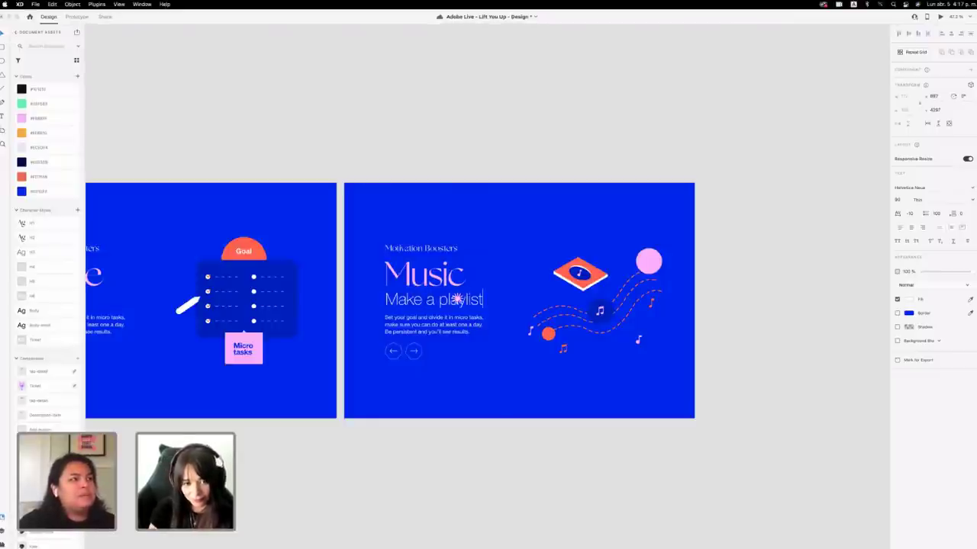
{"action": "key", "text": "Escape"}
{"action": "left_click_drag", "start_coordinate": [459, 300], "coordinate": [492, 299]}
{"action": "key", "text": "Escape"}
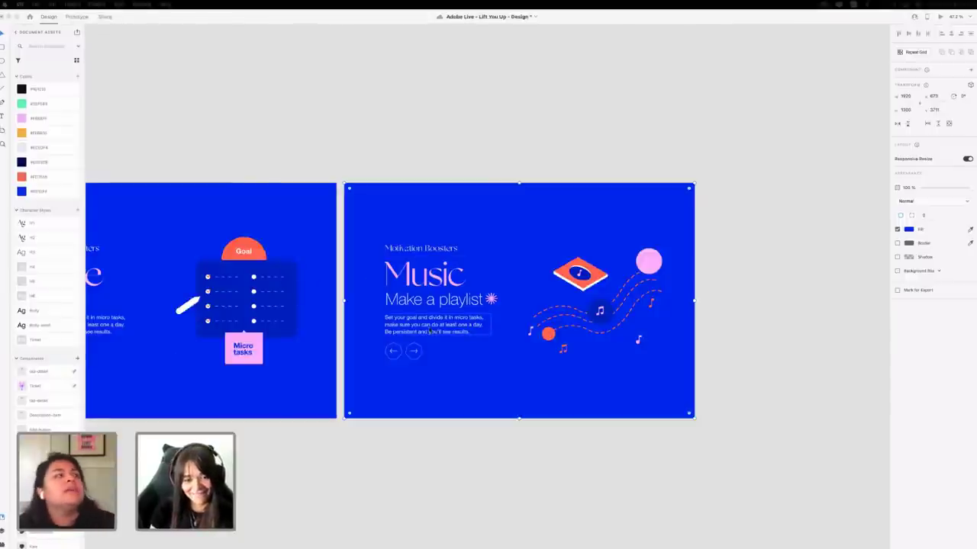
Replace the Music slide's paragraph with "There's music for everything, make a list of those songs that make you feel happy, even better if it makes you dance.".
{"action": "double_click", "coordinate": [455, 325]}
{"action": "key", "text": "Escape"}
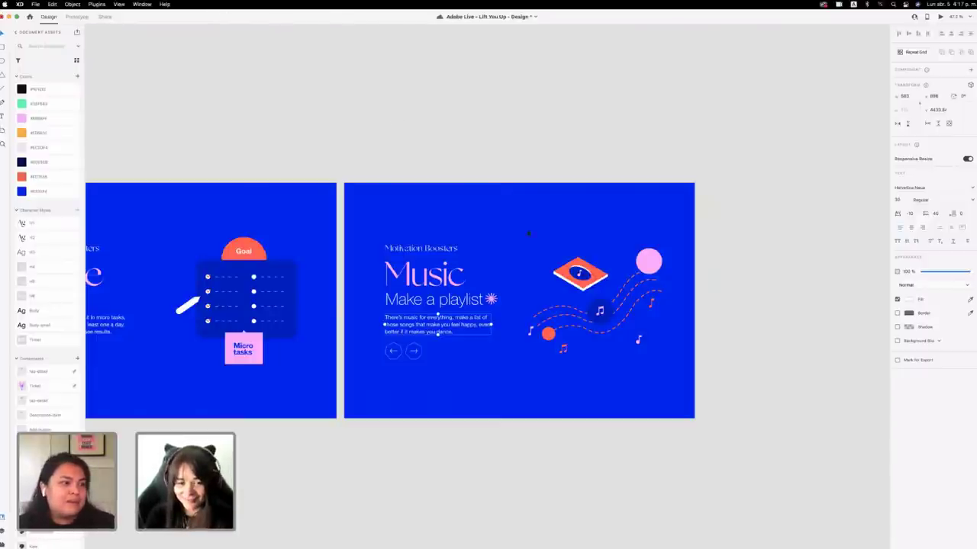
Duplicate the Reward Yourself section's blue background directly below that section on the Home page.
{"action": "scroll", "coordinate": [473, 194], "scroll_direction": "down", "scroll_amount": 5}
{"action": "scroll", "coordinate": [473, 197], "scroll_direction": "down", "scroll_amount": 5}
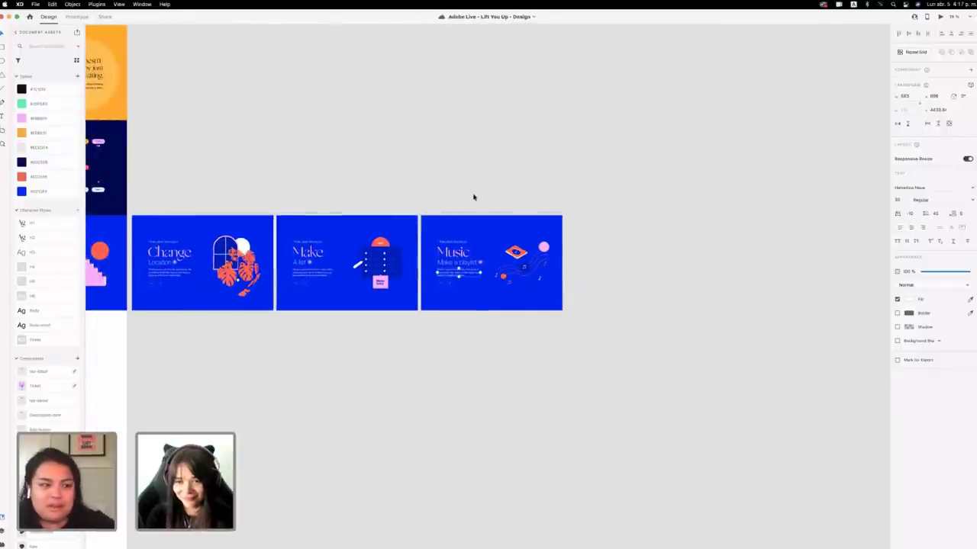
{"action": "scroll", "coordinate": [473, 197], "scroll_direction": "left", "scroll_amount": 4}
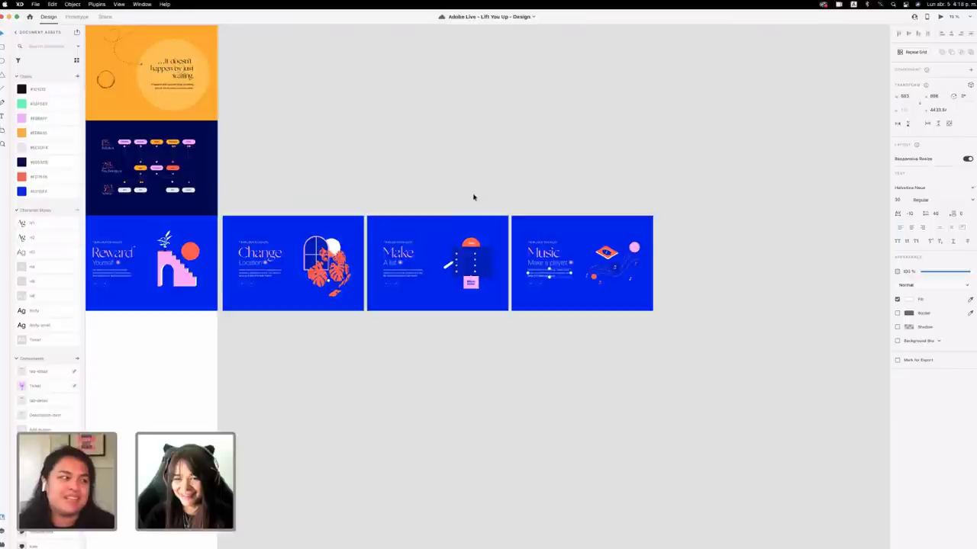
{"action": "scroll", "coordinate": [460, 203], "scroll_direction": "left", "scroll_amount": 8}
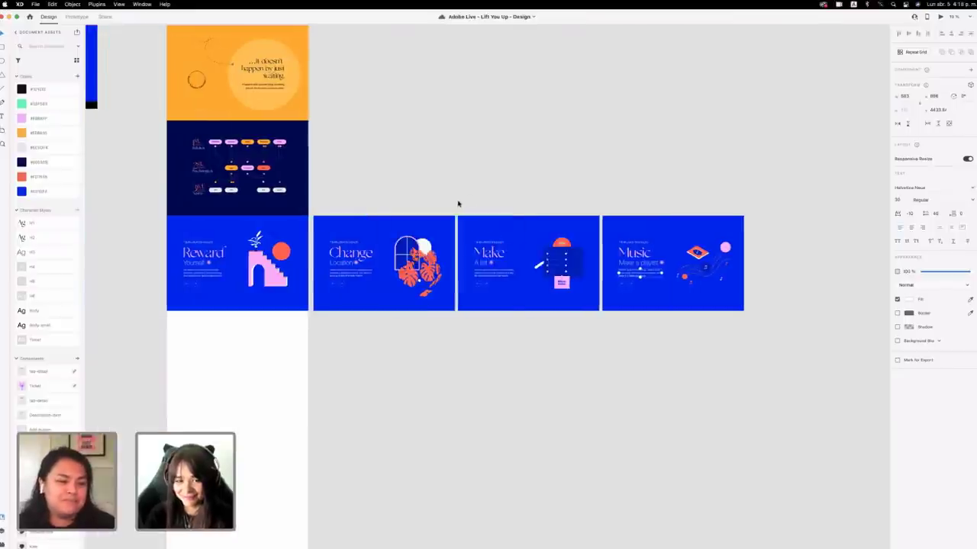
{"action": "left_click", "coordinate": [396, 223]}
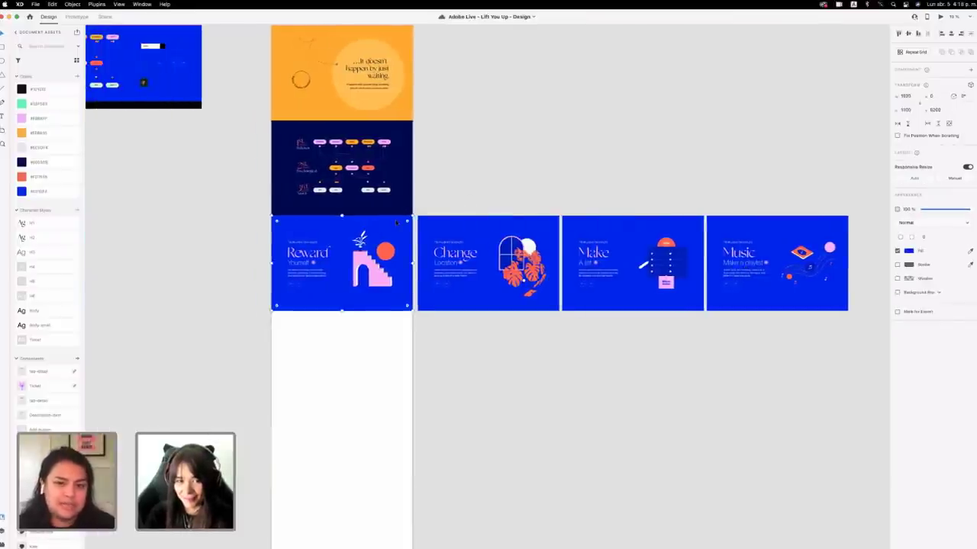
{"action": "left_click_drag", "start_coordinate": [435, 206], "coordinate": [290, 133]}
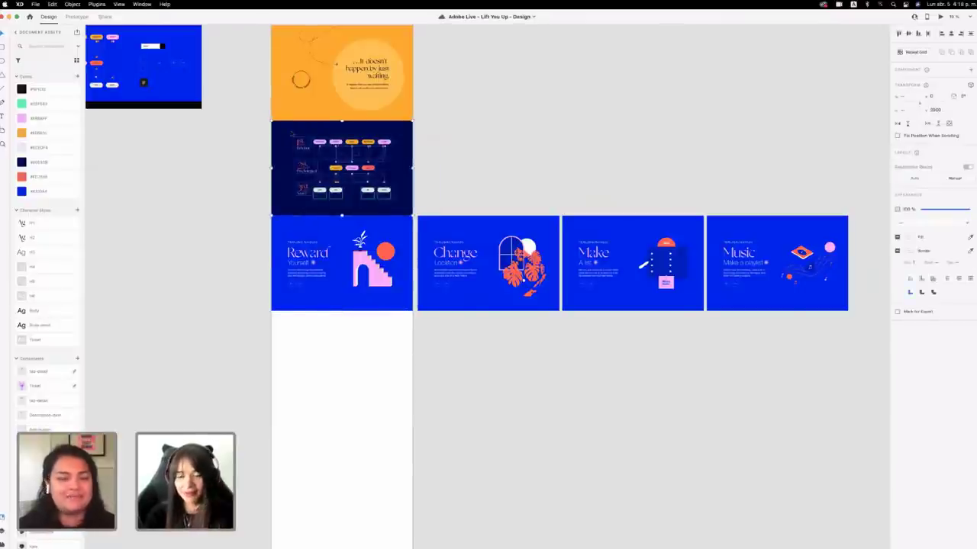
{"action": "left_click", "coordinate": [416, 150]}
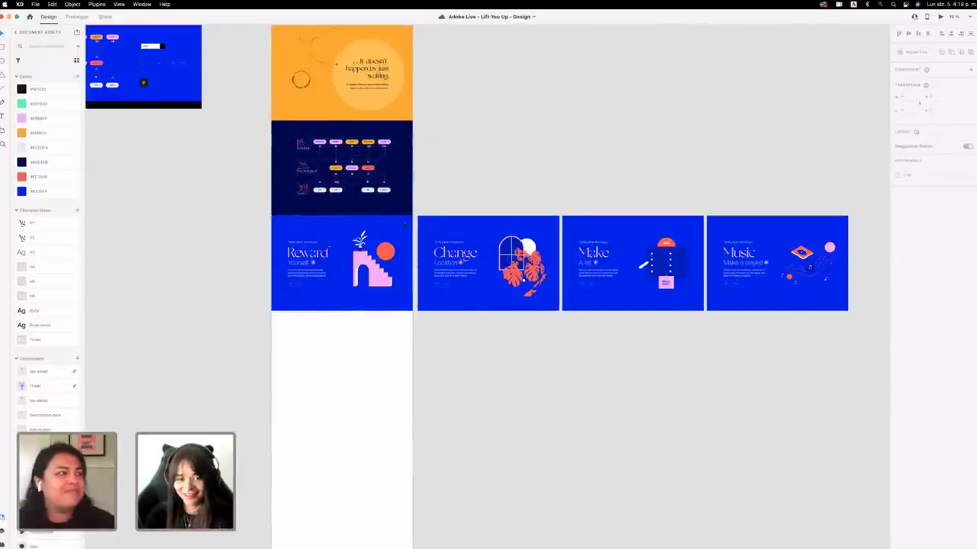
{"action": "left_click_drag", "start_coordinate": [406, 225], "coordinate": [405, 321]}
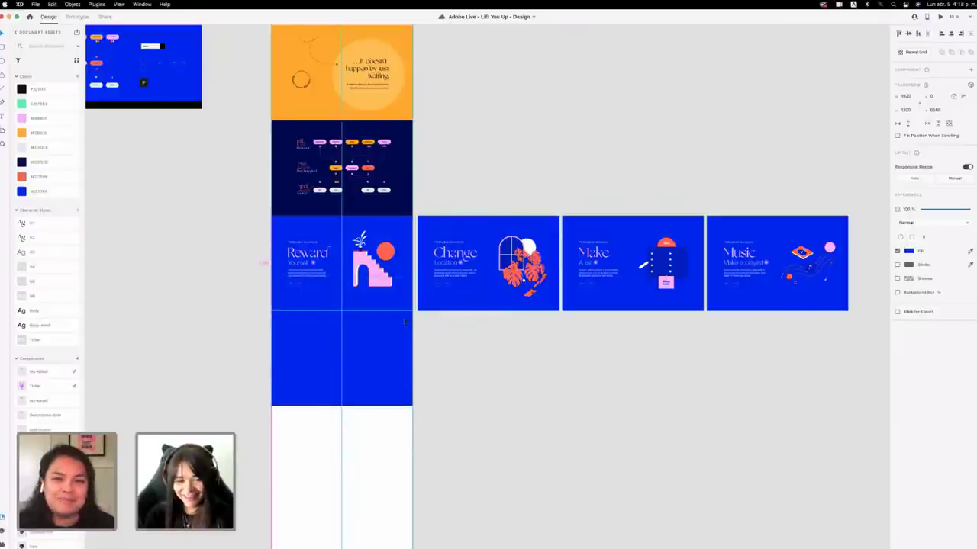
Recolor the new background section below Reward Yourself with the coral document color.
{"action": "scroll", "coordinate": [338, 257], "scroll_direction": "left", "scroll_amount": 5}
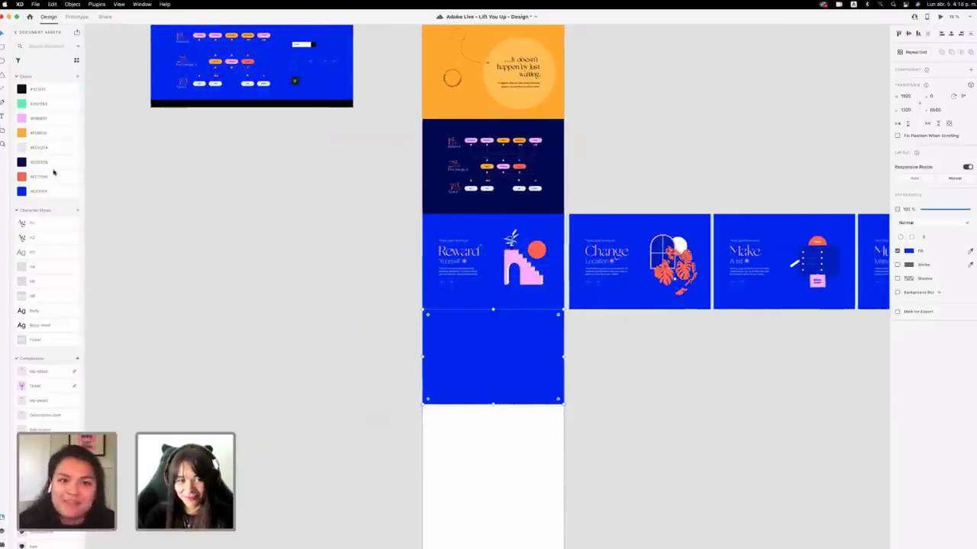
{"action": "left_click", "coordinate": [54, 174]}
{"action": "left_click", "coordinate": [684, 421]}
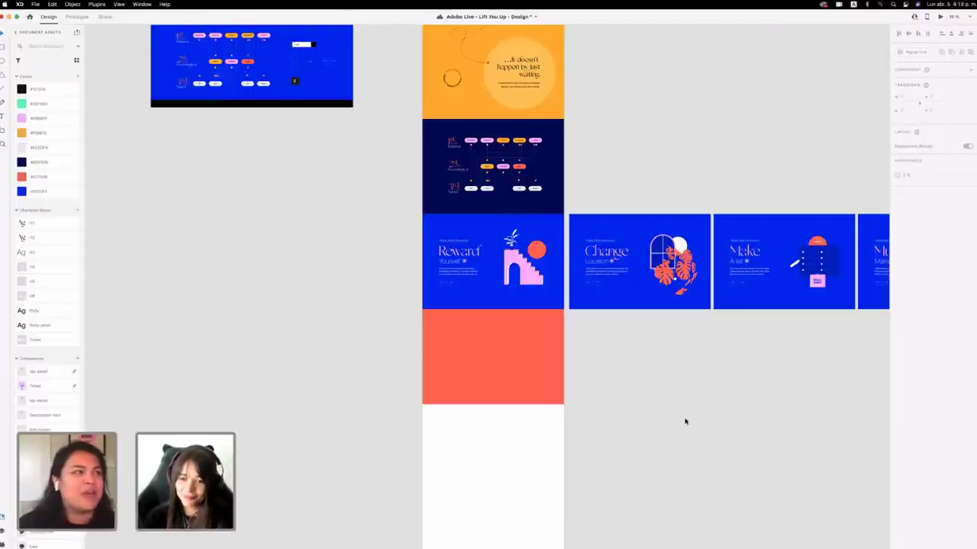
Reshape the dashed path by moving its anchor between the two loops down to the border of the pink and orange sections.
{"action": "scroll", "coordinate": [684, 421], "scroll_direction": "right", "scroll_amount": 5}
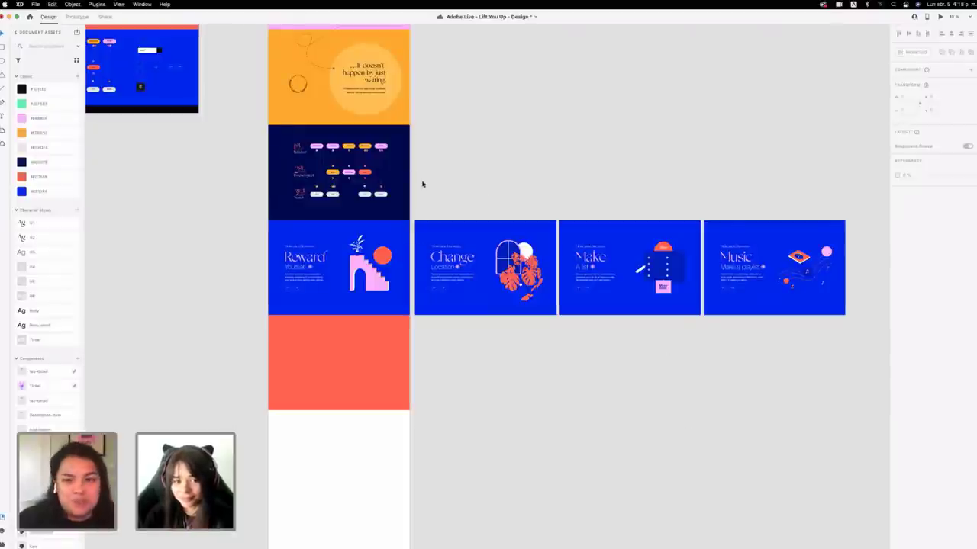
{"action": "scroll", "coordinate": [422, 185], "scroll_direction": "up", "scroll_amount": 4}
{"action": "scroll", "coordinate": [422, 185], "scroll_direction": "left", "scroll_amount": 3}
{"action": "scroll", "coordinate": [423, 184], "scroll_direction": "up", "scroll_amount": 1}
{"action": "scroll", "coordinate": [423, 183], "scroll_direction": "left", "scroll_amount": 1}
{"action": "scroll", "coordinate": [413, 85], "scroll_direction": "down", "scroll_amount": 1}
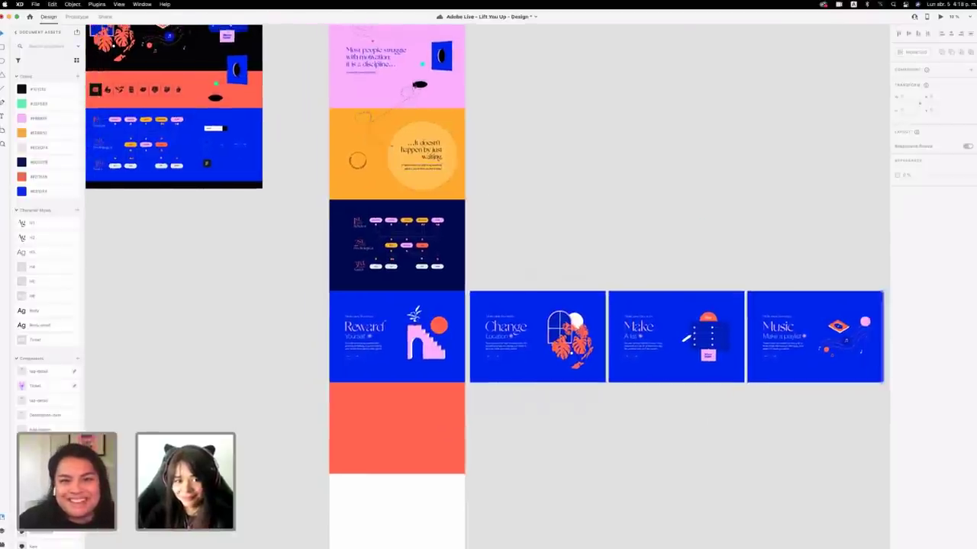
{"action": "scroll", "coordinate": [413, 85], "scroll_direction": "up", "scroll_amount": 5}
{"action": "scroll", "coordinate": [408, 92], "scroll_direction": "up", "scroll_amount": 4}
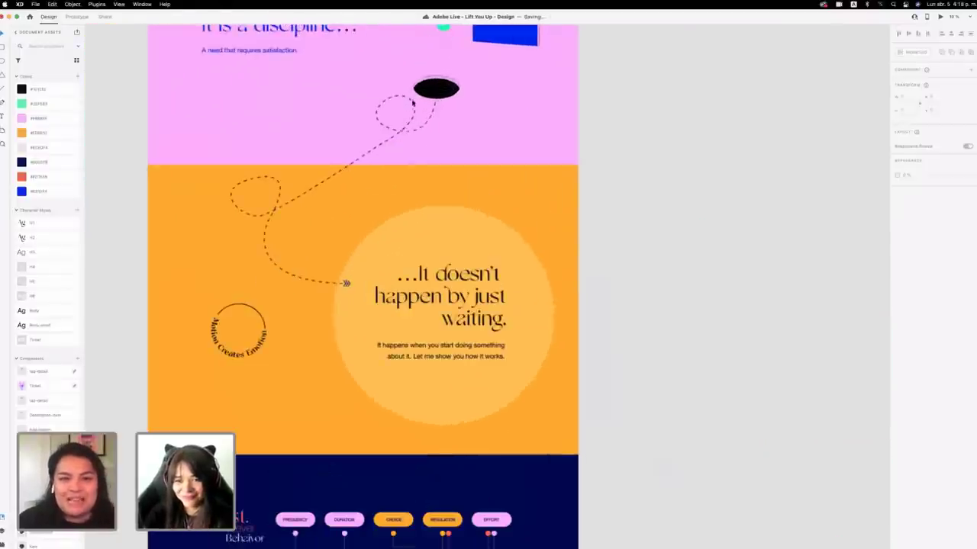
{"action": "left_click", "coordinate": [405, 128]}
{"action": "double_click", "coordinate": [405, 127]}
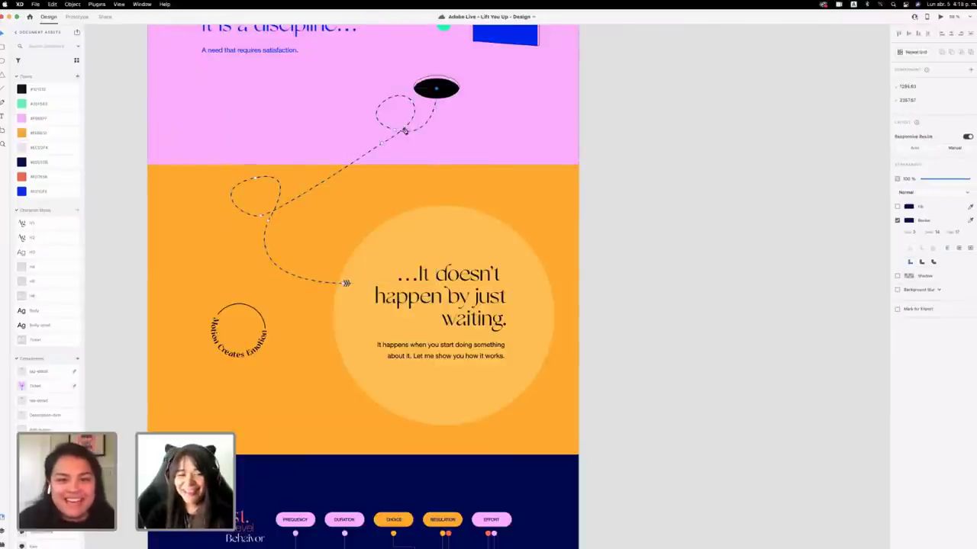
{"action": "left_click_drag", "start_coordinate": [385, 143], "coordinate": [349, 171]}
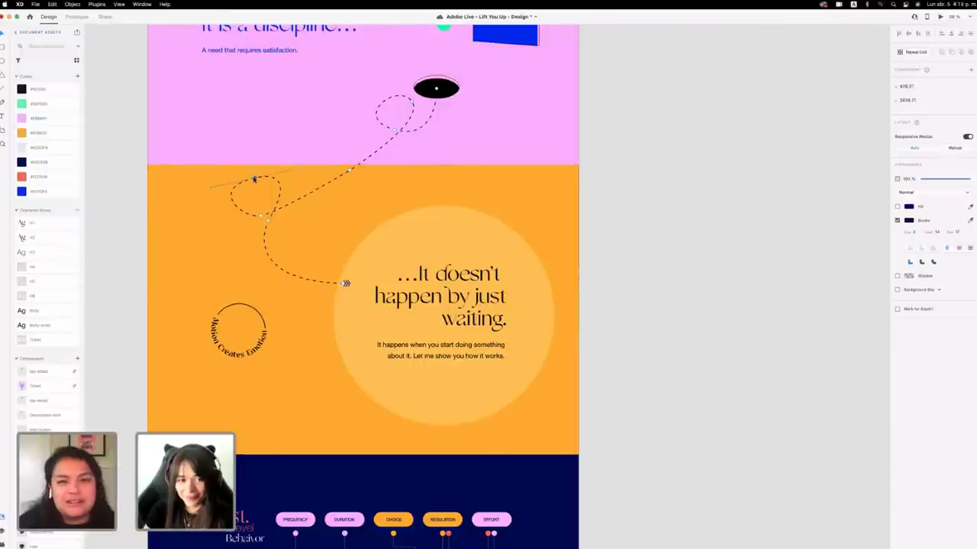
Refine the dashed path's loop in the orange section by shifting its upper anchor slightly left and adjusting the anchor at its crossing.
{"action": "mouse_move", "coordinate": [254, 179]}
{"action": "left_mouse_down"}
{"action": "mouse_move", "coordinate": [268, 214]}
{"action": "mouse_move", "coordinate": [261, 218]}
{"action": "mouse_move", "coordinate": [272, 219]}
{"action": "mouse_move", "coordinate": [250, 177]}
{"action": "left_mouse_up"}
{"action": "left_click", "coordinate": [253, 186]}
{"action": "left_click", "coordinate": [254, 184]}
{"action": "double_click", "coordinate": [253, 184]}
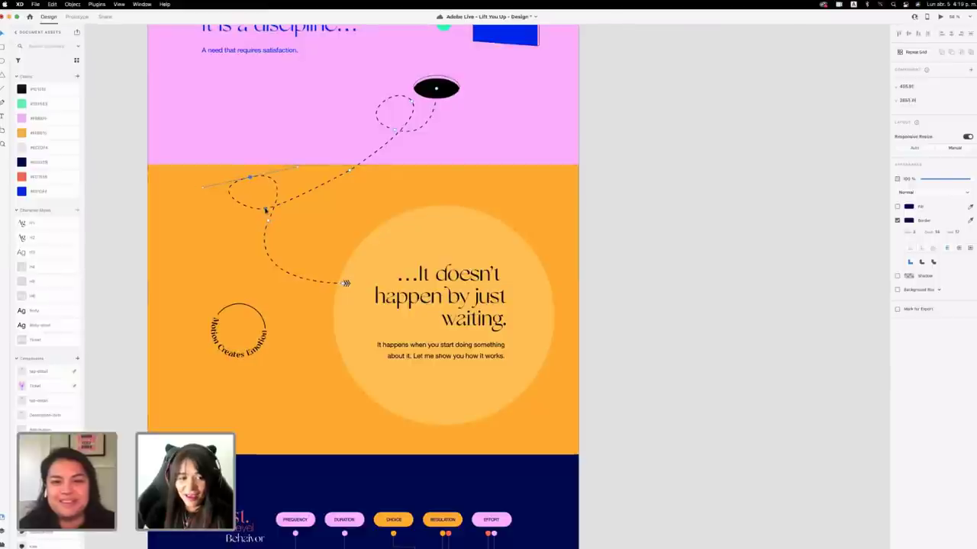
{"action": "left_click_drag", "start_coordinate": [265, 209], "coordinate": [267, 215]}
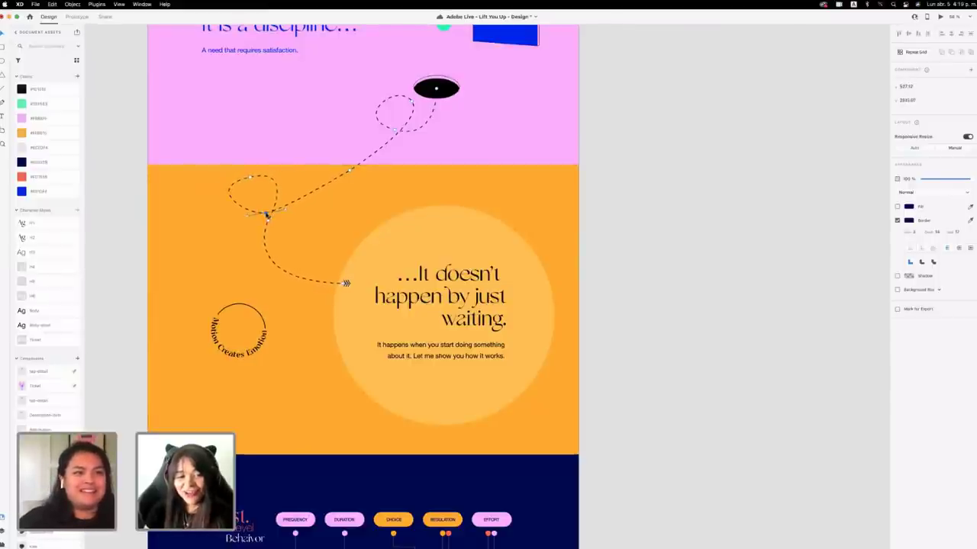
{"action": "key", "text": "Escape"}
Save the document after returning to the row of Motivation Boosters slides.
{"action": "scroll", "coordinate": [644, 306], "scroll_direction": "down", "scroll_amount": 2}
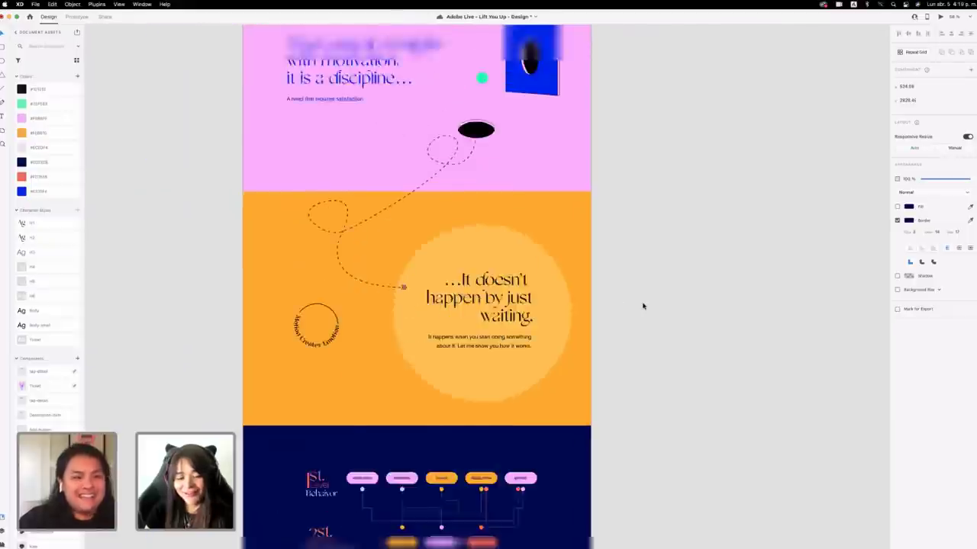
{"action": "scroll", "coordinate": [643, 306], "scroll_direction": "down", "scroll_amount": 3}
{"action": "scroll", "coordinate": [643, 306], "scroll_direction": "right", "scroll_amount": 5}
{"action": "scroll", "coordinate": [644, 306], "scroll_direction": "down", "scroll_amount": 2}
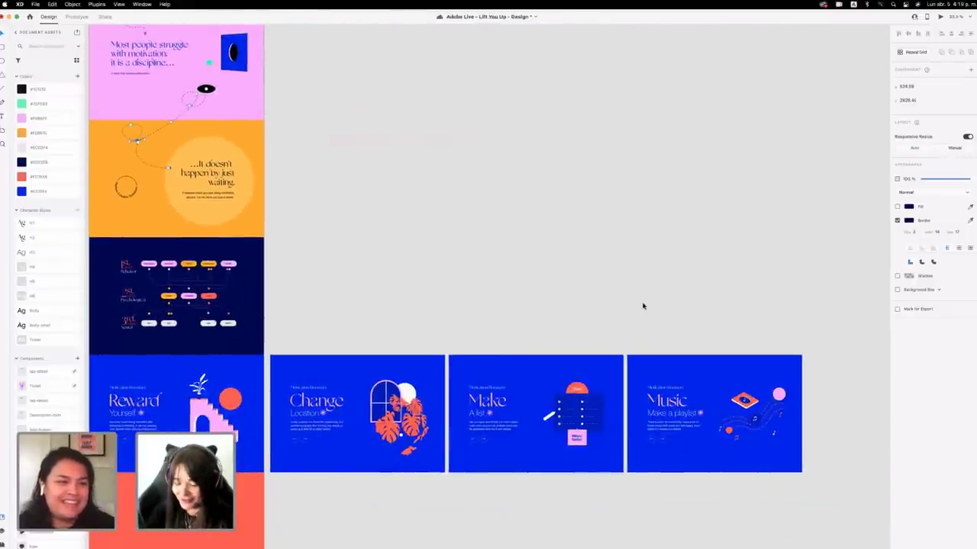
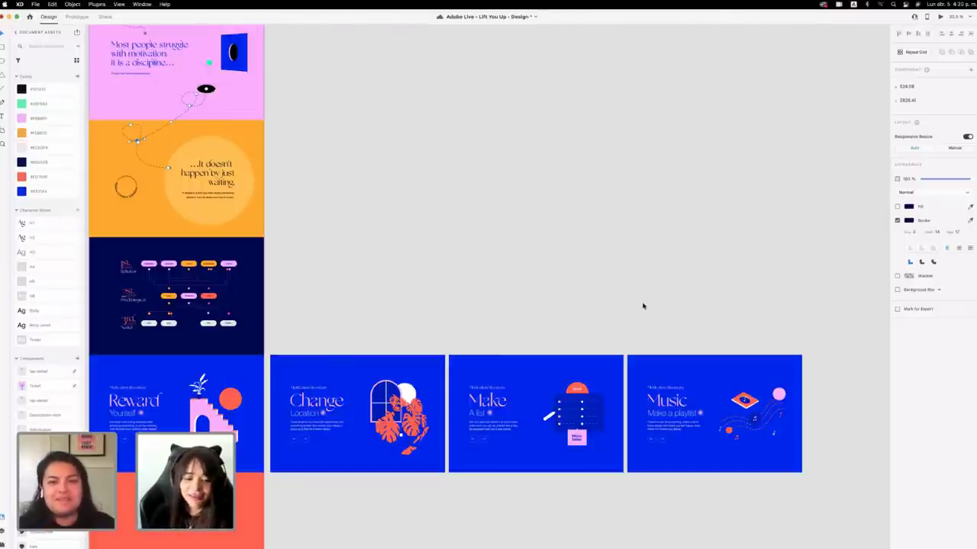
{"action": "scroll", "coordinate": [643, 306], "scroll_direction": "down", "scroll_amount": 2}
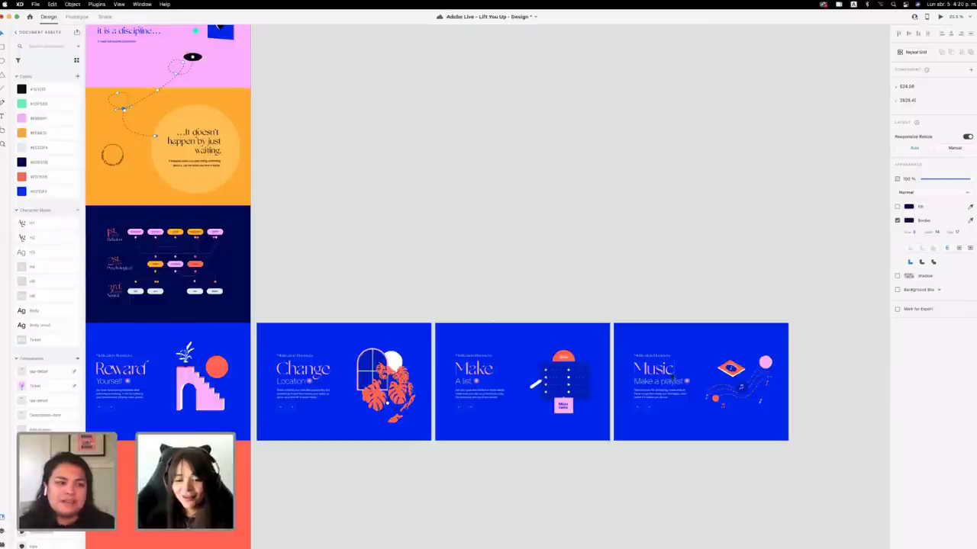
{"action": "left_click", "coordinate": [665, 381]}
{"action": "left_click", "coordinate": [661, 393]}
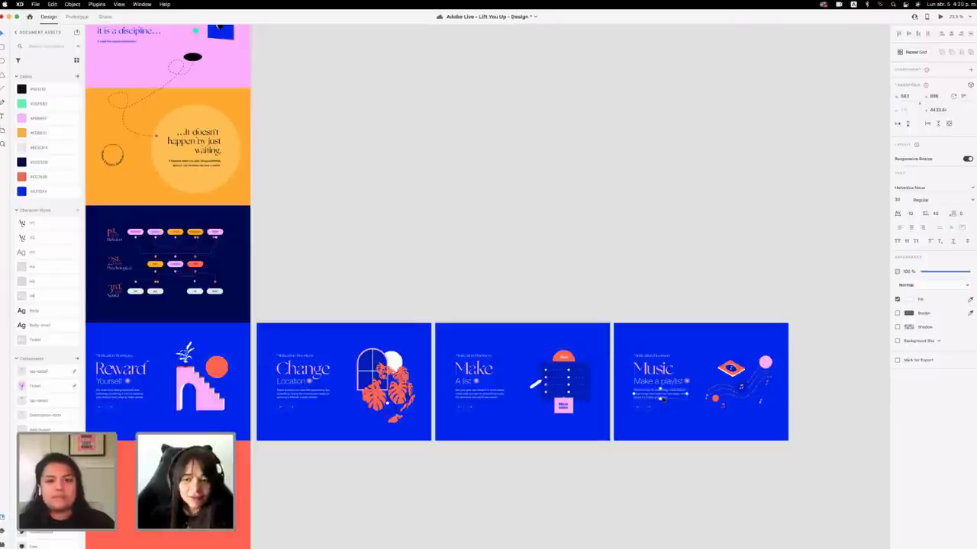
{"action": "key", "text": "super+s"}
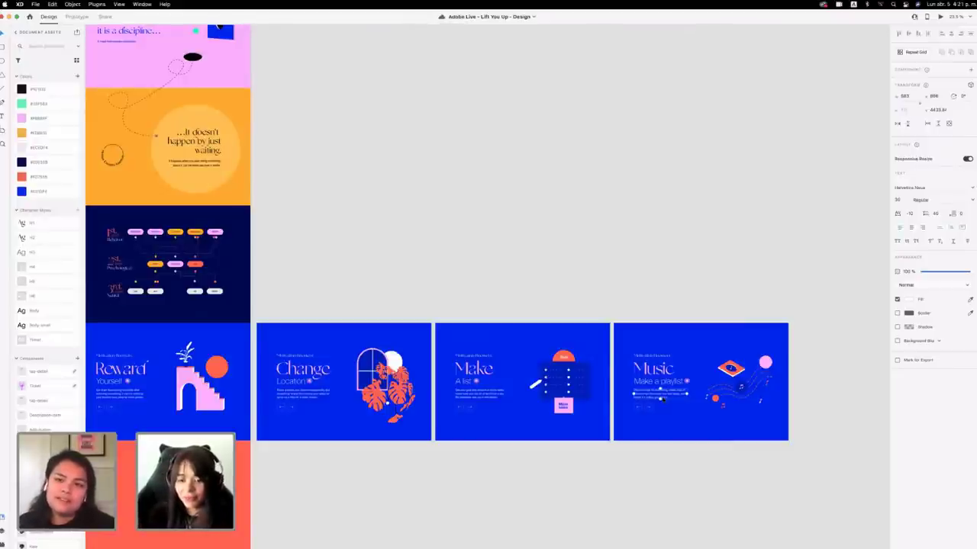
Examine the Make A list and Music slides up close, checking their texts and illustrations.
{"action": "scroll", "coordinate": [663, 399], "scroll_direction": "down", "scroll_amount": 1}
{"action": "left_click", "coordinate": [663, 400]}
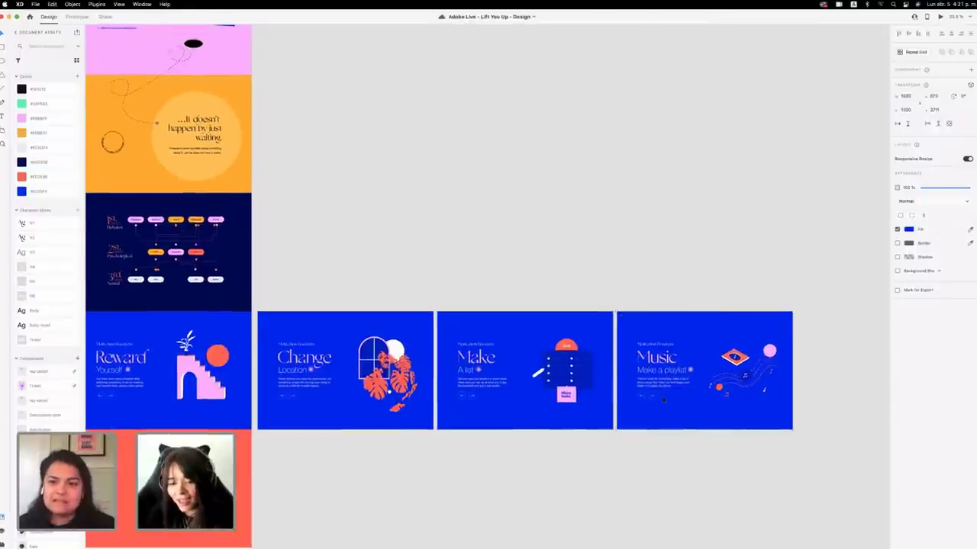
{"action": "scroll", "coordinate": [663, 400], "scroll_direction": "up", "scroll_amount": 6}
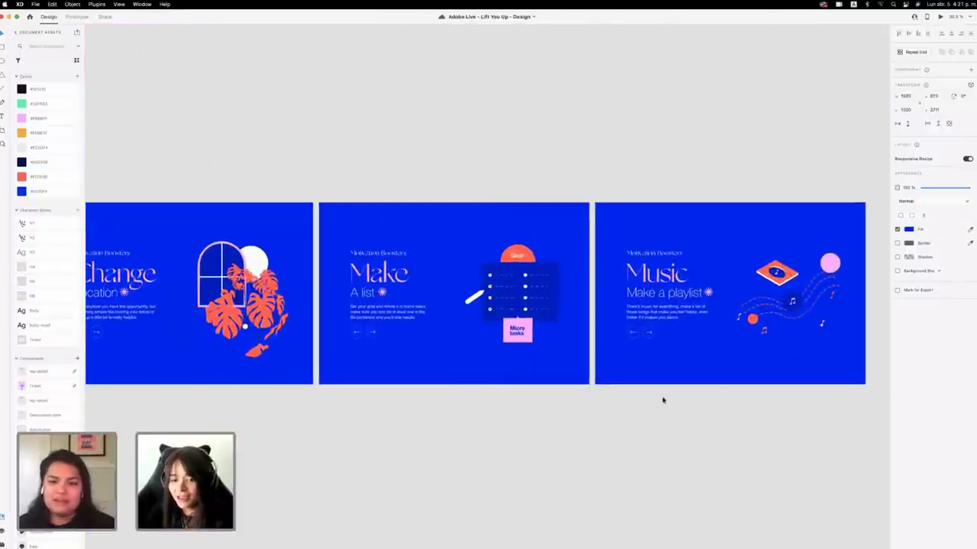
{"action": "scroll", "coordinate": [663, 400], "scroll_direction": "up", "scroll_amount": 6}
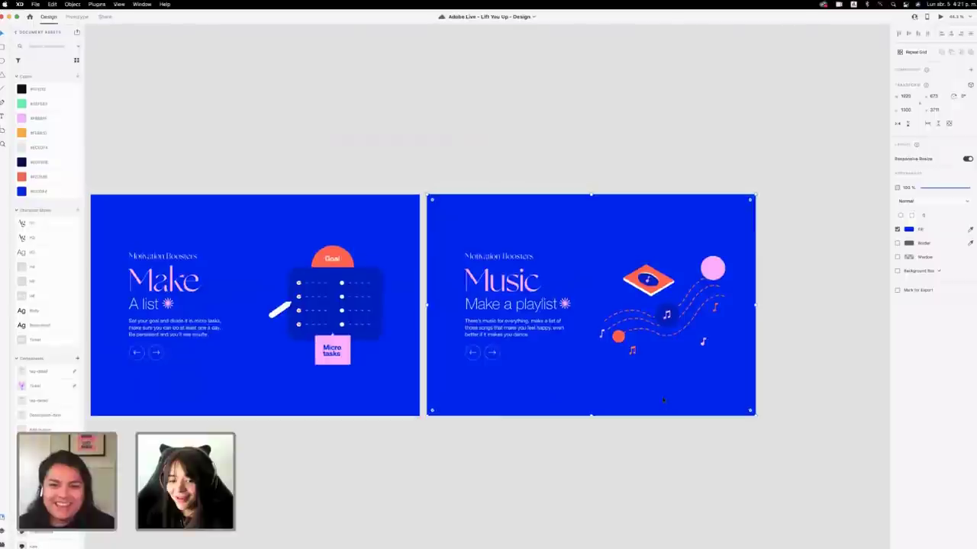
{"action": "scroll", "coordinate": [663, 400], "scroll_direction": "up", "scroll_amount": 3}
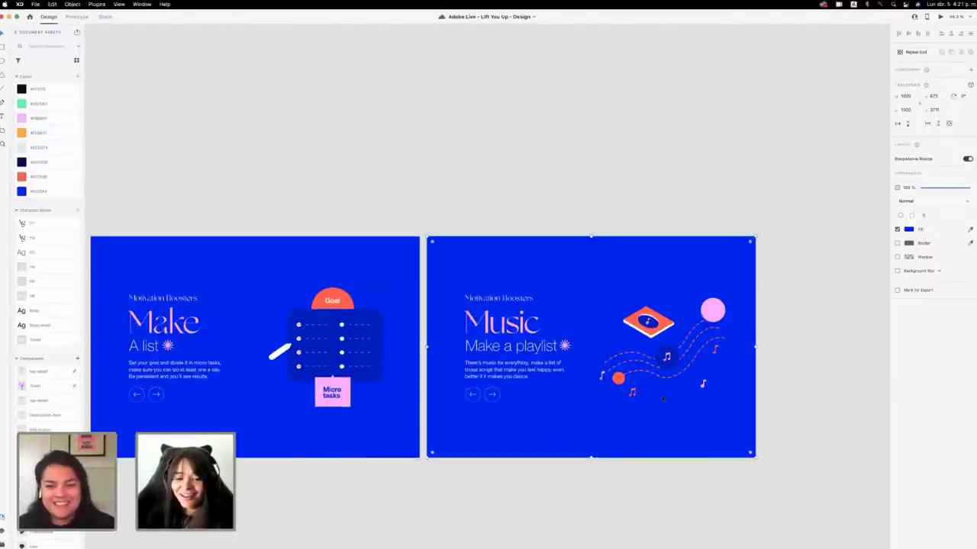
{"action": "scroll", "coordinate": [662, 398], "scroll_direction": "right", "scroll_amount": 2}
{"action": "scroll", "coordinate": [663, 398], "scroll_direction": "down", "scroll_amount": 1}
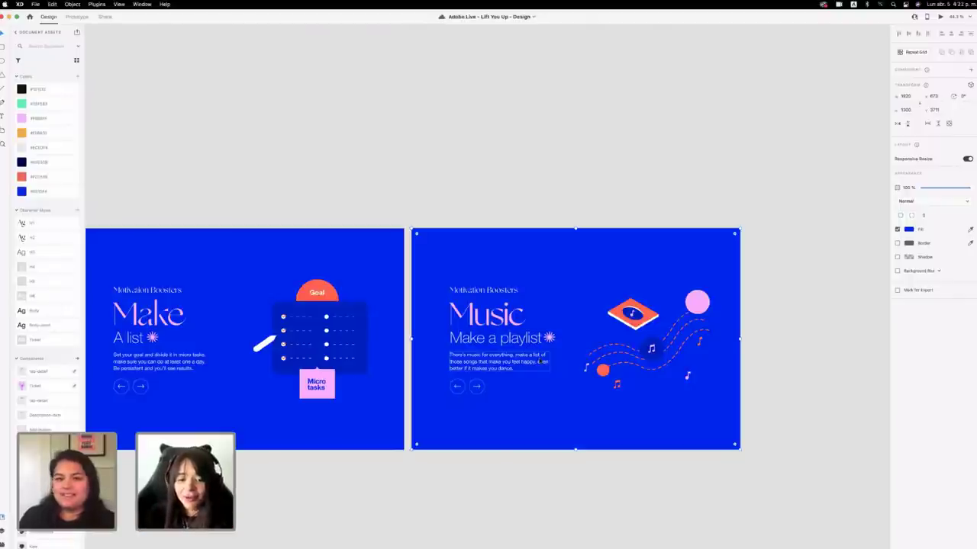
Copy the row of small icons from the illustration artboard's coral band into the new coral section below the Reward slide.
{"action": "left_click", "coordinate": [791, 333]}
{"action": "scroll", "coordinate": [792, 333], "scroll_direction": "down", "scroll_amount": 2}
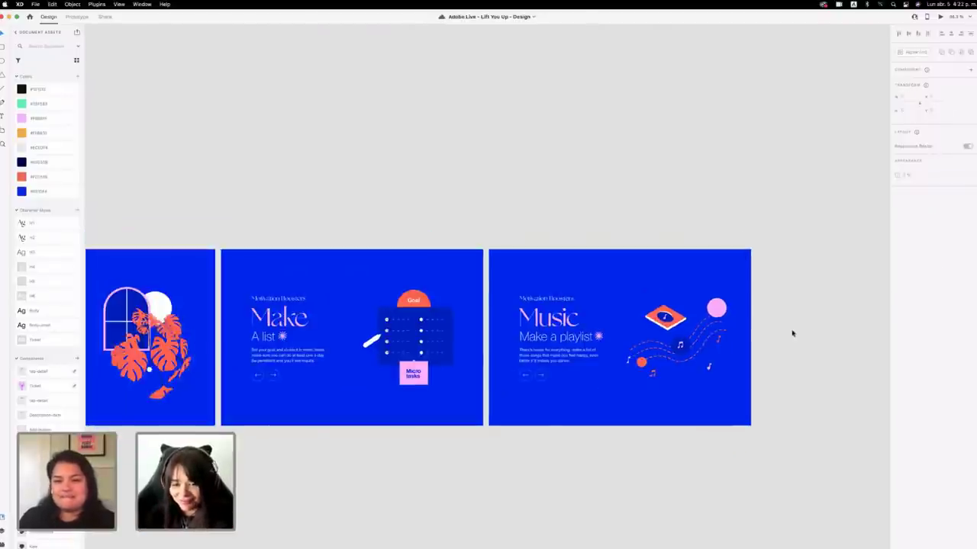
{"action": "scroll", "coordinate": [792, 334], "scroll_direction": "up", "scroll_amount": 2}
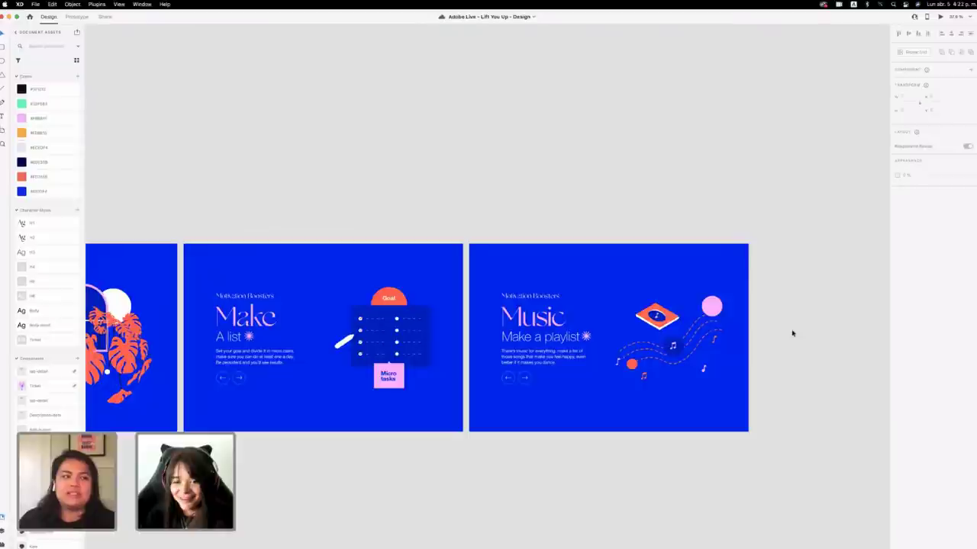
{"action": "scroll", "coordinate": [792, 334], "scroll_direction": "down", "scroll_amount": 3}
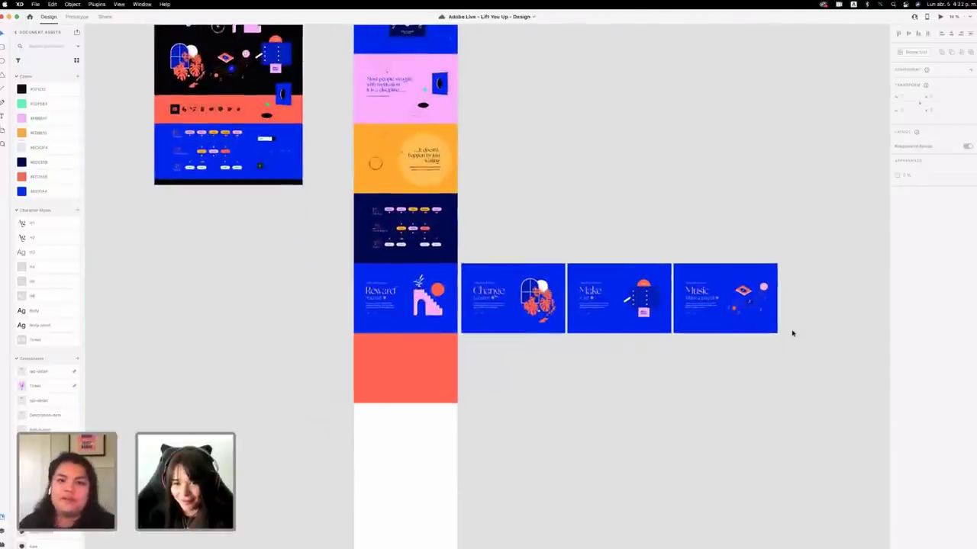
{"action": "scroll", "coordinate": [792, 333], "scroll_direction": "left", "scroll_amount": 5}
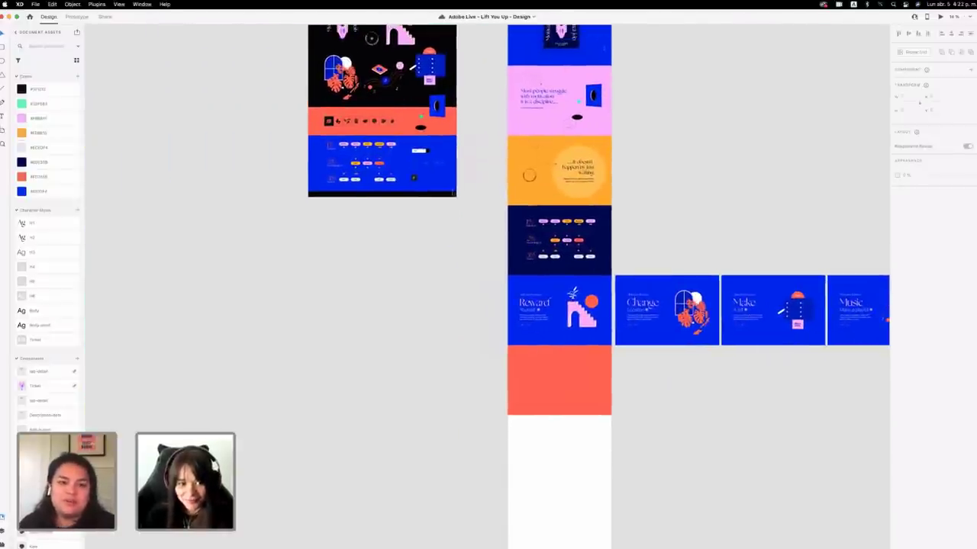
{"action": "left_click", "coordinate": [403, 131]}
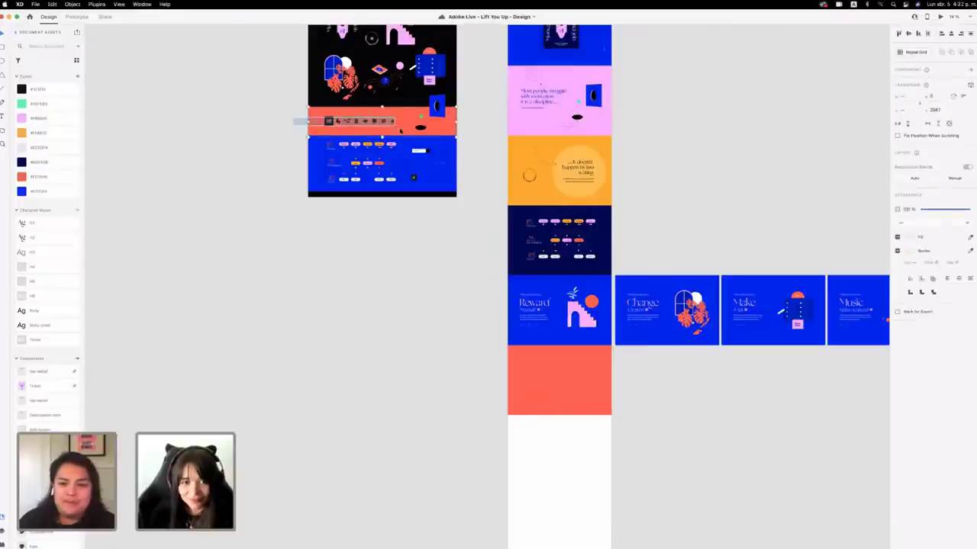
{"action": "double_click", "coordinate": [329, 121]}
{"action": "left_click_drag", "start_coordinate": [329, 121], "coordinate": [344, 142]}
{"action": "key", "text": "super+v"}
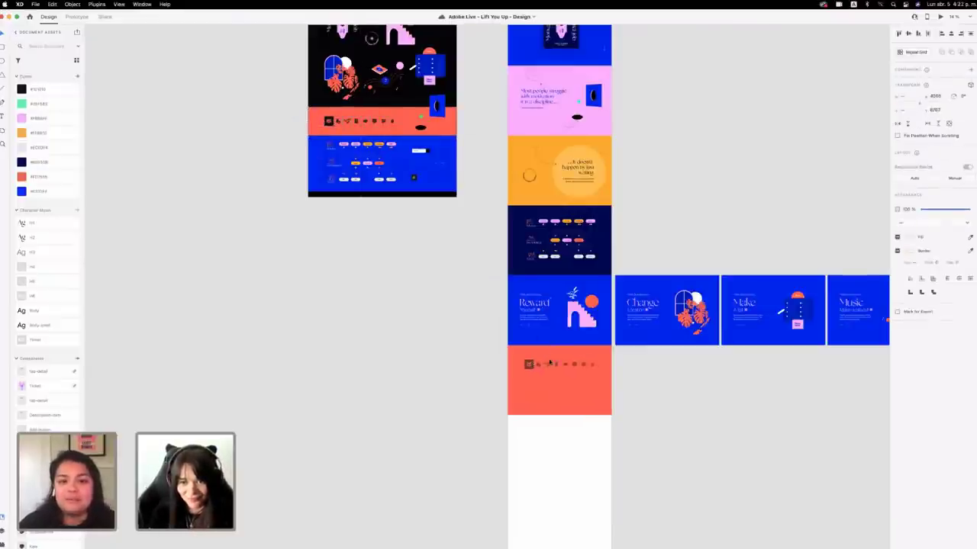
Centre the food icon row horizontally in the coral section and save the document.
{"action": "scroll", "coordinate": [555, 364], "scroll_direction": "up", "scroll_amount": 5}
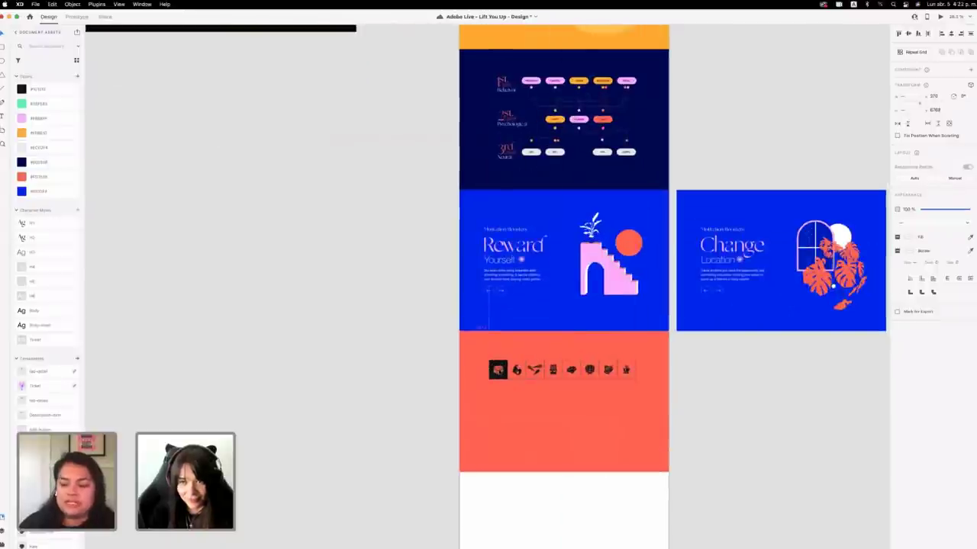
{"action": "left_click_drag", "start_coordinate": [555, 364], "coordinate": [557, 364]}
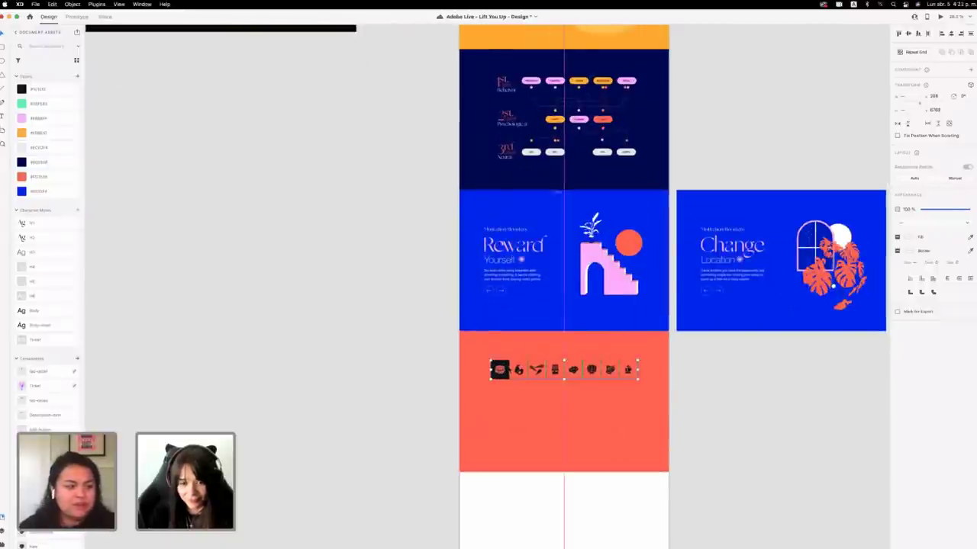
{"action": "scroll", "coordinate": [508, 367], "scroll_direction": "down", "scroll_amount": 5}
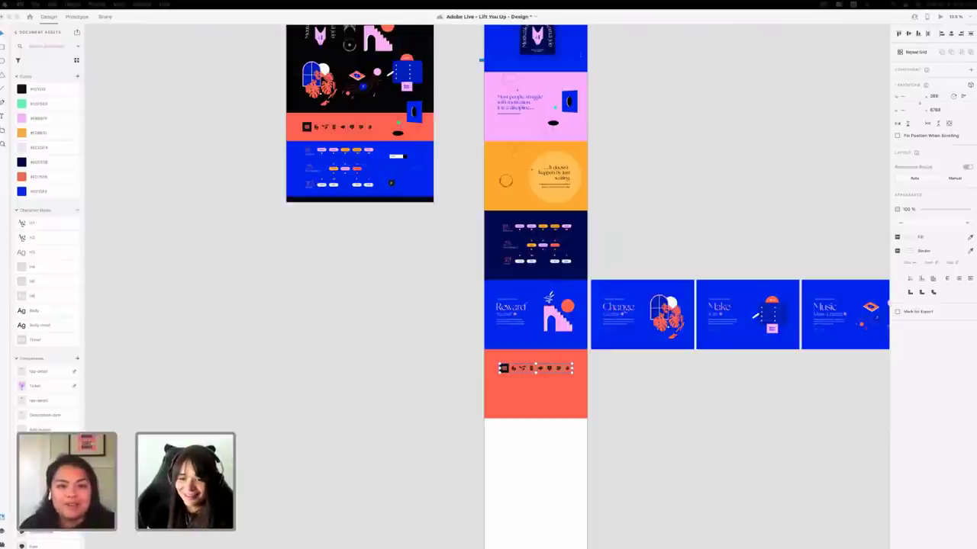
{"action": "key", "text": "super+s"}
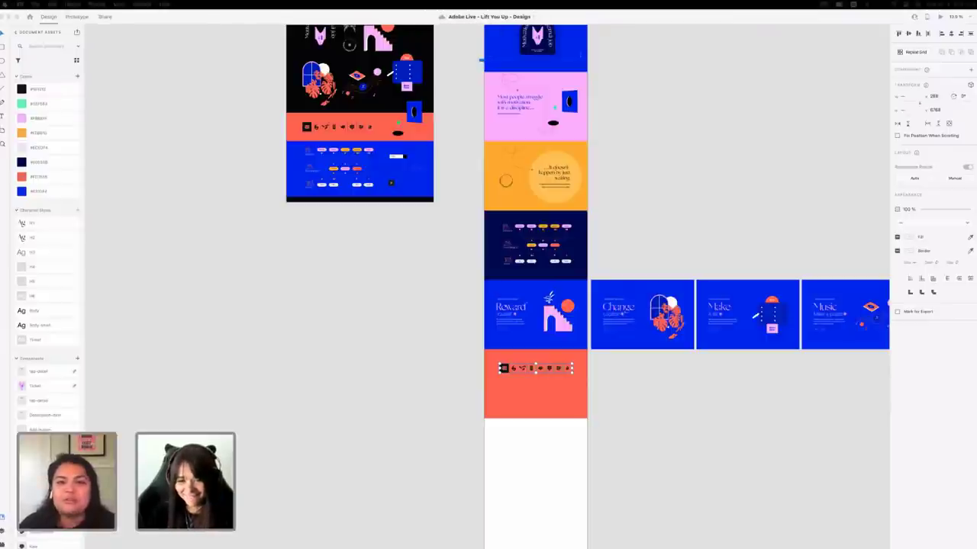
Duplicate the "Reward" heading from the blue slide below the coral section's icon row and shift the icon row slightly up.
{"action": "scroll", "coordinate": [142, 314], "scroll_direction": "left", "scroll_amount": 1}
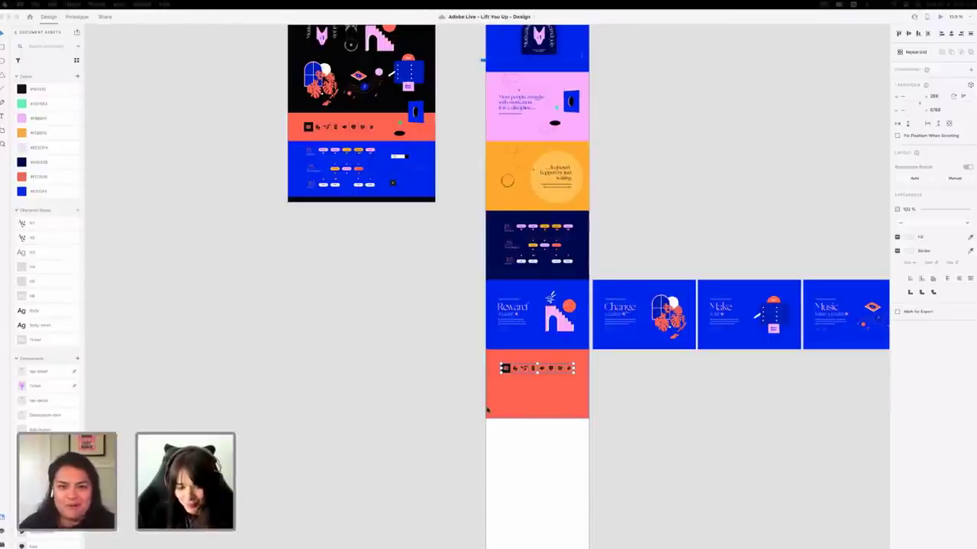
{"action": "scroll", "coordinate": [534, 418], "scroll_direction": "up", "scroll_amount": 5}
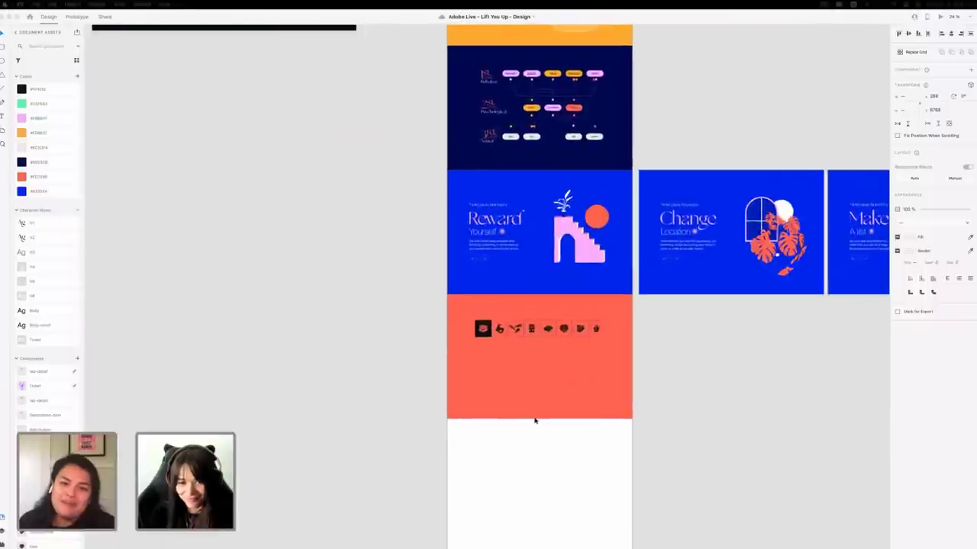
{"action": "scroll", "coordinate": [535, 420], "scroll_direction": "up", "scroll_amount": 1}
{"action": "scroll", "coordinate": [535, 420], "scroll_direction": "down", "scroll_amount": 1}
{"action": "scroll", "coordinate": [535, 421], "scroll_direction": "right", "scroll_amount": 2}
{"action": "scroll", "coordinate": [534, 421], "scroll_direction": "up", "scroll_amount": 1}
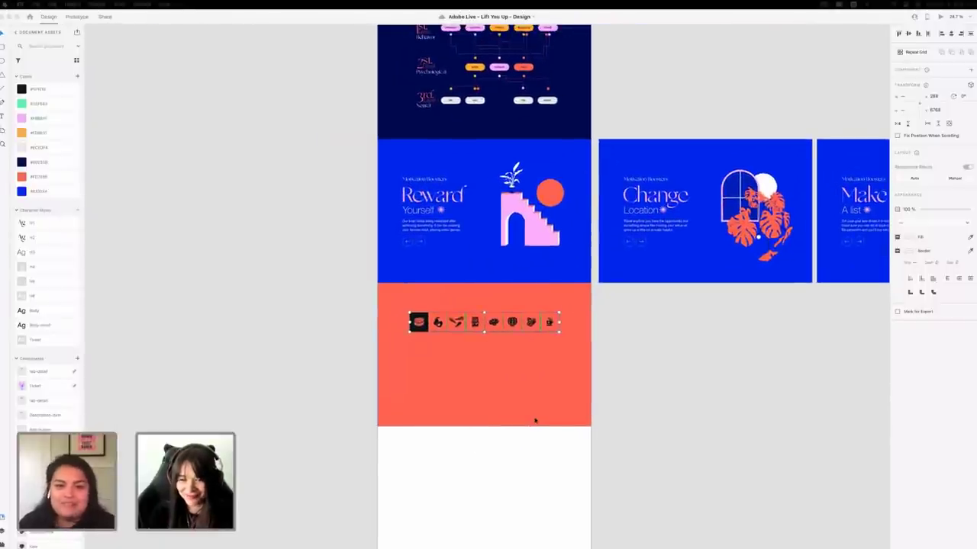
{"action": "scroll", "coordinate": [535, 420], "scroll_direction": "down", "scroll_amount": 1}
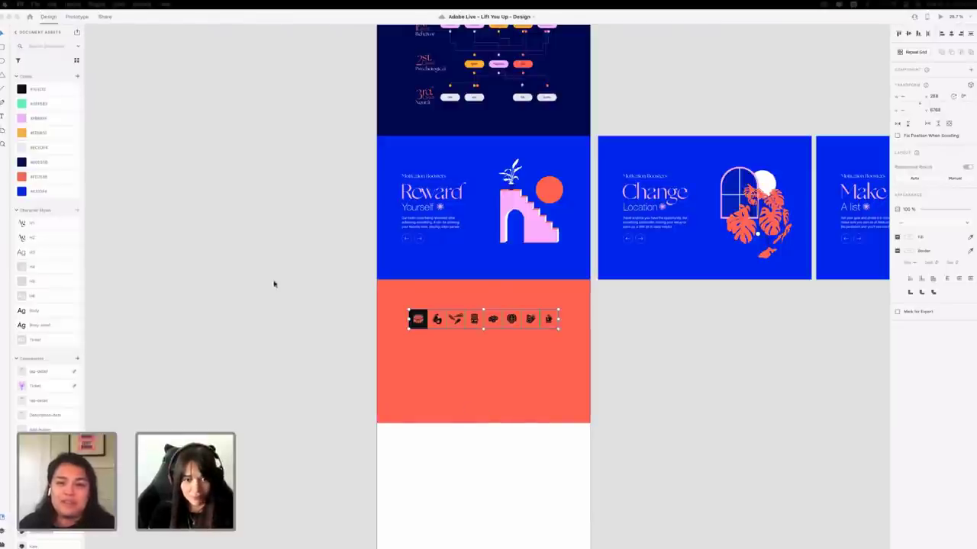
{"action": "scroll", "coordinate": [257, 318], "scroll_direction": "left", "scroll_amount": 2}
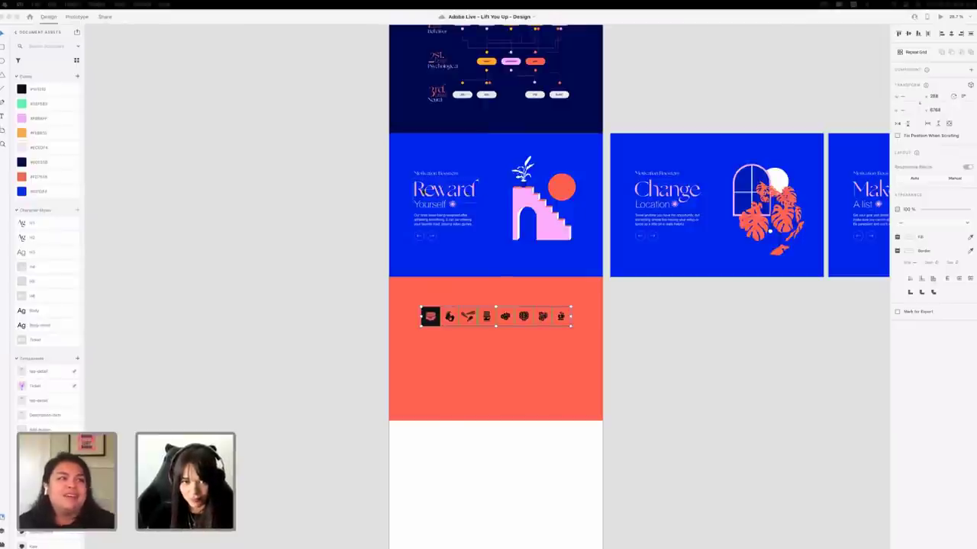
{"action": "left_click", "coordinate": [467, 194]}
{"action": "left_click_drag", "start_coordinate": [456, 191], "coordinate": [456, 347]}
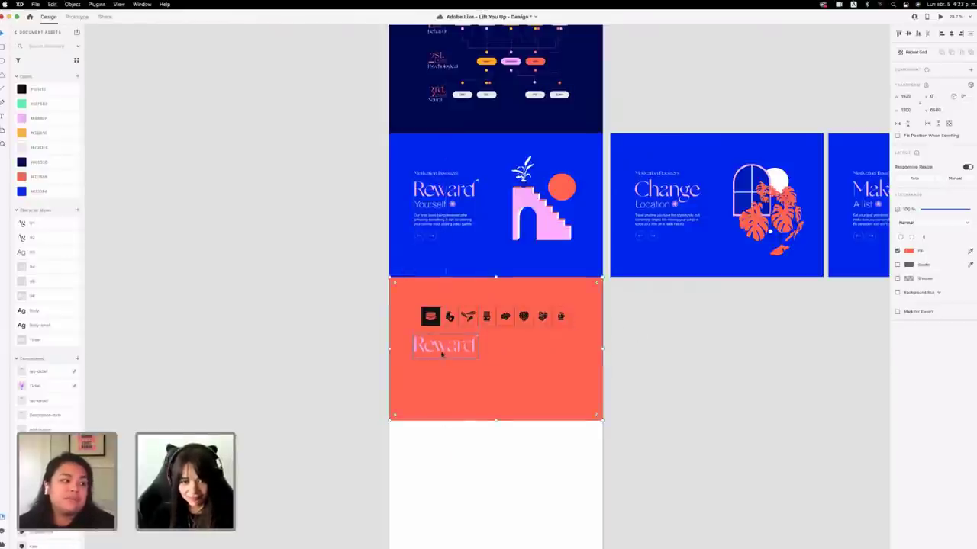
{"action": "left_click_drag", "start_coordinate": [442, 344], "coordinate": [448, 351]}
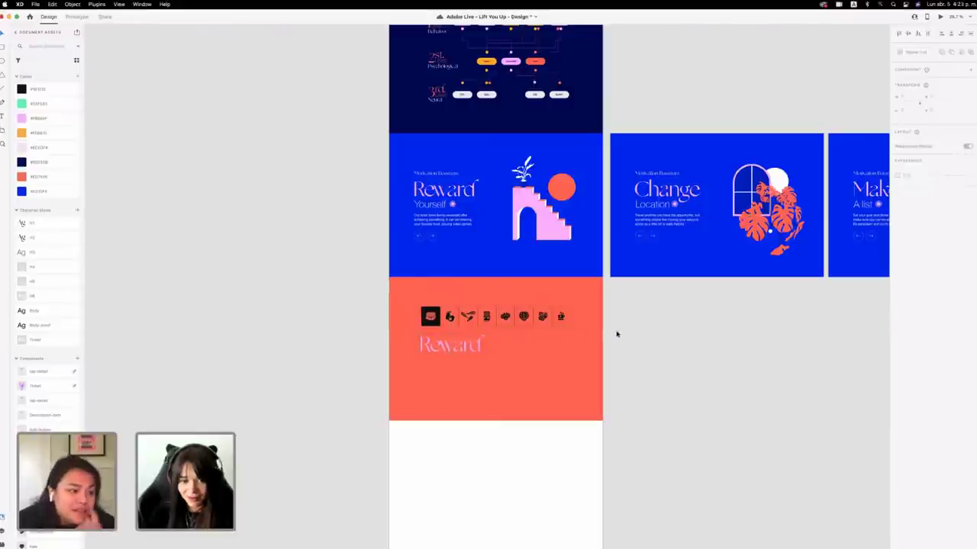
{"action": "left_click_drag", "start_coordinate": [616, 333], "coordinate": [488, 314]}
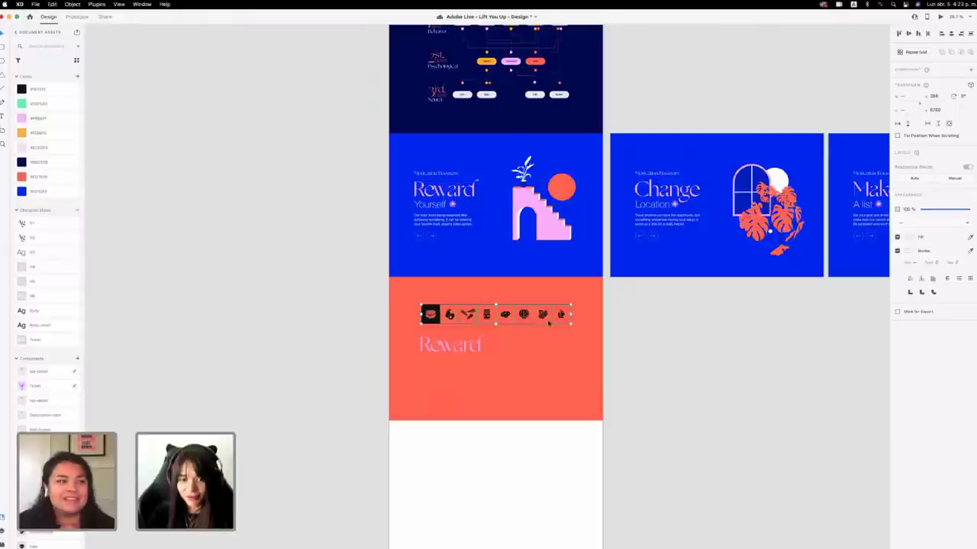
{"action": "left_click", "coordinate": [627, 336]}
Recolour the copied "Reward" heading in the coral section with the black document colour and save the document.
{"action": "left_click", "coordinate": [439, 345]}
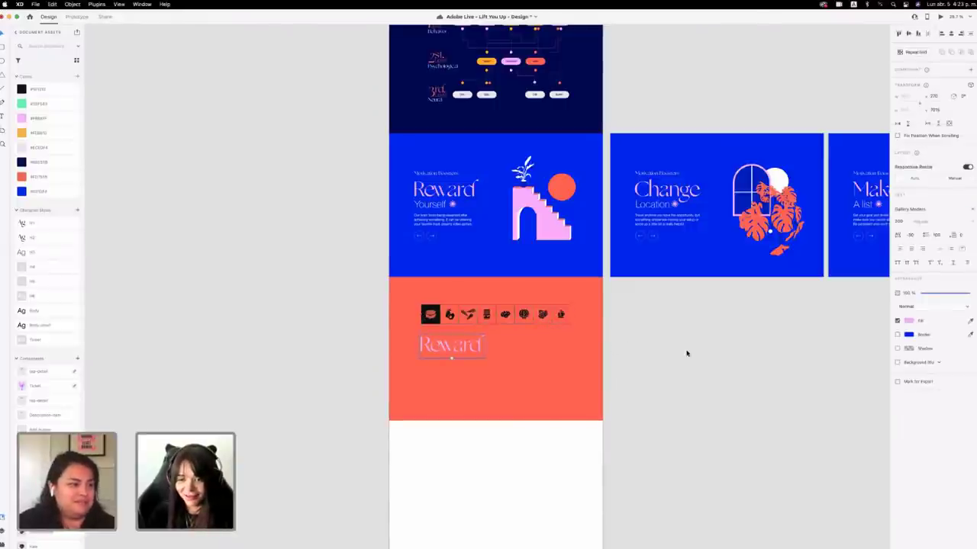
{"action": "left_click", "coordinate": [38, 88]}
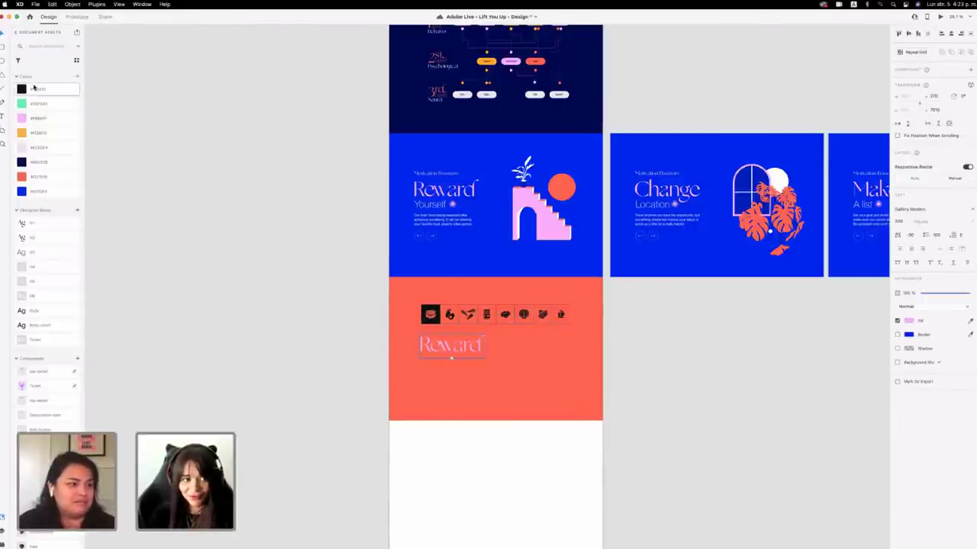
{"action": "left_click", "coordinate": [543, 367]}
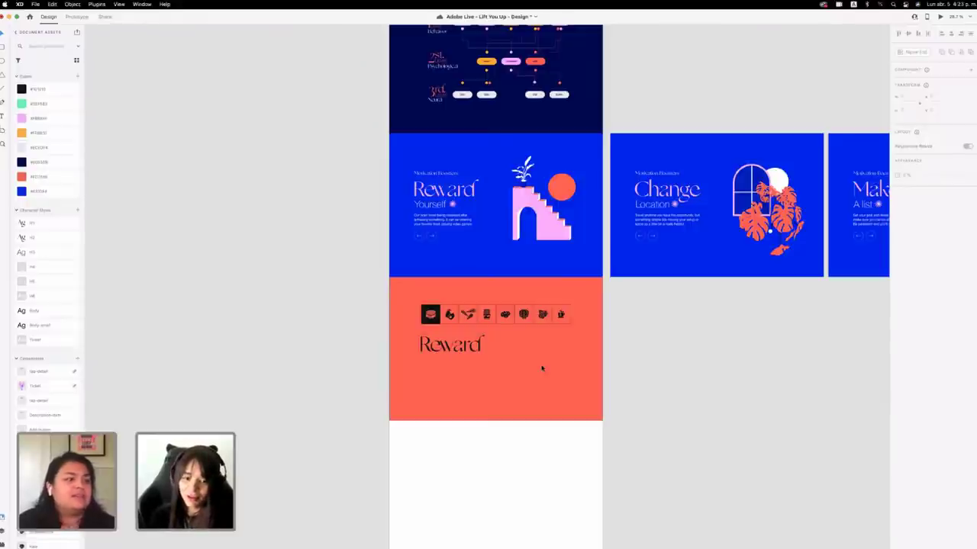
{"action": "scroll", "coordinate": [543, 368], "scroll_direction": "left", "scroll_amount": 1}
{"action": "scroll", "coordinate": [500, 349], "scroll_direction": "up", "scroll_amount": 4}
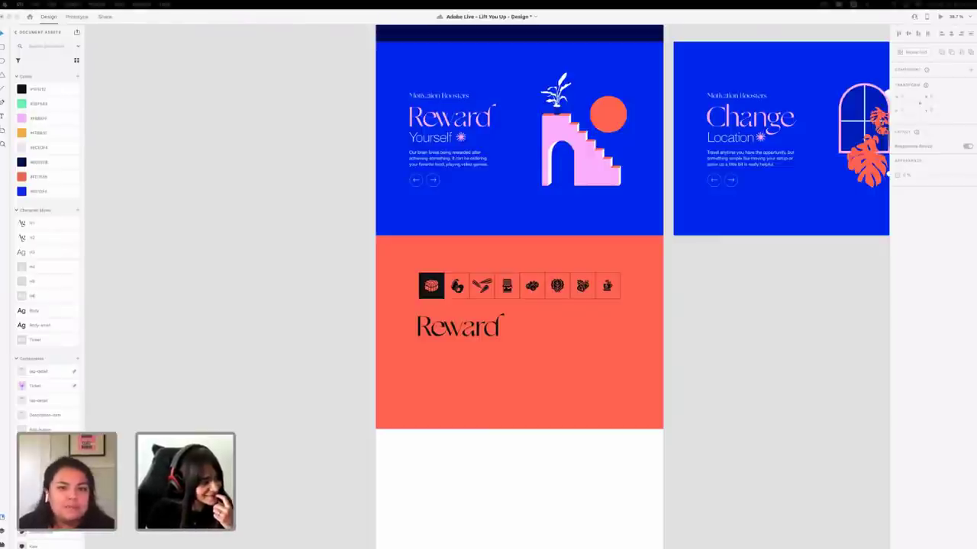
{"action": "key", "text": "super+s"}
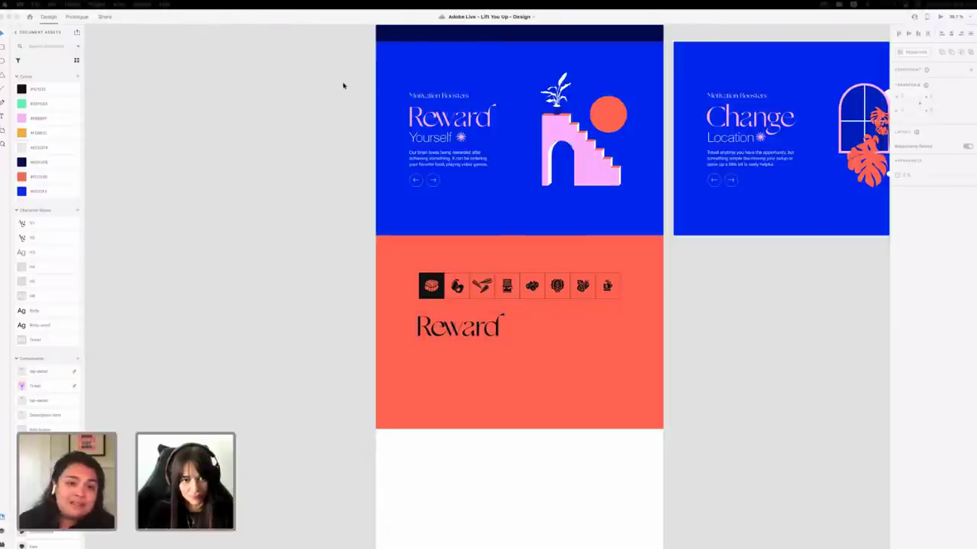
Move the blue Reward slide's text block slightly to the right and nudge its staircase illustration horizontally.
{"action": "scroll", "coordinate": [343, 85], "scroll_direction": "up", "scroll_amount": 1}
{"action": "scroll", "coordinate": [344, 85], "scroll_direction": "up", "scroll_amount": 3}
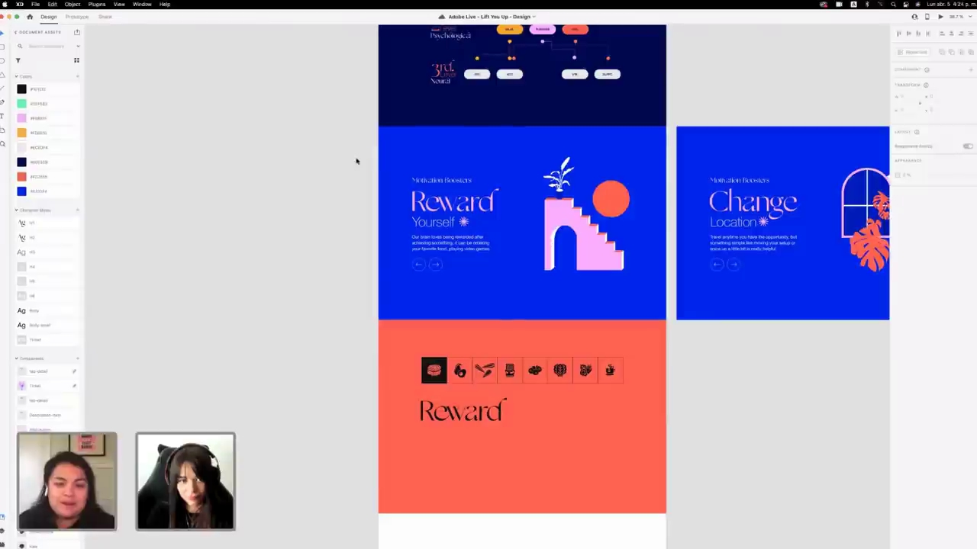
{"action": "left_click_drag", "start_coordinate": [357, 158], "coordinate": [534, 299]}
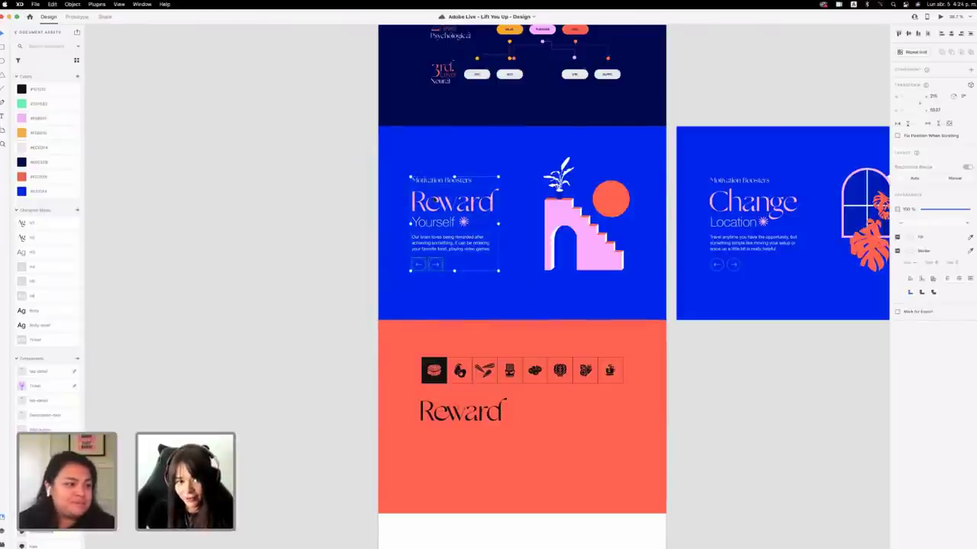
{"action": "left_click_drag", "start_coordinate": [439, 201], "coordinate": [449, 201]}
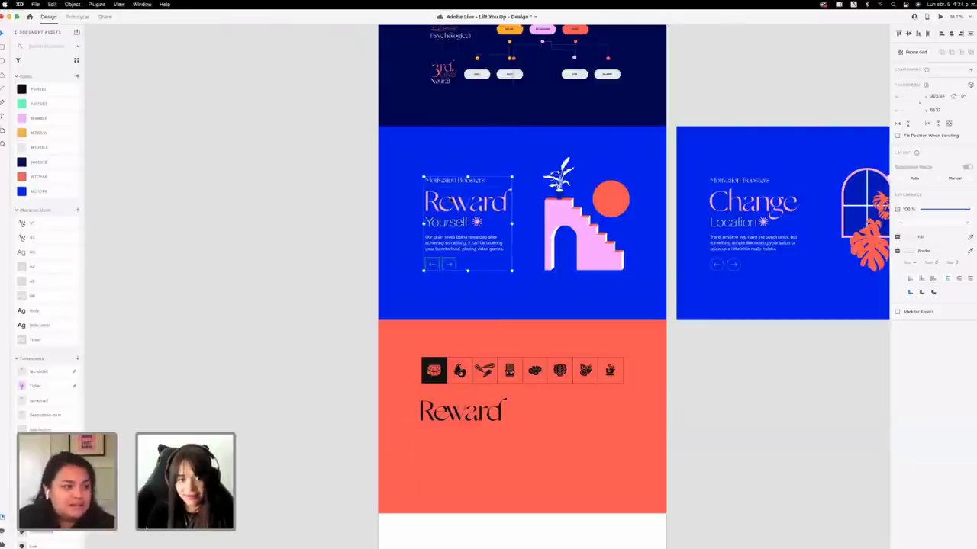
{"action": "left_click", "coordinate": [292, 207]}
{"action": "scroll", "coordinate": [292, 207], "scroll_direction": "right", "scroll_amount": 3}
{"action": "left_click", "coordinate": [458, 220]}
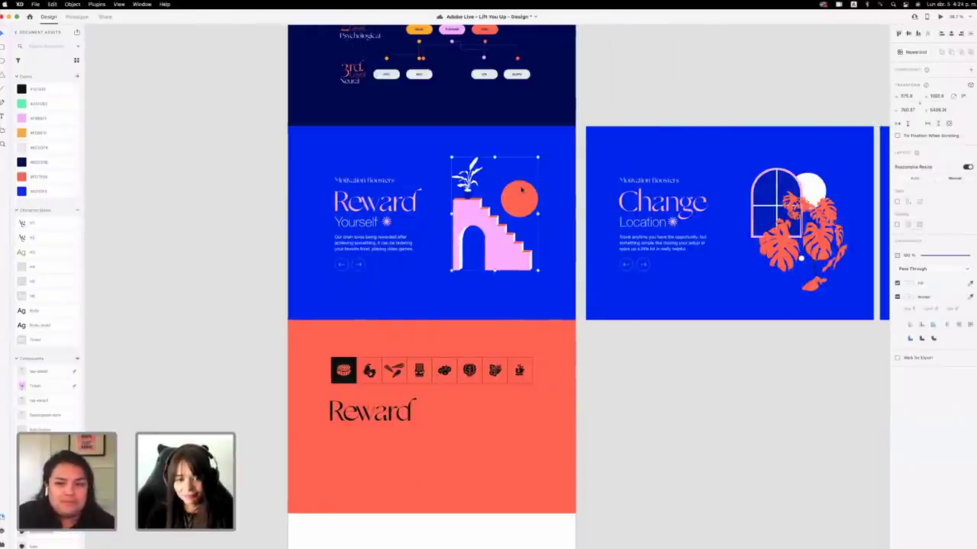
{"action": "left_click_drag", "start_coordinate": [521, 189], "coordinate": [521, 190]}
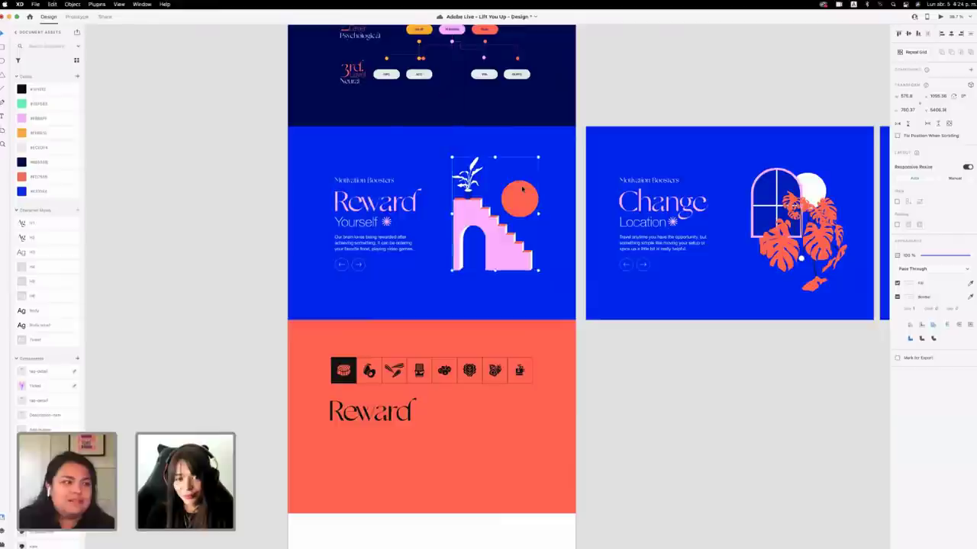
{"action": "left_click", "coordinate": [709, 410]}
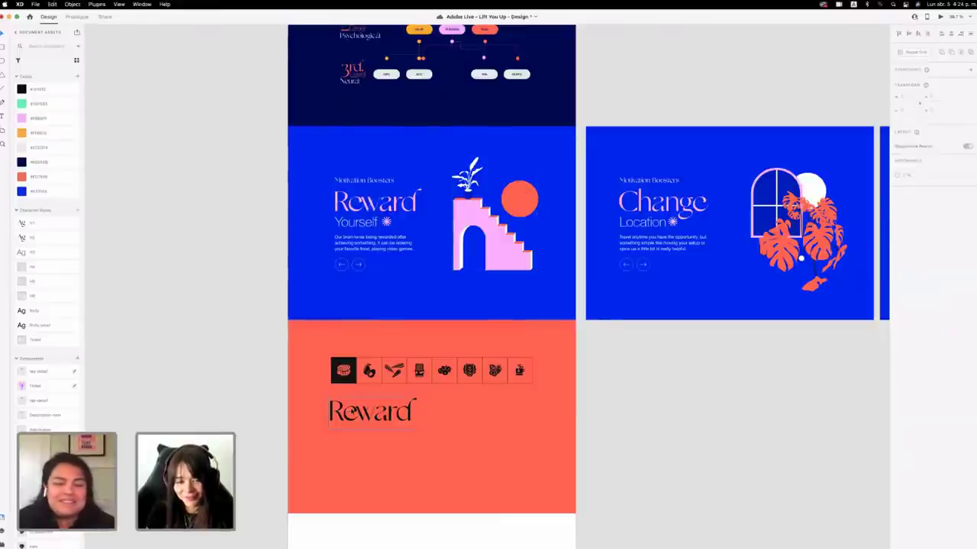
Replace the text of the black heading in the coral section with "Brain".
{"action": "left_click", "coordinate": [371, 417]}
{"action": "double_click", "coordinate": [369, 416]}
{"action": "type", "text": "Brain"}
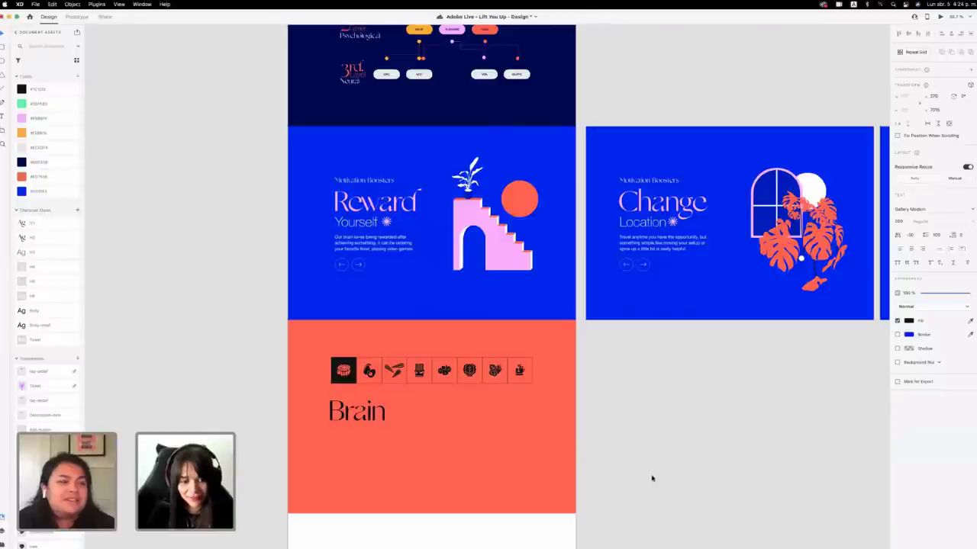
{"action": "key", "text": "Escape"}
Duplicate the "Brain" heading directly below itself and change the copy's text to "Food".
{"action": "scroll", "coordinate": [643, 468], "scroll_direction": "down", "scroll_amount": 3}
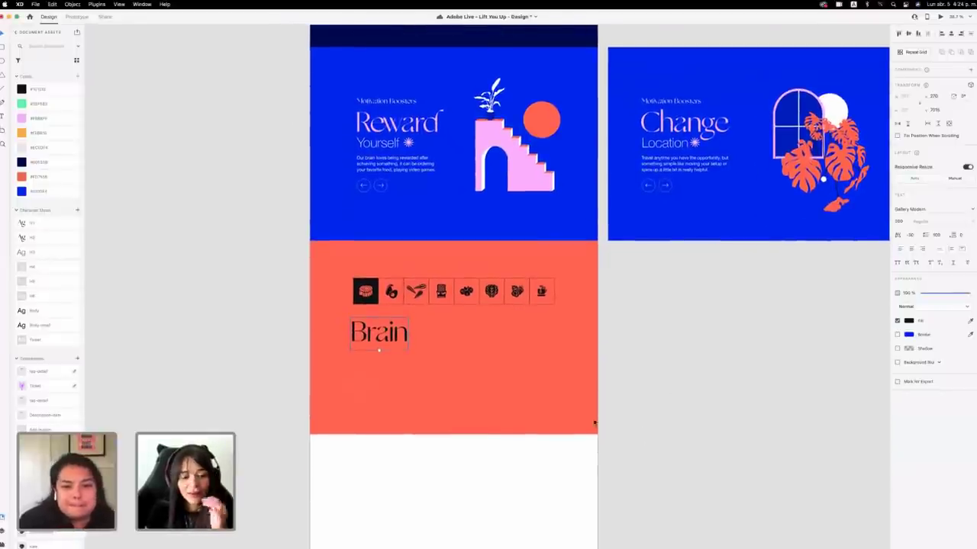
{"action": "left_click", "coordinate": [442, 364]}
{"action": "left_click_drag", "start_coordinate": [373, 336], "coordinate": [373, 361]}
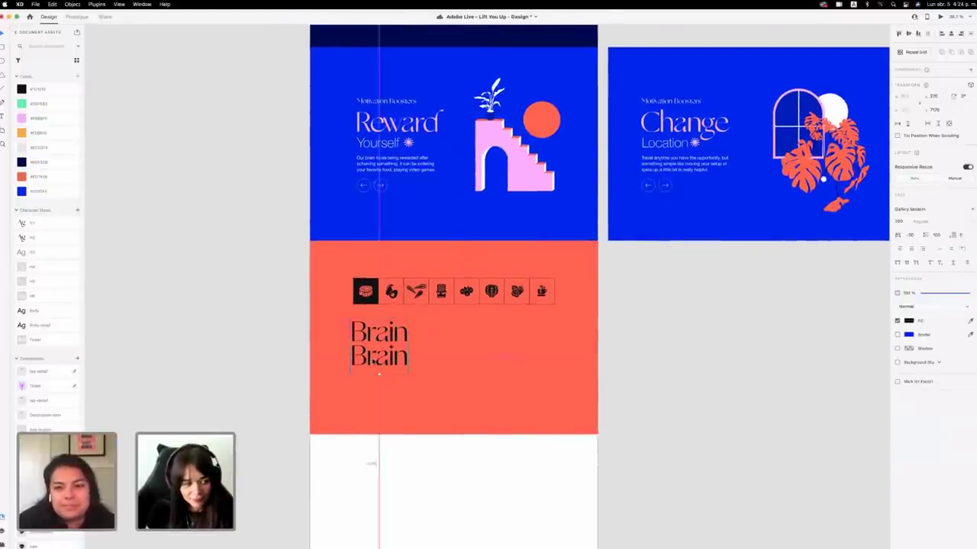
{"action": "double_click", "coordinate": [379, 354]}
{"action": "type", "text": "Food"}
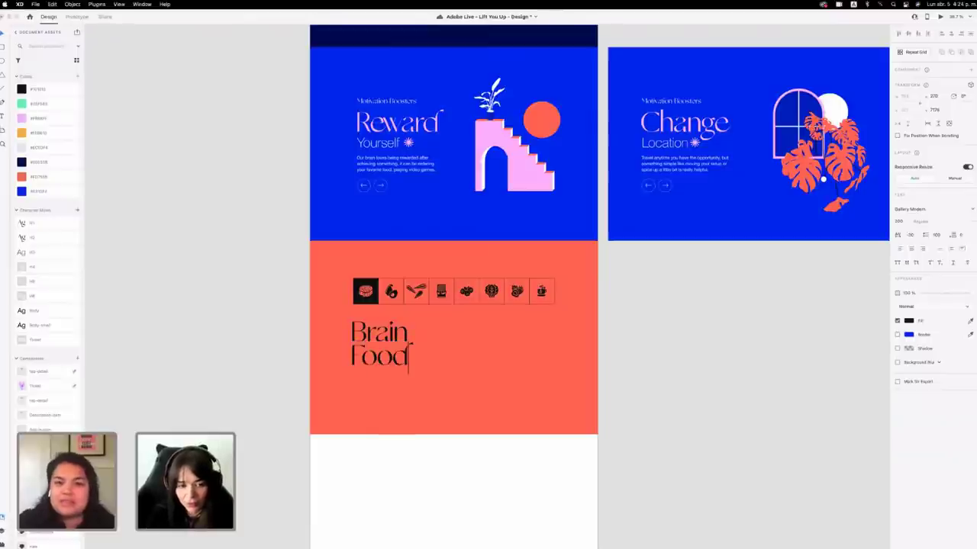
{"action": "key", "text": "Escape"}
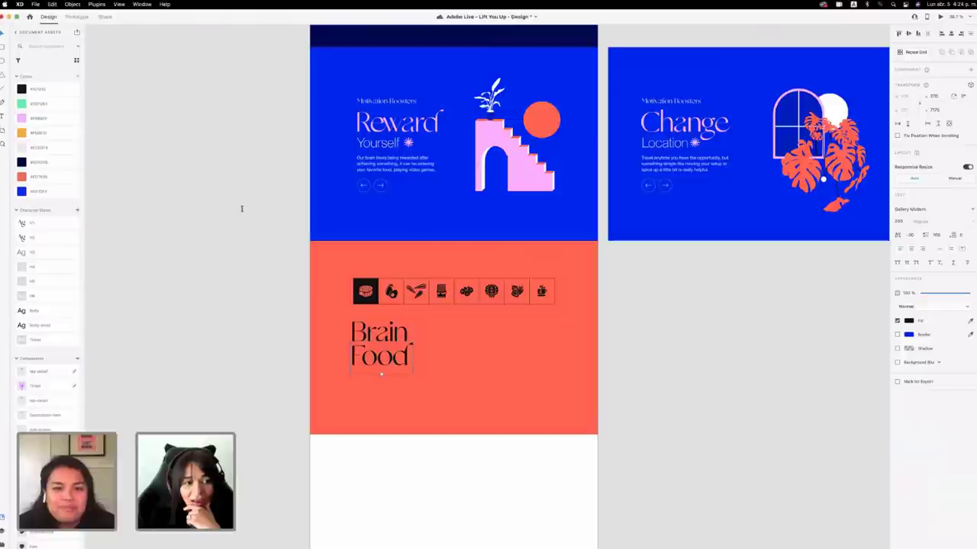
Apply the H3 character style to the "Food" text.
{"action": "scroll", "coordinate": [39, 154], "scroll_direction": "down", "scroll_amount": 1}
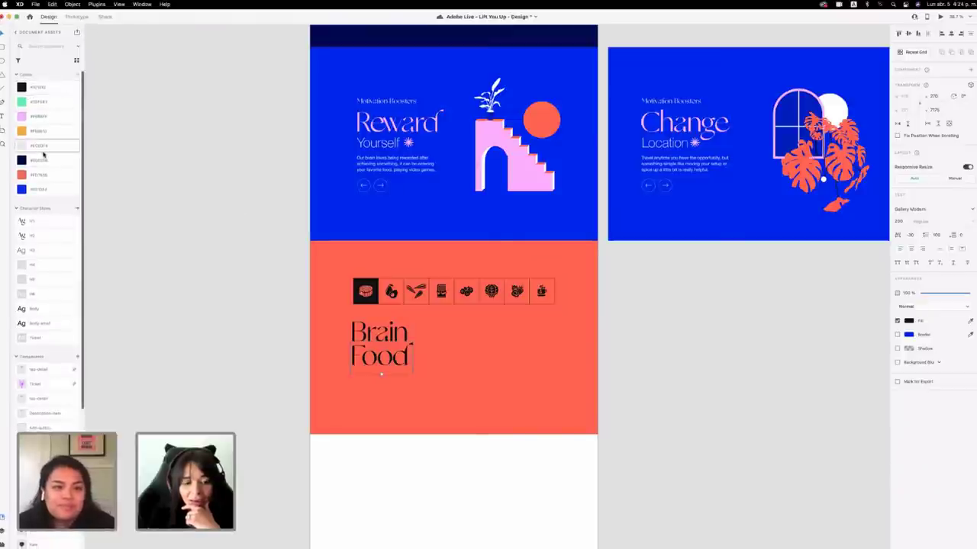
{"action": "scroll", "coordinate": [43, 155], "scroll_direction": "up", "scroll_amount": 1}
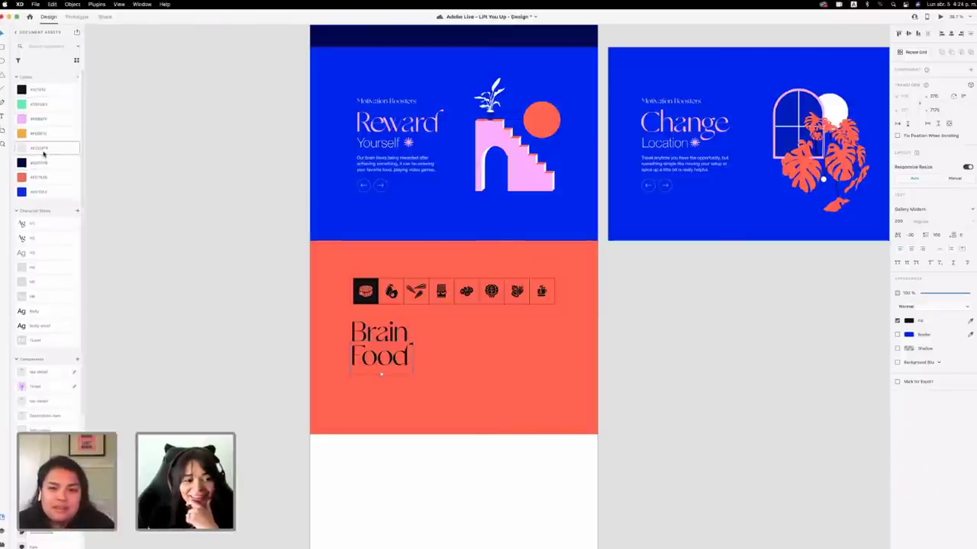
{"action": "right_click", "coordinate": [39, 258]}
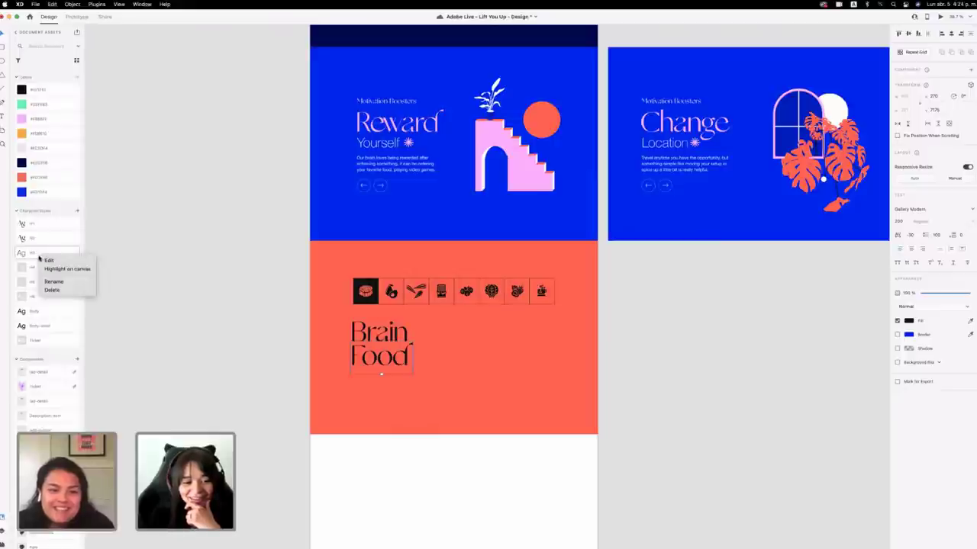
{"action": "left_click", "coordinate": [23, 259]}
{"action": "left_click", "coordinate": [28, 255]}
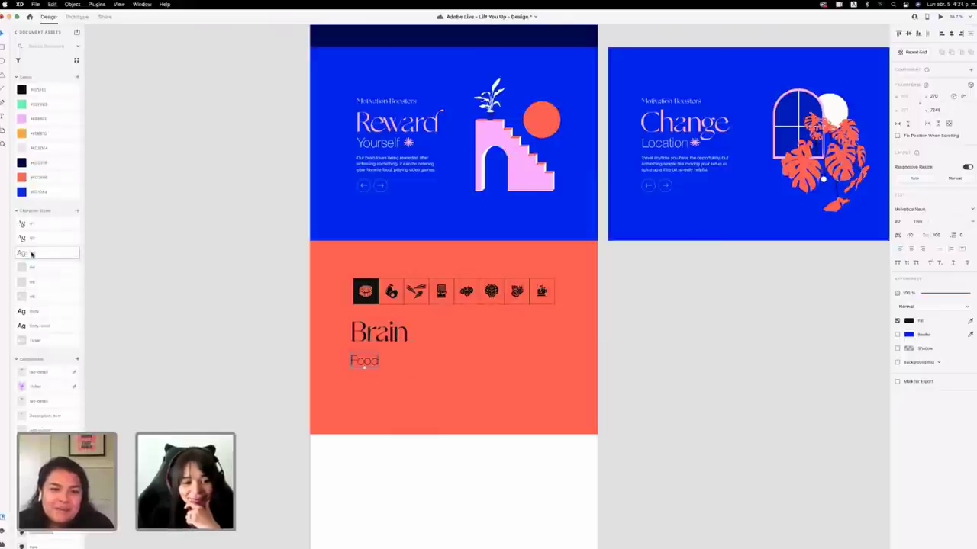
Move the "Food" text up close beneath the "Brain" heading, aligned with its left edge, and save the document.
{"action": "left_click_drag", "start_coordinate": [364, 362], "coordinate": [367, 351]}
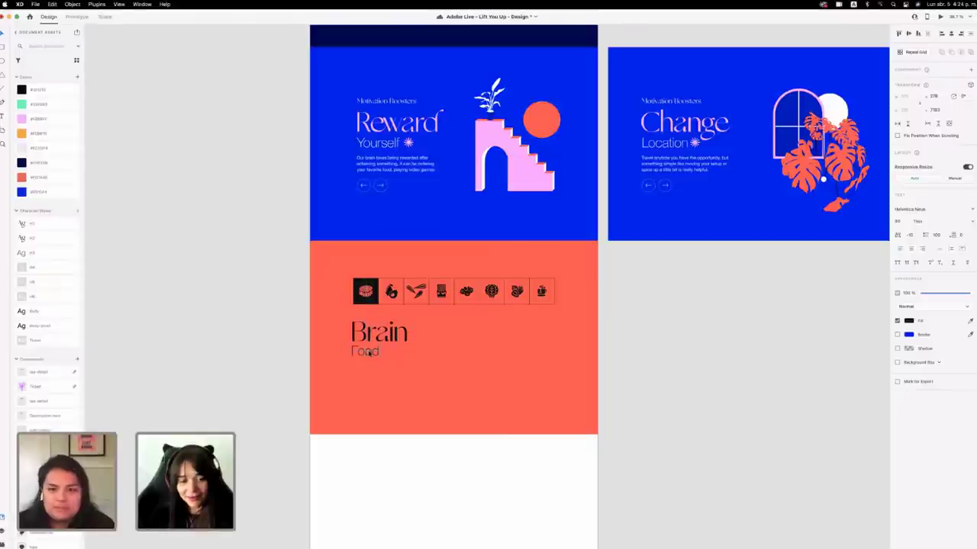
{"action": "scroll", "coordinate": [367, 352], "scroll_direction": "up", "scroll_amount": 5}
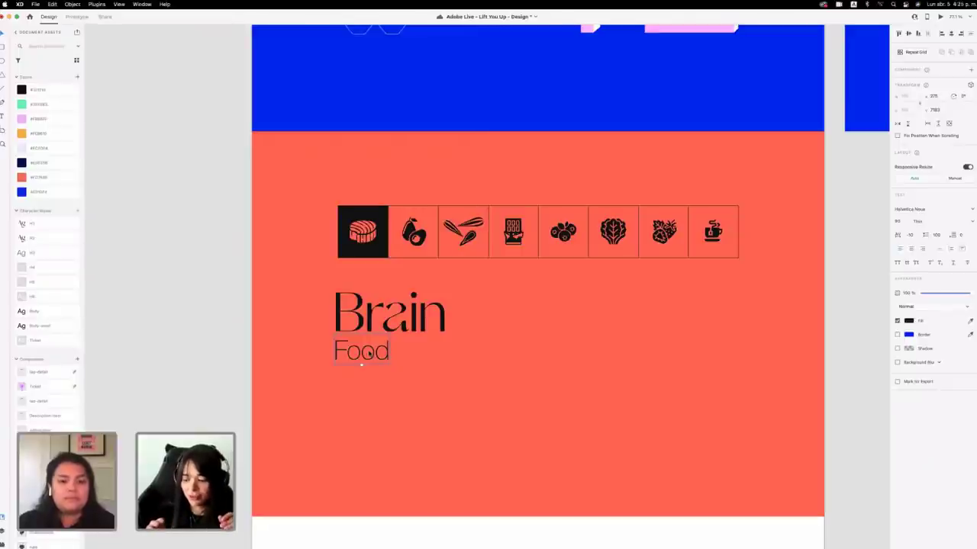
{"action": "key", "text": "super+s"}
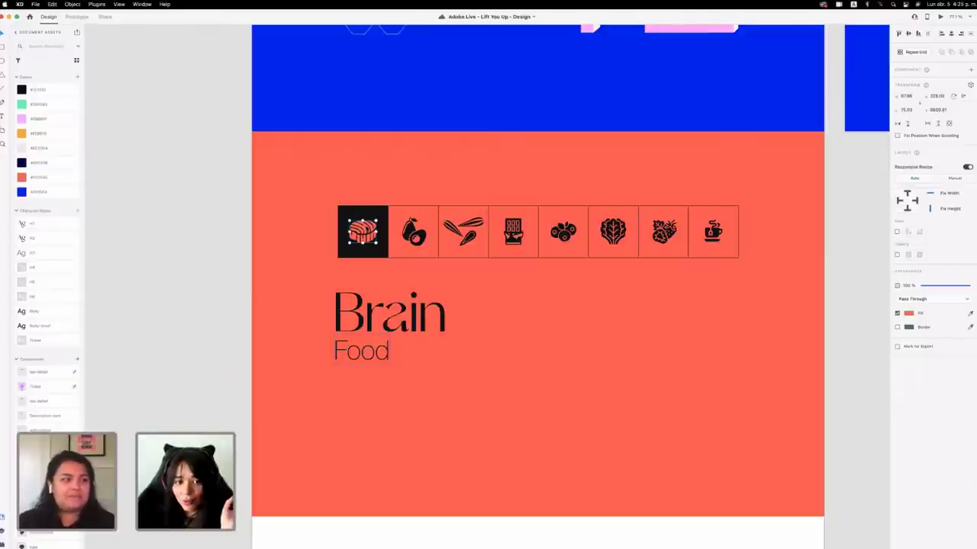
{"action": "left_click", "coordinate": [413, 231]}
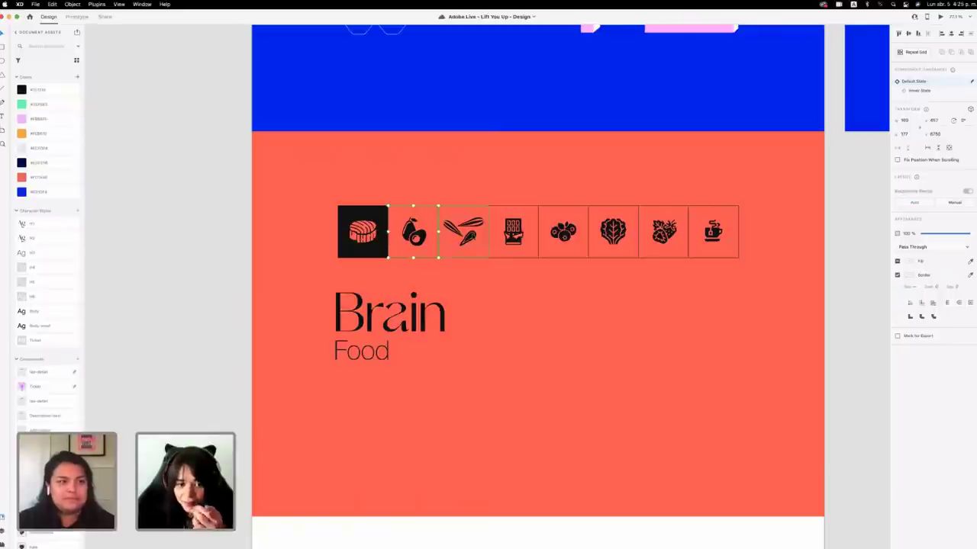
{"action": "left_click", "coordinate": [406, 318]}
{"action": "scroll", "coordinate": [321, 313], "scroll_direction": "down", "scroll_amount": 1}
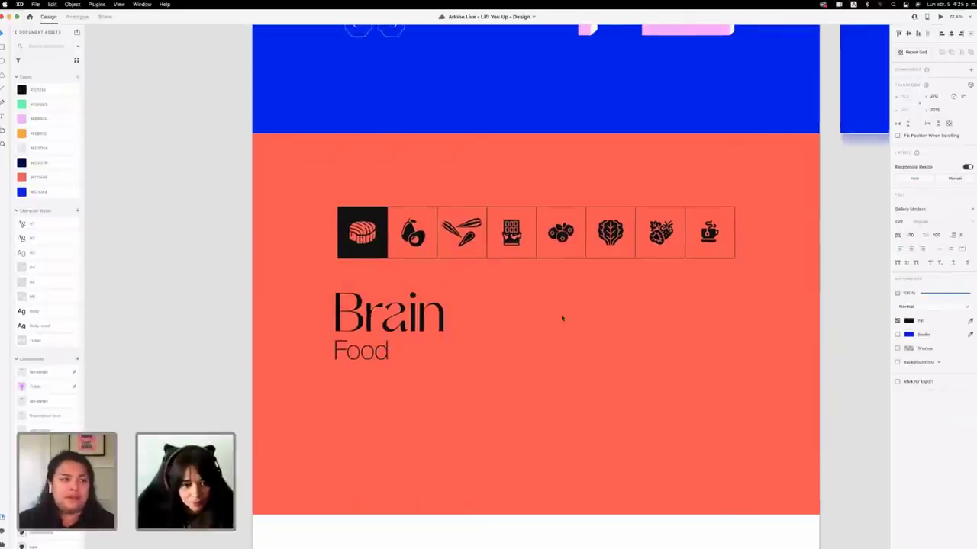
{"action": "scroll", "coordinate": [563, 318], "scroll_direction": "down", "scroll_amount": 1}
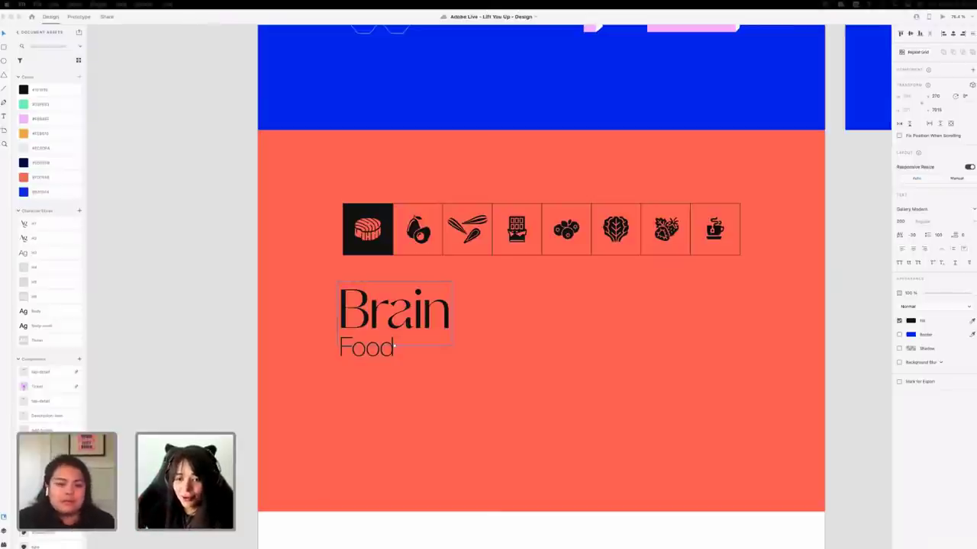
{"action": "left_click", "coordinate": [142, 323]}
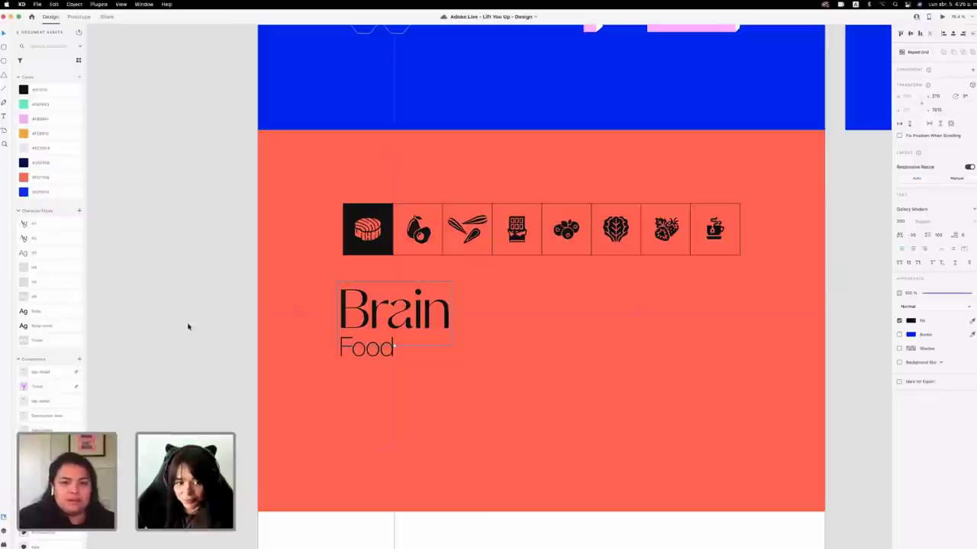
{"action": "scroll", "coordinate": [439, 334], "scroll_direction": "down", "scroll_amount": 3}
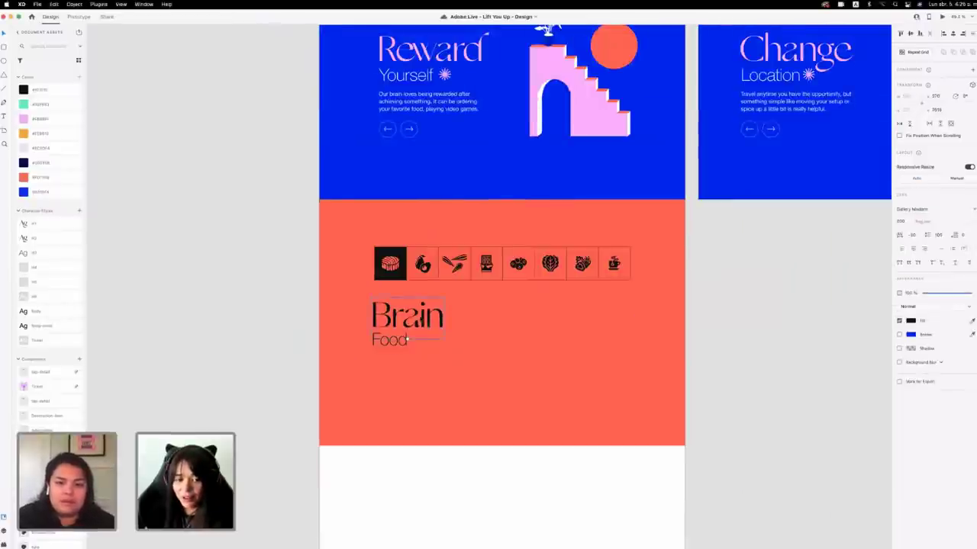
{"action": "left_click", "coordinate": [476, 327]}
{"action": "left_click", "coordinate": [416, 317]}
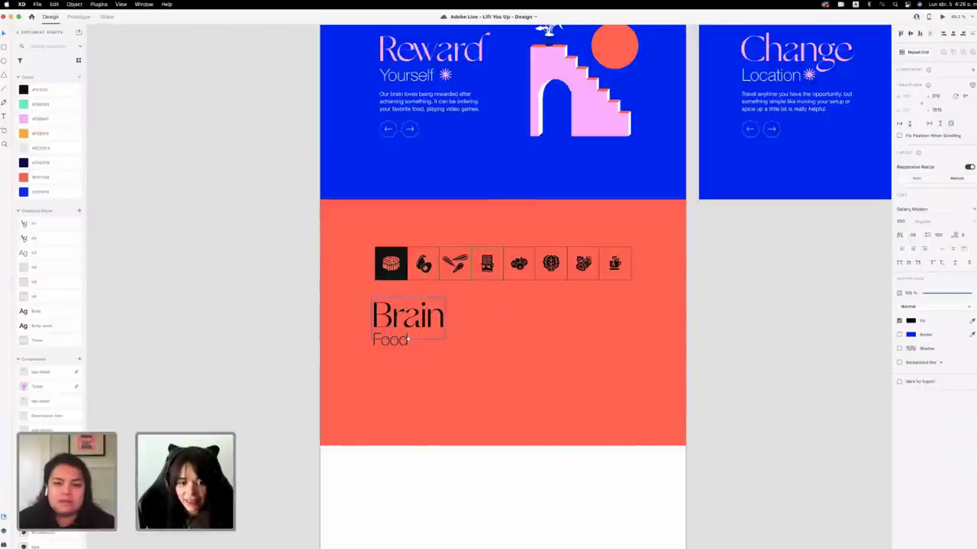
{"action": "left_click", "coordinate": [487, 267]}
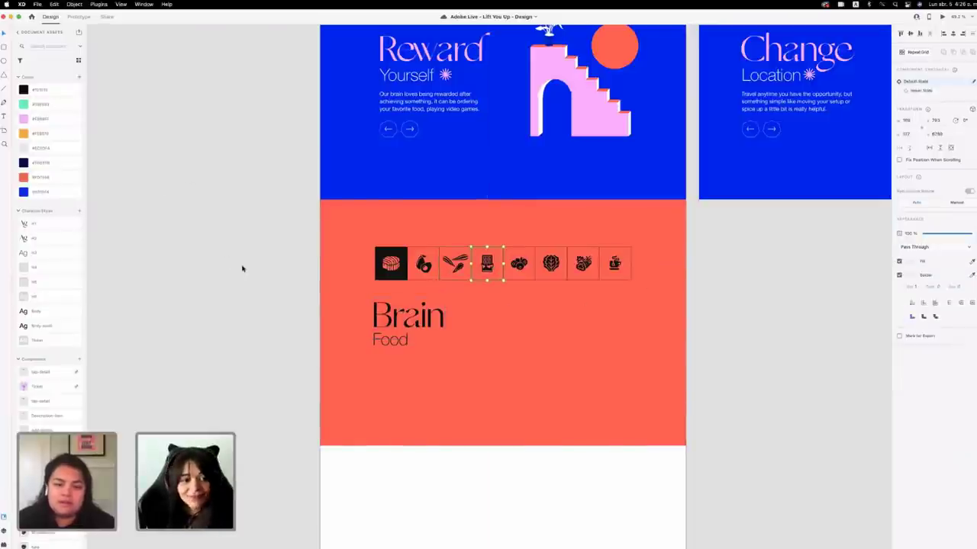
{"action": "scroll", "coordinate": [356, 275], "scroll_direction": "down", "scroll_amount": 3}
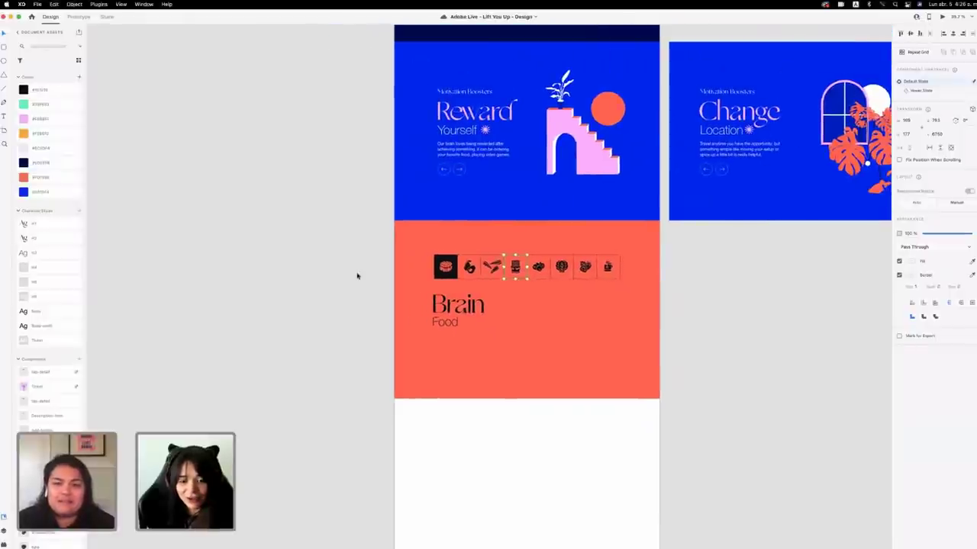
{"action": "scroll", "coordinate": [356, 276], "scroll_direction": "up", "scroll_amount": 3}
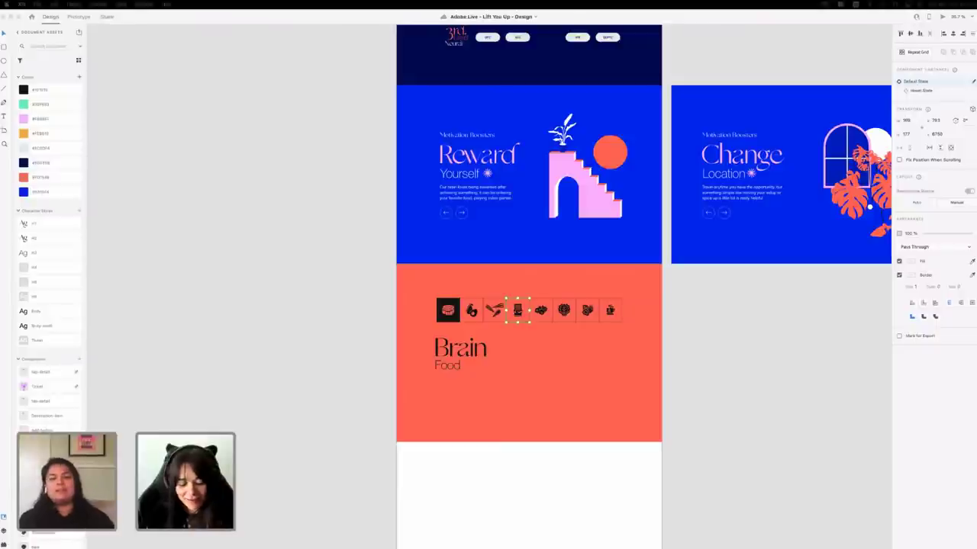
Add a thin vertical black line beside the "Brain Food" heading, centred horizontally in the coral section, and save the document.
{"action": "left_click", "coordinate": [554, 388]}
{"action": "left_click", "coordinate": [536, 364]}
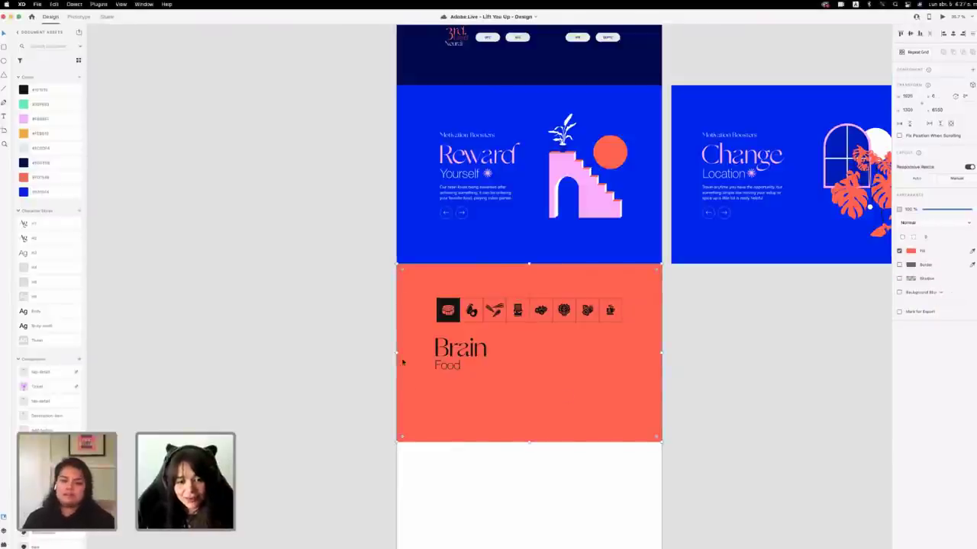
{"action": "left_click", "coordinate": [374, 359]}
{"action": "left_click", "coordinate": [484, 269]}
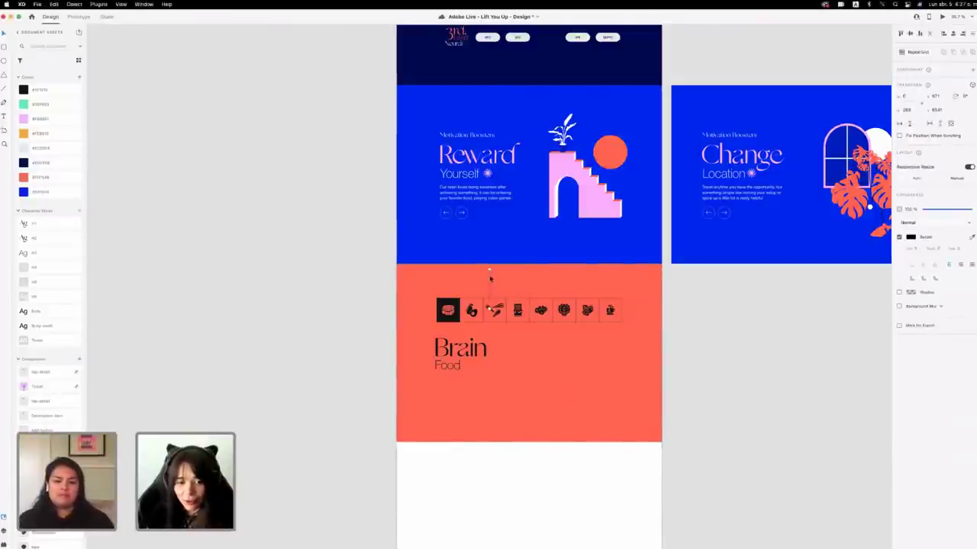
{"action": "left_click_drag", "start_coordinate": [490, 280], "coordinate": [529, 352]}
{"action": "scroll", "coordinate": [496, 194], "scroll_direction": "up", "scroll_amount": 3}
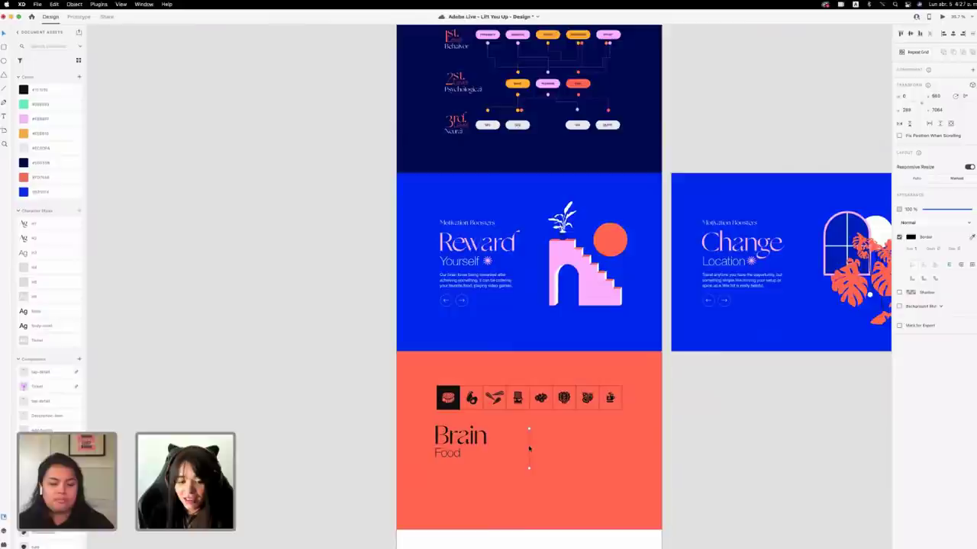
{"action": "left_click_drag", "start_coordinate": [530, 449], "coordinate": [530, 444]}
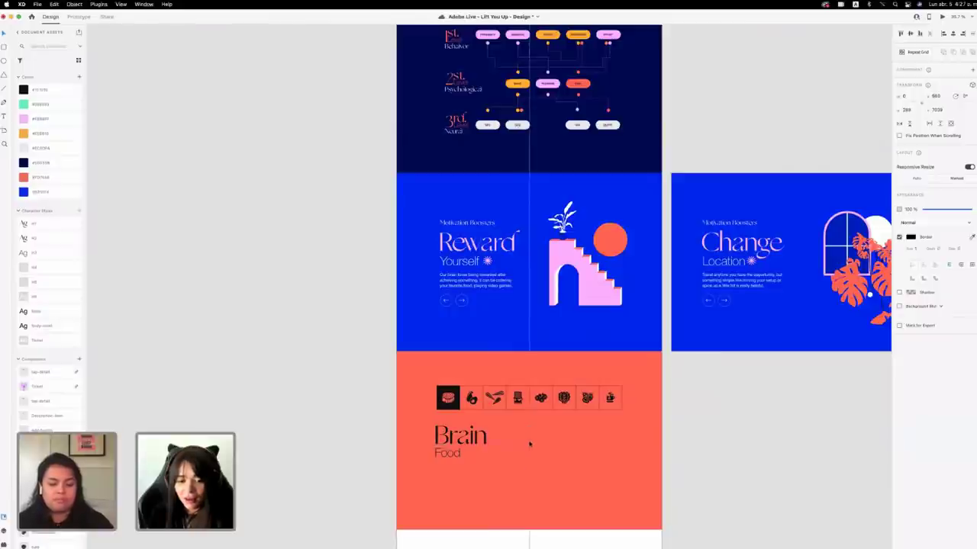
{"action": "scroll", "coordinate": [529, 444], "scroll_direction": "up", "scroll_amount": 5}
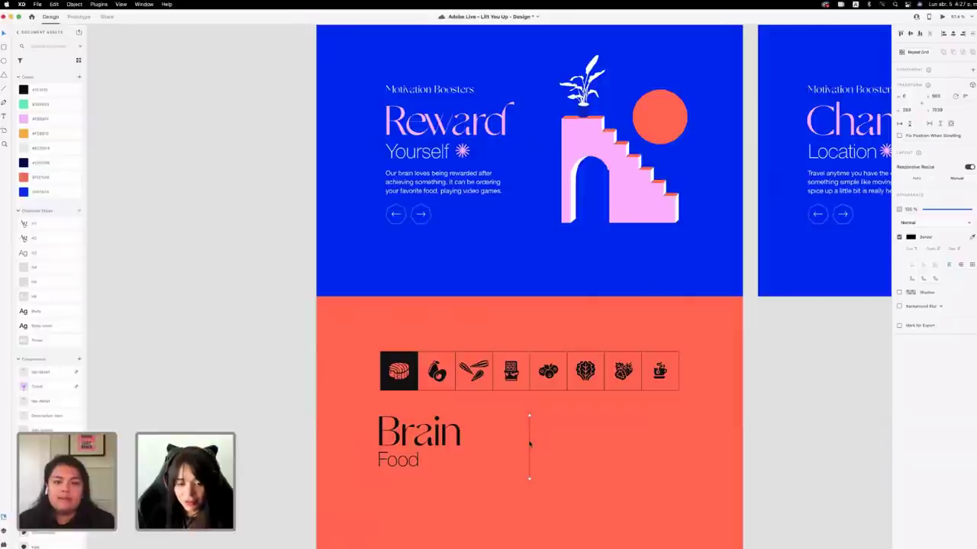
{"action": "left_click", "coordinate": [547, 371]}
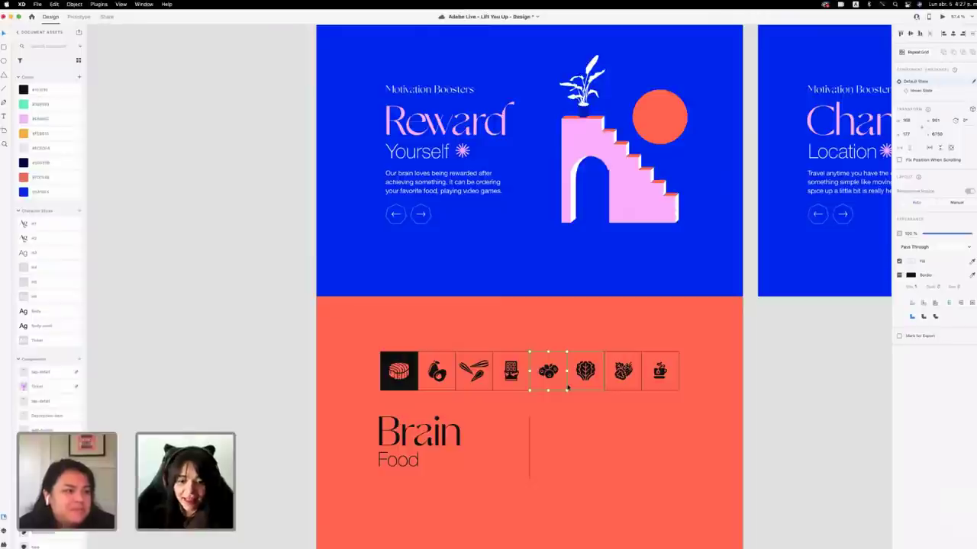
{"action": "key", "text": "super+s"}
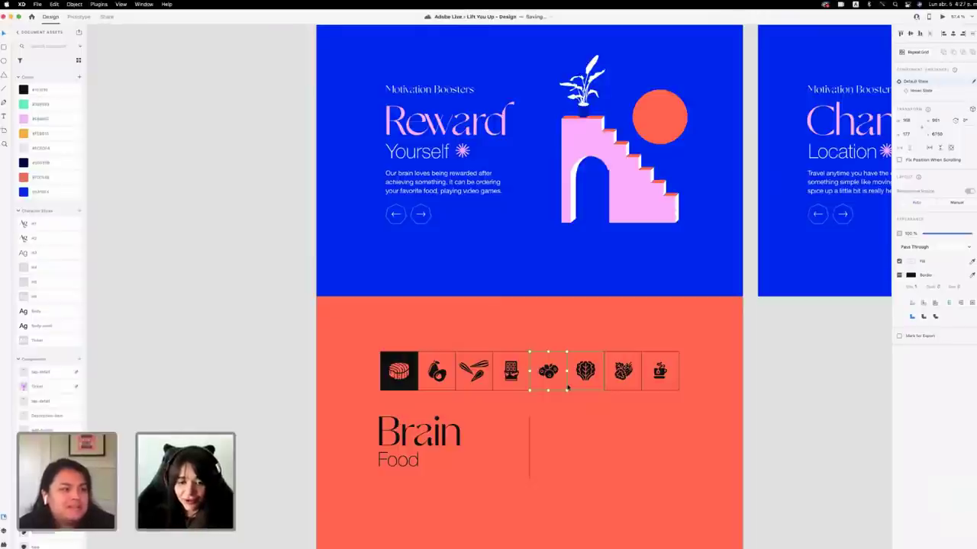
{"action": "left_click", "coordinate": [663, 373]}
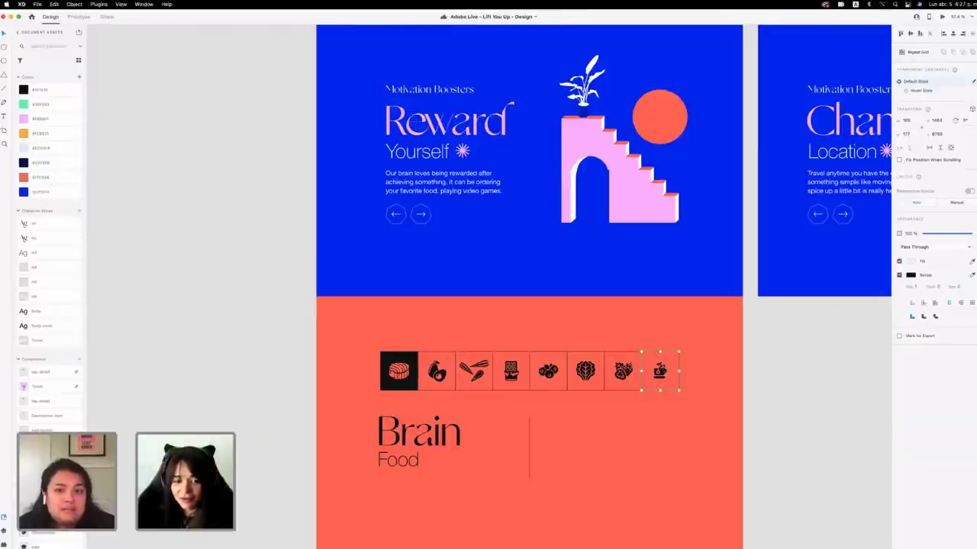
{"action": "left_click", "coordinate": [626, 372]}
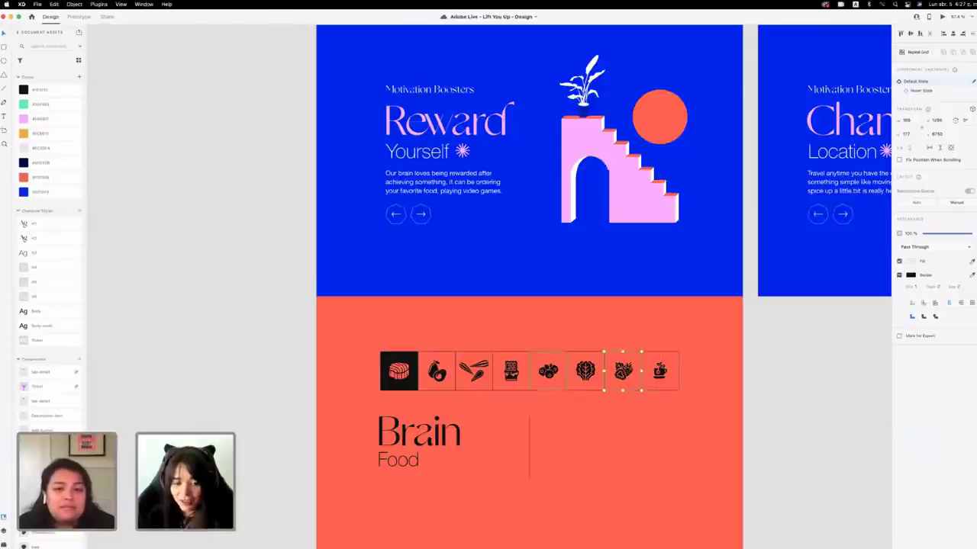
{"action": "left_click", "coordinate": [486, 374]}
{"action": "left_click", "coordinate": [550, 375]}
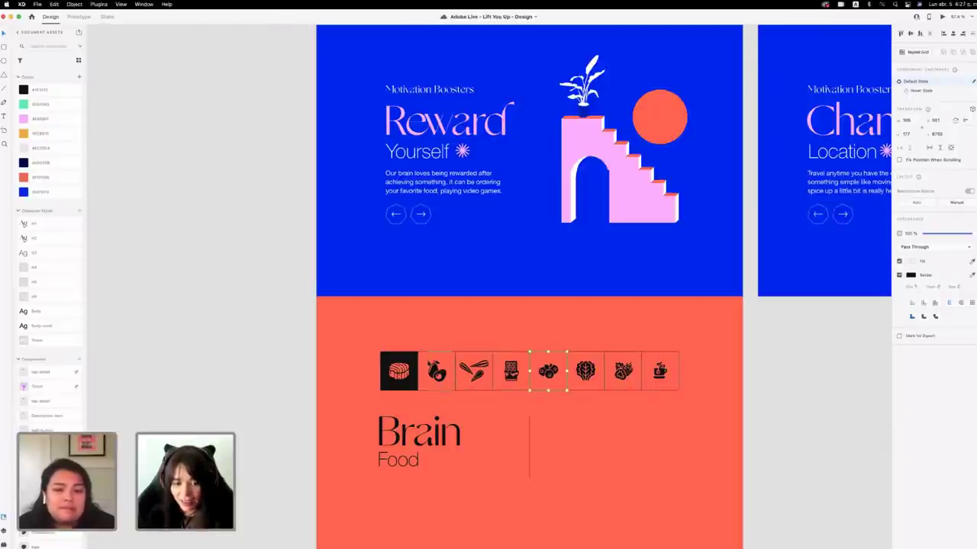
{"action": "left_click", "coordinate": [445, 373]}
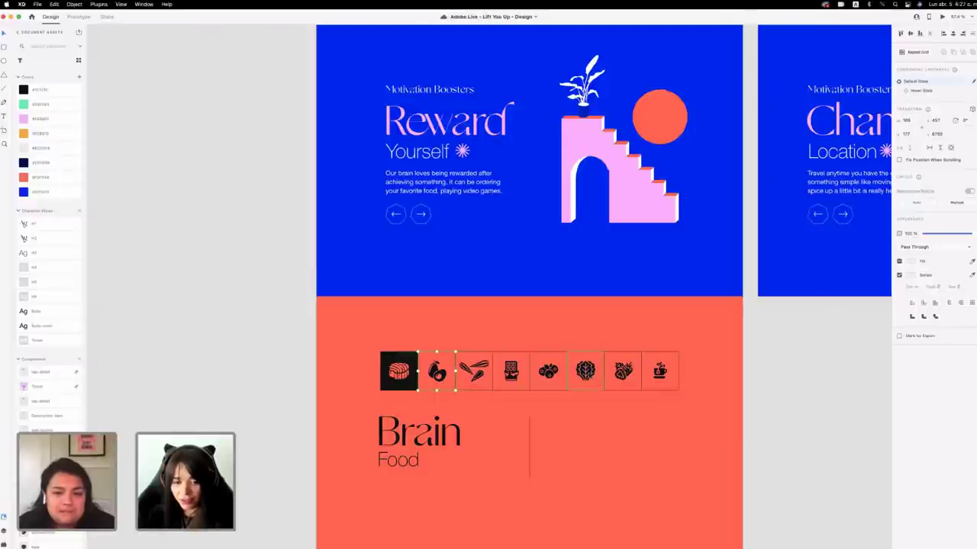
{"action": "scroll", "coordinate": [589, 375], "scroll_direction": "down", "scroll_amount": 5}
{"action": "scroll", "coordinate": [589, 375], "scroll_direction": "down", "scroll_amount": 2}
{"action": "scroll", "coordinate": [589, 374], "scroll_direction": "right", "scroll_amount": 2}
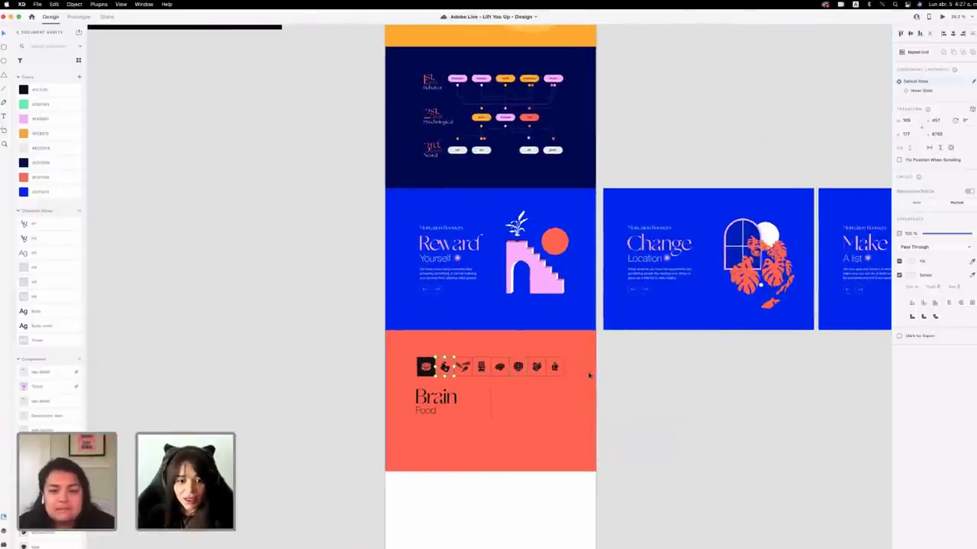
{"action": "scroll", "coordinate": [295, 153], "scroll_direction": "down", "scroll_amount": 4}
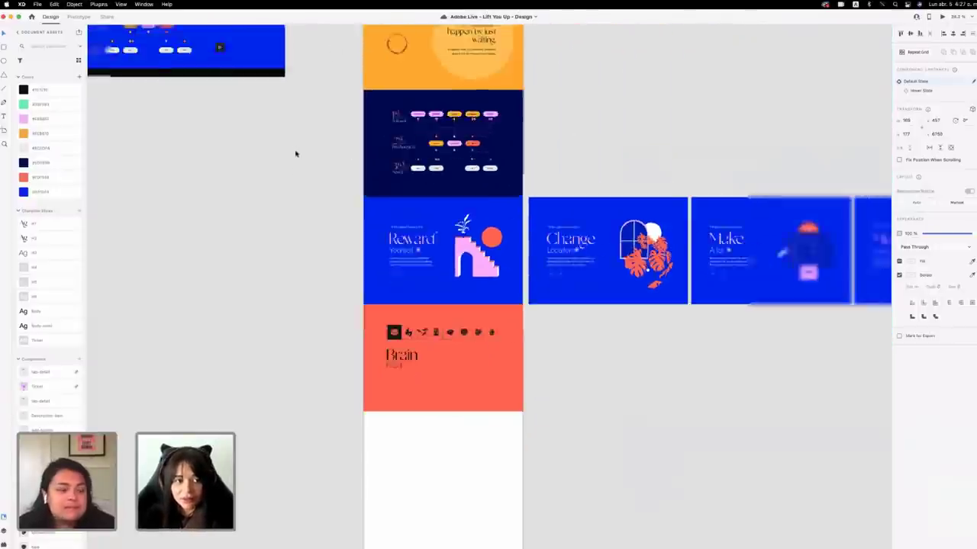
{"action": "scroll", "coordinate": [370, 252], "scroll_direction": "up", "scroll_amount": 5}
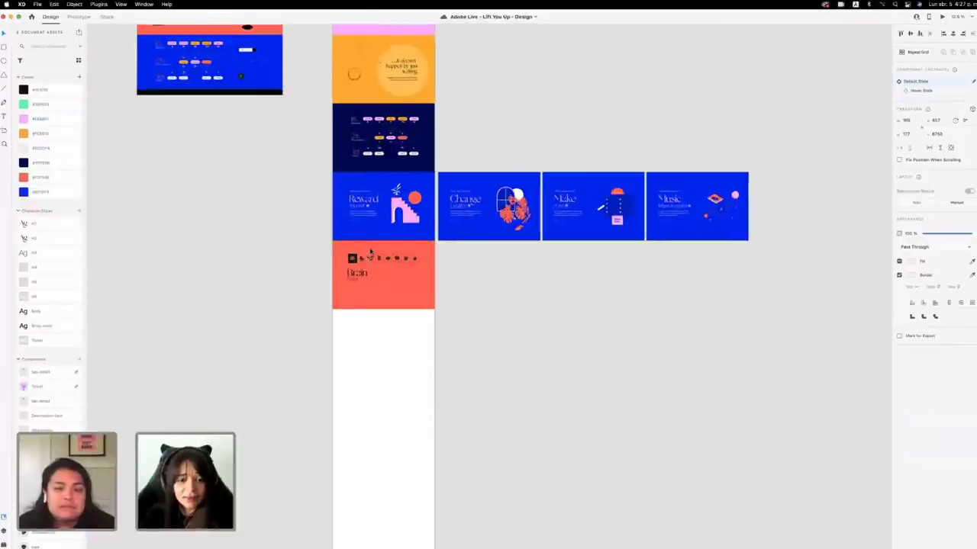
{"action": "scroll", "coordinate": [370, 252], "scroll_direction": "up", "scroll_amount": 2}
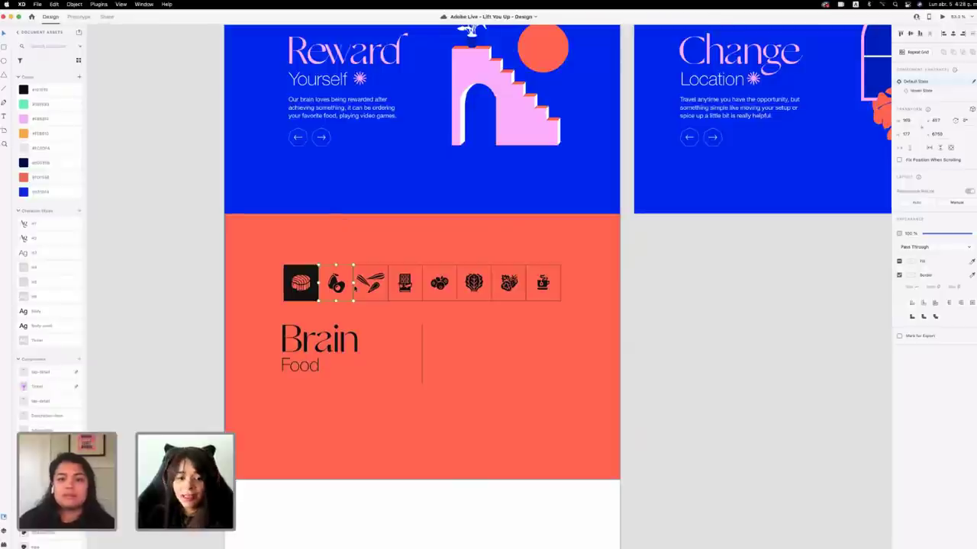
{"action": "left_click", "coordinate": [422, 340]}
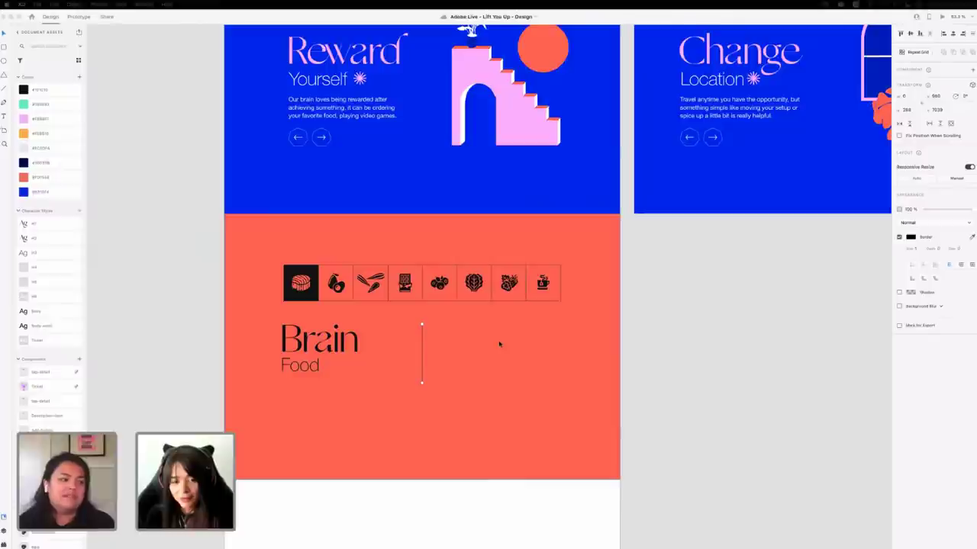
{"action": "left_click", "coordinate": [474, 347]}
{"action": "key", "text": "super+v"}
{"action": "key", "text": "super+z"}
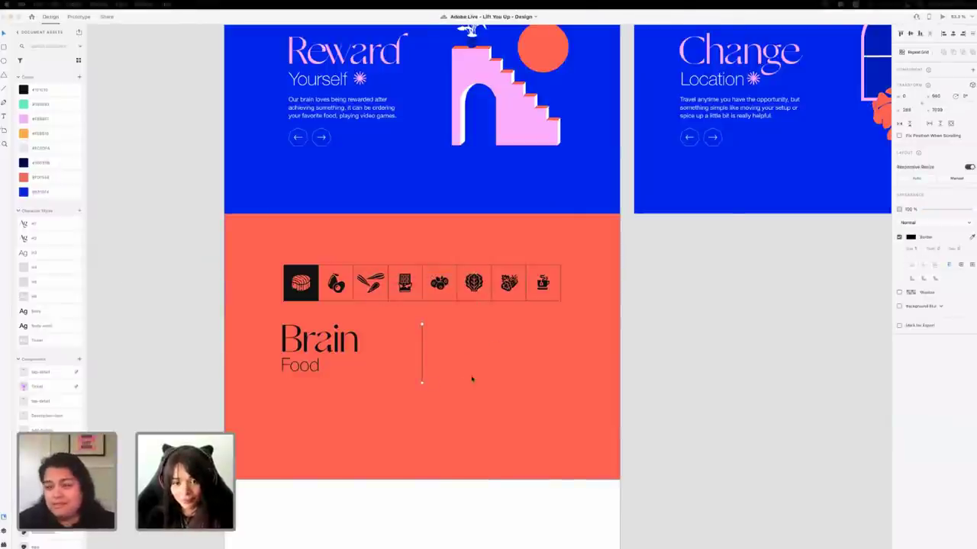
{"action": "scroll", "coordinate": [600, 371], "scroll_direction": "left", "scroll_amount": 1}
{"action": "left_click", "coordinate": [683, 367]}
{"action": "left_click", "coordinate": [567, 329]}
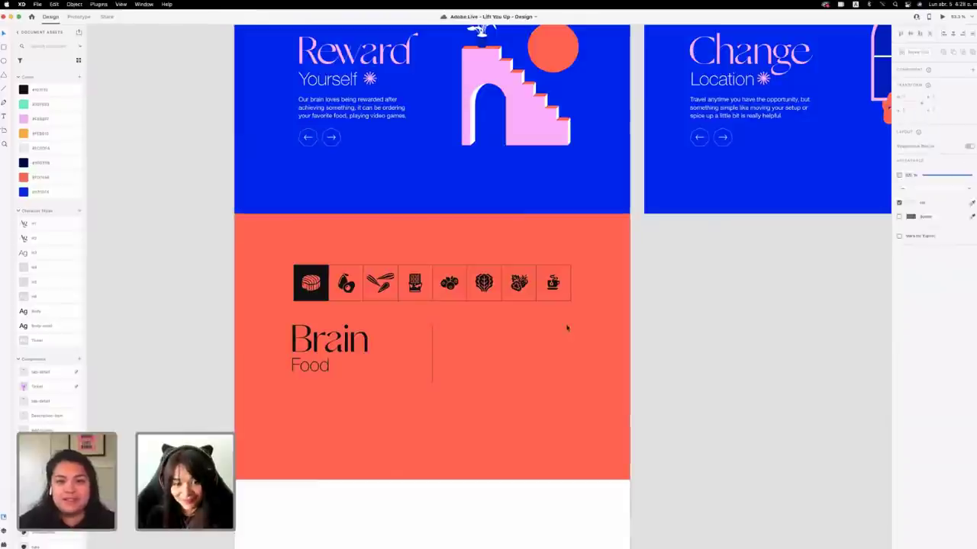
{"action": "key", "text": "super+v"}
{"action": "key", "text": "super+z"}
Paste the copied "Tuna" description block with its Recipes link and place it beside the vertical line, across from the "Brain Food" heading.
{"action": "left_click", "coordinate": [181, 327]}
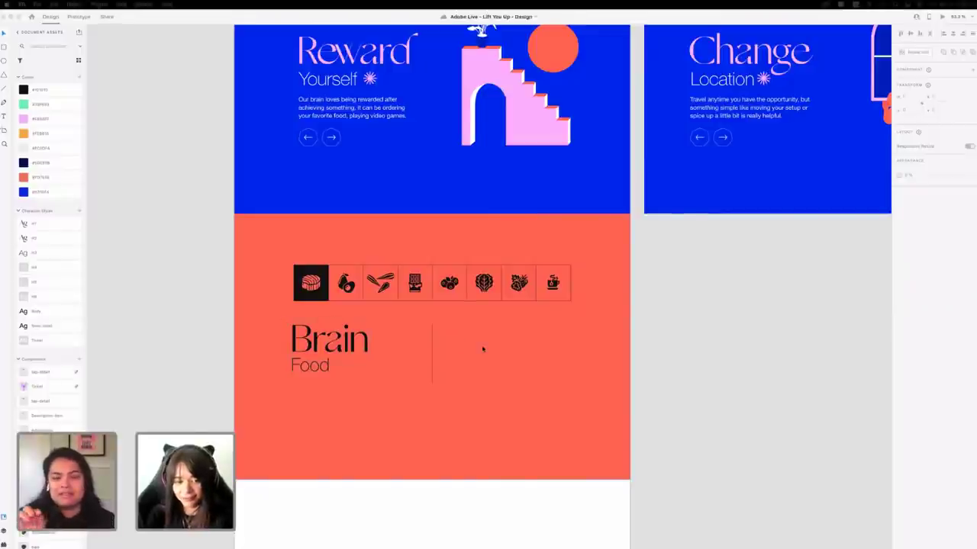
{"action": "key", "text": "super+v"}
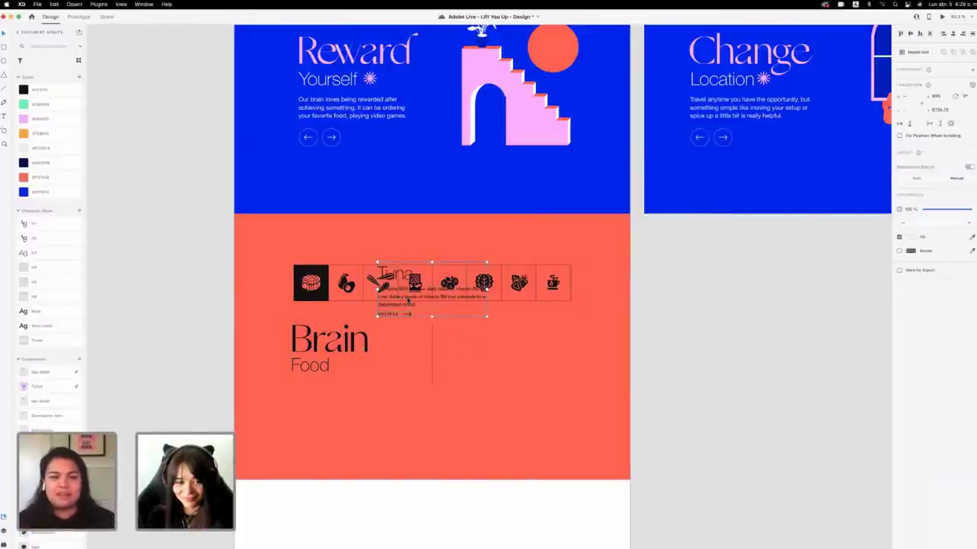
{"action": "left_click_drag", "start_coordinate": [408, 305], "coordinate": [483, 360]}
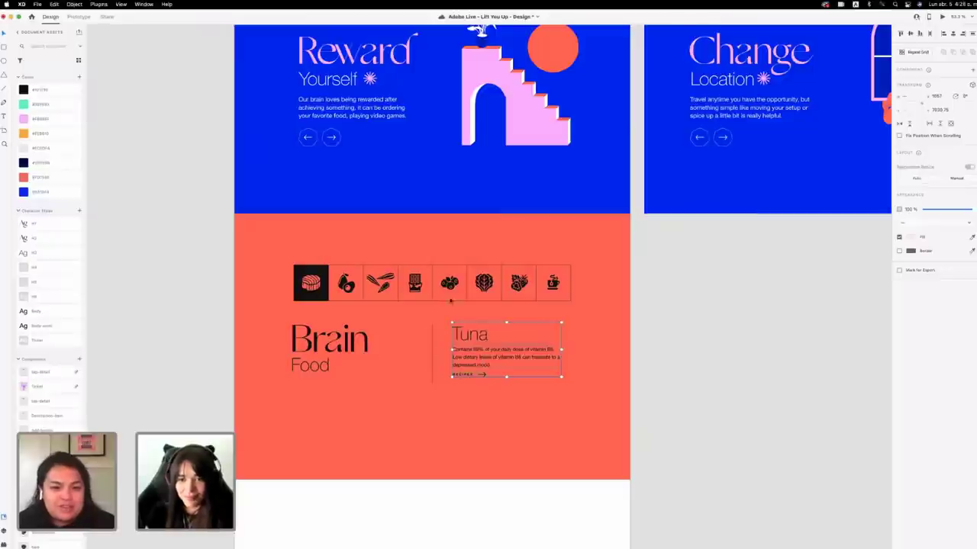
Preview the Hover State of the avocado icon cell and return it to its Default State.
{"action": "double_click", "coordinate": [310, 283]}
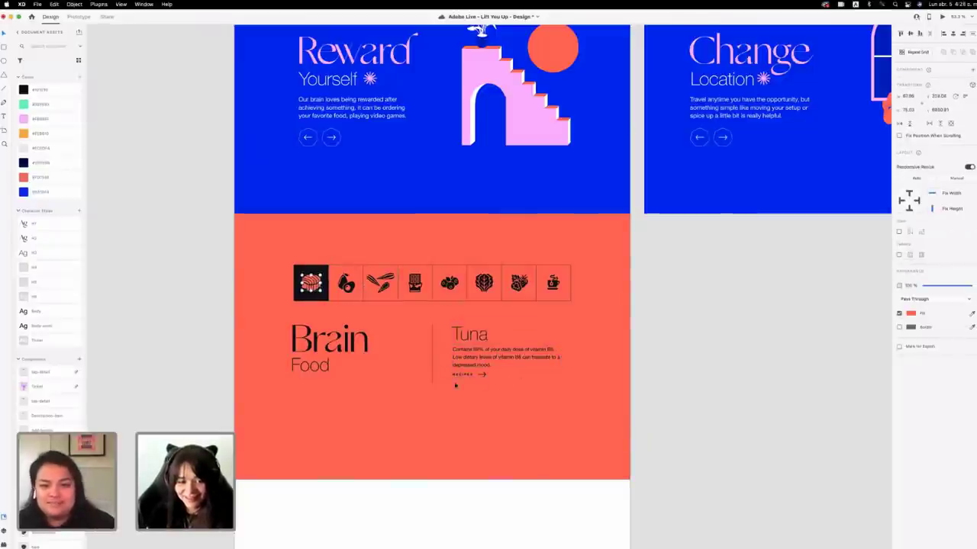
{"action": "left_click", "coordinate": [500, 358]}
{"action": "left_click", "coordinate": [355, 287]}
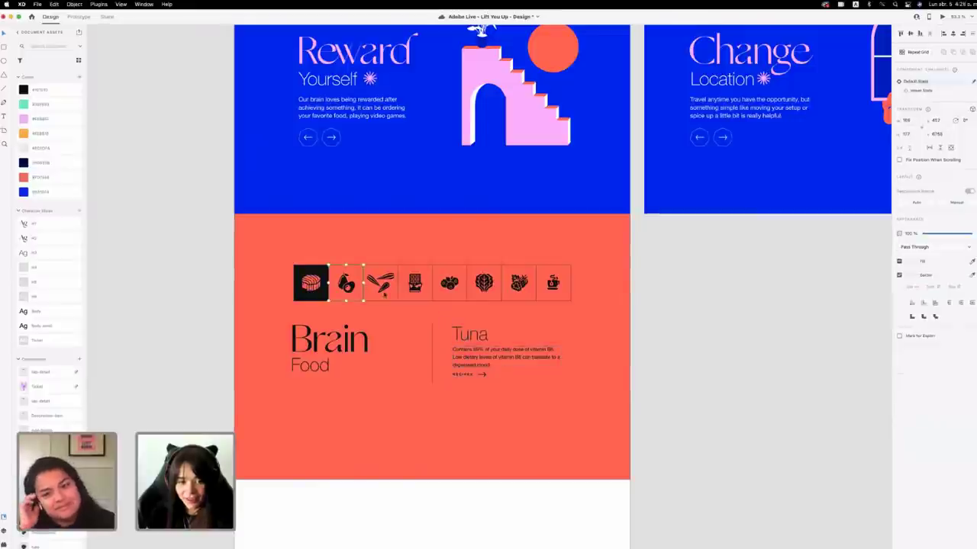
{"action": "left_click", "coordinate": [357, 285]}
{"action": "double_click", "coordinate": [349, 284]}
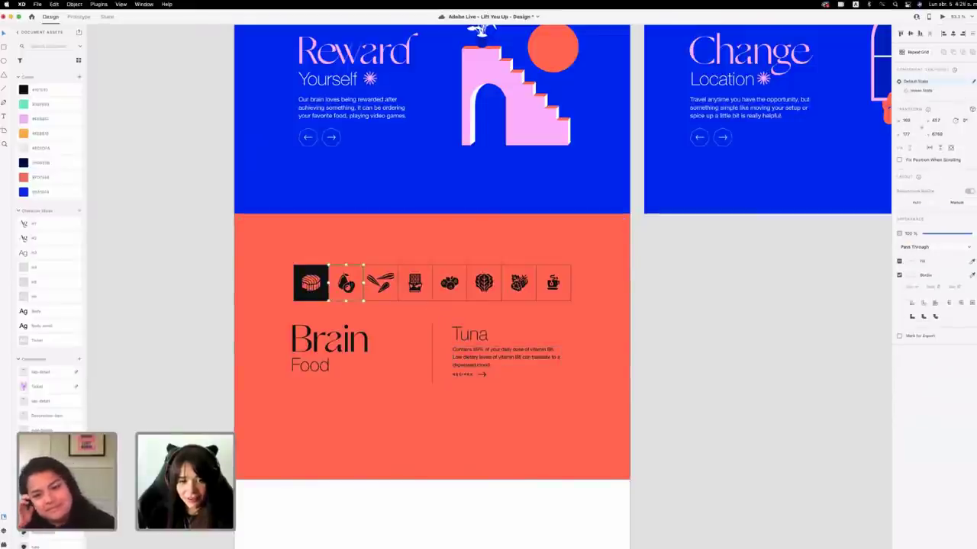
{"action": "left_click", "coordinate": [921, 91]}
{"action": "left_click", "coordinate": [921, 82]}
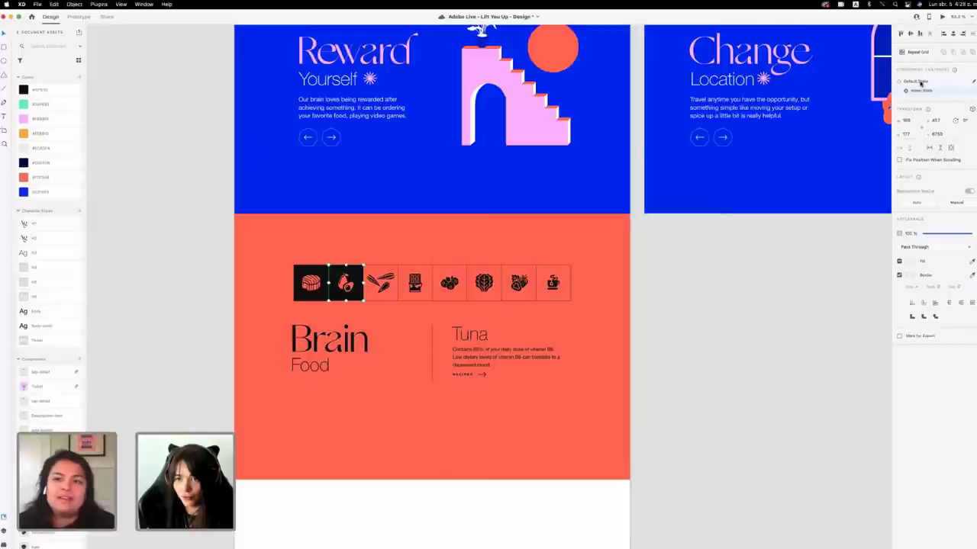
{"action": "left_click", "coordinate": [920, 82]}
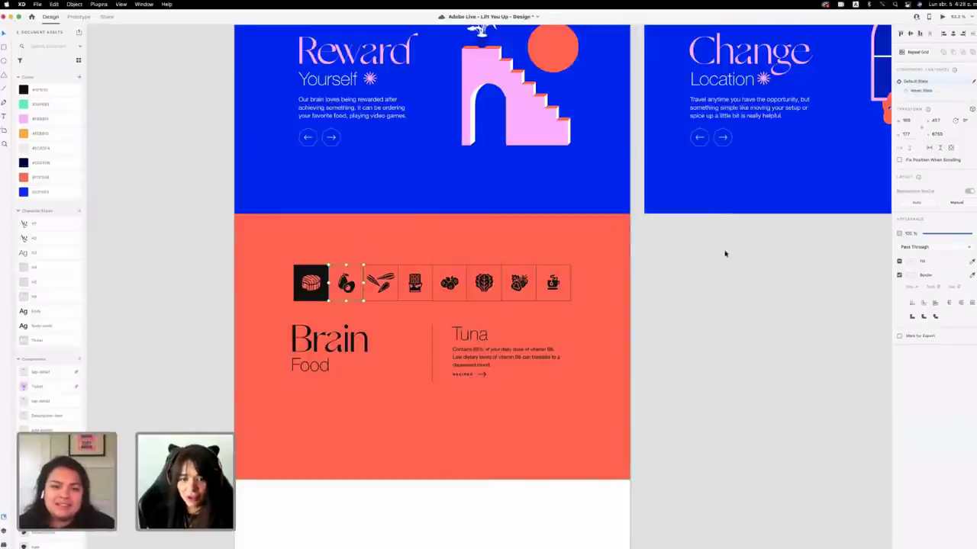
Check the coffee, avocado and lettuce icon cells and the Tuna heading and description individually, and save the document.
{"action": "left_click", "coordinate": [552, 283]}
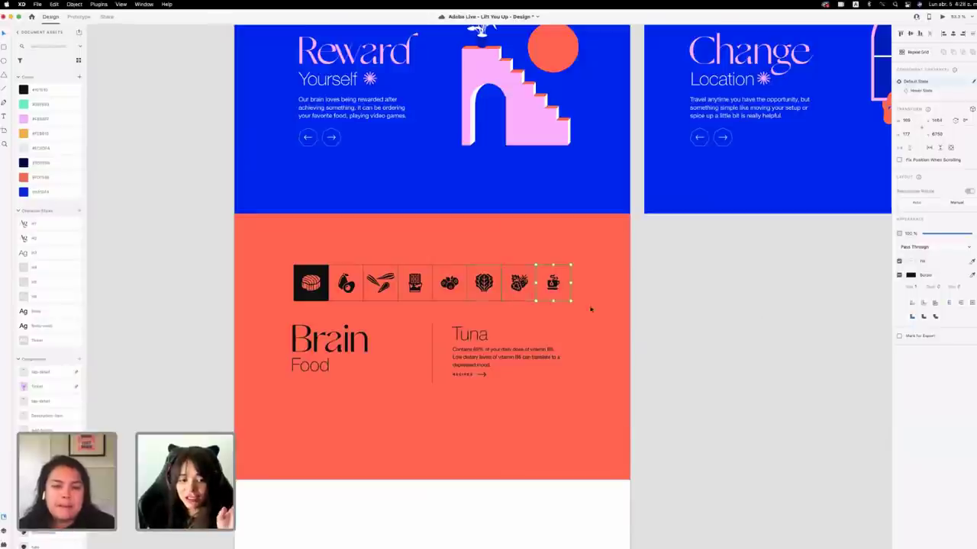
{"action": "left_click", "coordinate": [349, 286]}
{"action": "left_click", "coordinate": [478, 355]}
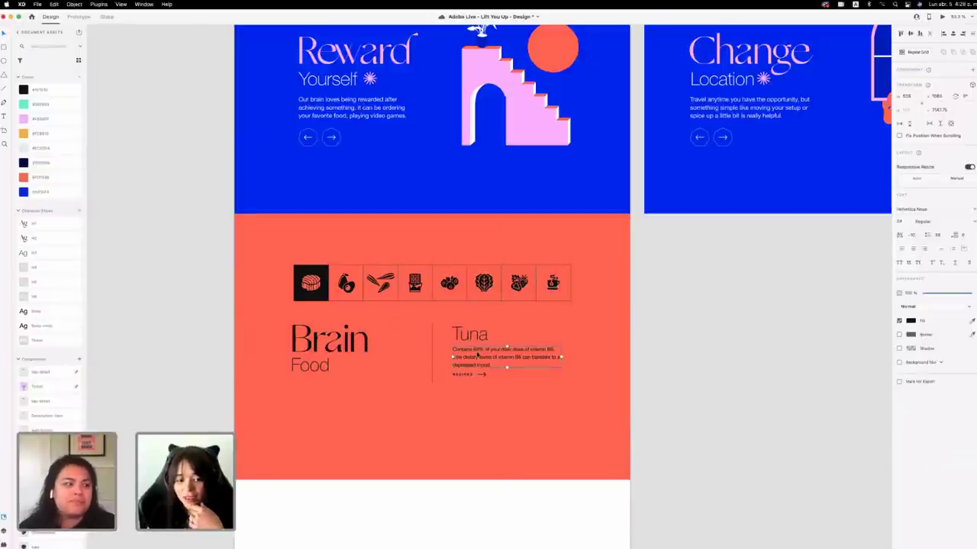
{"action": "left_click", "coordinate": [469, 335]}
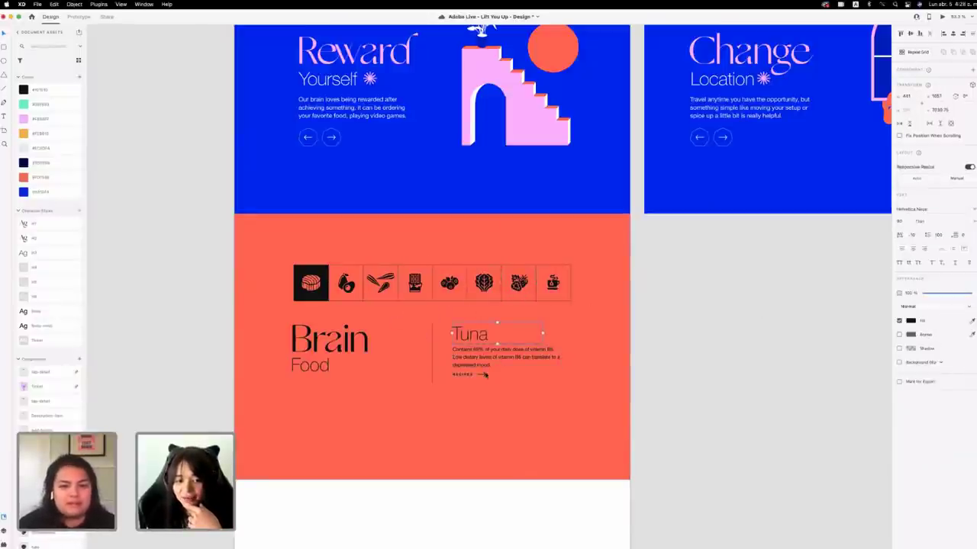
{"action": "left_click", "coordinate": [483, 283]}
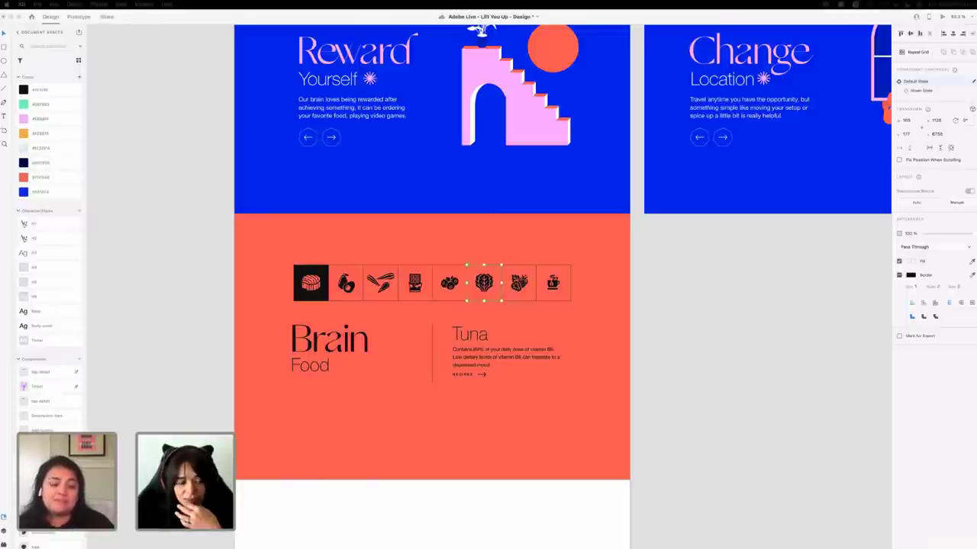
{"action": "key", "text": "super+s"}
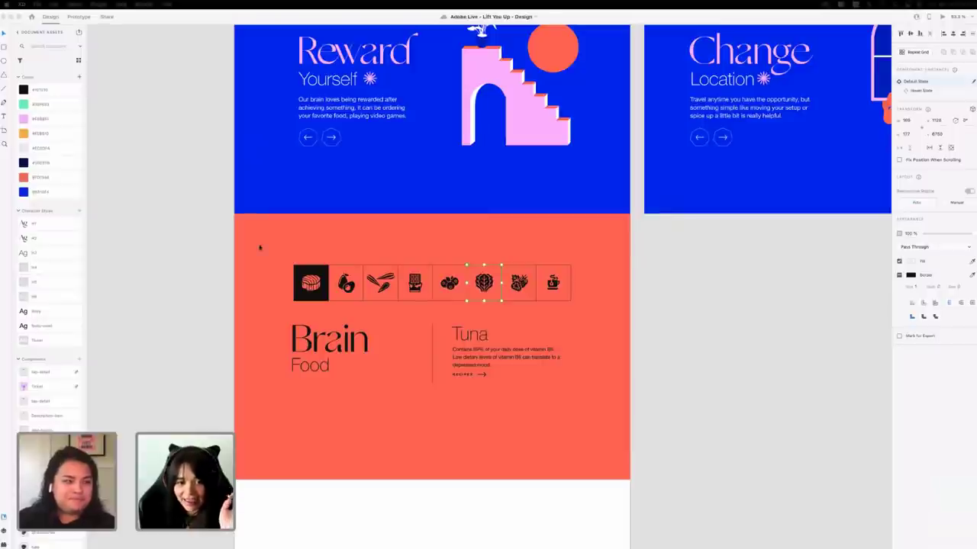
{"action": "scroll", "coordinate": [259, 247], "scroll_direction": "up", "scroll_amount": 5}
{"action": "scroll", "coordinate": [431, 283], "scroll_direction": "up", "scroll_amount": 2}
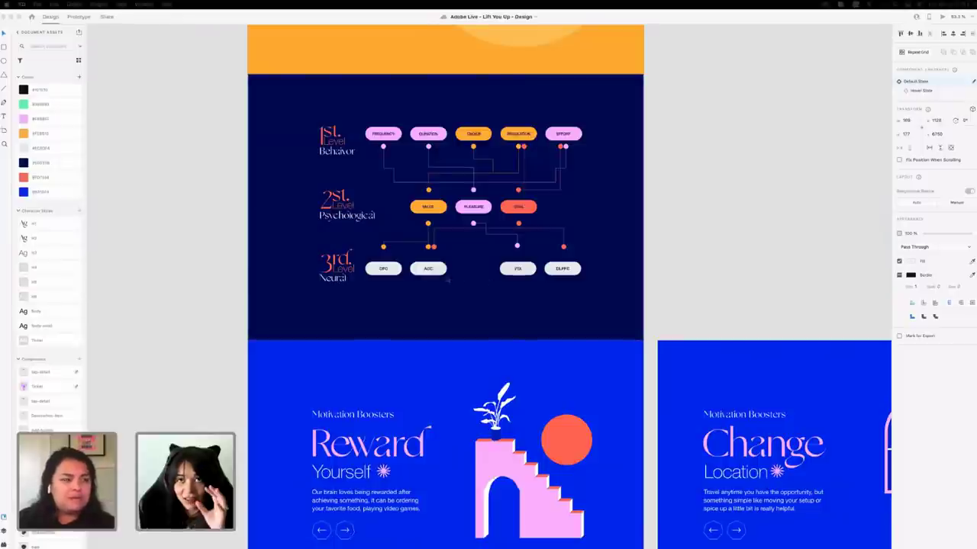
{"action": "scroll", "coordinate": [447, 281], "scroll_direction": "down", "scroll_amount": 5}
{"action": "scroll", "coordinate": [447, 279], "scroll_direction": "up", "scroll_amount": 1}
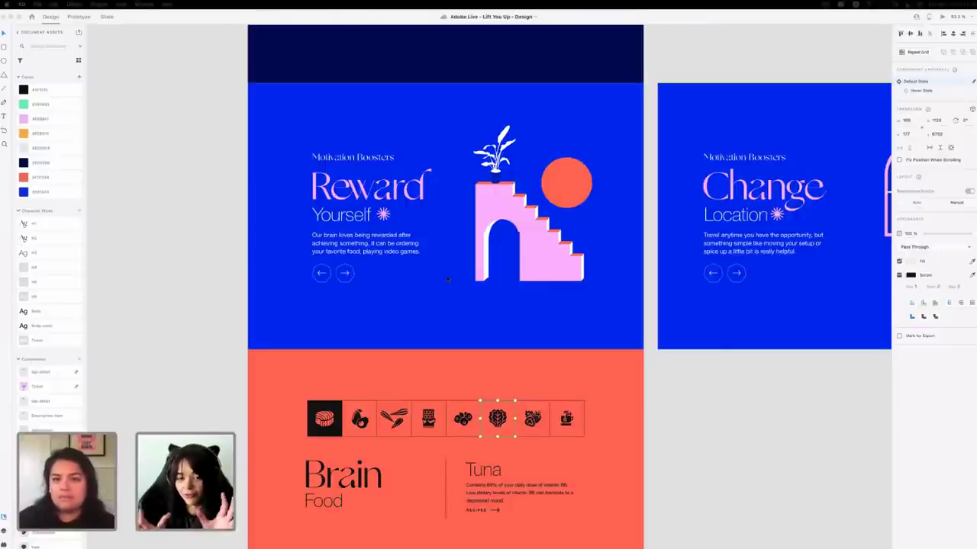
{"action": "scroll", "coordinate": [448, 280], "scroll_direction": "down", "scroll_amount": 2}
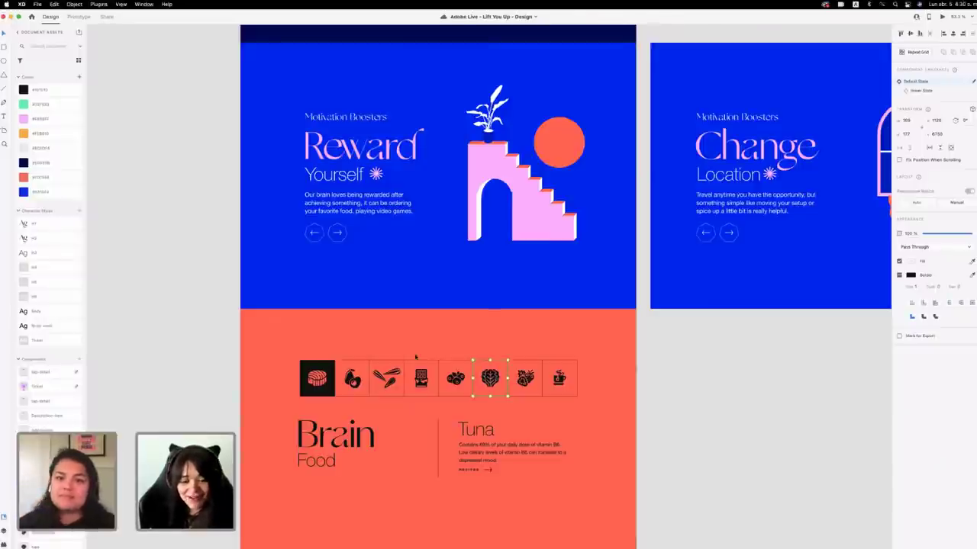
Select all the Brain Food content, from the icon row to the Recipes link, and move it slightly down within the coral section.
{"action": "scroll", "coordinate": [415, 357], "scroll_direction": "down", "scroll_amount": 3}
{"action": "left_click_drag", "start_coordinate": [710, 471], "coordinate": [275, 277]}
{"action": "scroll", "coordinate": [407, 334], "scroll_direction": "down", "scroll_amount": 1}
{"action": "key", "text": "shift+Down"}
{"action": "key", "text": "shift+Down"}
{"action": "key", "text": "shift+Down"}
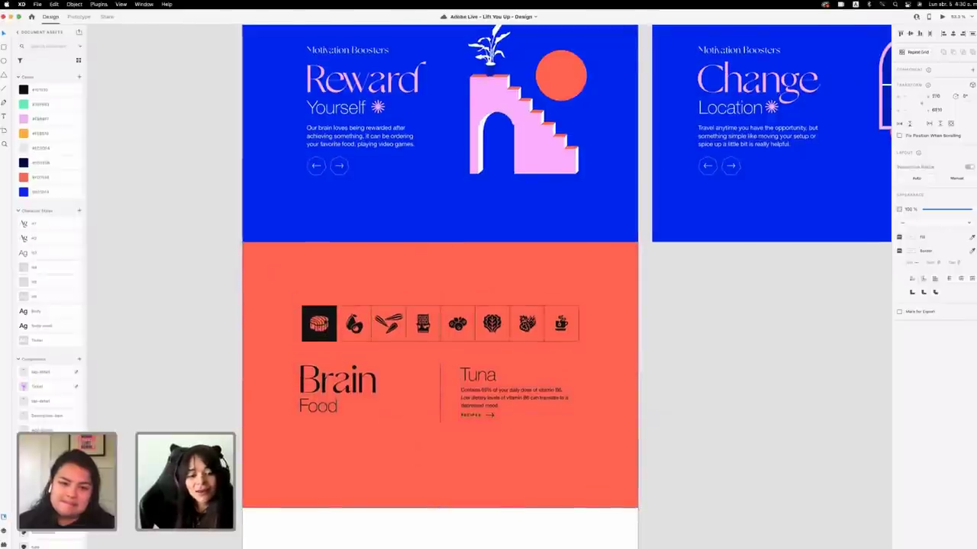
{"action": "key", "text": "shift+Up"}
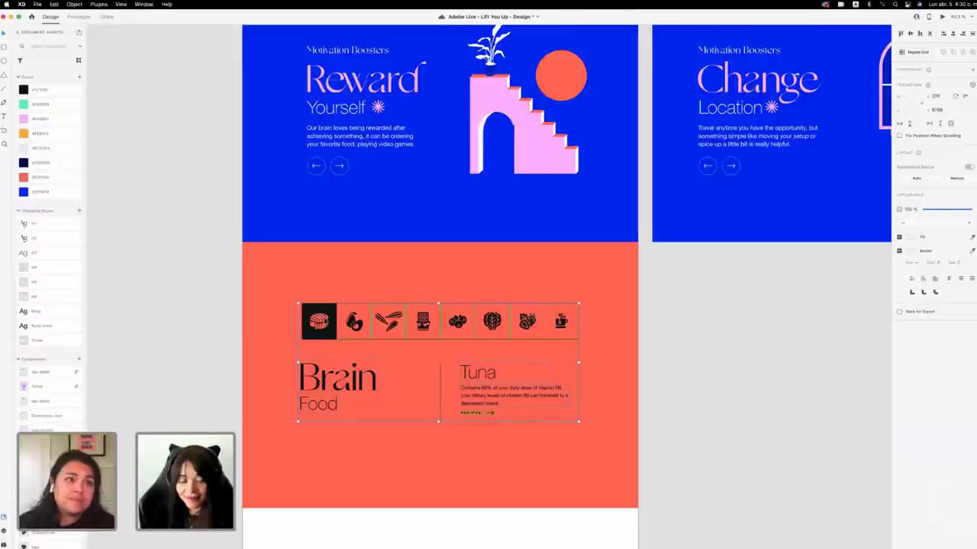
{"action": "left_click", "coordinate": [694, 342]}
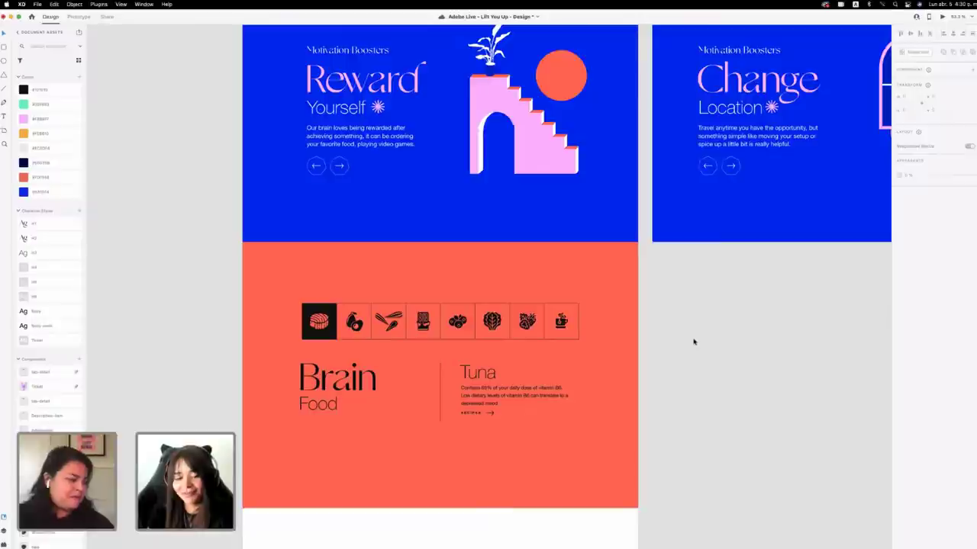
{"action": "double_click", "coordinate": [313, 320]}
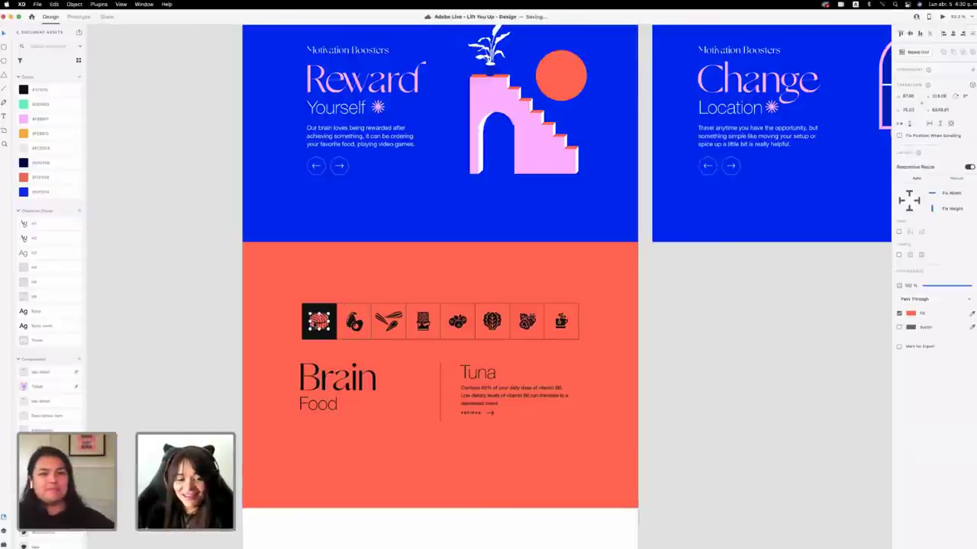
{"action": "left_click", "coordinate": [355, 320]}
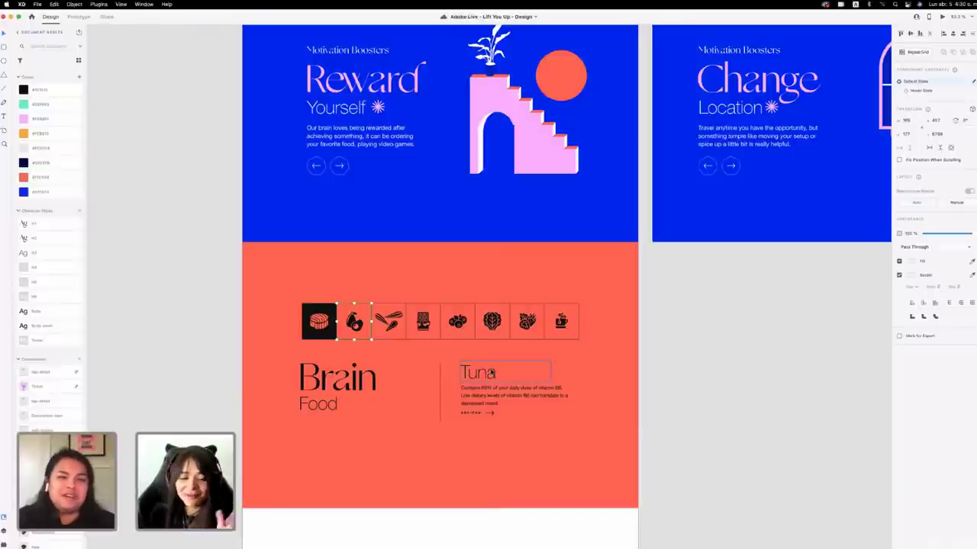
{"action": "left_click", "coordinate": [668, 358]}
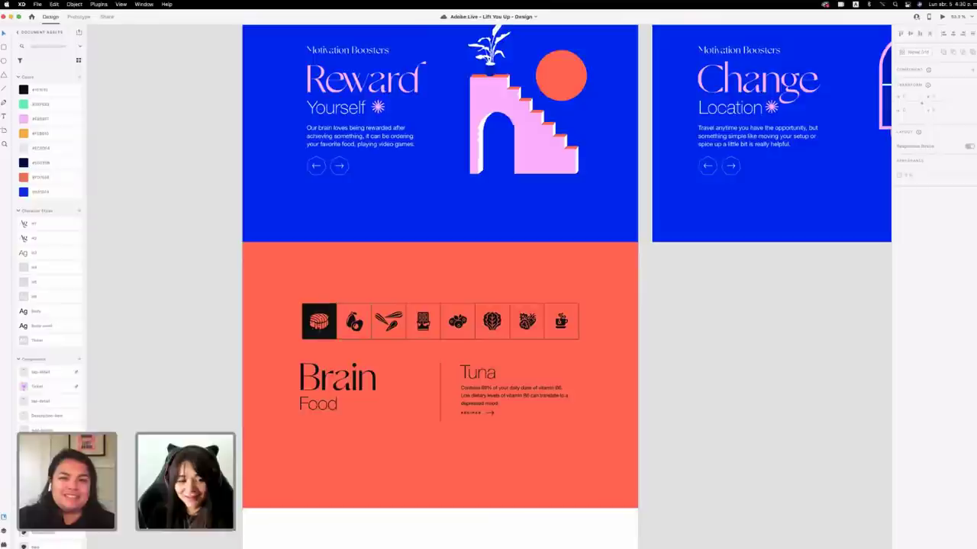
{"action": "left_click", "coordinate": [326, 331]}
{"action": "left_click", "coordinate": [353, 323]}
{"action": "left_click", "coordinate": [457, 326]}
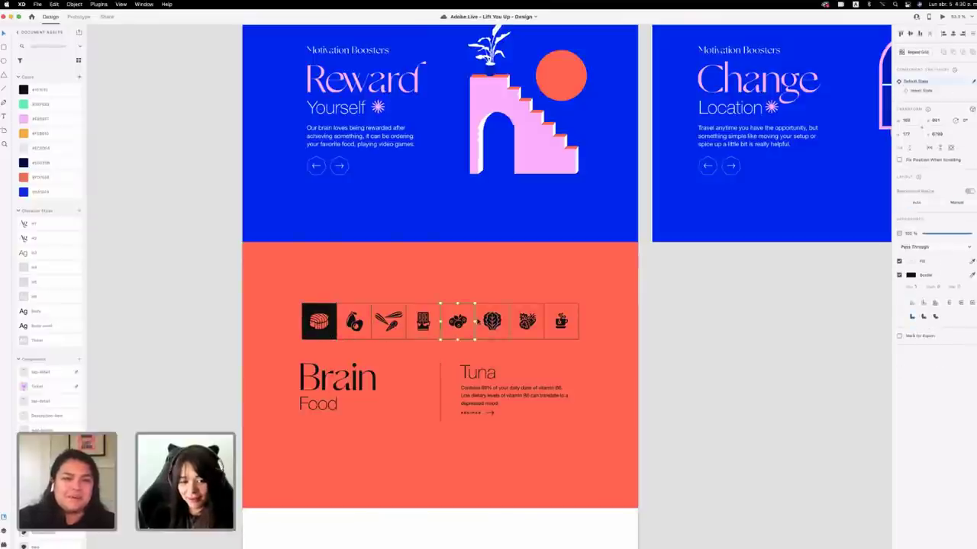
Nudge the icon row, Brain Food heading, divider line and Tuna block together a little further down in the coral section.
{"action": "scroll", "coordinate": [563, 326], "scroll_direction": "down", "scroll_amount": 2}
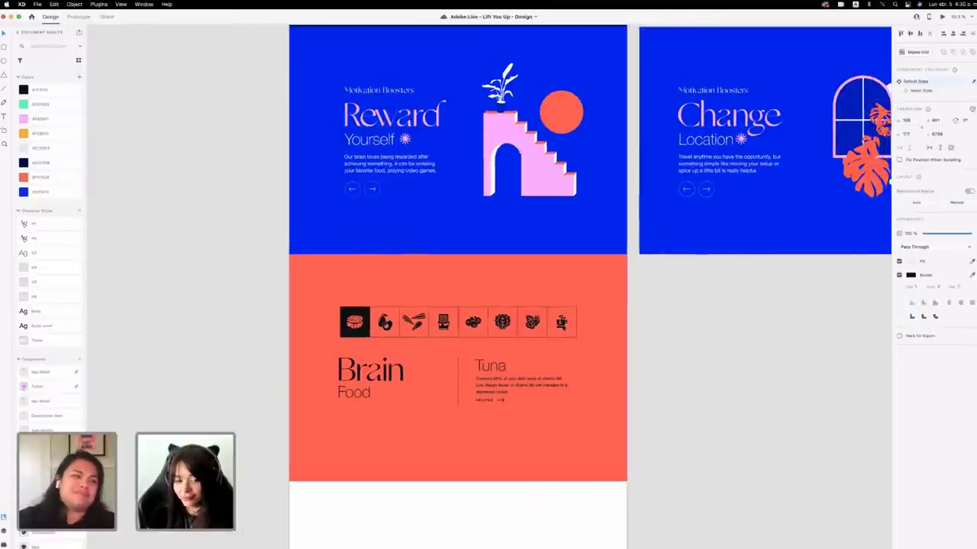
{"action": "left_click", "coordinate": [665, 420]}
{"action": "left_click_drag", "start_coordinate": [665, 438], "coordinate": [336, 301]}
{"action": "key", "text": "shift+Down"}
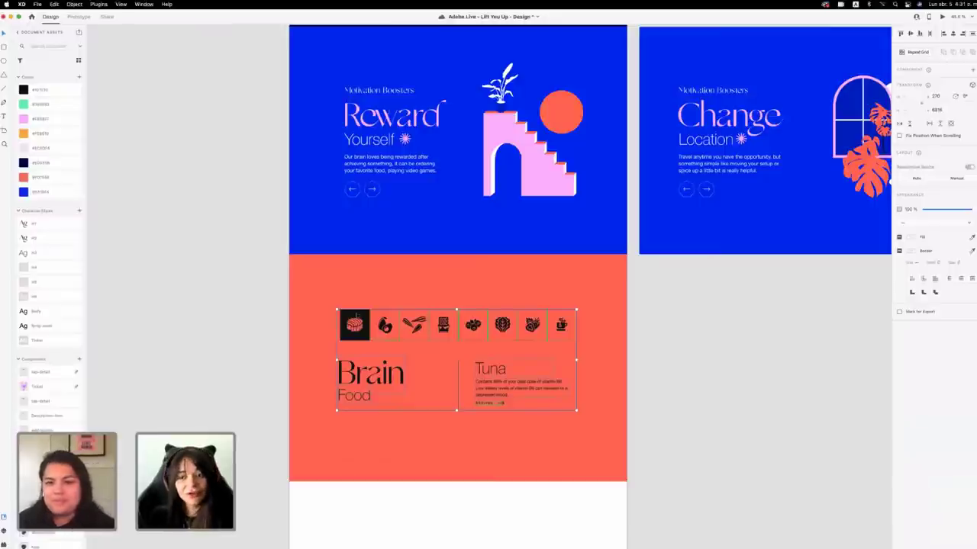
{"action": "left_click", "coordinate": [683, 421]}
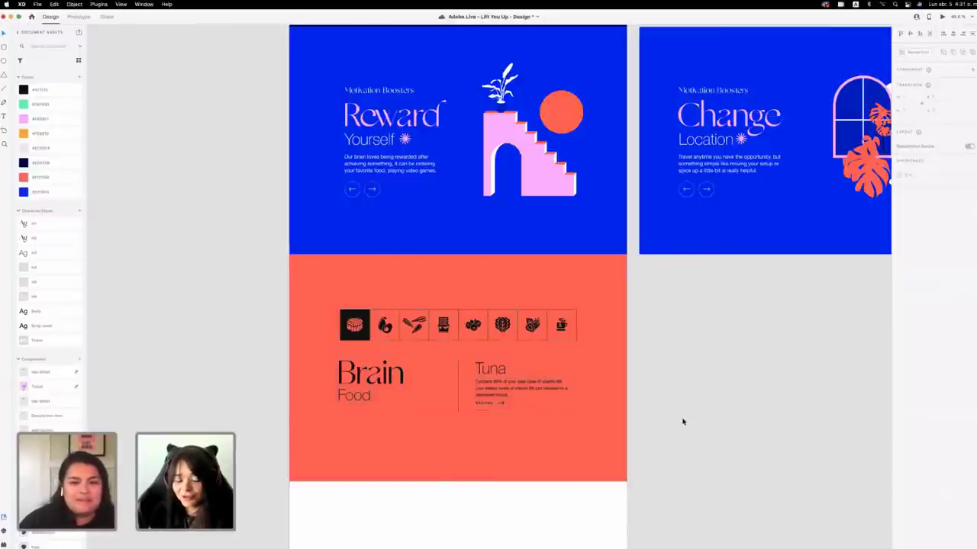
Examine the whole page layout alongside the neighbouring Motivation Boosters slides and return to a close view of the Brain Food section.
{"action": "scroll", "coordinate": [682, 421], "scroll_direction": "down", "scroll_amount": 1}
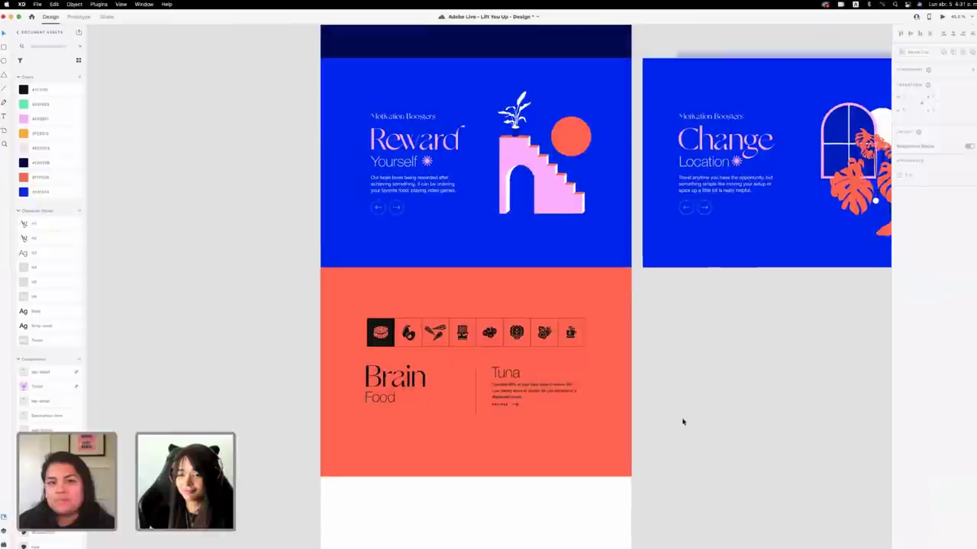
{"action": "scroll", "coordinate": [682, 421], "scroll_direction": "right", "scroll_amount": 1}
{"action": "scroll", "coordinate": [683, 421], "scroll_direction": "right", "scroll_amount": 2}
{"action": "scroll", "coordinate": [683, 421], "scroll_direction": "down", "scroll_amount": 4}
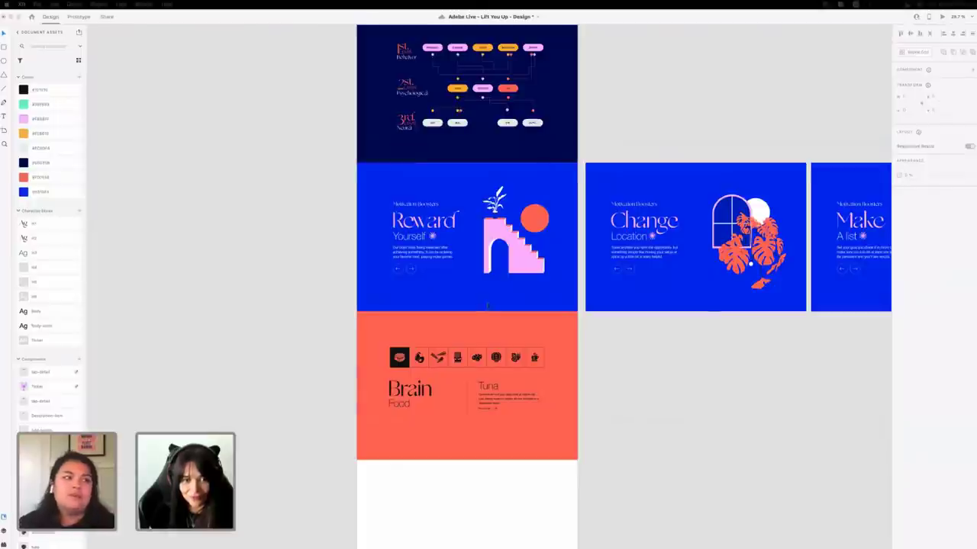
{"action": "scroll", "coordinate": [355, 369], "scroll_direction": "down", "scroll_amount": 5}
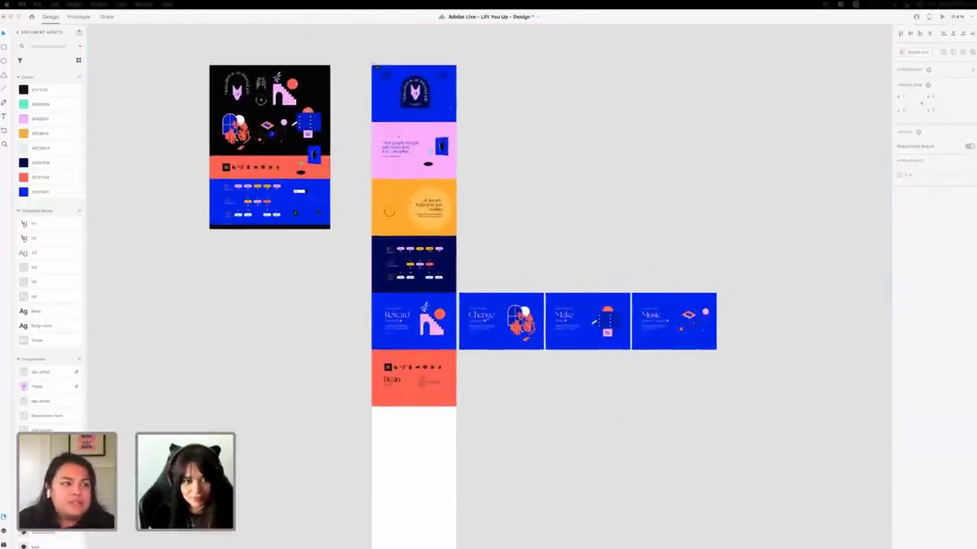
{"action": "scroll", "coordinate": [305, 229], "scroll_direction": "up", "scroll_amount": 5}
{"action": "scroll", "coordinate": [311, 206], "scroll_direction": "down", "scroll_amount": 3}
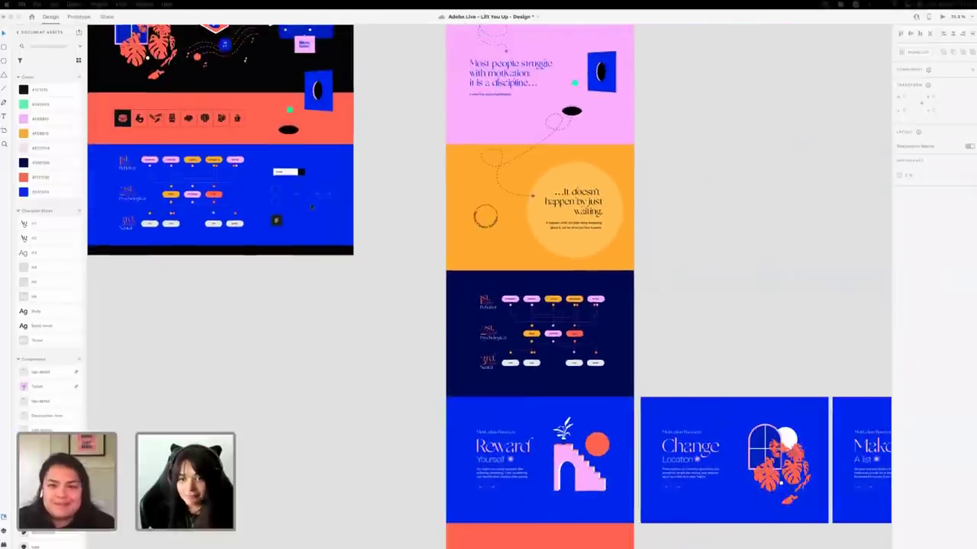
{"action": "scroll", "coordinate": [477, 207], "scroll_direction": "down", "scroll_amount": 6}
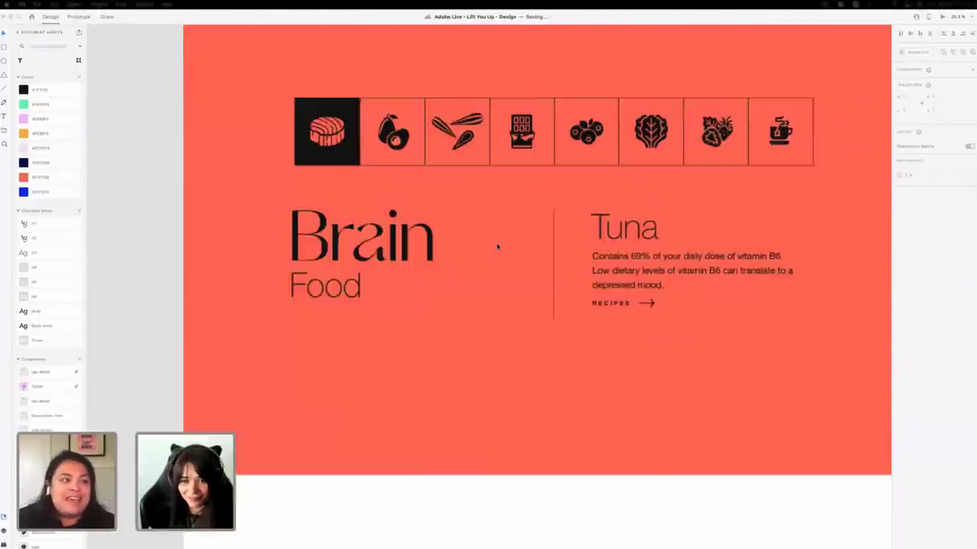
Draw a horizontal line about 90 px long beside the "Food" text, with a size 2 border in the black of the "Brain" heading.
{"action": "scroll", "coordinate": [497, 247], "scroll_direction": "up", "scroll_amount": 5}
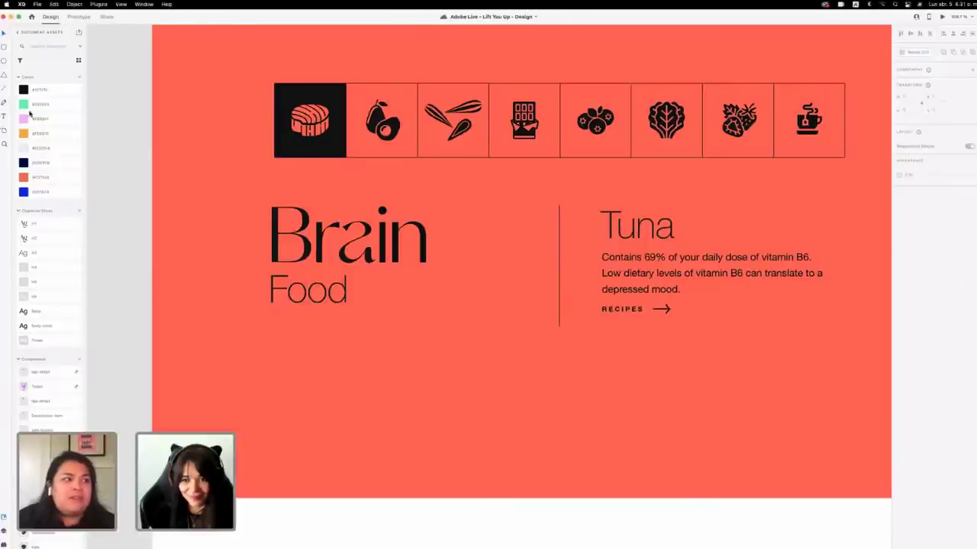
{"action": "left_click_drag", "start_coordinate": [359, 291], "coordinate": [400, 292]}
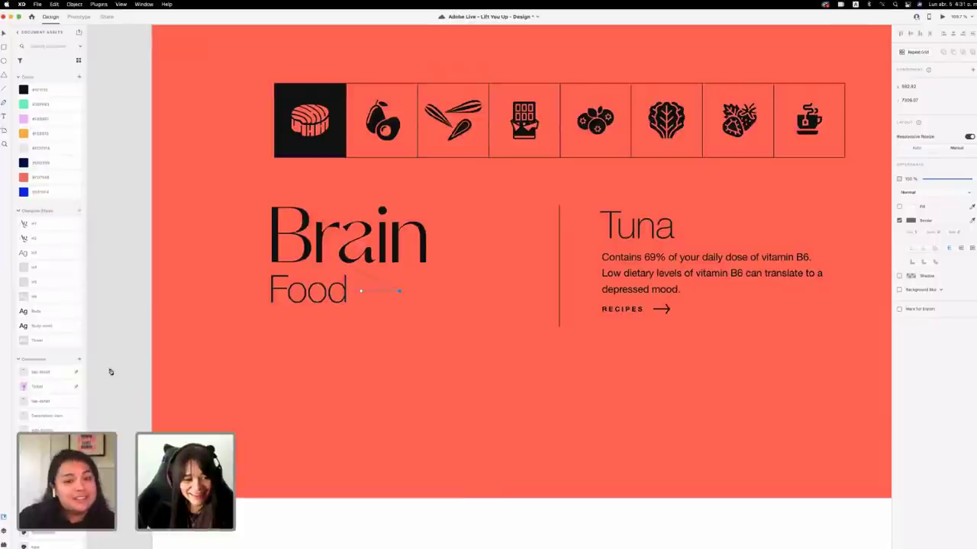
{"action": "left_click", "coordinate": [3, 34]}
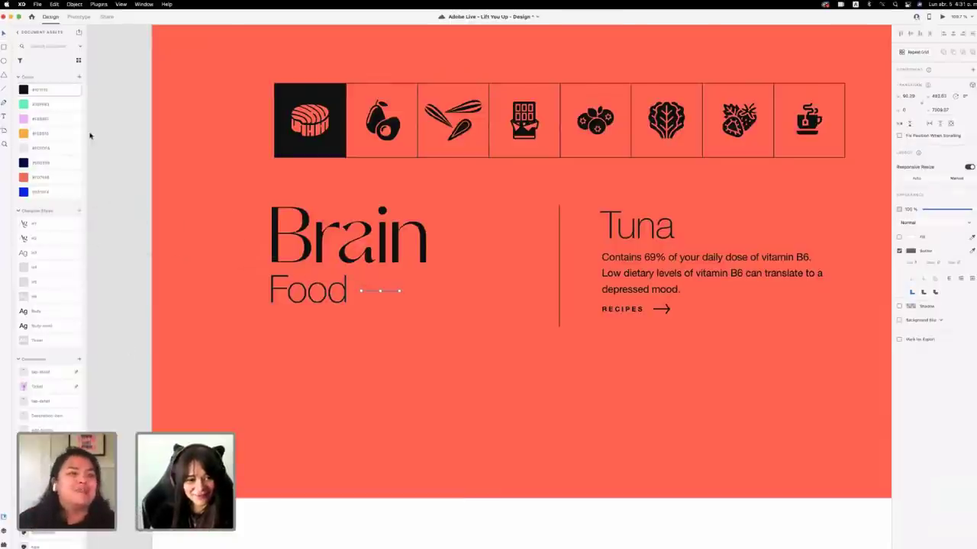
{"action": "left_click", "coordinate": [461, 303]}
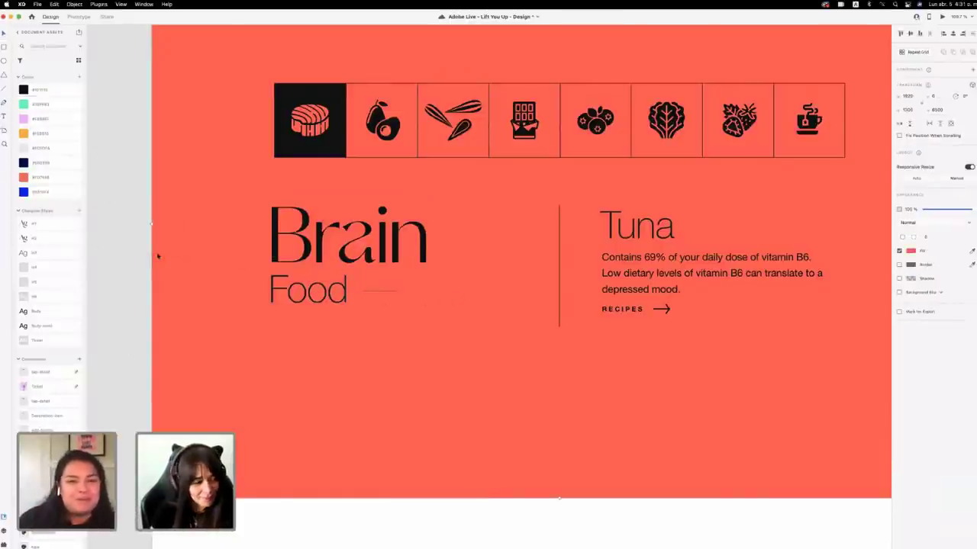
{"action": "left_click", "coordinate": [380, 291]}
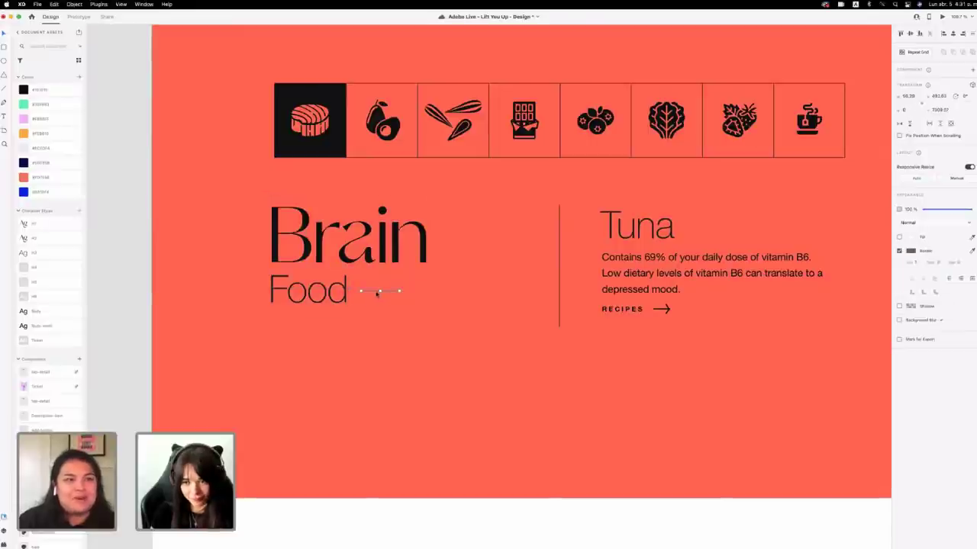
{"action": "left_click", "coordinate": [971, 251]}
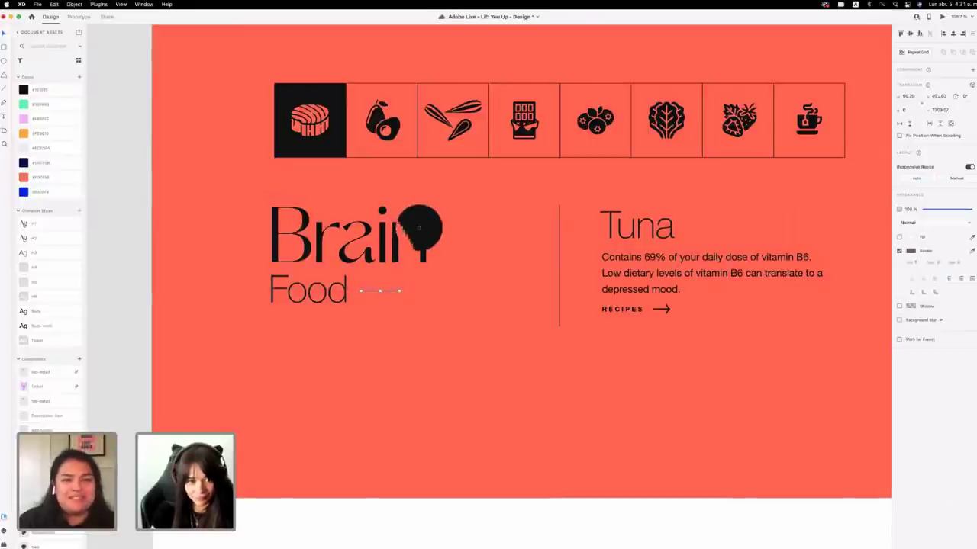
{"action": "left_click", "coordinate": [424, 228]}
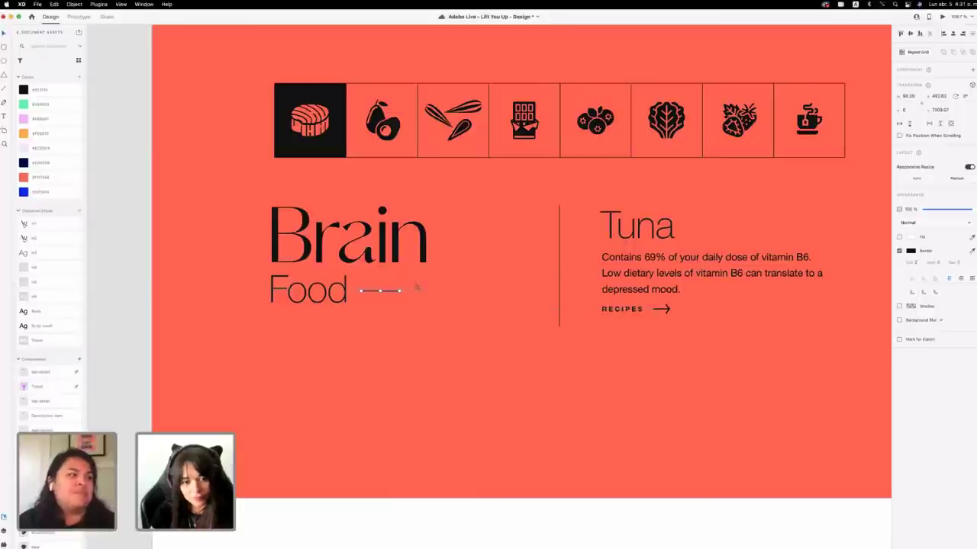
Add a circle about 38 px wide at the free end of the short line, with no fill and a black border of size 3.
{"action": "mouse_move", "coordinate": [399, 287]}
{"action": "left_mouse_down"}
{"action": "mouse_move", "coordinate": [417, 303]}
{"action": "mouse_move", "coordinate": [408, 291]}
{"action": "left_mouse_up"}
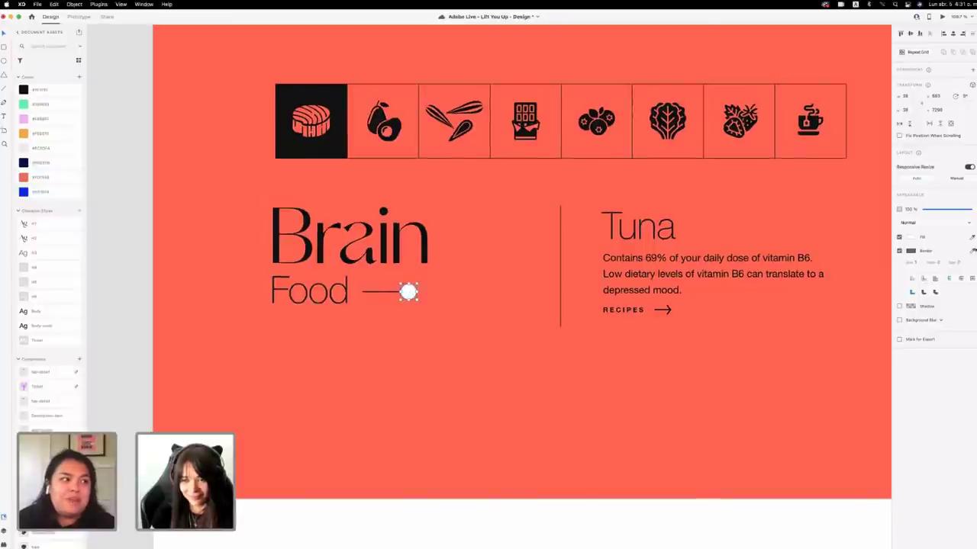
{"action": "left_click", "coordinate": [898, 237]}
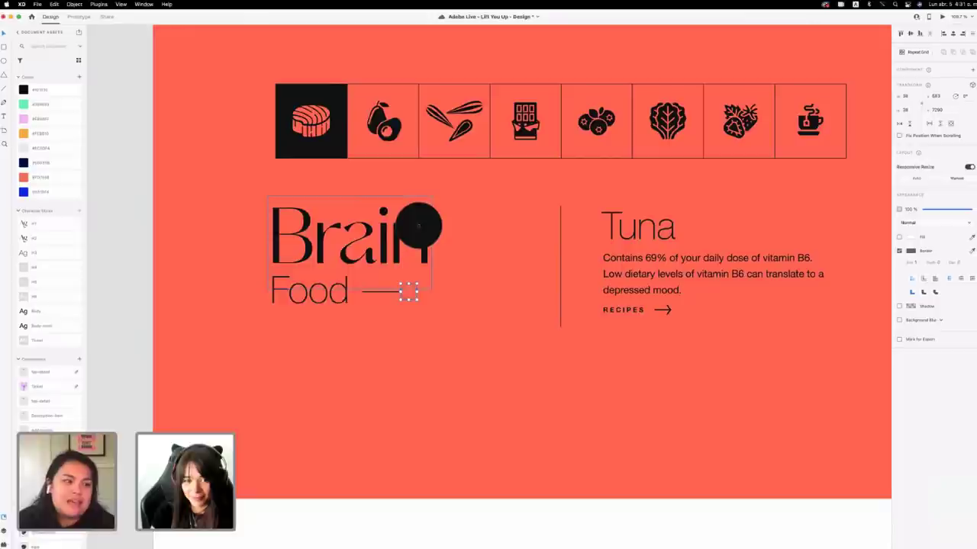
{"action": "left_click", "coordinate": [419, 227]}
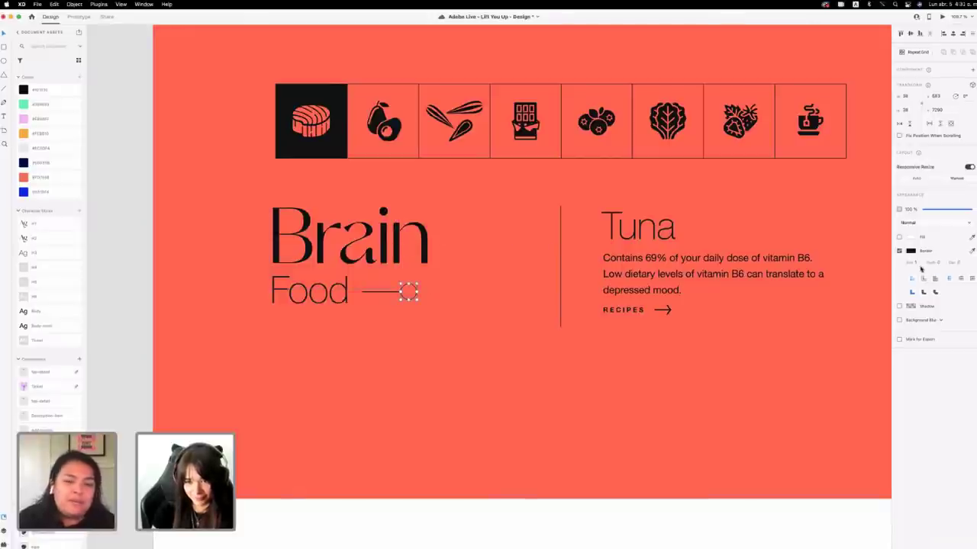
{"action": "left_click", "coordinate": [917, 264]}
{"action": "key", "text": "Up"}
{"action": "key", "text": "Up"}
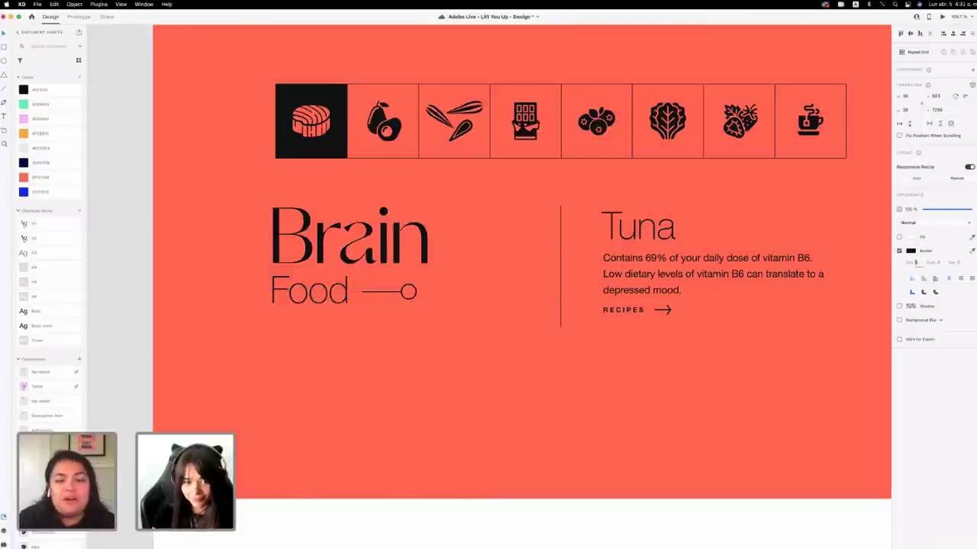
{"action": "key", "text": "Return"}
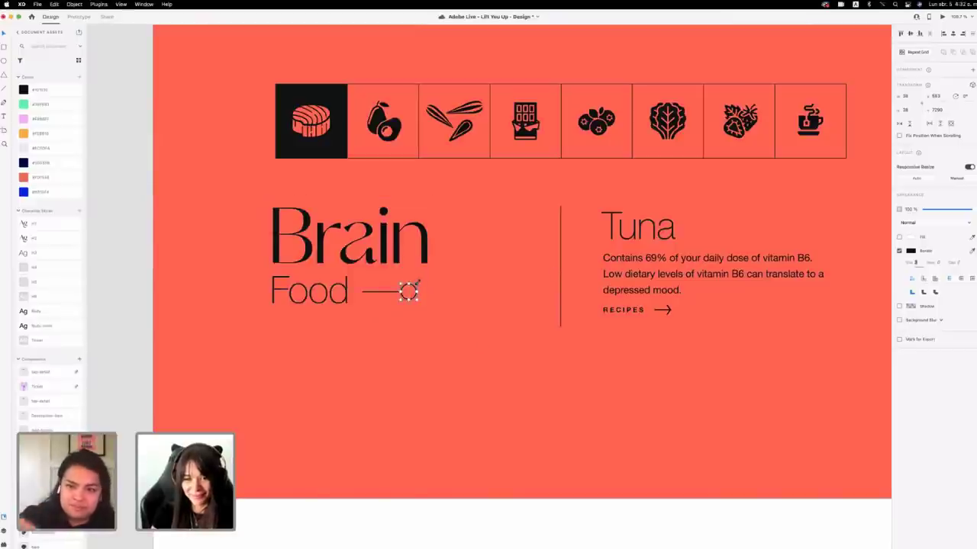
Slightly enlarge the circle beside "Food" with a size 2 border and centre a borderless solid black circle about 31 px wide inside it.
{"action": "left_click_drag", "start_coordinate": [417, 284], "coordinate": [419, 281]}
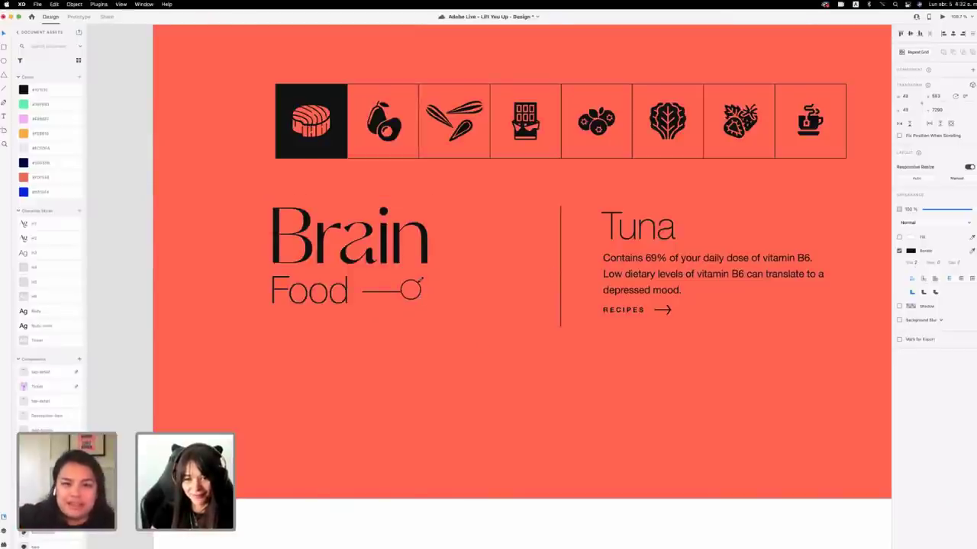
{"action": "left_click", "coordinate": [419, 282]}
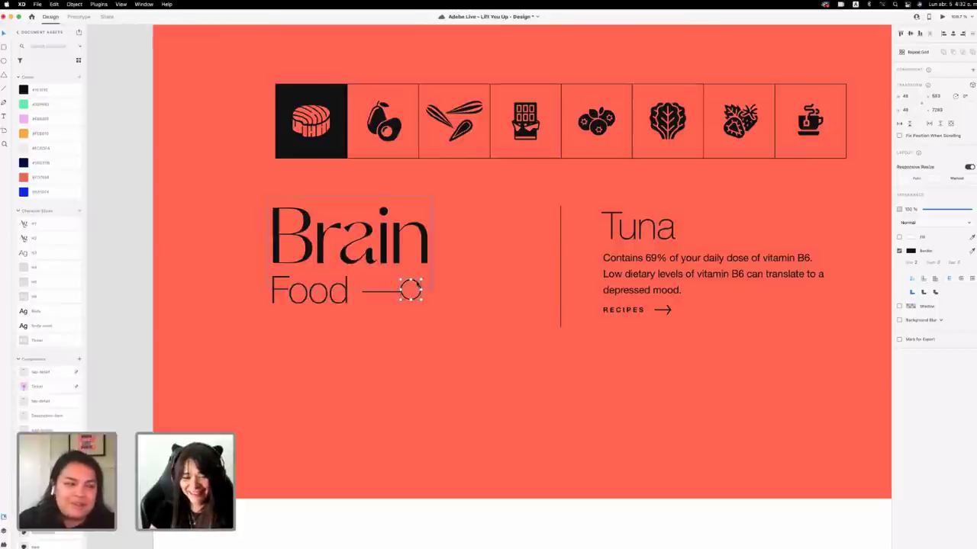
{"action": "left_click_drag", "start_coordinate": [417, 285], "coordinate": [370, 300]}
{"action": "left_click", "coordinate": [477, 302]}
{"action": "scroll", "coordinate": [432, 285], "scroll_direction": "up", "scroll_amount": 5}
{"action": "scroll", "coordinate": [432, 284], "scroll_direction": "up", "scroll_amount": 5}
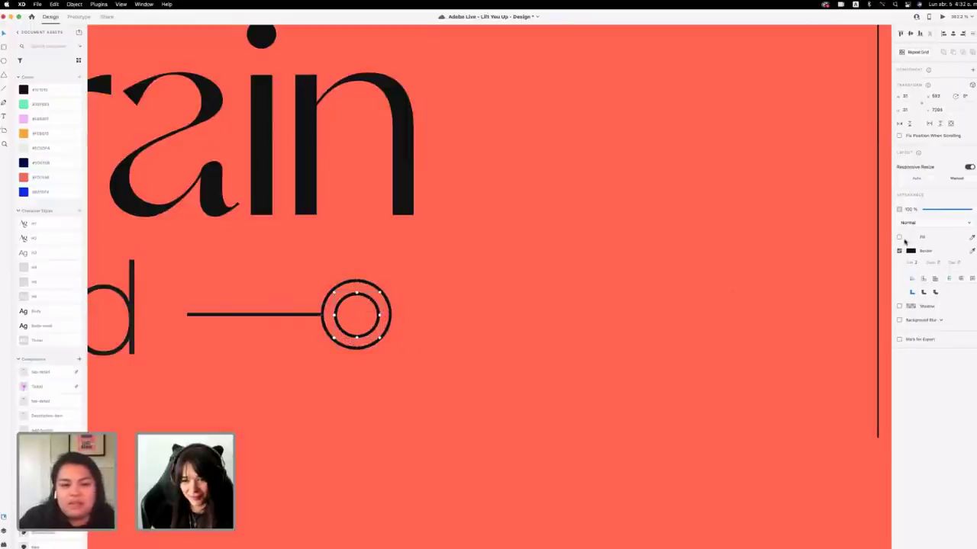
{"action": "left_click", "coordinate": [971, 238]}
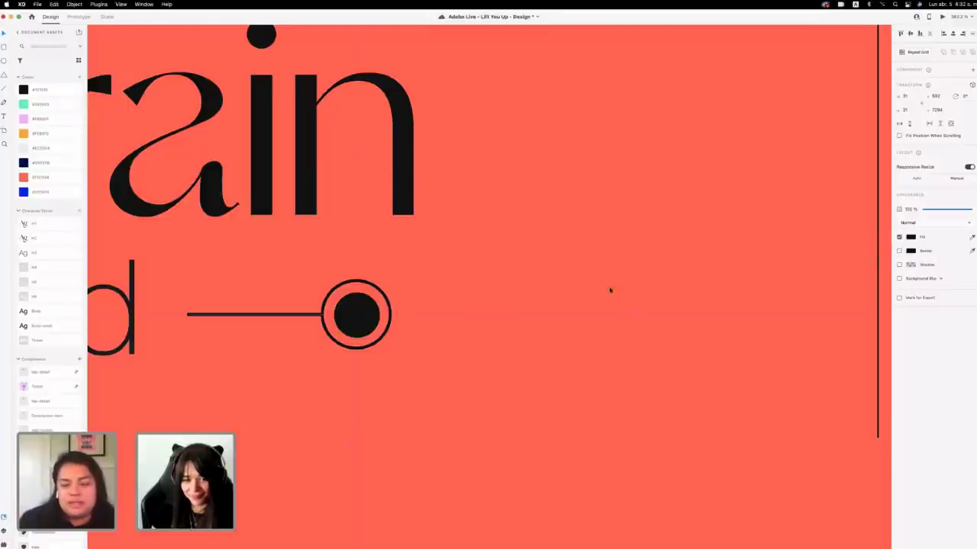
{"action": "scroll", "coordinate": [609, 288], "scroll_direction": "down", "scroll_amount": 5}
{"action": "scroll", "coordinate": [538, 300], "scroll_direction": "up", "scroll_amount": 5}
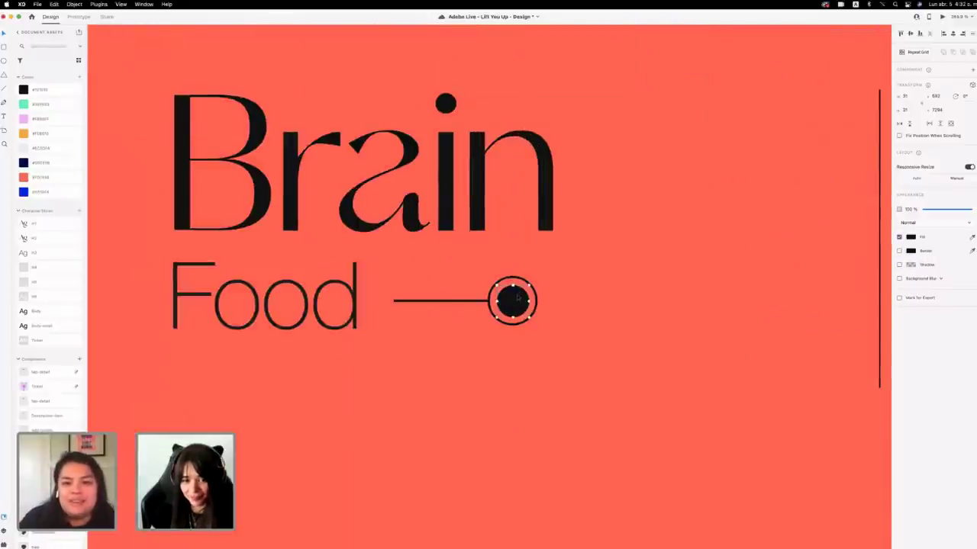
{"action": "left_click", "coordinate": [563, 285]}
Review the Brain Food section at page scale against the blue Motivation Boosters slides and the navy levels diagram above it.
{"action": "scroll", "coordinate": [562, 285], "scroll_direction": "down", "scroll_amount": 10}
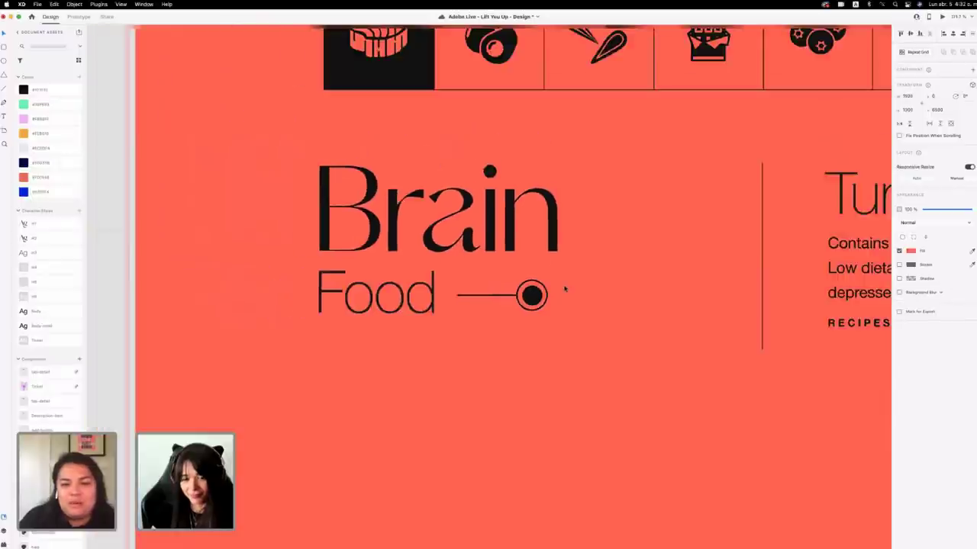
{"action": "scroll", "coordinate": [565, 288], "scroll_direction": "down", "scroll_amount": 5}
{"action": "scroll", "coordinate": [763, 313], "scroll_direction": "right", "scroll_amount": 2}
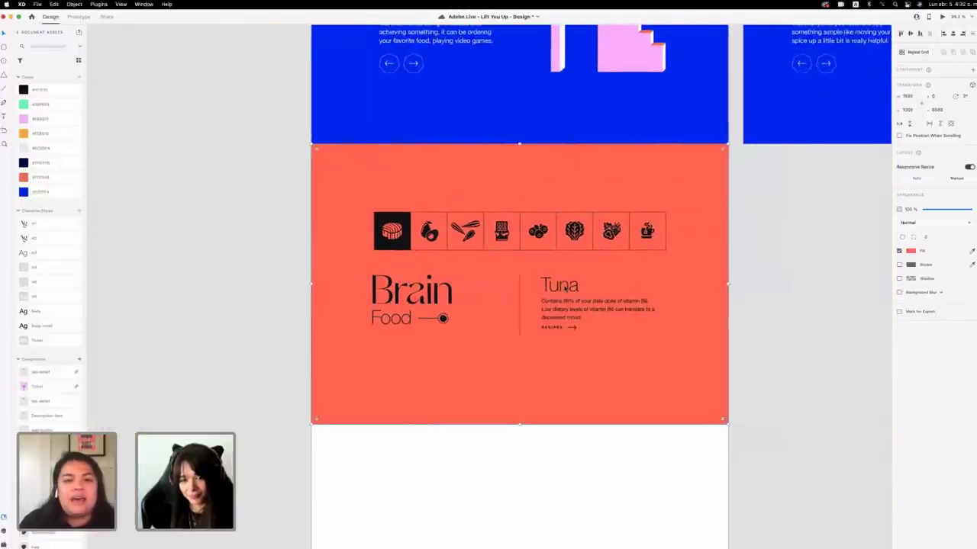
{"action": "left_click", "coordinate": [828, 320]}
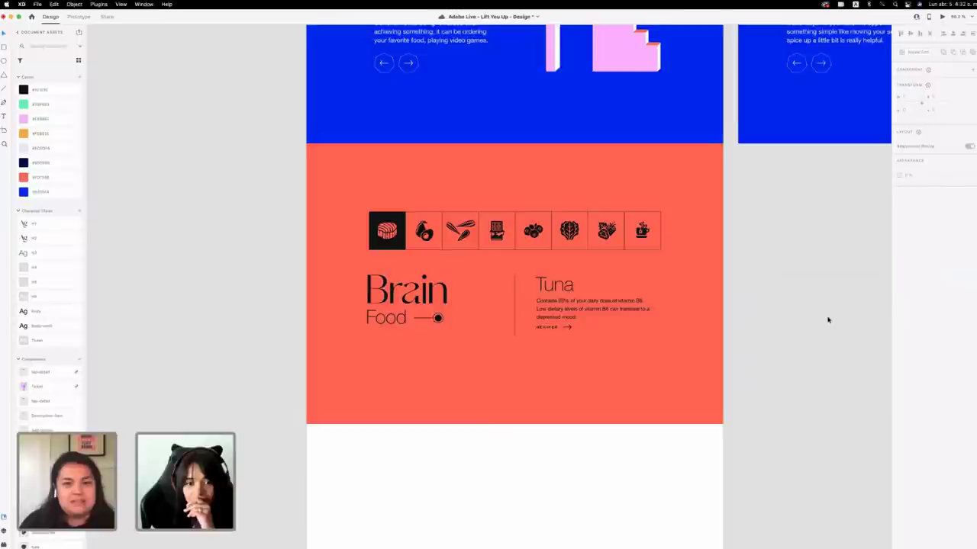
{"action": "scroll", "coordinate": [828, 320], "scroll_direction": "up", "scroll_amount": 1}
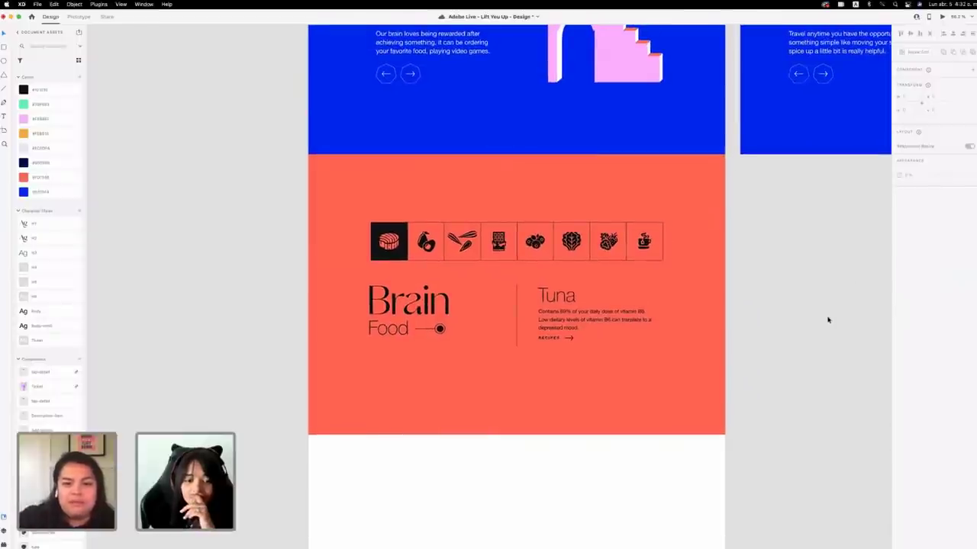
{"action": "scroll", "coordinate": [827, 320], "scroll_direction": "down", "scroll_amount": 1}
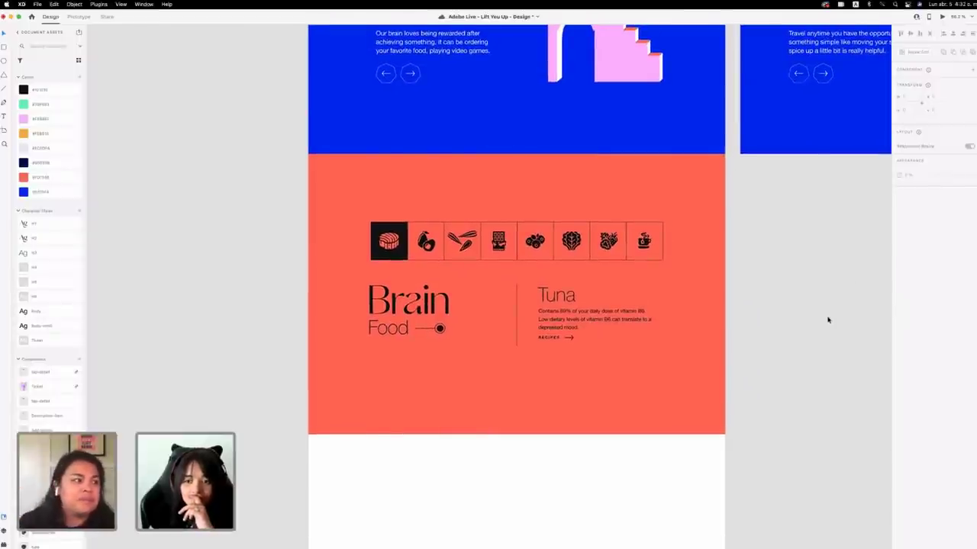
{"action": "scroll", "coordinate": [828, 320], "scroll_direction": "up", "scroll_amount": 5}
{"action": "scroll", "coordinate": [828, 320], "scroll_direction": "right", "scroll_amount": 2}
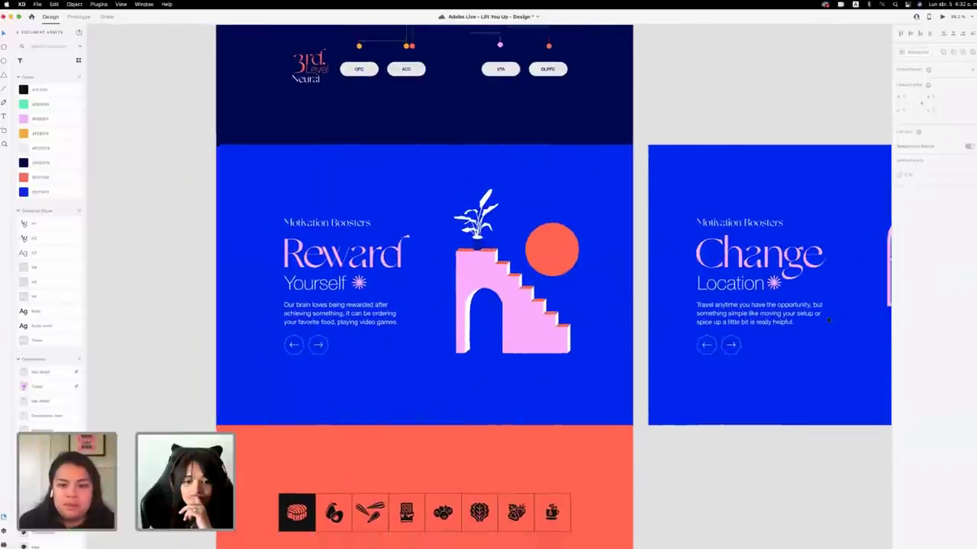
{"action": "scroll", "coordinate": [828, 320], "scroll_direction": "up", "scroll_amount": 3}
{"action": "scroll", "coordinate": [828, 320], "scroll_direction": "left", "scroll_amount": 3}
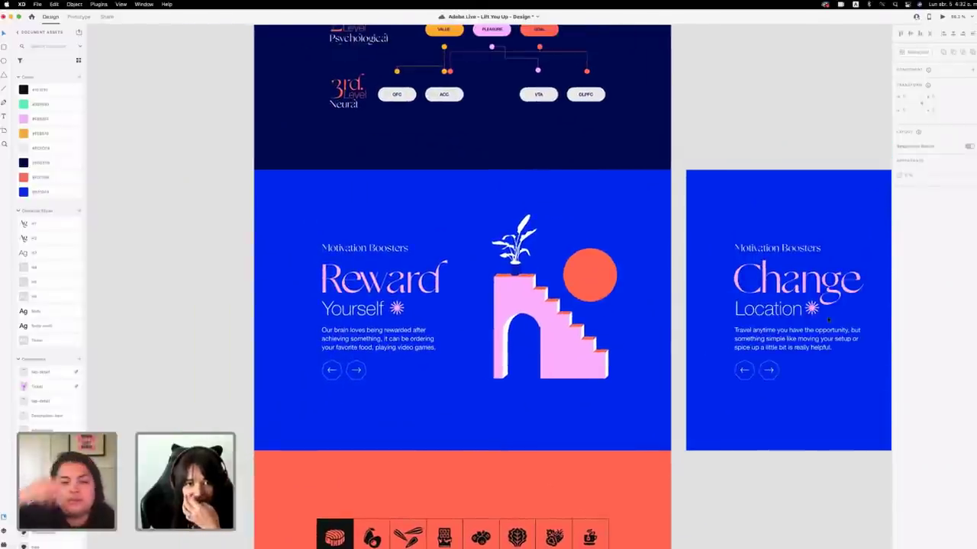
{"action": "scroll", "coordinate": [828, 319], "scroll_direction": "up", "scroll_amount": 5}
{"action": "scroll", "coordinate": [828, 320], "scroll_direction": "left", "scroll_amount": 3}
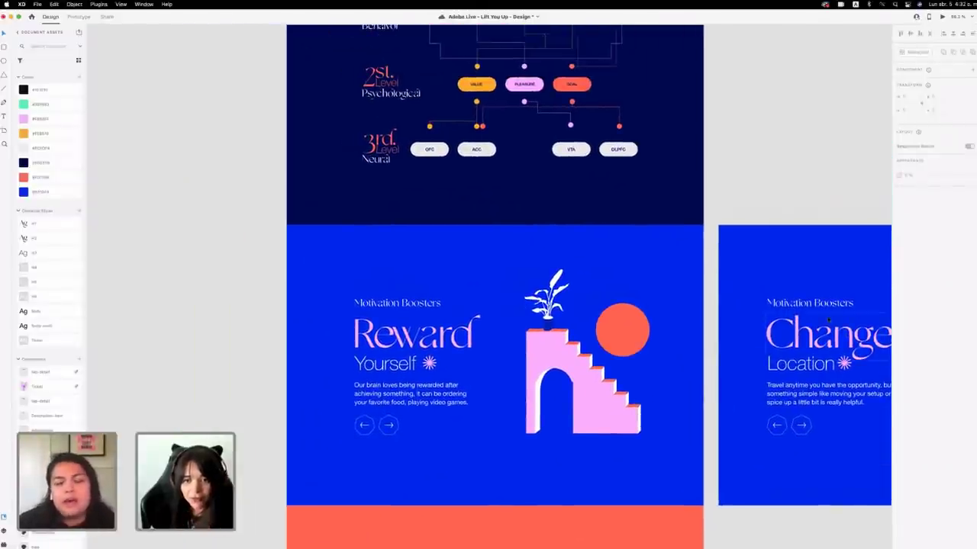
{"action": "scroll", "coordinate": [828, 320], "scroll_direction": "down", "scroll_amount": 5}
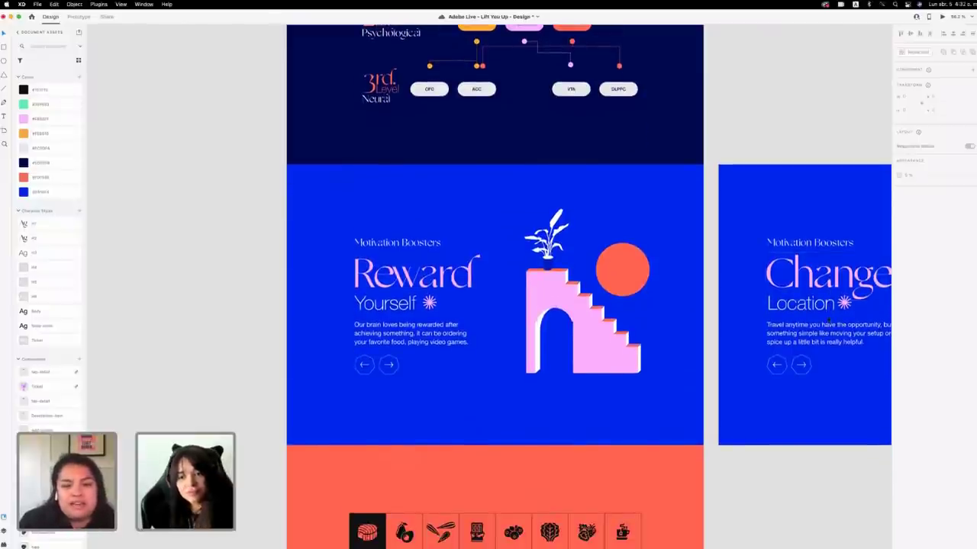
{"action": "scroll", "coordinate": [828, 321], "scroll_direction": "down", "scroll_amount": 5}
{"action": "scroll", "coordinate": [828, 320], "scroll_direction": "up", "scroll_amount": 3}
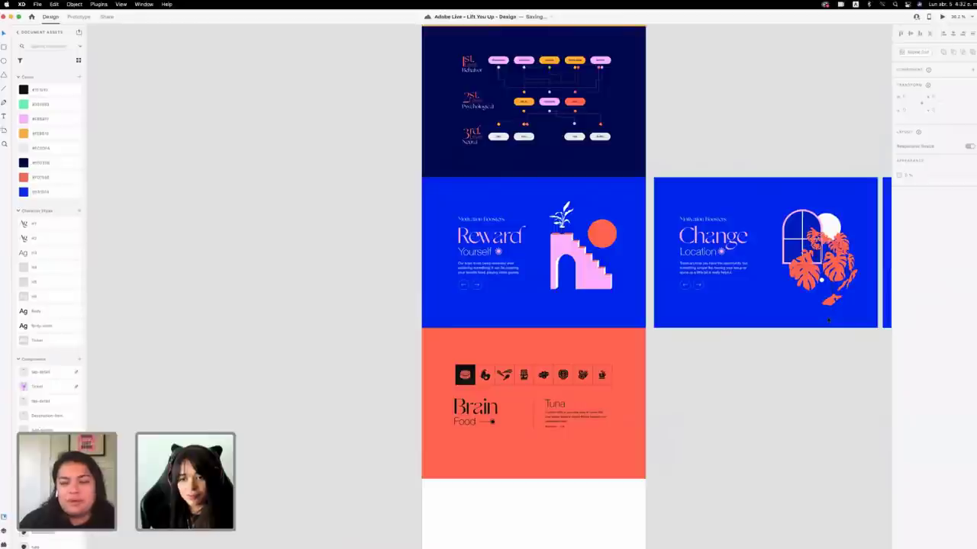
Look over the page sections from Brain Food up through the navy and orange sections to the pink "Most people struggle" section.
{"action": "scroll", "coordinate": [828, 320], "scroll_direction": "right", "scroll_amount": 5}
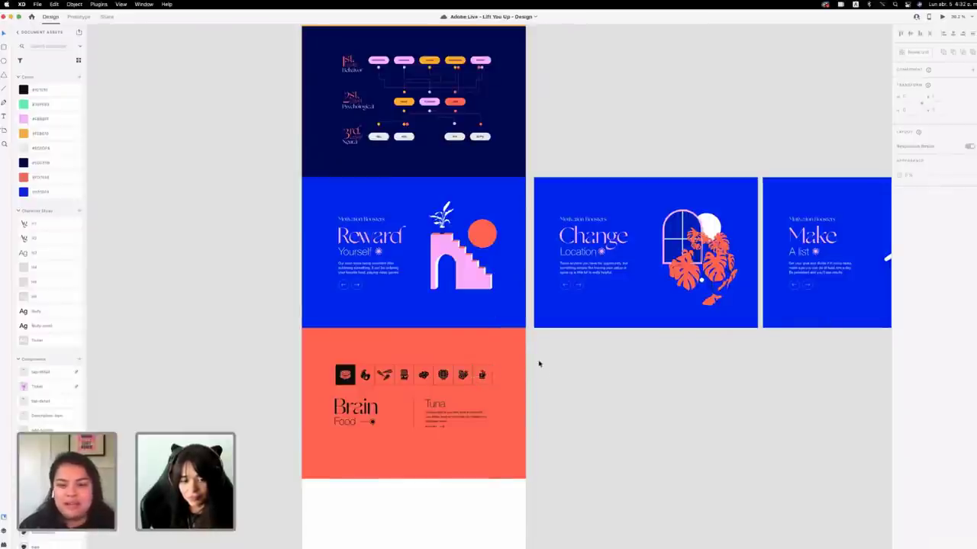
{"action": "scroll", "coordinate": [539, 364], "scroll_direction": "up", "scroll_amount": 1}
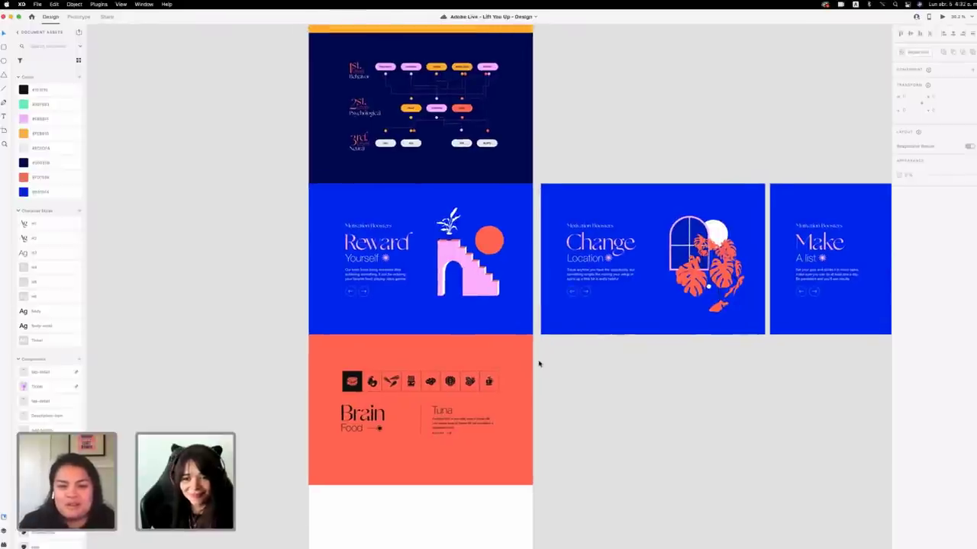
{"action": "scroll", "coordinate": [539, 364], "scroll_direction": "left", "scroll_amount": 3}
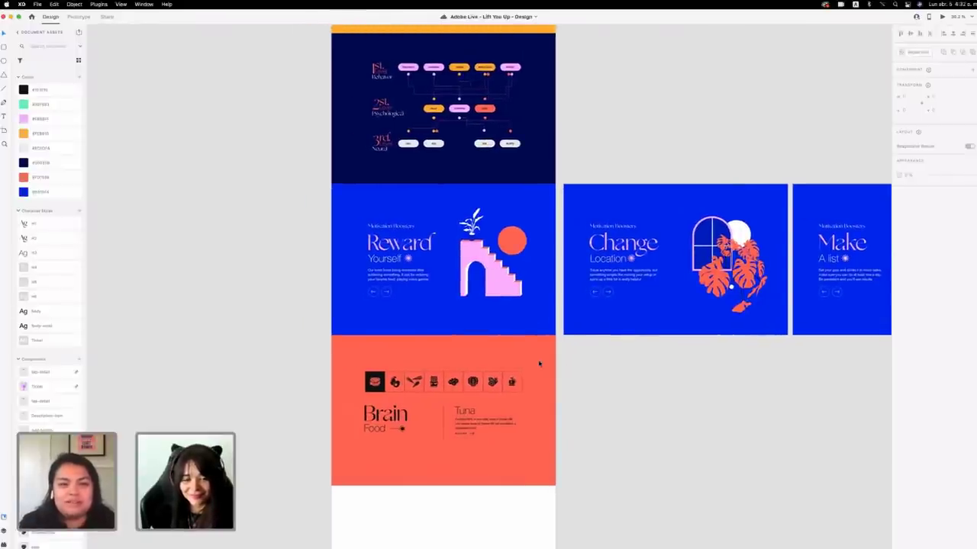
{"action": "scroll", "coordinate": [539, 364], "scroll_direction": "left", "scroll_amount": 1}
{"action": "scroll", "coordinate": [539, 364], "scroll_direction": "up", "scroll_amount": 10}
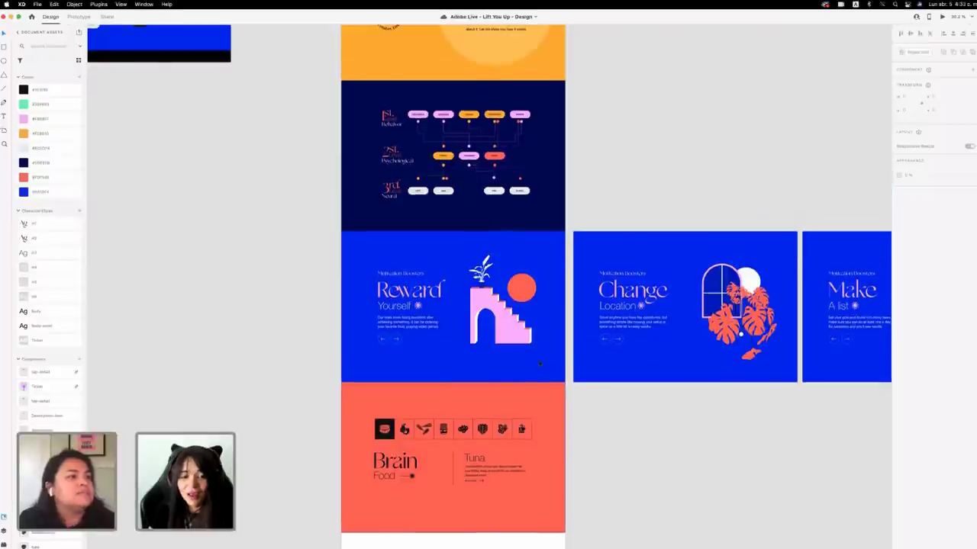
{"action": "scroll", "coordinate": [539, 364], "scroll_direction": "up", "scroll_amount": 15}
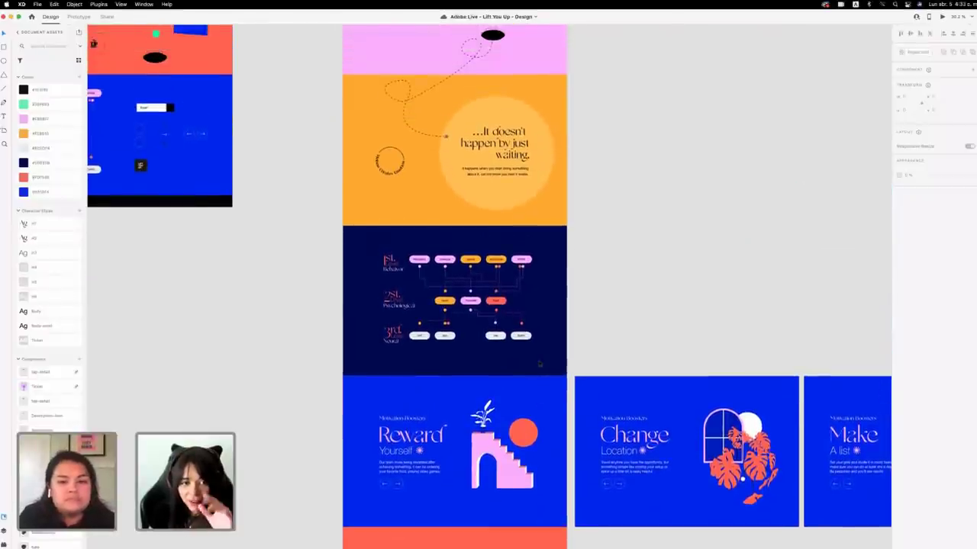
{"action": "scroll", "coordinate": [538, 364], "scroll_direction": "up", "scroll_amount": 20}
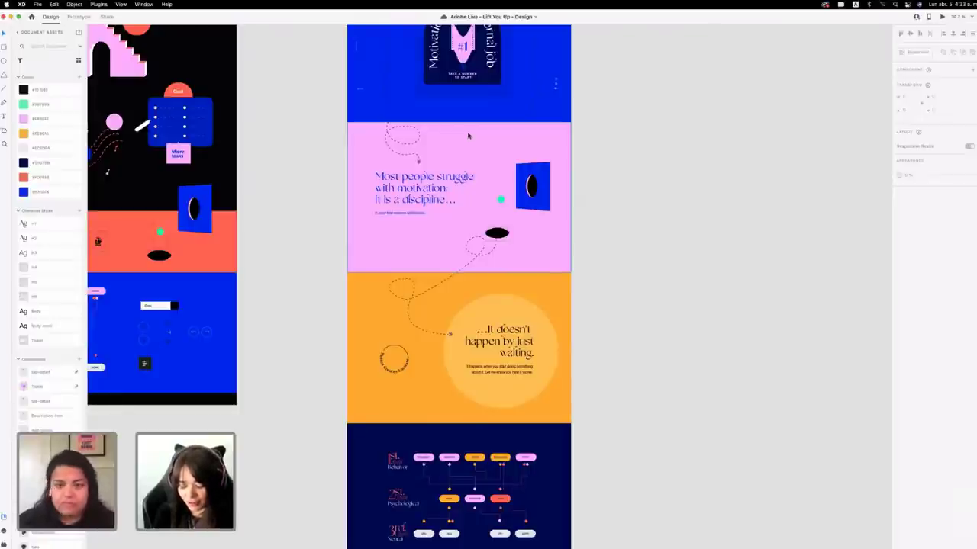
Inspect the hero badge and the large headings of the pink and orange sections, selecting each element in turn.
{"action": "left_click", "coordinate": [442, 173]}
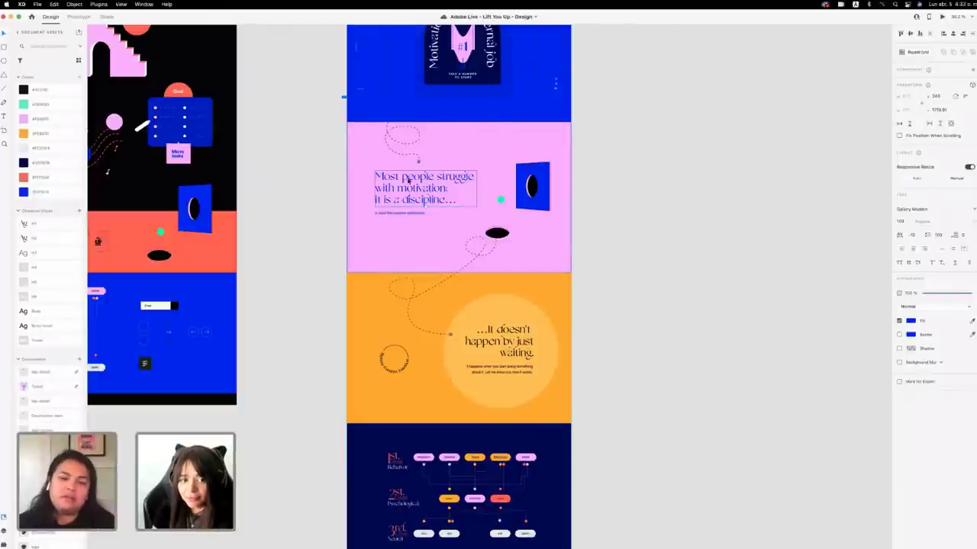
{"action": "left_click", "coordinate": [459, 56]}
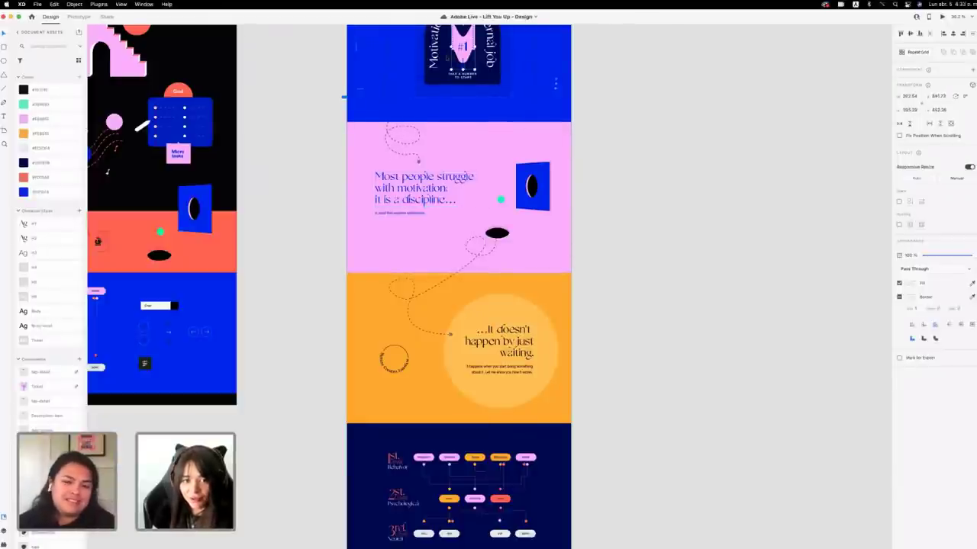
{"action": "left_click", "coordinate": [448, 59]}
{"action": "scroll", "coordinate": [450, 62], "scroll_direction": "up", "scroll_amount": 2}
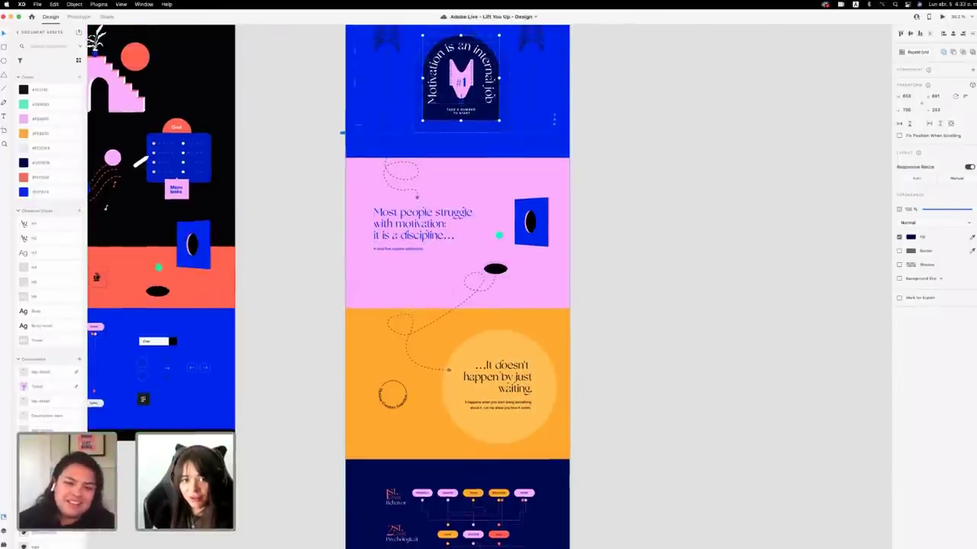
{"action": "left_click", "coordinate": [461, 80]}
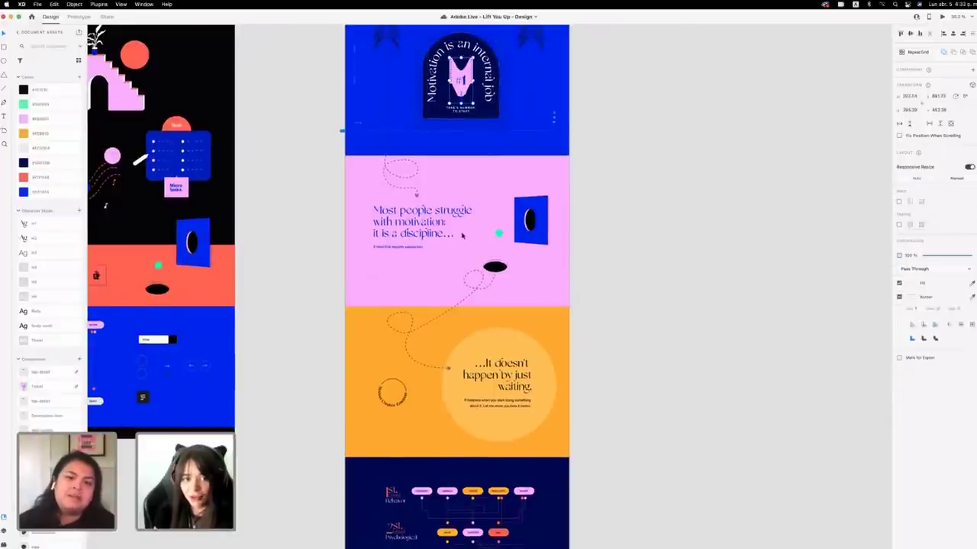
{"action": "left_click", "coordinate": [440, 141]}
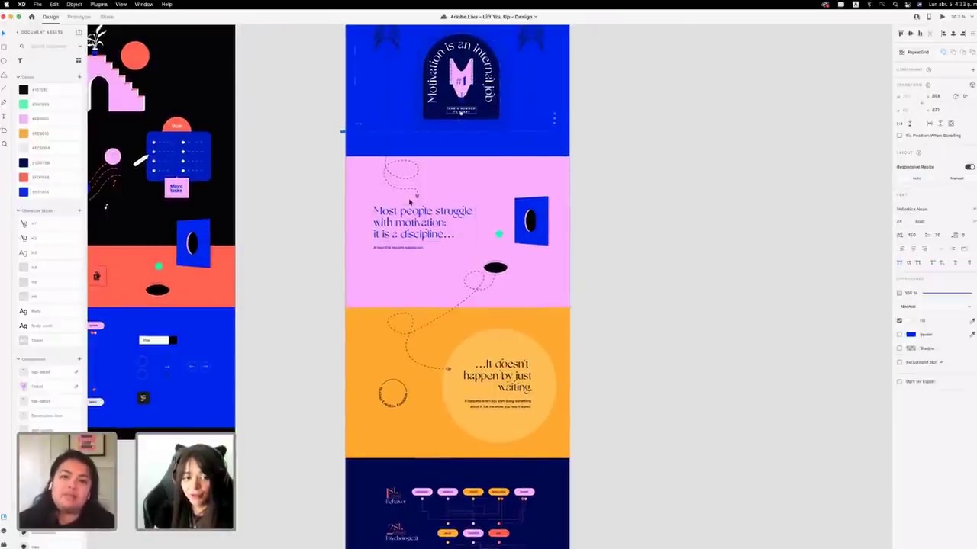
{"action": "left_click", "coordinate": [412, 201]}
{"action": "left_click", "coordinate": [425, 220]}
{"action": "scroll", "coordinate": [425, 219], "scroll_direction": "down", "scroll_amount": 5}
{"action": "scroll", "coordinate": [425, 219], "scroll_direction": "right", "scroll_amount": 1}
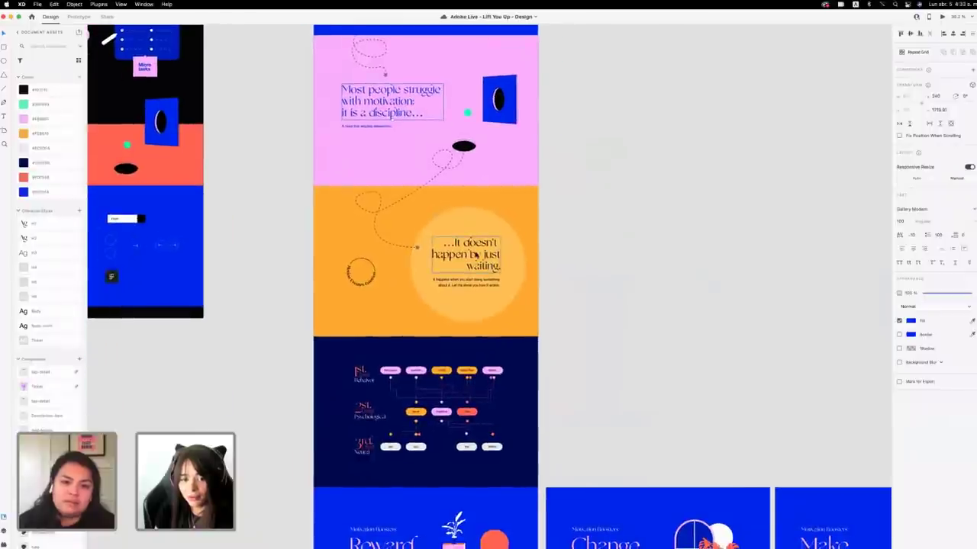
{"action": "left_click", "coordinate": [458, 271]}
{"action": "scroll", "coordinate": [458, 271], "scroll_direction": "down", "scroll_amount": 6}
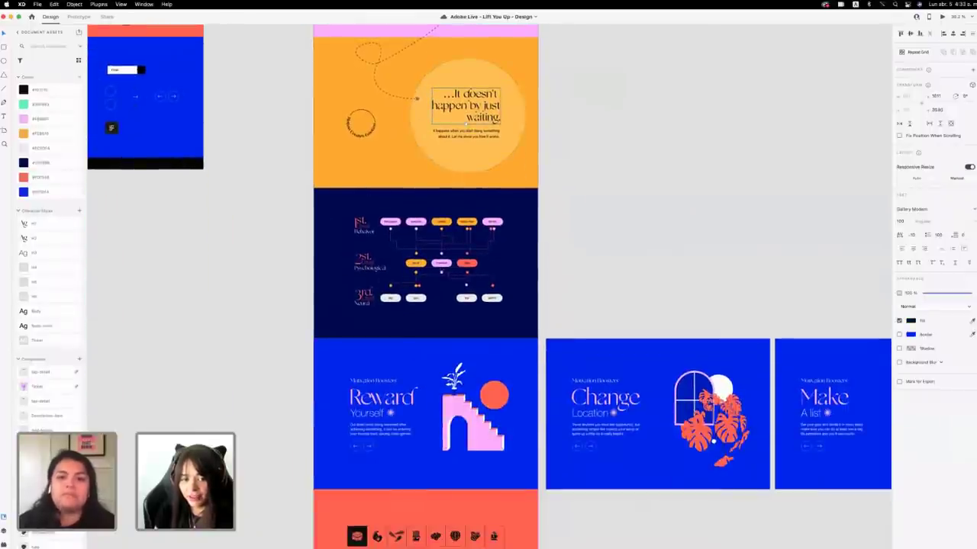
Inspect the navy levels diagram, selecting its background and the row of second-level pills.
{"action": "left_click", "coordinate": [460, 266]}
{"action": "left_click", "coordinate": [471, 276]}
{"action": "scroll", "coordinate": [470, 276], "scroll_direction": "down", "scroll_amount": 2}
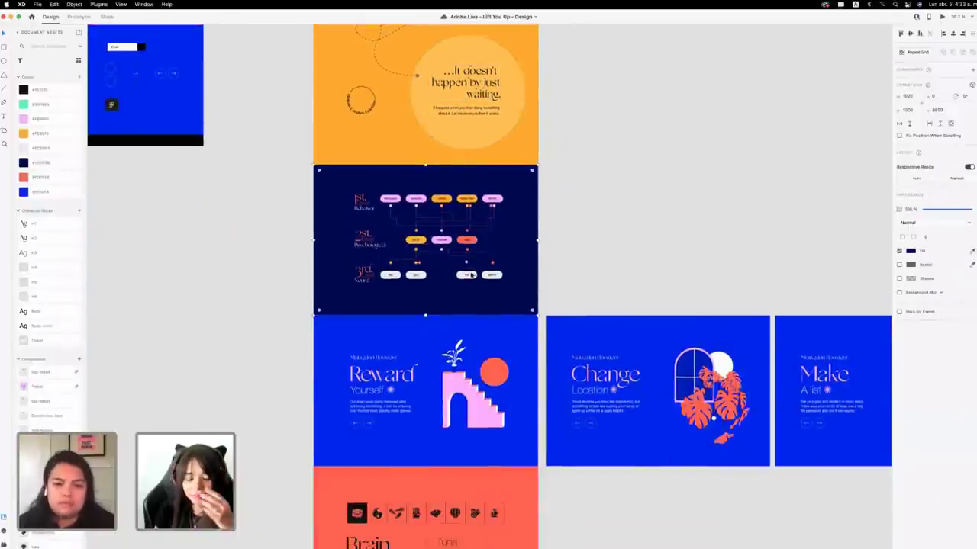
{"action": "scroll", "coordinate": [464, 247], "scroll_direction": "down", "scroll_amount": 1}
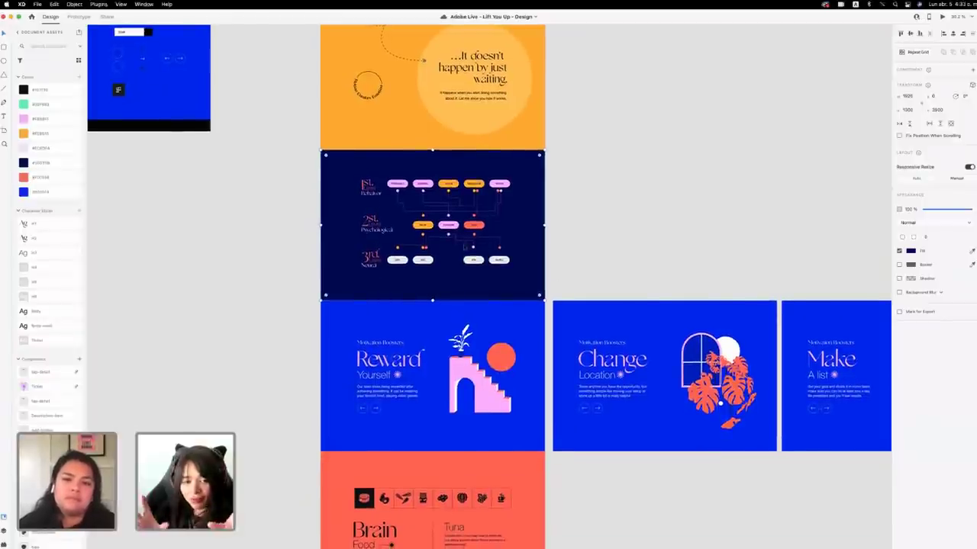
{"action": "double_click", "coordinate": [464, 246]}
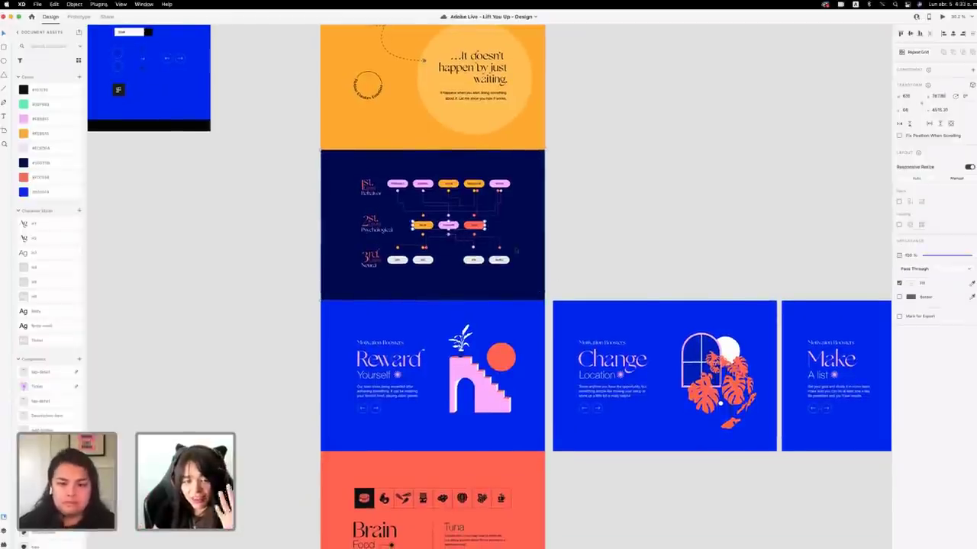
{"action": "scroll", "coordinate": [516, 249], "scroll_direction": "down", "scroll_amount": 6}
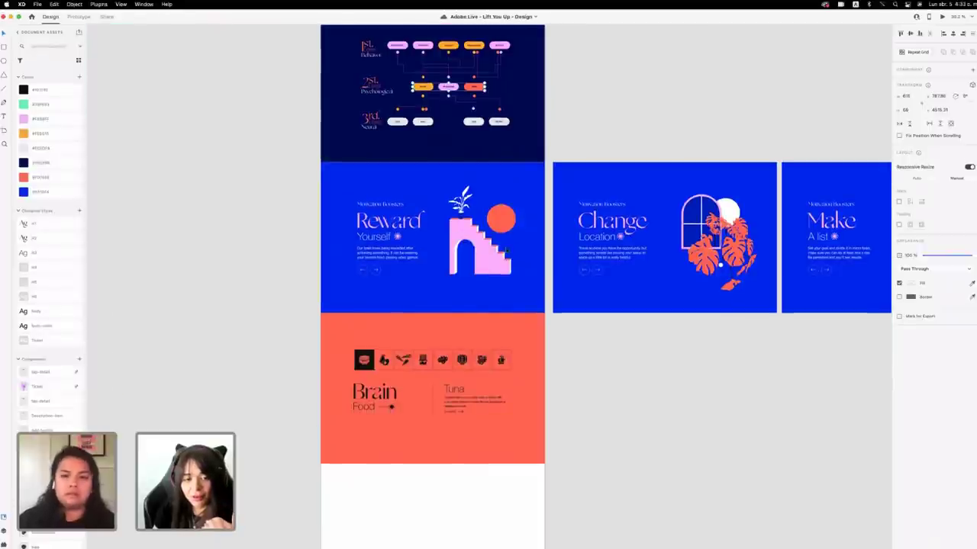
Inspect the Reward Yourself slide and the food icon cells of the Brain Food section by selecting their elements in turn.
{"action": "left_click", "coordinate": [371, 206]}
{"action": "left_click", "coordinate": [436, 200]}
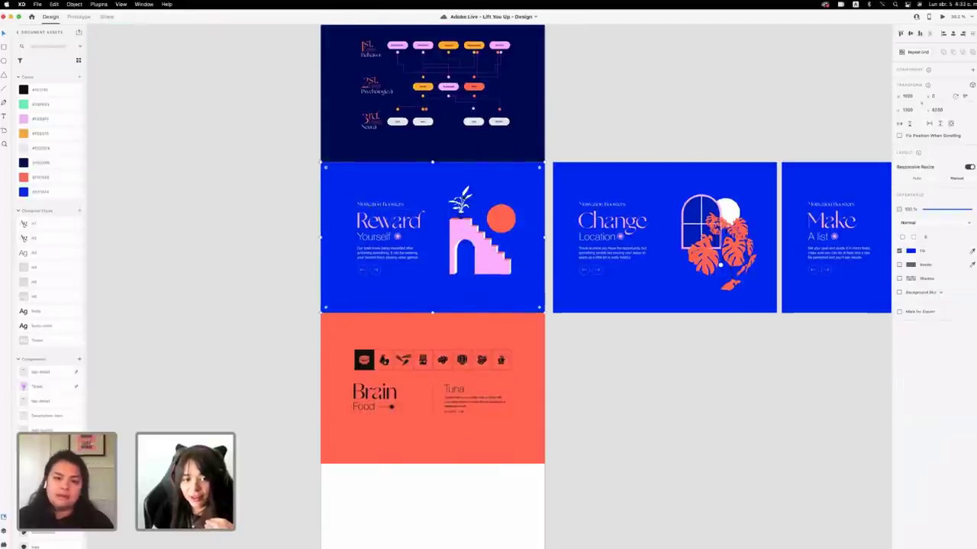
{"action": "left_click", "coordinate": [496, 214]}
{"action": "left_click", "coordinate": [404, 361]}
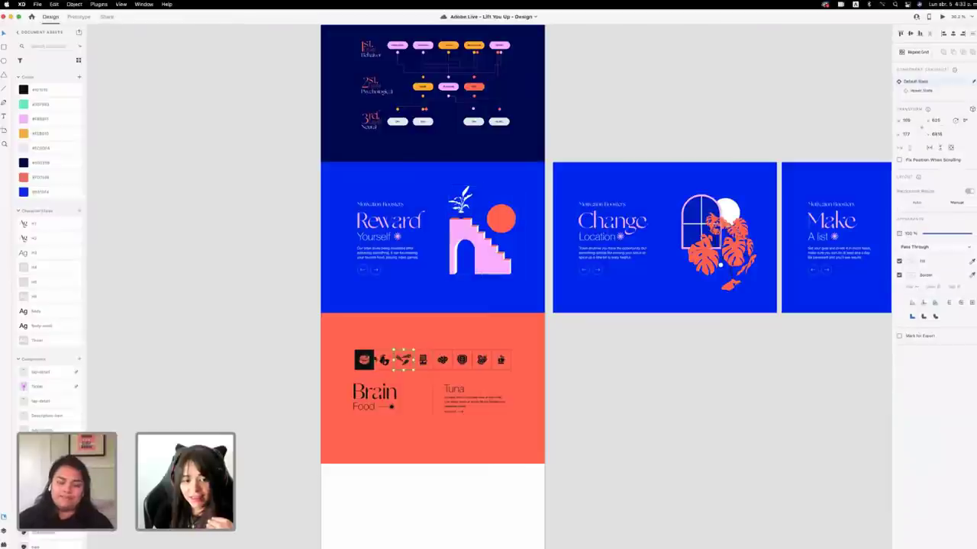
{"action": "left_click", "coordinate": [365, 360]}
{"action": "left_click", "coordinate": [422, 360]}
{"action": "left_click", "coordinate": [462, 360]}
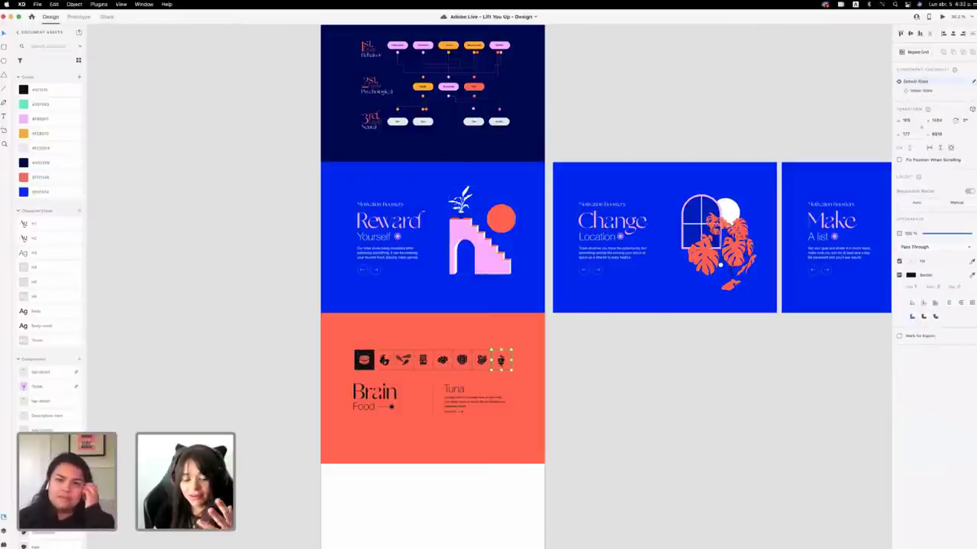
Examine the Brain Food icon row again, selecting individual food cells from the tuna can to the second-to-last icon.
{"action": "scroll", "coordinate": [551, 344], "scroll_direction": "down", "scroll_amount": 2}
{"action": "left_click", "coordinate": [551, 343]}
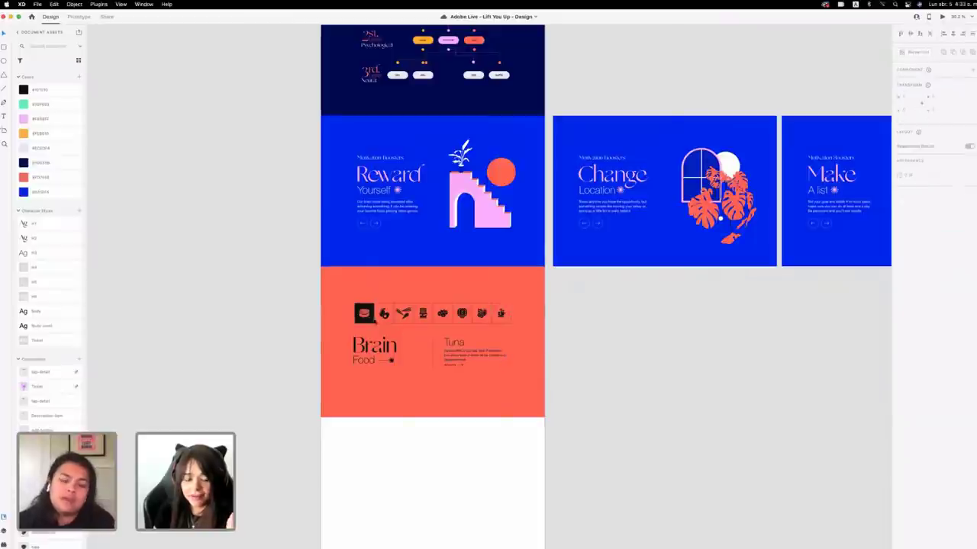
{"action": "left_click", "coordinate": [371, 318]}
{"action": "left_click", "coordinate": [384, 314]}
{"action": "left_click", "coordinate": [403, 314]}
{"action": "left_click", "coordinate": [364, 314]}
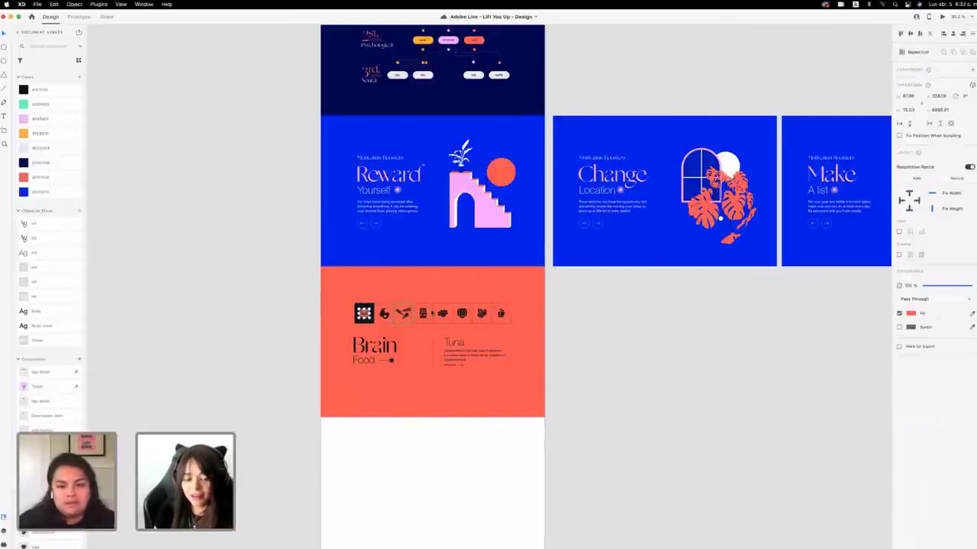
{"action": "left_click", "coordinate": [482, 312]}
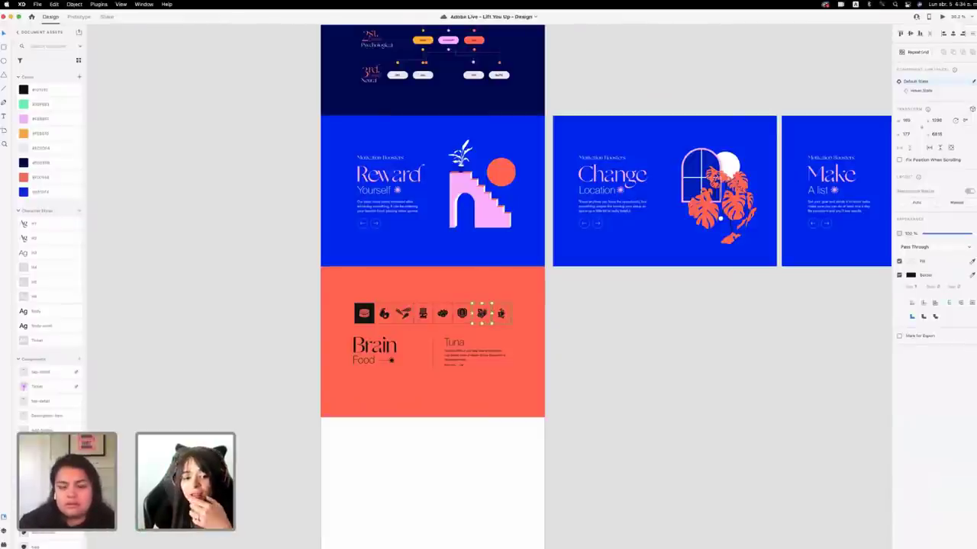
{"action": "left_click", "coordinate": [562, 342]}
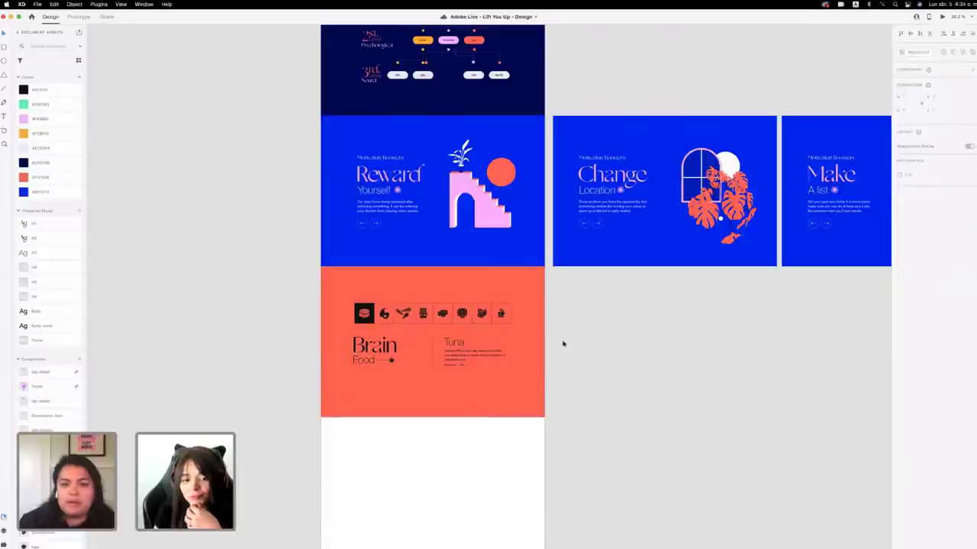
{"action": "scroll", "coordinate": [562, 343], "scroll_direction": "left", "scroll_amount": 1}
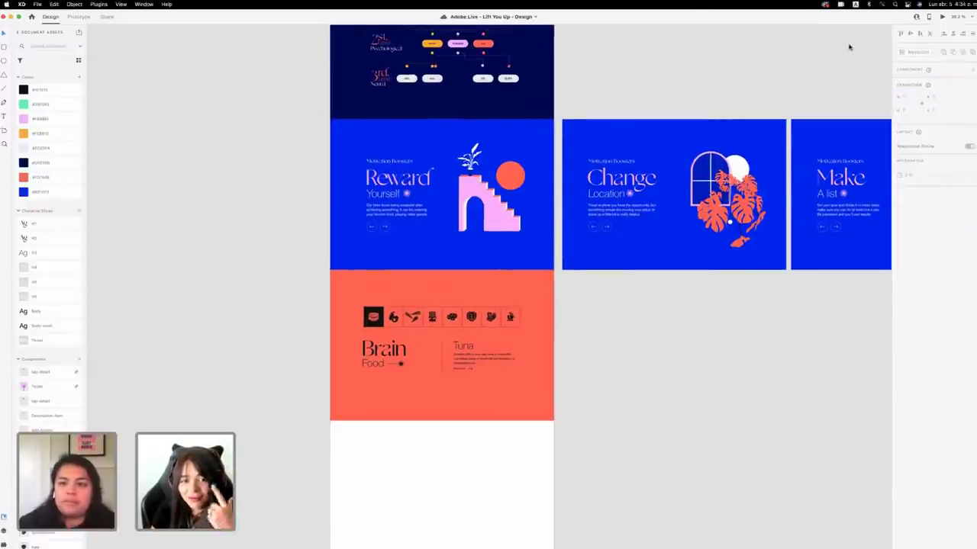
{"action": "scroll", "coordinate": [849, 47], "scroll_direction": "up", "scroll_amount": 5}
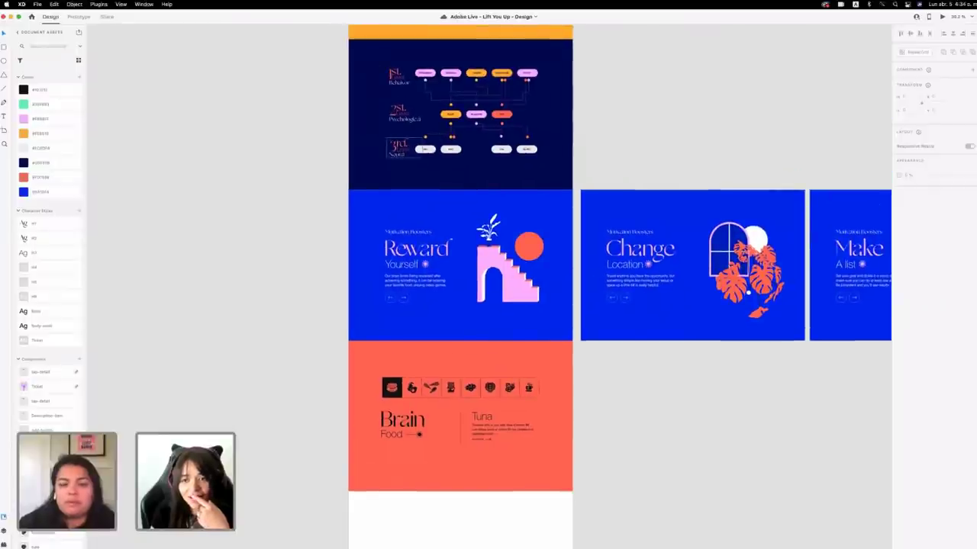
{"action": "left_click", "coordinate": [943, 16]}
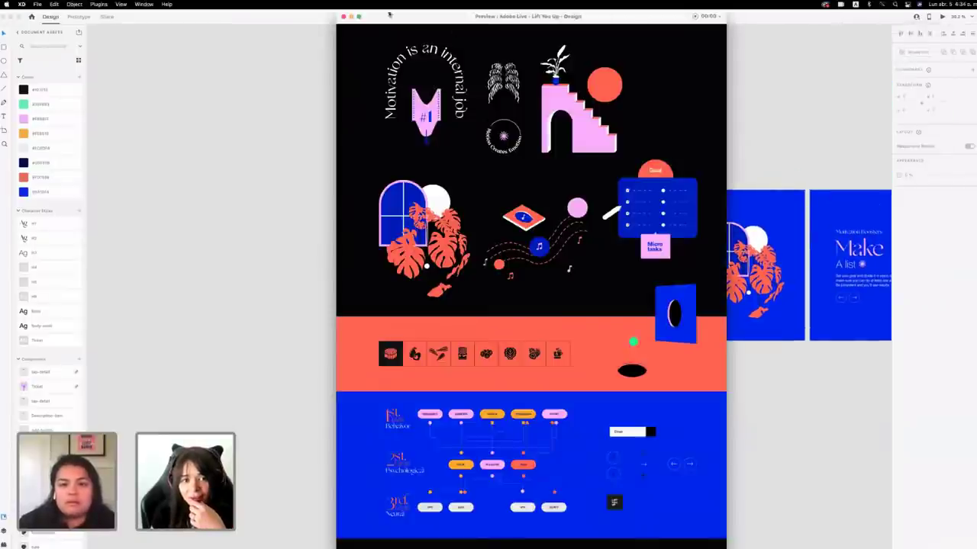
{"action": "left_click", "coordinate": [343, 16]}
Preview the page artboard from its blue hero section and examine the hero, keeping the preview window fully in view.
{"action": "scroll", "coordinate": [489, 122], "scroll_direction": "up", "scroll_amount": 10}
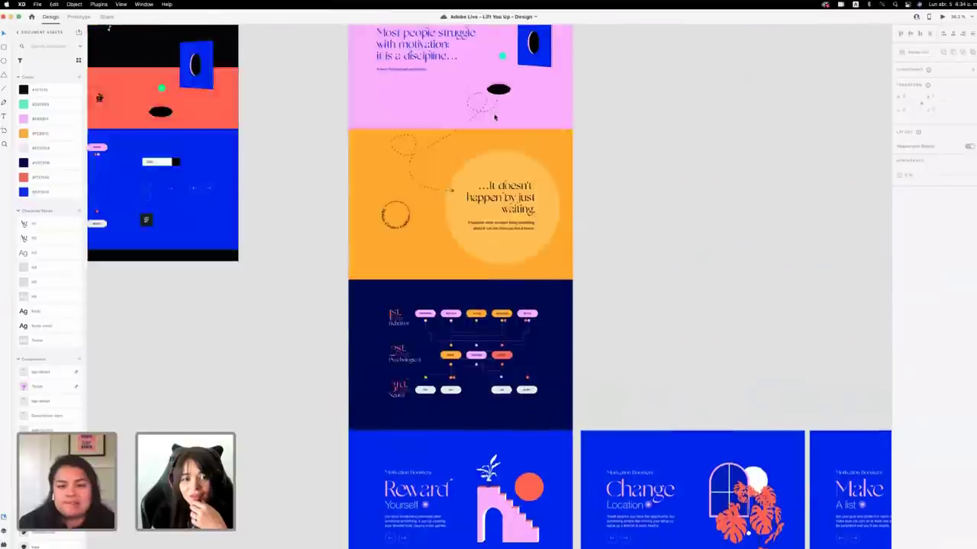
{"action": "scroll", "coordinate": [495, 118], "scroll_direction": "up", "scroll_amount": 14}
{"action": "left_click", "coordinate": [516, 180]}
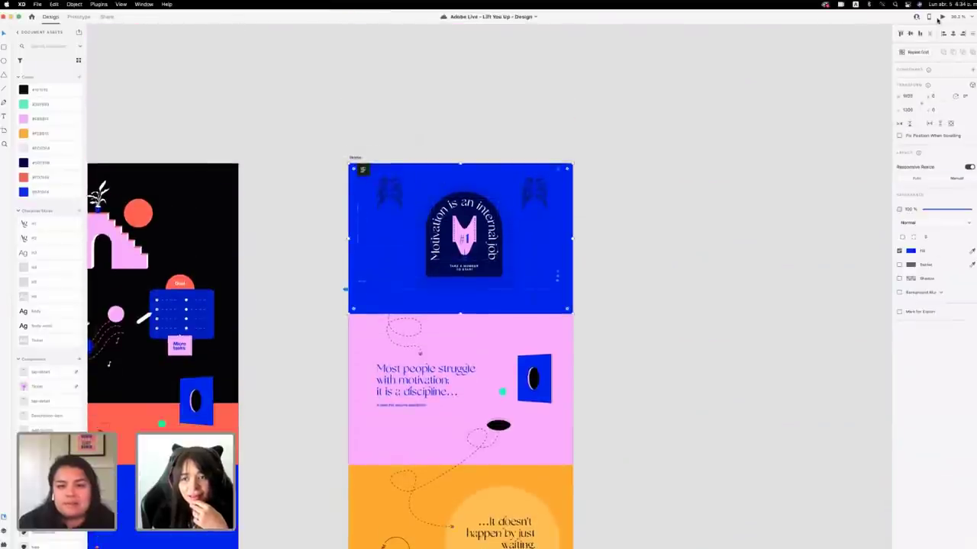
{"action": "key", "text": "super+Return"}
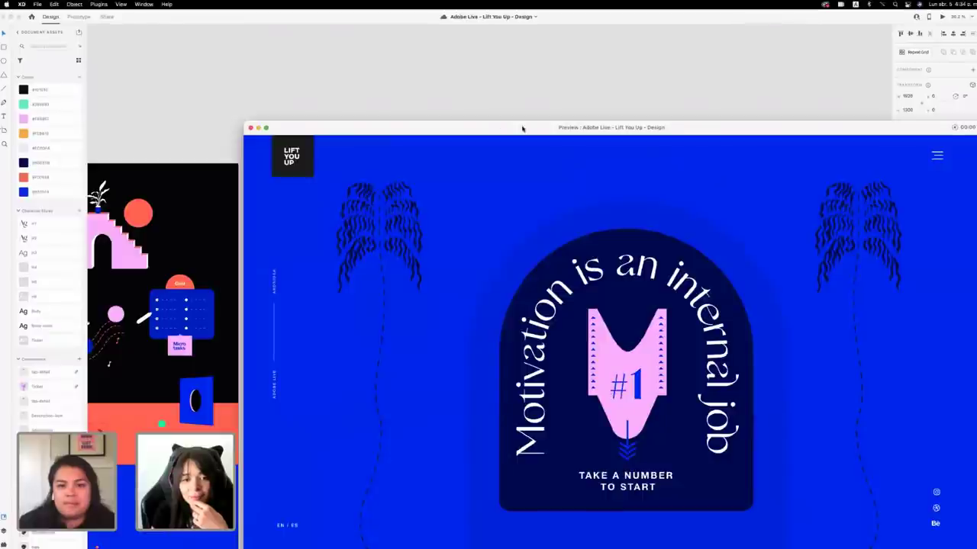
{"action": "left_click_drag", "start_coordinate": [522, 128], "coordinate": [388, 74]}
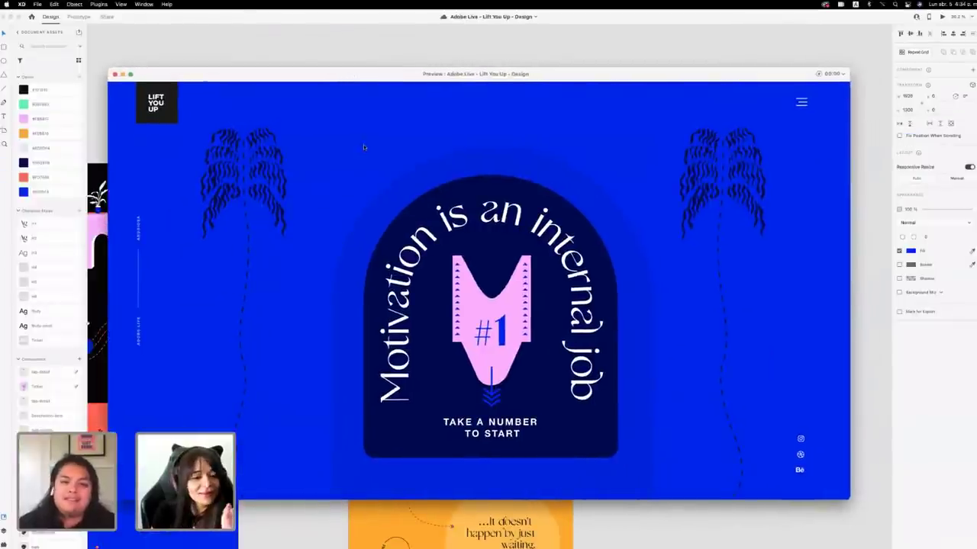
{"action": "scroll", "coordinate": [199, 191], "scroll_direction": "down", "scroll_amount": 1}
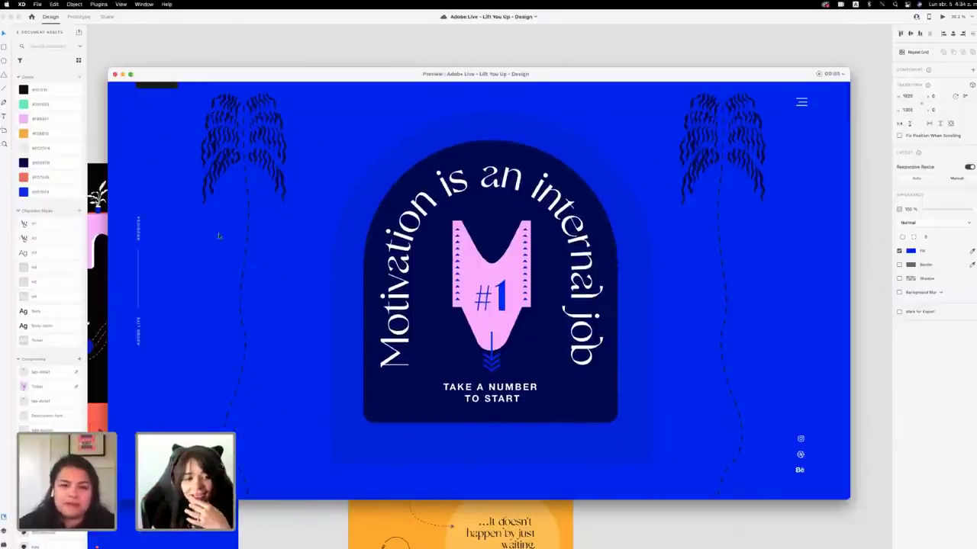
{"action": "scroll", "coordinate": [219, 235], "scroll_direction": "up", "scroll_amount": 1}
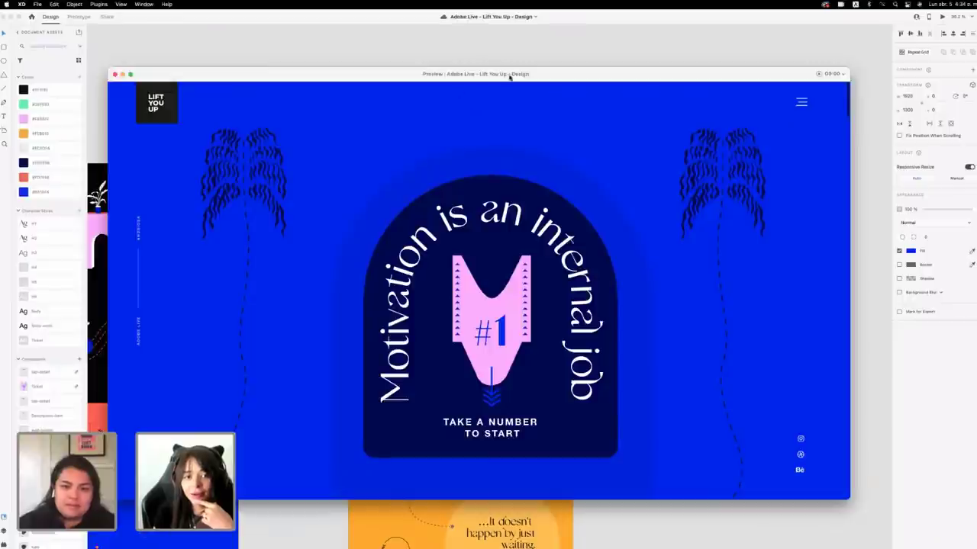
{"action": "left_click_drag", "start_coordinate": [509, 77], "coordinate": [475, 392]}
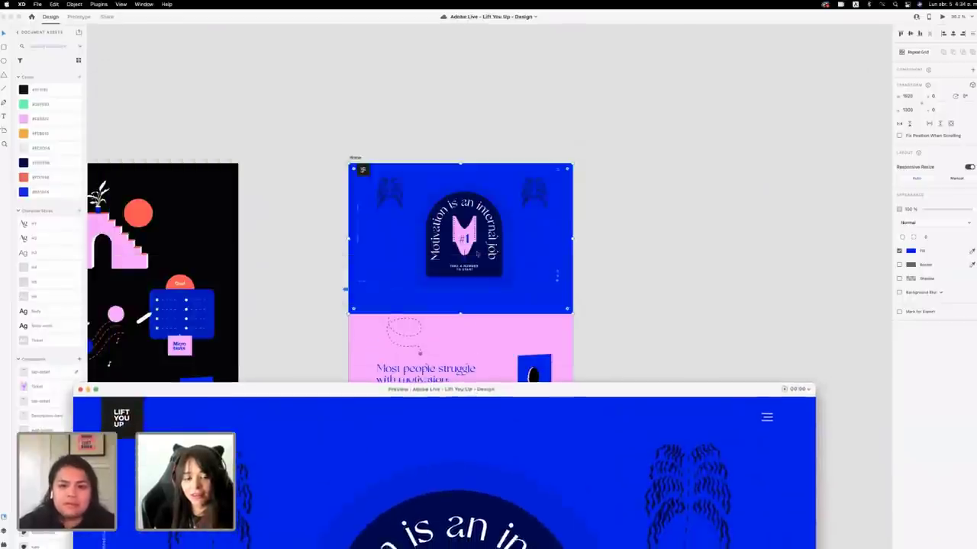
{"action": "left_click_drag", "start_coordinate": [477, 253], "coordinate": [490, 64]}
Examine the pink "Most people struggle with motivation" section in the preview, including its dashed path and hole illustration.
{"action": "scroll", "coordinate": [501, 237], "scroll_direction": "down", "scroll_amount": 5}
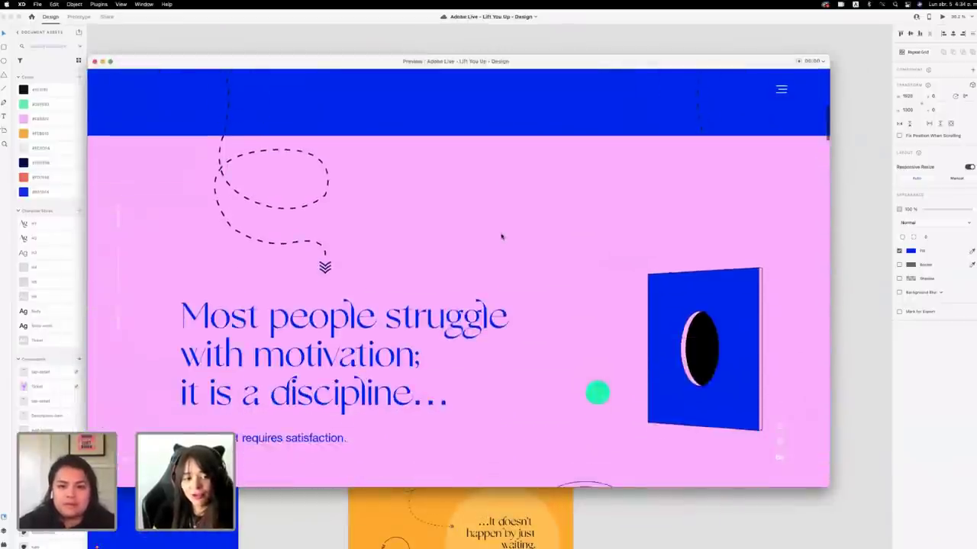
{"action": "scroll", "coordinate": [501, 236], "scroll_direction": "down", "scroll_amount": 3}
{"action": "scroll", "coordinate": [502, 237], "scroll_direction": "up", "scroll_amount": 1}
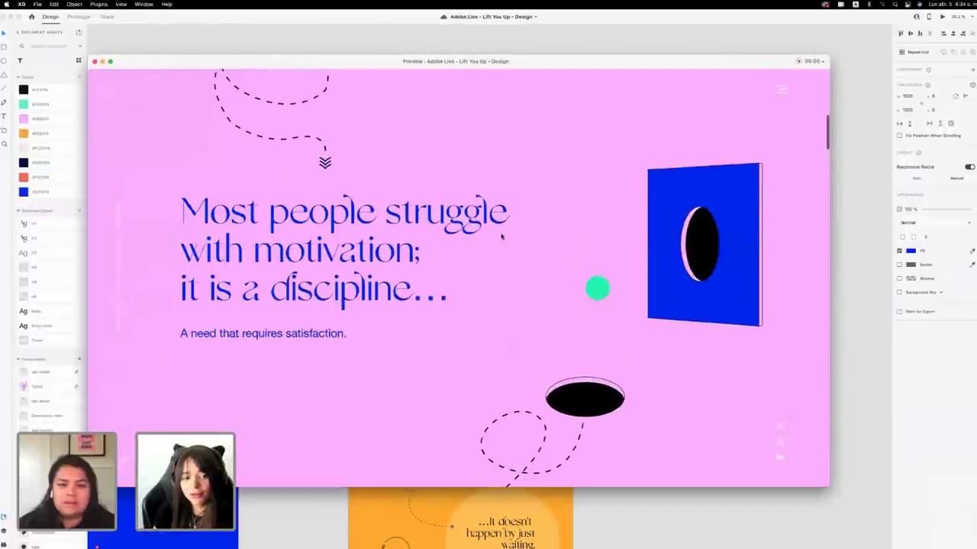
{"action": "scroll", "coordinate": [501, 237], "scroll_direction": "down", "scroll_amount": 1}
{"action": "scroll", "coordinate": [501, 237], "scroll_direction": "up", "scroll_amount": 2}
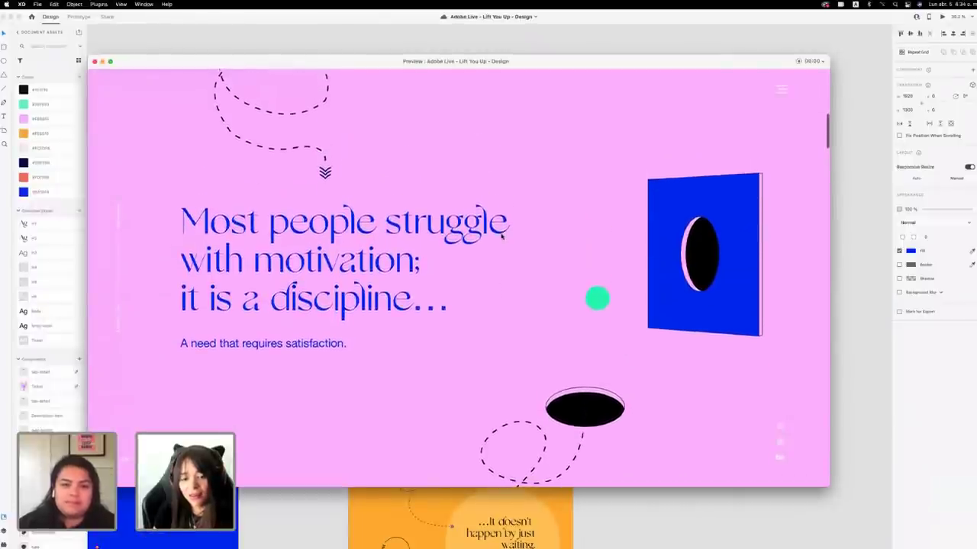
{"action": "scroll", "coordinate": [502, 237], "scroll_direction": "down", "scroll_amount": 2}
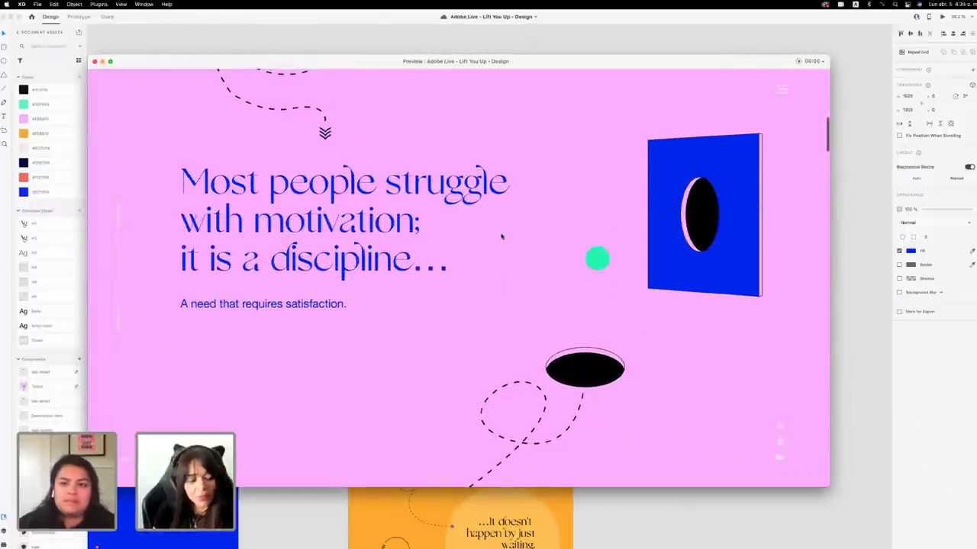
Examine the orange "It doesn't happen by just waiting" section and the navy three-level diagram in the preview.
{"action": "scroll", "coordinate": [502, 237], "scroll_direction": "down", "scroll_amount": 10}
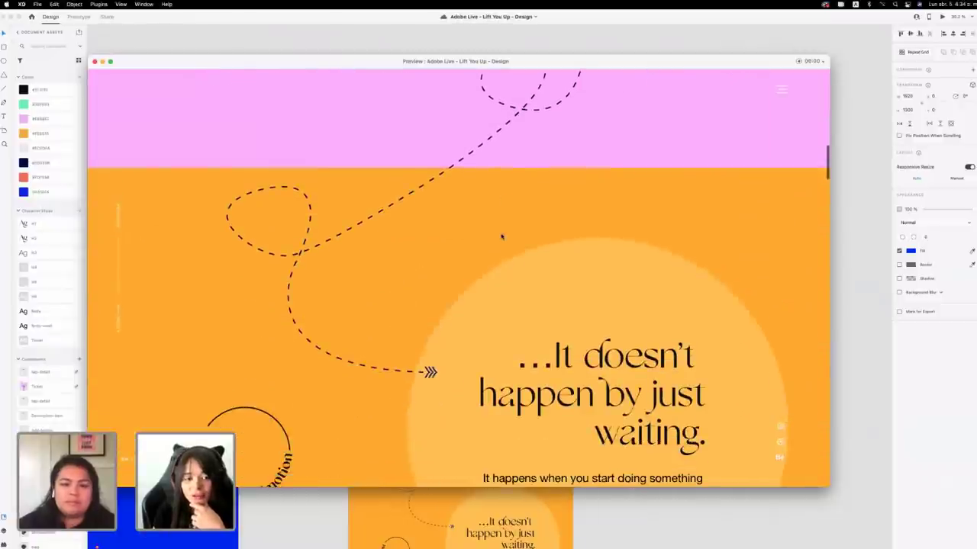
{"action": "scroll", "coordinate": [501, 236], "scroll_direction": "down", "scroll_amount": 4}
{"action": "scroll", "coordinate": [502, 237], "scroll_direction": "up", "scroll_amount": 1}
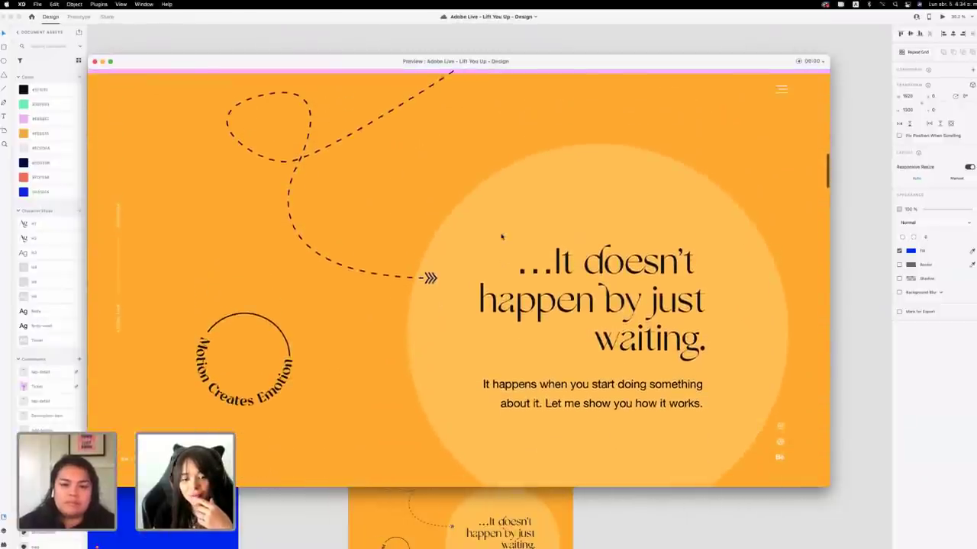
{"action": "scroll", "coordinate": [501, 236], "scroll_direction": "down", "scroll_amount": 5}
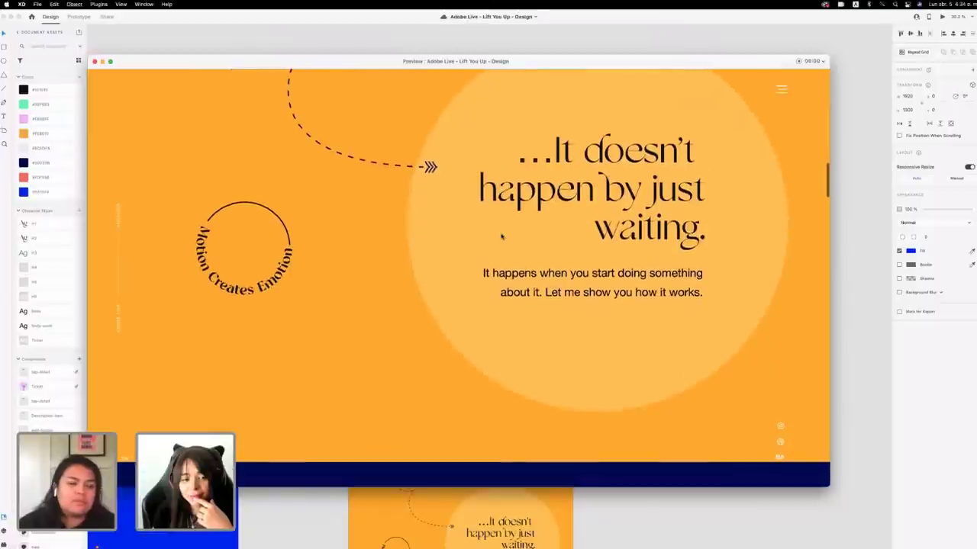
{"action": "scroll", "coordinate": [502, 237], "scroll_direction": "down", "scroll_amount": 15}
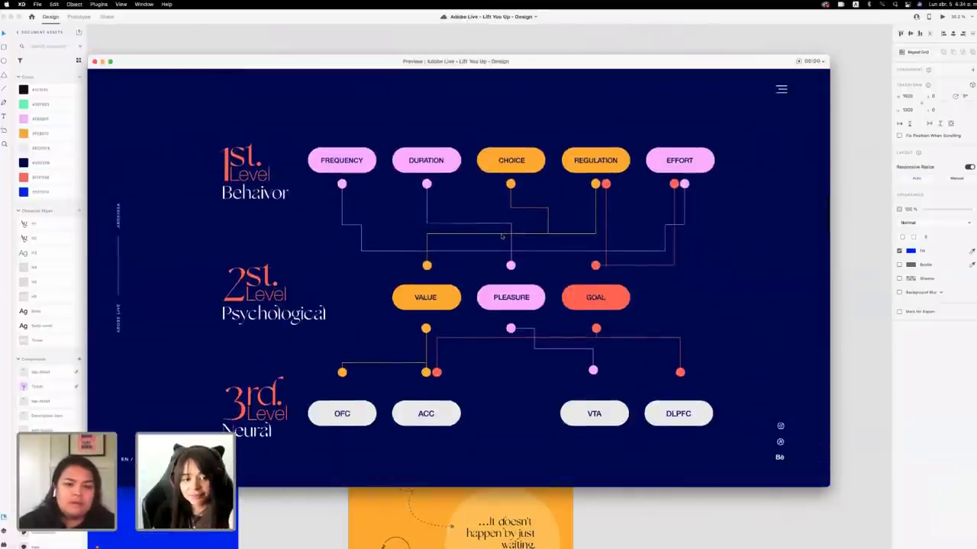
{"action": "scroll", "coordinate": [501, 237], "scroll_direction": "down", "scroll_amount": 1}
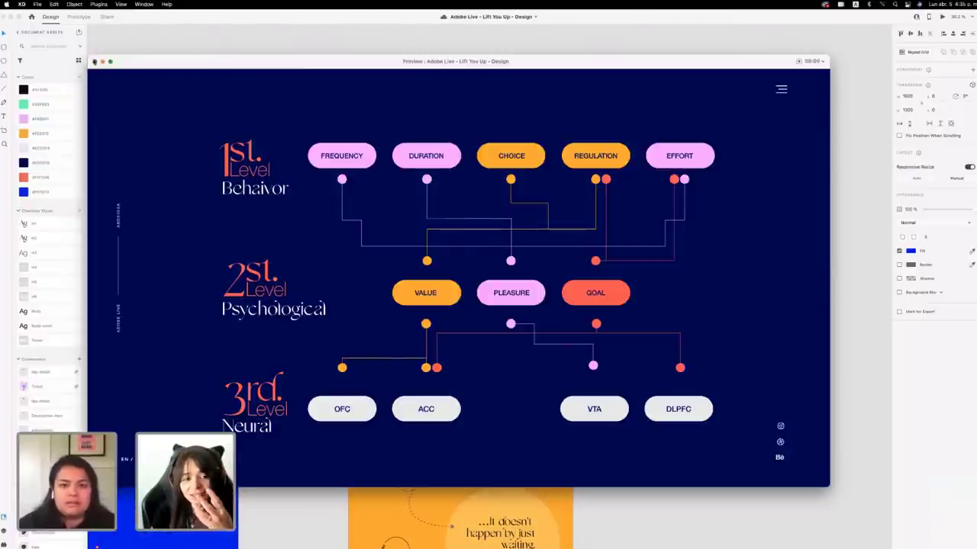
Close the preview and look over the artboard from the hero to Brain Food, selecting the black tuna icon cell.
{"action": "left_click", "coordinate": [254, 54]}
{"action": "scroll", "coordinate": [316, 138], "scroll_direction": "down", "scroll_amount": 5}
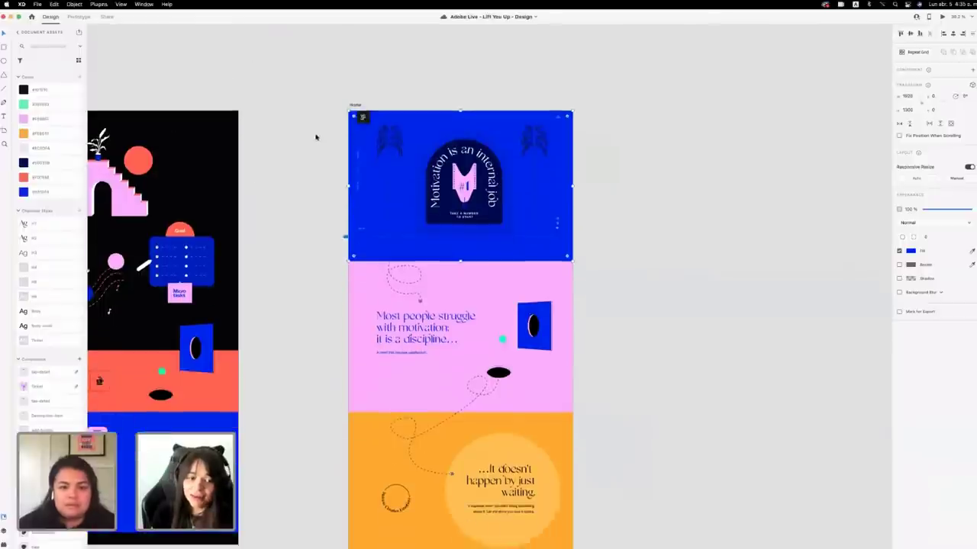
{"action": "scroll", "coordinate": [316, 137], "scroll_direction": "down", "scroll_amount": 6}
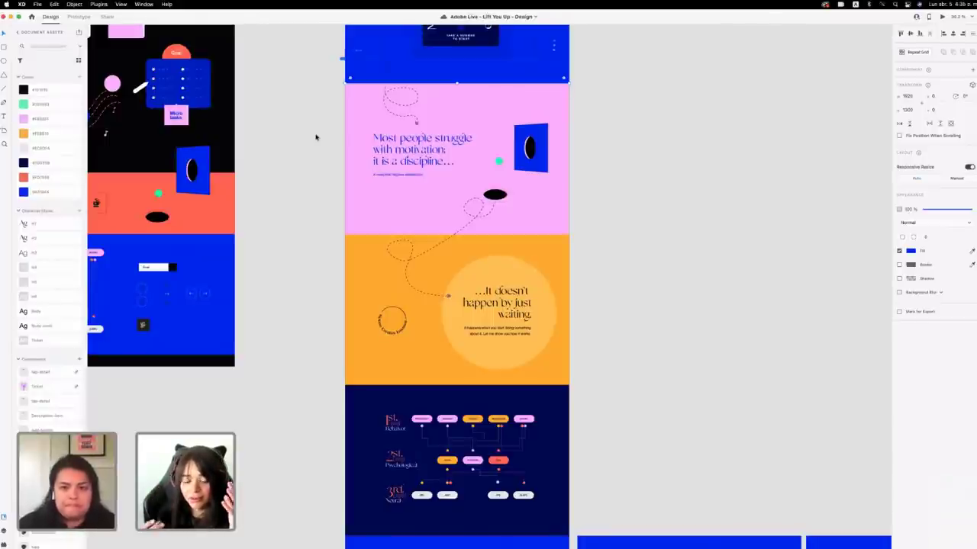
{"action": "scroll", "coordinate": [435, 332], "scroll_direction": "down", "scroll_amount": 8}
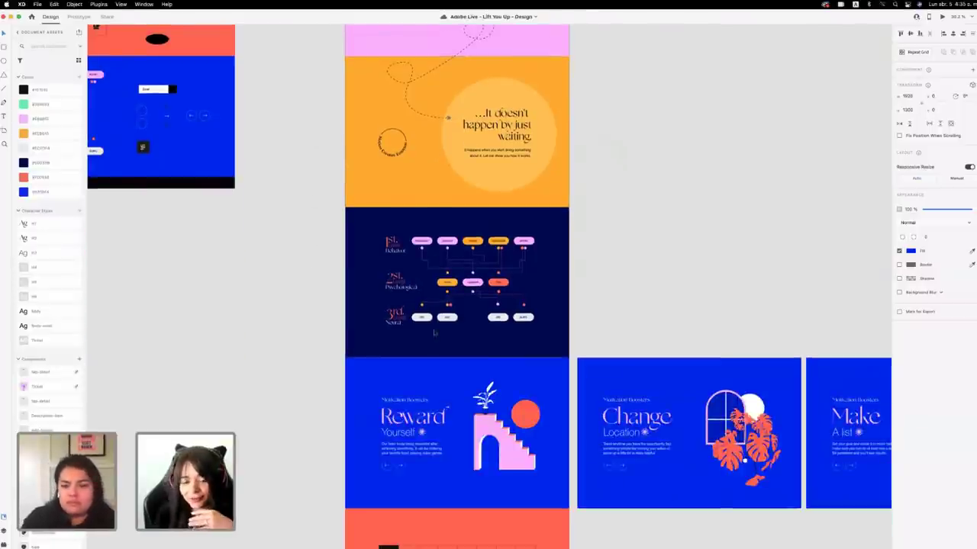
{"action": "scroll", "coordinate": [434, 332], "scroll_direction": "down", "scroll_amount": 5}
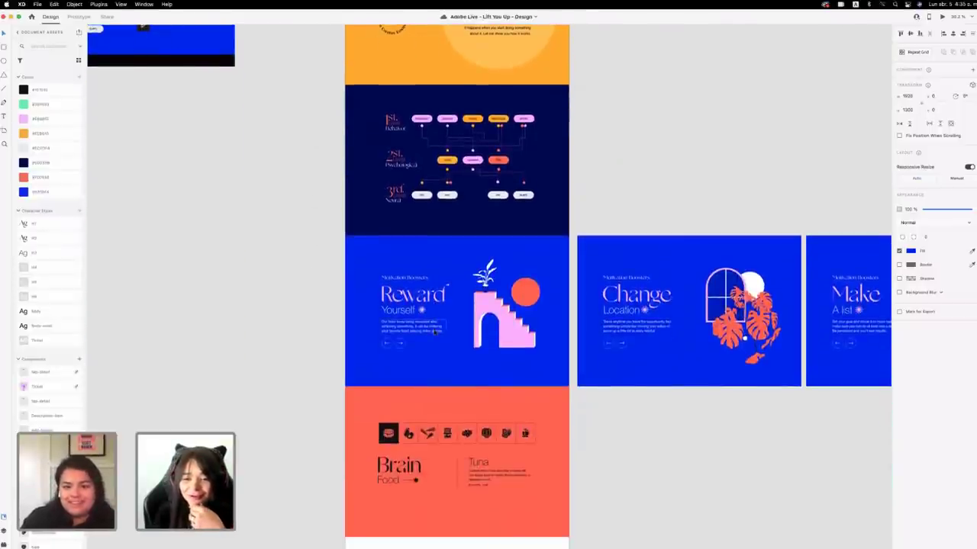
{"action": "scroll", "coordinate": [434, 332], "scroll_direction": "down", "scroll_amount": 6}
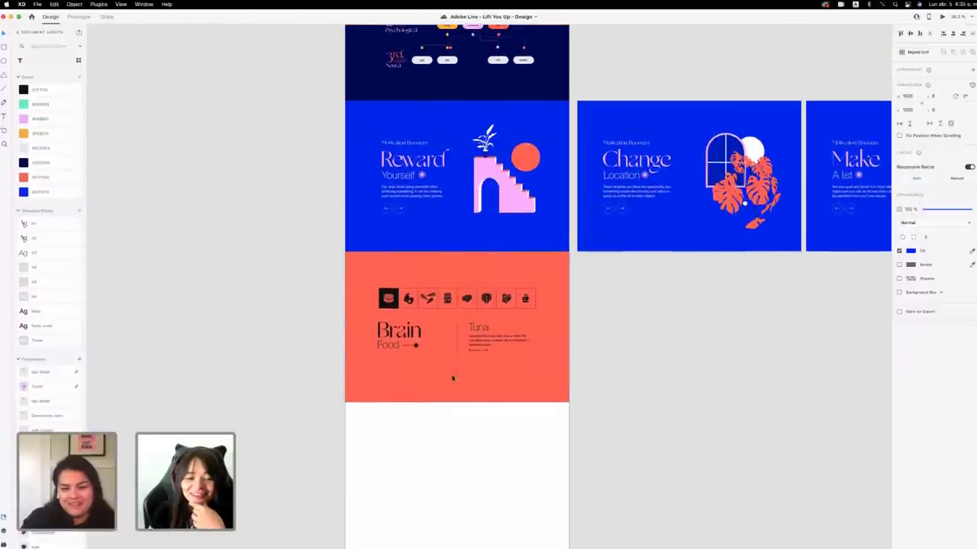
{"action": "left_click", "coordinate": [388, 298]}
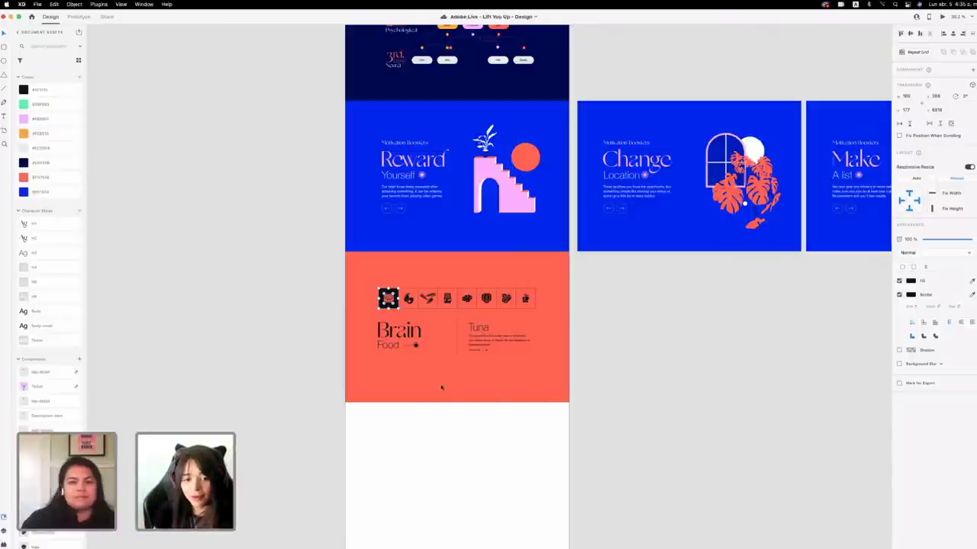
{"action": "scroll", "coordinate": [419, 391], "scroll_direction": "left", "scroll_amount": 5}
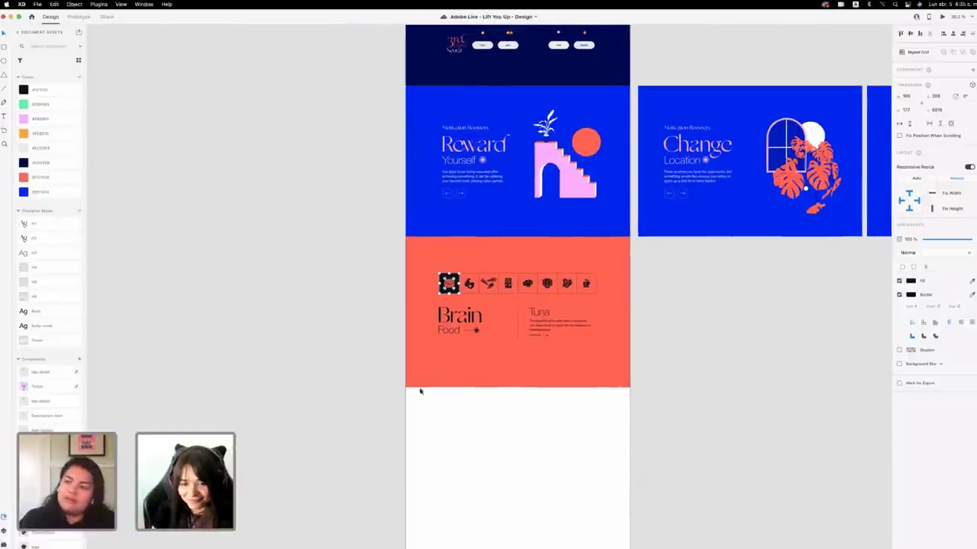
{"action": "scroll", "coordinate": [552, 315], "scroll_direction": "up", "scroll_amount": 2}
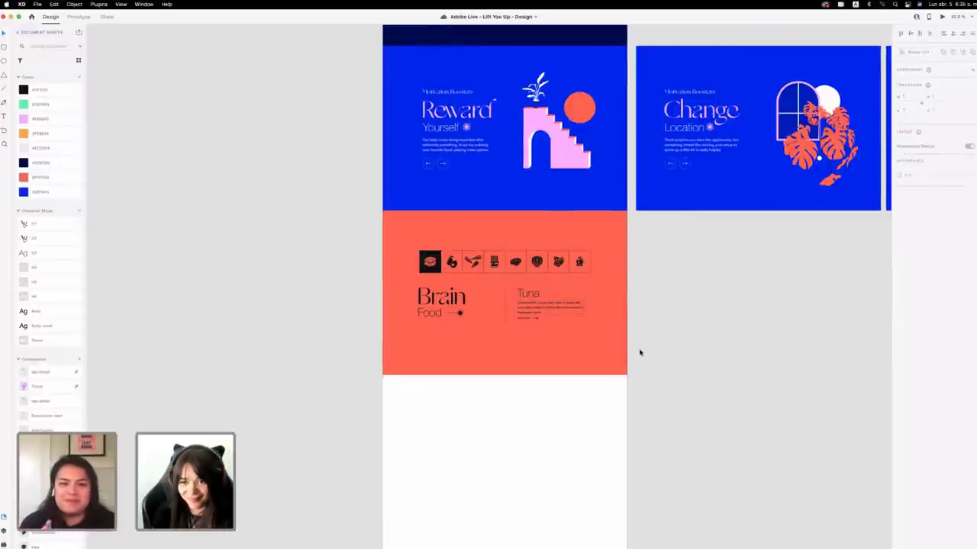
Duplicate the coral Brain Food background rectangle and place the copy directly beneath it, flush with the page edges.
{"action": "left_click", "coordinate": [603, 333]}
{"action": "left_click_drag", "start_coordinate": [603, 333], "coordinate": [618, 492]}
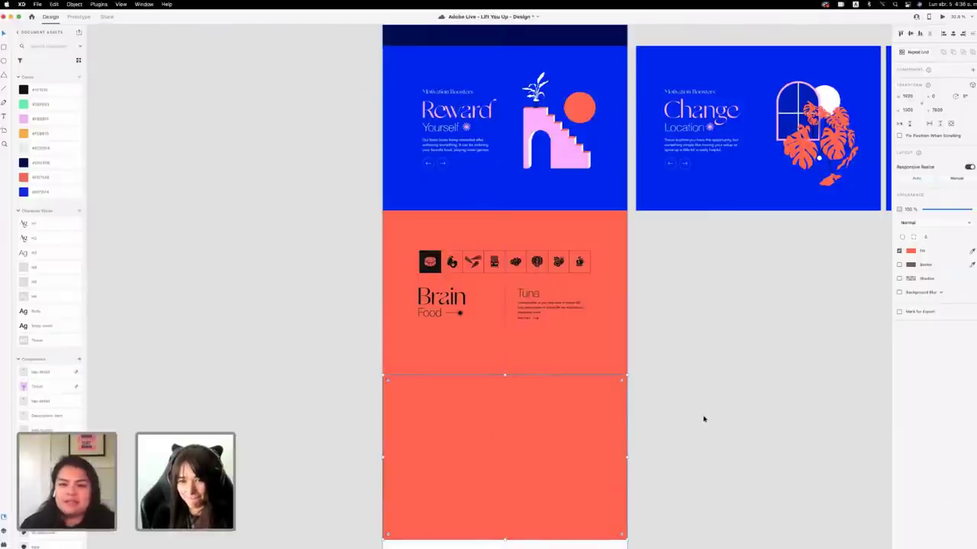
{"action": "scroll", "coordinate": [703, 419], "scroll_direction": "right", "scroll_amount": 5}
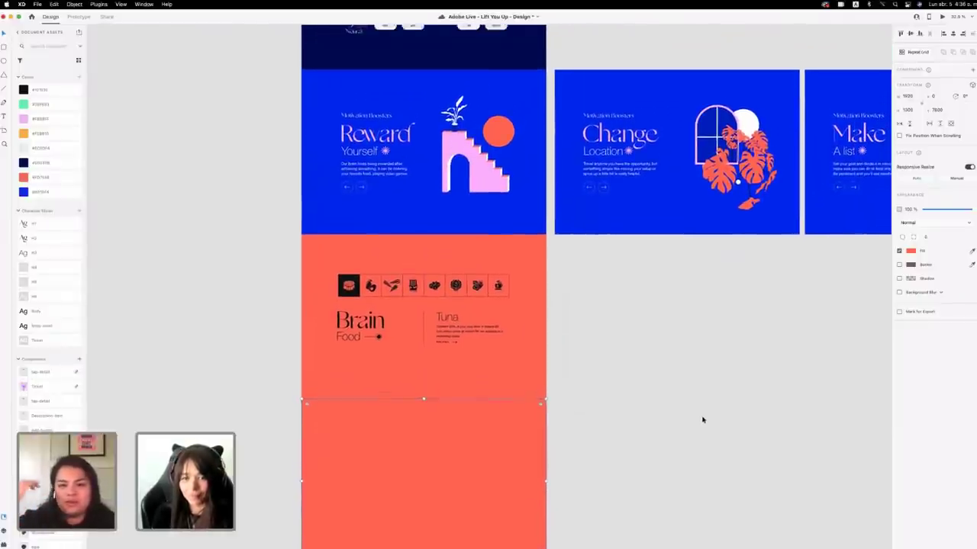
{"action": "scroll", "coordinate": [703, 419], "scroll_direction": "down", "scroll_amount": 3}
{"action": "scroll", "coordinate": [703, 419], "scroll_direction": "down", "scroll_amount": 2}
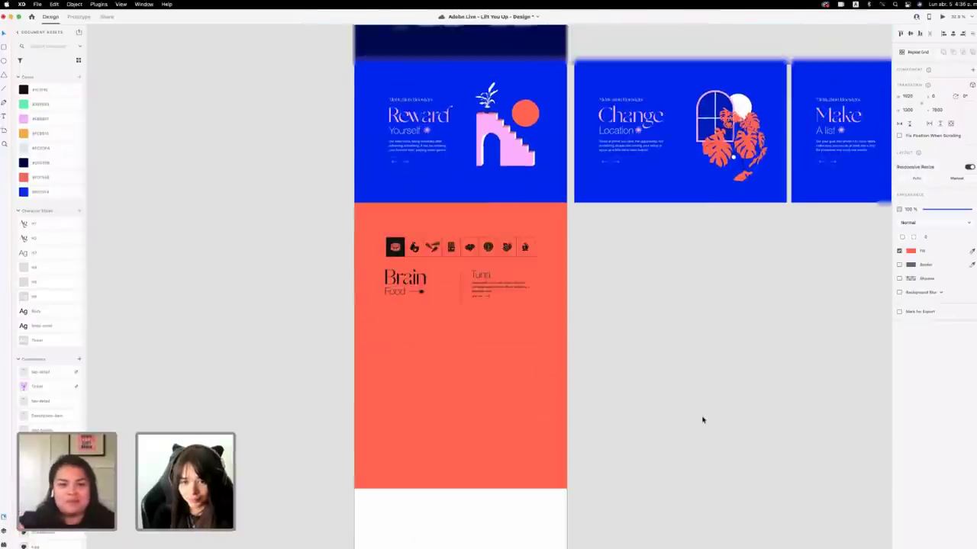
{"action": "scroll", "coordinate": [703, 420], "scroll_direction": "down", "scroll_amount": 2}
{"action": "scroll", "coordinate": [703, 419], "scroll_direction": "up", "scroll_amount": 2}
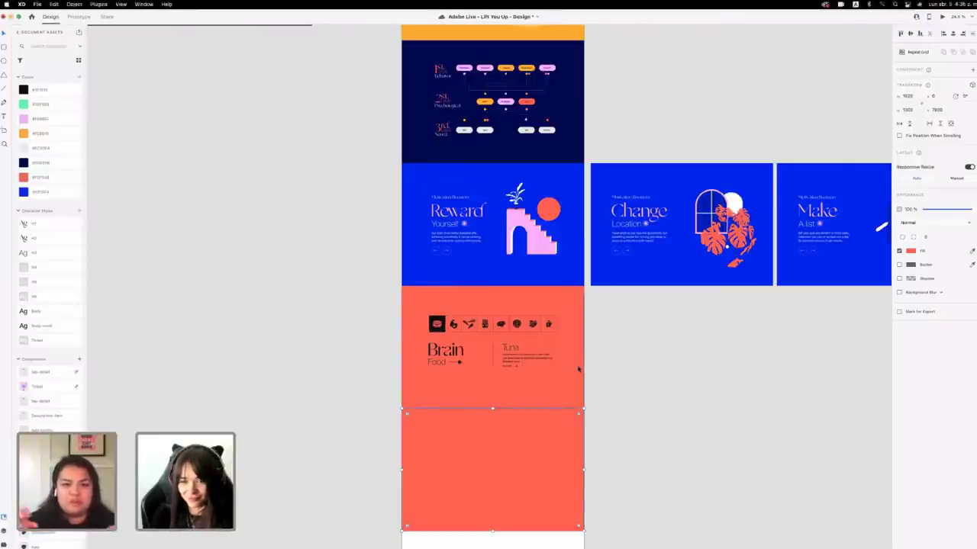
Save the document and fill the duplicated rectangle beneath Brain Food with the saved light pink colour.
{"action": "key", "text": "super+s"}
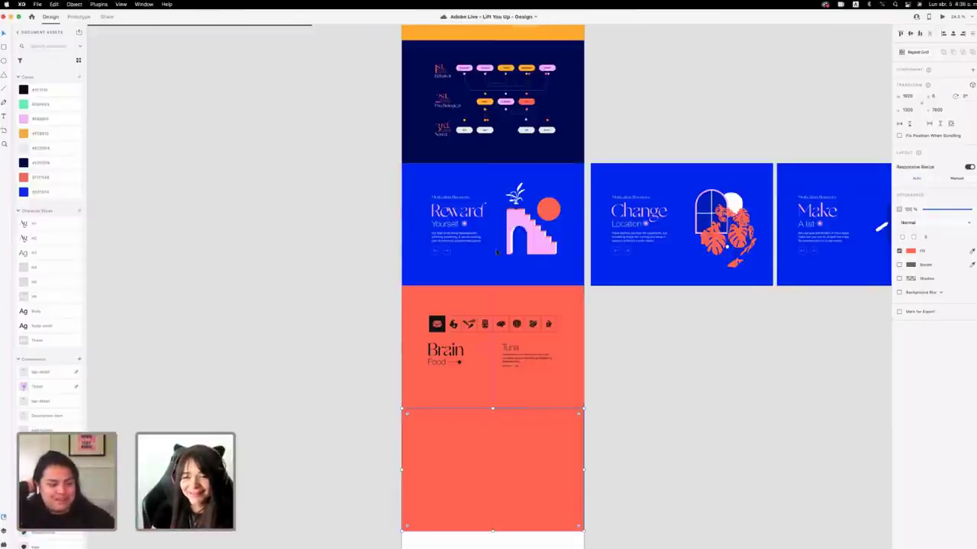
{"action": "scroll", "coordinate": [496, 252], "scroll_direction": "down", "scroll_amount": 3}
{"action": "scroll", "coordinate": [496, 251], "scroll_direction": "up", "scroll_amount": 2}
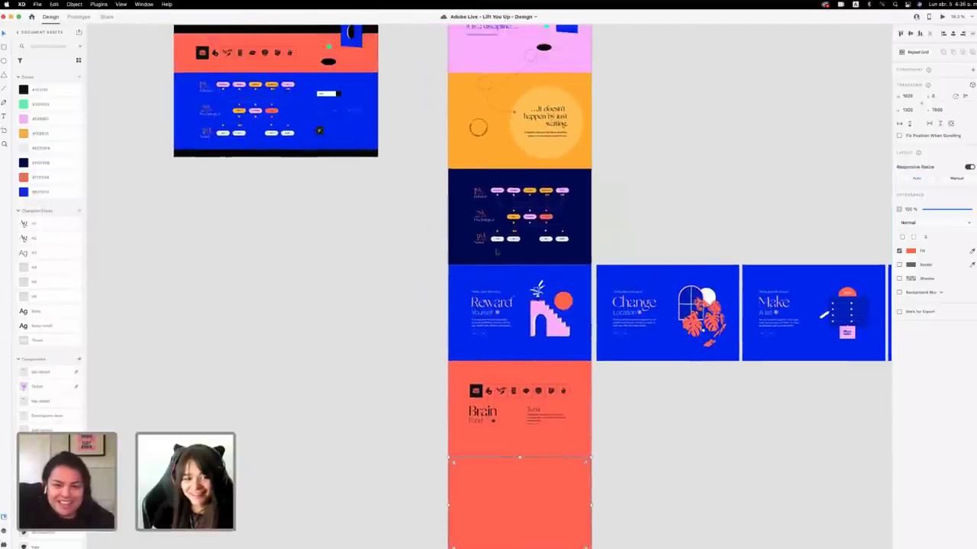
{"action": "left_click", "coordinate": [40, 119]}
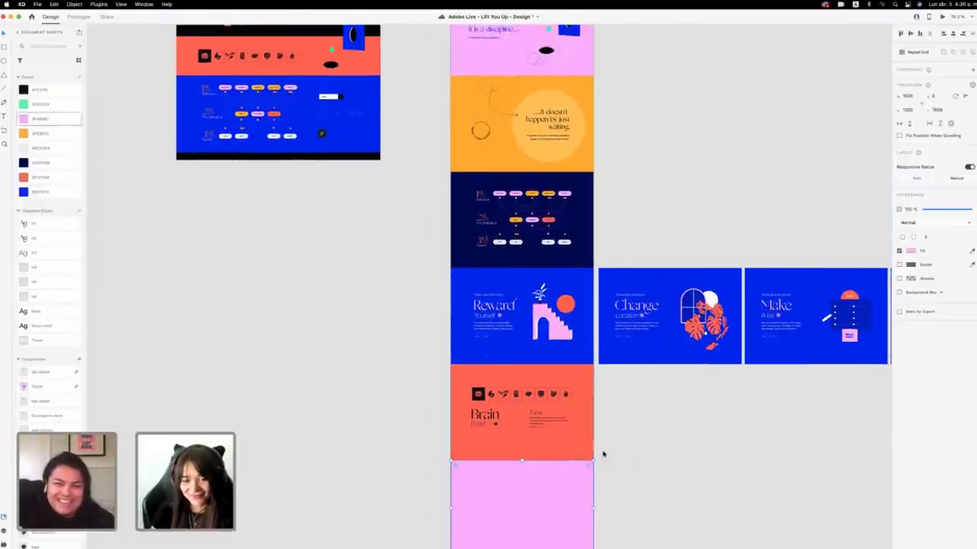
{"action": "left_click", "coordinate": [634, 460]}
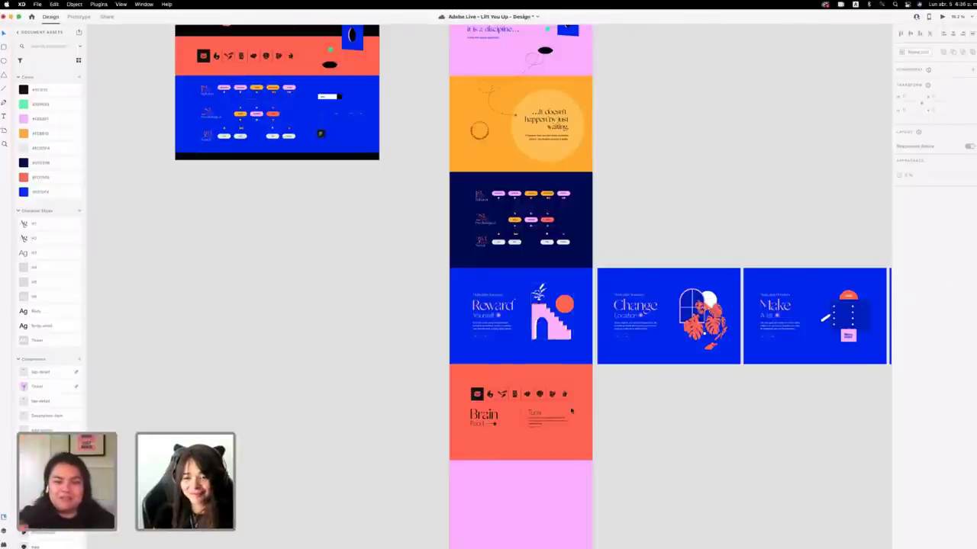
Look over the Motivation Boosters variants beside the page and the section colours down to the new pink block.
{"action": "scroll", "coordinate": [542, 395], "scroll_direction": "down", "scroll_amount": 5}
{"action": "scroll", "coordinate": [542, 396], "scroll_direction": "down", "scroll_amount": 2}
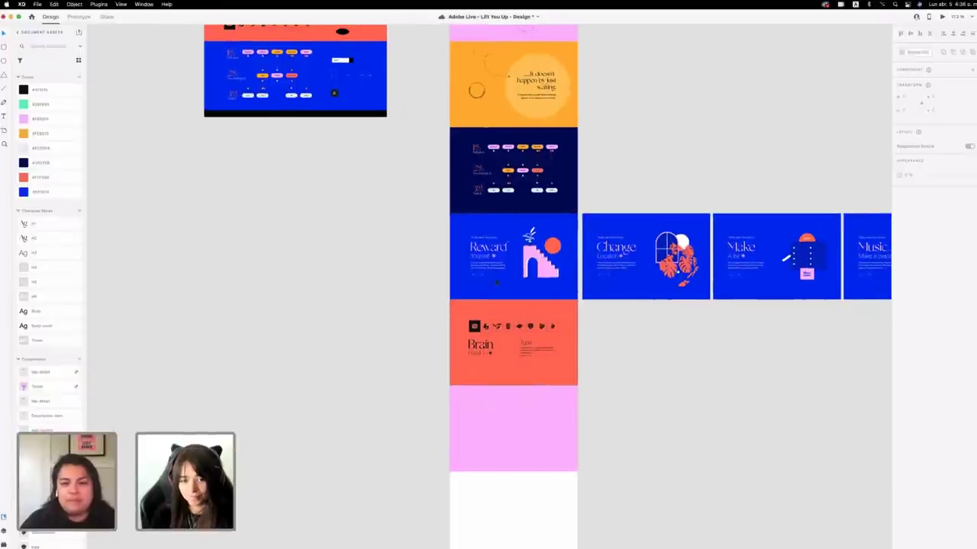
{"action": "scroll", "coordinate": [542, 396], "scroll_direction": "right", "scroll_amount": 5}
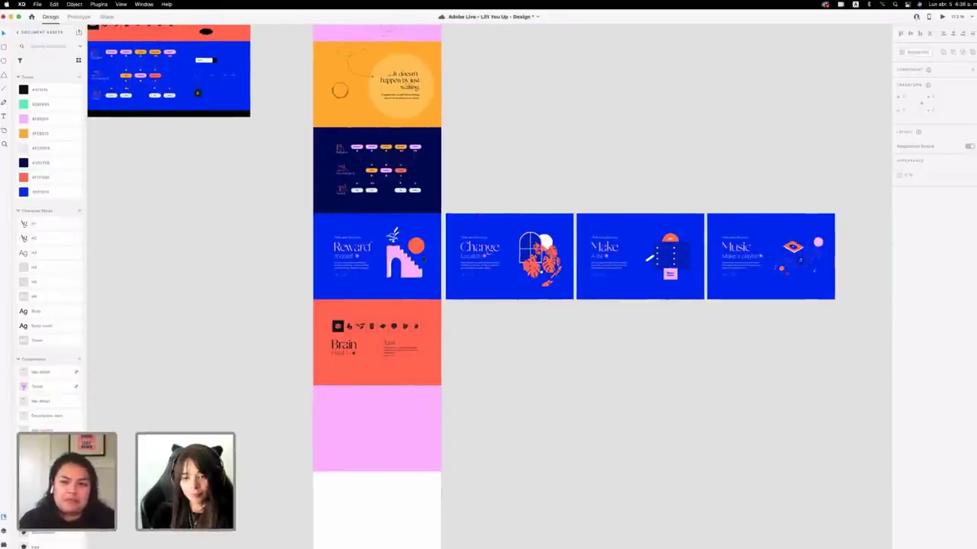
{"action": "scroll", "coordinate": [422, 258], "scroll_direction": "left", "scroll_amount": 3}
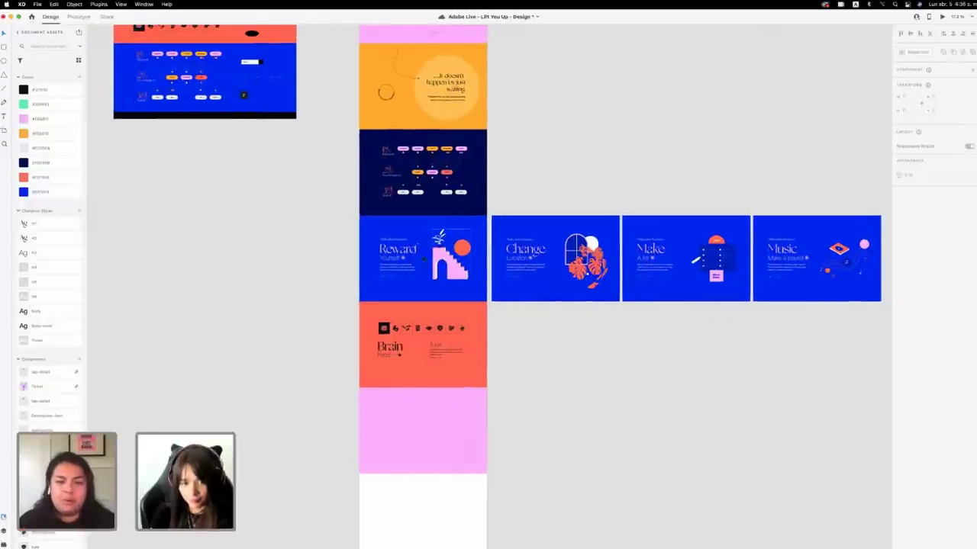
{"action": "scroll", "coordinate": [455, 258], "scroll_direction": "up", "scroll_amount": 5}
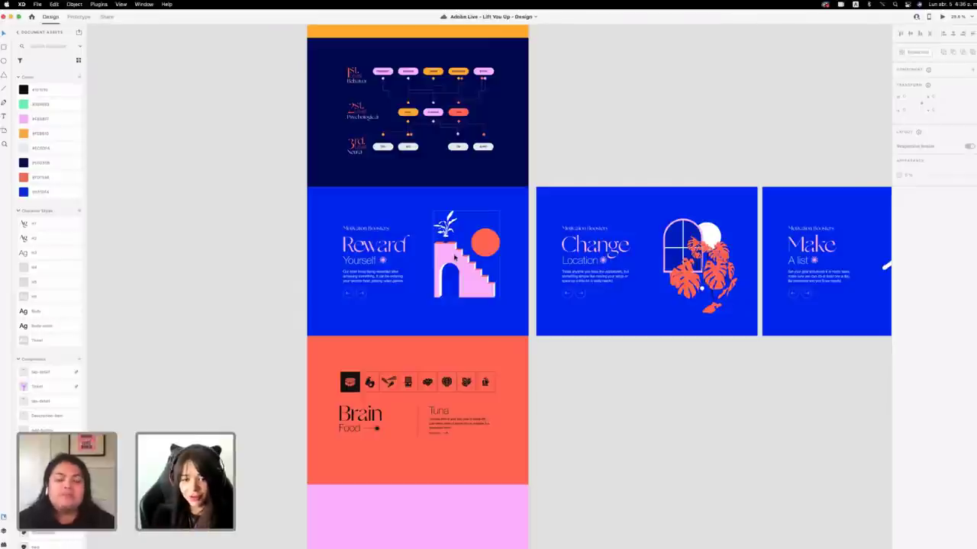
{"action": "scroll", "coordinate": [455, 258], "scroll_direction": "down", "scroll_amount": 5}
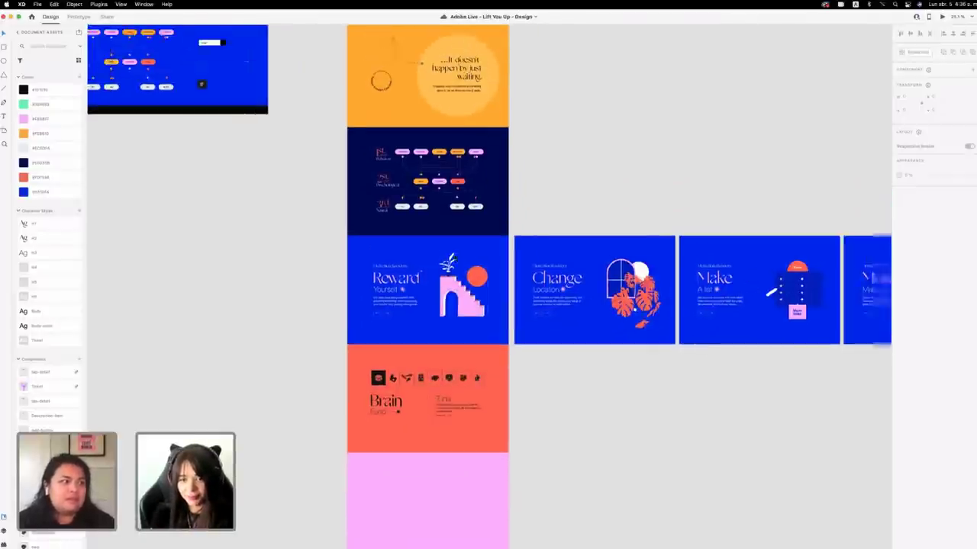
{"action": "scroll", "coordinate": [454, 258], "scroll_direction": "down", "scroll_amount": 3}
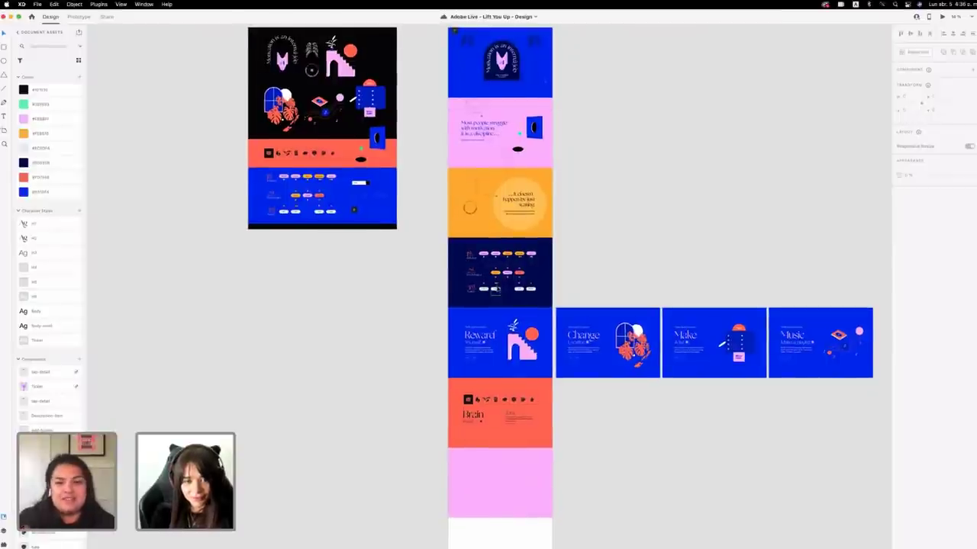
{"action": "scroll", "coordinate": [455, 258], "scroll_direction": "up", "scroll_amount": 2}
{"action": "scroll", "coordinate": [455, 258], "scroll_direction": "right", "scroll_amount": 2}
{"action": "scroll", "coordinate": [455, 257], "scroll_direction": "down", "scroll_amount": 1}
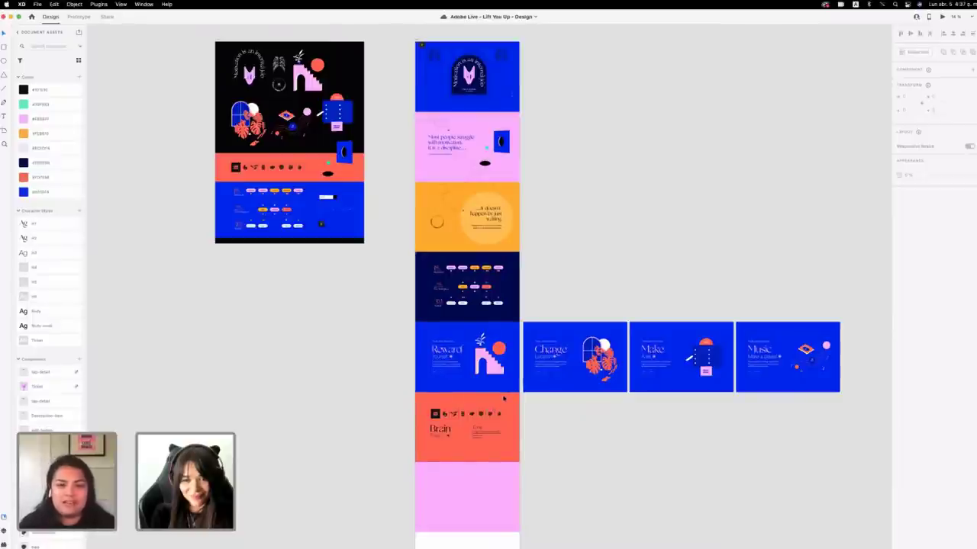
Review the page's section sequence from the hero to the pink block, selecting the fourth Brain Food icon cell.
{"action": "scroll", "coordinate": [504, 398], "scroll_direction": "up", "scroll_amount": 3}
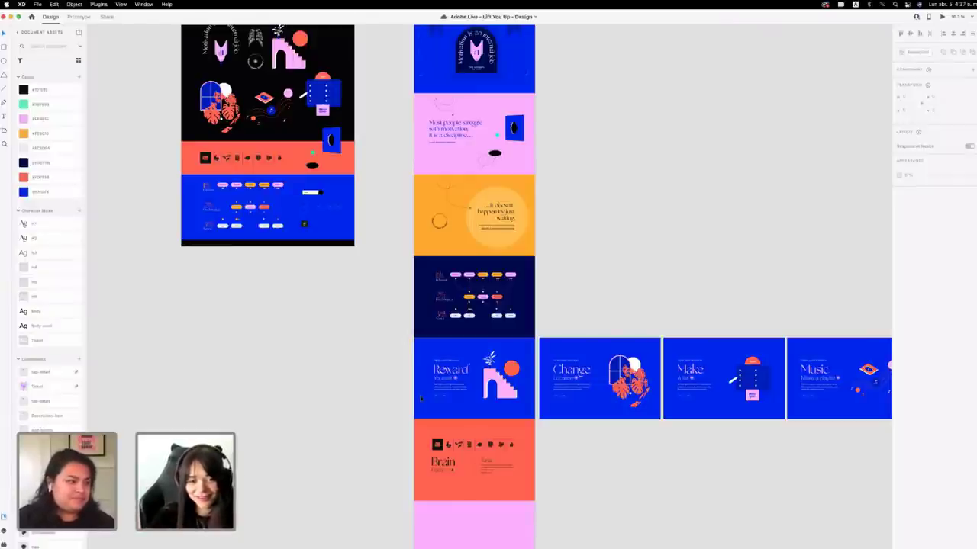
{"action": "scroll", "coordinate": [412, 229], "scroll_direction": "down", "scroll_amount": 5}
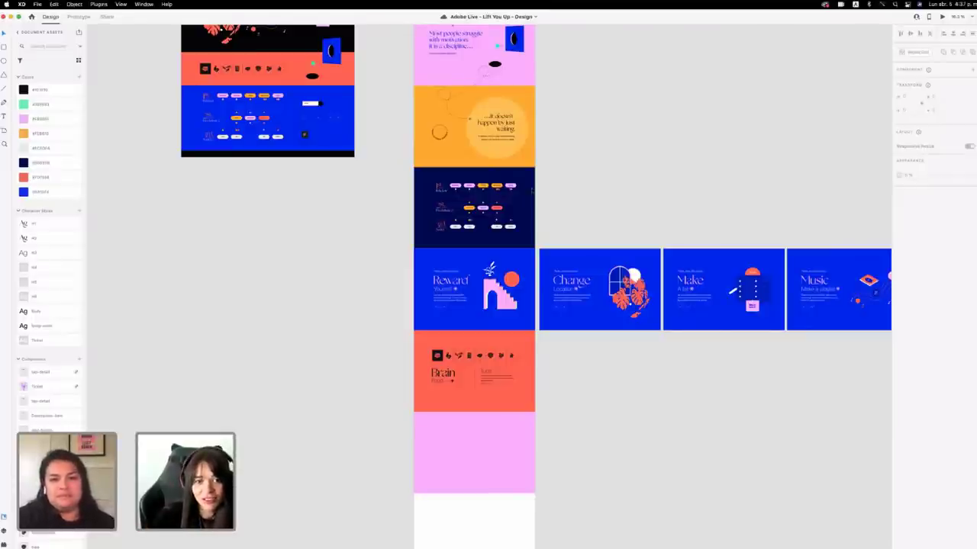
{"action": "scroll", "coordinate": [488, 290], "scroll_direction": "up", "scroll_amount": 6}
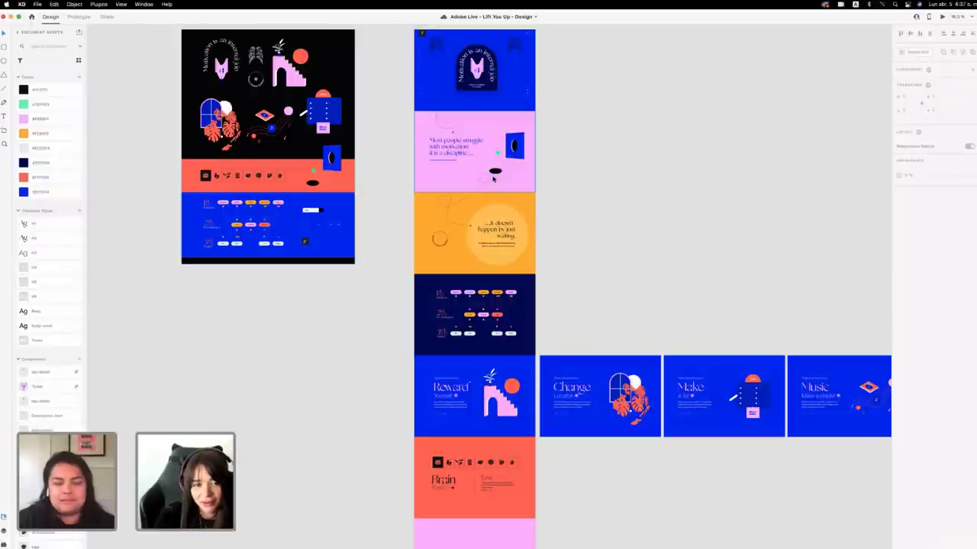
{"action": "scroll", "coordinate": [496, 244], "scroll_direction": "down", "scroll_amount": 8}
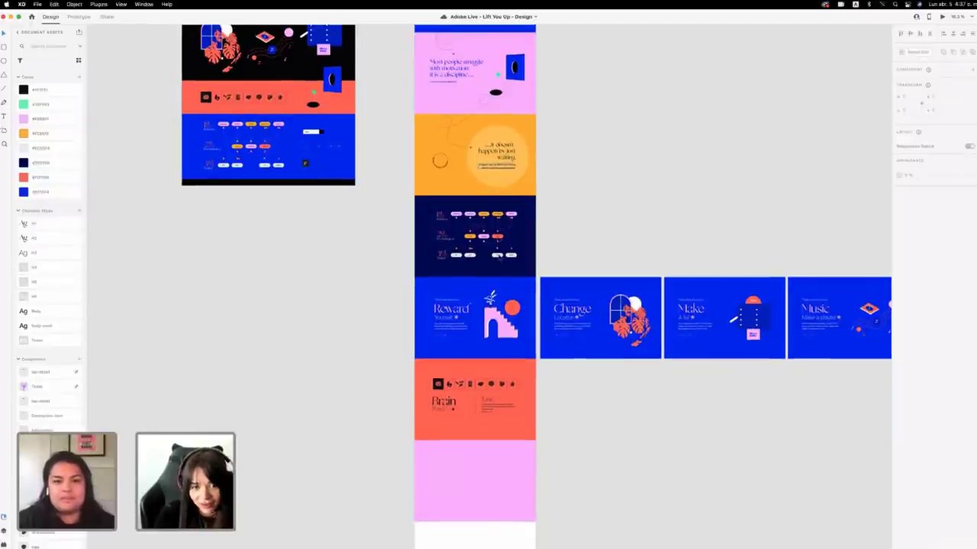
{"action": "scroll", "coordinate": [500, 317], "scroll_direction": "up", "scroll_amount": 1}
{"action": "scroll", "coordinate": [501, 317], "scroll_direction": "down", "scroll_amount": 1}
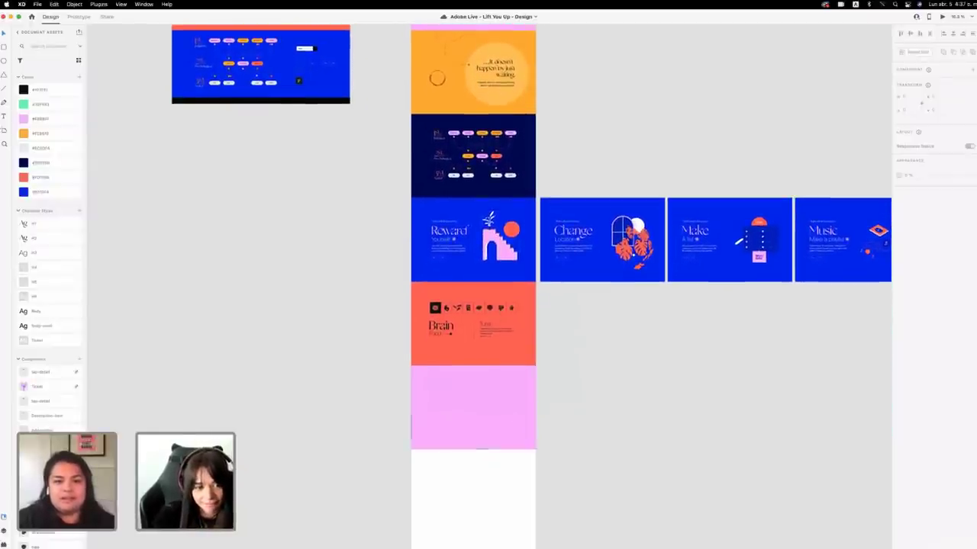
{"action": "left_click", "coordinate": [468, 307]}
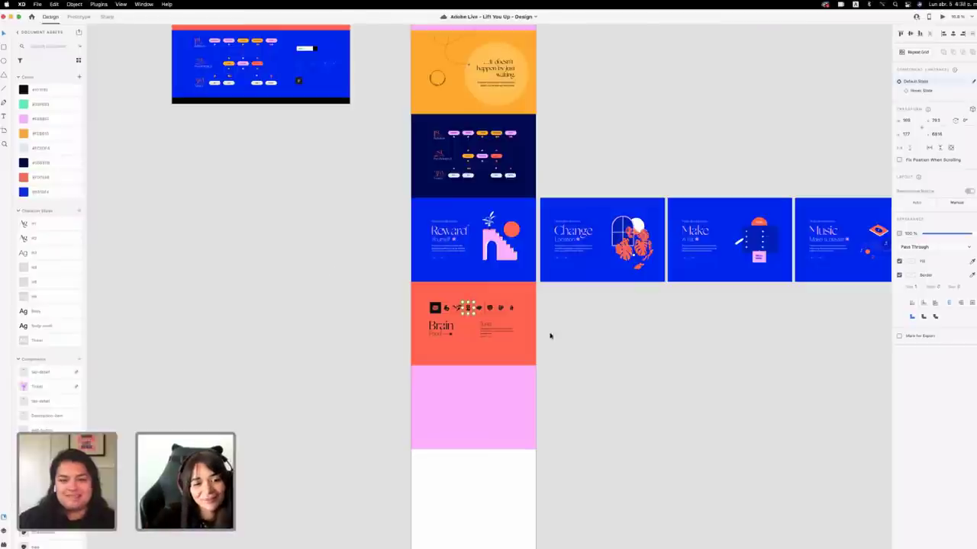
{"action": "scroll", "coordinate": [592, 336], "scroll_direction": "up", "scroll_amount": 3}
{"action": "scroll", "coordinate": [593, 336], "scroll_direction": "down", "scroll_amount": 3}
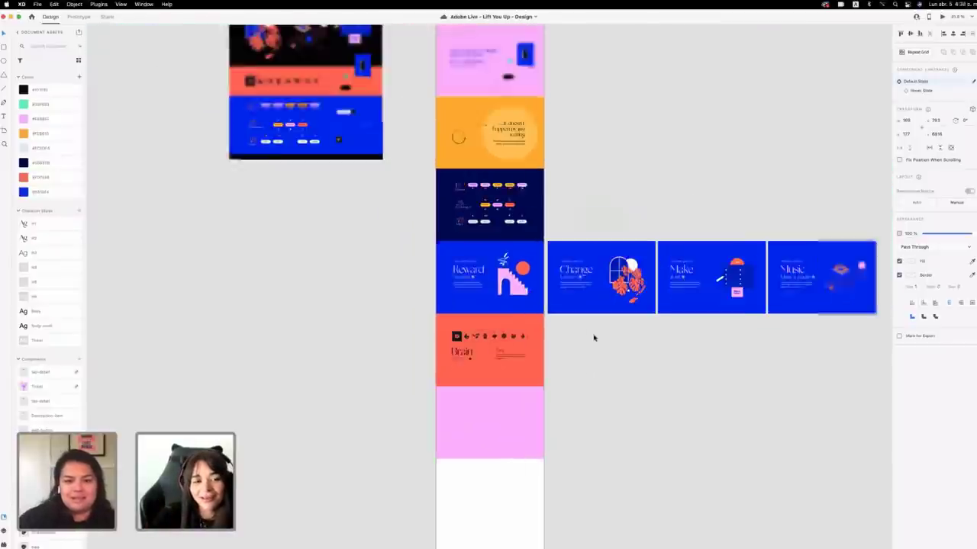
{"action": "scroll", "coordinate": [593, 336], "scroll_direction": "up", "scroll_amount": 3}
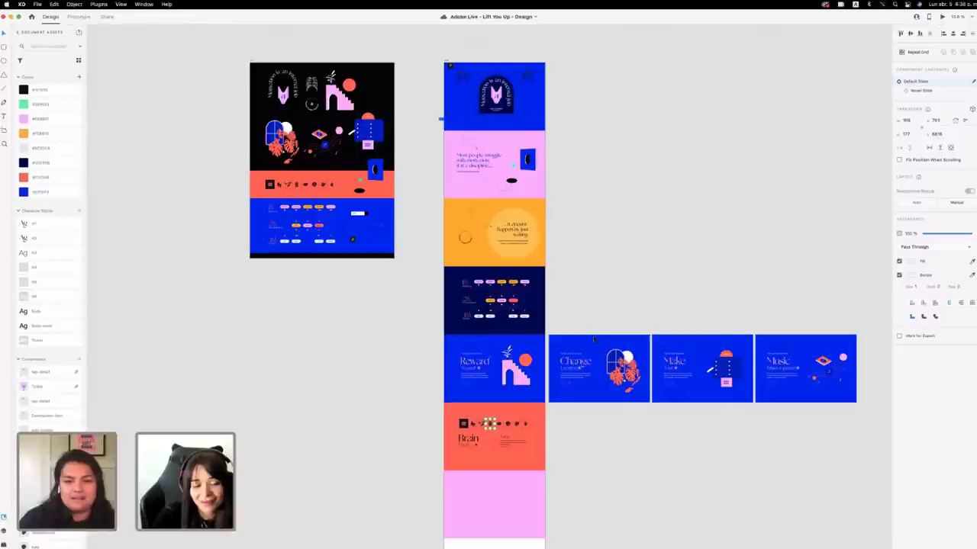
{"action": "scroll", "coordinate": [593, 338], "scroll_direction": "down", "scroll_amount": 3}
{"action": "scroll", "coordinate": [595, 339], "scroll_direction": "down", "scroll_amount": 1}
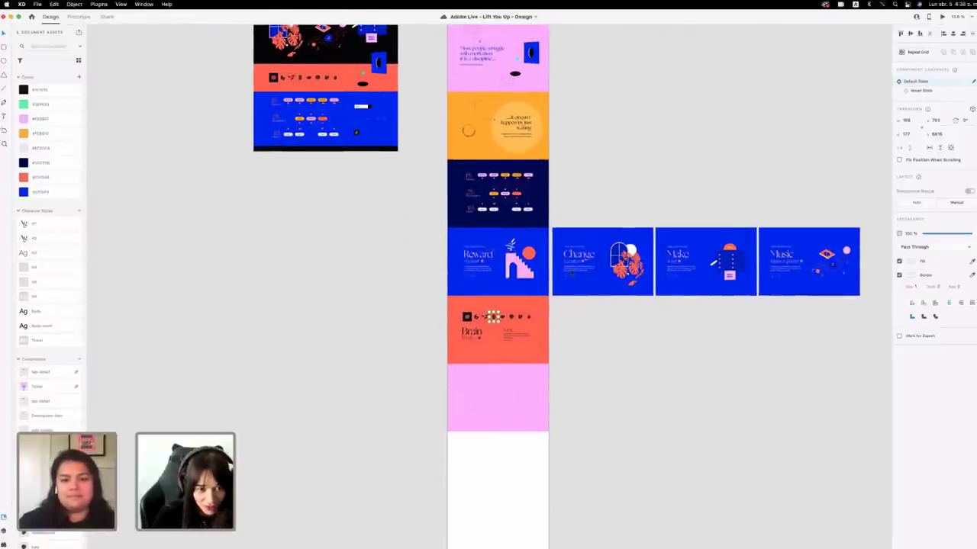
Duplicate the Brain heading into the pink section and change the copy's text to "Share".
{"action": "scroll", "coordinate": [491, 355], "scroll_direction": "up", "scroll_amount": 3}
{"action": "scroll", "coordinate": [490, 356], "scroll_direction": "down", "scroll_amount": 1}
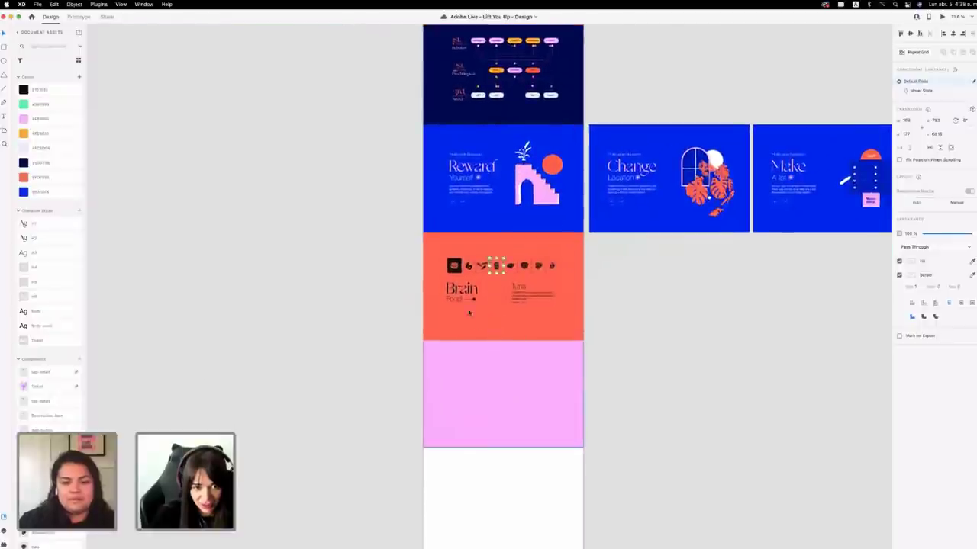
{"action": "left_click_drag", "start_coordinate": [466, 291], "coordinate": [473, 373]}
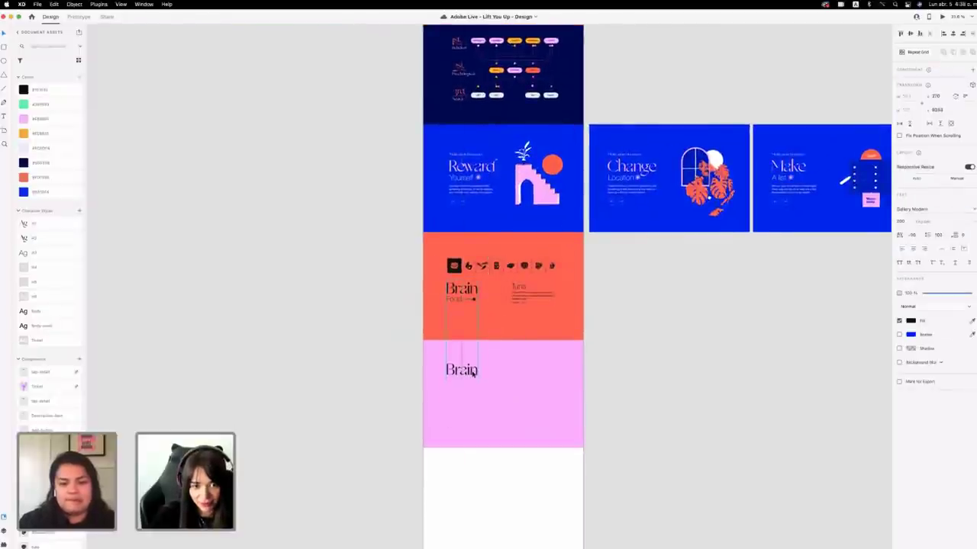
{"action": "double_click", "coordinate": [473, 372]}
{"action": "type", "text": "Share"}
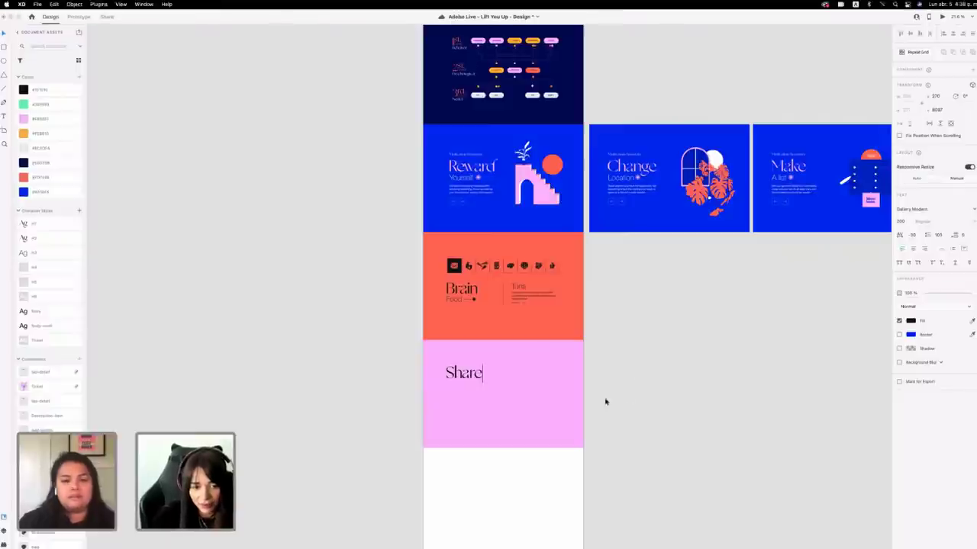
{"action": "scroll", "coordinate": [478, 386], "scroll_direction": "up", "scroll_amount": 1}
{"action": "key", "text": "Escape"}
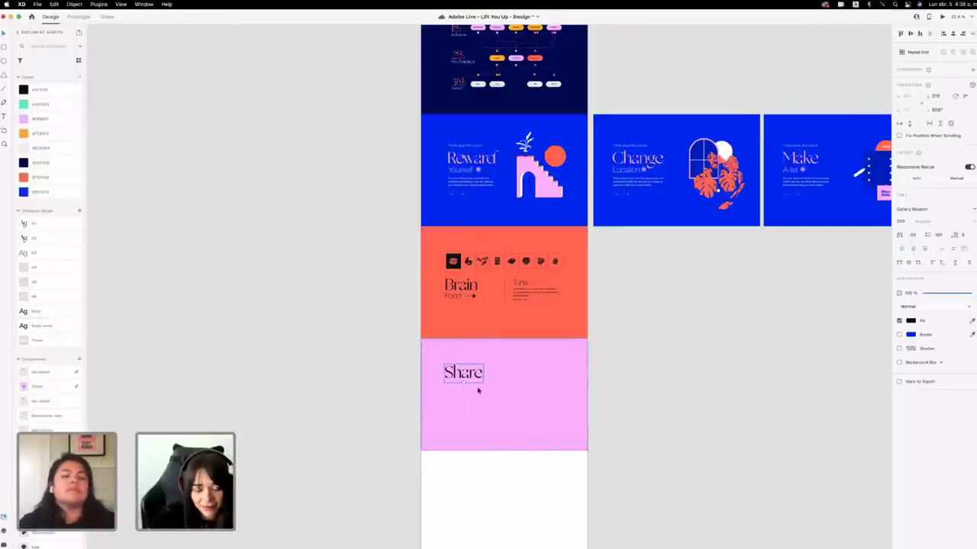
Place a copy of the pink asterisk from the Reward Yourself section beneath the Share heading.
{"action": "scroll", "coordinate": [478, 389], "scroll_direction": "up", "scroll_amount": 2}
{"action": "scroll", "coordinate": [478, 391], "scroll_direction": "up", "scroll_amount": 2}
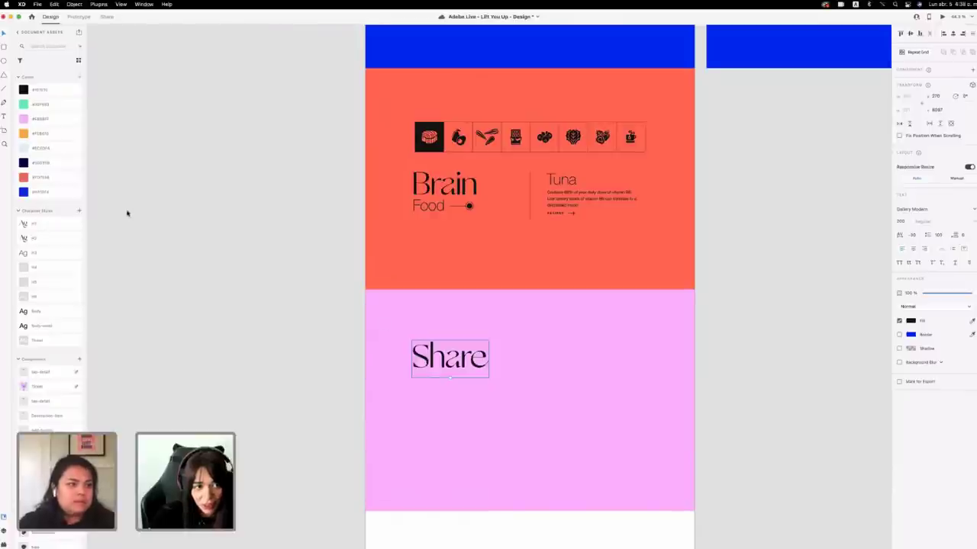
{"action": "scroll", "coordinate": [476, 208], "scroll_direction": "down", "scroll_amount": 5}
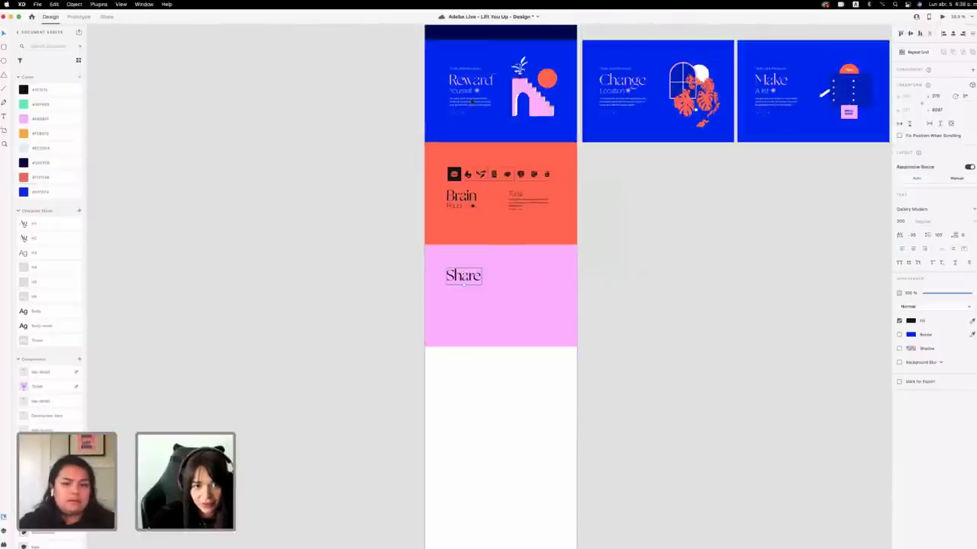
{"action": "left_click_drag", "start_coordinate": [478, 90], "coordinate": [453, 294]}
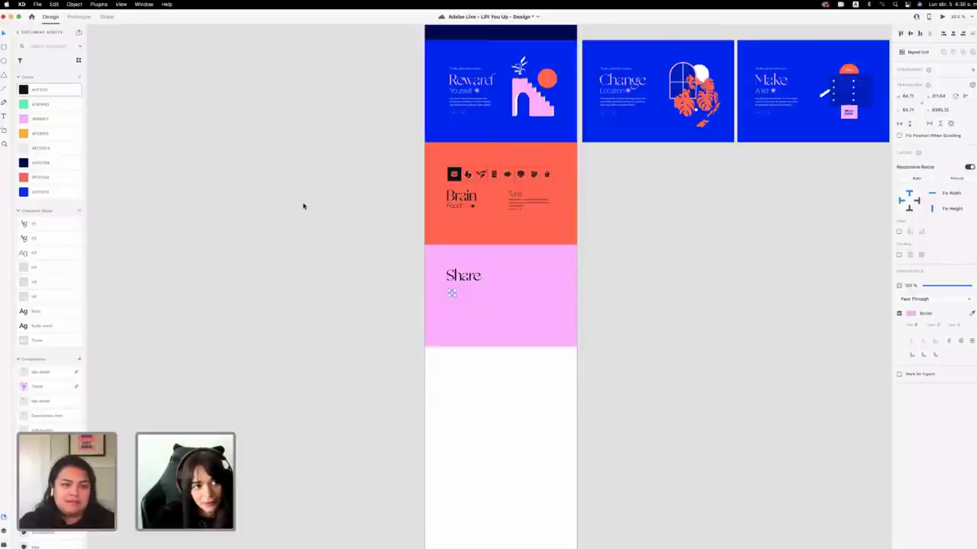
Recolour the copied asterisk's border black and align it with the left edge of the Share heading.
{"action": "left_click", "coordinate": [178, 184]}
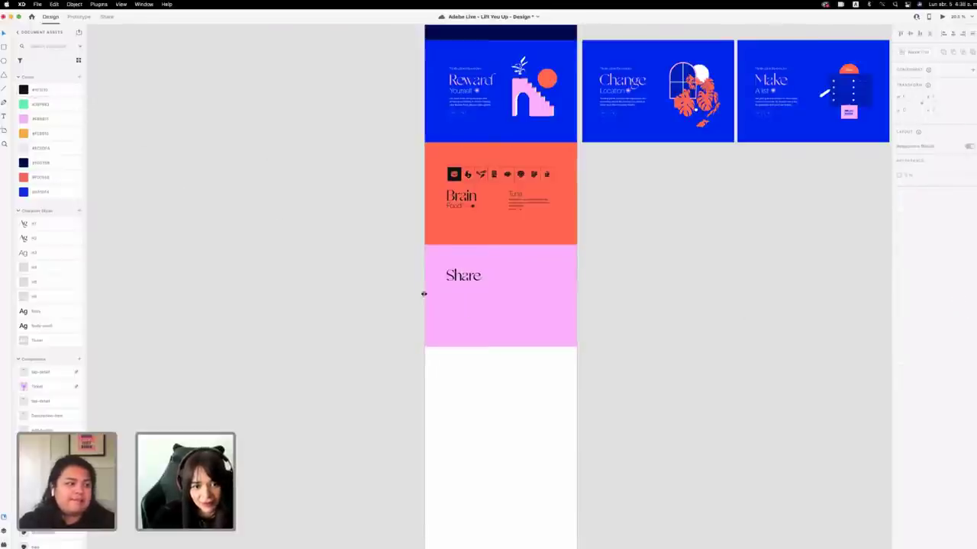
{"action": "left_click", "coordinate": [449, 295]}
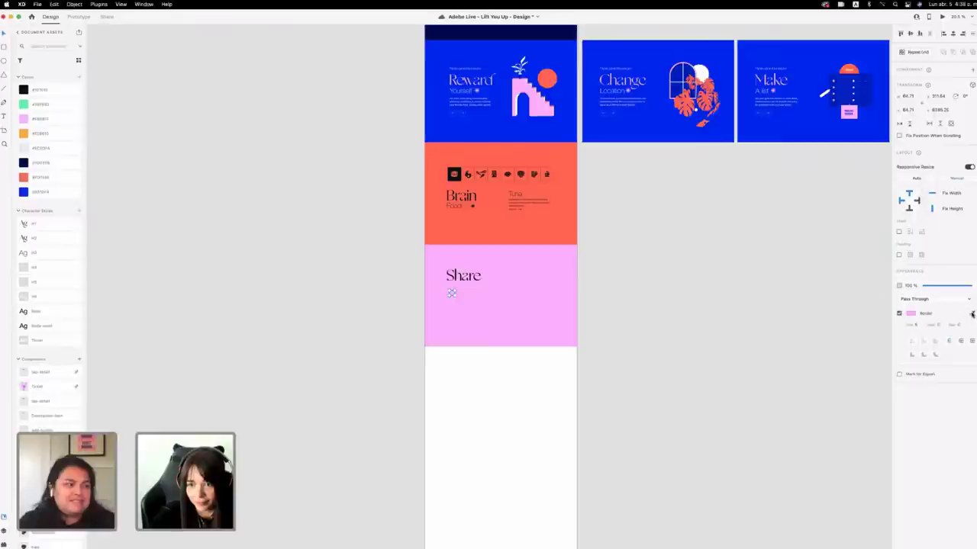
{"action": "left_click", "coordinate": [24, 87]}
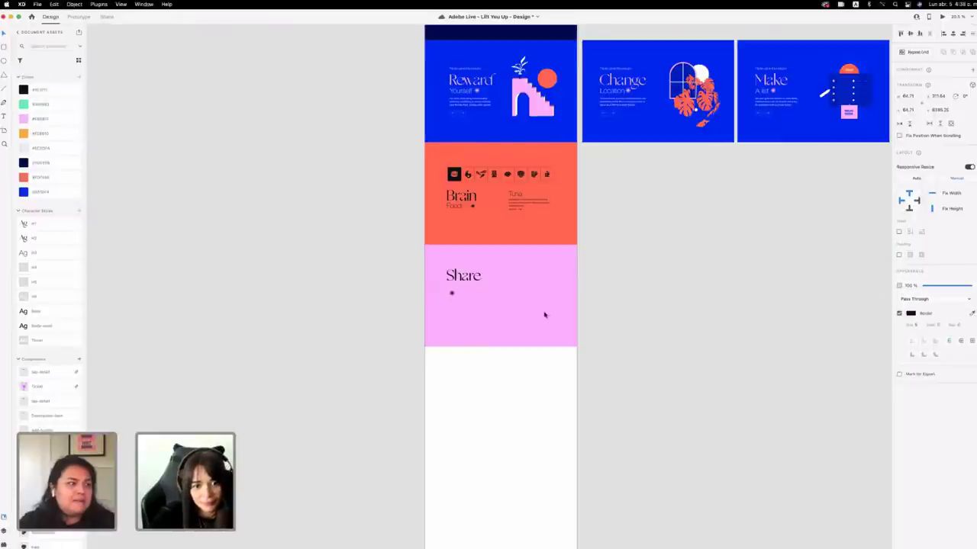
{"action": "scroll", "coordinate": [545, 314], "scroll_direction": "up", "scroll_amount": 5}
{"action": "left_click_drag", "start_coordinate": [348, 271], "coordinate": [341, 258]}
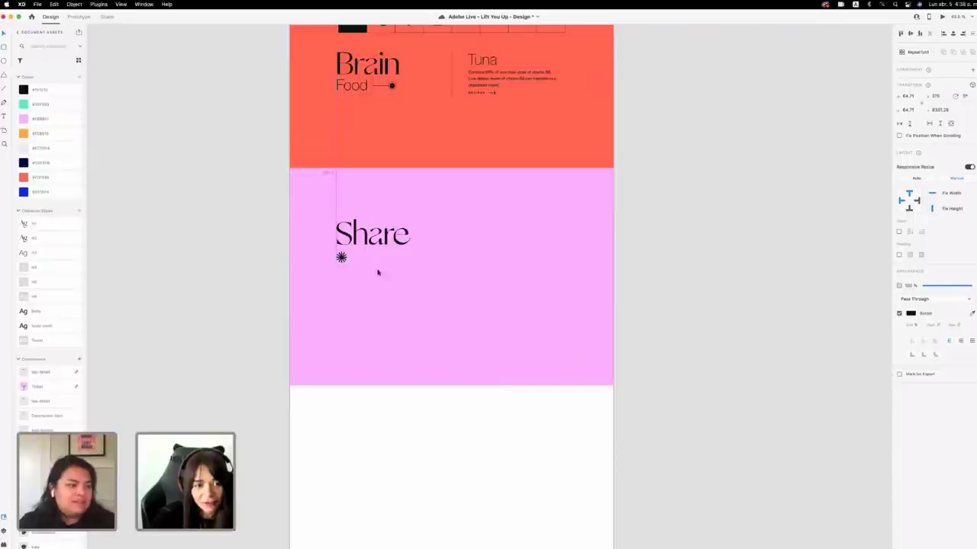
Draw a square about 300 px wide to the right of the Share heading in the pink section.
{"action": "scroll", "coordinate": [493, 287], "scroll_direction": "left", "scroll_amount": 3}
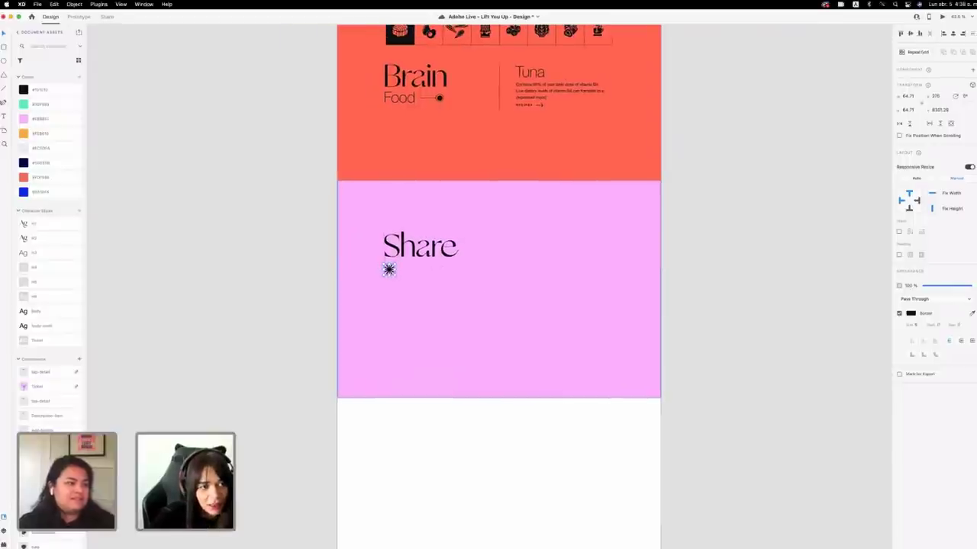
{"action": "left_click", "coordinate": [6, 47]}
{"action": "mouse_move", "coordinate": [483, 225]}
{"action": "left_mouse_down"}
{"action": "mouse_move", "coordinate": [543, 278]}
{"action": "mouse_move", "coordinate": [537, 270]}
{"action": "left_mouse_up"}
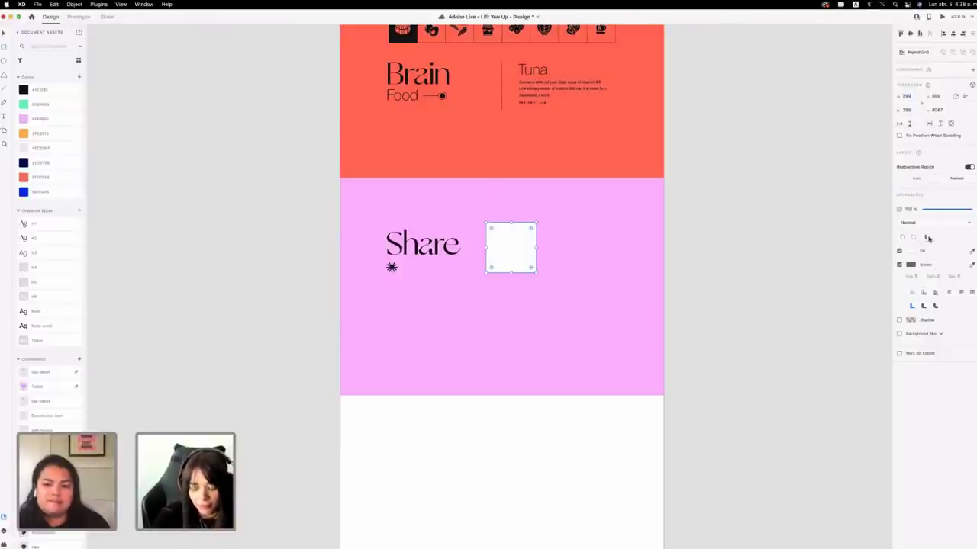
Set the square's corner radius to 20 and its border size to 2.
{"action": "left_click", "coordinate": [927, 237]}
{"action": "type", "text": "20"}
{"action": "key", "text": "Return"}
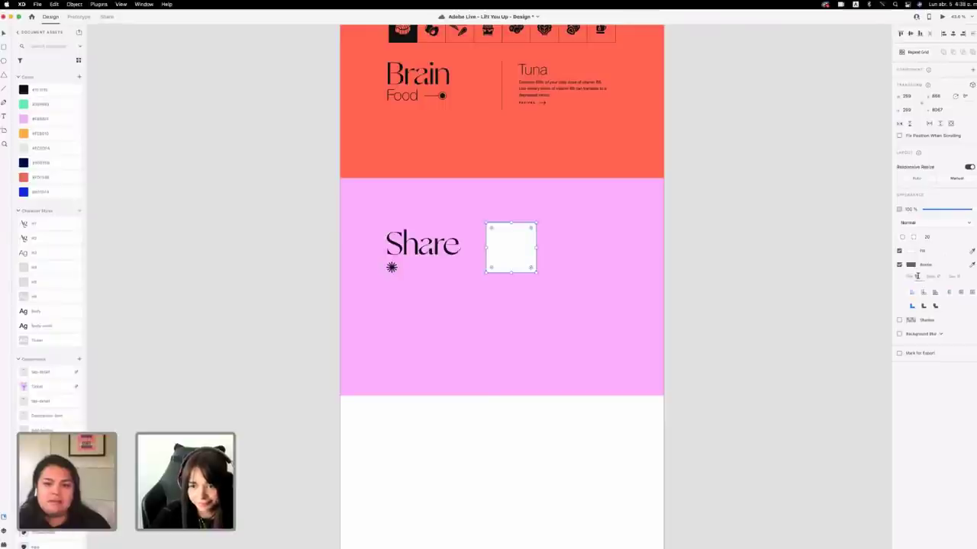
{"action": "left_click", "coordinate": [918, 276]}
{"action": "type", "text": "2"}
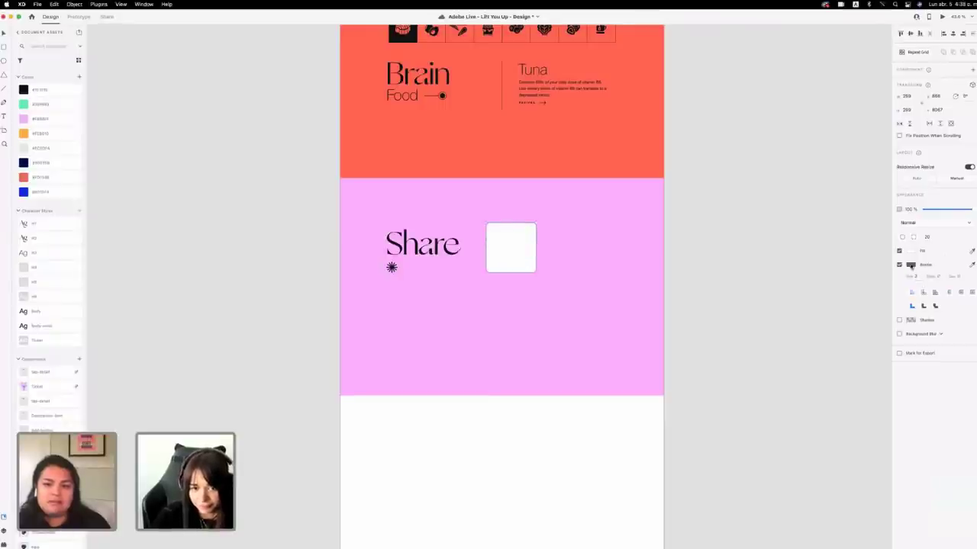
Recolour the border of the rounded square beside the Share heading black.
{"action": "key", "text": "Return"}
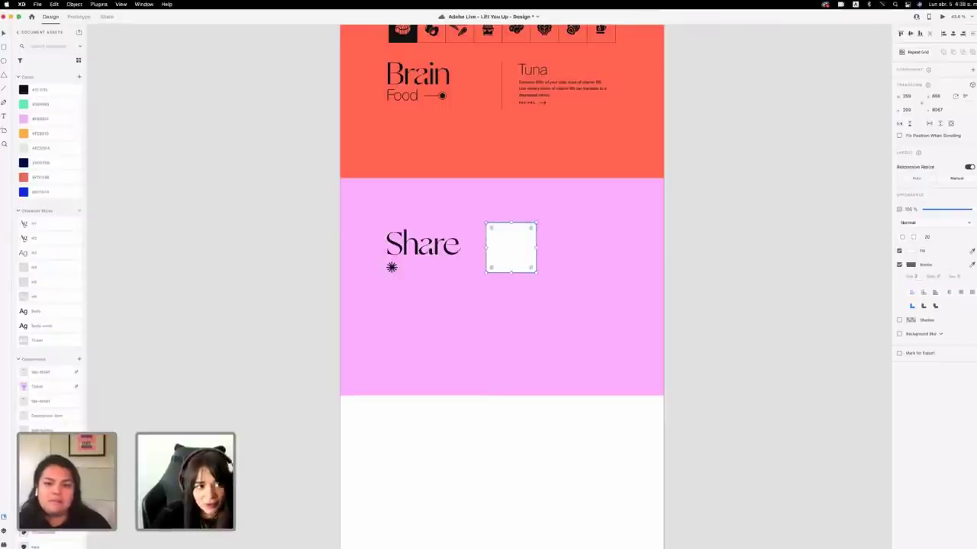
{"action": "key", "text": "i"}
{"action": "left_click_drag", "start_coordinate": [481, 279], "coordinate": [501, 251]}
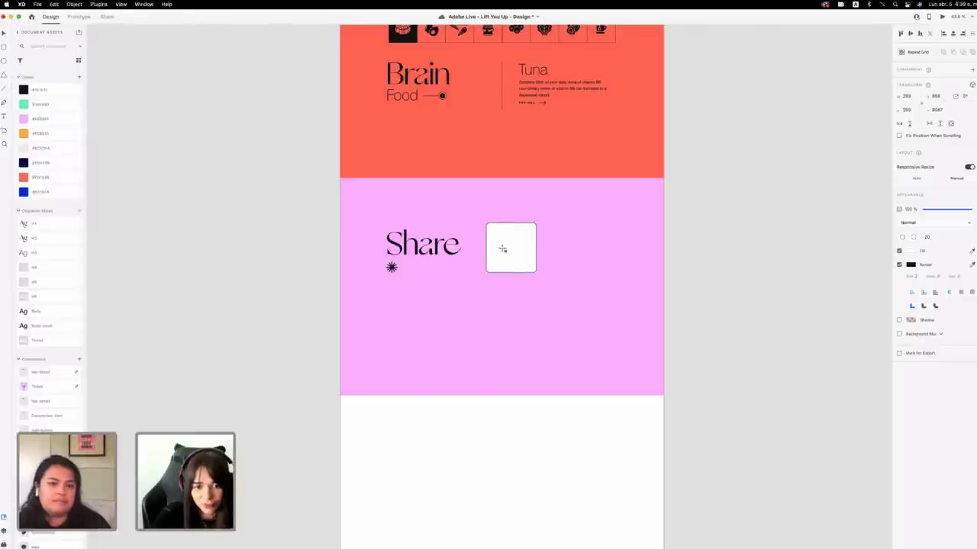
{"action": "left_click", "coordinate": [4, 33]}
{"action": "left_click", "coordinate": [209, 164]}
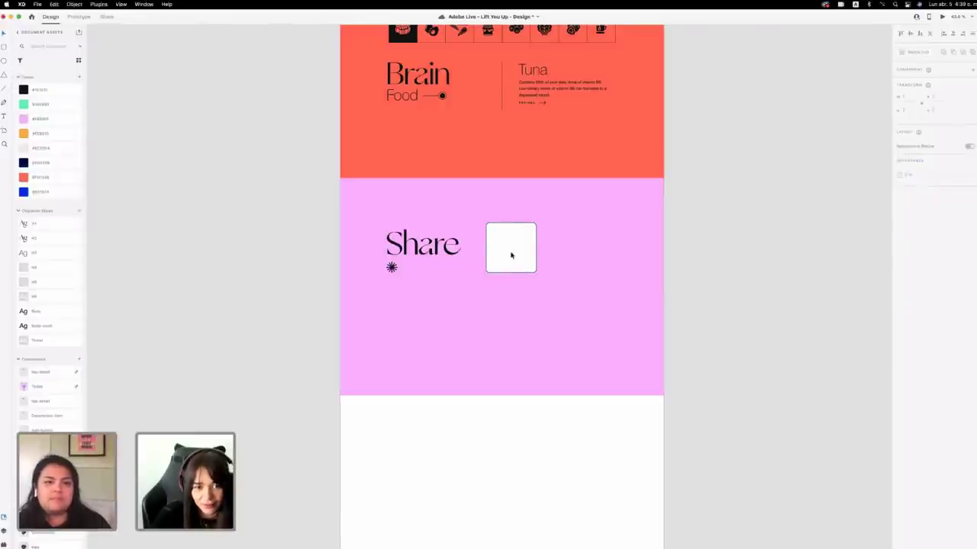
Save the document.
{"action": "left_click", "coordinate": [512, 261]}
{"action": "scroll", "coordinate": [513, 263], "scroll_direction": "up", "scroll_amount": 3}
{"action": "scroll", "coordinate": [512, 263], "scroll_direction": "up", "scroll_amount": 2}
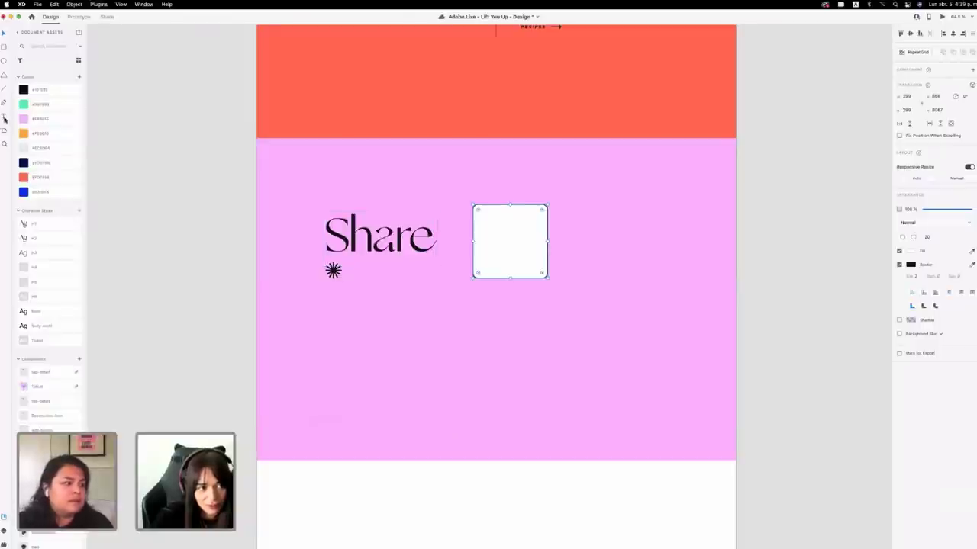
{"action": "scroll", "coordinate": [780, 255], "scroll_direction": "up", "scroll_amount": 1}
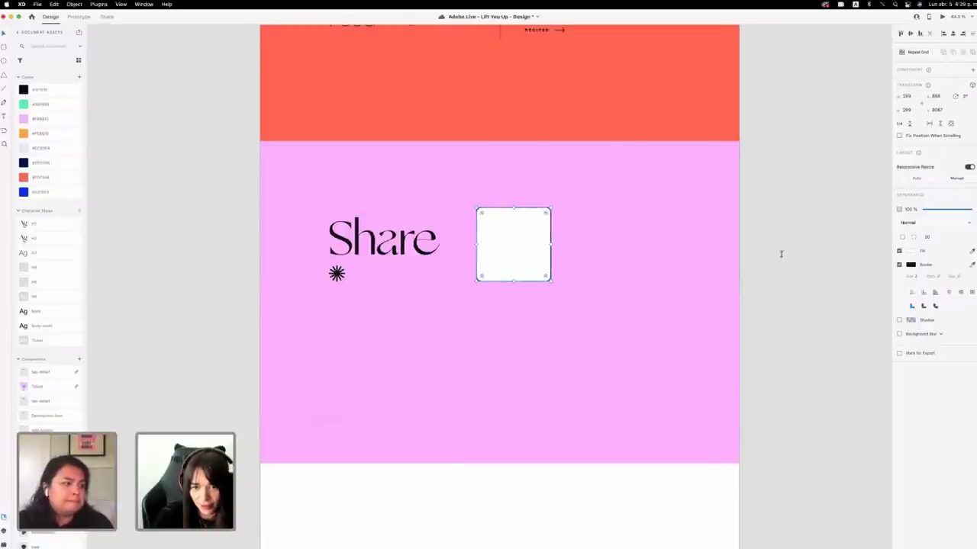
{"action": "key", "text": "t"}
{"action": "scroll", "coordinate": [773, 277], "scroll_direction": "down", "scroll_amount": 1}
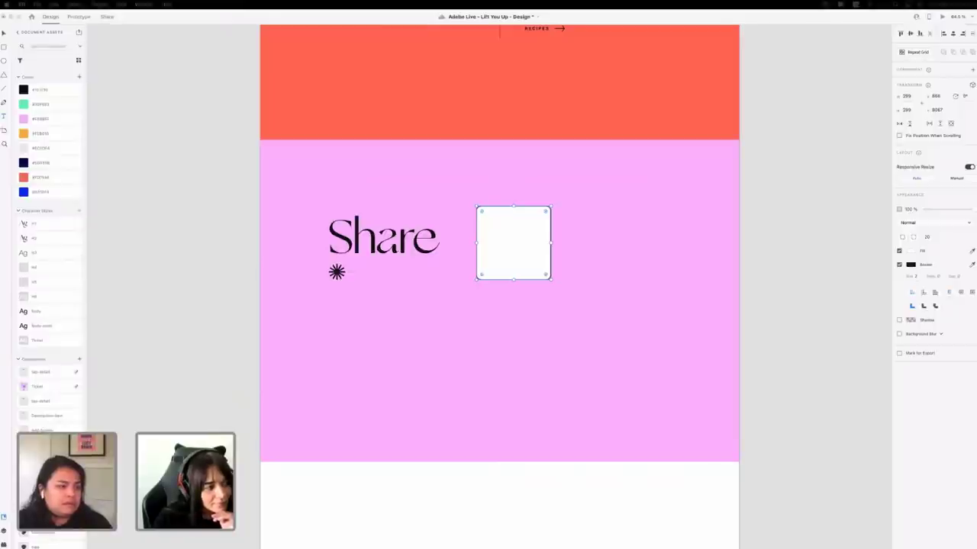
{"action": "key", "text": "super+s"}
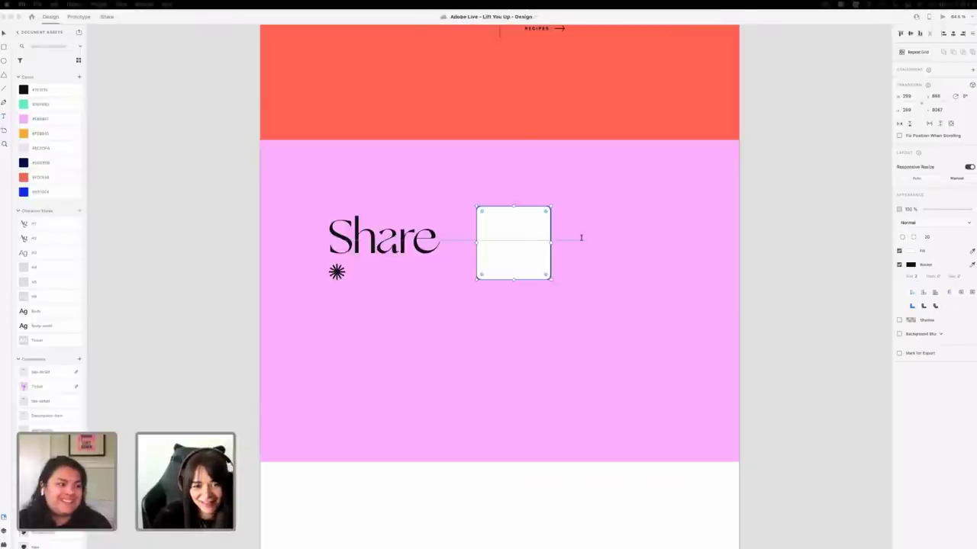
Add a text box reading "Good feedback and good results from my work, seeing myself progress over time, planing future projects." in the small body style.
{"action": "left_click", "coordinate": [3, 35]}
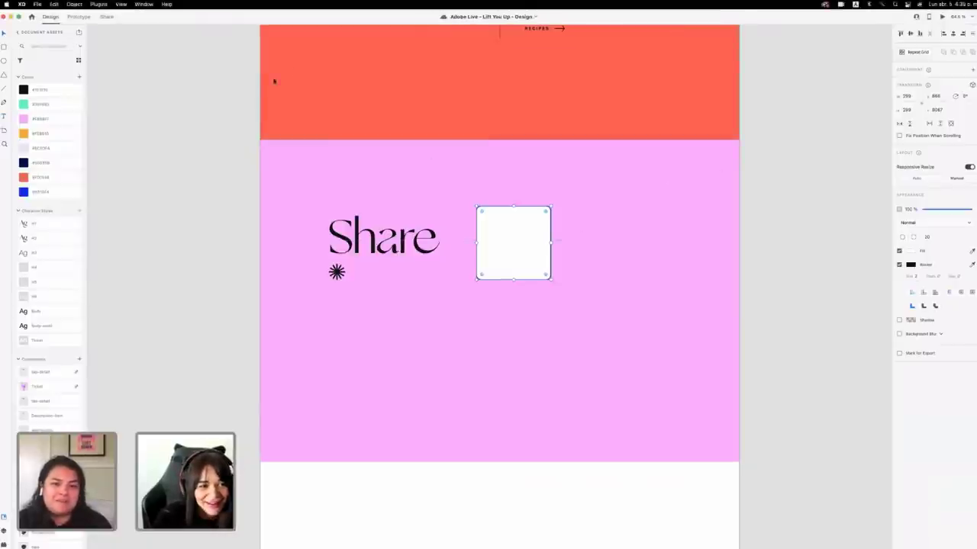
{"action": "left_click", "coordinate": [182, 108]}
{"action": "left_click", "coordinate": [515, 229]}
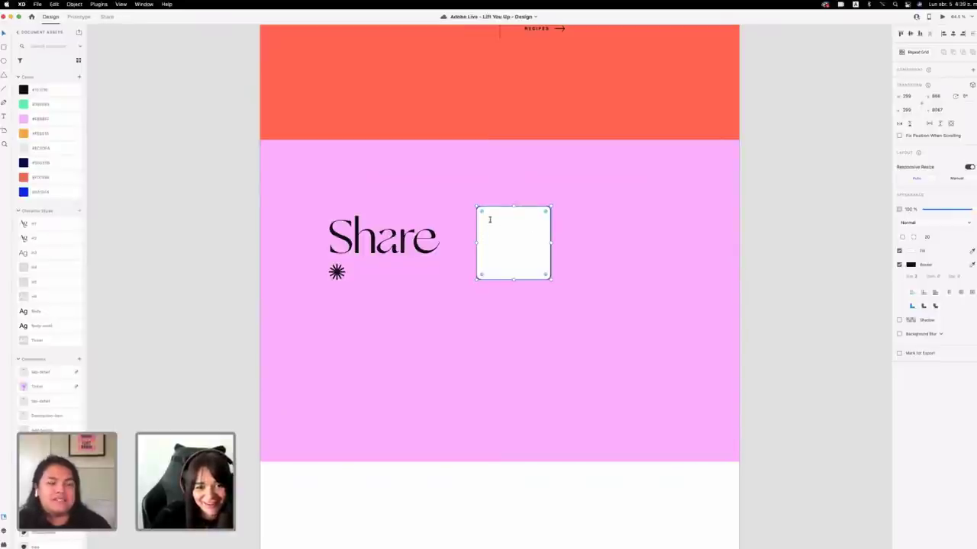
{"action": "left_click_drag", "start_coordinate": [620, 237], "coordinate": [706, 290]}
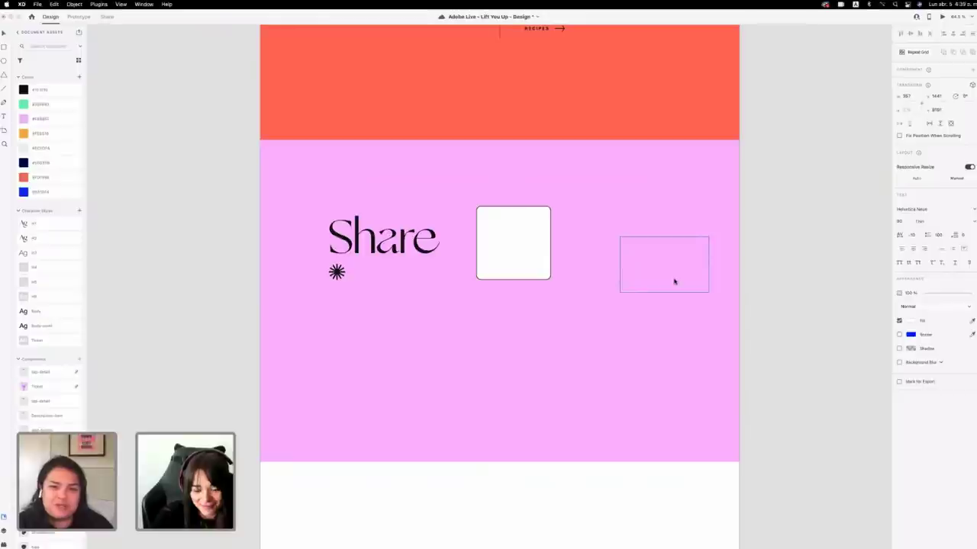
{"action": "type", "text": "Good feedback and good results from my work, seeing myself progress"}
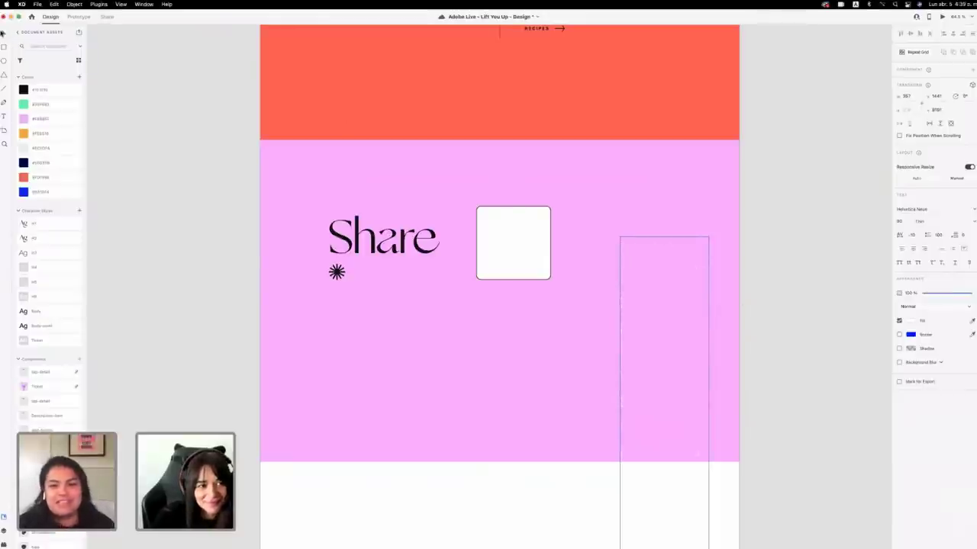
{"action": "left_click", "coordinate": [45, 326]}
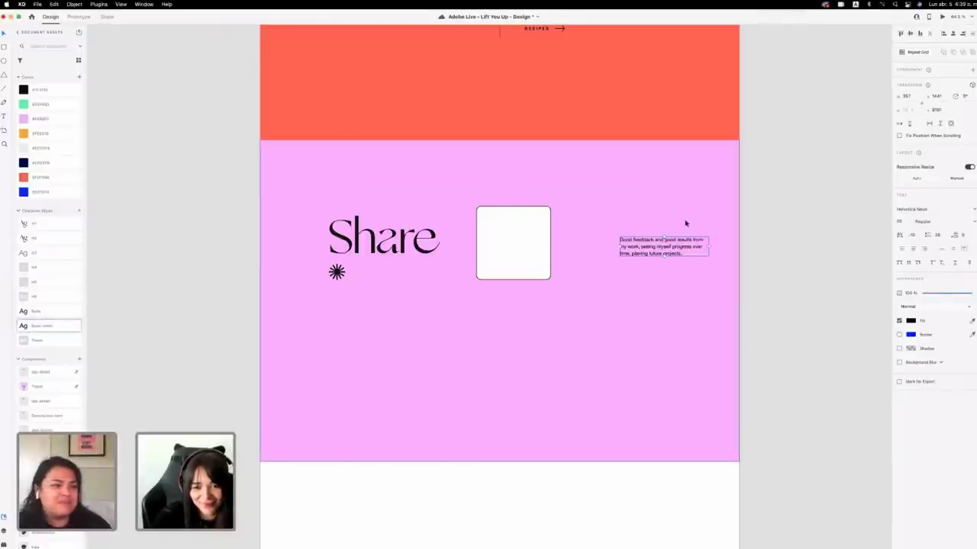
Move the feedback text into the white card and narrow its text box to about 234 px wide.
{"action": "left_click_drag", "start_coordinate": [679, 240], "coordinate": [540, 213]}
{"action": "left_click", "coordinate": [529, 228]}
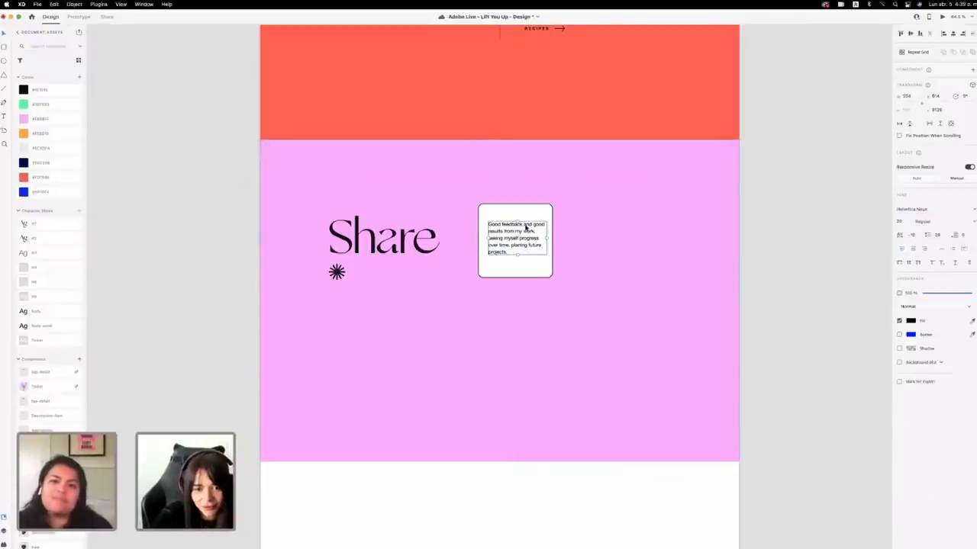
{"action": "left_click_drag", "start_coordinate": [525, 226], "coordinate": [526, 227]}
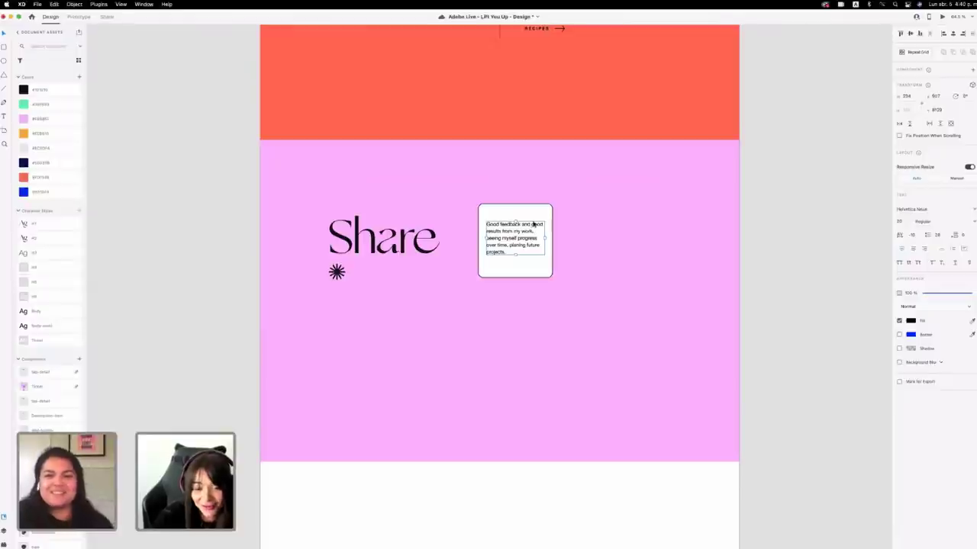
{"action": "left_click_drag", "start_coordinate": [535, 227], "coordinate": [537, 225]}
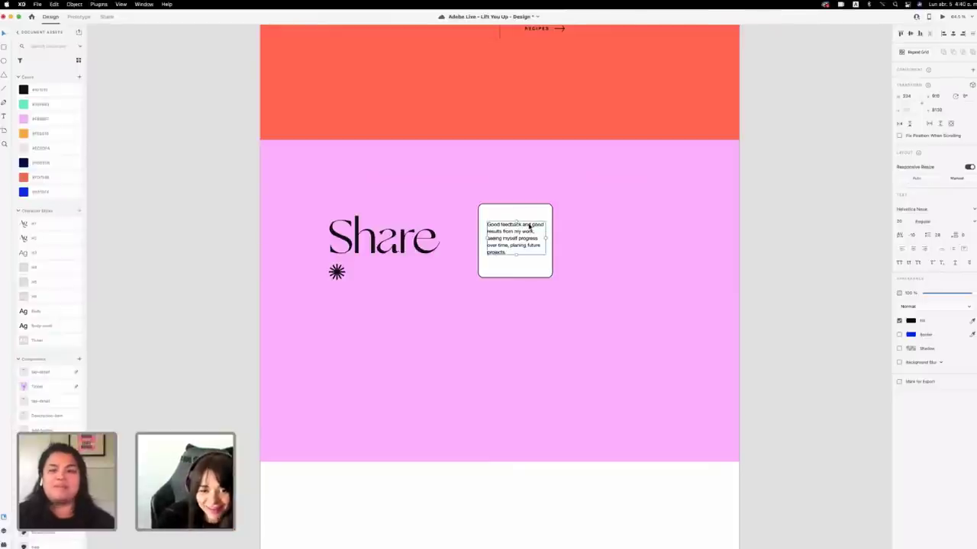
Adjust the feedback text's position so it sits centred within the white card.
{"action": "left_click", "coordinate": [545, 271]}
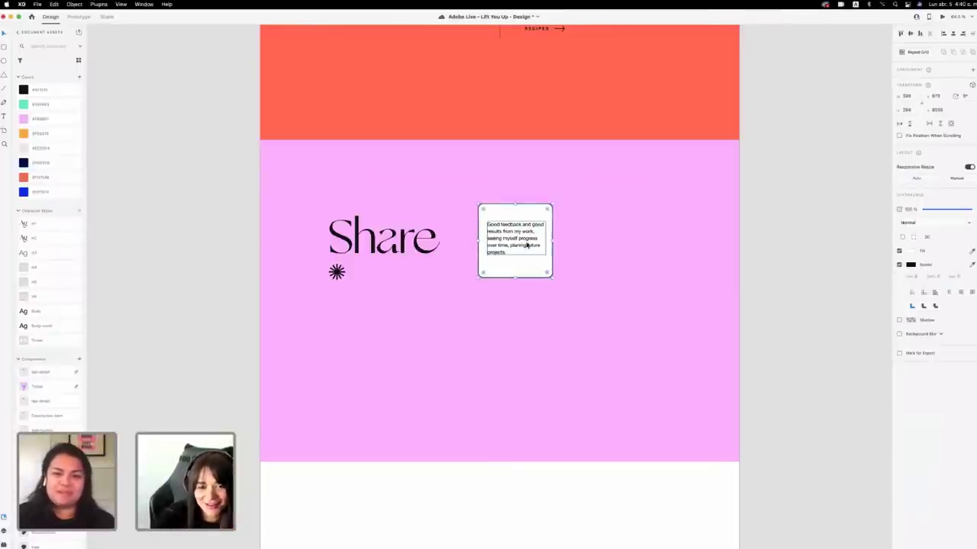
{"action": "left_click_drag", "start_coordinate": [527, 245], "coordinate": [527, 248]}
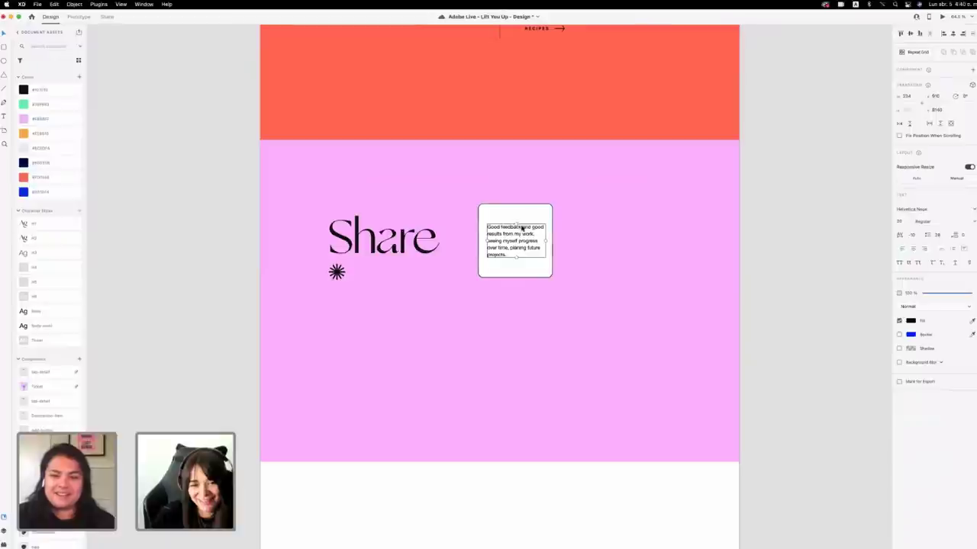
{"action": "left_click", "coordinate": [571, 235]}
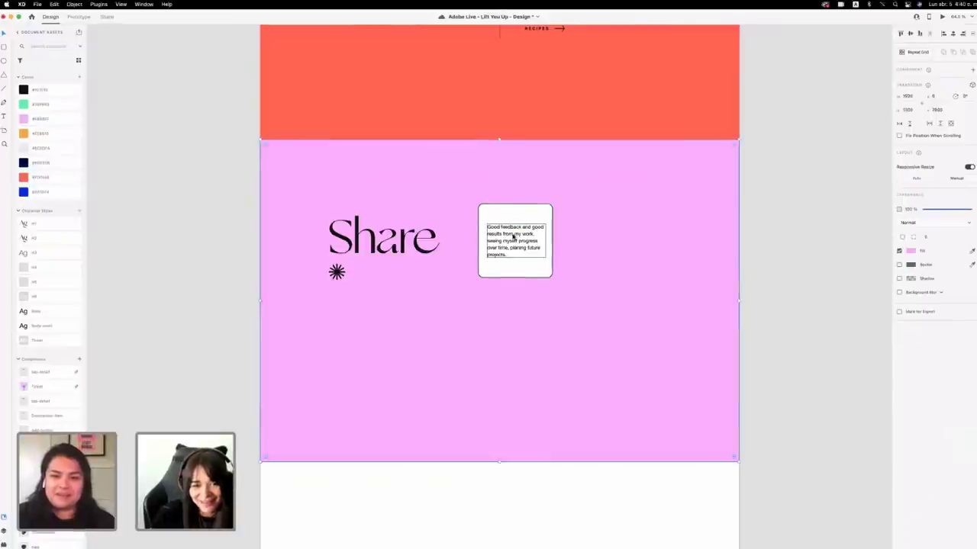
{"action": "left_click", "coordinate": [512, 238]}
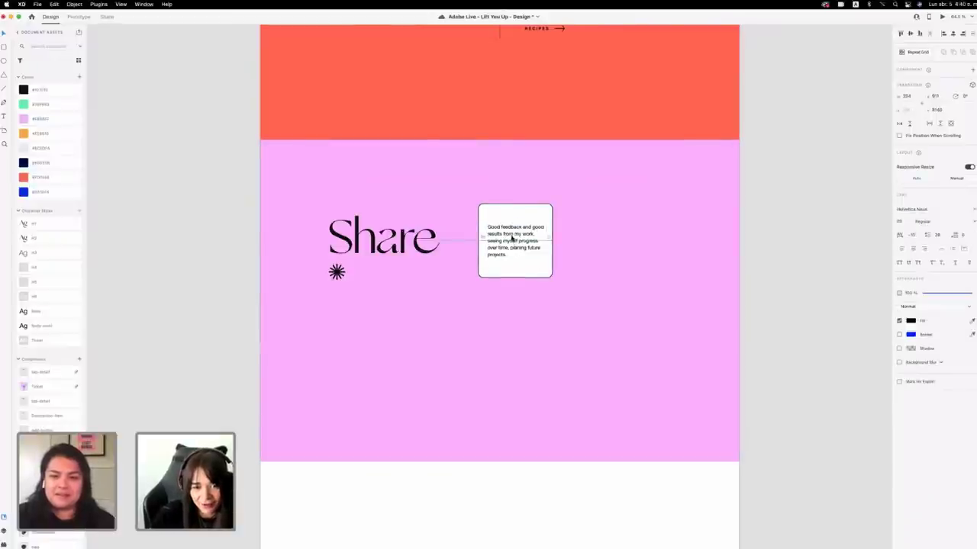
{"action": "key", "text": "Left"}
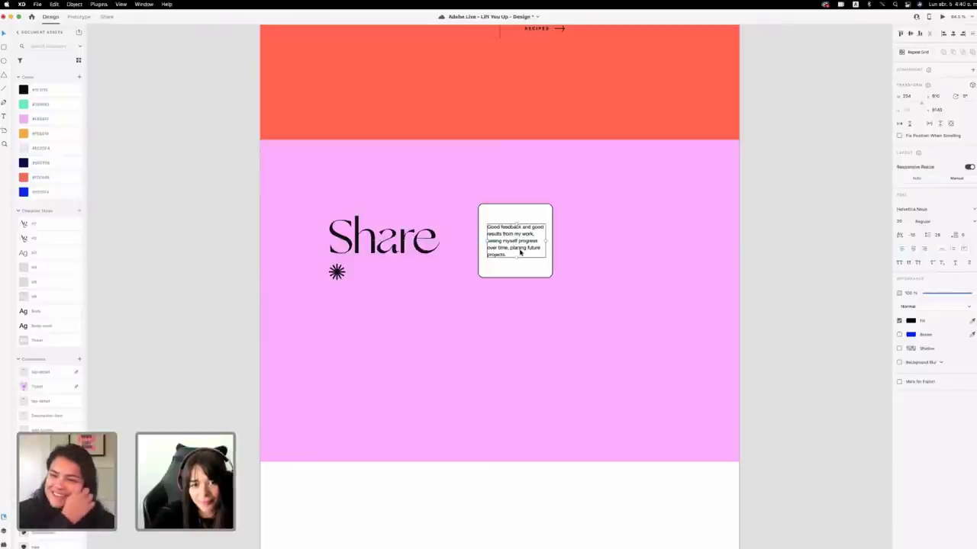
Duplicate the white card together with its text and place the copy just to its right.
{"action": "left_click", "coordinate": [532, 272], "text": "shift"}
{"action": "left_click_drag", "start_coordinate": [531, 273], "coordinate": [609, 272], "text": "alt"}
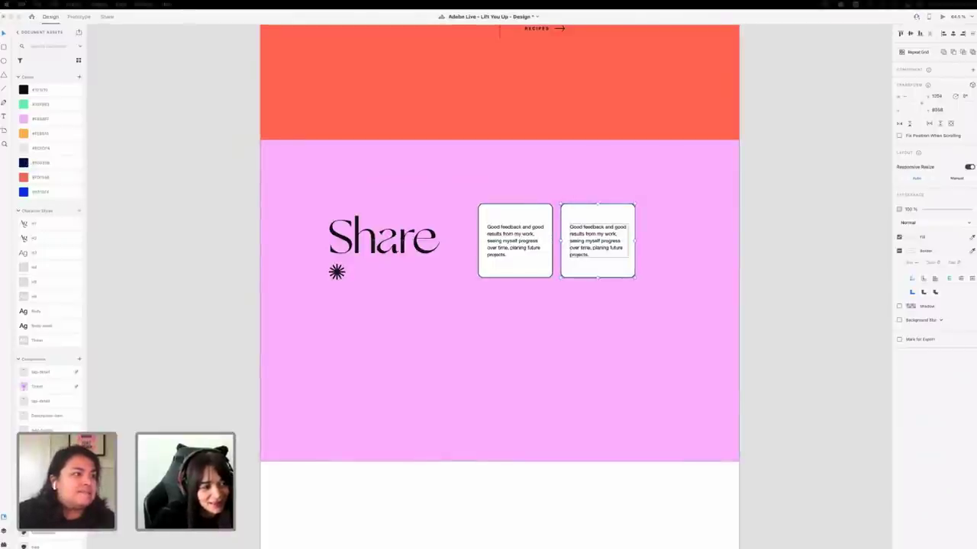
{"action": "left_click", "coordinate": [619, 257]}
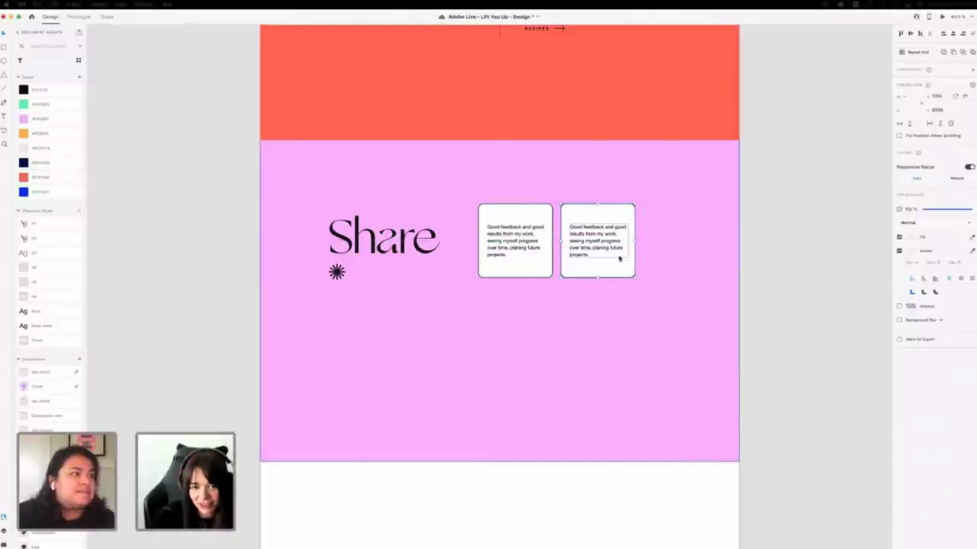
{"action": "left_click", "coordinate": [647, 291]}
Replace the second card's text with the paragraph starting "Knowing that I can always be better spiritually" and ending "walking this path together as ONE.".
{"action": "double_click", "coordinate": [605, 242]}
{"action": "type", "text": "Knowing that I can always be better spiritually therefore emotionally and that I can be at services to other people walking this path together as ONE."}
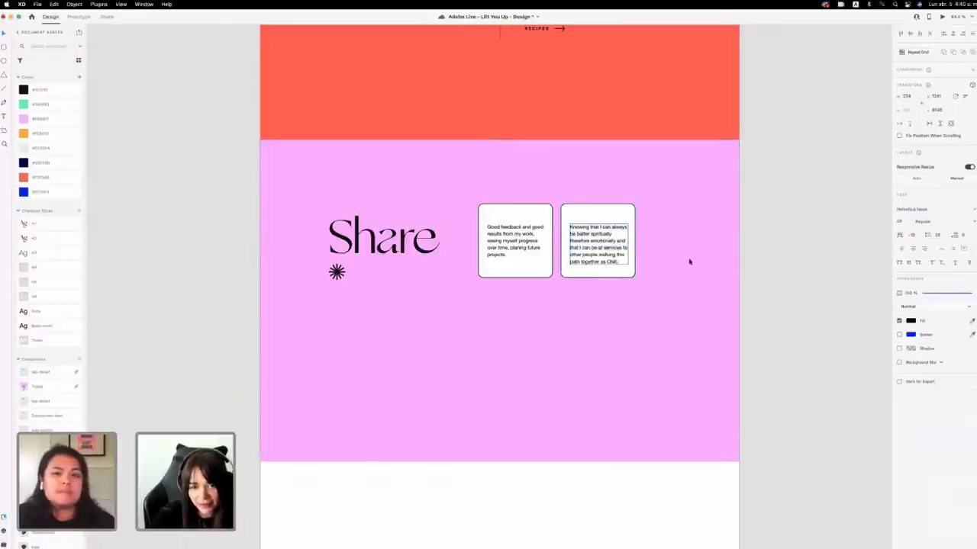
{"action": "left_click", "coordinate": [735, 233]}
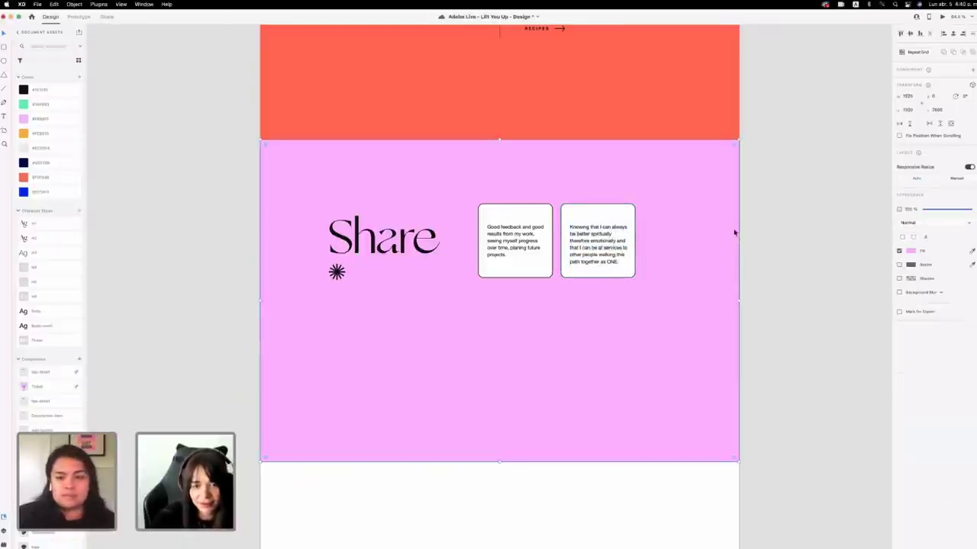
Nudge the text blocks of both cards up together by 10 px.
{"action": "left_click", "coordinate": [613, 246]}
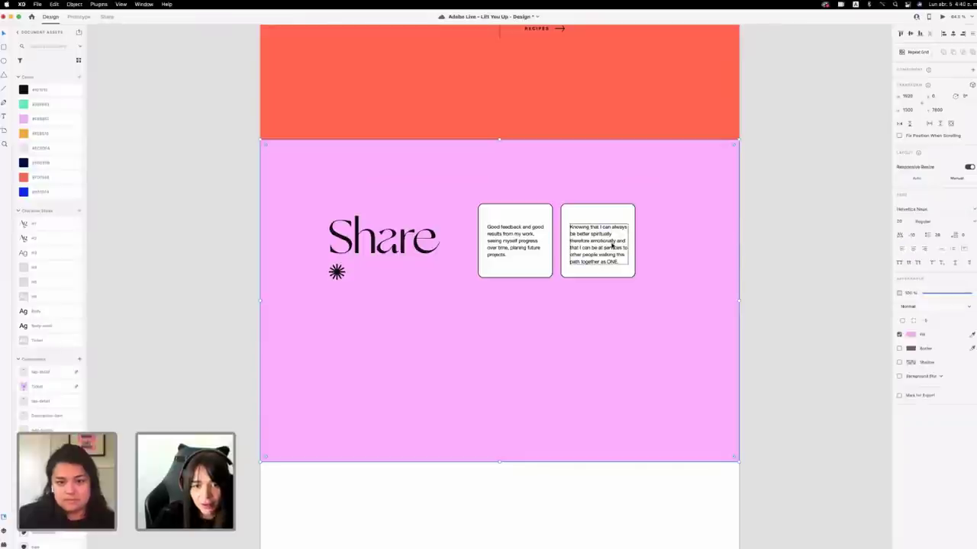
{"action": "left_click", "coordinate": [525, 228], "text": "shift"}
{"action": "key", "text": "shift+Up"}
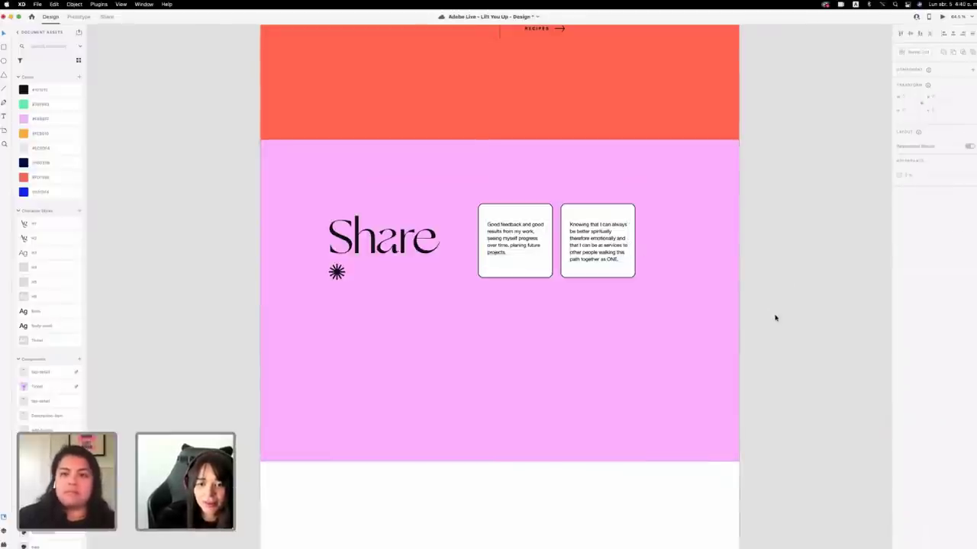
Set the borders of both white cards to an outer stroke.
{"action": "left_click_drag", "start_coordinate": [774, 318], "coordinate": [573, 181]}
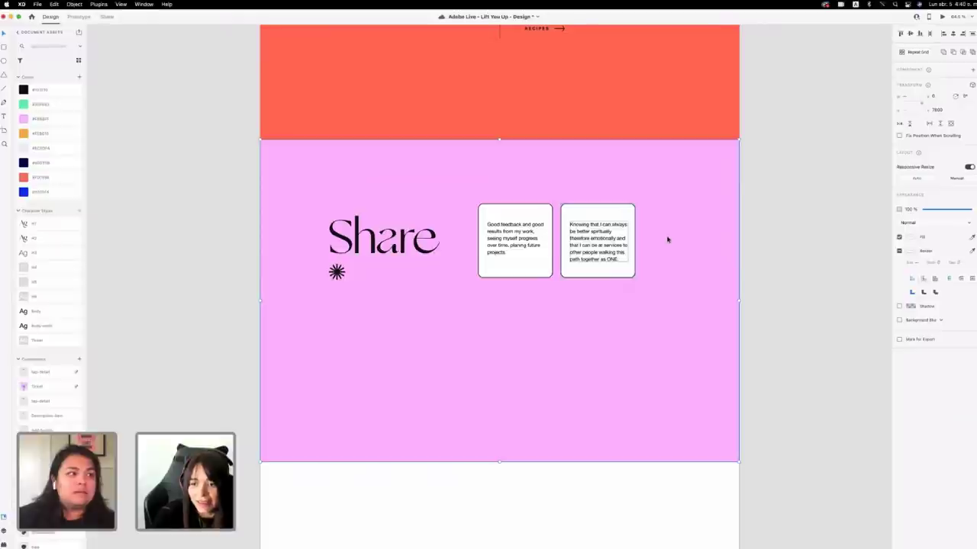
{"action": "left_click", "coordinate": [774, 267]}
{"action": "left_click", "coordinate": [621, 216]}
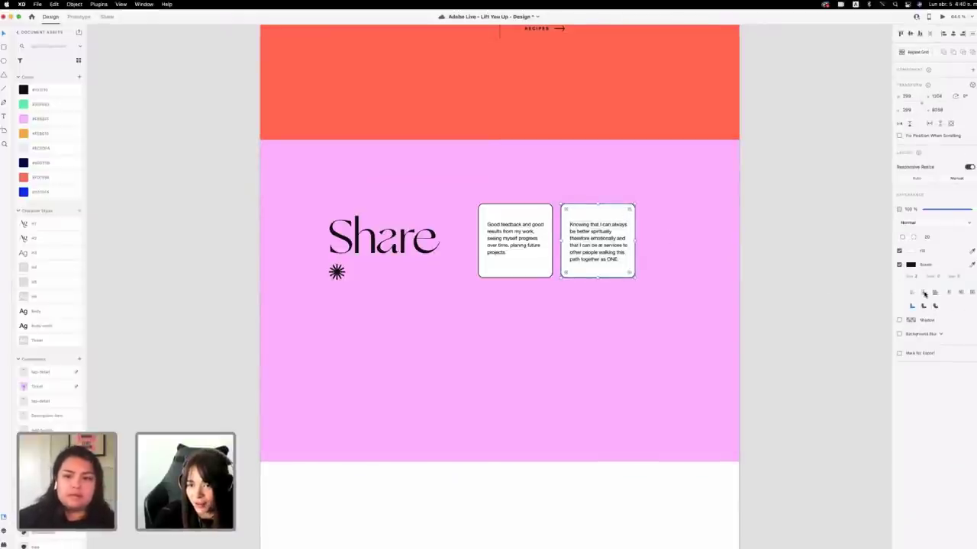
{"action": "left_click", "coordinate": [499, 211]}
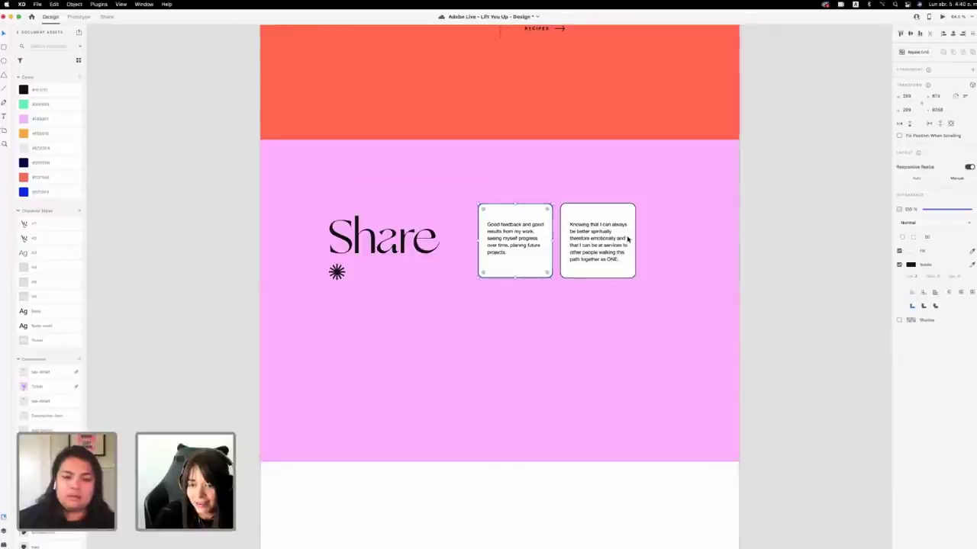
{"action": "left_click", "coordinate": [924, 294]}
{"action": "left_click", "coordinate": [823, 283]}
Duplicate the second card with its text to the right as a third card, keeping the spacing equal.
{"action": "left_click", "coordinate": [616, 255]}
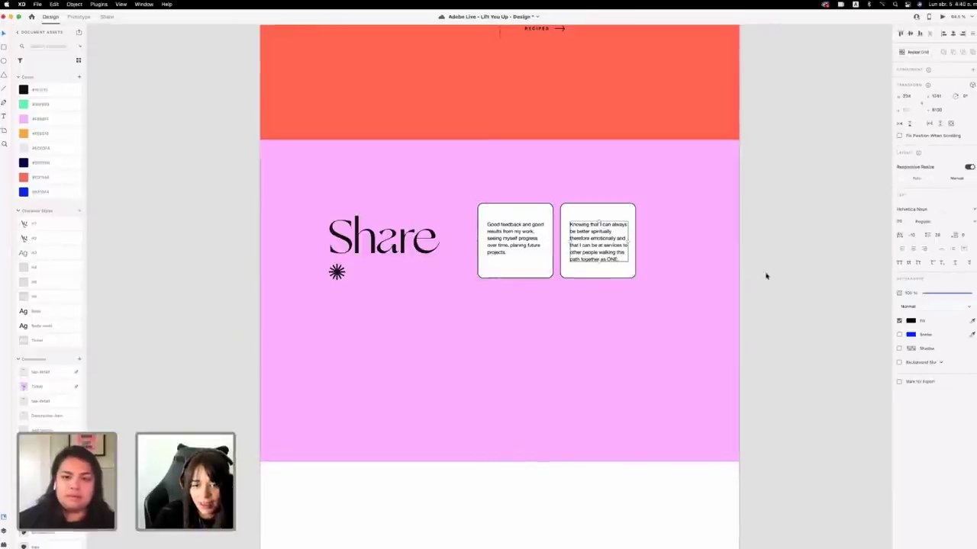
{"action": "left_click_drag", "start_coordinate": [818, 310], "coordinate": [604, 203]}
{"action": "left_click_drag", "start_coordinate": [619, 240], "coordinate": [695, 240]}
{"action": "key", "text": "super+z"}
{"action": "left_click", "coordinate": [620, 217], "text": "shift"}
{"action": "left_click_drag", "start_coordinate": [619, 217], "coordinate": [697, 219]}
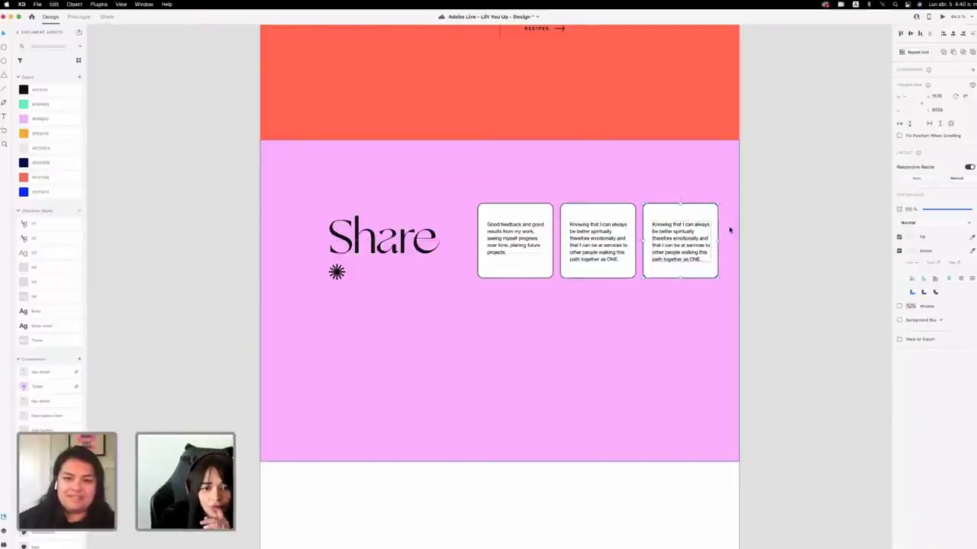
{"action": "left_click", "coordinate": [870, 292]}
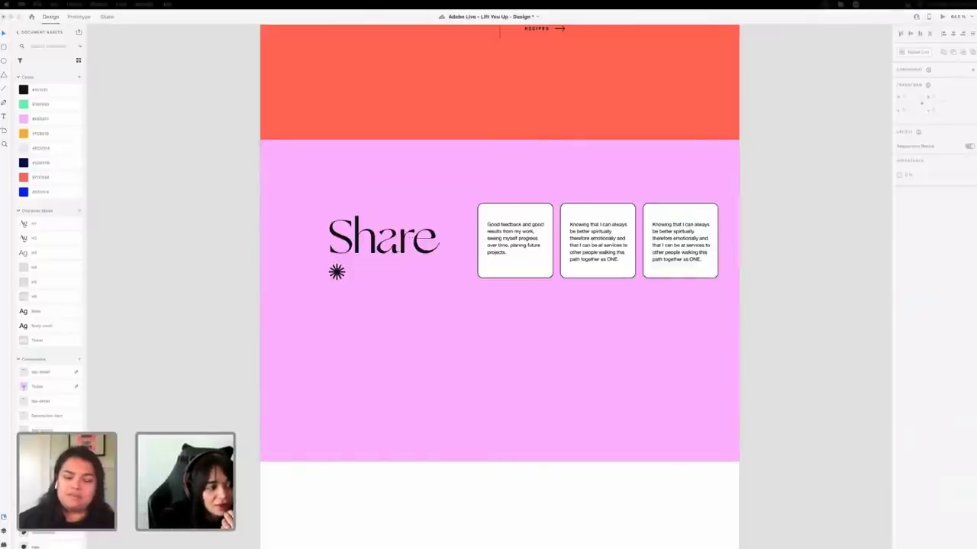
Set the third card's text to "Keep a playlist that you know puts you in the mood. Disconnecting, taking a shower and clearing my mind with no distractions.".
{"action": "double_click", "coordinate": [676, 232]}
{"action": "type", "text": "Keep a playlist that you know puts you in the mood. Disconnecting, taking a shower and clearing my mind with no distractions."}
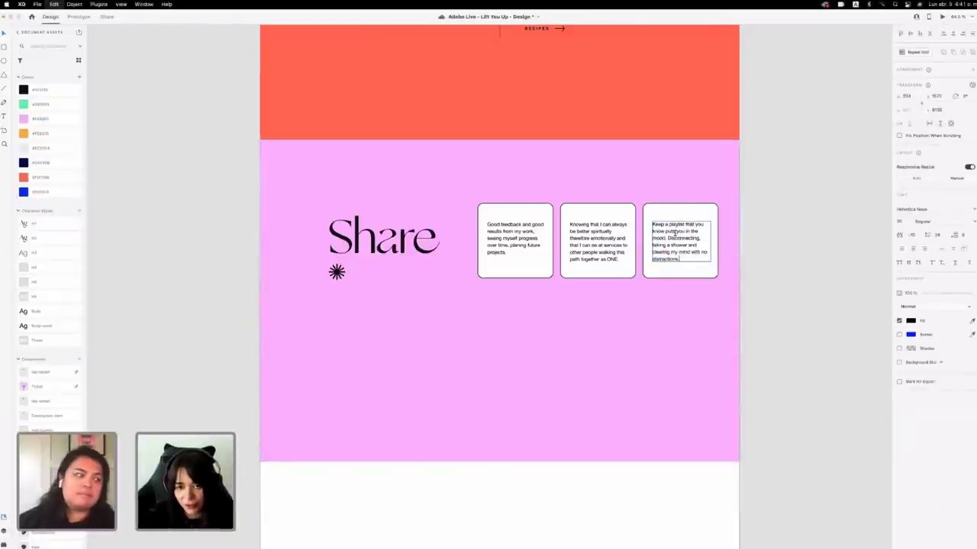
{"action": "left_click", "coordinate": [761, 261]}
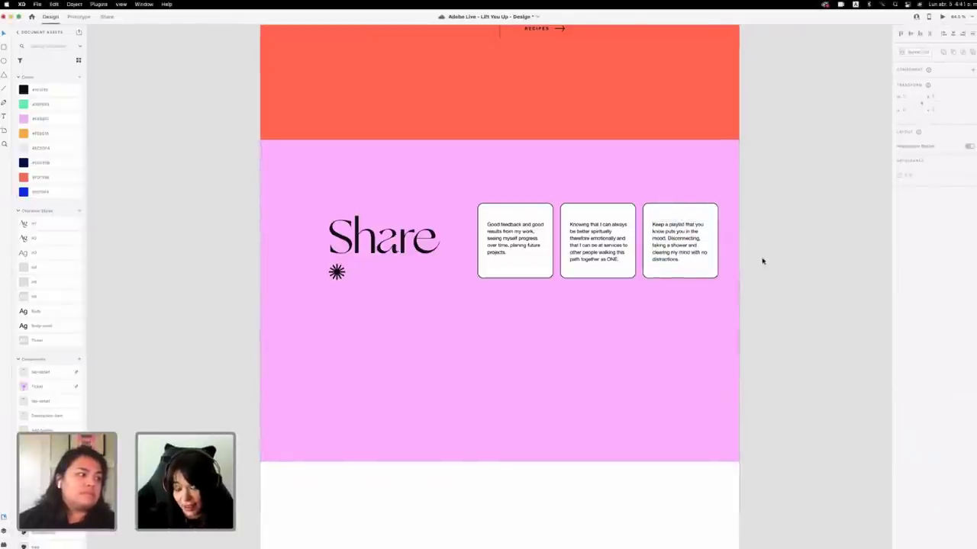
Shift the row of three cards slightly left, closer to the Share heading.
{"action": "left_click_drag", "start_coordinate": [780, 309], "coordinate": [502, 208]}
{"action": "left_click", "coordinate": [761, 286]}
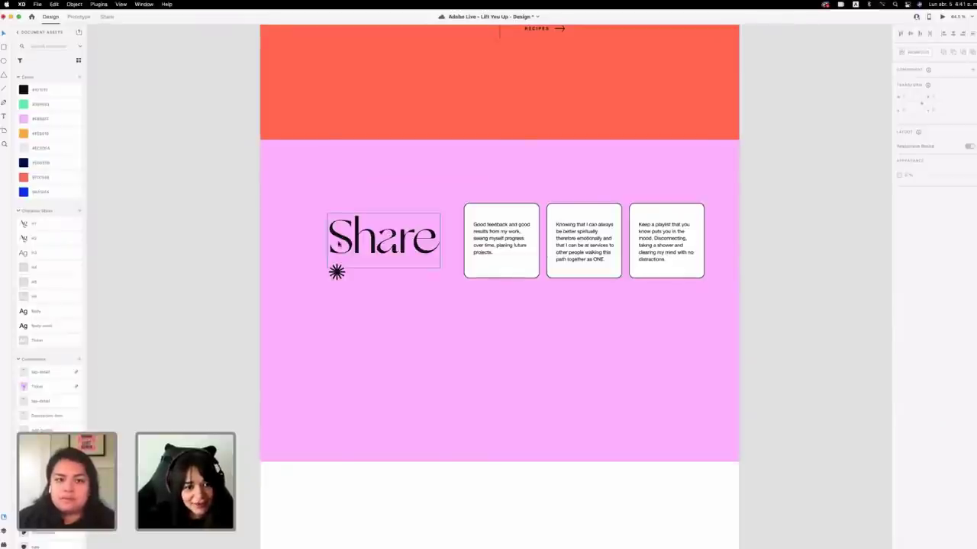
Copy the first card's text beside the asterisk, change it to "What motivates you?" and apply the Body character style.
{"action": "left_click_drag", "start_coordinate": [509, 238], "coordinate": [385, 282]}
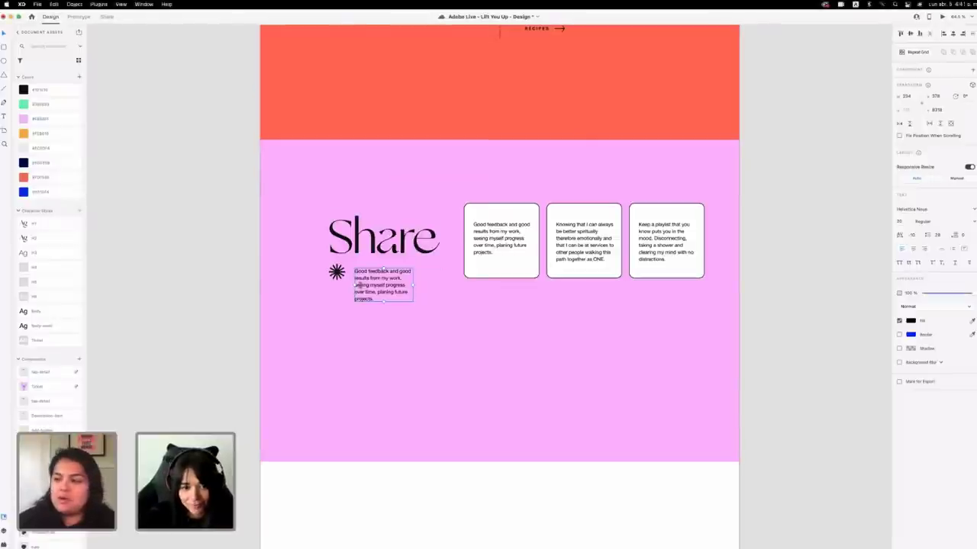
{"action": "type", "text": "What motivates you?"}
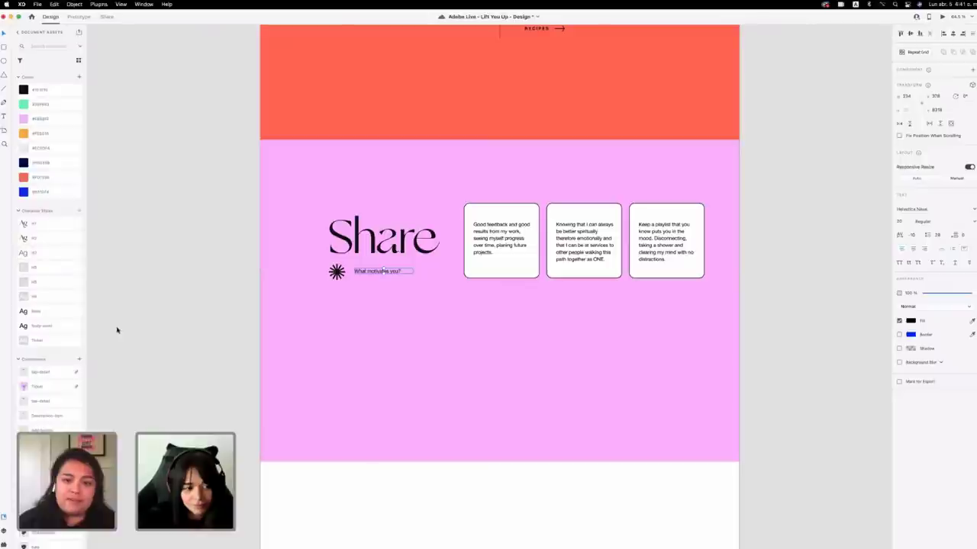
{"action": "left_click", "coordinate": [47, 314]}
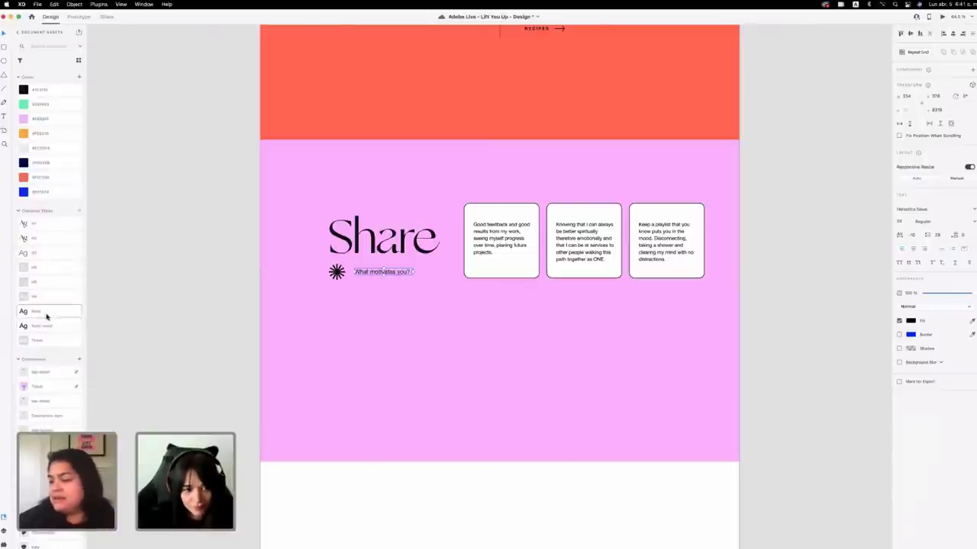
{"action": "left_click_drag", "start_coordinate": [371, 272], "coordinate": [375, 271]}
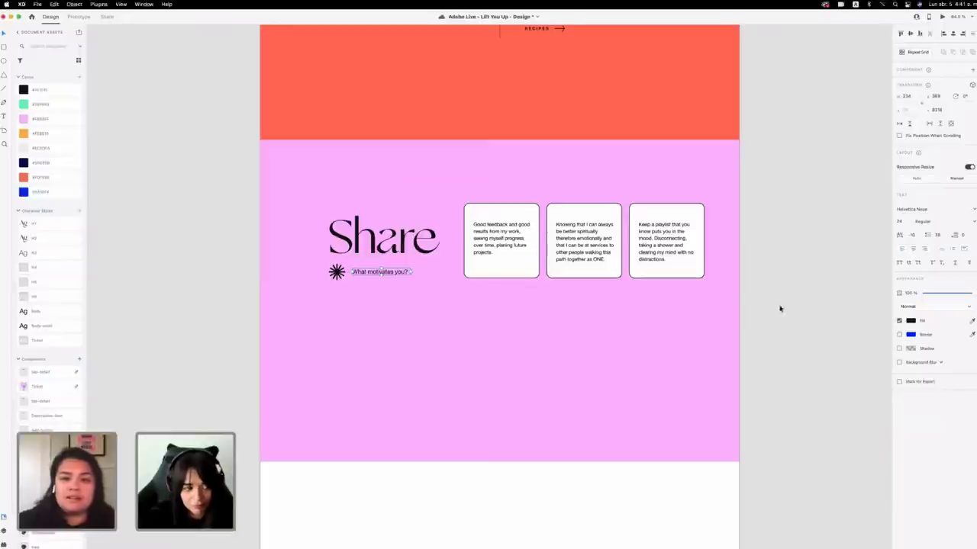
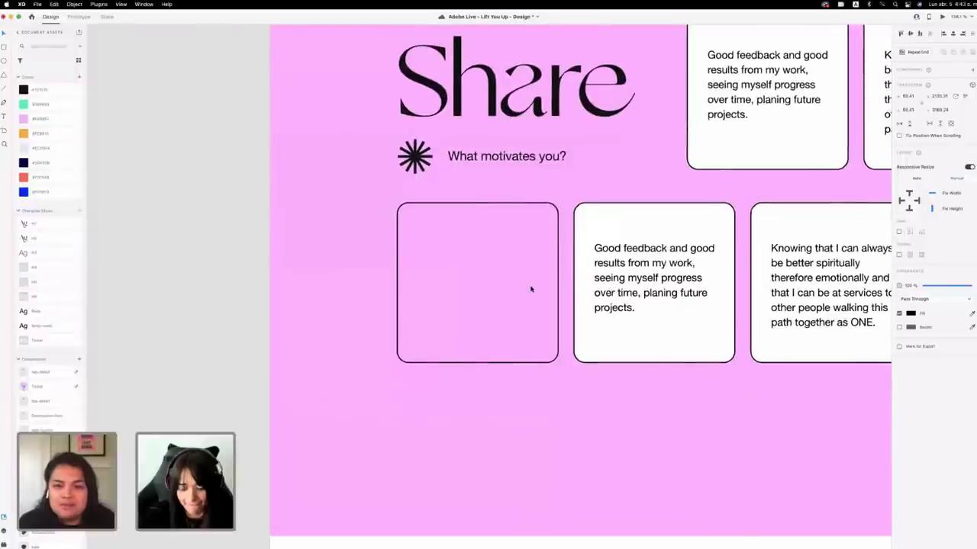
Paste a plus sign and centre it inside the empty outlined card below the Share heading.
{"action": "key", "text": "super+v"}
{"action": "mouse_move", "coordinate": [489, 288]}
{"action": "left_mouse_down"}
{"action": "mouse_move", "coordinate": [477, 275]}
{"action": "mouse_move", "coordinate": [477, 283]}
{"action": "left_mouse_up"}
{"action": "left_click", "coordinate": [512, 253]}
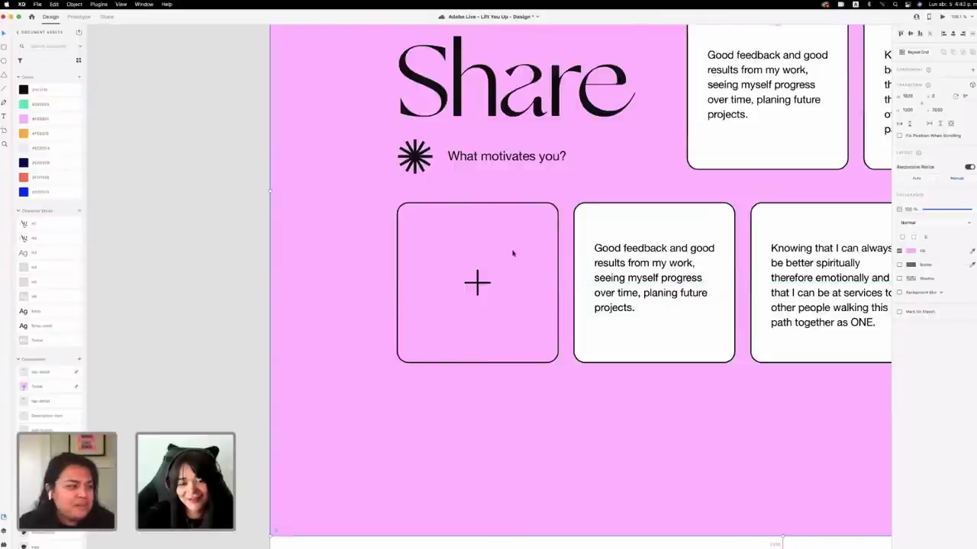
{"action": "key", "text": "super+0"}
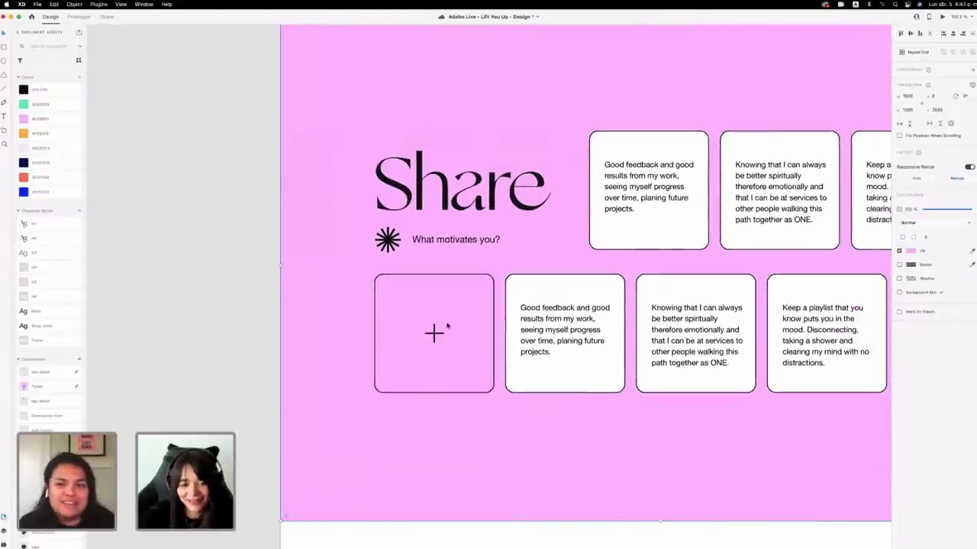
Compare the border of the outlined plus card with the white cards beside it and review the section layout.
{"action": "left_click", "coordinate": [436, 276]}
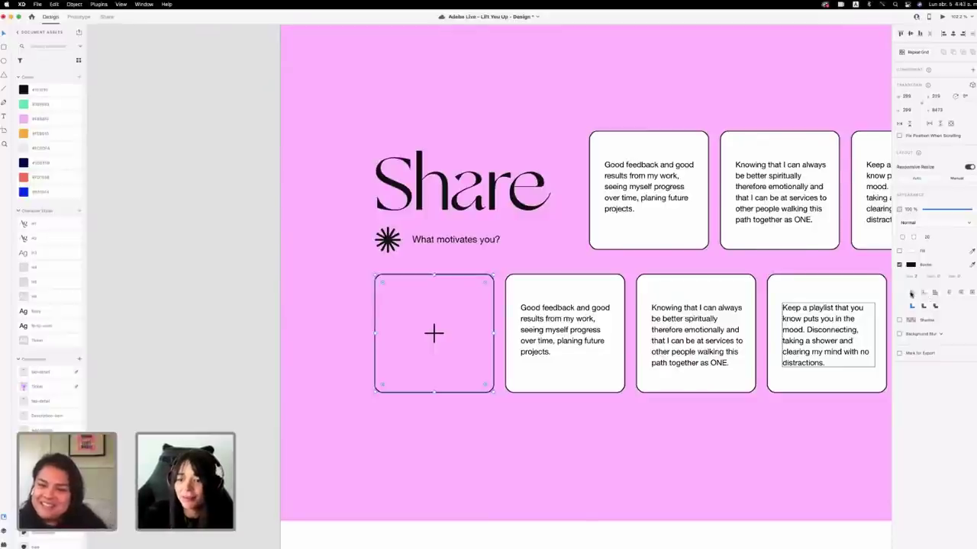
{"action": "left_click", "coordinate": [321, 249]}
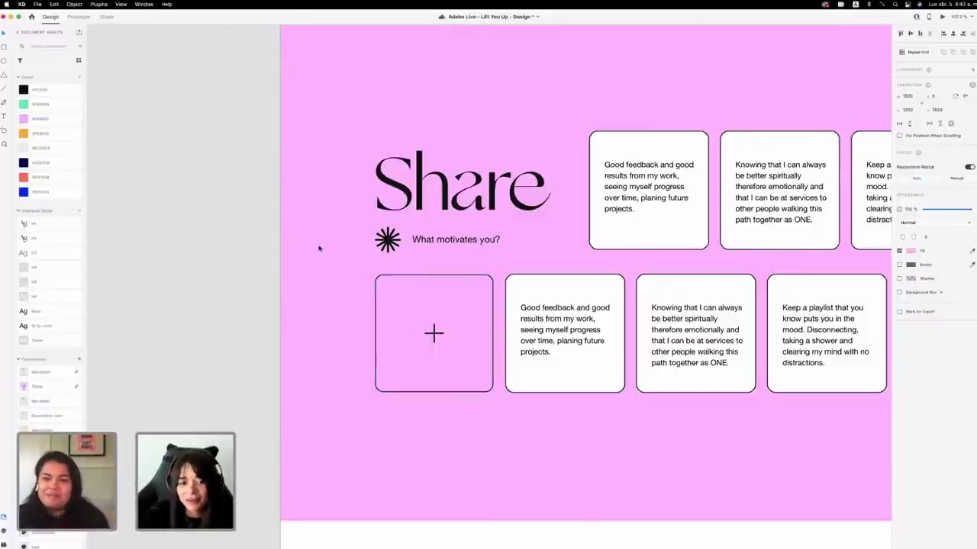
{"action": "left_click", "coordinate": [478, 279]}
{"action": "scroll", "coordinate": [479, 279], "scroll_direction": "right", "scroll_amount": 3}
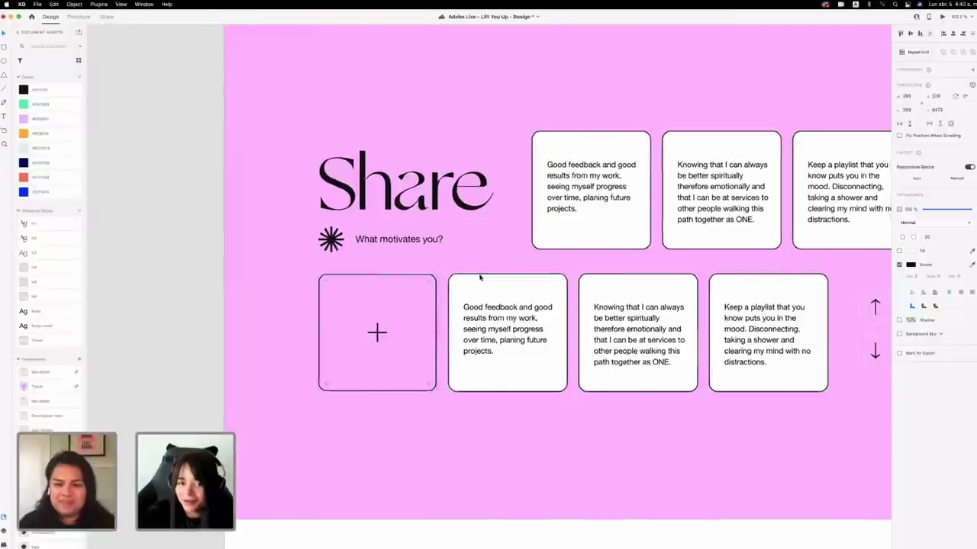
{"action": "scroll", "coordinate": [479, 279], "scroll_direction": "down", "scroll_amount": 2}
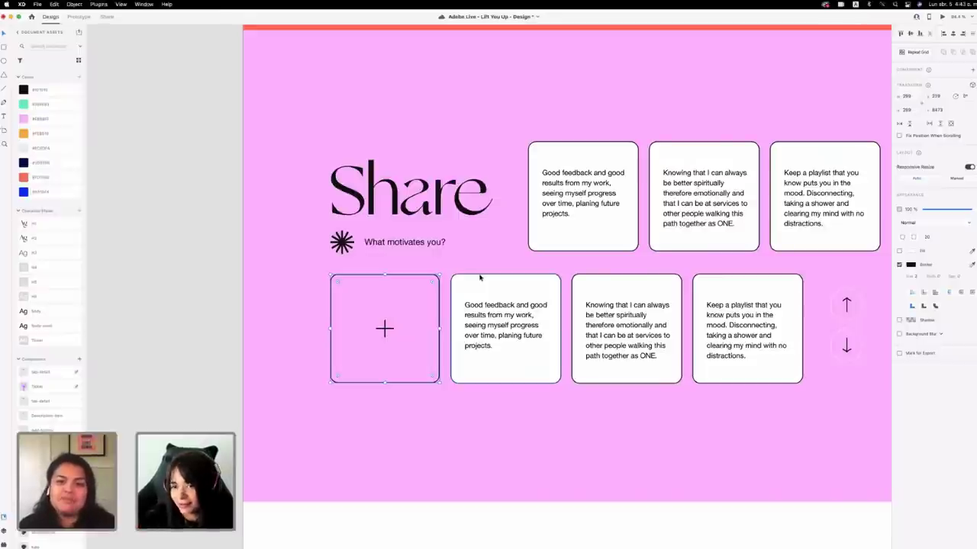
{"action": "scroll", "coordinate": [479, 279], "scroll_direction": "up", "scroll_amount": 1}
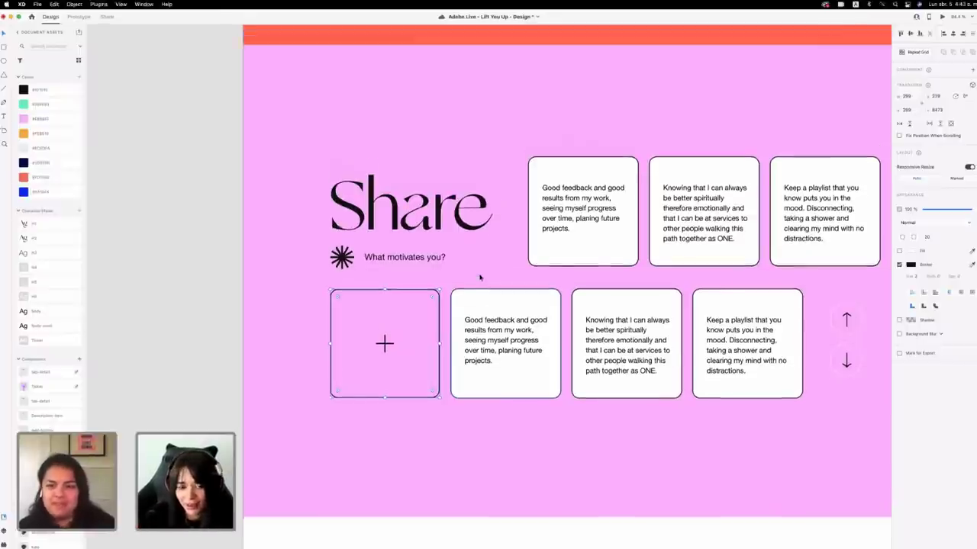
{"action": "scroll", "coordinate": [479, 278], "scroll_direction": "down", "scroll_amount": 2}
{"action": "scroll", "coordinate": [479, 278], "scroll_direction": "down", "scroll_amount": 5}
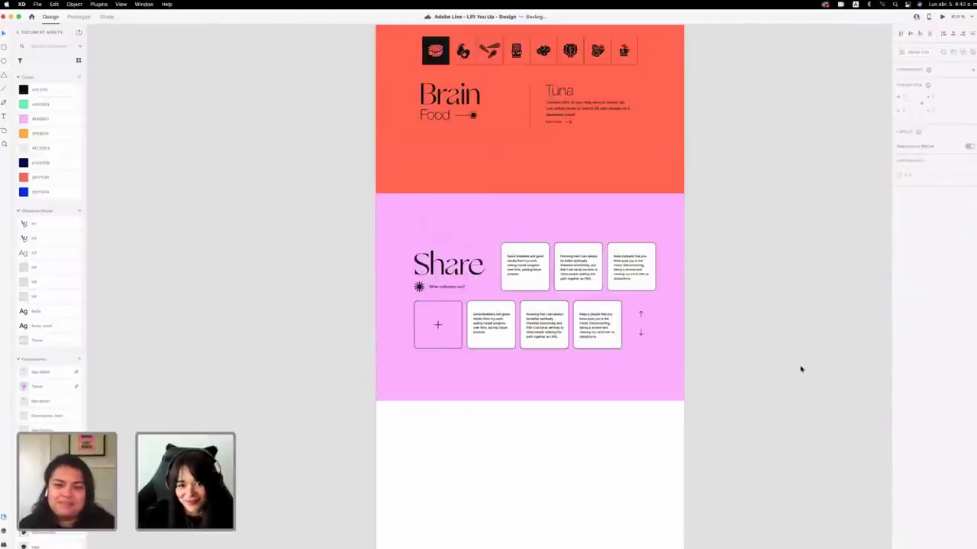
Select the Share heading, caption, cards and arrows together and nudge them slightly sideways within the pink section.
{"action": "left_click_drag", "start_coordinate": [763, 374], "coordinate": [417, 238]}
{"action": "left_click", "coordinate": [417, 237], "text": "shift"}
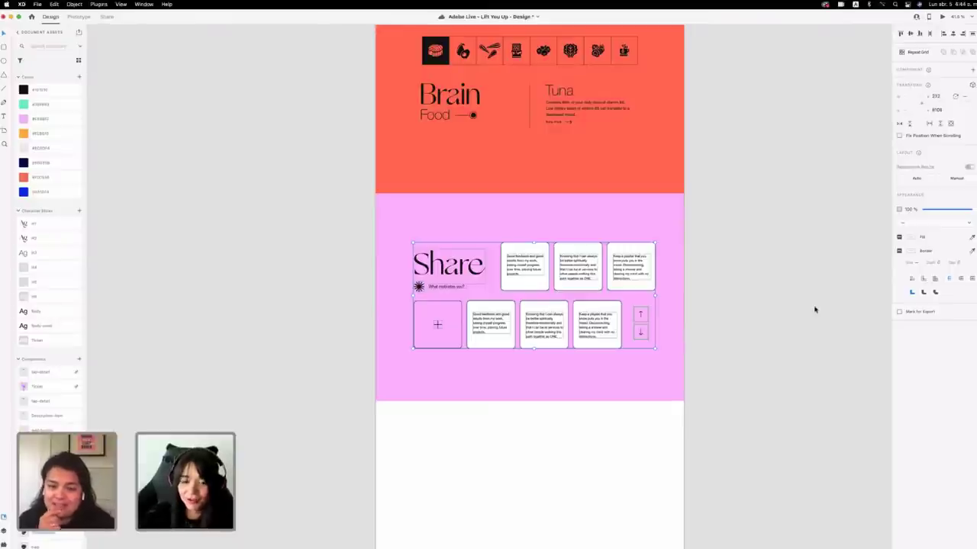
{"action": "key", "text": "super+s"}
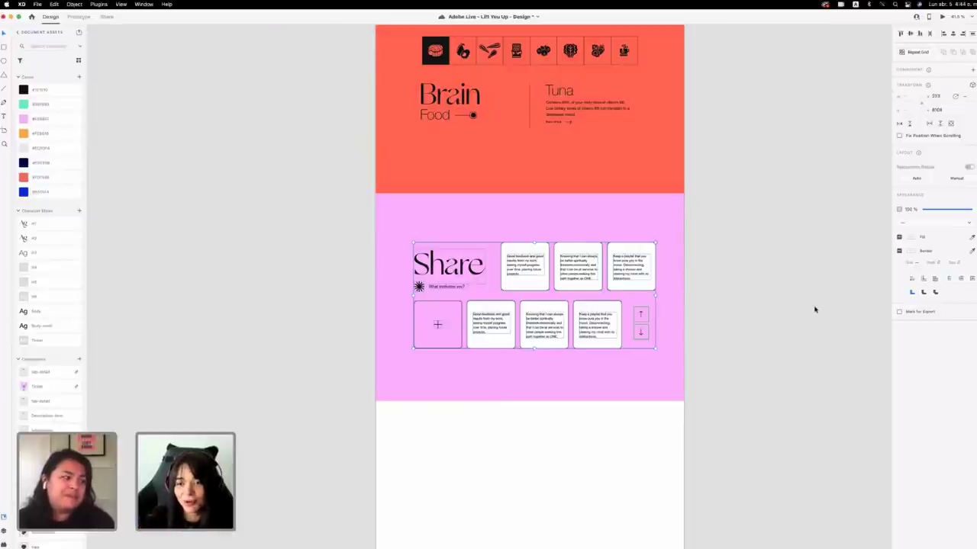
{"action": "key", "text": "Right"}
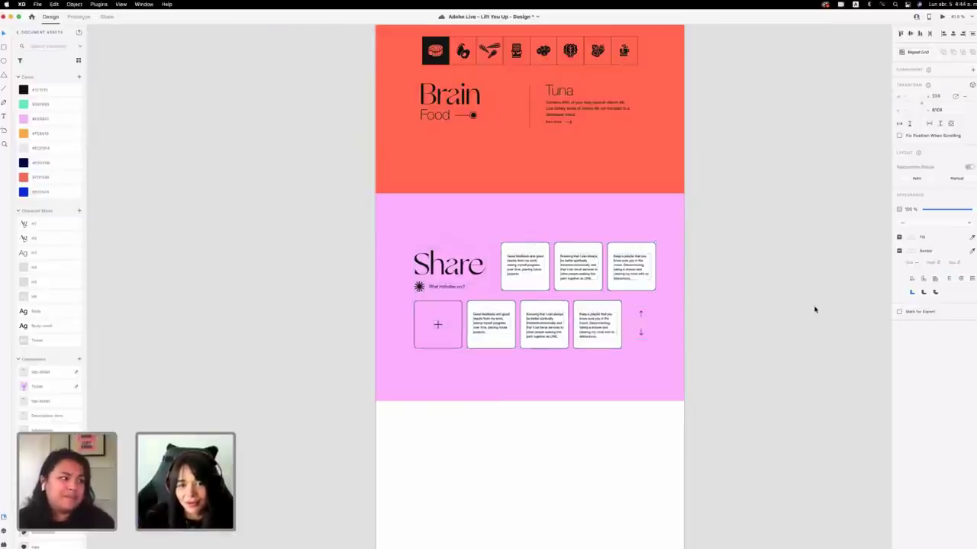
{"action": "key", "text": "super+z"}
{"action": "left_click", "coordinate": [833, 328]}
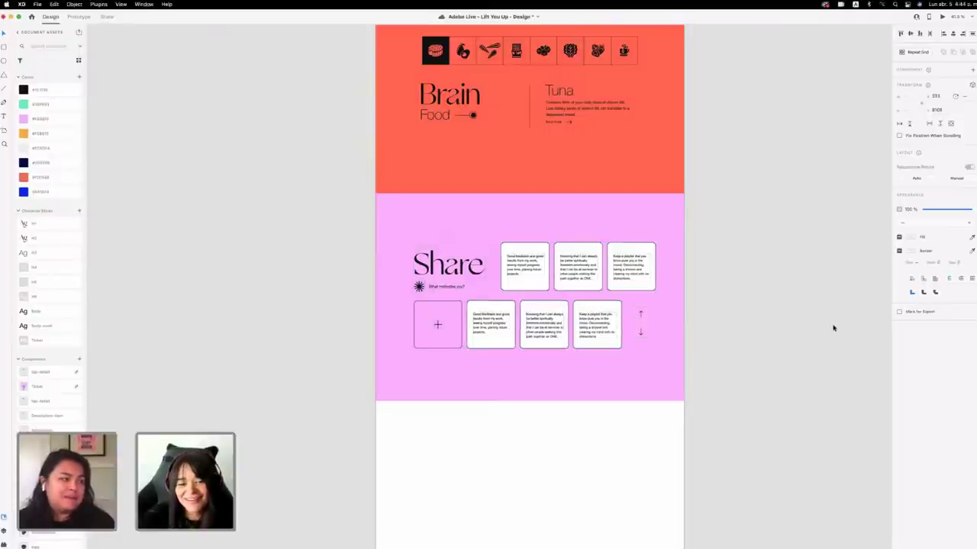
Duplicate the blue Reward background directly below the Share section and divide it into two half-width rectangles side by side.
{"action": "scroll", "coordinate": [833, 328], "scroll_direction": "down", "scroll_amount": 1}
{"action": "scroll", "coordinate": [833, 328], "scroll_direction": "down", "scroll_amount": 3}
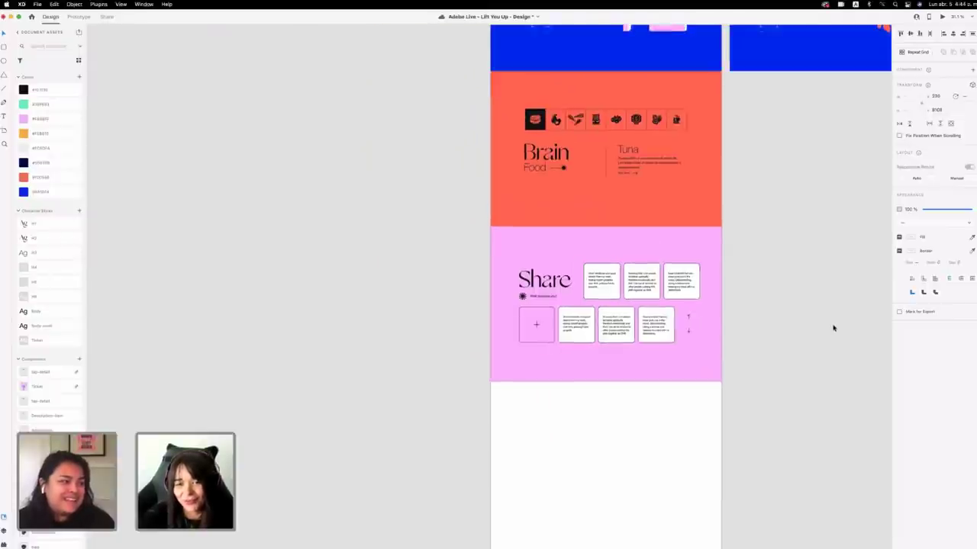
{"action": "scroll", "coordinate": [833, 328], "scroll_direction": "up", "scroll_amount": 1}
{"action": "scroll", "coordinate": [833, 328], "scroll_direction": "down", "scroll_amount": 2}
{"action": "scroll", "coordinate": [834, 328], "scroll_direction": "right", "scroll_amount": 2}
{"action": "scroll", "coordinate": [834, 328], "scroll_direction": "right", "scroll_amount": 1}
{"action": "left_click", "coordinate": [659, 322]}
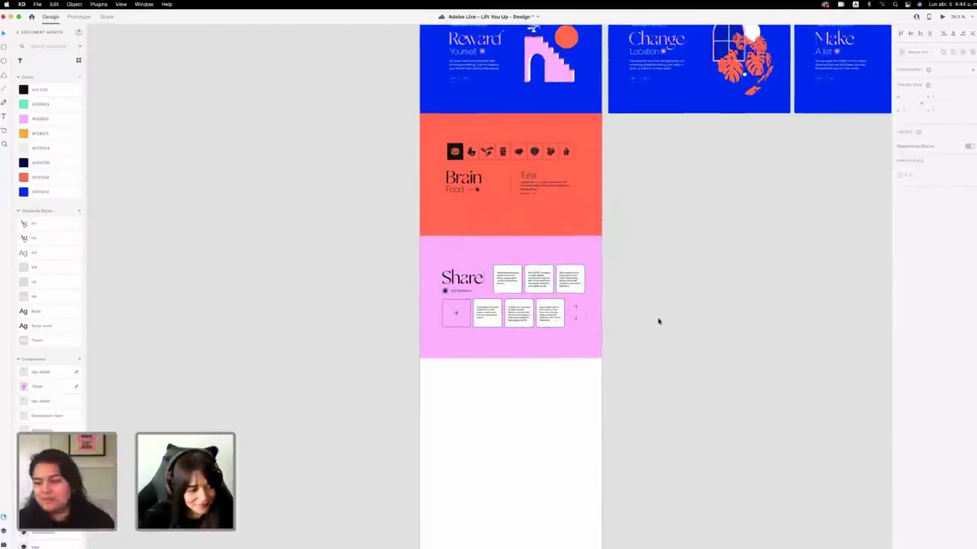
{"action": "scroll", "coordinate": [653, 316], "scroll_direction": "down", "scroll_amount": 3}
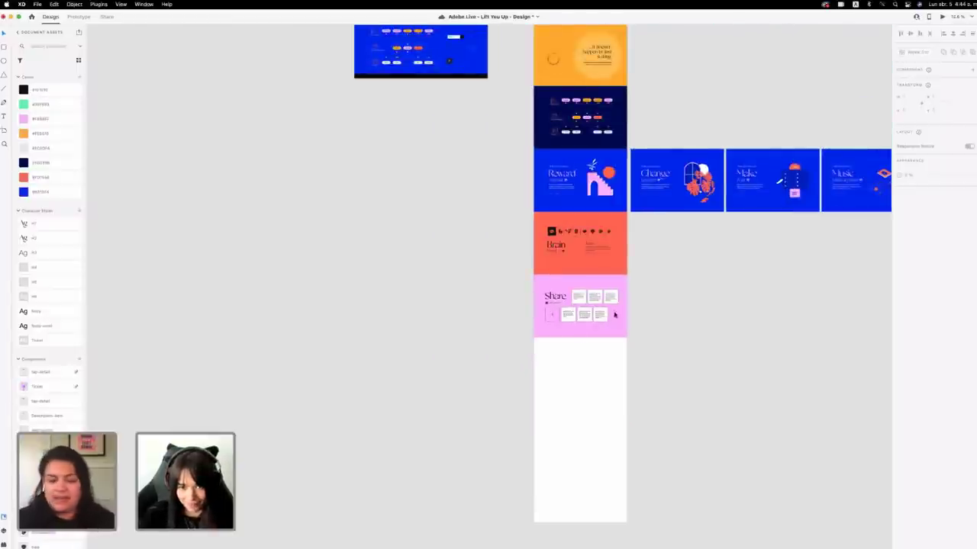
{"action": "left_click_drag", "start_coordinate": [585, 163], "coordinate": [586, 395]}
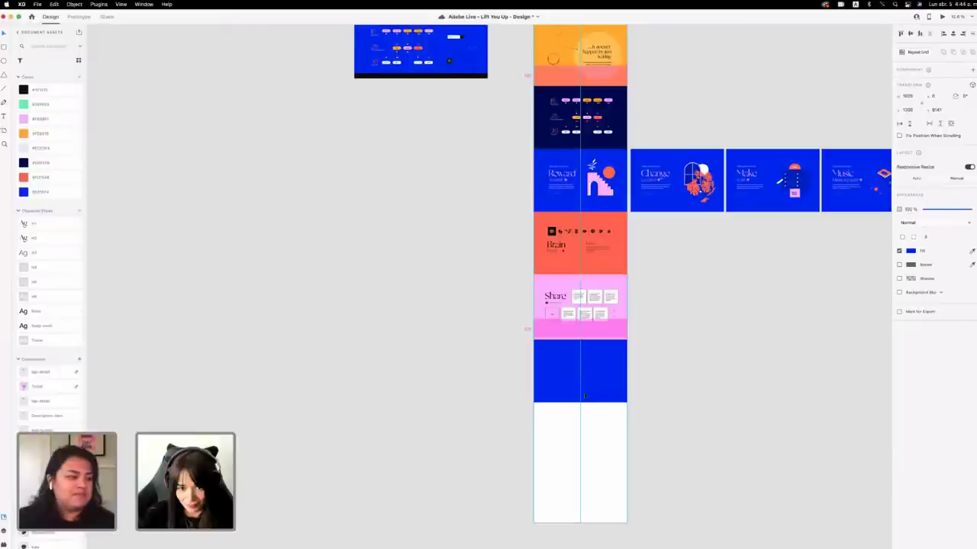
{"action": "left_click_drag", "start_coordinate": [591, 396], "coordinate": [595, 372]}
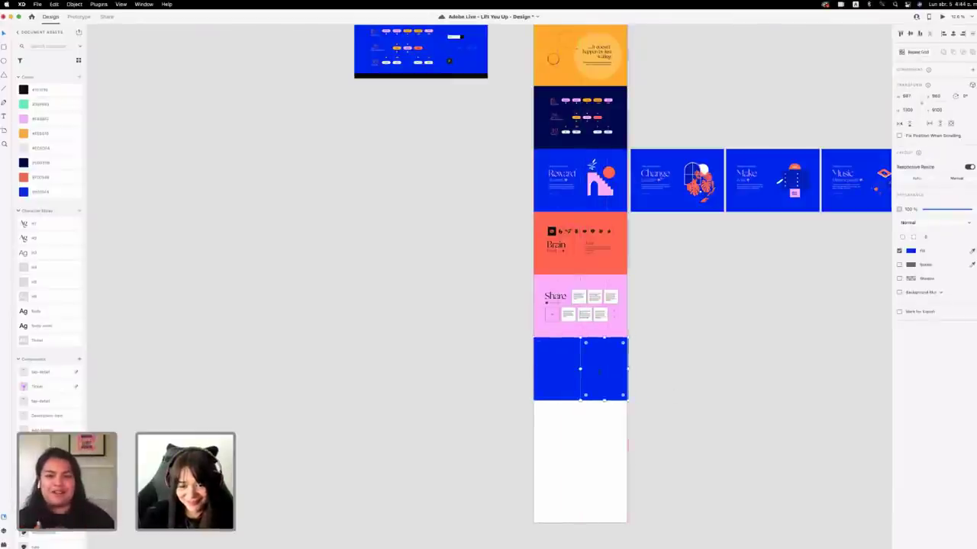
Fill the right half of the new section with the dark navy sampled from the navy section above.
{"action": "left_click", "coordinate": [973, 251]}
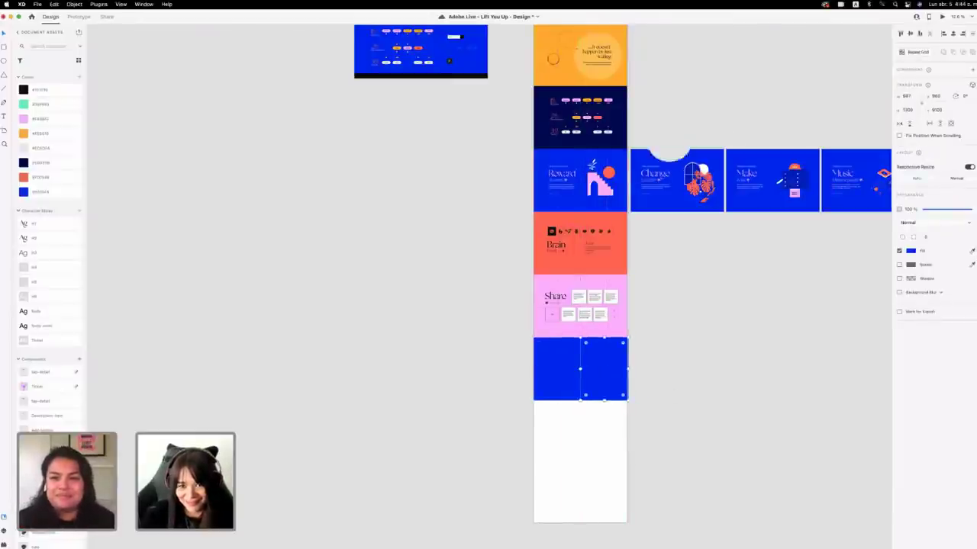
{"action": "left_click", "coordinate": [615, 143]}
{"action": "scroll", "coordinate": [600, 387], "scroll_direction": "up", "scroll_amount": 4}
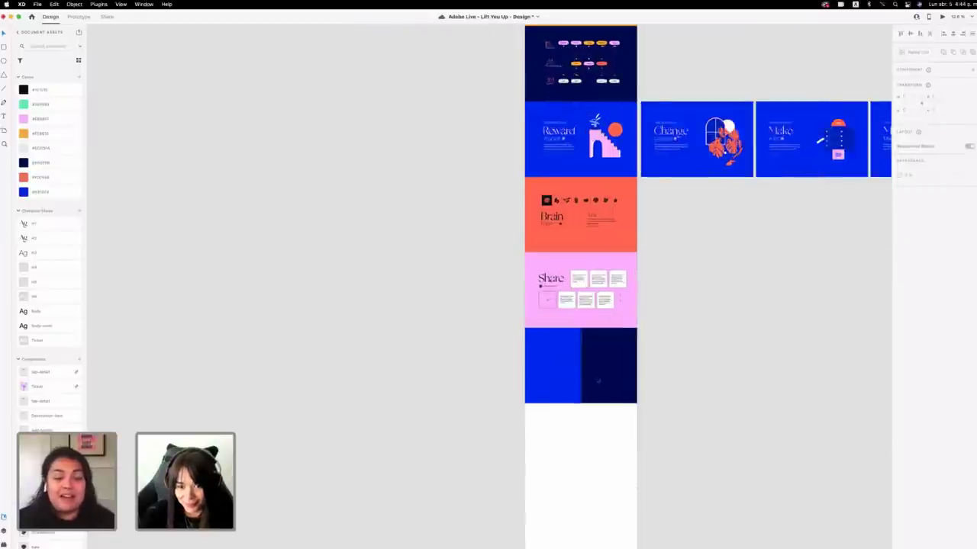
{"action": "left_click", "coordinate": [567, 362]}
{"action": "left_click", "coordinate": [609, 366]}
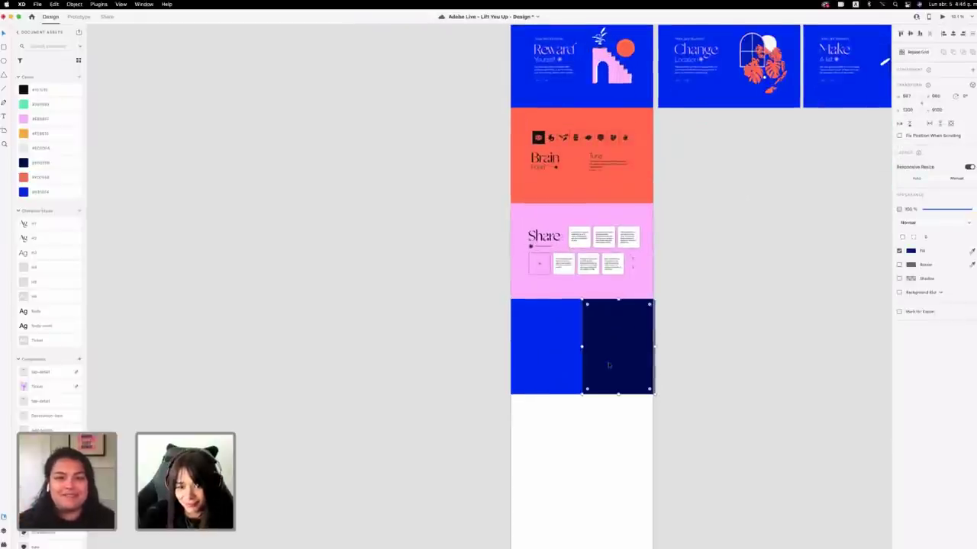
Align the blue and navy rectangles so they meet without a gap and end at the artboard's right edge.
{"action": "left_click", "coordinate": [703, 362]}
{"action": "left_click", "coordinate": [566, 351]}
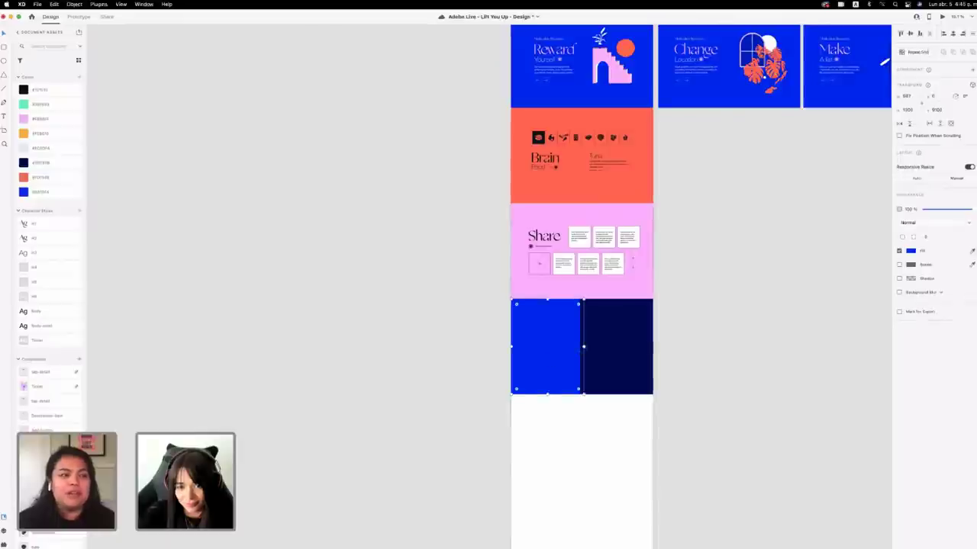
{"action": "left_click", "coordinate": [598, 348]}
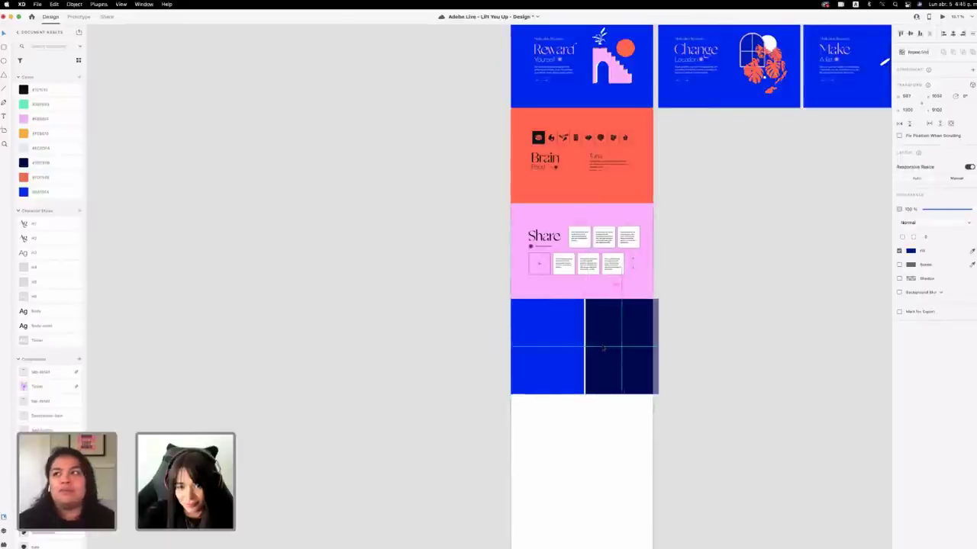
{"action": "left_click", "coordinate": [544, 348], "text": "shift"}
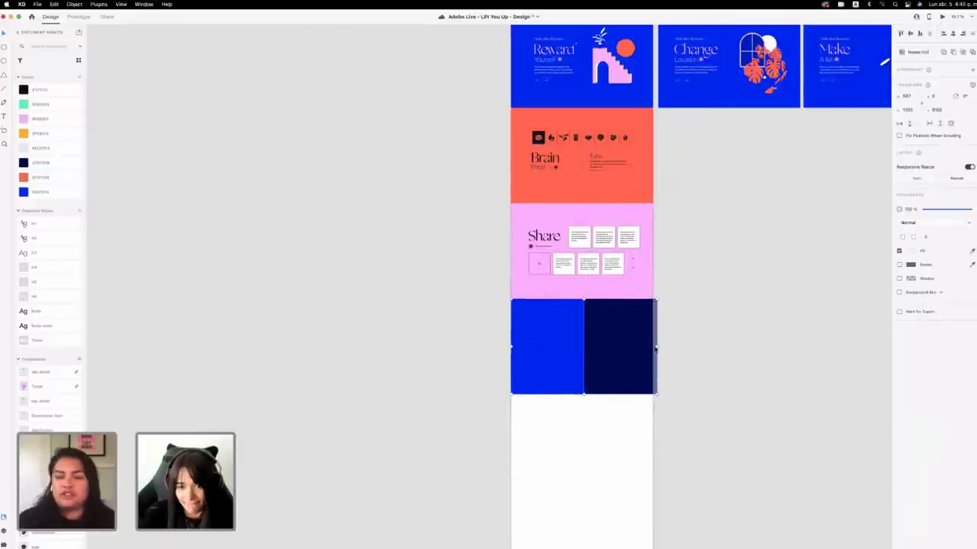
{"action": "left_click_drag", "start_coordinate": [657, 347], "coordinate": [611, 352]}
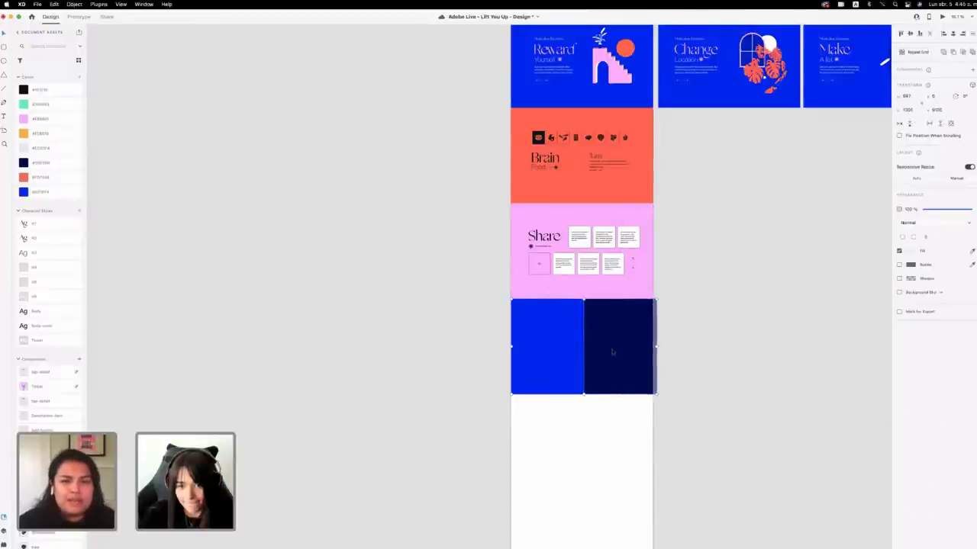
{"action": "left_click", "coordinate": [702, 357]}
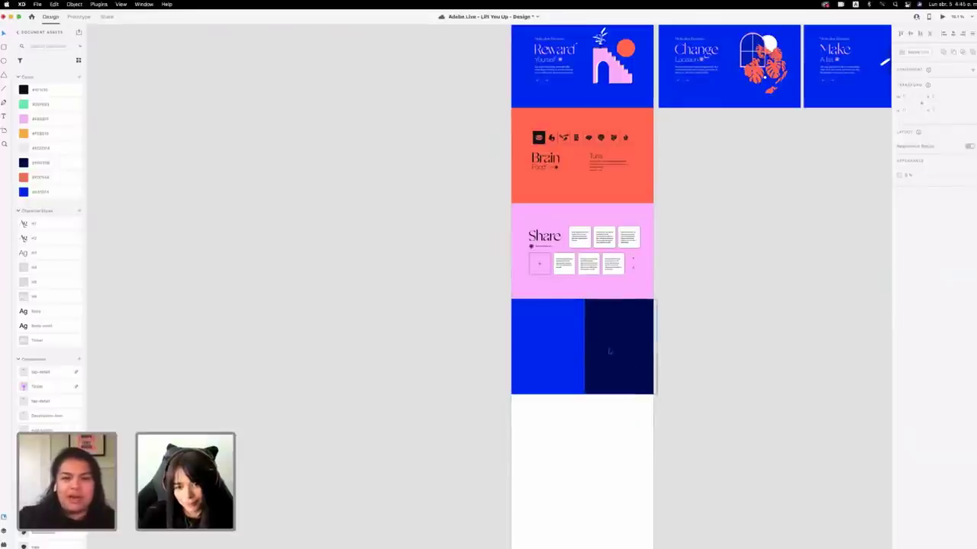
{"action": "left_click", "coordinate": [610, 353]}
{"action": "left_click_drag", "start_coordinate": [610, 353], "coordinate": [606, 352]}
{"action": "left_click", "coordinate": [718, 367]}
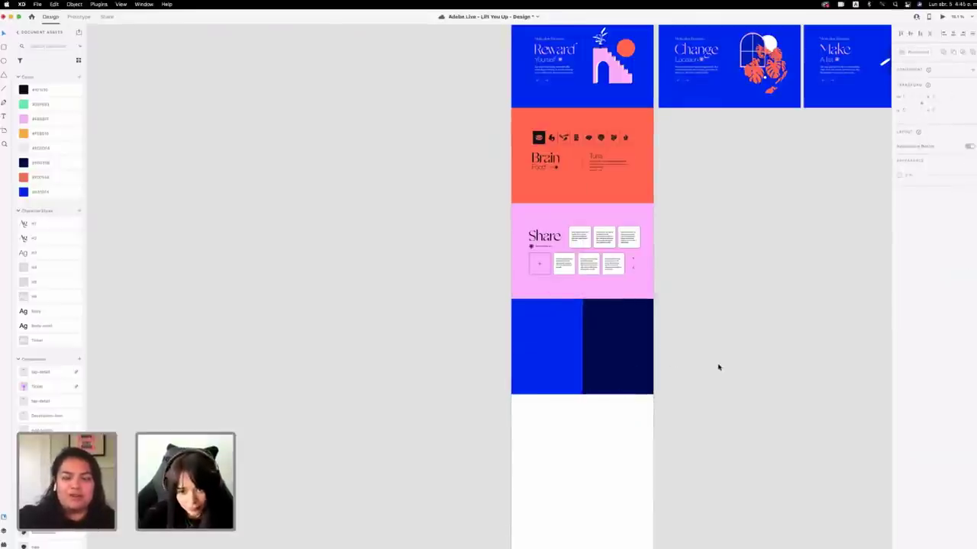
Copy the Share heading onto the blue half of the new section and recolour it with the light off-white document colour.
{"action": "scroll", "coordinate": [718, 367], "scroll_direction": "down", "scroll_amount": 3}
{"action": "scroll", "coordinate": [718, 367], "scroll_direction": "up", "scroll_amount": 1}
{"action": "scroll", "coordinate": [718, 367], "scroll_direction": "right", "scroll_amount": 1}
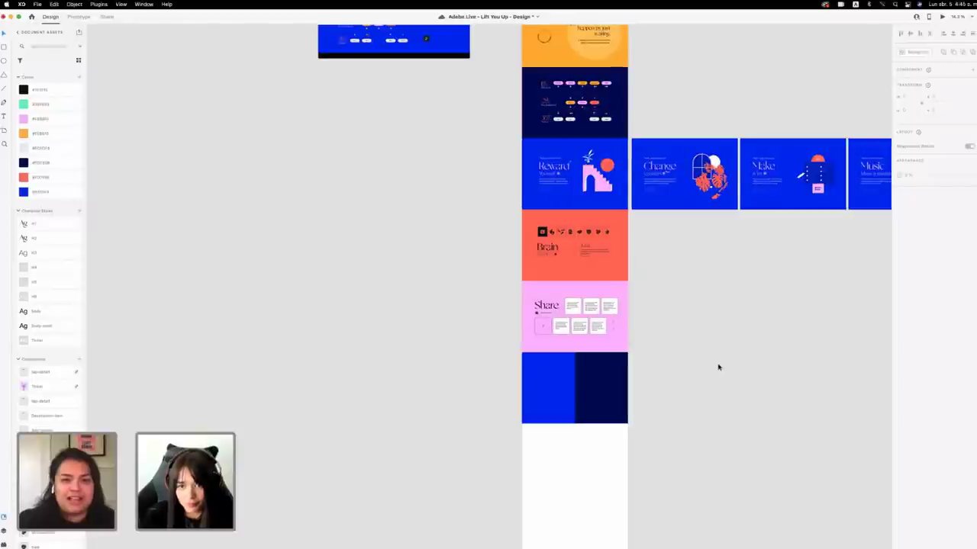
{"action": "scroll", "coordinate": [718, 367], "scroll_direction": "up", "scroll_amount": 3}
{"action": "scroll", "coordinate": [718, 367], "scroll_direction": "right", "scroll_amount": 1}
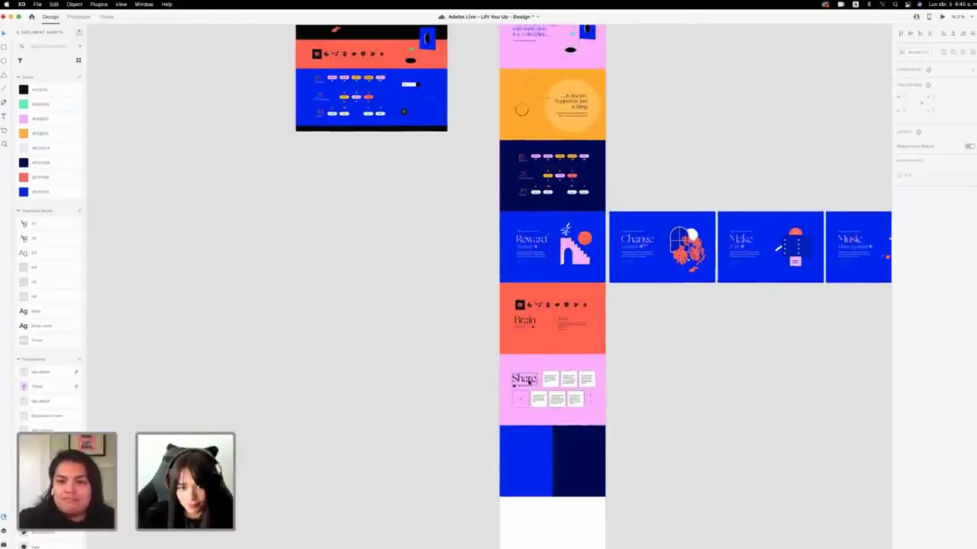
{"action": "left_click_drag", "start_coordinate": [528, 381], "coordinate": [530, 456]}
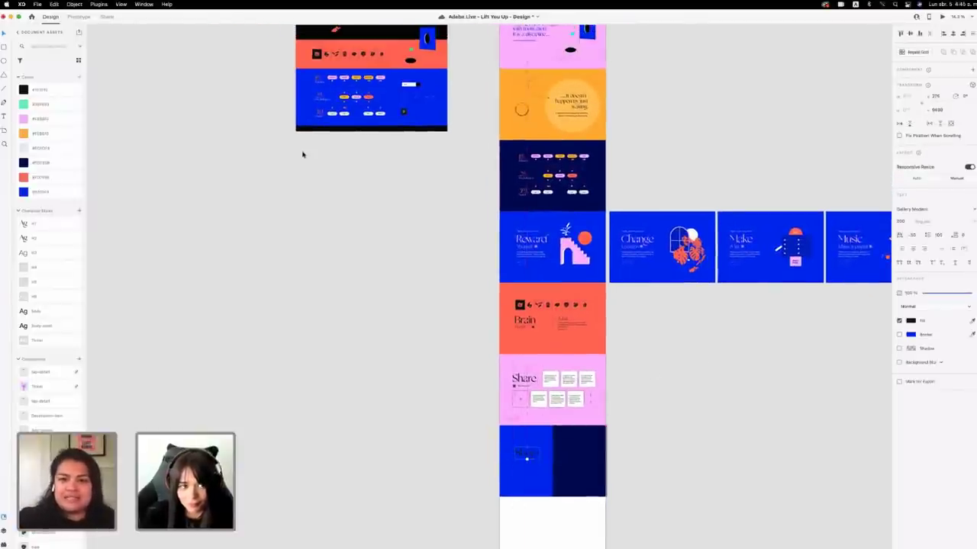
{"action": "left_click", "coordinate": [40, 147]}
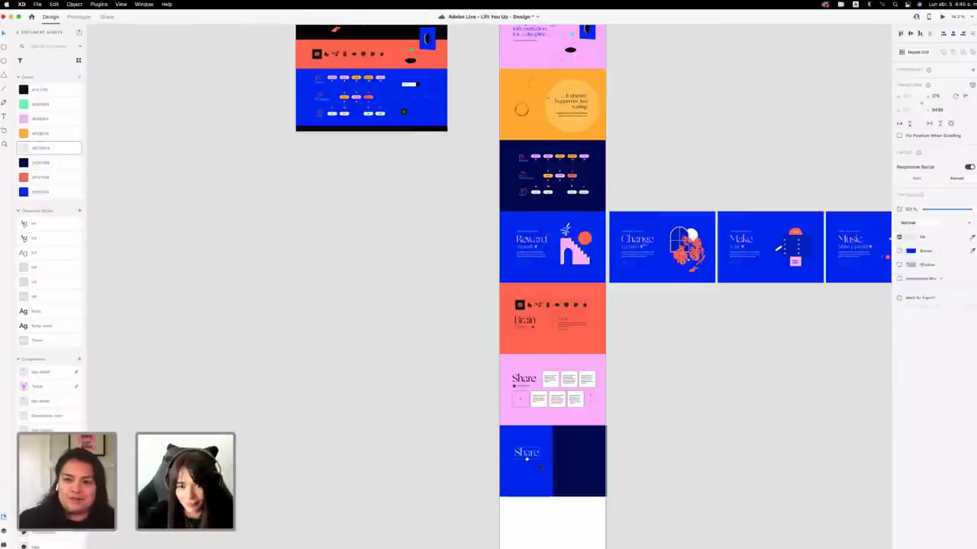
Replace the copied Share heading's text on the blue half with "Self-doubt".
{"action": "scroll", "coordinate": [534, 461], "scroll_direction": "up", "scroll_amount": 3}
{"action": "scroll", "coordinate": [532, 461], "scroll_direction": "down", "scroll_amount": 1}
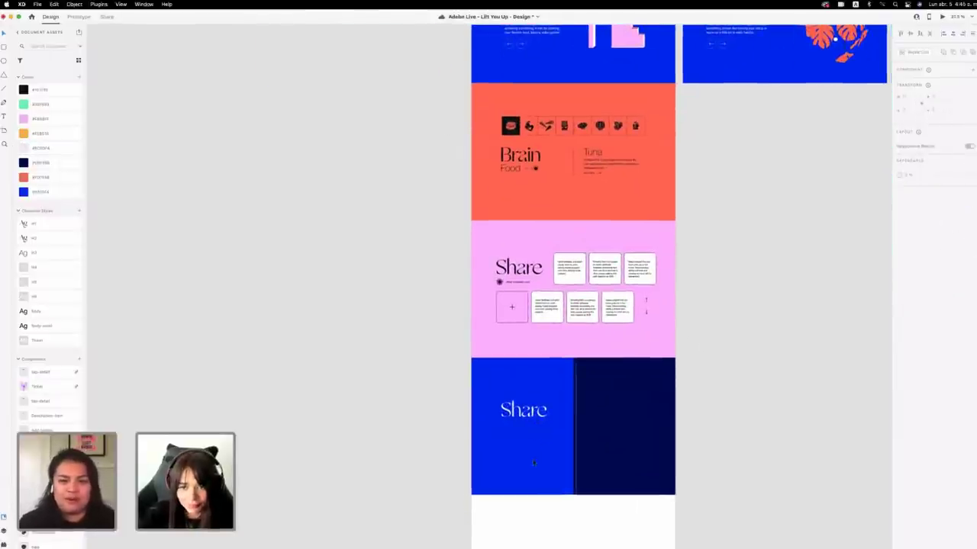
{"action": "scroll", "coordinate": [532, 460], "scroll_direction": "up", "scroll_amount": 1}
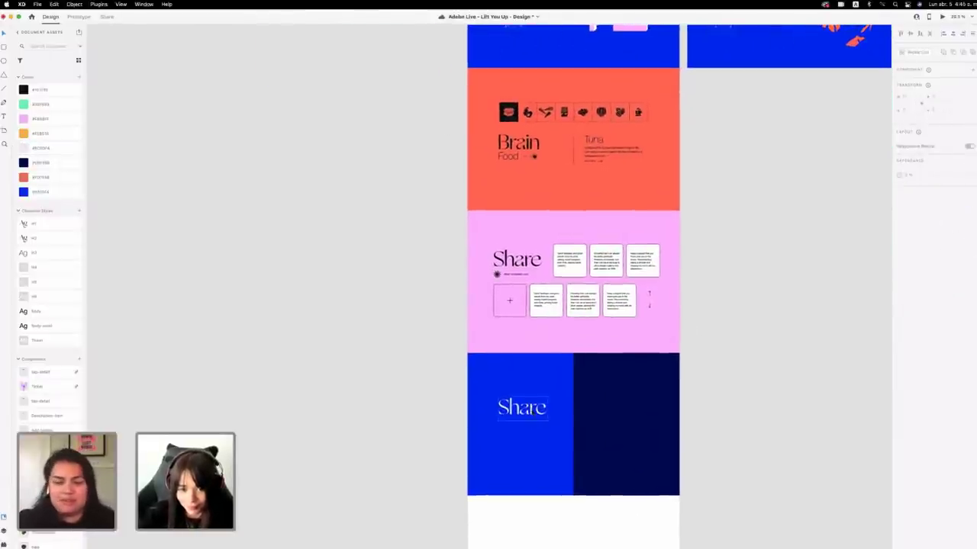
{"action": "left_click", "coordinate": [532, 412]}
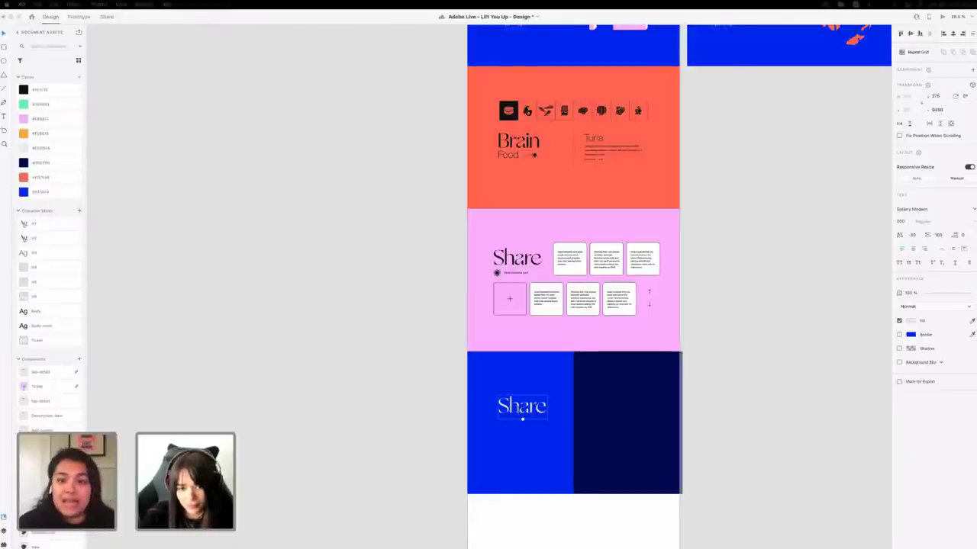
{"action": "key", "text": "super+a"}
{"action": "type", "text": "Self-doubt"}
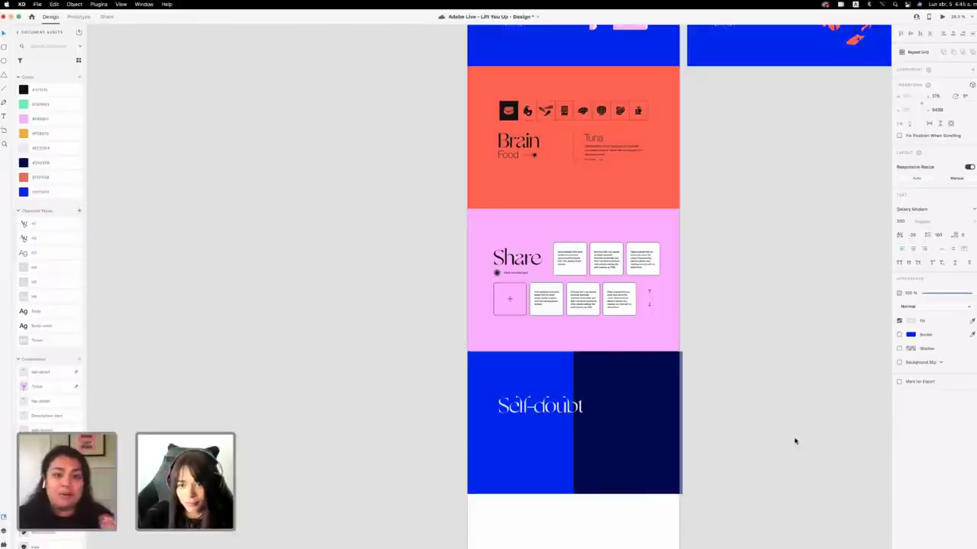
{"action": "key", "text": "Escape"}
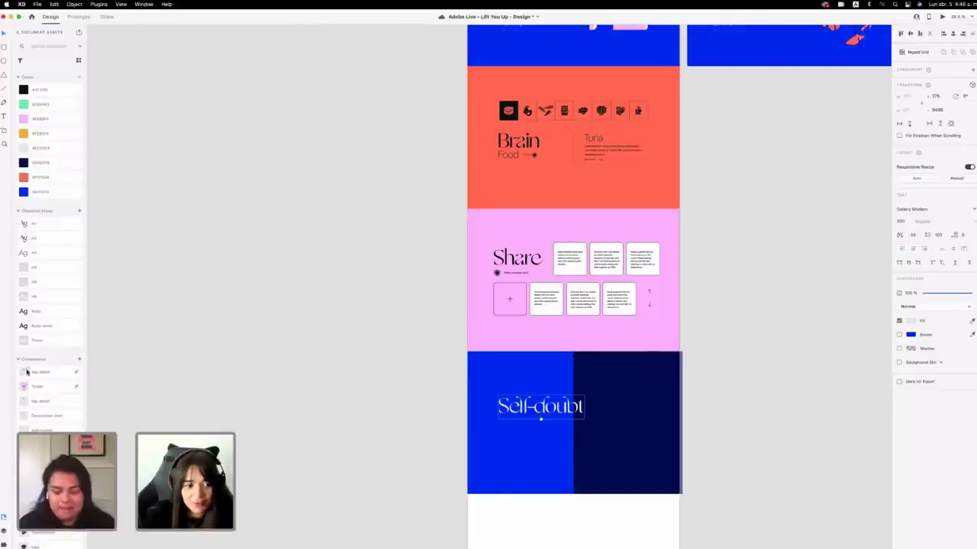
Apply the H2 character style to the Self-doubt heading.
{"action": "scroll", "coordinate": [37, 365], "scroll_direction": "down", "scroll_amount": 3}
{"action": "scroll", "coordinate": [37, 365], "scroll_direction": "down", "scroll_amount": 10}
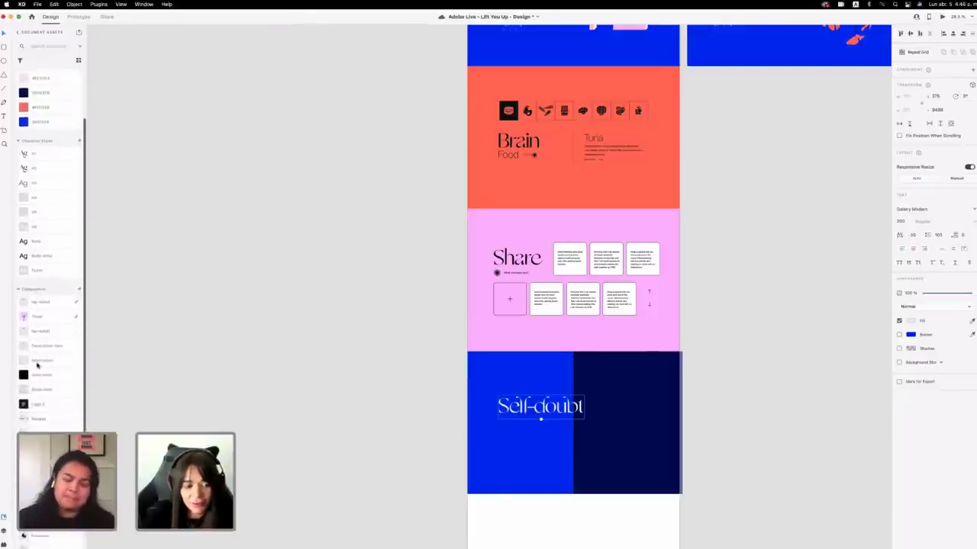
{"action": "scroll", "coordinate": [37, 365], "scroll_direction": "up", "scroll_amount": 10}
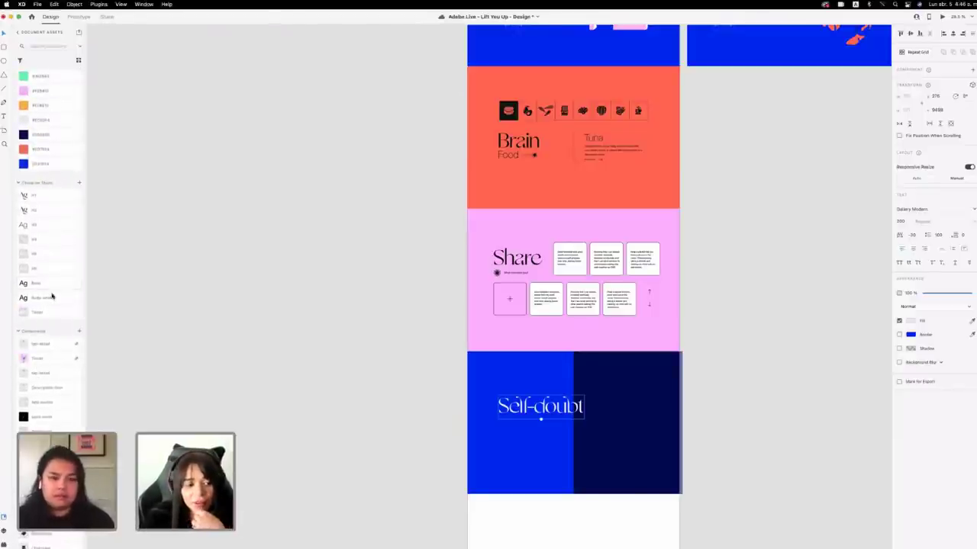
{"action": "mouse_move", "coordinate": [58, 281]}
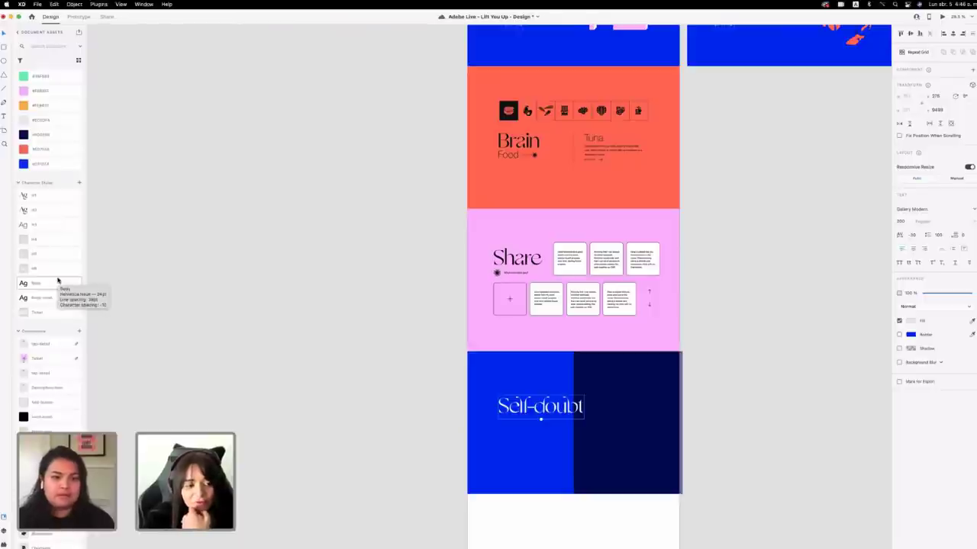
{"action": "mouse_move", "coordinate": [40, 253]}
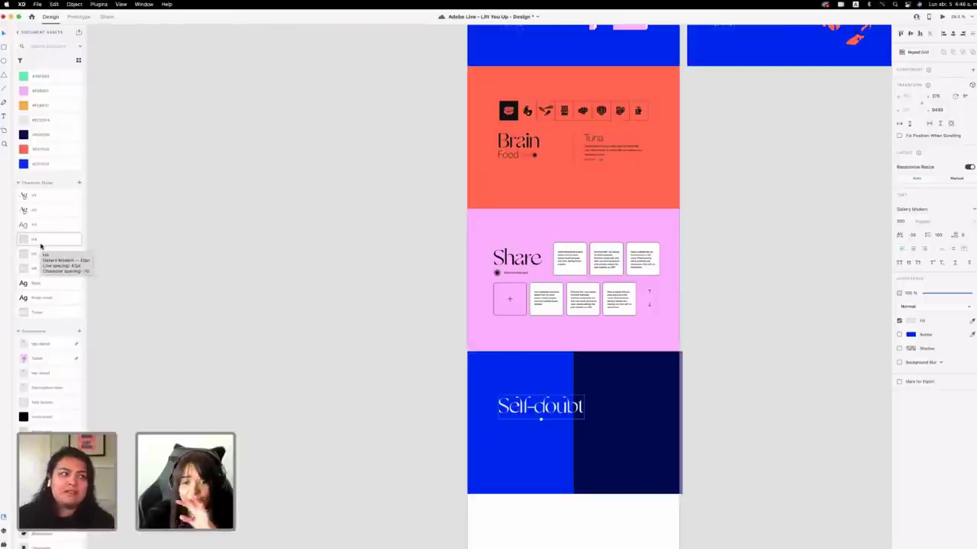
{"action": "mouse_move", "coordinate": [47, 222]}
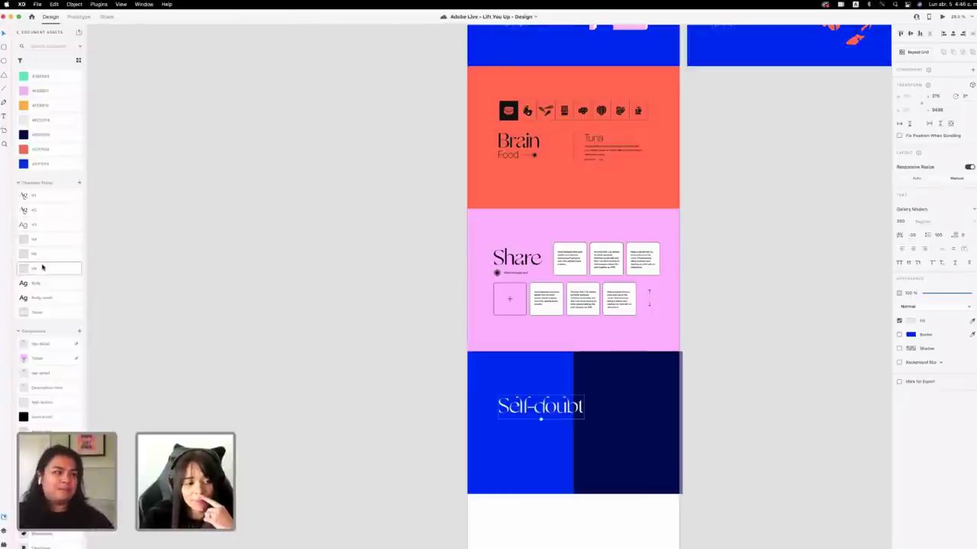
{"action": "left_click", "coordinate": [40, 244]}
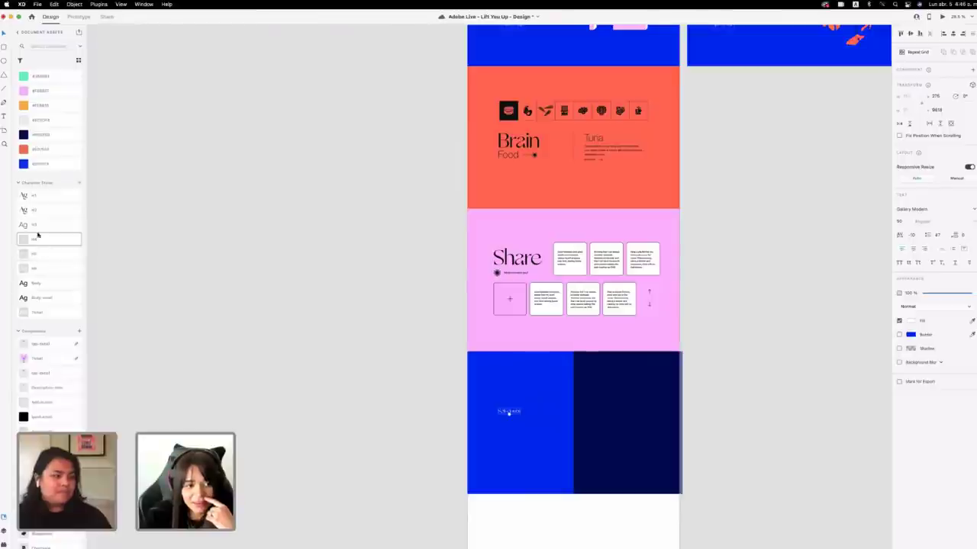
{"action": "left_click", "coordinate": [38, 213]}
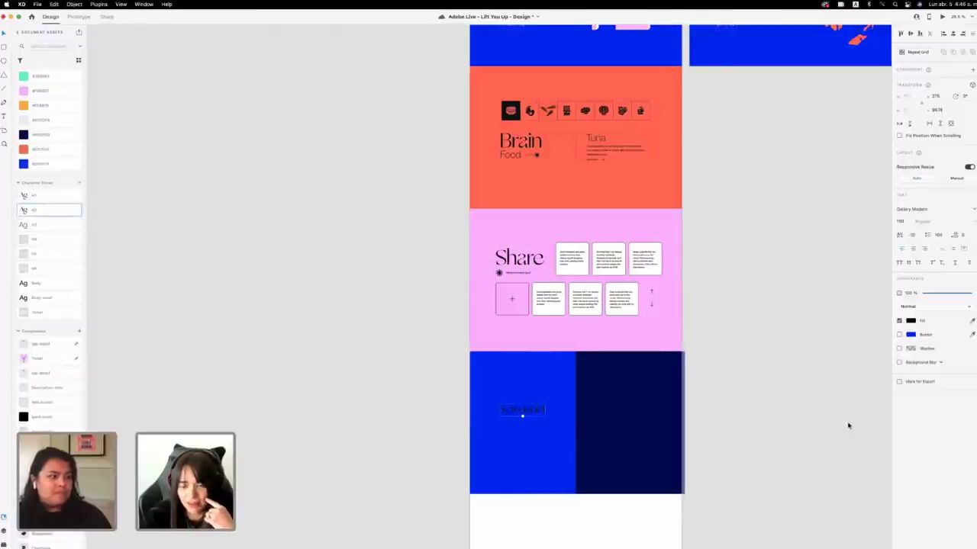
Recolour the Self-doubt heading white and move it higher on the blue half, aligned with the left edge of the Share content.
{"action": "left_click", "coordinate": [911, 321]}
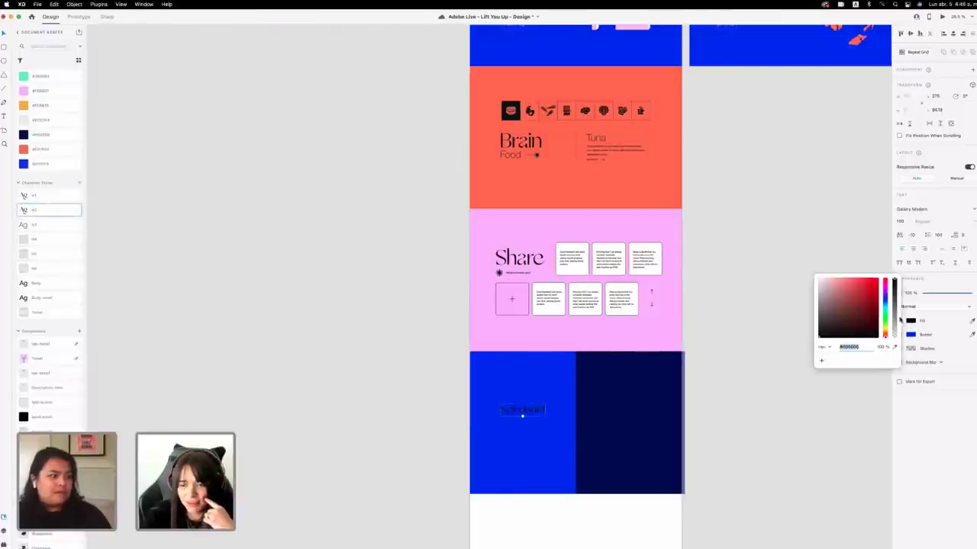
{"action": "left_click", "coordinate": [785, 407]}
{"action": "left_click", "coordinate": [515, 409]}
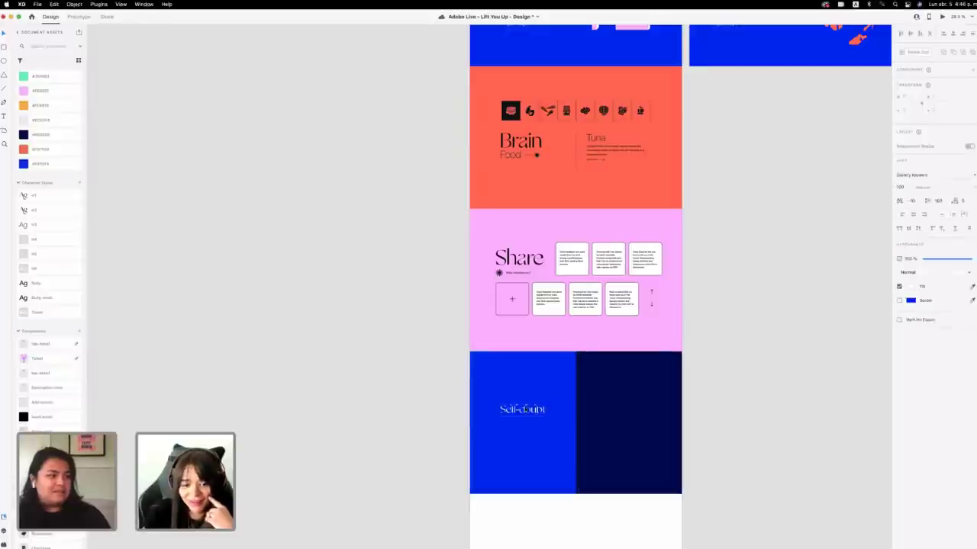
{"action": "left_click_drag", "start_coordinate": [515, 410], "coordinate": [517, 392]}
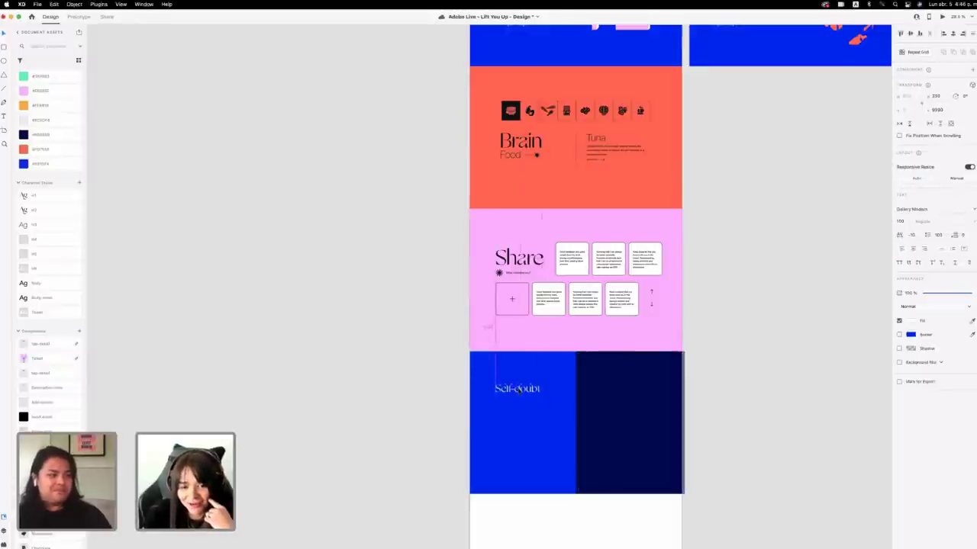
Copy the Self-doubt heading across to the navy half at the same height and change the copy's text to "Confidence".
{"action": "scroll", "coordinate": [568, 388], "scroll_direction": "up", "scroll_amount": 2}
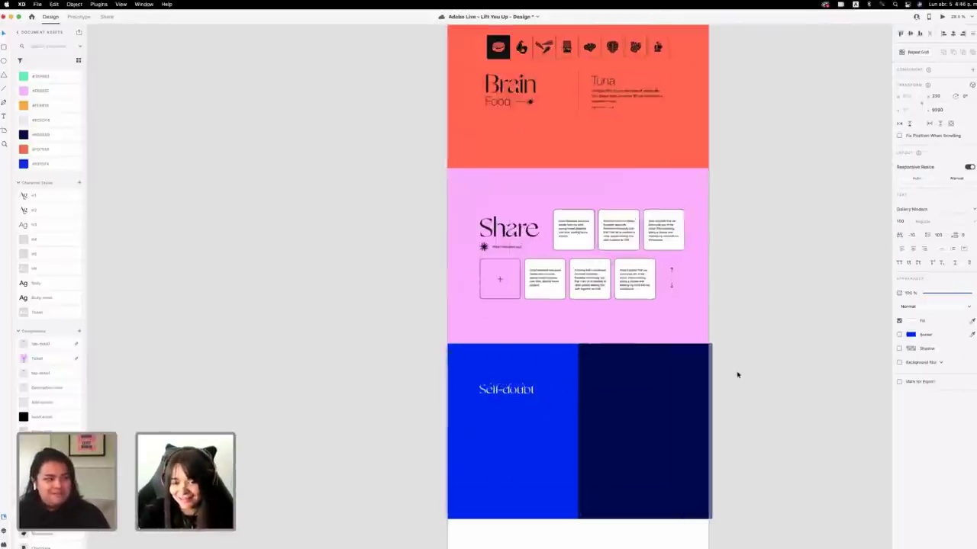
{"action": "scroll", "coordinate": [689, 492], "scroll_direction": "right", "scroll_amount": 2}
{"action": "scroll", "coordinate": [689, 493], "scroll_direction": "down", "scroll_amount": 1}
{"action": "key", "text": "alt"}
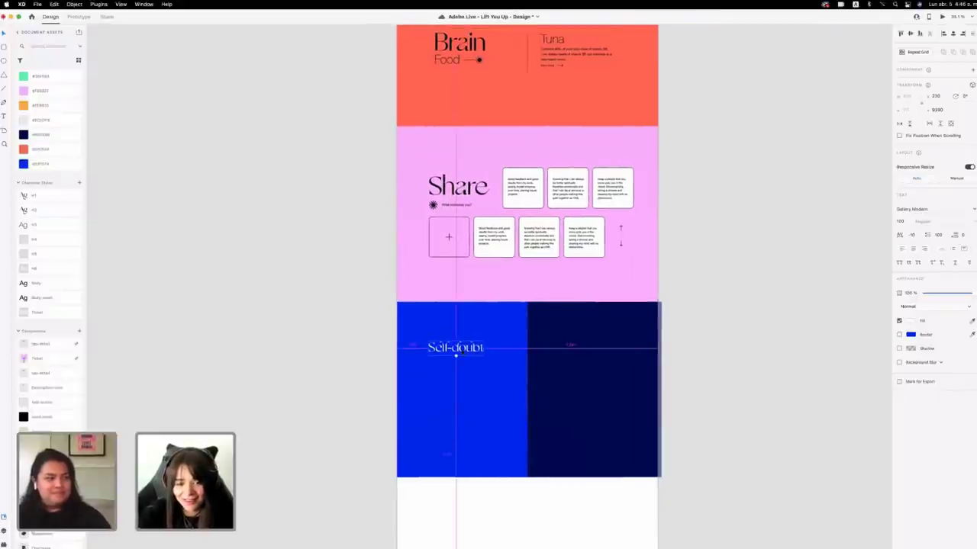
{"action": "left_click_drag", "start_coordinate": [456, 349], "coordinate": [583, 356]}
{"action": "double_click", "coordinate": [583, 348]}
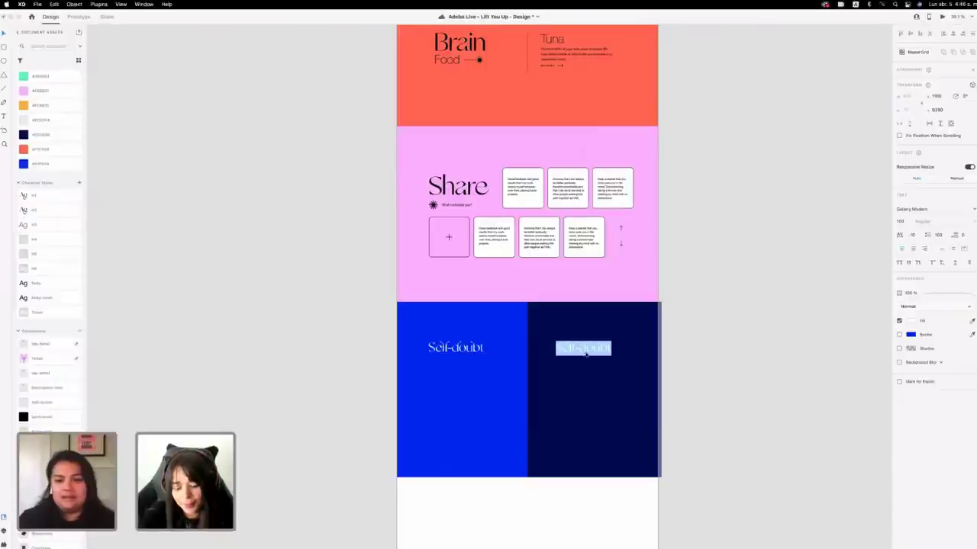
{"action": "type", "text": "Confinde"}
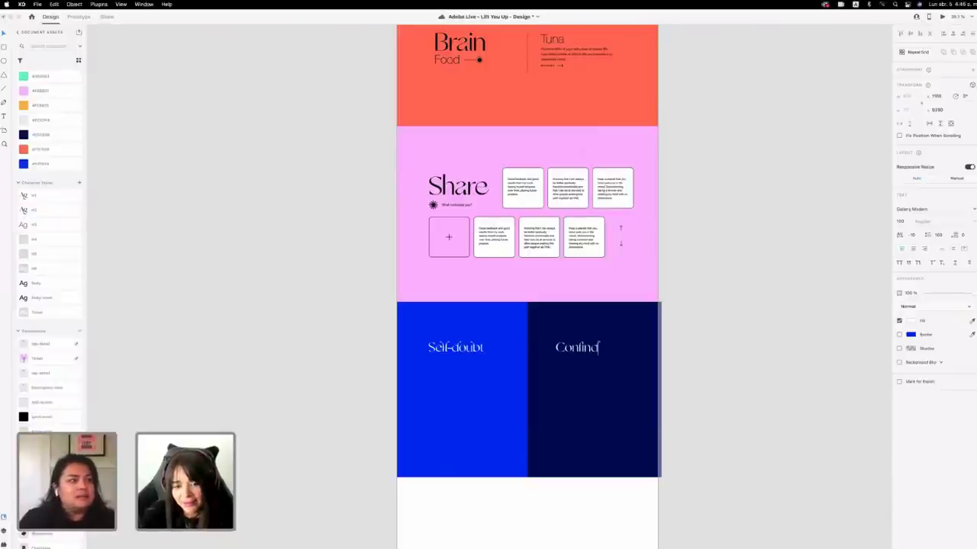
{"action": "key", "text": "BackSpace"}
{"action": "key", "text": "BackSpace"}
{"action": "key", "text": "BackSpace"}
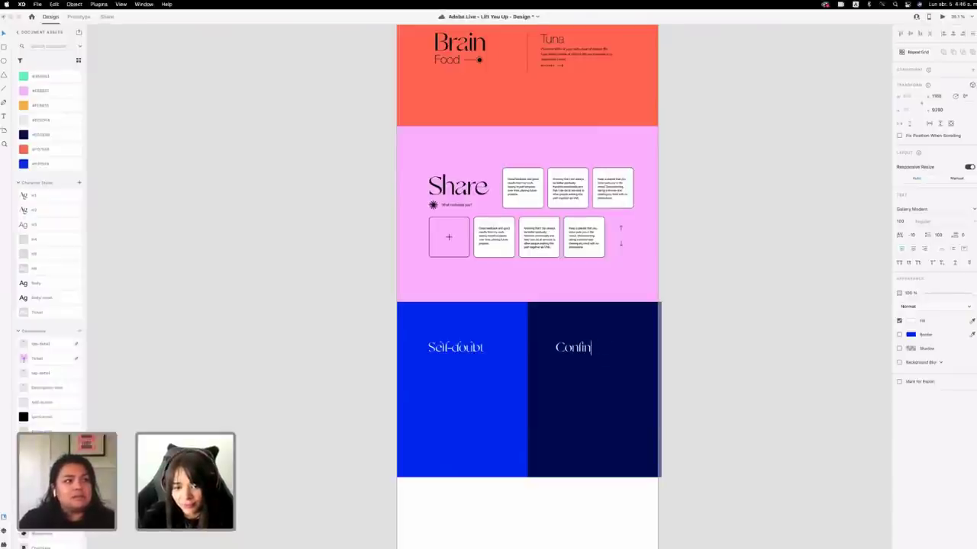
{"action": "type", "text": "dence"}
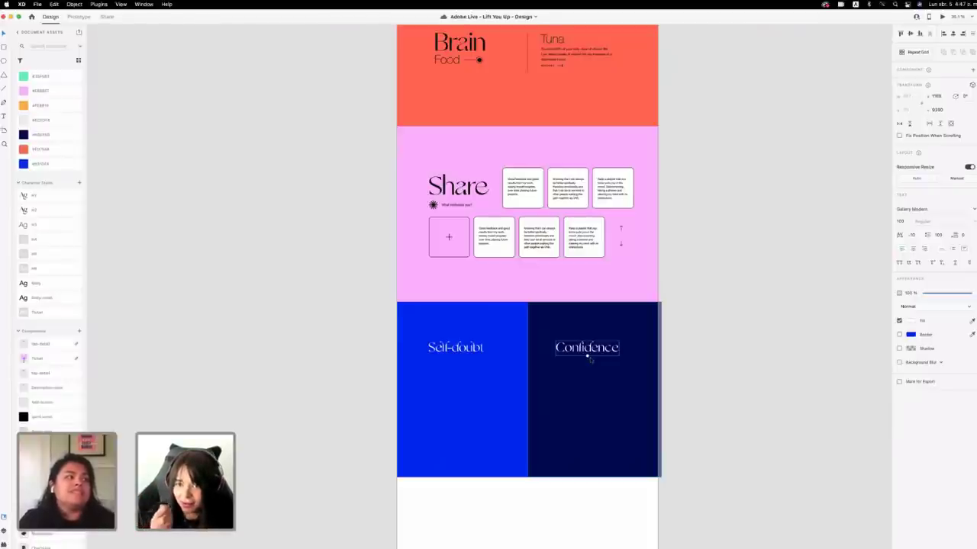
{"action": "left_click", "coordinate": [674, 351]}
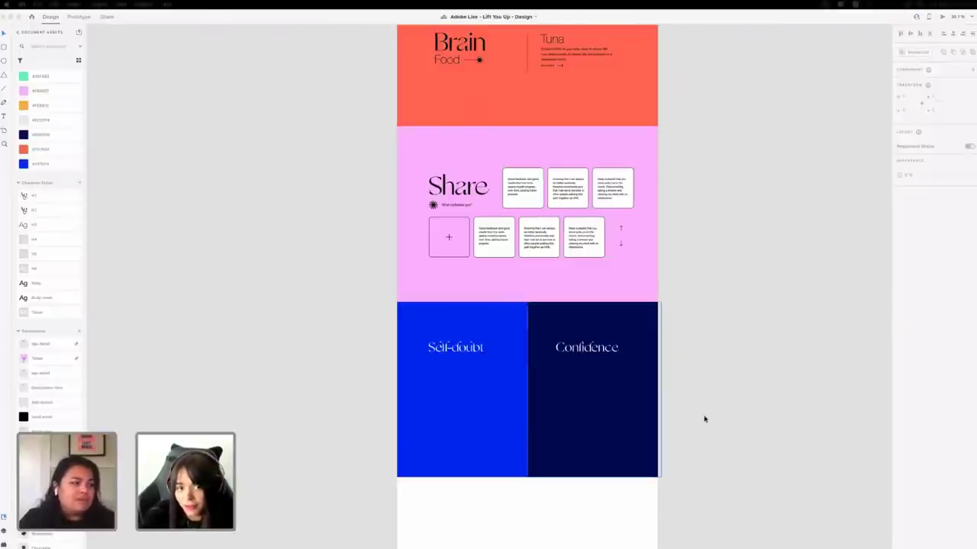
Copy the Self-doubt heading beneath itself and replace its text with the passage from "Is the worst enemy of creativity." to "I don't deserve".
{"action": "left_click", "coordinate": [467, 350]}
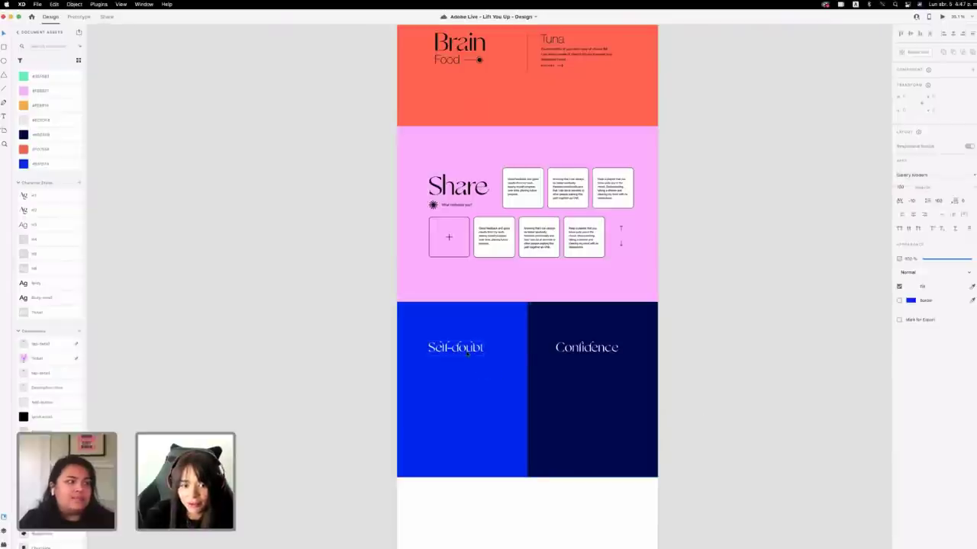
{"action": "left_click_drag", "start_coordinate": [467, 350], "coordinate": [468, 373]}
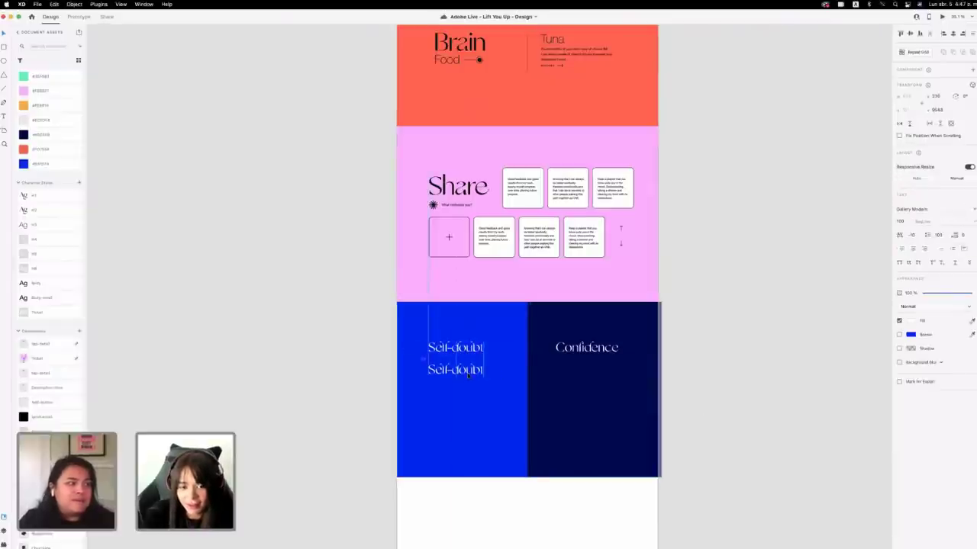
{"action": "double_click", "coordinate": [468, 372]}
{"action": "type", "text": "Is the worst enemy of creativity.  Hack - I'm not worthy I'm a failure I can't - This is impossible Maybe other people can do it.... I'm not good enough - I don't deserve"}
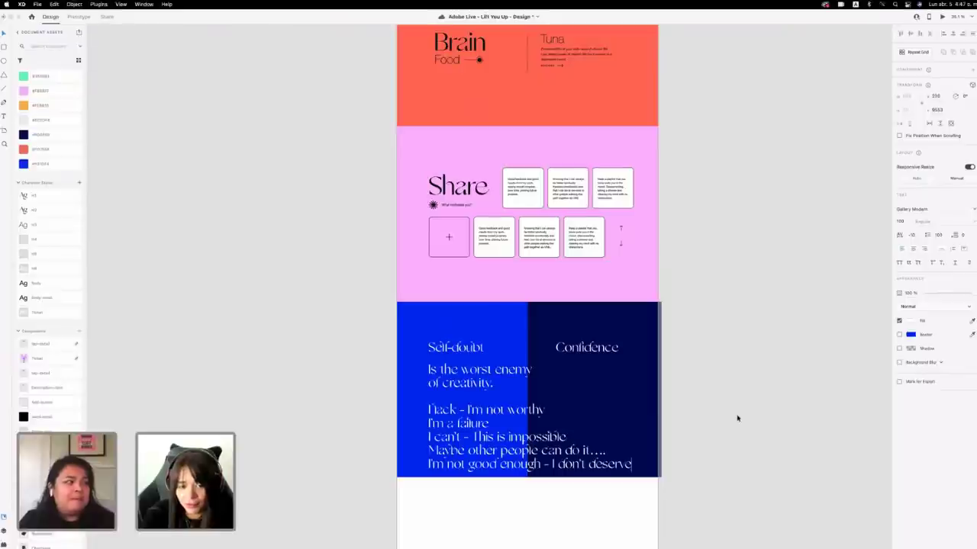
{"action": "key", "text": "Escape"}
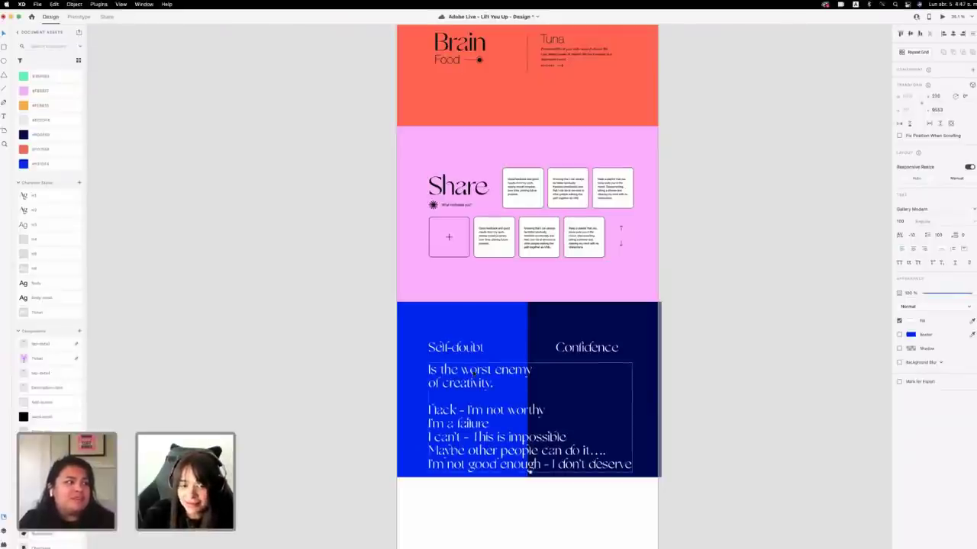
Apply the H4 character style to the passage under the Self-doubt heading.
{"action": "left_click_drag", "start_coordinate": [904, 222], "coordinate": [193, 268]}
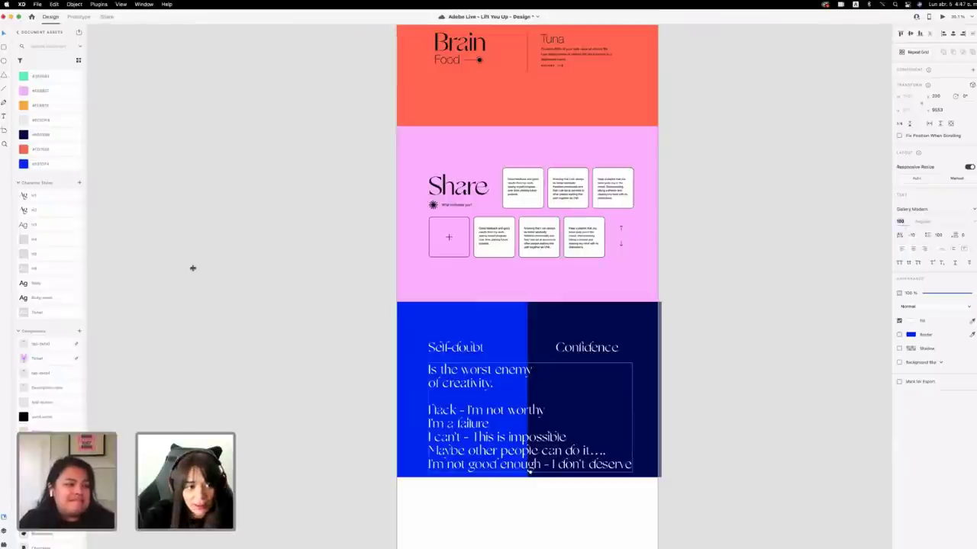
{"action": "left_click", "coordinate": [40, 242]}
{"action": "left_click", "coordinate": [568, 398]}
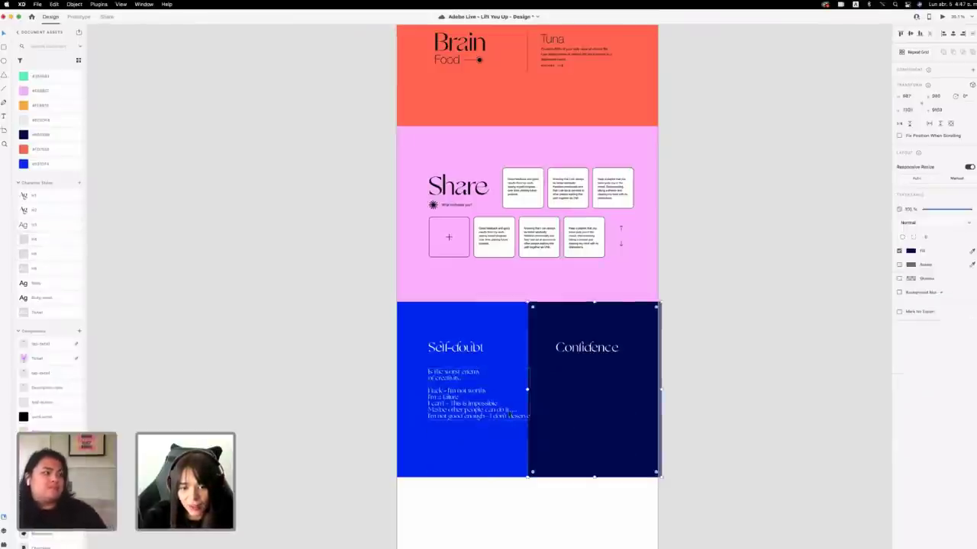
{"action": "left_click", "coordinate": [434, 392]}
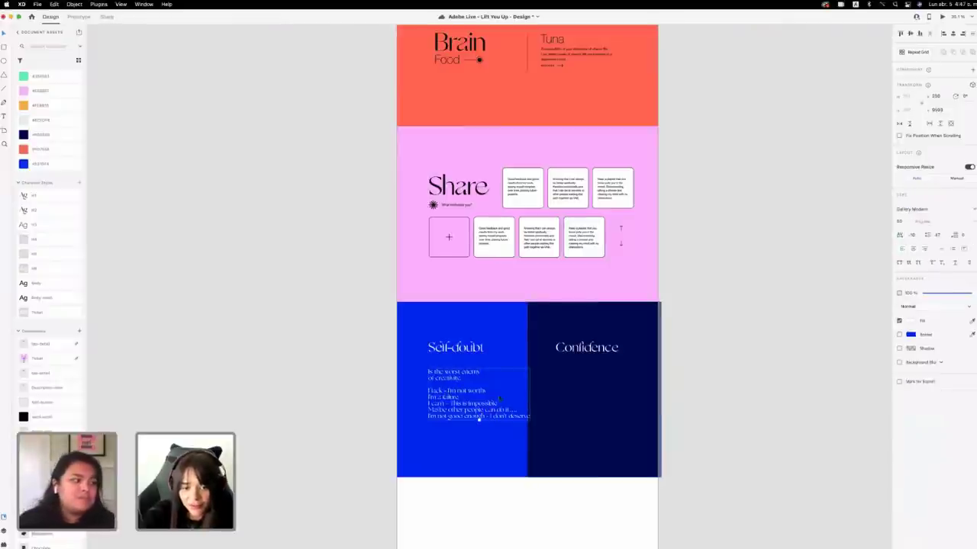
Move the self-doubt passage up closer to its heading and increase its line spacing to 57.
{"action": "scroll", "coordinate": [532, 420], "scroll_direction": "up", "scroll_amount": 3}
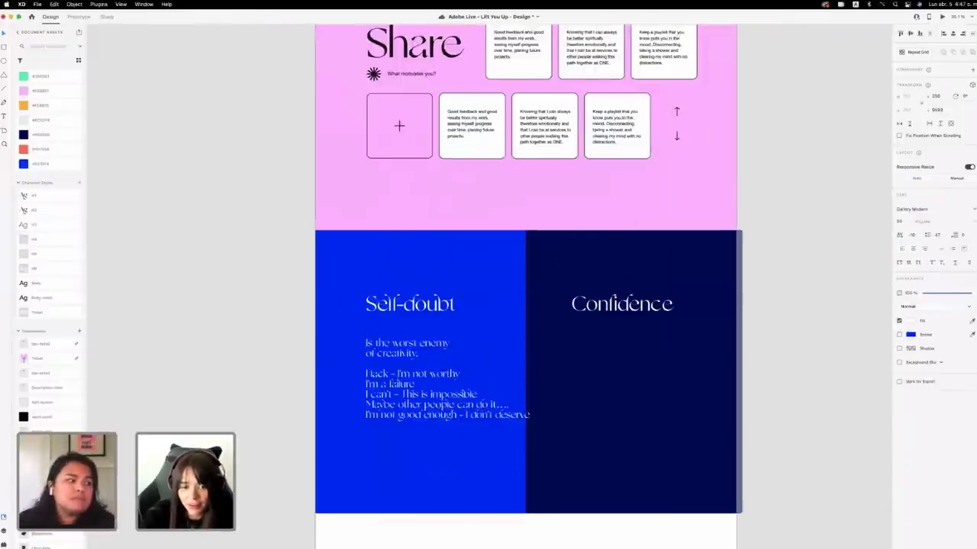
{"action": "scroll", "coordinate": [444, 418], "scroll_direction": "up", "scroll_amount": 1}
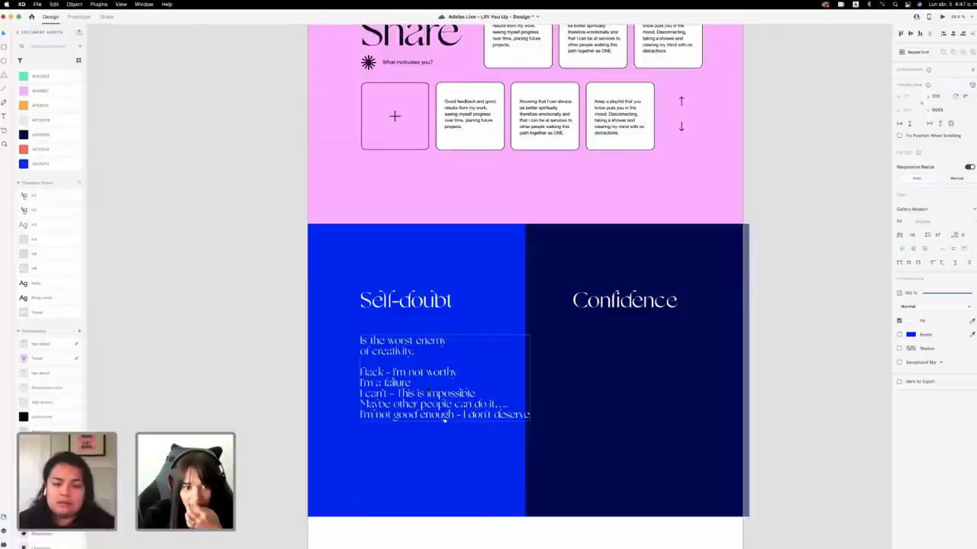
{"action": "scroll", "coordinate": [445, 420], "scroll_direction": "down", "scroll_amount": 2}
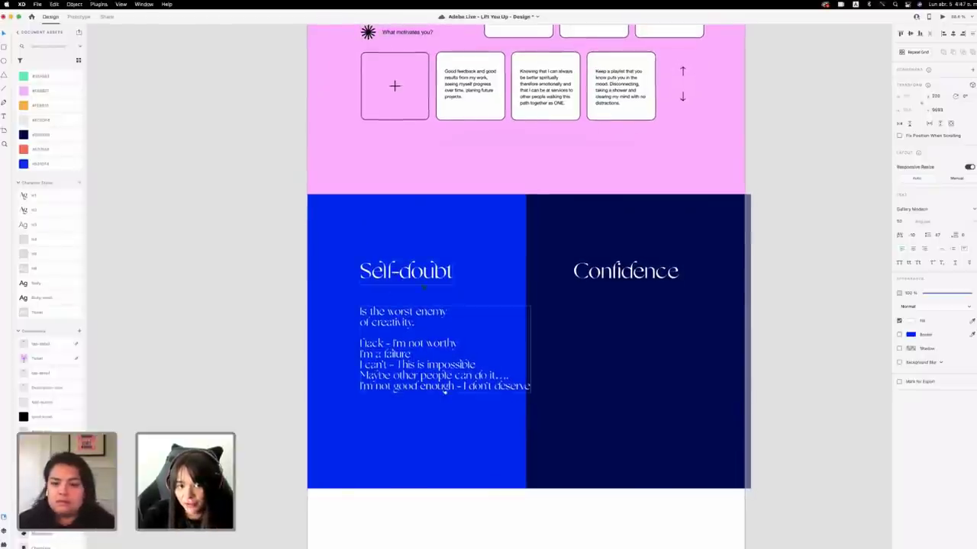
{"action": "left_click", "coordinate": [451, 325]}
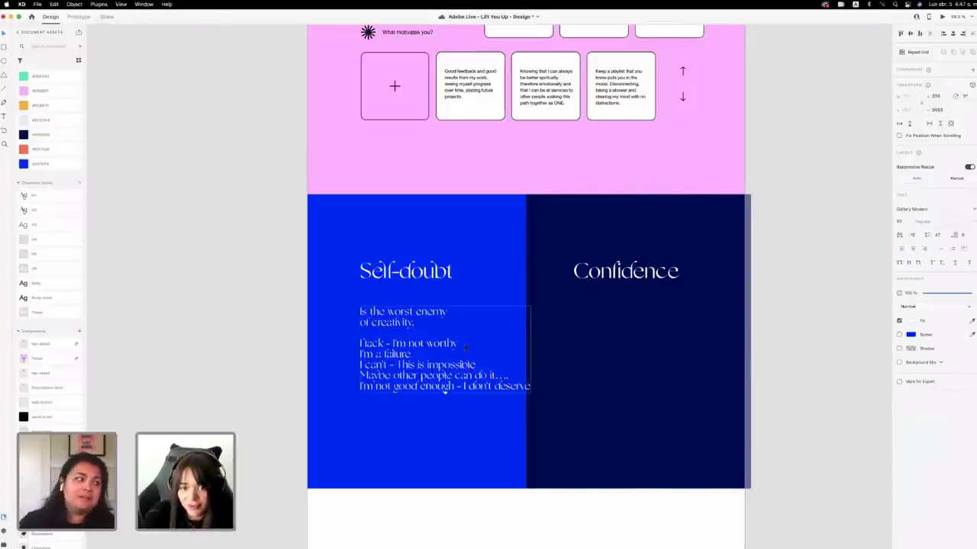
{"action": "left_click_drag", "start_coordinate": [416, 317], "coordinate": [419, 306]}
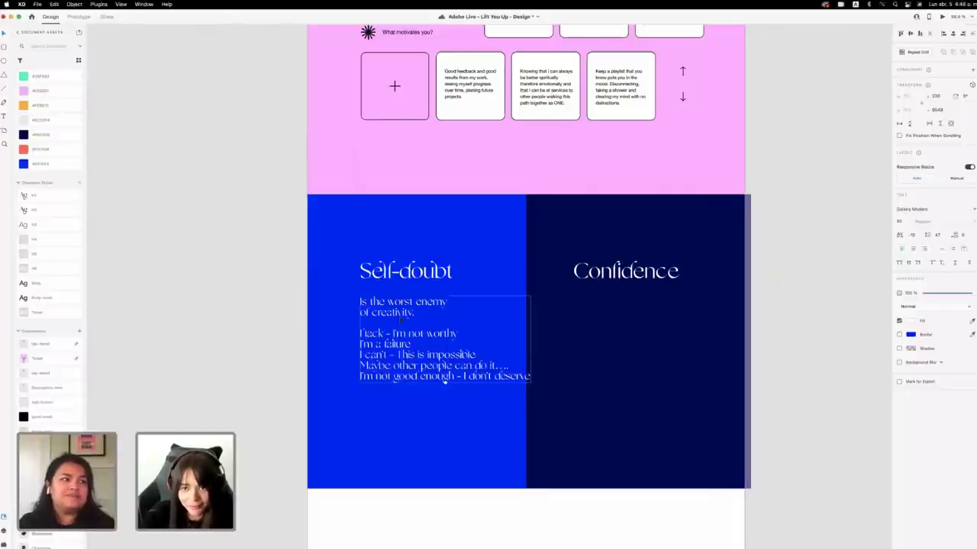
{"action": "key", "text": "shift+Up"}
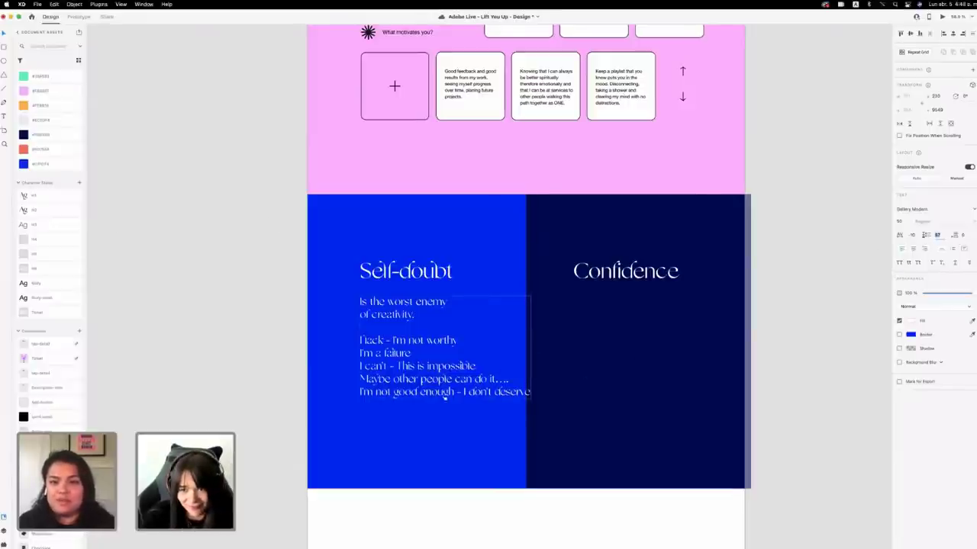
Reduce the font size of the passage under the Self-doubt heading.
{"action": "key", "text": "Down"}
{"action": "key", "text": "Down"}
{"action": "key", "text": "Down"}
{"action": "key", "text": "Down"}
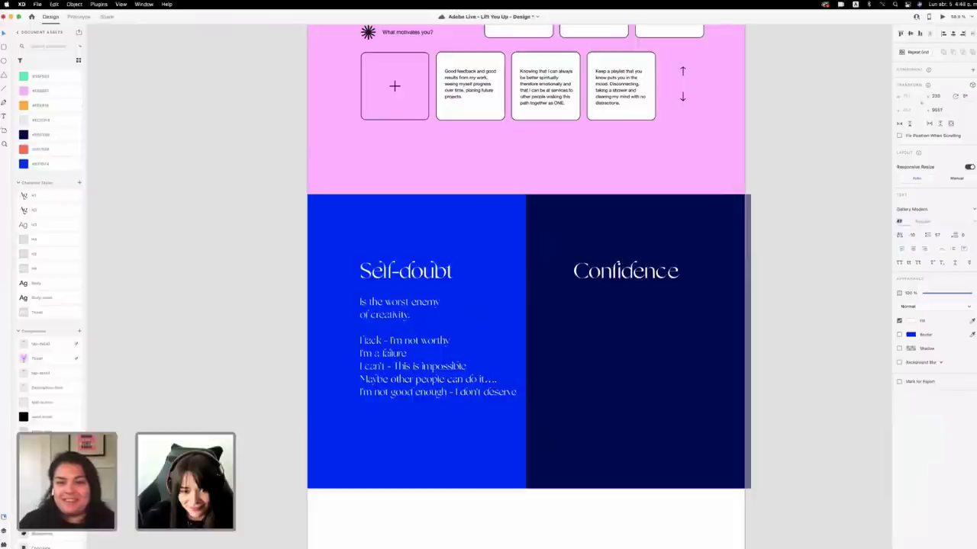
{"action": "key", "text": "Down"}
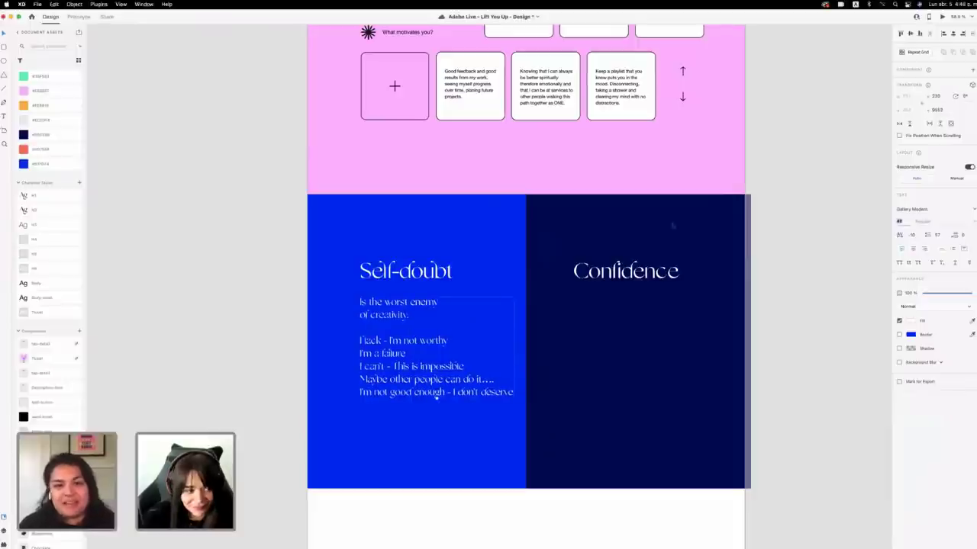
Apply the H5 character style to the passage under the Self-doubt heading.
{"action": "scroll", "coordinate": [146, 235], "scroll_direction": "down", "scroll_amount": 1}
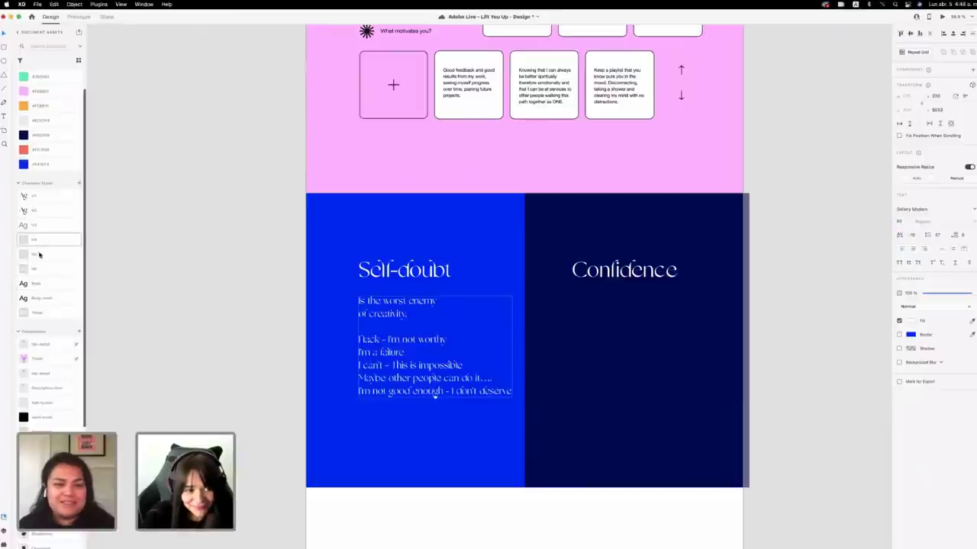
{"action": "left_click", "coordinate": [42, 254]}
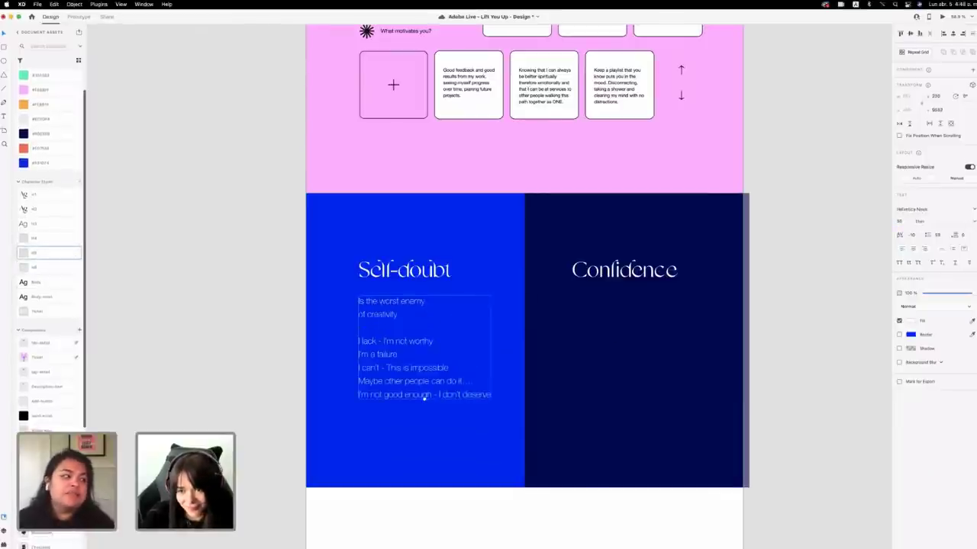
Copy the self-doubt passage under the Confidence heading and replace its text with the passage from "Brings a sense of clarity," to "My heart knows the answer".
{"action": "scroll", "coordinate": [388, 301], "scroll_direction": "down", "scroll_amount": 1}
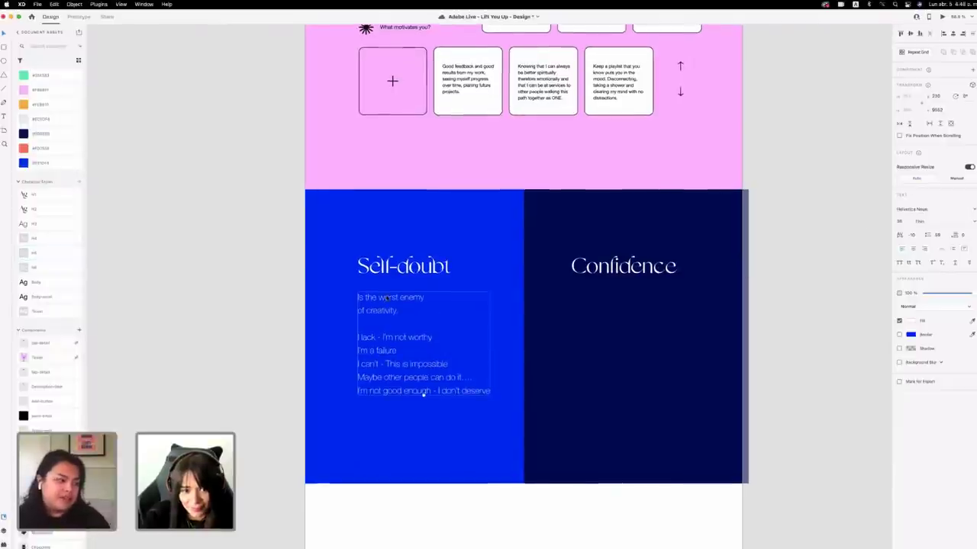
{"action": "left_click_drag", "start_coordinate": [388, 300], "coordinate": [605, 314]}
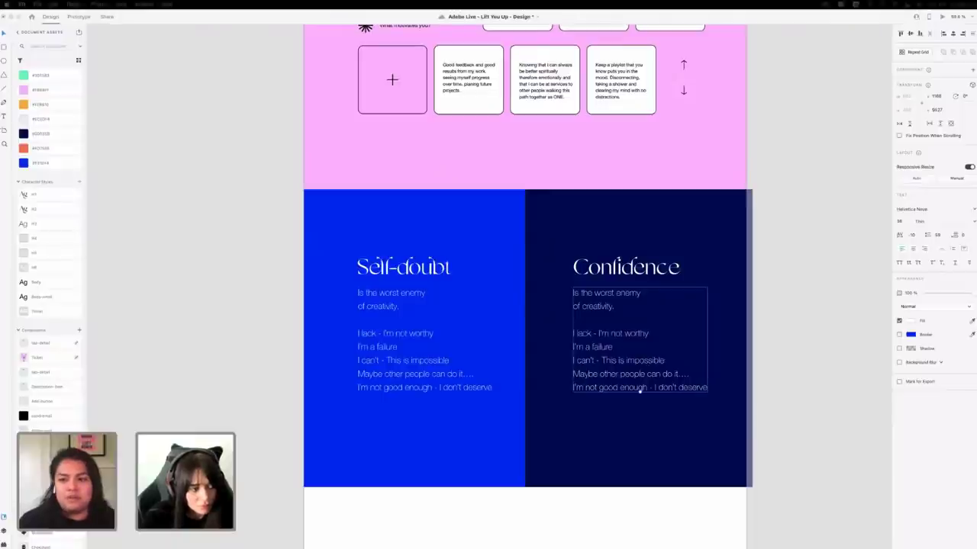
{"action": "double_click", "coordinate": [601, 308]}
{"action": "type", "text": "Brings a sense of clarity, positivity and empowerment.  I am abundant I can achieve anything I want I am a successful creator I define my own value My heart knows the answer"}
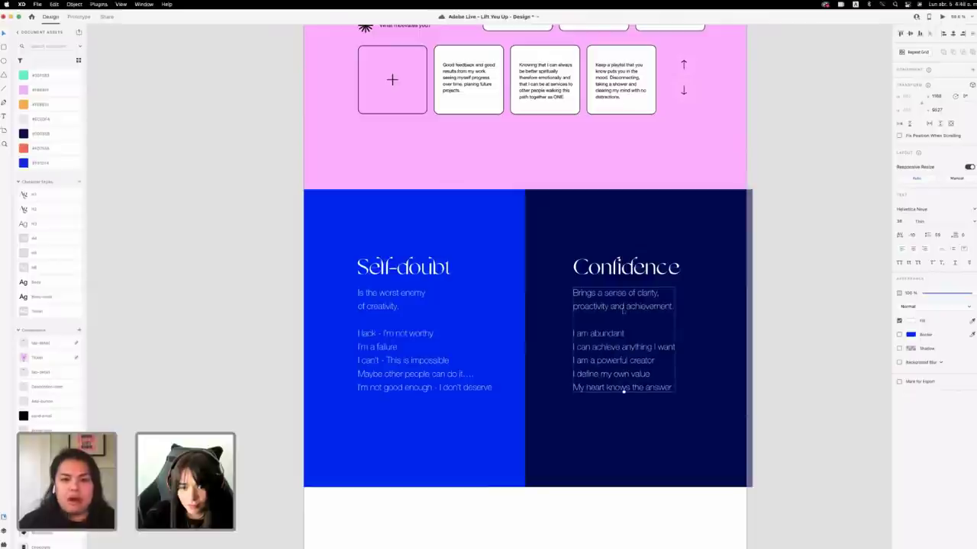
Apply the H4 character style to the first two lines of the confidence passage.
{"action": "key", "text": "ctrl+a"}
{"action": "left_click", "coordinate": [627, 305]}
{"action": "double_click", "coordinate": [647, 304]}
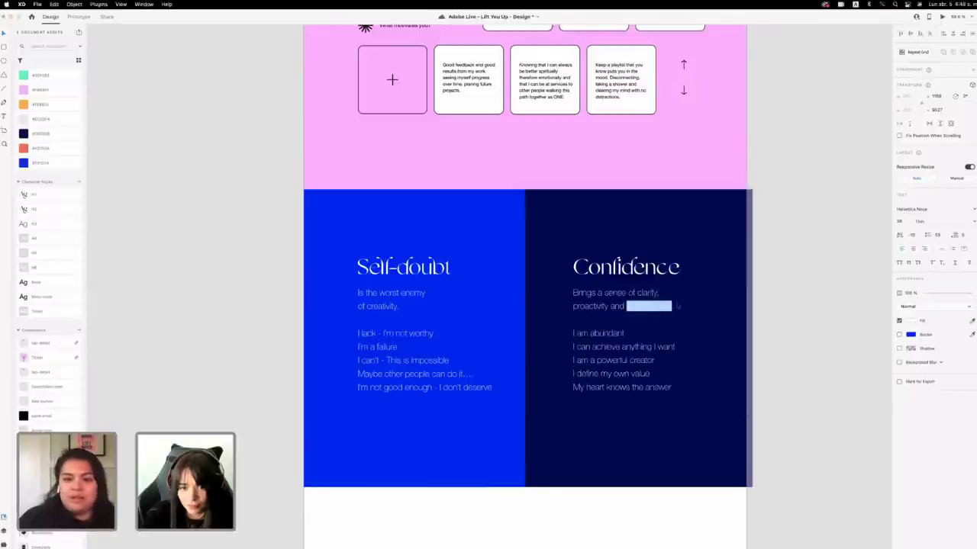
{"action": "left_click_drag", "start_coordinate": [676, 306], "coordinate": [569, 294]}
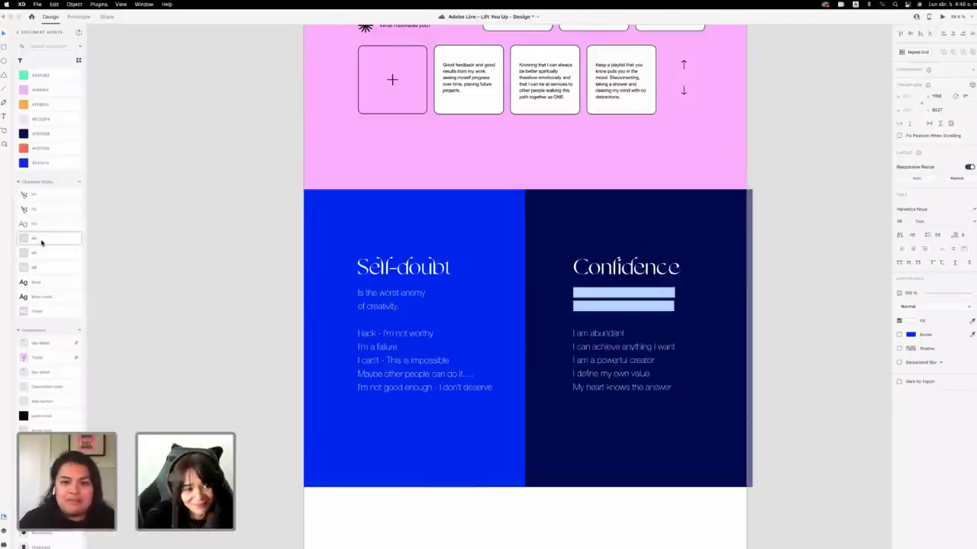
{"action": "left_click", "coordinate": [42, 242]}
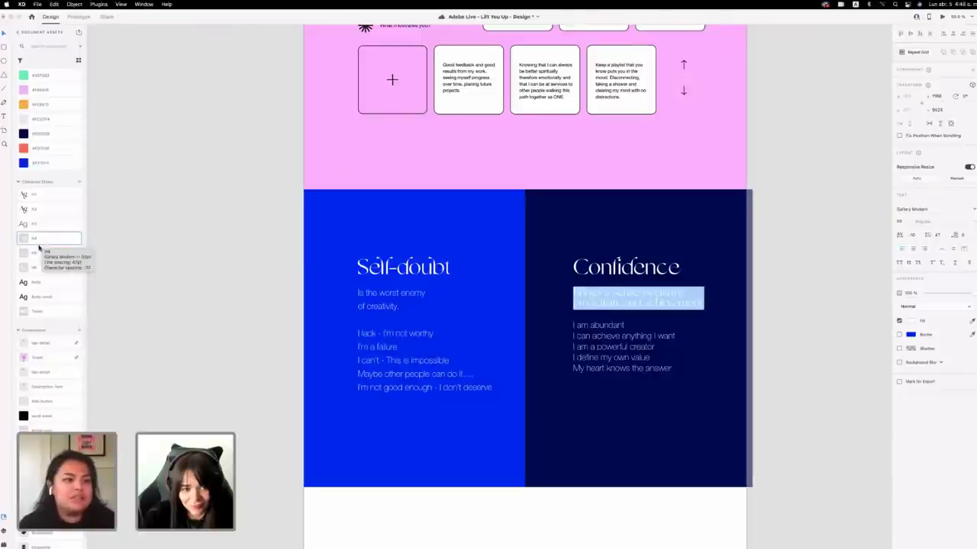
Apply the H4 character style to "Is the worst enemy of creativity." in the self-doubt passage.
{"action": "left_click", "coordinate": [384, 306]}
{"action": "triple_click", "coordinate": [384, 306]}
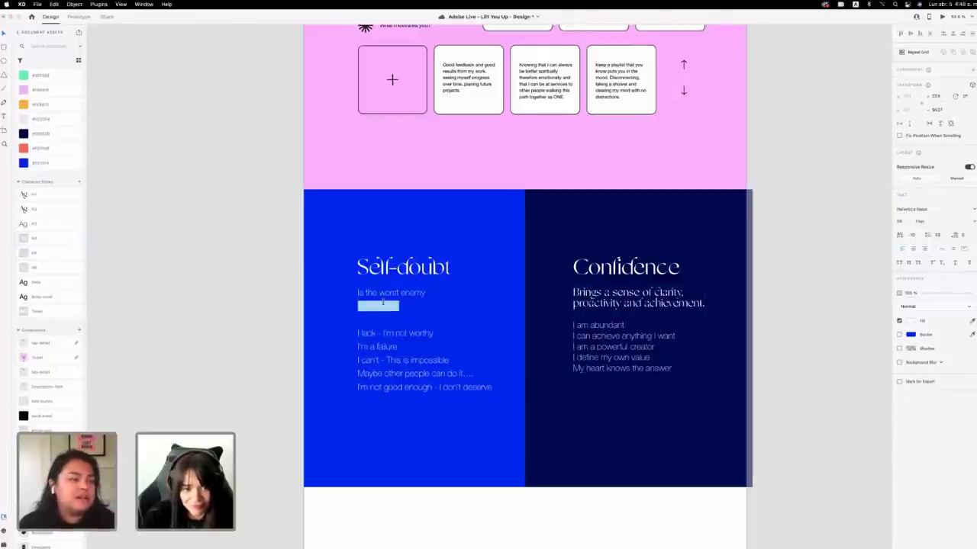
{"action": "left_click_drag", "start_coordinate": [415, 309], "coordinate": [354, 292]}
{"action": "left_click", "coordinate": [47, 238]}
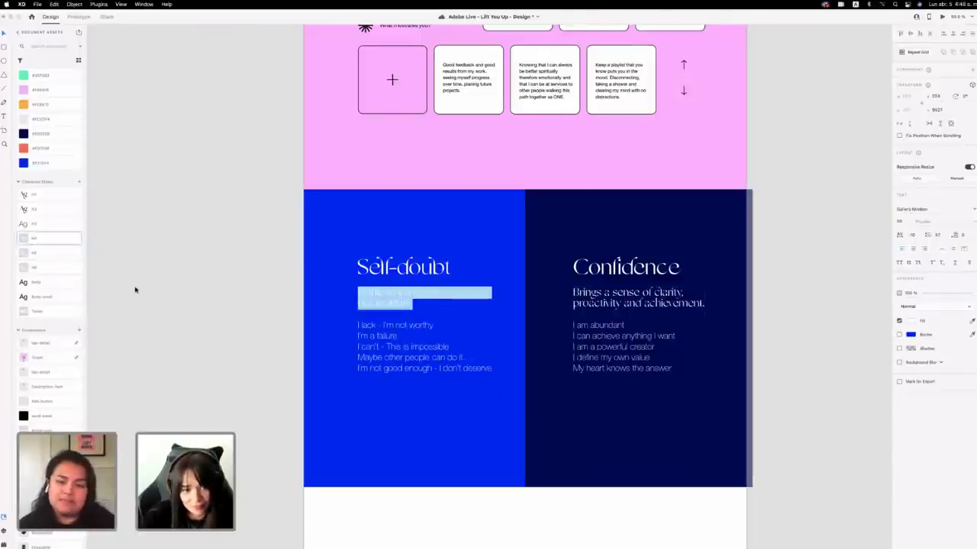
{"action": "key", "text": "Escape"}
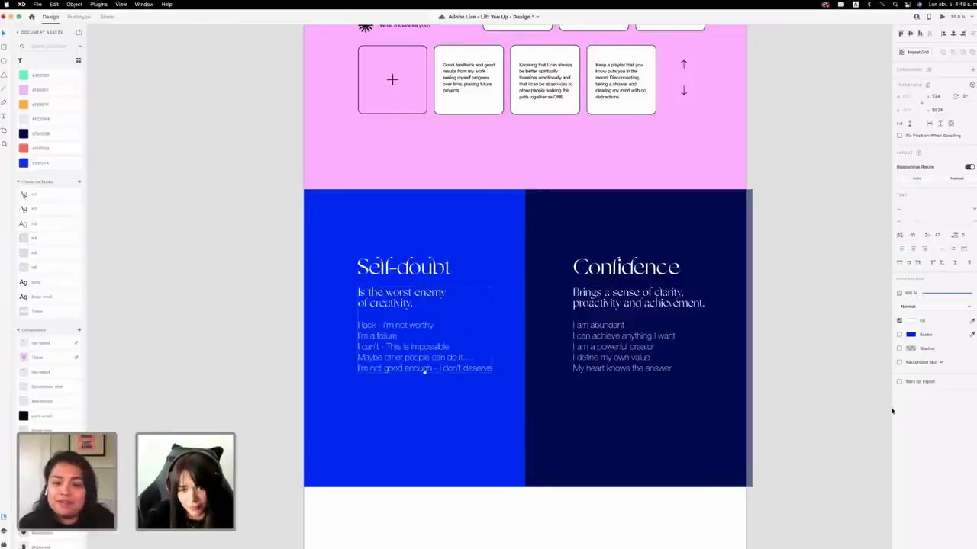
Move the Self-doubt and Confidence headings down together with their passages, nearer the vertical middle of the split section.
{"action": "left_click_drag", "start_coordinate": [817, 392], "coordinate": [369, 249]}
{"action": "left_click", "coordinate": [481, 241], "text": "shift"}
{"action": "left_click", "coordinate": [577, 238], "text": "shift"}
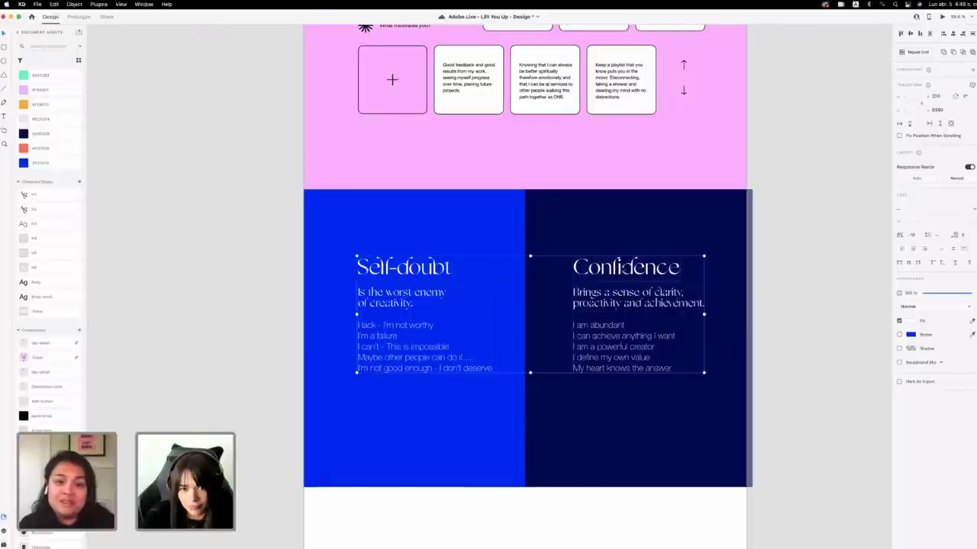
{"action": "left_click_drag", "start_coordinate": [626, 268], "coordinate": [626, 292]}
{"action": "left_click", "coordinate": [850, 330]}
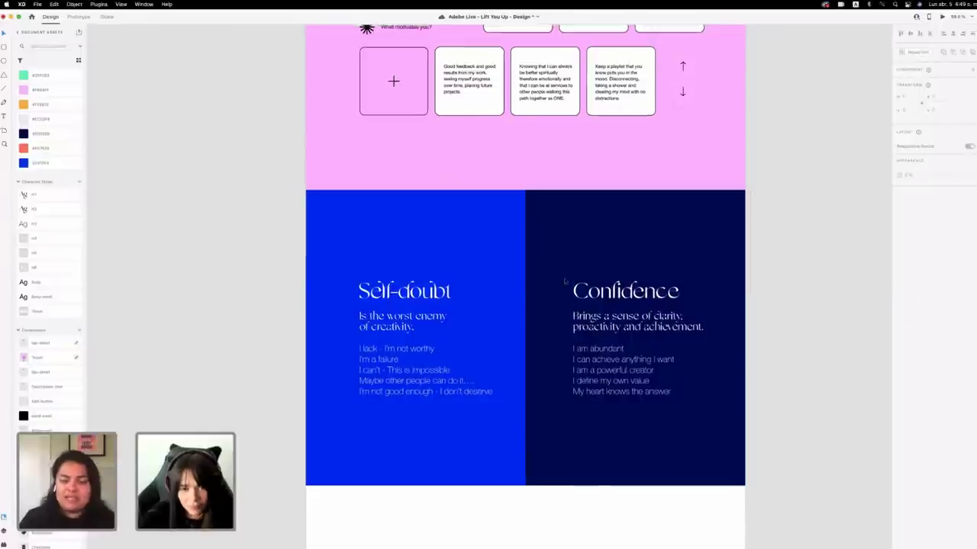
Copy the pink Share background down so it sits directly below the blue and navy section.
{"action": "scroll", "coordinate": [587, 241], "scroll_direction": "down", "scroll_amount": 5}
{"action": "left_click_drag", "start_coordinate": [615, 243], "coordinate": [581, 390]}
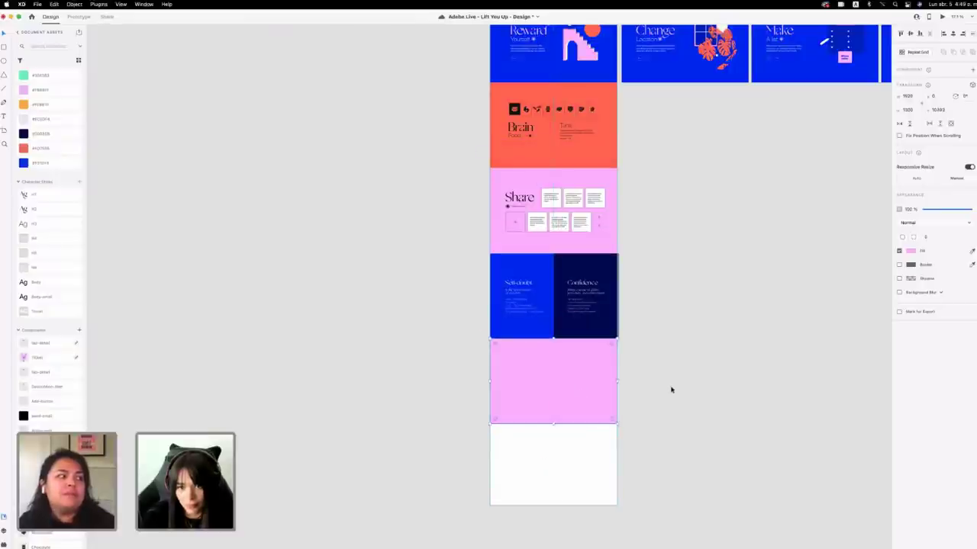
{"action": "left_click", "coordinate": [672, 388]}
Fill the new pink background below the split section with the black document colour.
{"action": "scroll", "coordinate": [671, 388], "scroll_direction": "down", "scroll_amount": 3}
{"action": "left_click", "coordinate": [548, 377]}
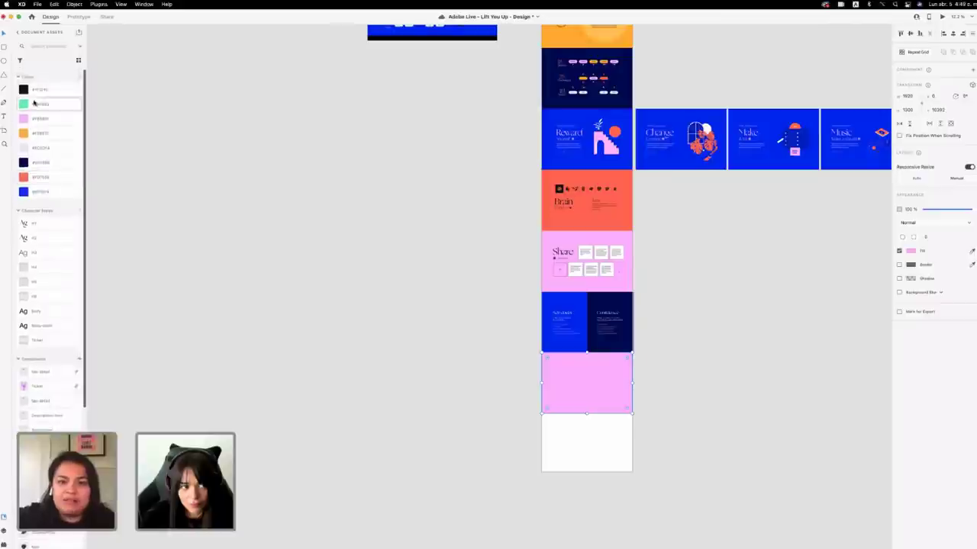
{"action": "left_click", "coordinate": [27, 89]}
{"action": "left_click", "coordinate": [650, 387]}
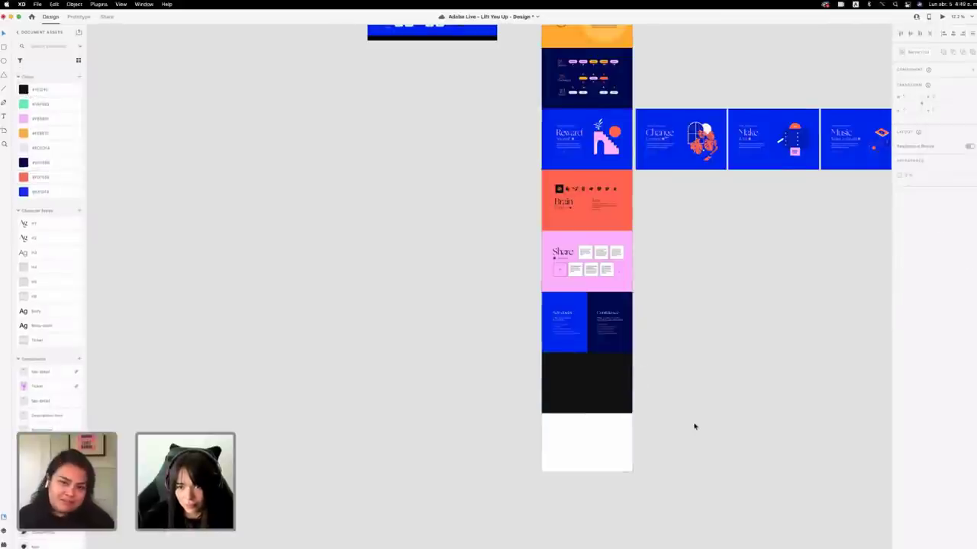
Fill the new background below the split section with the orange document colour.
{"action": "scroll", "coordinate": [694, 425], "scroll_direction": "up", "scroll_amount": 5}
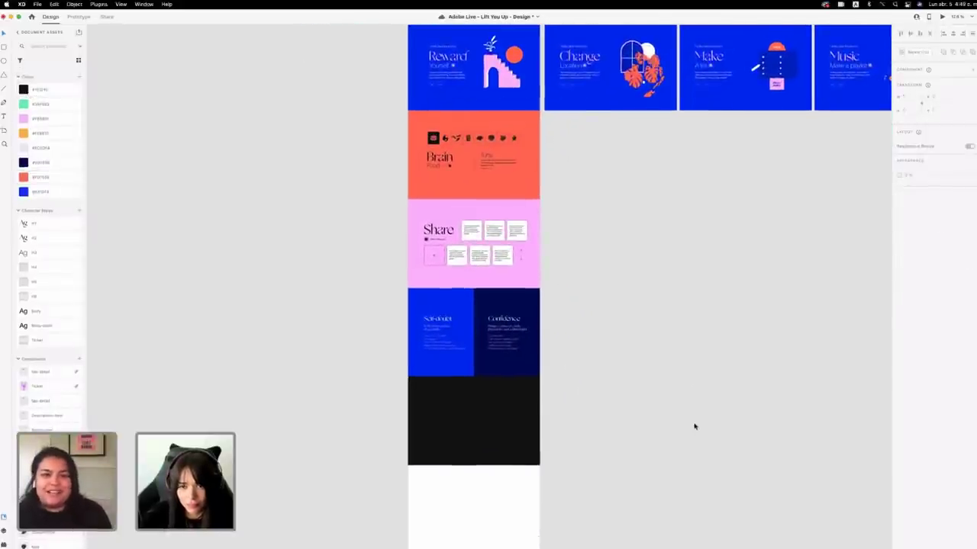
{"action": "scroll", "coordinate": [693, 425], "scroll_direction": "up", "scroll_amount": 2}
{"action": "scroll", "coordinate": [694, 425], "scroll_direction": "up", "scroll_amount": 3}
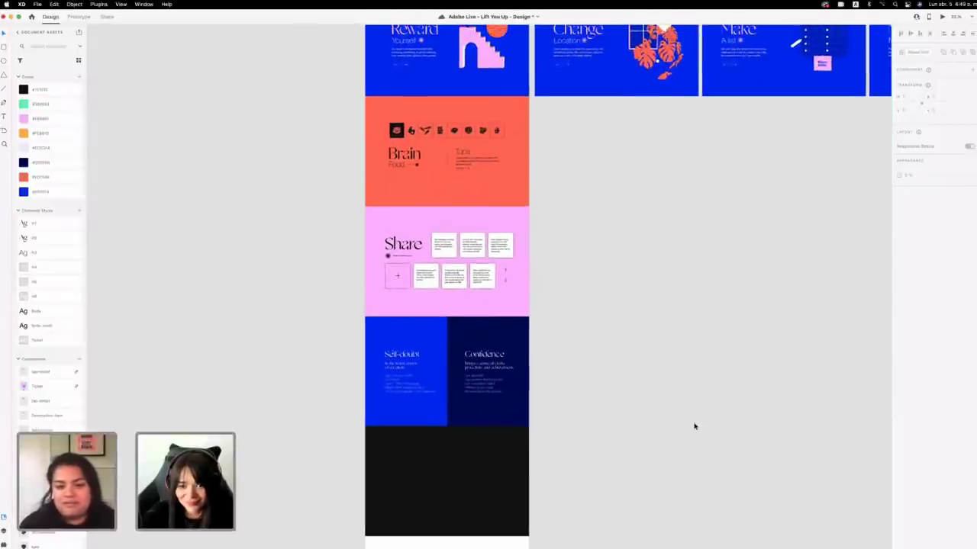
{"action": "scroll", "coordinate": [694, 425], "scroll_direction": "down", "scroll_amount": 3}
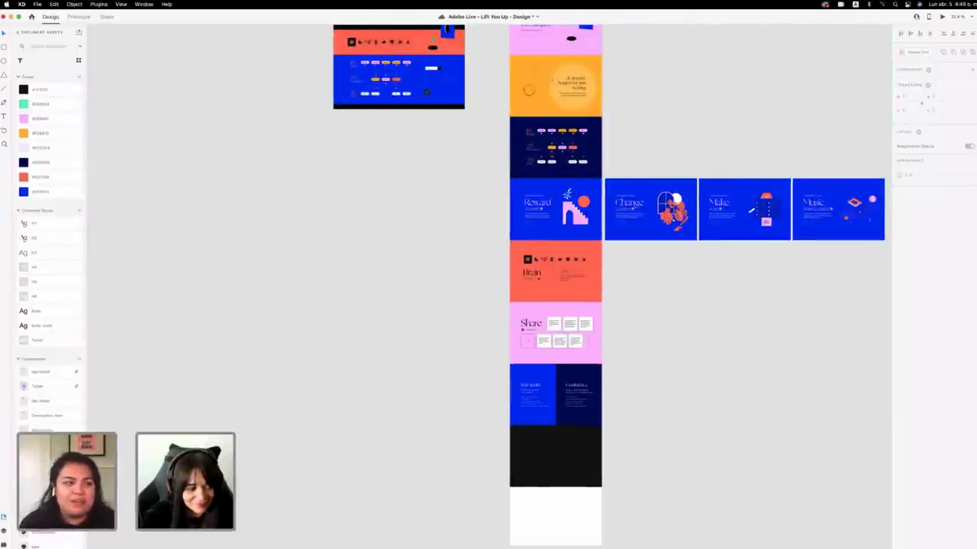
{"action": "left_click", "coordinate": [565, 457]}
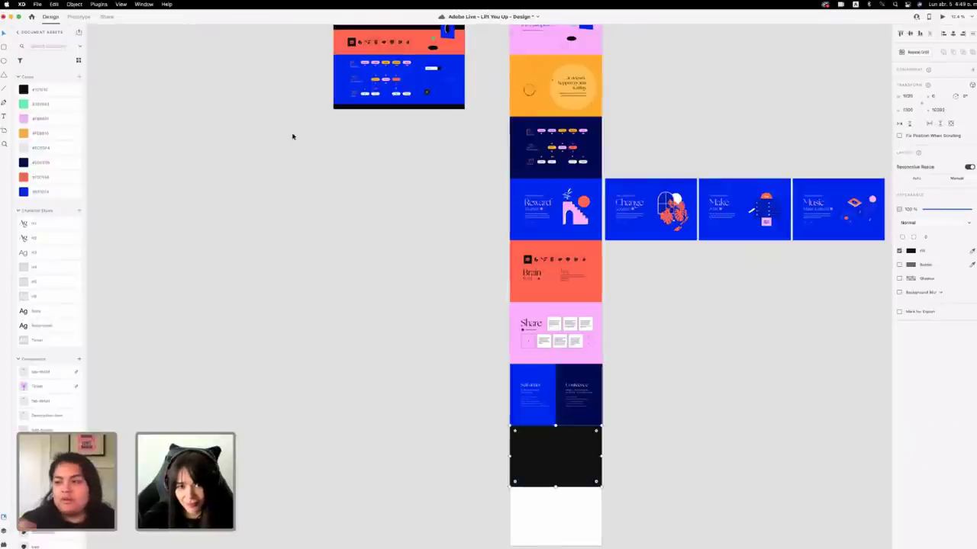
{"action": "left_click", "coordinate": [24, 133]}
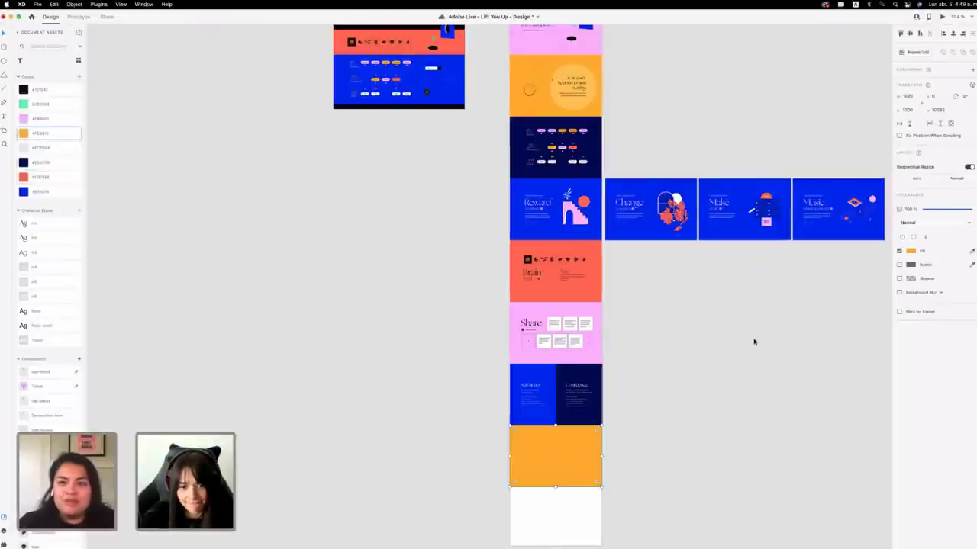
Copy the Self-doubt heading into the orange section and place it at the section's centre.
{"action": "scroll", "coordinate": [754, 338], "scroll_direction": "down", "scroll_amount": 3}
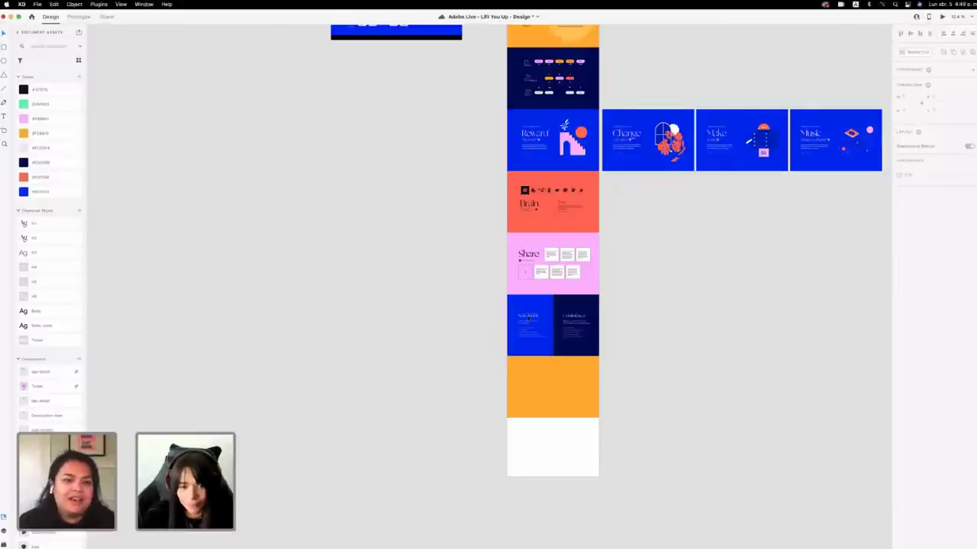
{"action": "left_click", "coordinate": [560, 395]}
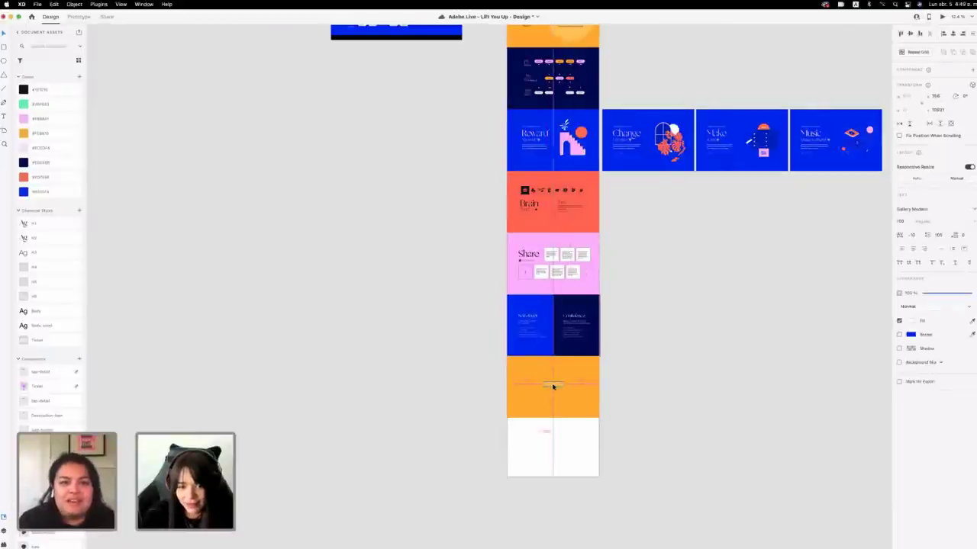
{"action": "scroll", "coordinate": [553, 386], "scroll_direction": "up", "scroll_amount": 2}
{"action": "scroll", "coordinate": [553, 387], "scroll_direction": "up", "scroll_amount": 5}
{"action": "left_click_drag", "start_coordinate": [560, 342], "coordinate": [561, 352]}
{"action": "scroll", "coordinate": [561, 352], "scroll_direction": "right", "scroll_amount": 1}
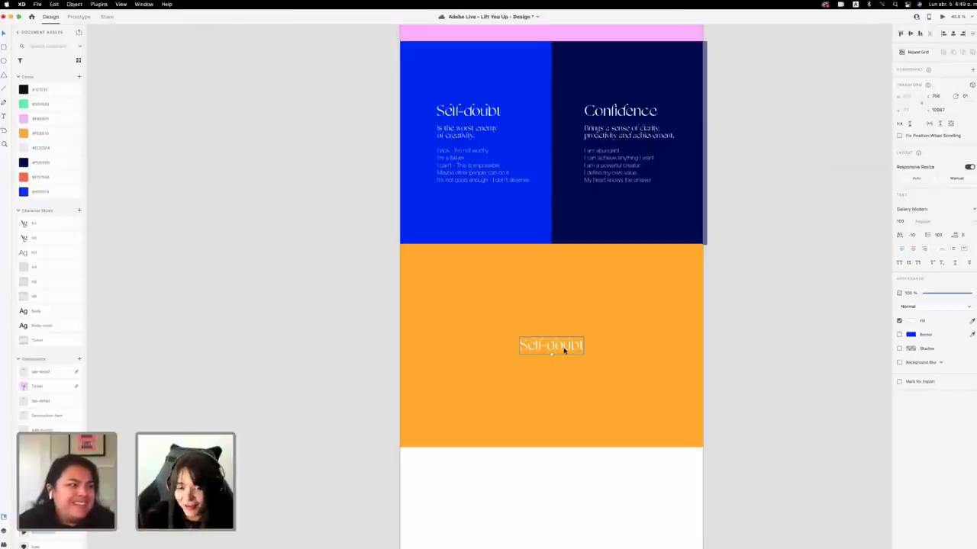
Change the text of the copied heading in the orange section to "Make it happen".
{"action": "key", "text": "Return"}
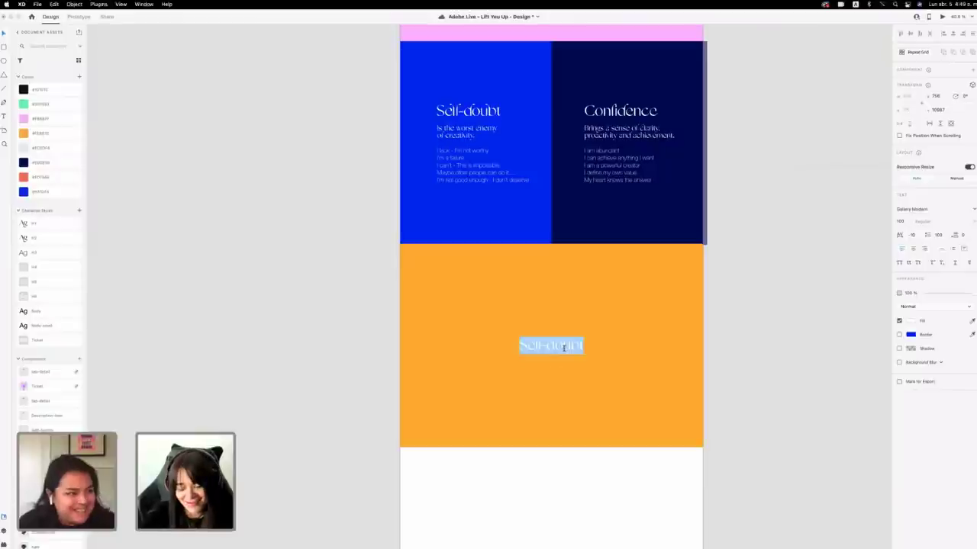
{"action": "type", "text": "Make"}
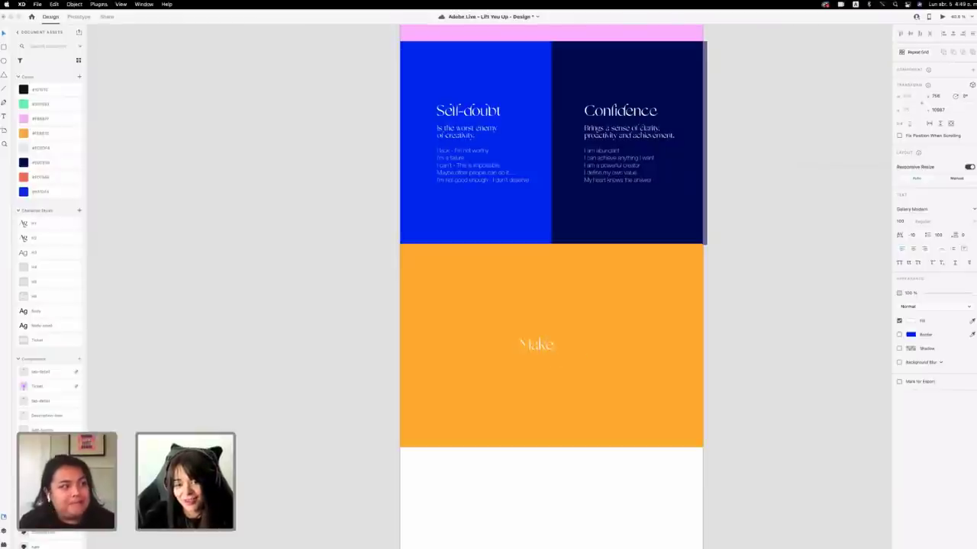
{"action": "type", "text": " it happen"}
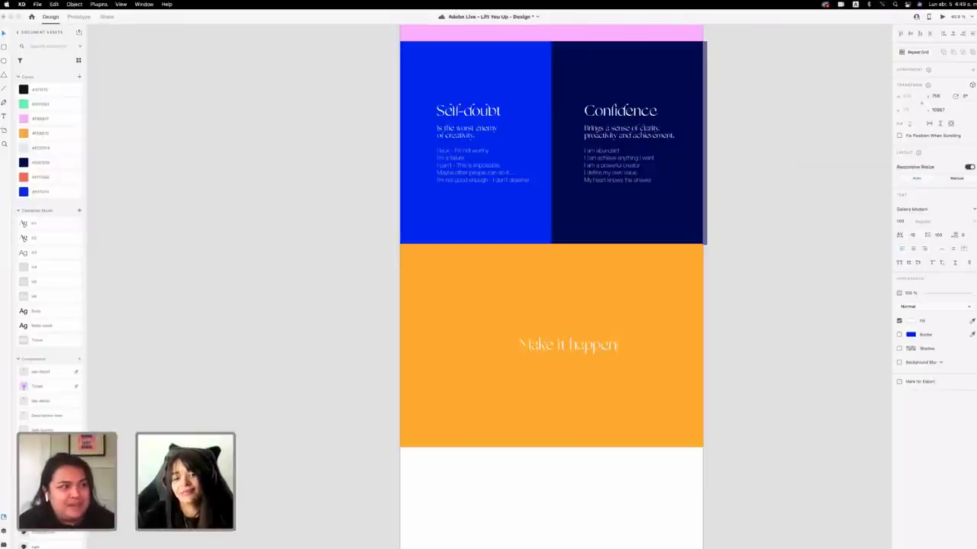
Centre the "Make it happen" heading horizontally in the orange section and colour it with the black document colour.
{"action": "left_click_drag", "start_coordinate": [573, 344], "coordinate": [556, 345]}
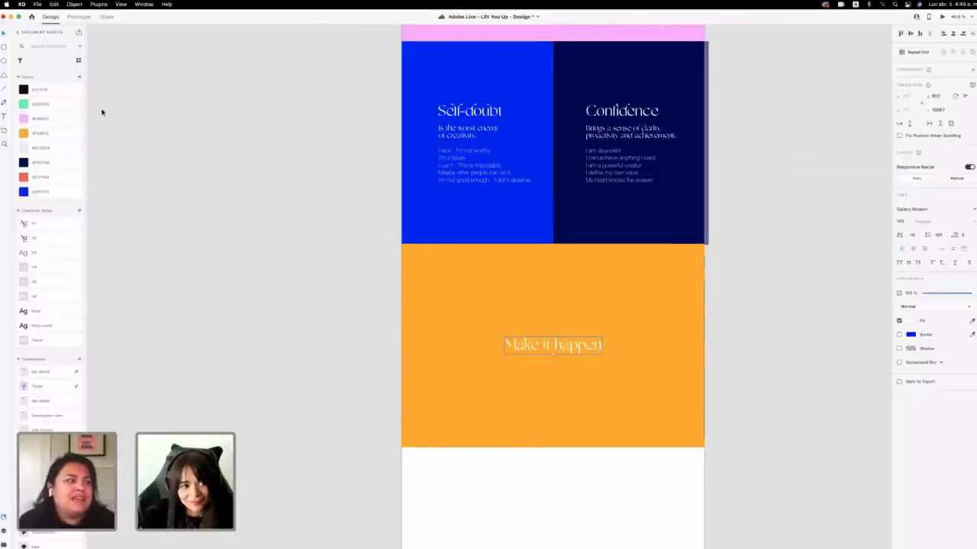
{"action": "left_click", "coordinate": [23, 90]}
{"action": "left_click", "coordinate": [264, 257]}
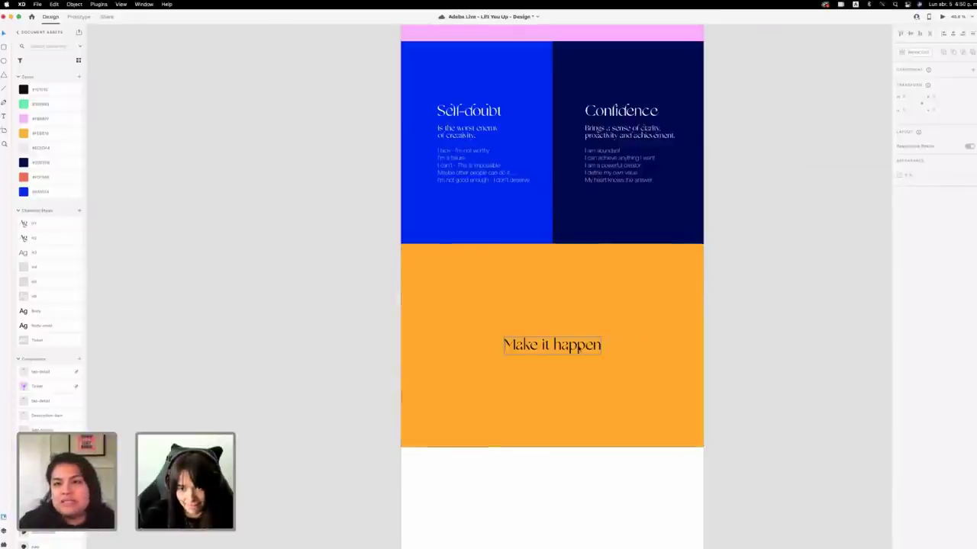
Copy the orange background directly below itself to the end of the page and fill the copy with black.
{"action": "scroll", "coordinate": [579, 346], "scroll_direction": "down", "scroll_amount": 3}
{"action": "scroll", "coordinate": [579, 347], "scroll_direction": "down", "scroll_amount": 2}
{"action": "left_click_drag", "start_coordinate": [607, 309], "coordinate": [617, 421]}
{"action": "left_click", "coordinate": [617, 418]}
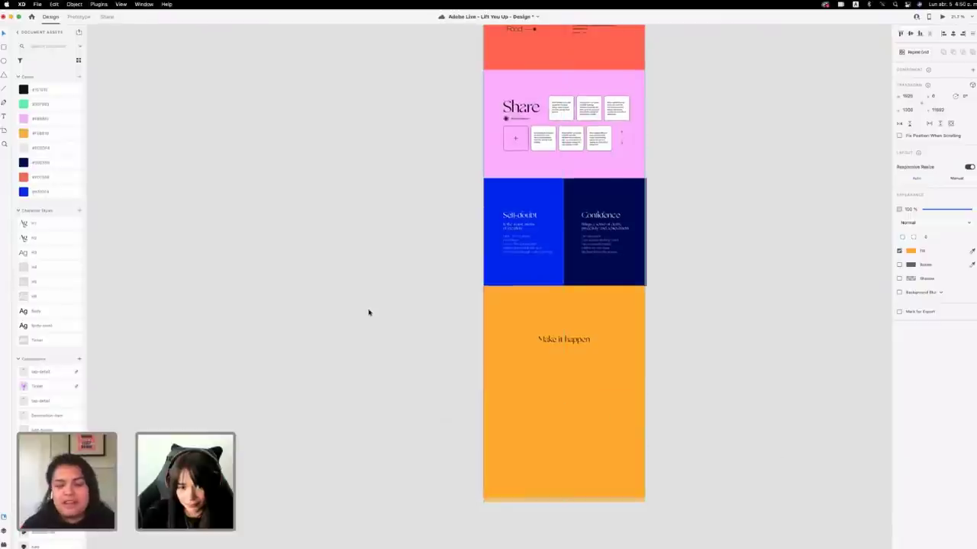
{"action": "left_click", "coordinate": [723, 454]}
{"action": "left_click", "coordinate": [628, 484]}
{"action": "left_click", "coordinate": [694, 461]}
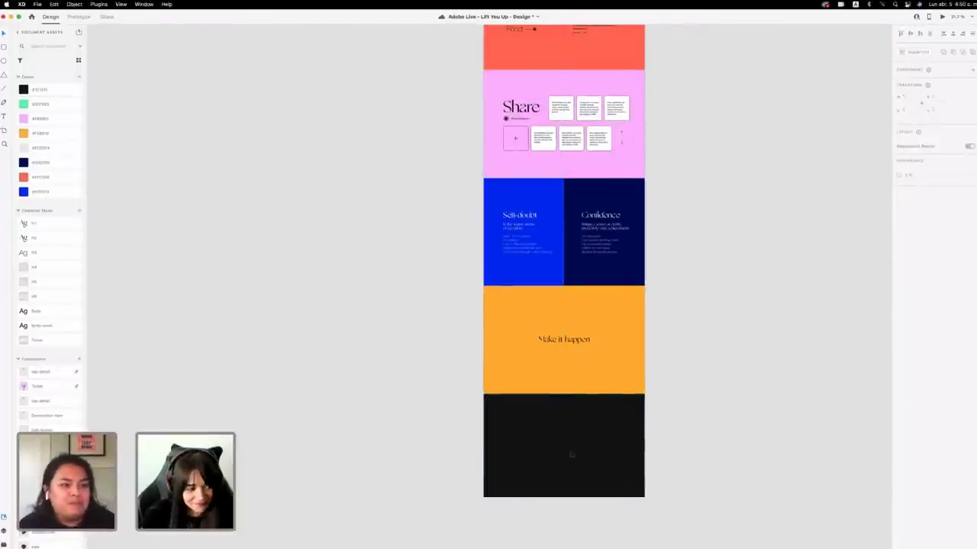
{"action": "scroll", "coordinate": [588, 412], "scroll_direction": "down", "scroll_amount": 3}
{"action": "scroll", "coordinate": [597, 410], "scroll_direction": "down", "scroll_amount": 3}
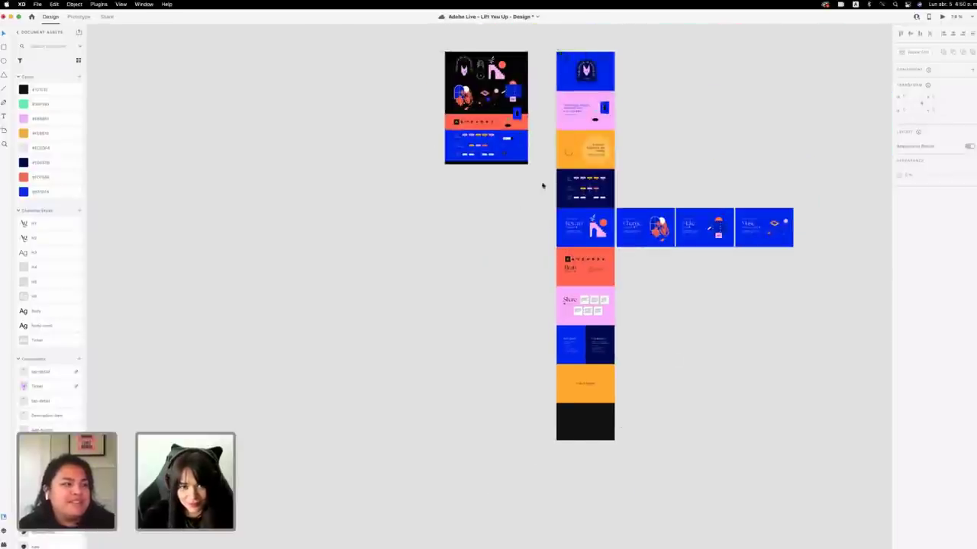
{"action": "scroll", "coordinate": [542, 185], "scroll_direction": "up", "scroll_amount": 2}
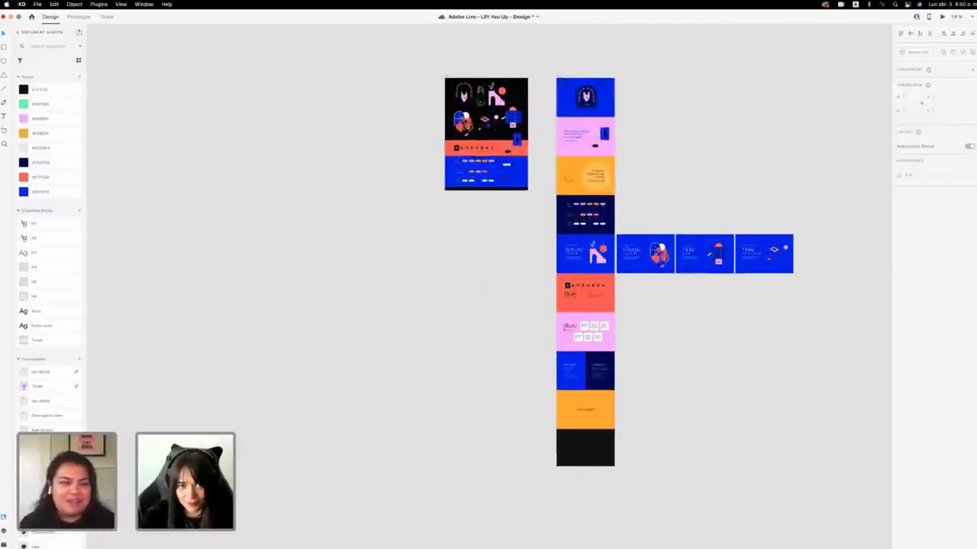
Copy the email field from the elements artboard and place it in the black closing section.
{"action": "scroll", "coordinate": [505, 171], "scroll_direction": "up", "scroll_amount": 5}
{"action": "scroll", "coordinate": [535, 155], "scroll_direction": "up", "scroll_amount": 2}
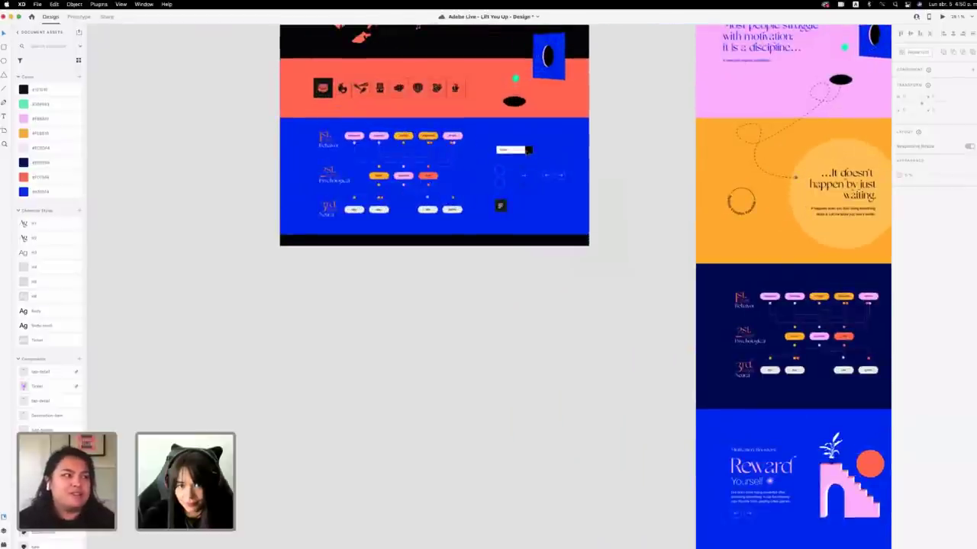
{"action": "scroll", "coordinate": [584, 178], "scroll_direction": "up", "scroll_amount": 1}
{"action": "left_click", "coordinate": [585, 178]}
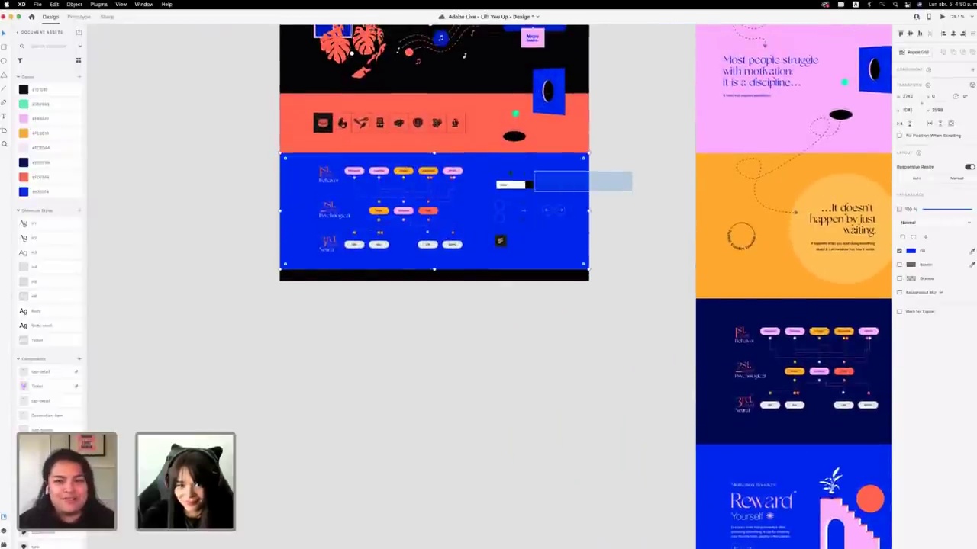
{"action": "double_click", "coordinate": [528, 183]}
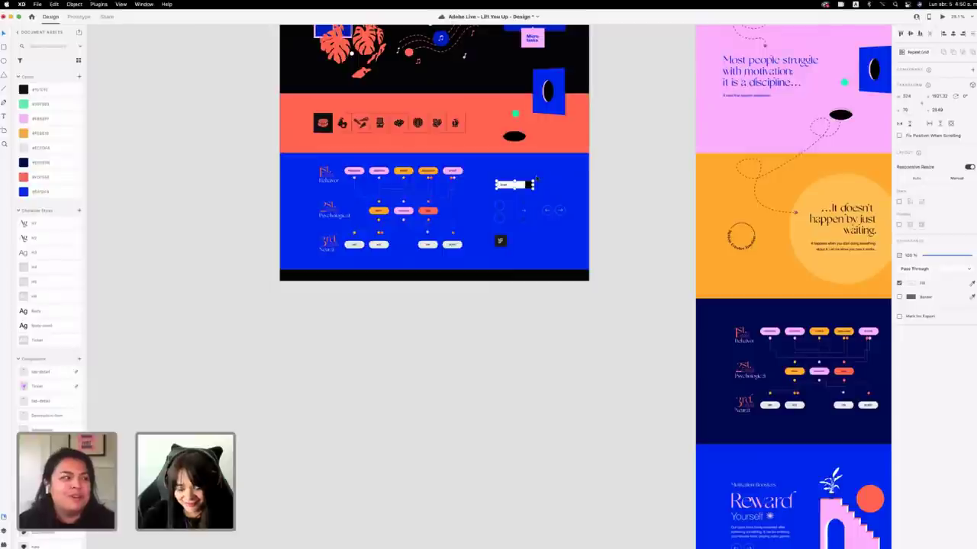
{"action": "scroll", "coordinate": [623, 257], "scroll_direction": "down", "scroll_amount": 10}
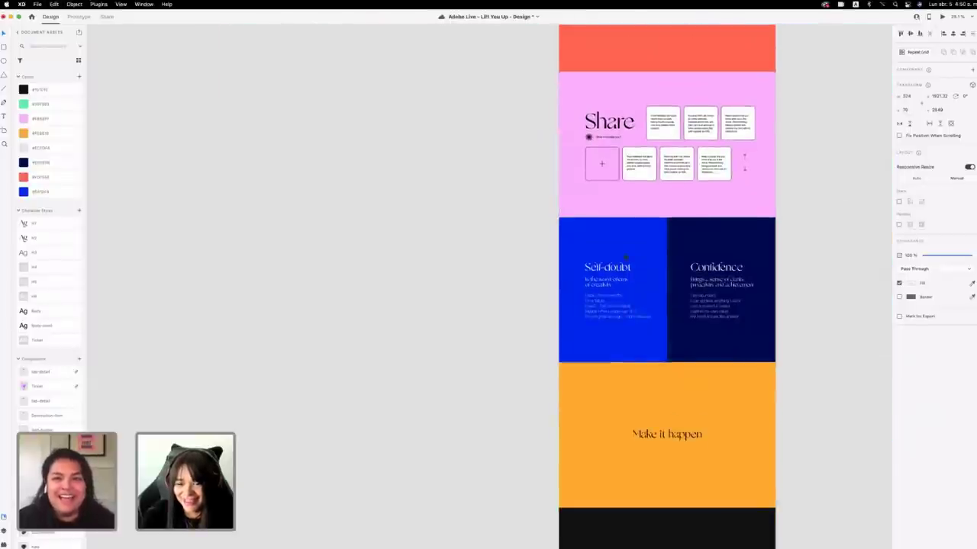
{"action": "scroll", "coordinate": [658, 340], "scroll_direction": "down", "scroll_amount": 3}
{"action": "left_click", "coordinate": [657, 341]}
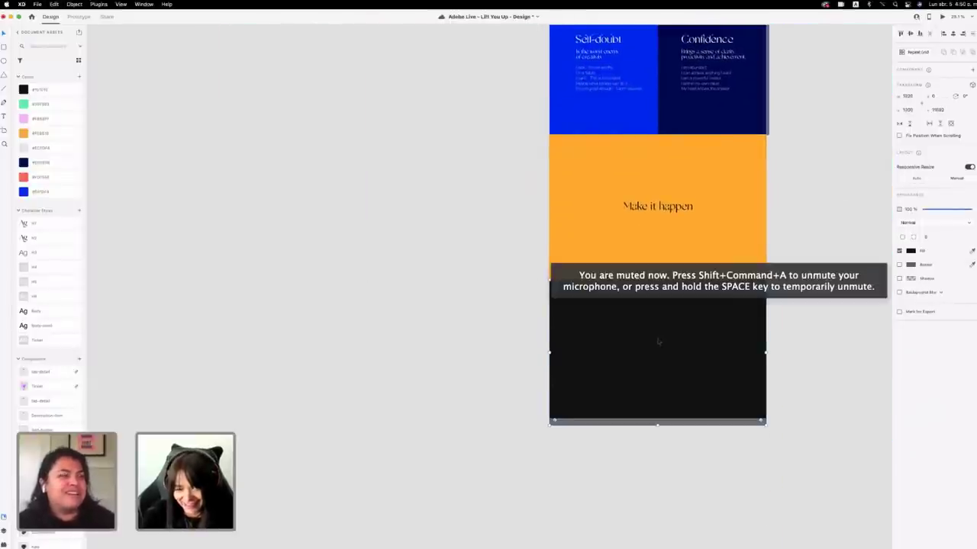
{"action": "key", "text": "super+v"}
{"action": "left_click_drag", "start_coordinate": [656, 223], "coordinate": [628, 342]}
Fill the closing section's background with the blue document colour and move the email field closer to its centre.
{"action": "left_click", "coordinate": [673, 361]}
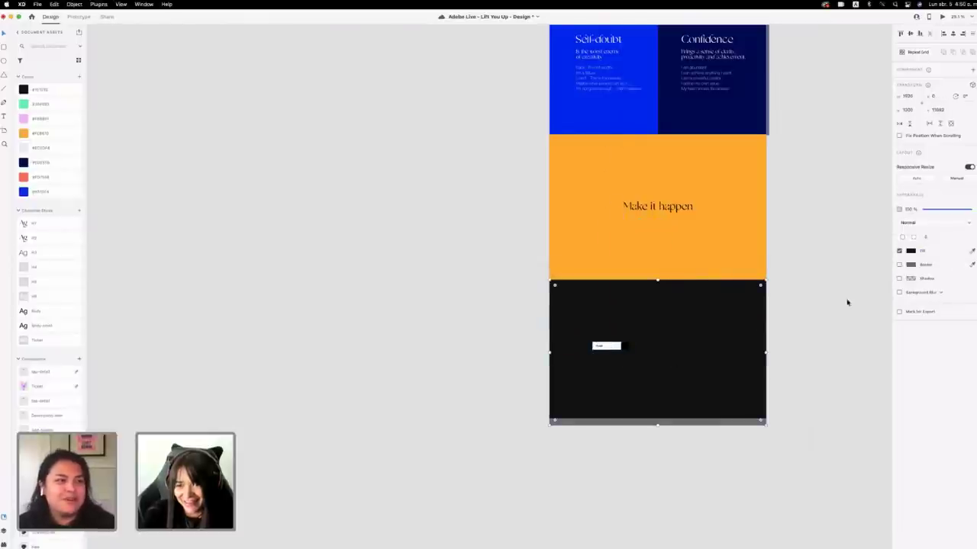
{"action": "left_click", "coordinate": [34, 192]}
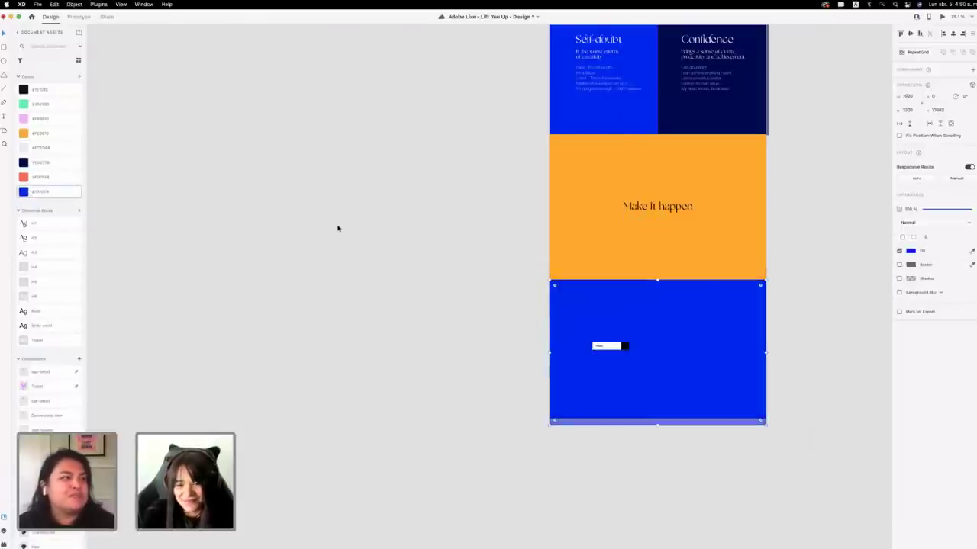
{"action": "left_click", "coordinate": [338, 228]}
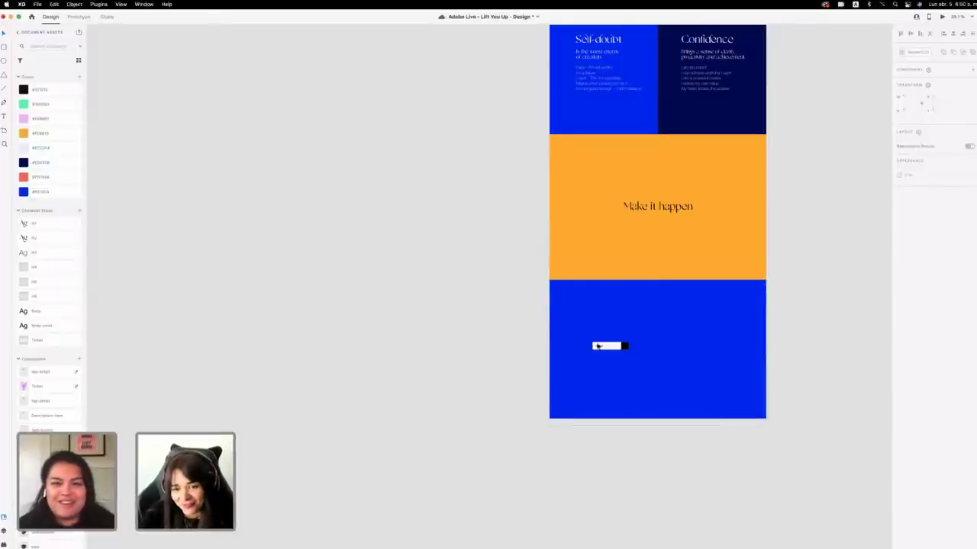
{"action": "scroll", "coordinate": [600, 342], "scroll_direction": "right", "scroll_amount": 3}
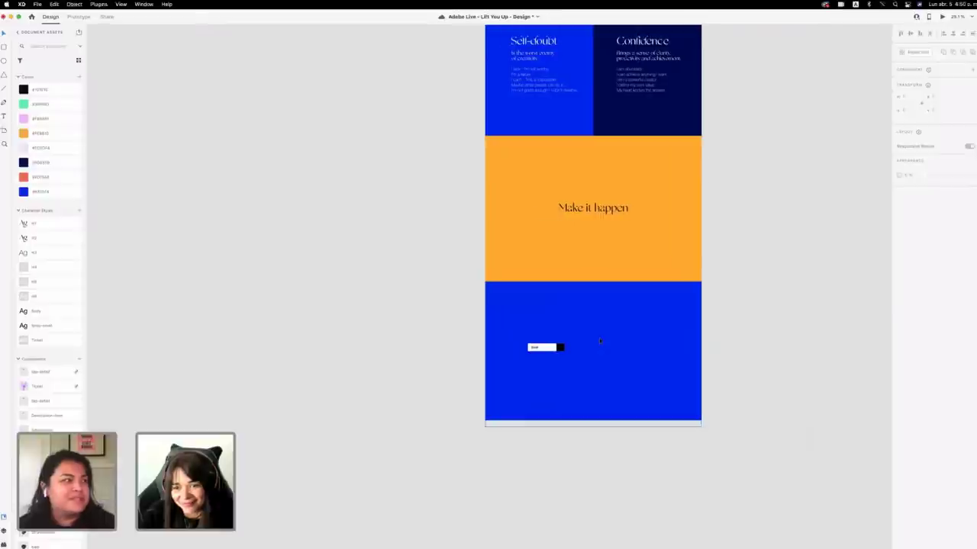
{"action": "left_click", "coordinate": [553, 359]}
{"action": "left_click_drag", "start_coordinate": [530, 357], "coordinate": [557, 357]}
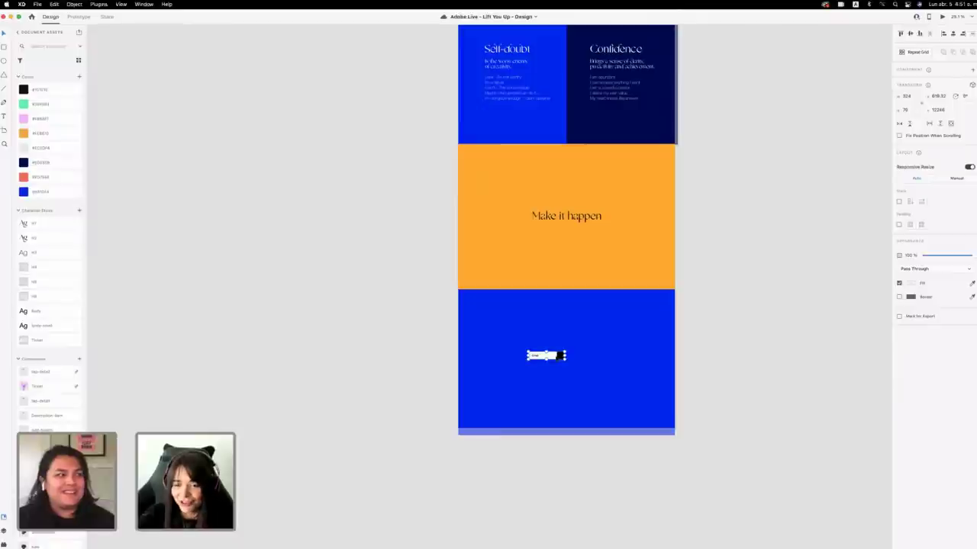
Fill the closing section's background with the black document colour and move the email field off the page, below the closing section.
{"action": "scroll", "coordinate": [561, 355], "scroll_direction": "up", "scroll_amount": 3}
{"action": "scroll", "coordinate": [557, 359], "scroll_direction": "down", "scroll_amount": 3}
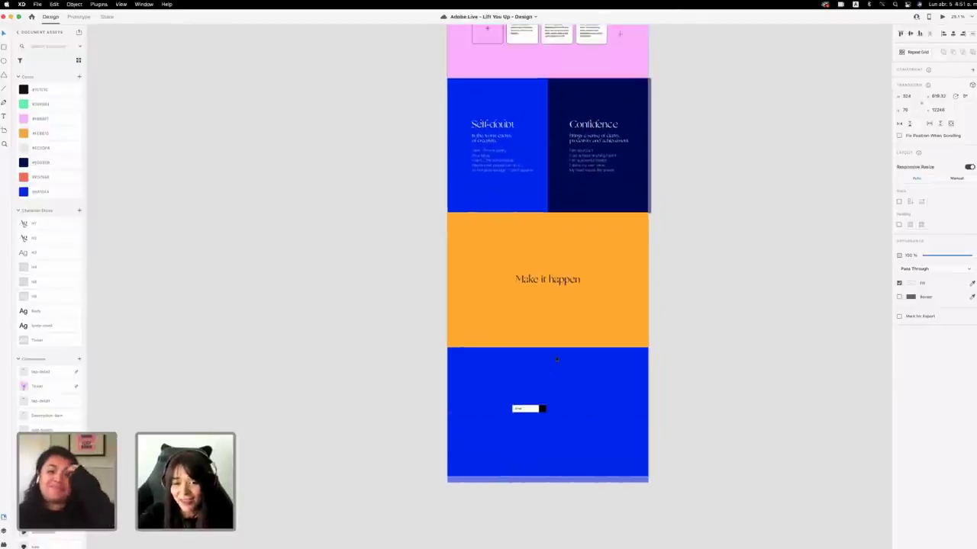
{"action": "scroll", "coordinate": [556, 359], "scroll_direction": "down", "scroll_amount": 2}
{"action": "left_click", "coordinate": [572, 381]}
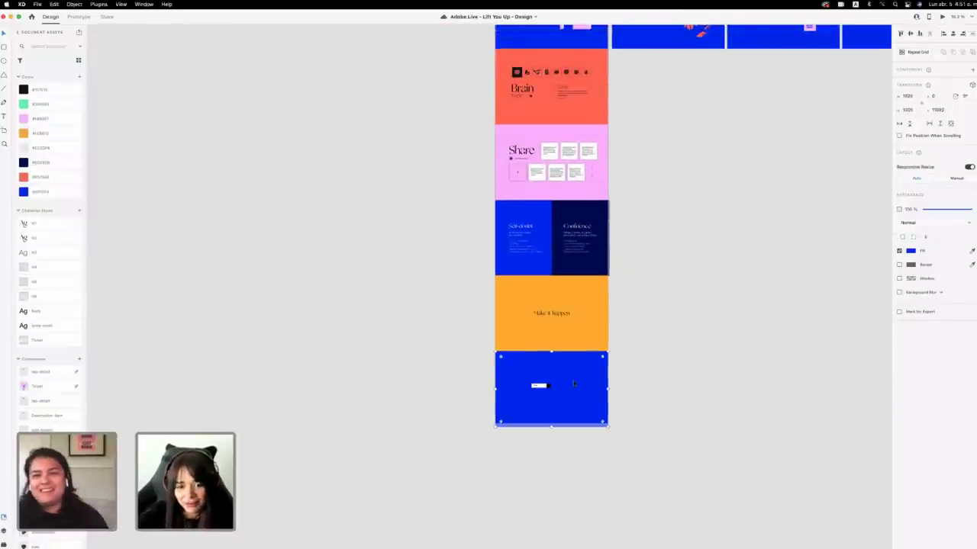
{"action": "left_click", "coordinate": [41, 88]}
{"action": "left_click_drag", "start_coordinate": [539, 386], "coordinate": [565, 466]}
Copy the Self-doubt heading straight down into the black closing section and change the copy's text to "Subscribe".
{"action": "scroll", "coordinate": [584, 418], "scroll_direction": "up", "scroll_amount": 5}
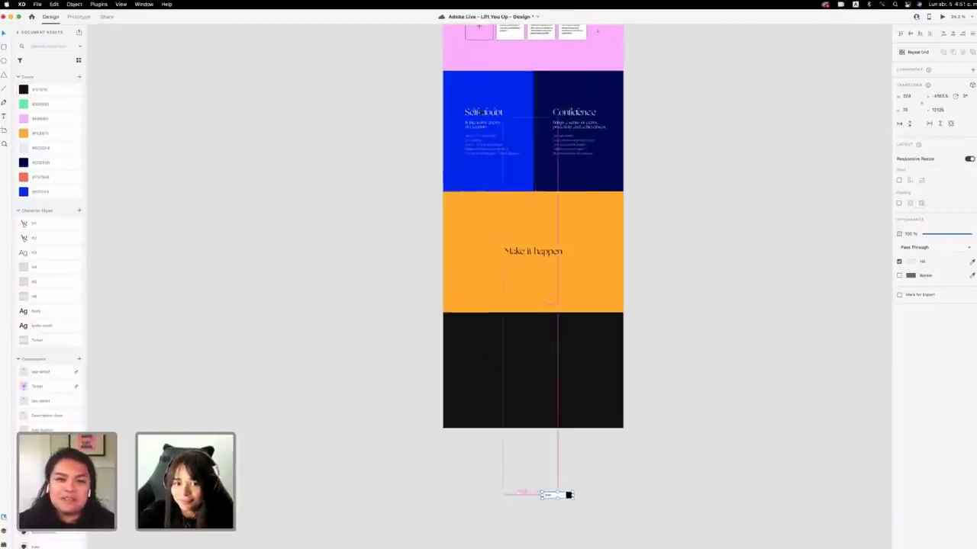
{"action": "left_click_drag", "start_coordinate": [481, 112], "coordinate": [483, 357]}
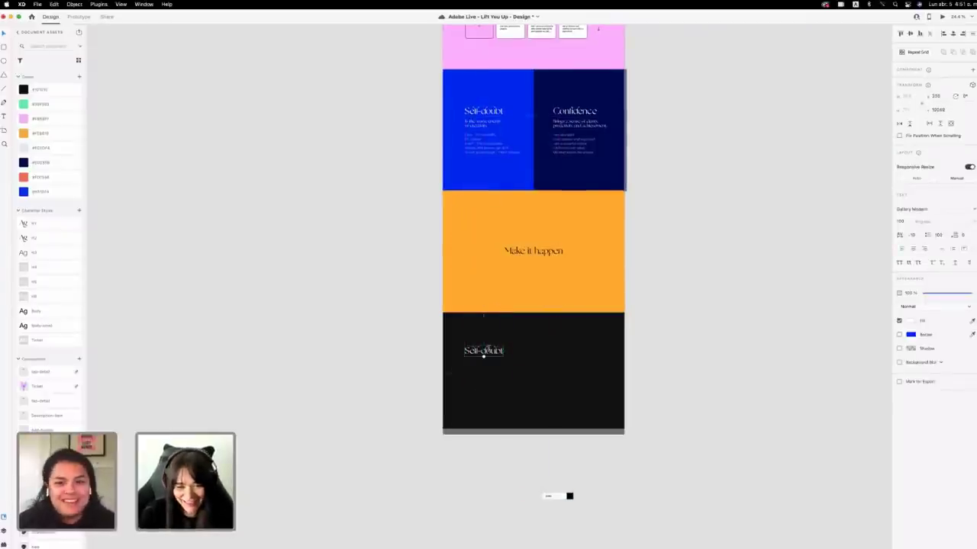
{"action": "double_click", "coordinate": [483, 353]}
{"action": "type", "text": "Subscribe"}
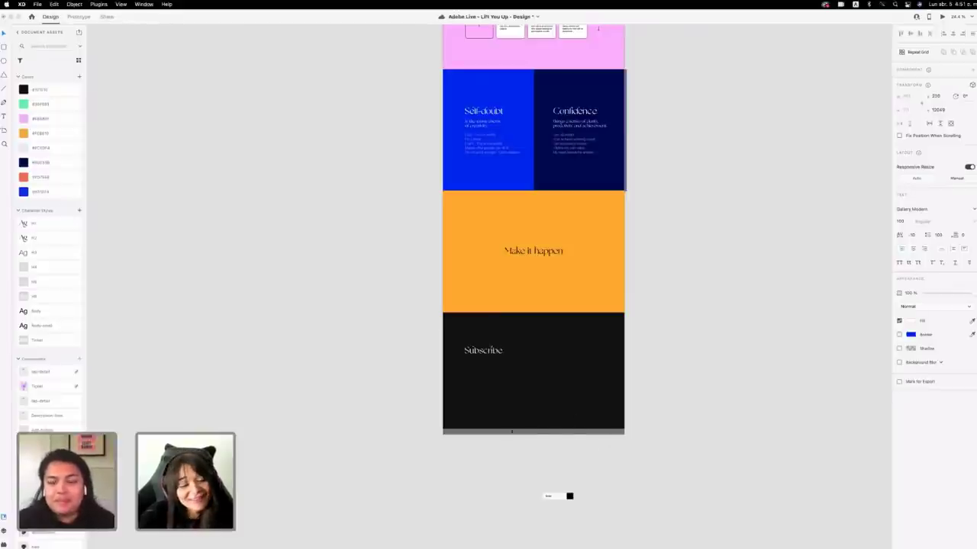
{"action": "left_click", "coordinate": [726, 413]}
Shorten the black background so that it ends at the page's lower edge.
{"action": "scroll", "coordinate": [502, 388], "scroll_direction": "up", "scroll_amount": 1}
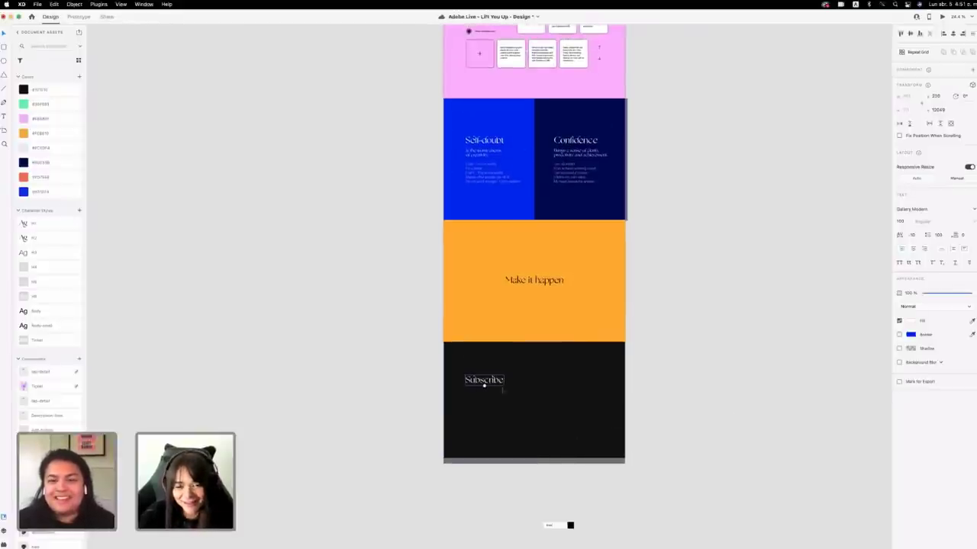
{"action": "left_click", "coordinate": [546, 456]}
{"action": "left_click_drag", "start_coordinate": [535, 463], "coordinate": [535, 458]}
{"action": "left_click", "coordinate": [702, 459]}
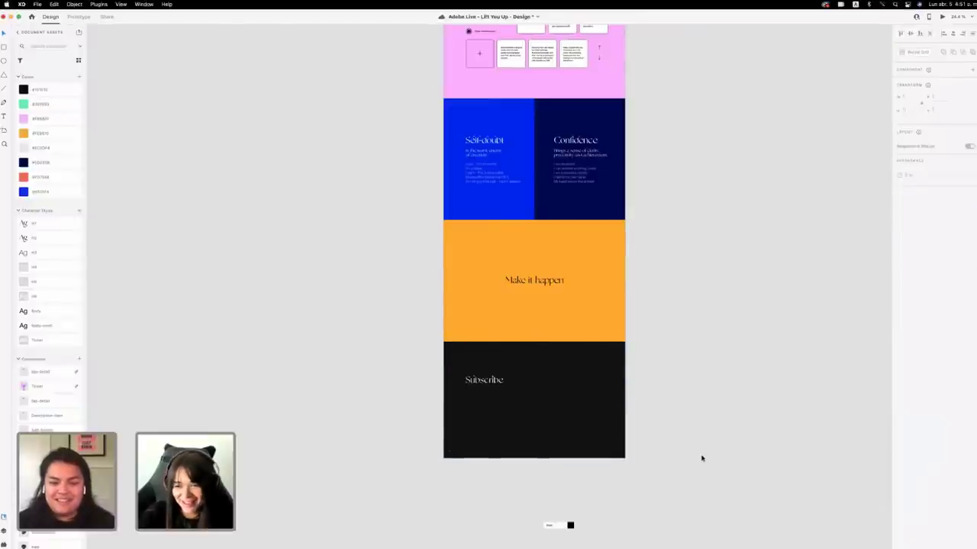
Colour the square button of the email field below the page with the coral red document colour.
{"action": "left_click", "coordinate": [484, 379]}
{"action": "left_click", "coordinate": [763, 409]}
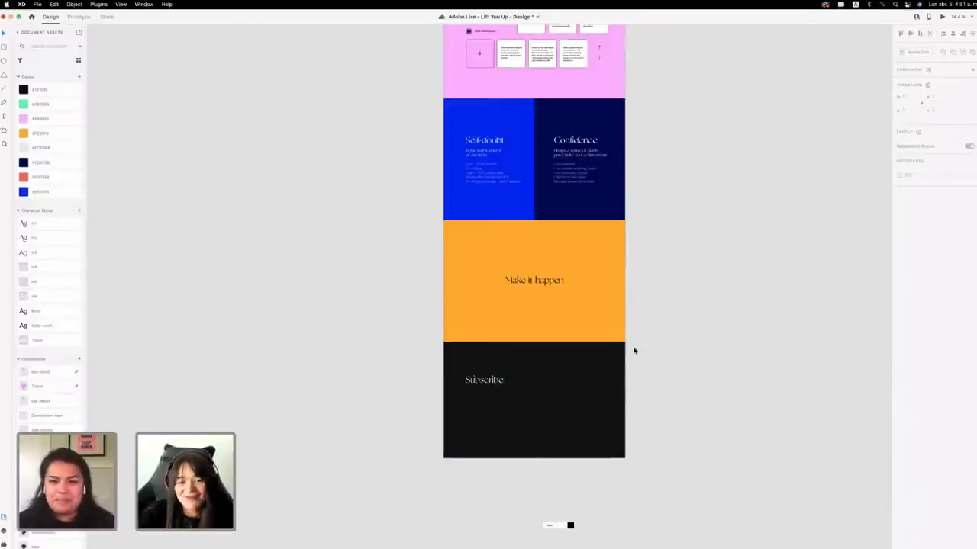
{"action": "left_click", "coordinate": [484, 379]}
{"action": "scroll", "coordinate": [610, 386], "scroll_direction": "up", "scroll_amount": 1}
{"action": "scroll", "coordinate": [610, 386], "scroll_direction": "down", "scroll_amount": 2}
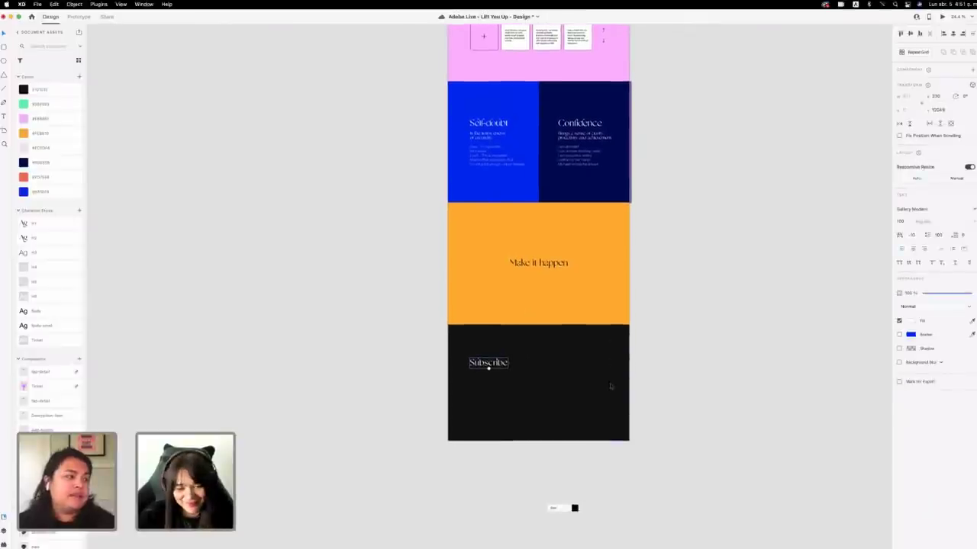
{"action": "left_click", "coordinate": [573, 509]}
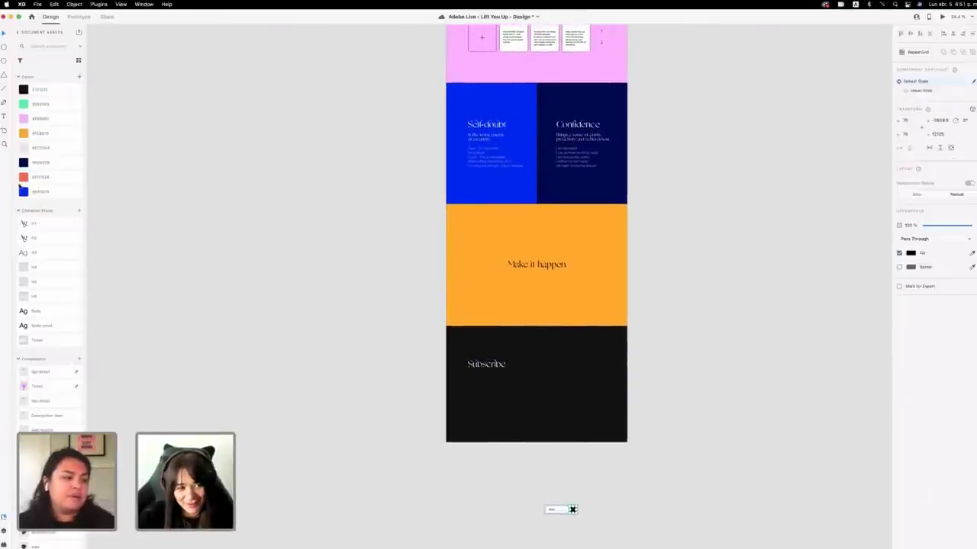
{"action": "left_click", "coordinate": [588, 526]}
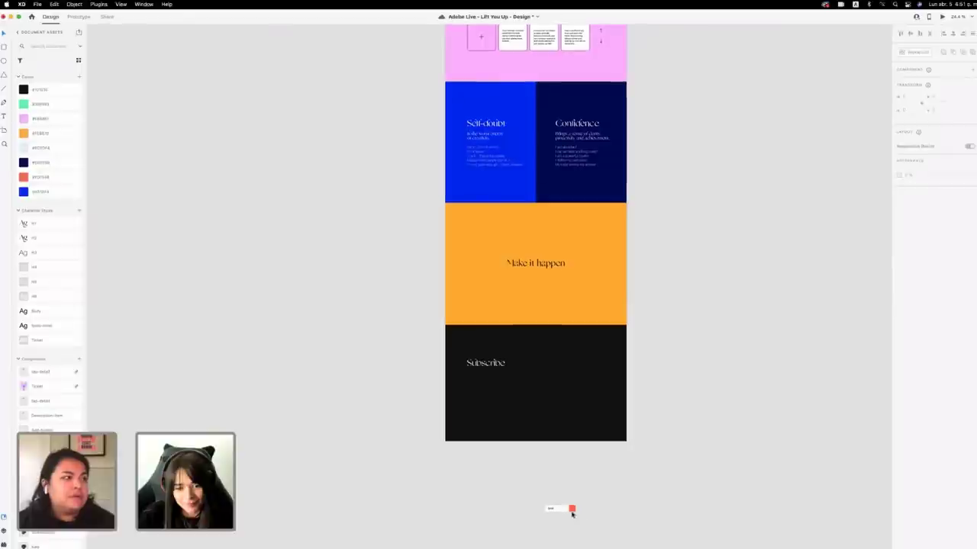
Move the email field into the black section, just right of the Subscribe heading and vertically aligned with it.
{"action": "left_click_drag", "start_coordinate": [572, 514], "coordinate": [556, 360]}
{"action": "scroll", "coordinate": [522, 359], "scroll_direction": "up", "scroll_amount": 5}
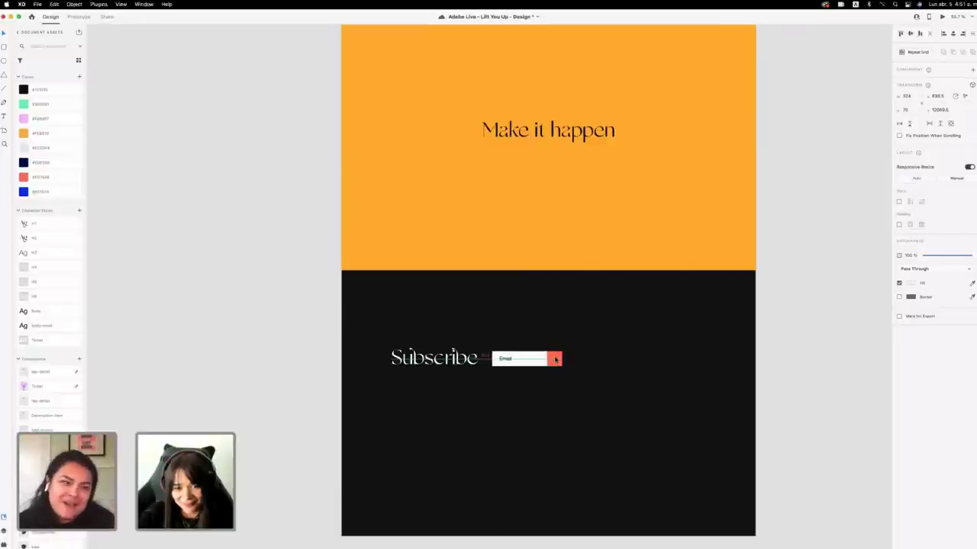
{"action": "left_click", "coordinate": [706, 394]}
{"action": "scroll", "coordinate": [706, 395], "scroll_direction": "down", "scroll_amount": 6}
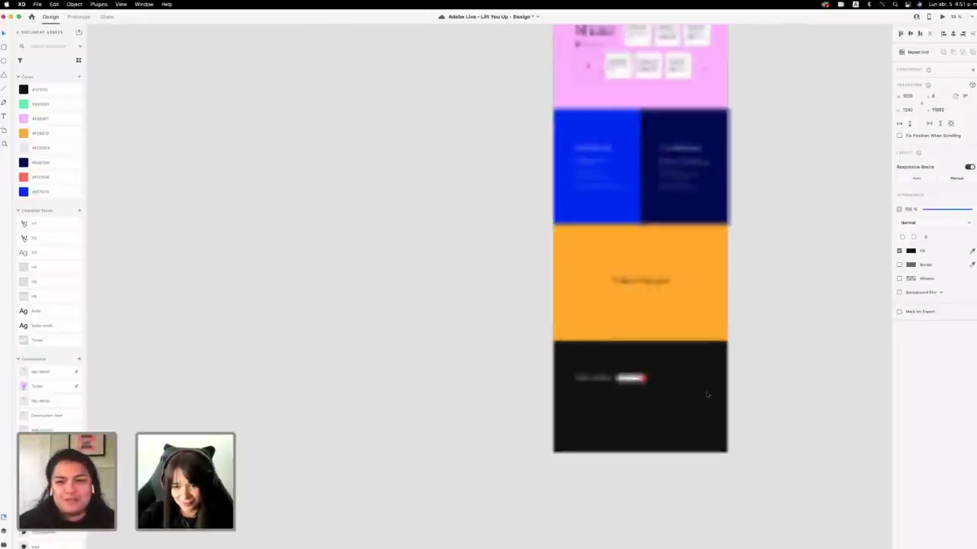
Shift the Subscribe heading and the email field together slightly to the right within the black section.
{"action": "left_click", "coordinate": [561, 375]}
{"action": "left_click", "coordinate": [599, 376], "text": "shift"}
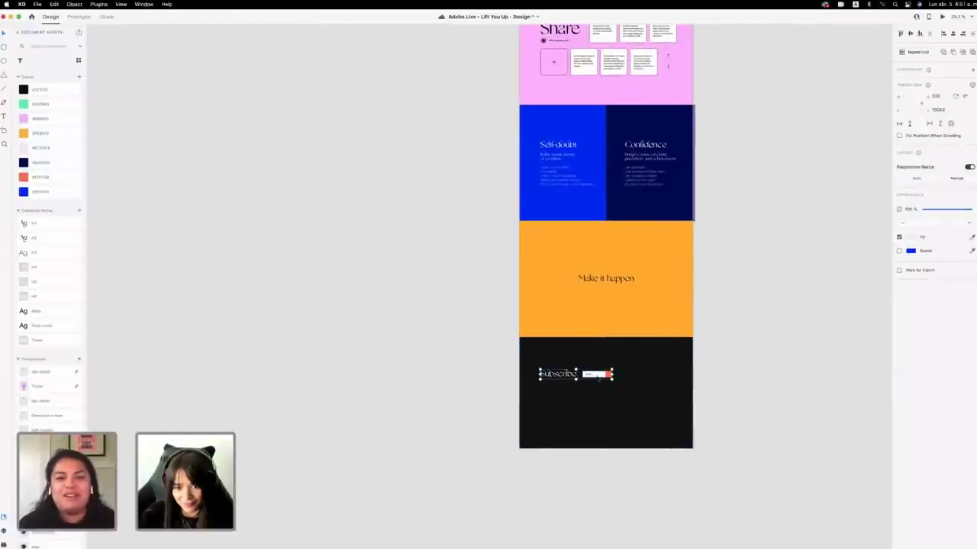
{"action": "left_click_drag", "start_coordinate": [599, 377], "coordinate": [601, 377]}
{"action": "key", "text": "Left"}
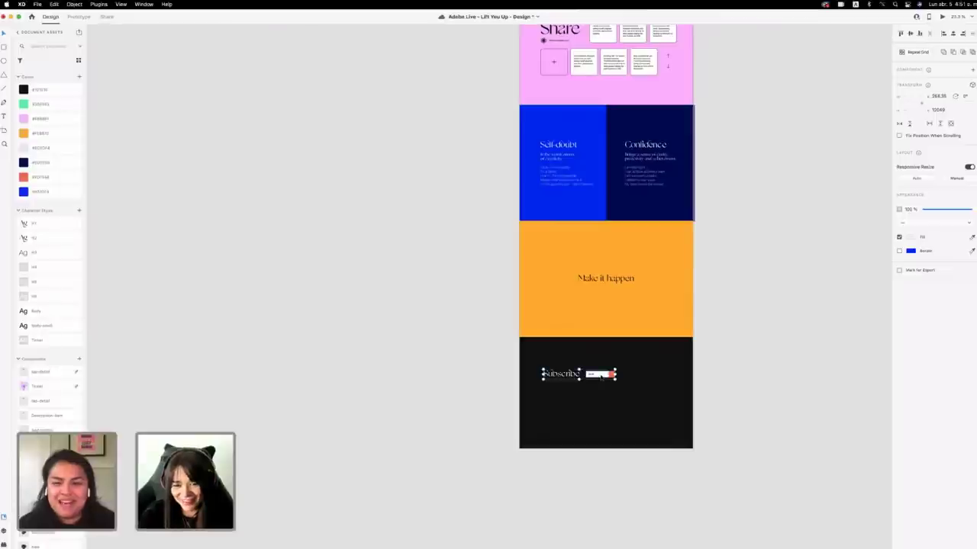
{"action": "key", "text": "Up"}
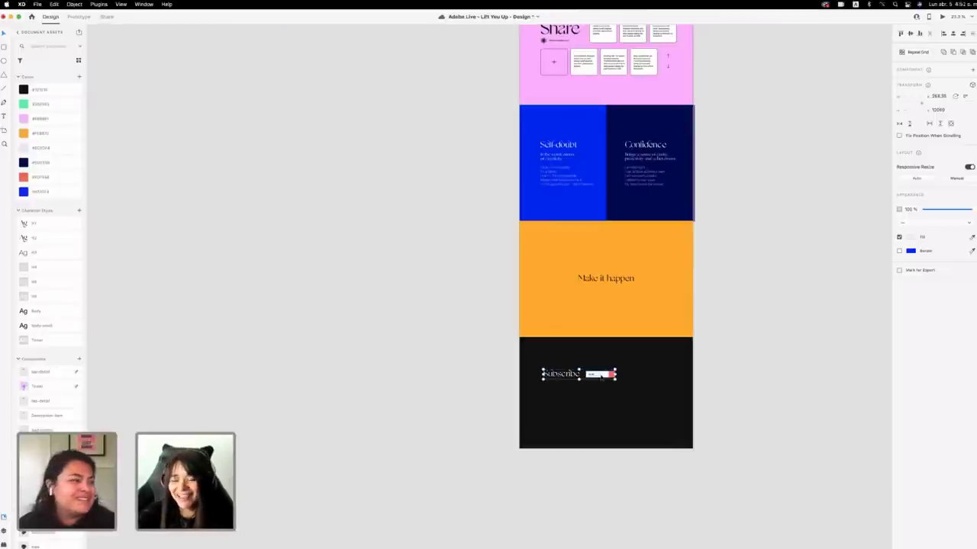
{"action": "left_click_drag", "start_coordinate": [600, 377], "coordinate": [600, 376]}
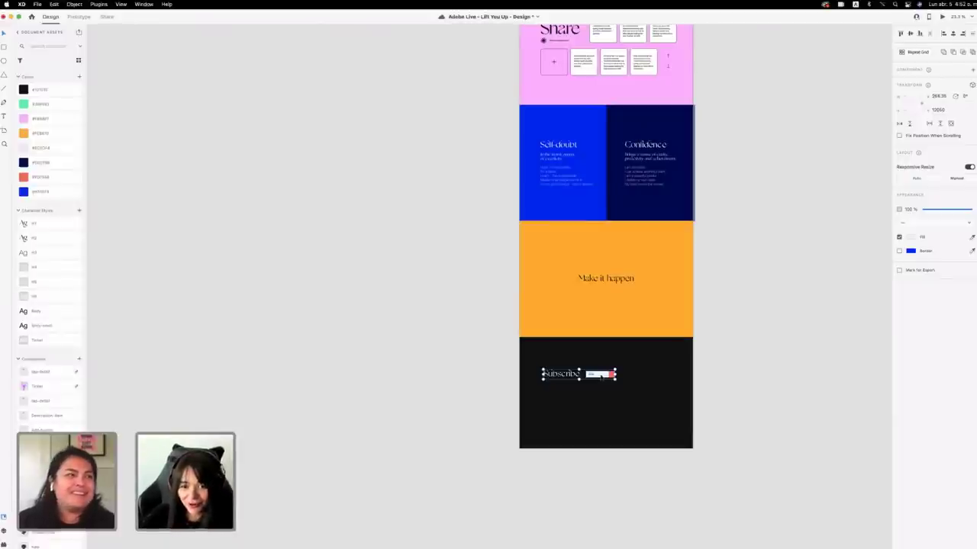
{"action": "left_click", "coordinate": [788, 398]}
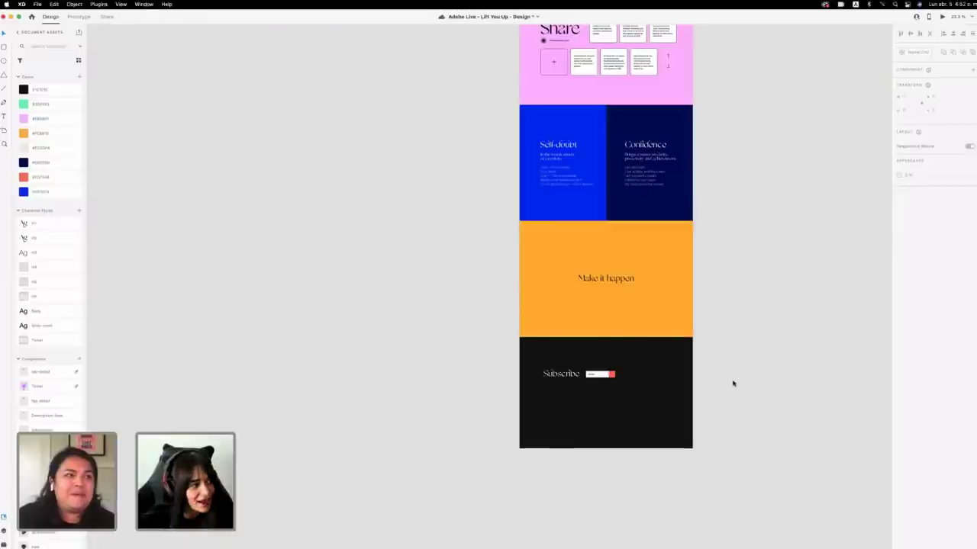
Review the page's sections from the opening to the Subscribe section, including the level diagram and the Motivation Boosters slides.
{"action": "left_click_drag", "start_coordinate": [237, 129], "coordinate": [11, 116]}
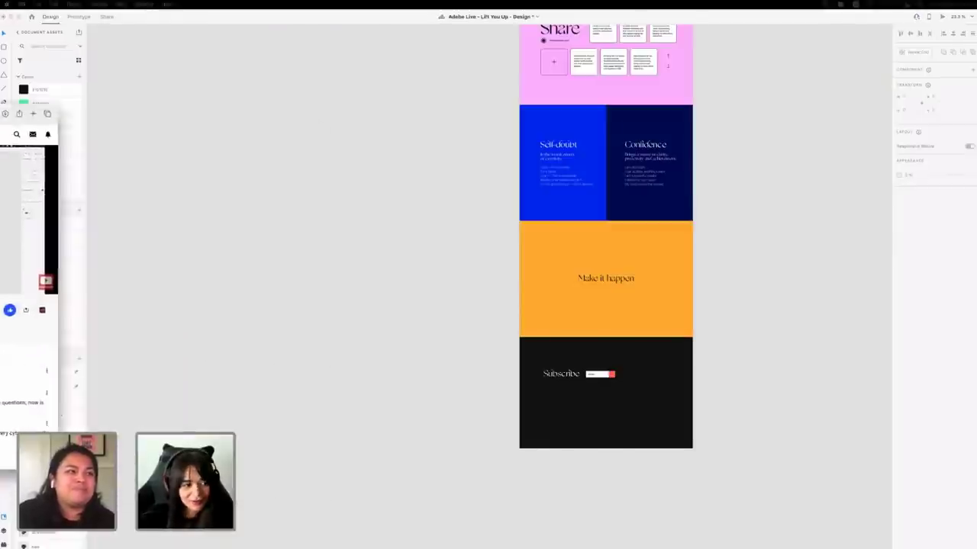
{"action": "scroll", "coordinate": [596, 135], "scroll_direction": "up", "scroll_amount": 15}
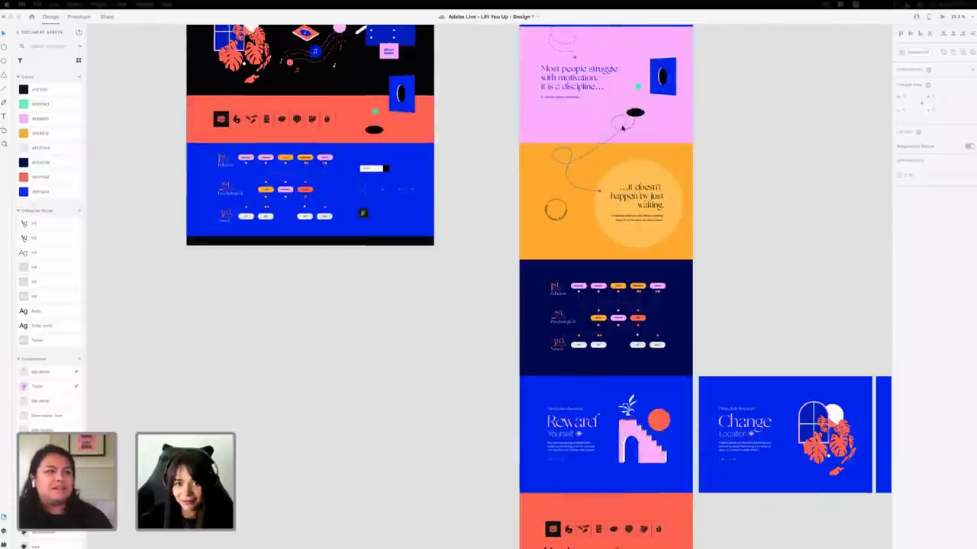
{"action": "scroll", "coordinate": [681, 205], "scroll_direction": "up", "scroll_amount": 1}
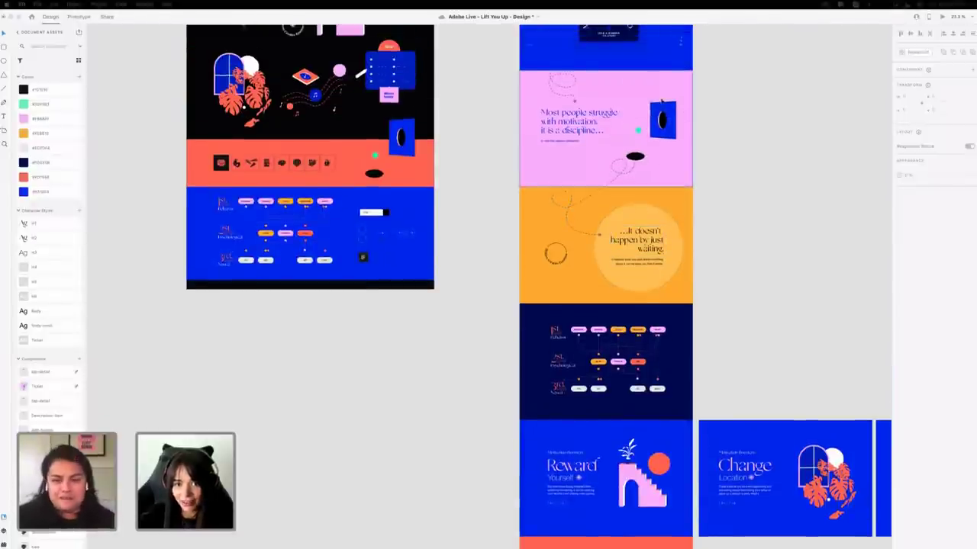
{"action": "scroll", "coordinate": [684, 114], "scroll_direction": "down", "scroll_amount": 2}
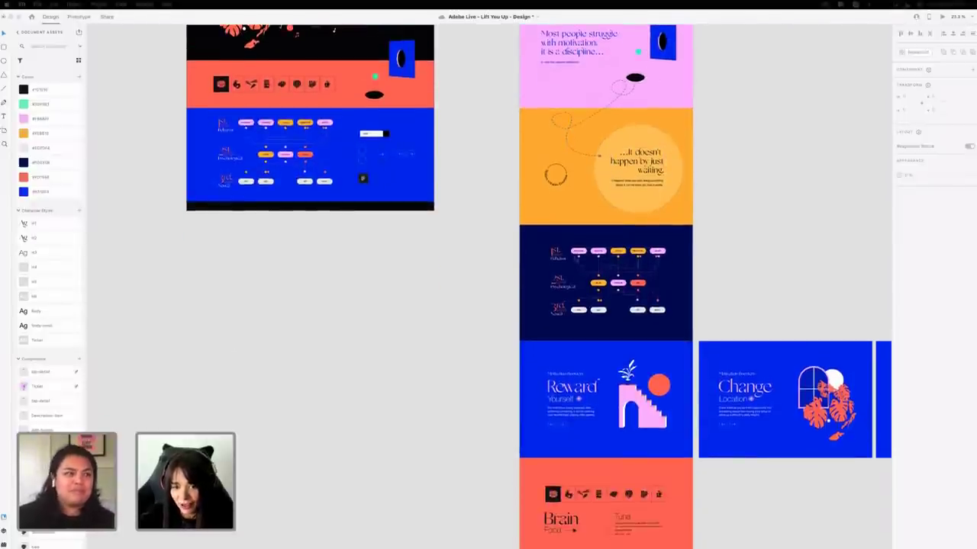
{"action": "scroll", "coordinate": [633, 265], "scroll_direction": "up", "scroll_amount": 5}
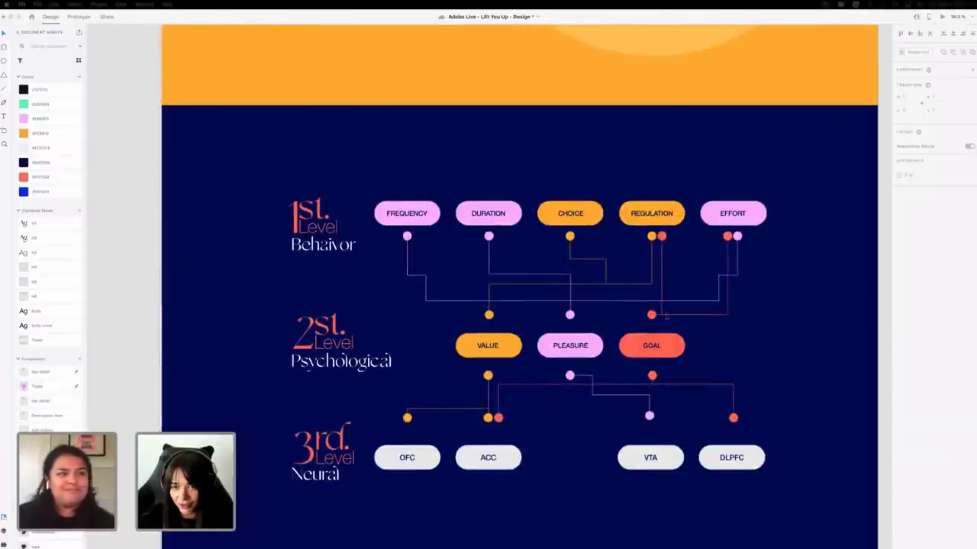
{"action": "scroll", "coordinate": [667, 317], "scroll_direction": "down", "scroll_amount": 5}
{"action": "scroll", "coordinate": [679, 305], "scroll_direction": "down", "scroll_amount": 3}
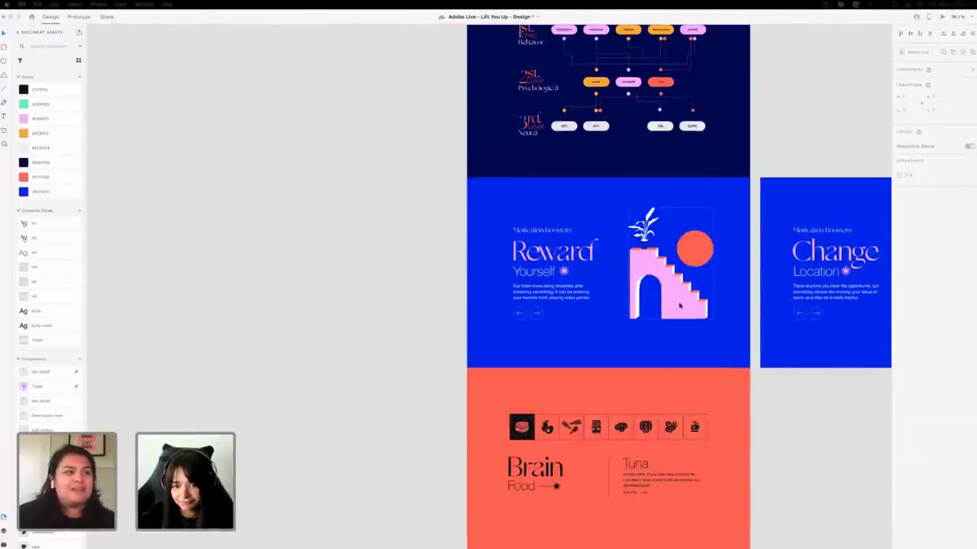
{"action": "scroll", "coordinate": [679, 305], "scroll_direction": "right", "scroll_amount": 3}
{"action": "scroll", "coordinate": [679, 305], "scroll_direction": "down", "scroll_amount": 5}
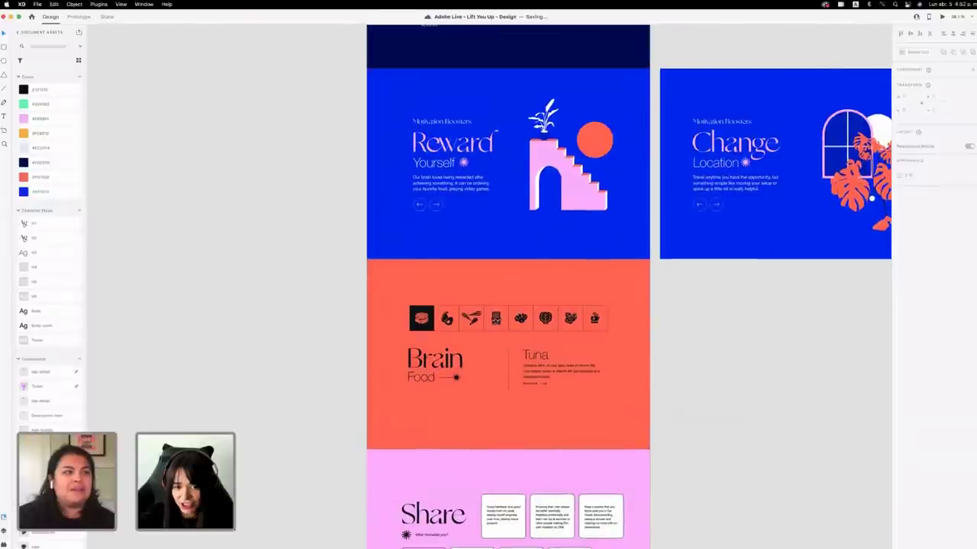
{"action": "scroll", "coordinate": [689, 382], "scroll_direction": "down", "scroll_amount": 6}
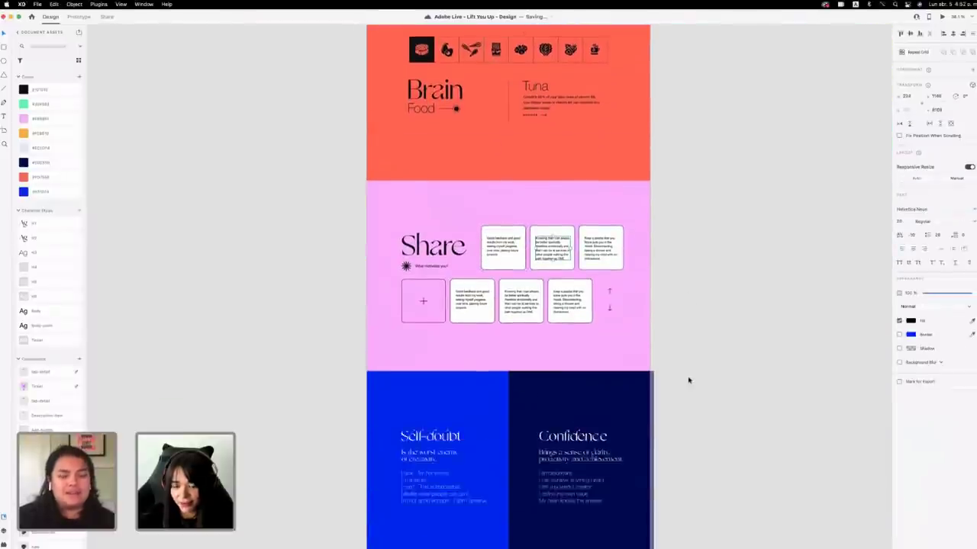
{"action": "scroll", "coordinate": [689, 380], "scroll_direction": "down", "scroll_amount": 10}
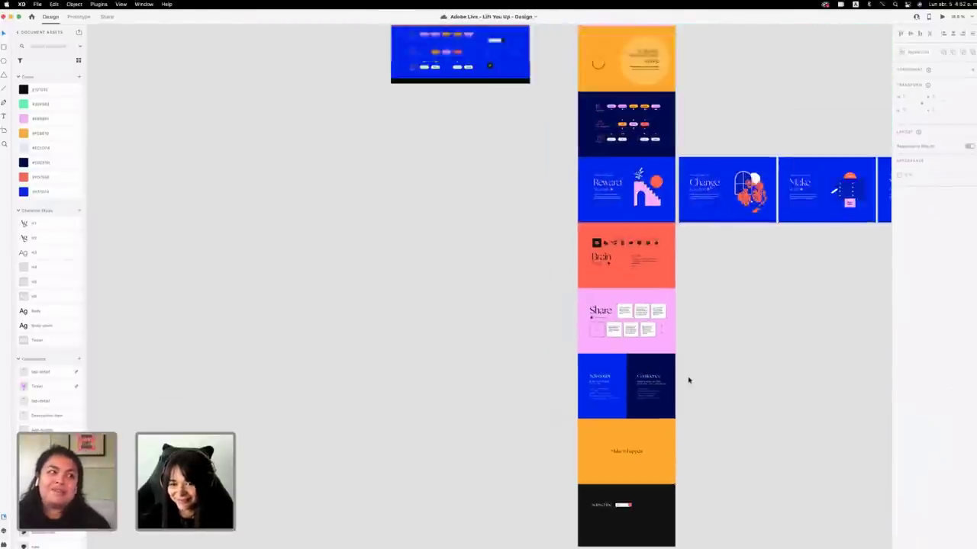
{"action": "scroll", "coordinate": [689, 380], "scroll_direction": "up", "scroll_amount": 5}
{"action": "scroll", "coordinate": [689, 380], "scroll_direction": "right", "scroll_amount": 3}
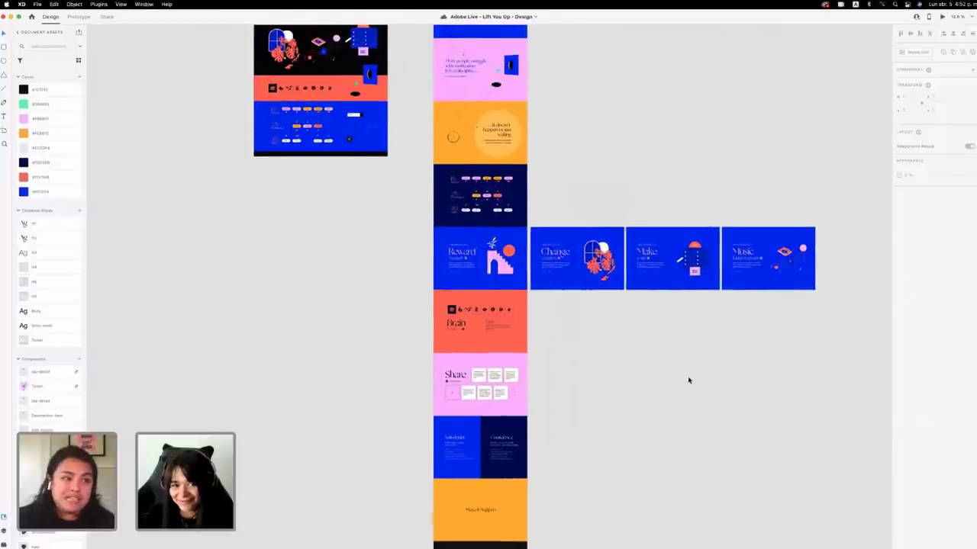
{"action": "scroll", "coordinate": [689, 380], "scroll_direction": "up", "scroll_amount": 3}
{"action": "scroll", "coordinate": [688, 380], "scroll_direction": "right", "scroll_amount": 1}
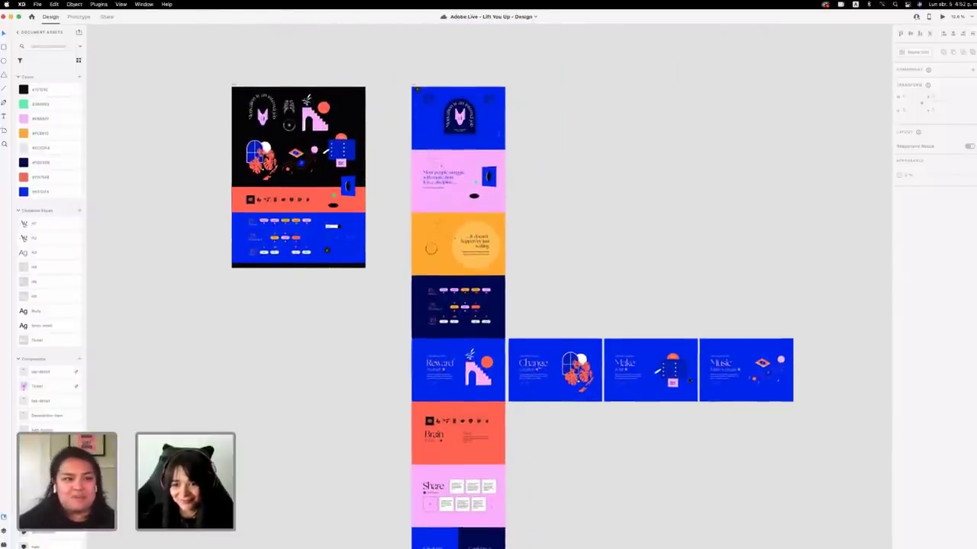